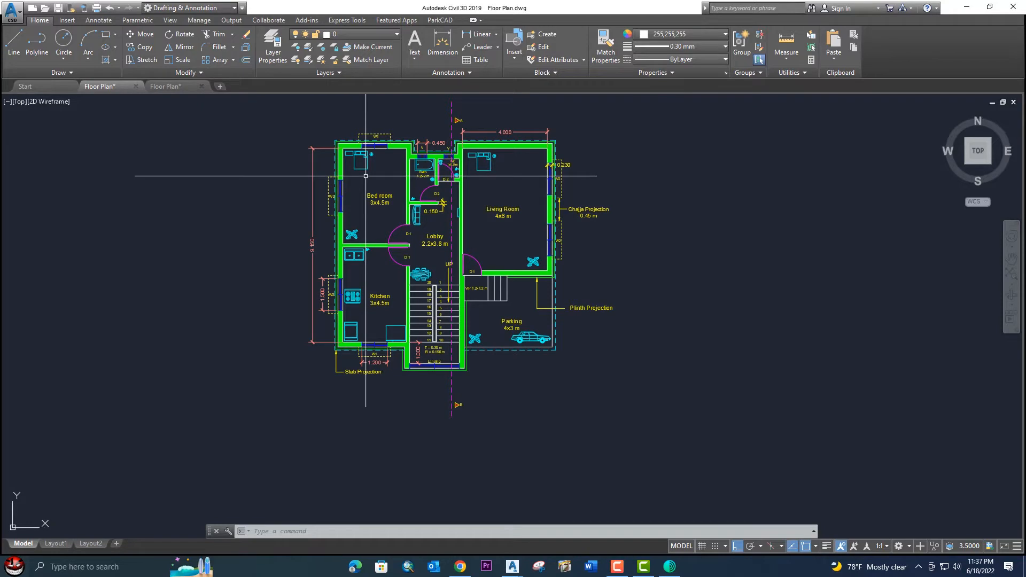
# Step: Switch to the second Floor Plan drawing and examine its ground floor plan and the front elevation above it
pyautogui.click(185, 86)
pyautogui.scroll(-5, 508, 279)
pyautogui.moveTo(509, 280); pyautogui.dragTo(541, 178, button='middle')
pyautogui.scroll(2, 557, 237)
pyautogui.scroll(6, 559, 308)
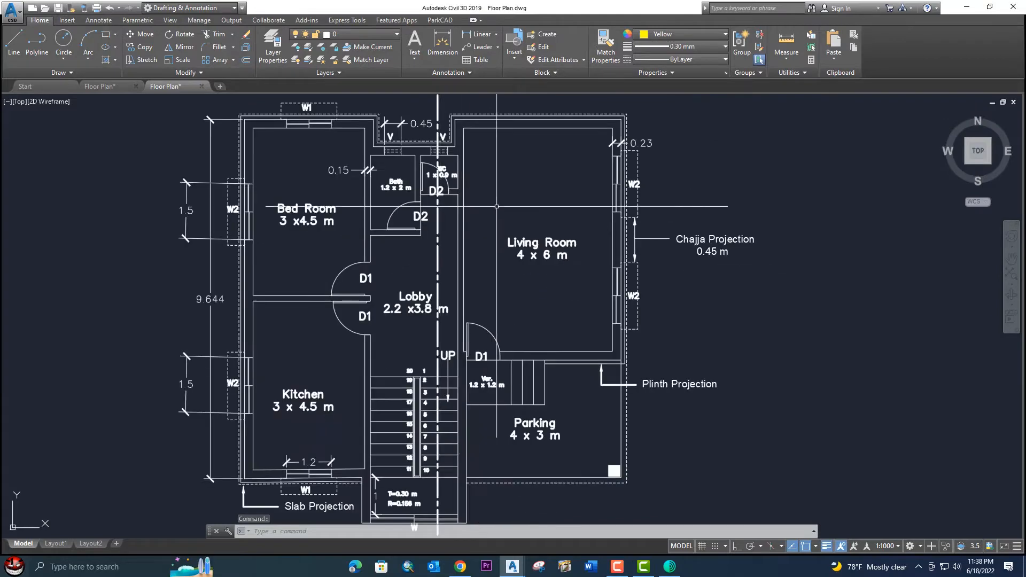
pyautogui.scroll(-2, 496, 206)
pyautogui.moveTo(497, 207); pyautogui.dragTo(497, 287, button='middle')
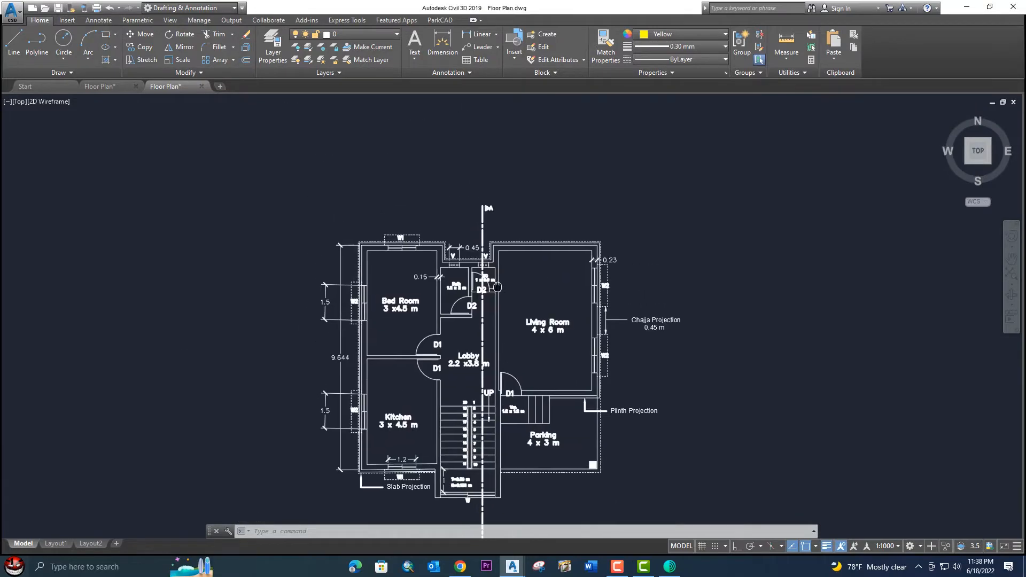
pyautogui.moveTo(508, 177); pyautogui.dragTo(512, 303, button='middle')
pyautogui.scroll(-2, 511, 234)
pyautogui.moveTo(515, 231); pyautogui.dragTo(511, 332, button='middle')
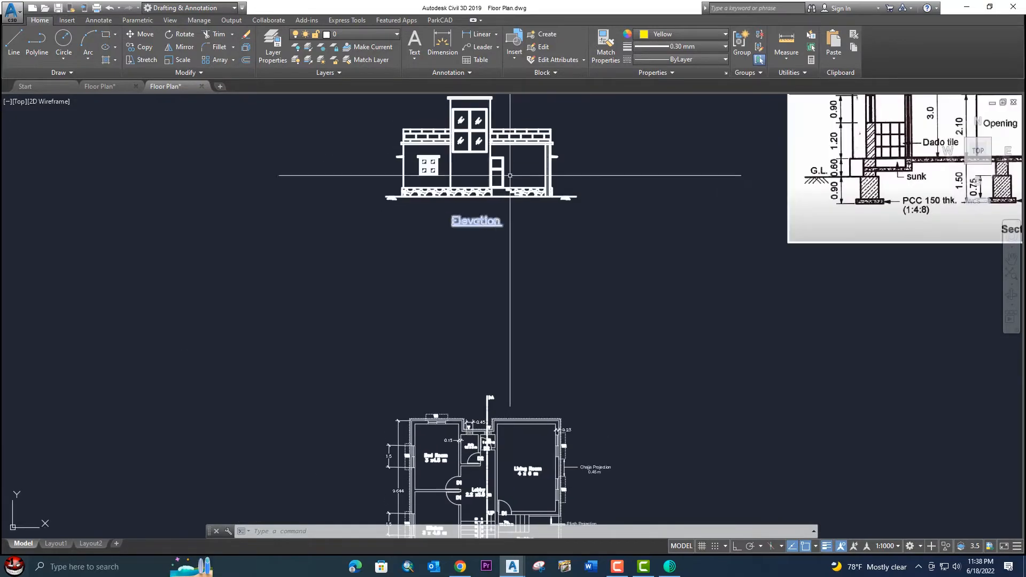
pyautogui.scroll(3, 522, 160)
pyautogui.moveTo(522, 161); pyautogui.dragTo(615, 335, button='middle')
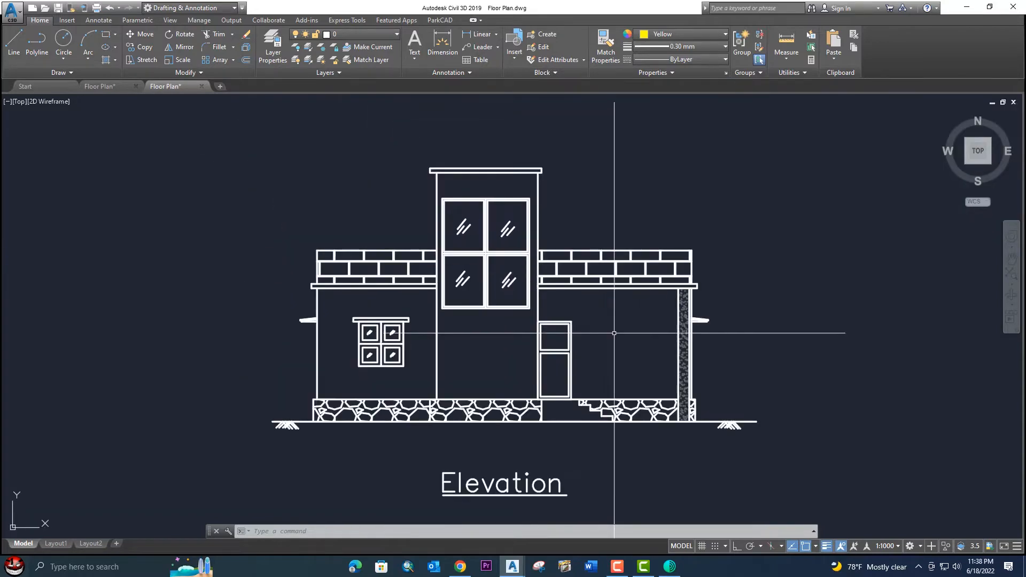
# Step: Examine the Section AB reference image beside the elevation, including its levels, footings, opening and stair dimensions
pyautogui.scroll(-4, 541, 285)
pyautogui.moveTo(541, 283); pyautogui.dragTo(500, 249, button='middle')
pyautogui.scroll(2, 494, 248)
pyautogui.moveTo(686, 260); pyautogui.dragTo(540, 267, button='middle')
pyautogui.moveTo(865, 256); pyautogui.dragTo(580, 293, button='middle')
pyautogui.moveTo(776, 309)
pyautogui.mouseDown(button='middle')
pyautogui.moveTo(592, 346)
pyautogui.moveTo(683, 323)
pyautogui.mouseUp(button='middle')
pyautogui.scroll(2, 609, 337)
pyautogui.scroll(2, 595, 332)
pyautogui.scroll(-2, 577, 316)
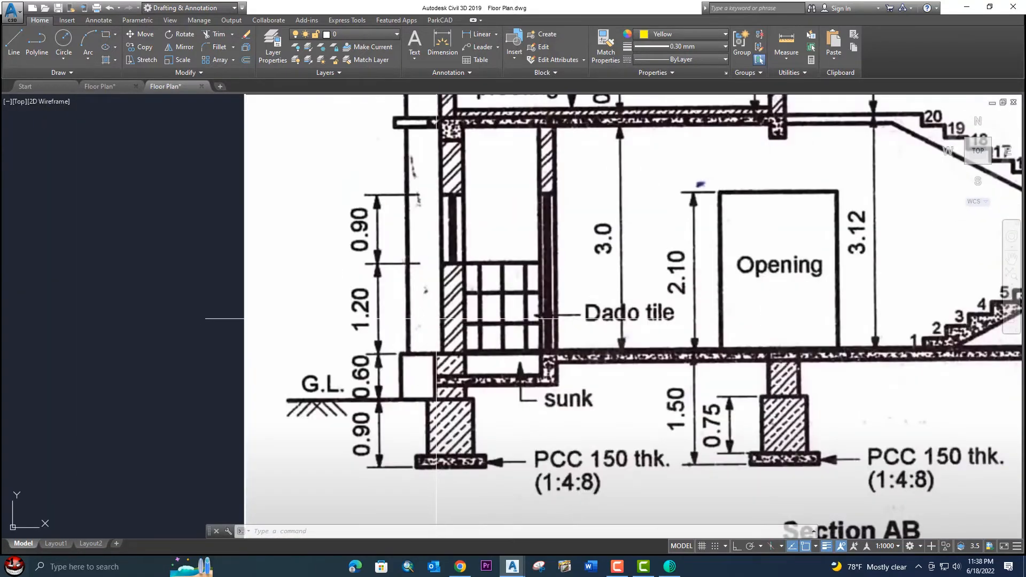
pyautogui.scroll(-2, 465, 305)
pyautogui.moveTo(846, 310); pyautogui.dragTo(662, 325, button='middle')
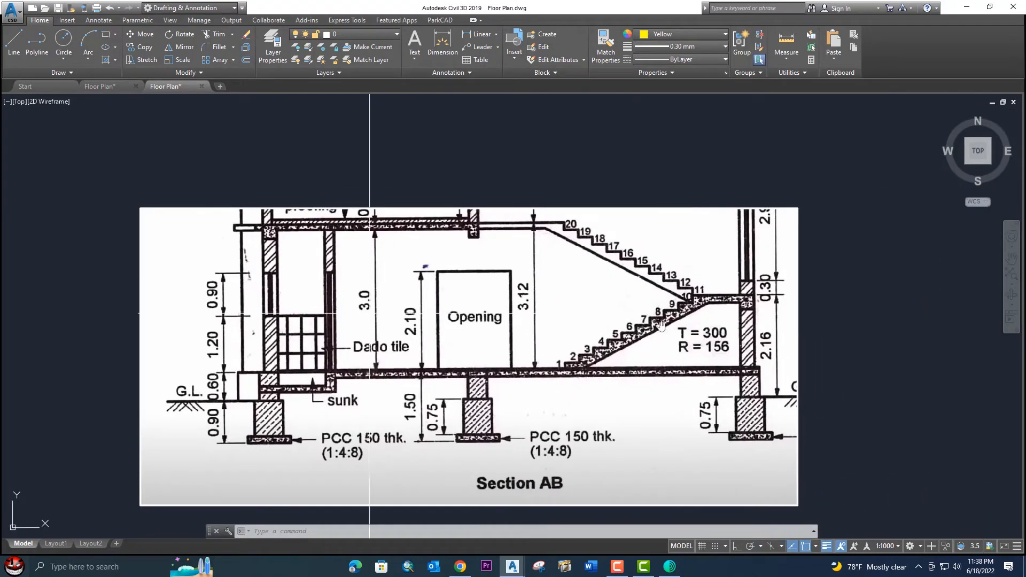
pyautogui.moveTo(661, 326); pyautogui.dragTo(771, 340, button='middle')
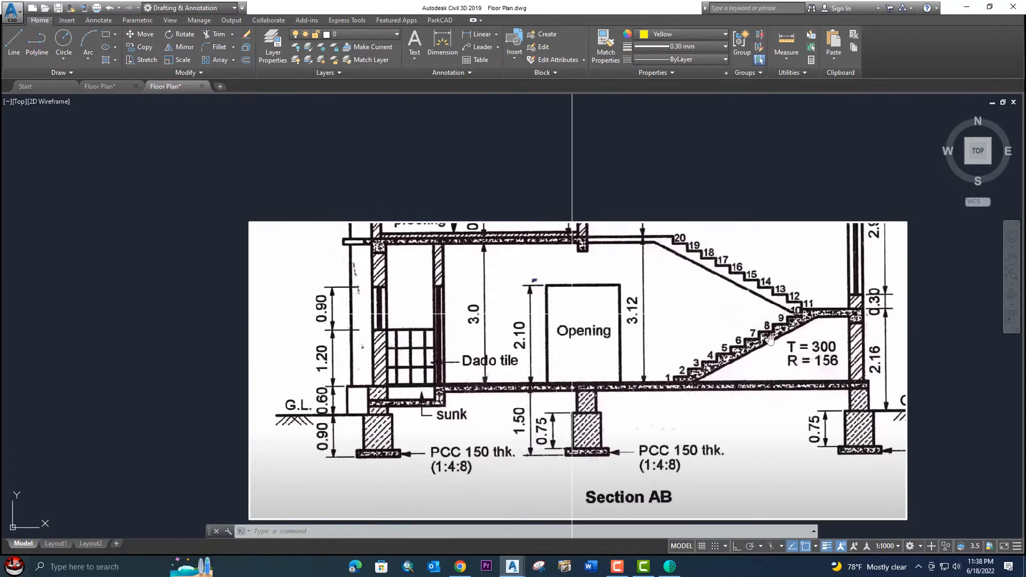
pyautogui.moveTo(771, 340); pyautogui.dragTo(640, 416, button='middle')
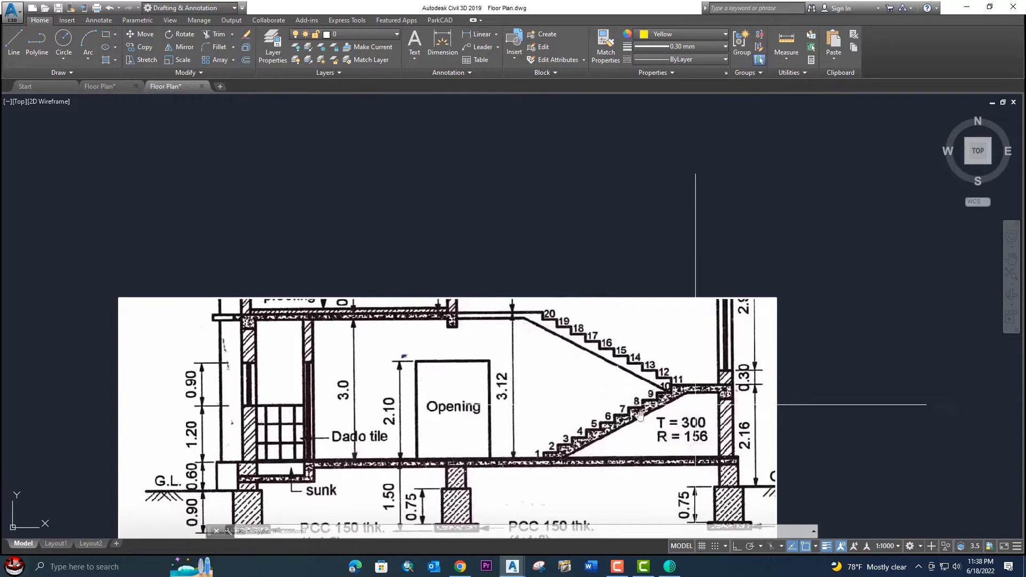
pyautogui.moveTo(640, 416); pyautogui.dragTo(698, 420, button='middle')
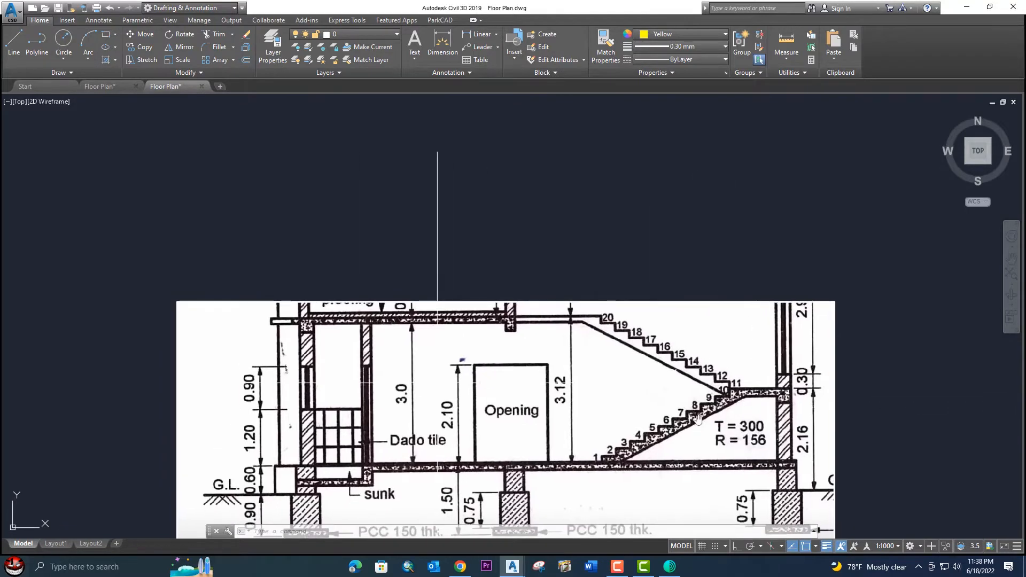
pyautogui.scroll(-2, 437, 384)
pyautogui.moveTo(413, 387); pyautogui.dragTo(596, 345, button='middle')
pyautogui.moveTo(396, 365); pyautogui.dragTo(750, 311, button='middle')
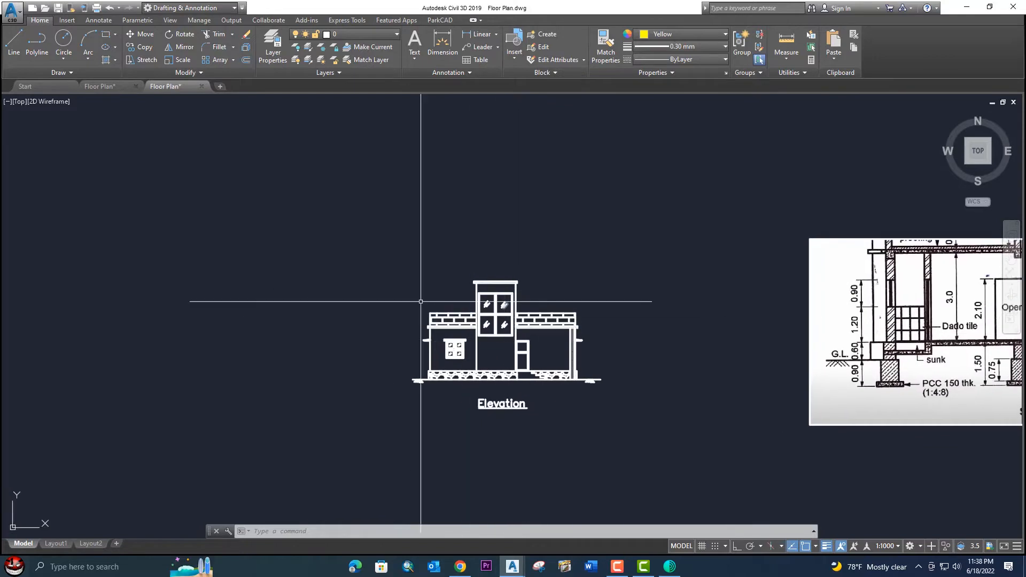
# Step: Return to the first Floor Plan drawing and turn off the Windows, Text, Hatches, Doors and DIM layers
pyautogui.click(99, 86)
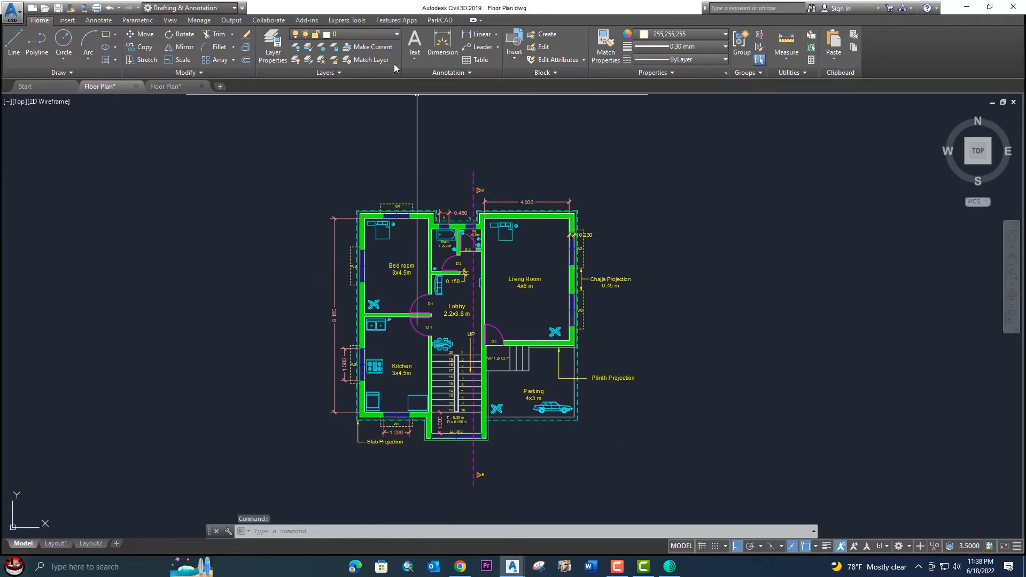
pyautogui.click(376, 35)
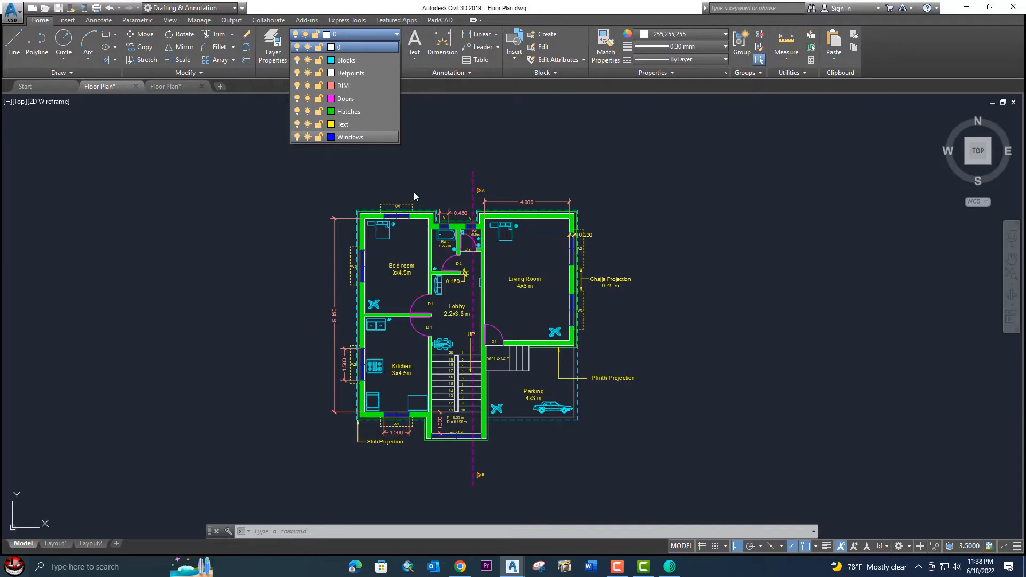
pyautogui.click(297, 136)
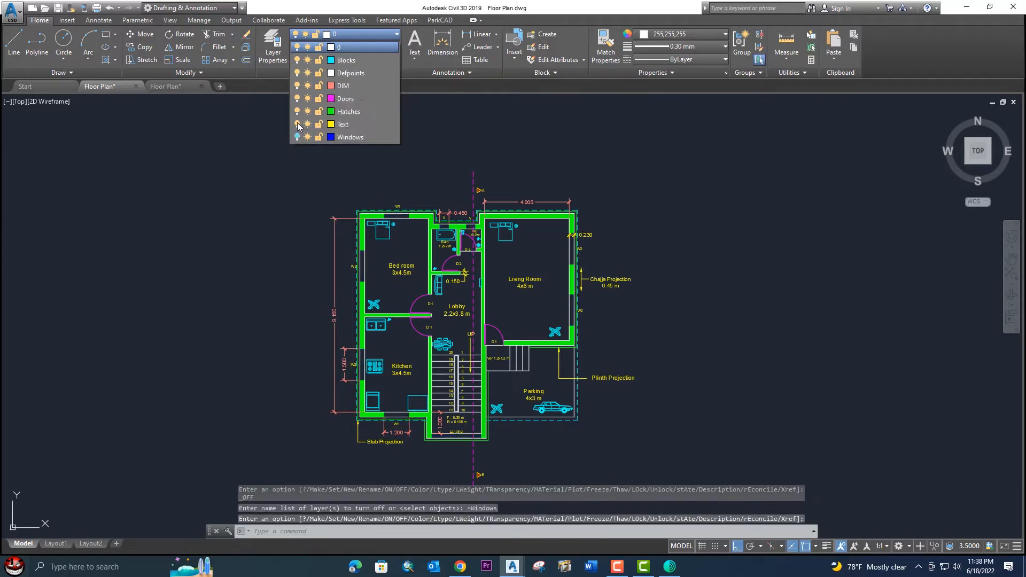
pyautogui.click(297, 124)
pyautogui.click(297, 112)
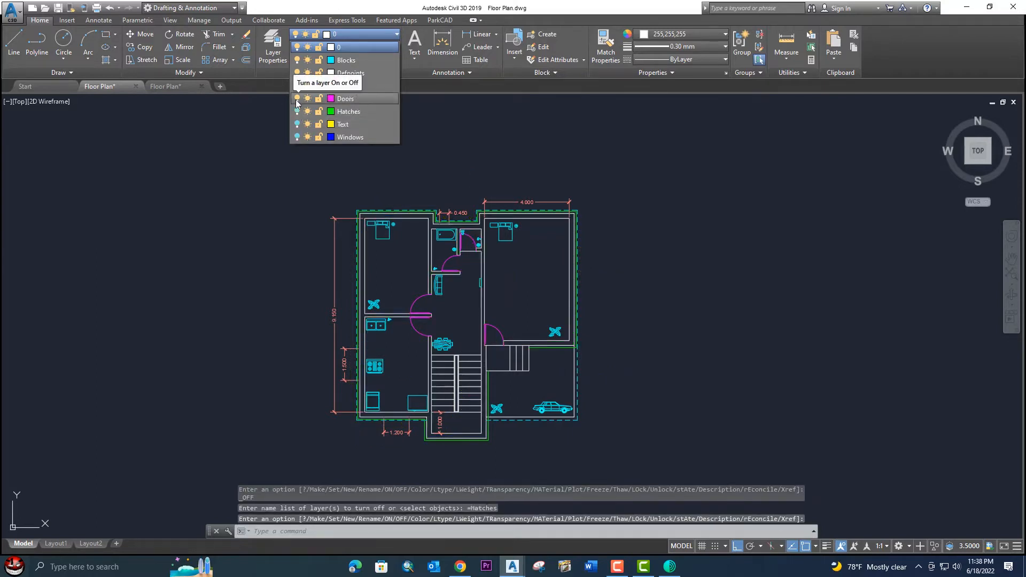
pyautogui.click(297, 99)
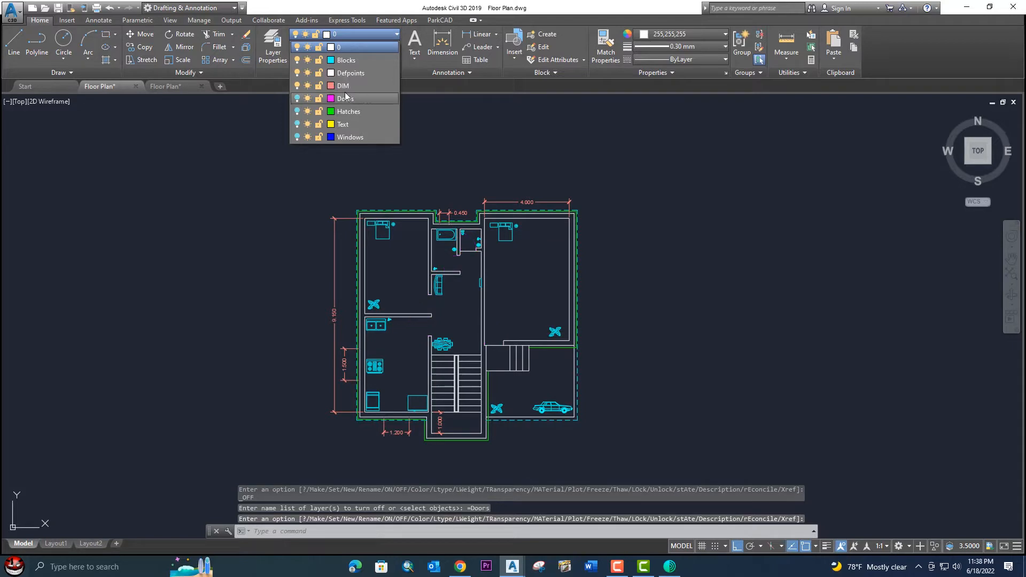
pyautogui.click(297, 86)
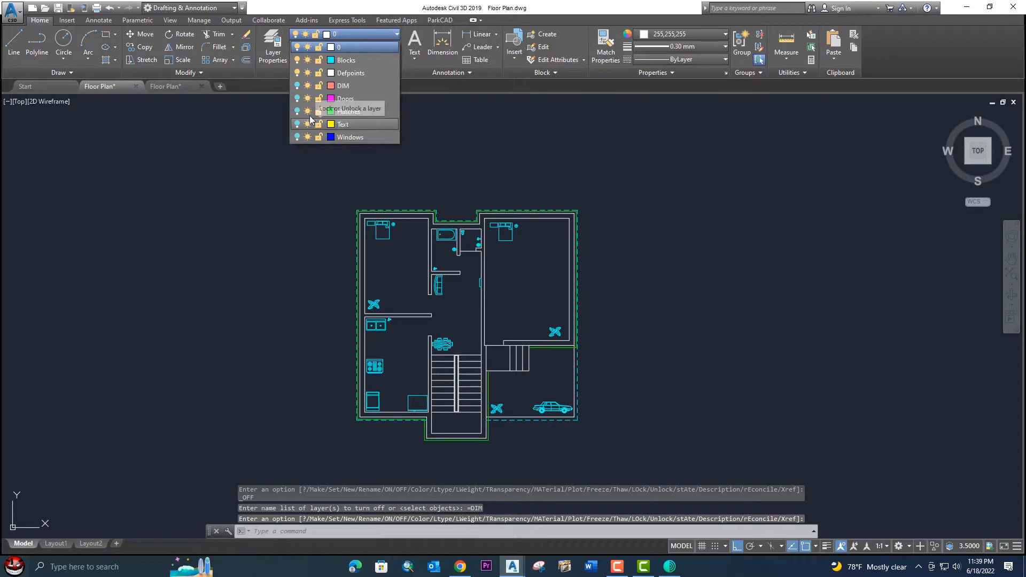
# Step: Turn the Doors and Windows layers back on with Windows as the current layer, and turn off the Blocks layer
pyautogui.click(298, 99)
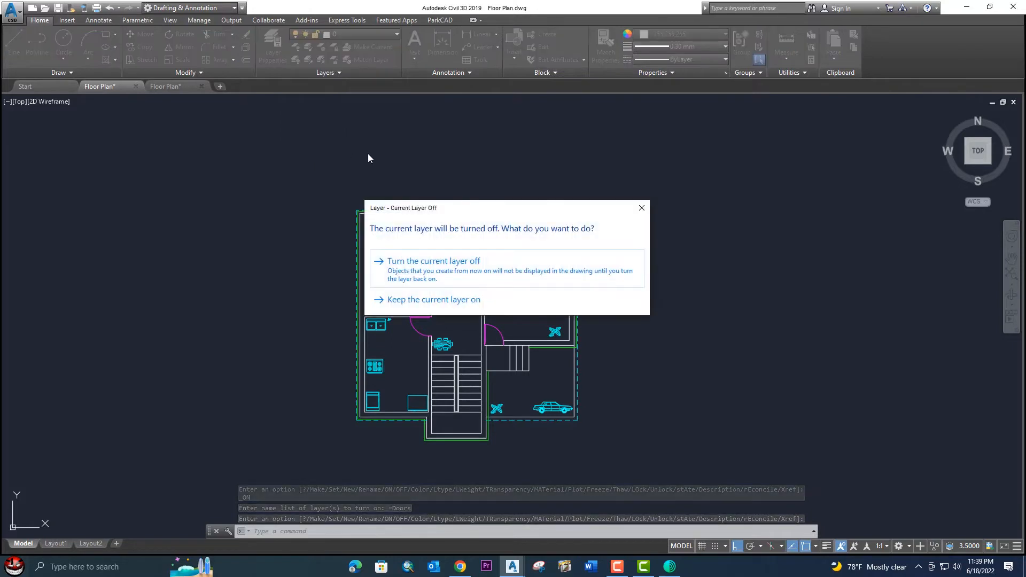
pyautogui.click(634, 203)
pyautogui.click(375, 35)
pyautogui.click(297, 138)
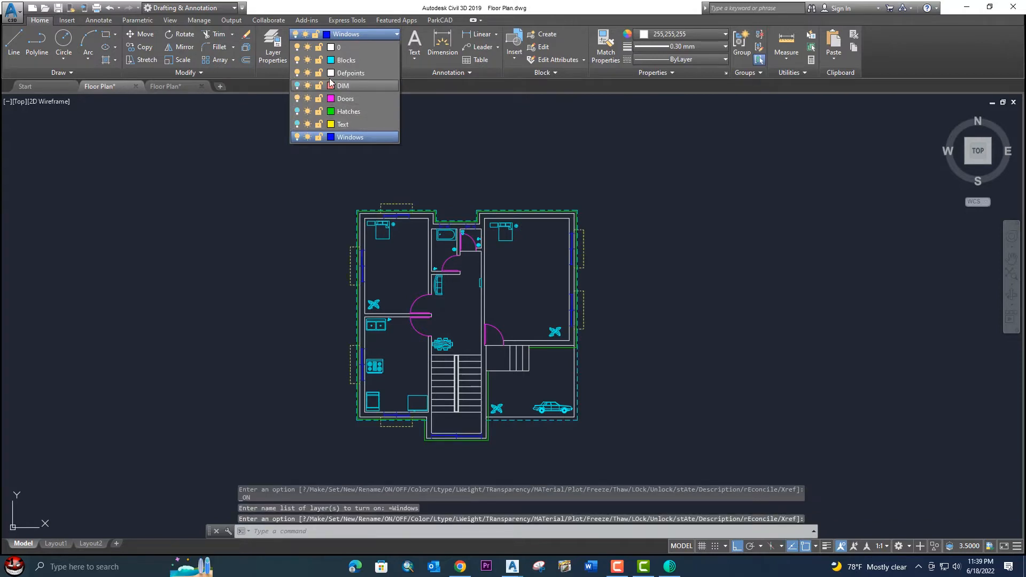
pyautogui.click(297, 60)
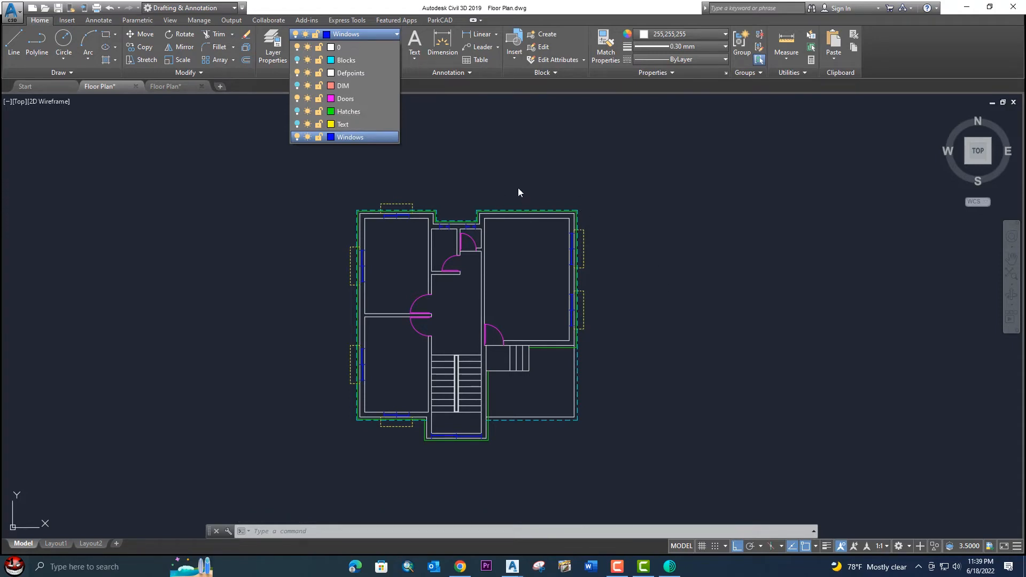
pyautogui.click(615, 227)
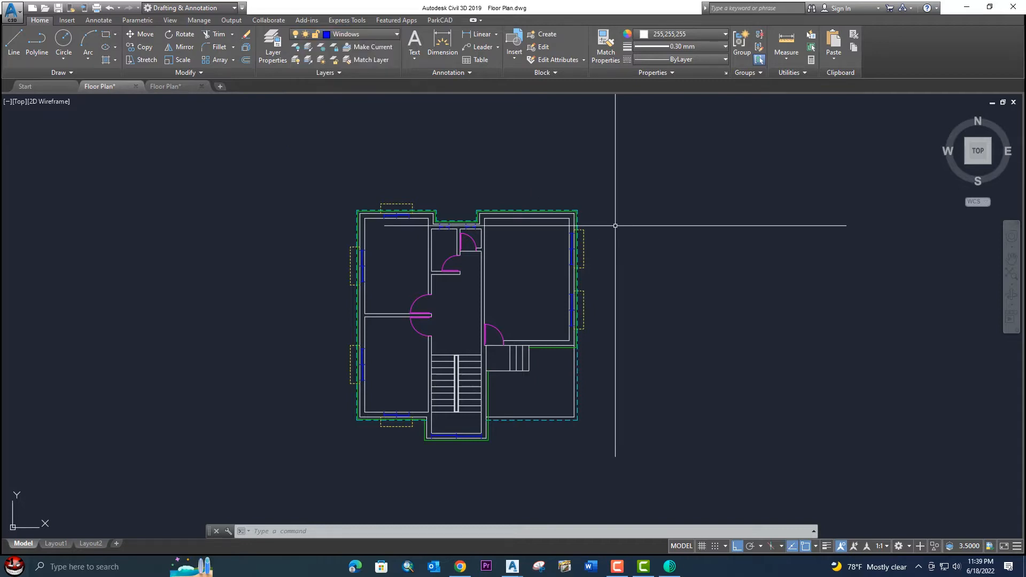
# Step: Review how the elevation, section and ground floor plan are arranged in the second drawing, and return to the simplified floor plan
pyautogui.scroll(-2, 616, 227)
pyautogui.scroll(4, 498, 235)
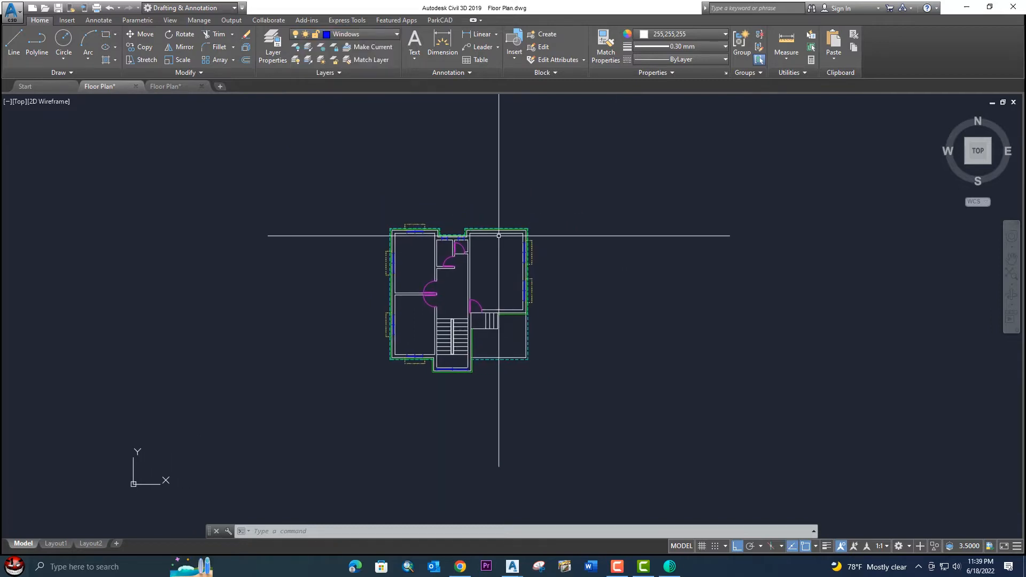
pyautogui.scroll(-4, 580, 281)
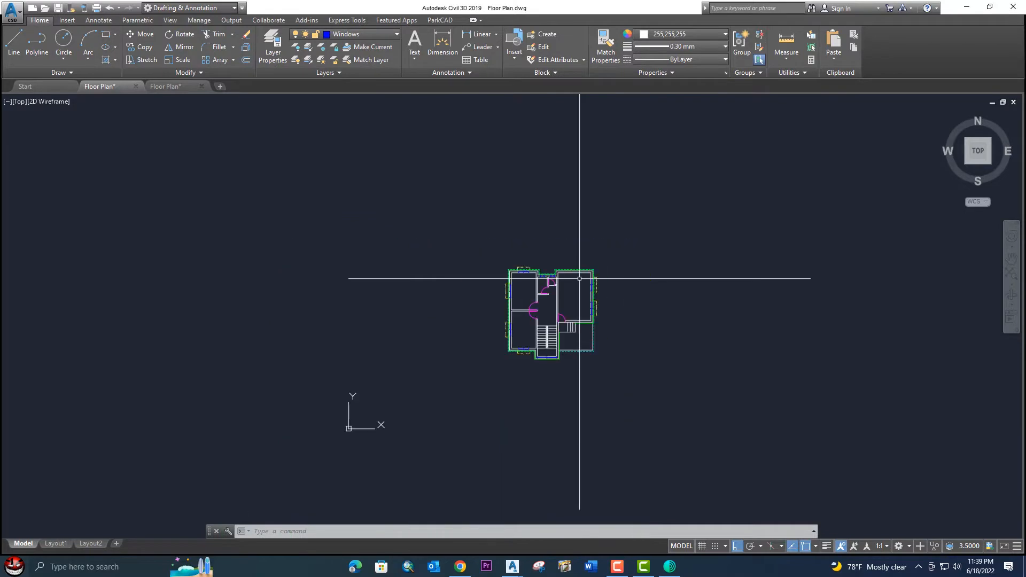
pyautogui.click(174, 85)
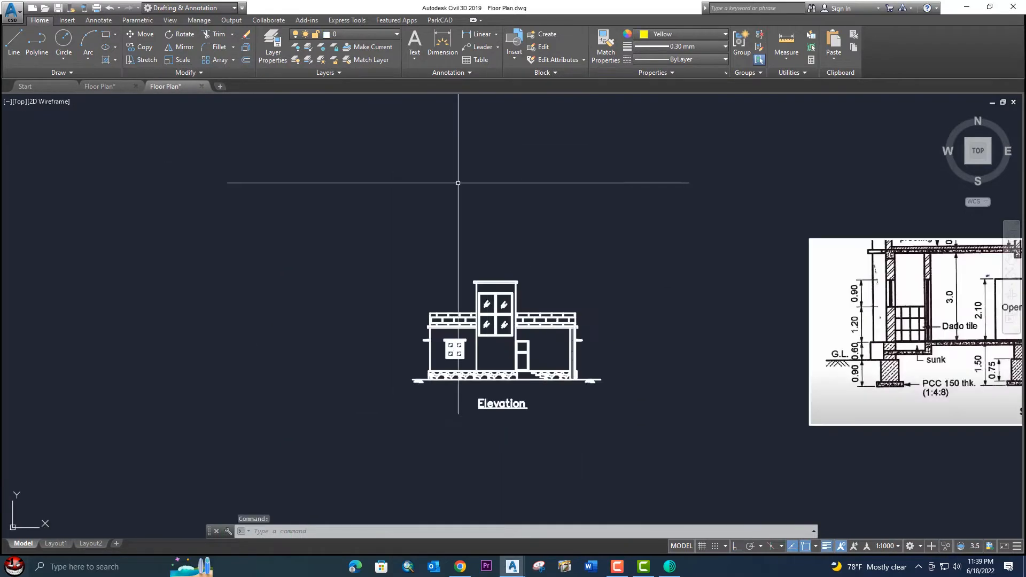
pyautogui.scroll(2, 509, 363)
pyautogui.scroll(-3, 422, 321)
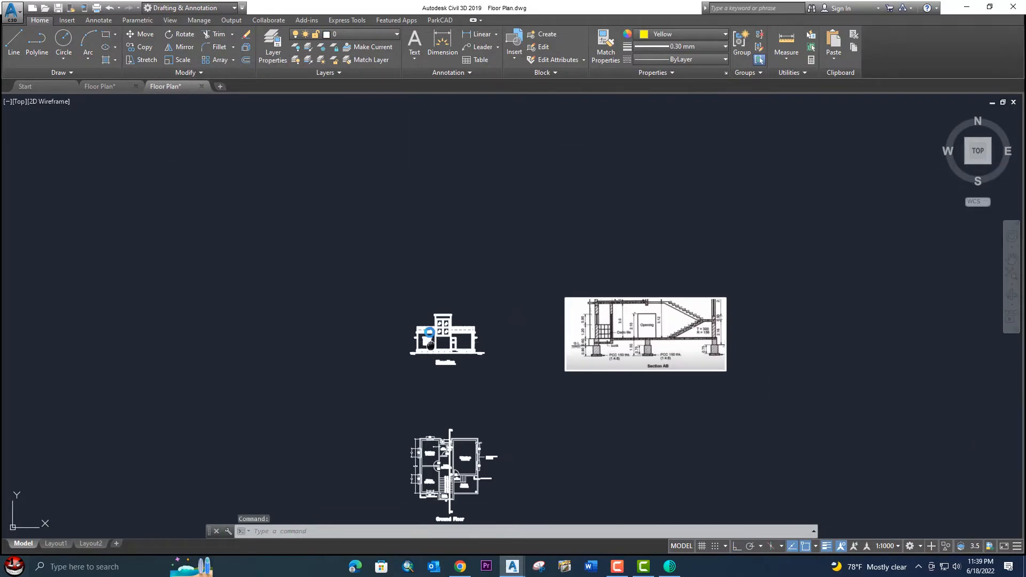
pyautogui.moveTo(433, 364); pyautogui.dragTo(433, 251, button='middle')
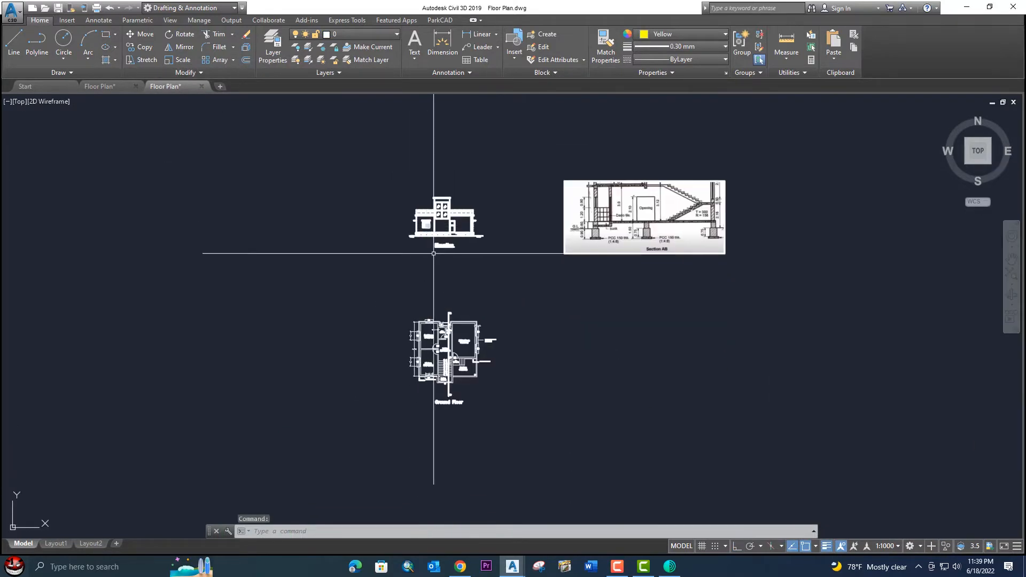
pyautogui.click(94, 88)
pyautogui.moveTo(371, 291); pyautogui.dragTo(268, 208, button='middle')
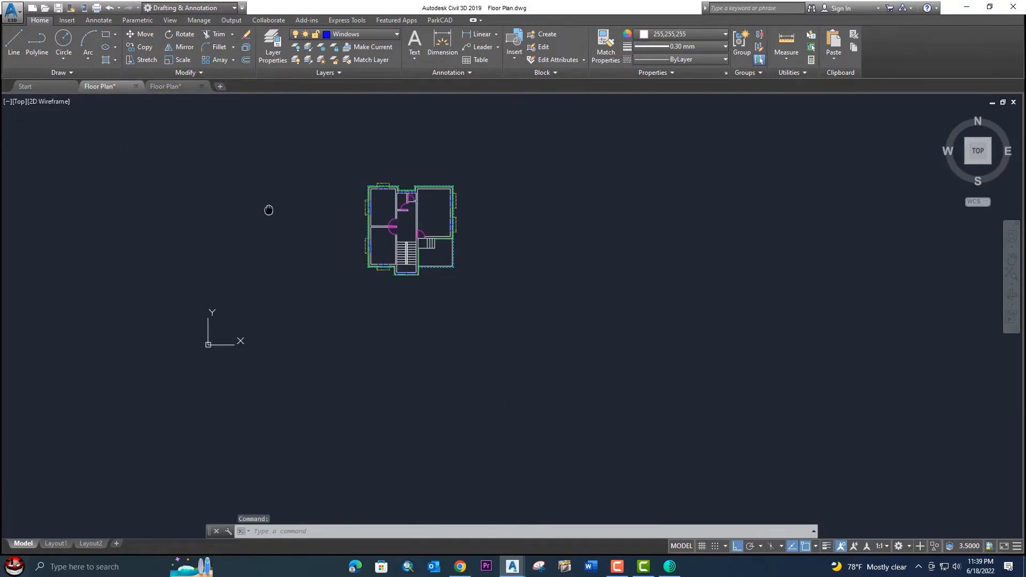
pyautogui.scroll(4, 343, 190)
pyautogui.moveTo(257, 150); pyautogui.dragTo(278, 214, button='middle')
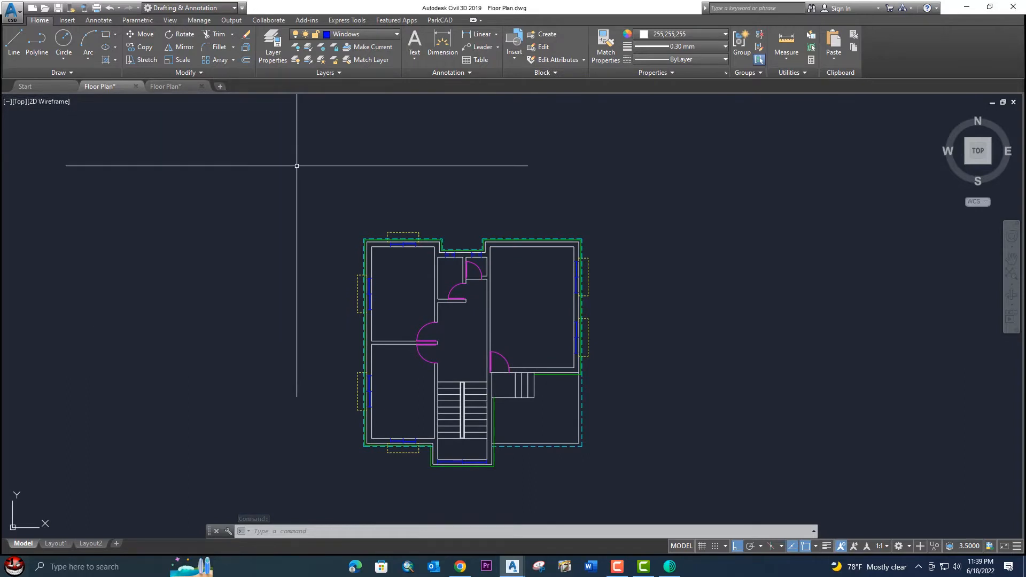
# Step: Draw a vertical construction line through the lower-left exterior wall corner of the floor plan
pyautogui.click(201, 73)
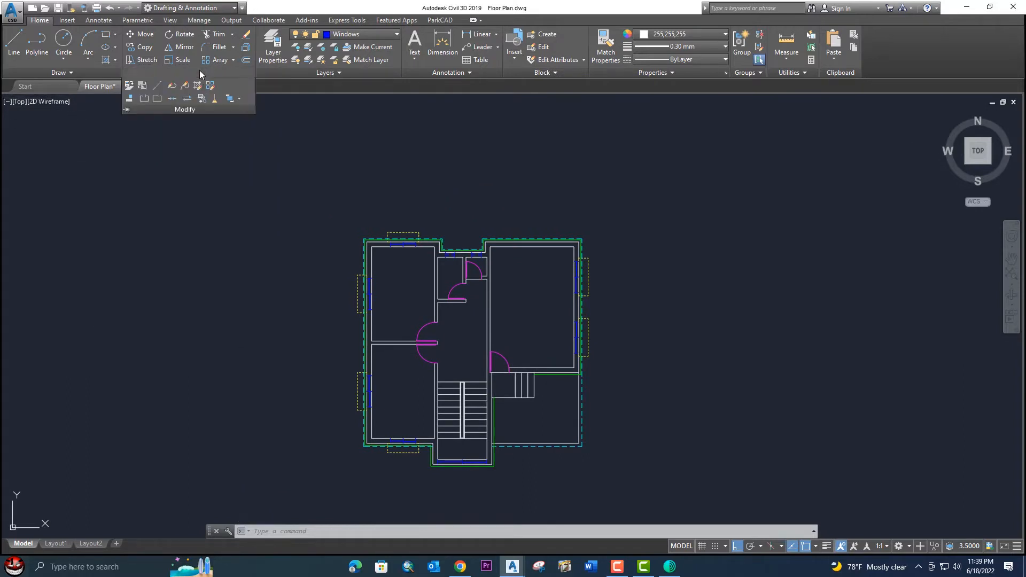
pyautogui.click(72, 73)
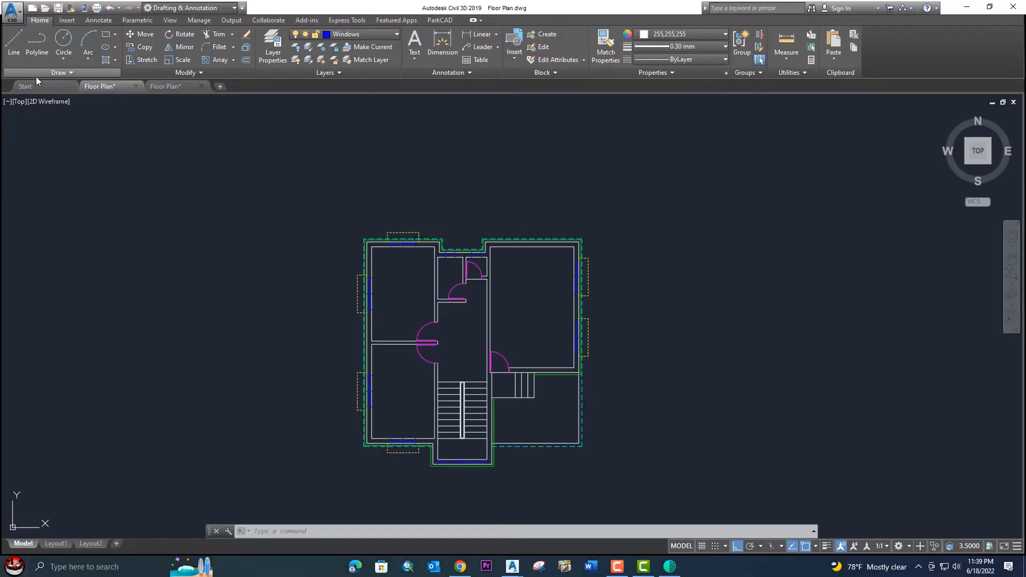
pyautogui.click(60, 74)
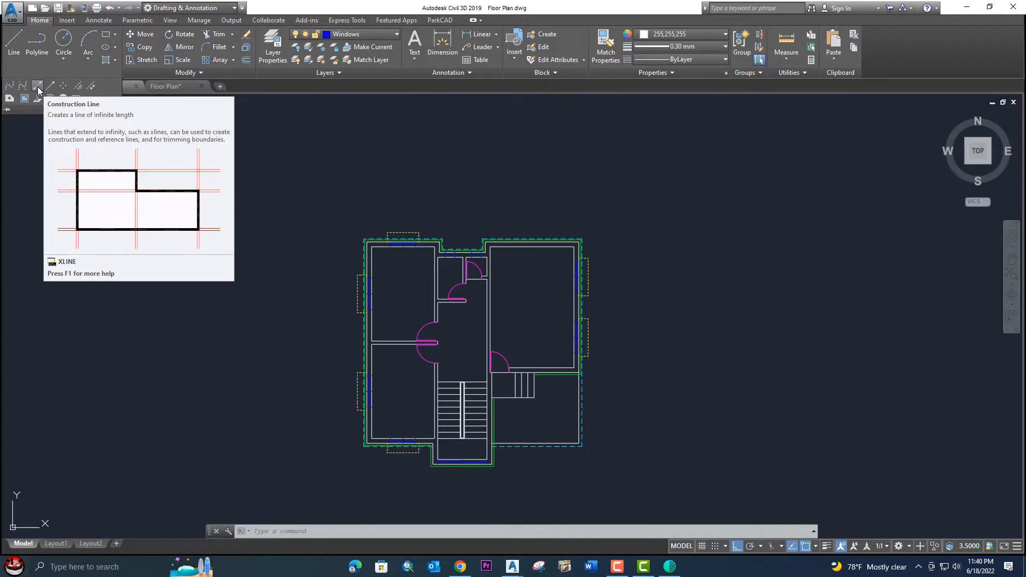
pyautogui.click(37, 87)
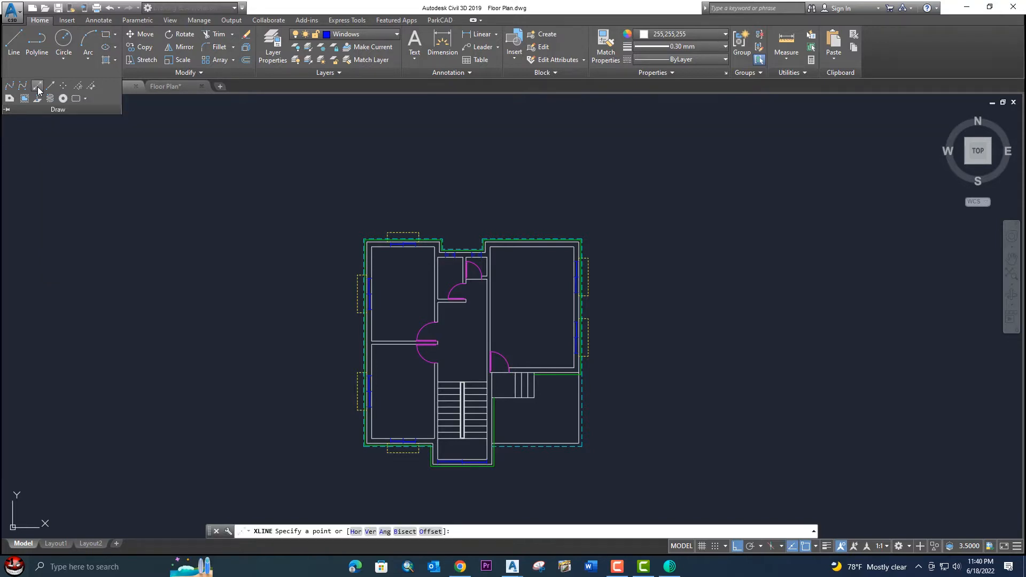
pyautogui.moveTo(323, 220); pyautogui.dragTo(332, 123, button='middle')
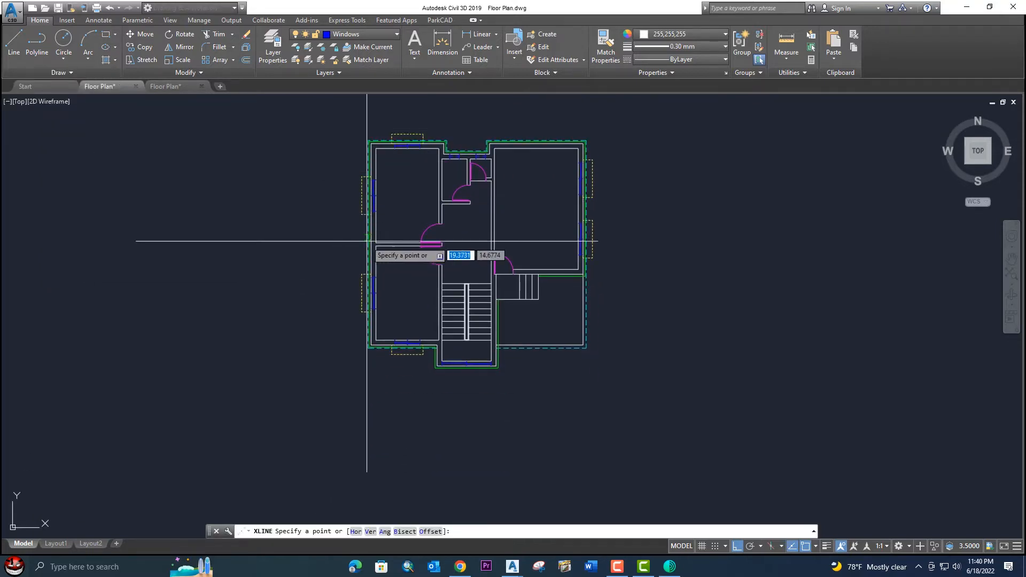
pyautogui.scroll(4, 364, 334)
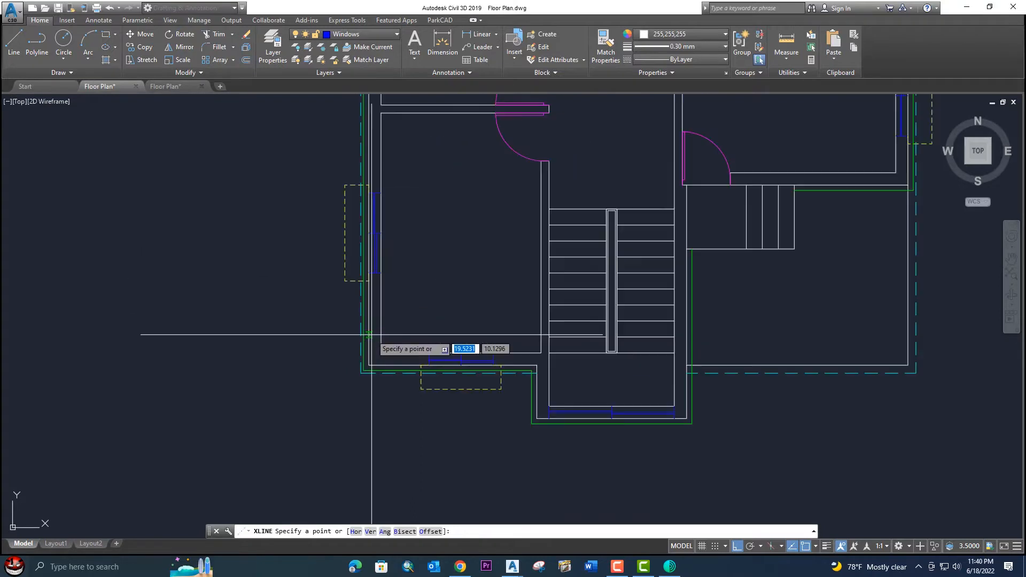
pyautogui.scroll(2, 370, 360)
pyautogui.click(371, 362)
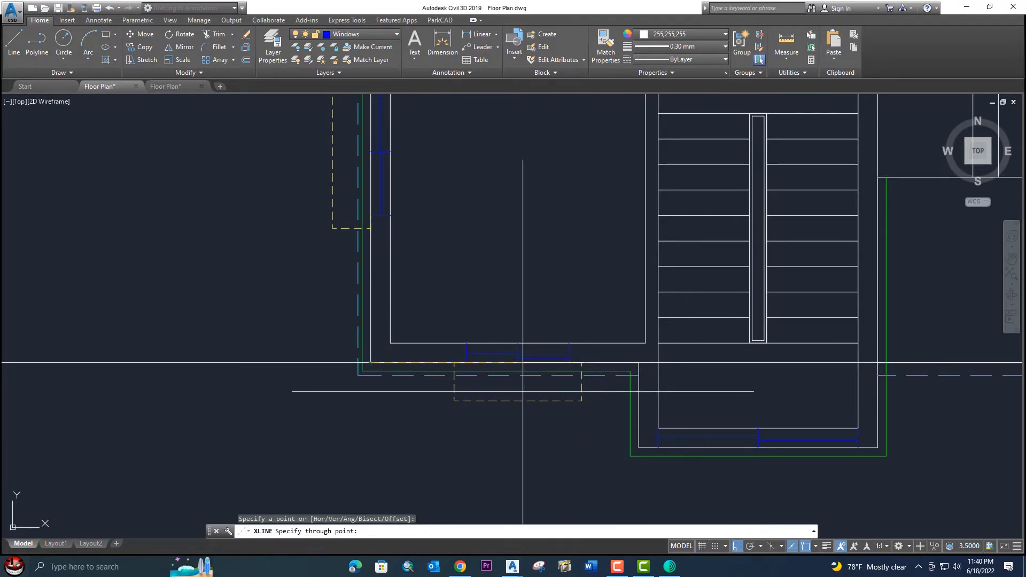
pyautogui.moveTo(397, 262); pyautogui.dragTo(416, 353, button='middle')
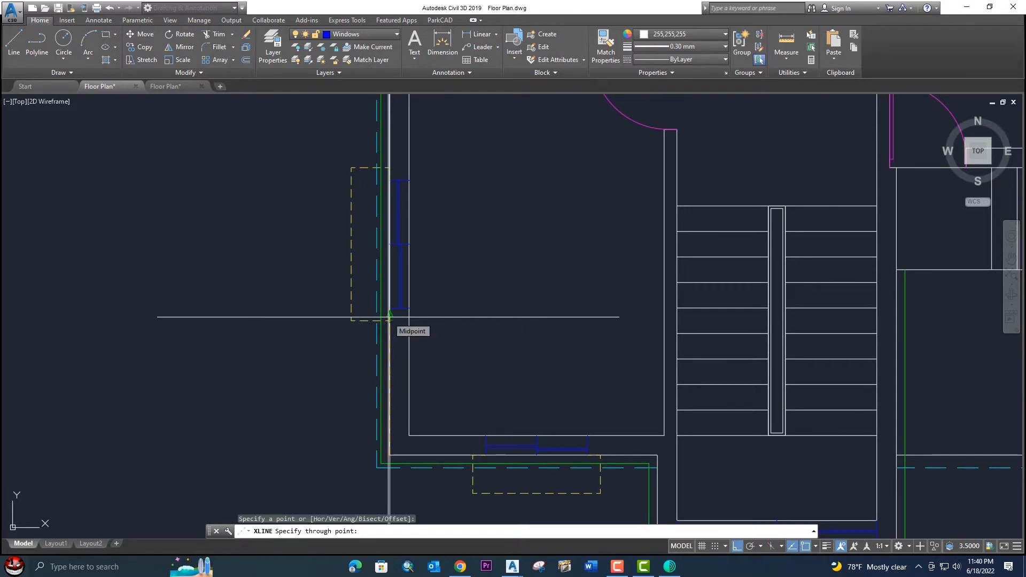
pyautogui.scroll(5, 389, 315)
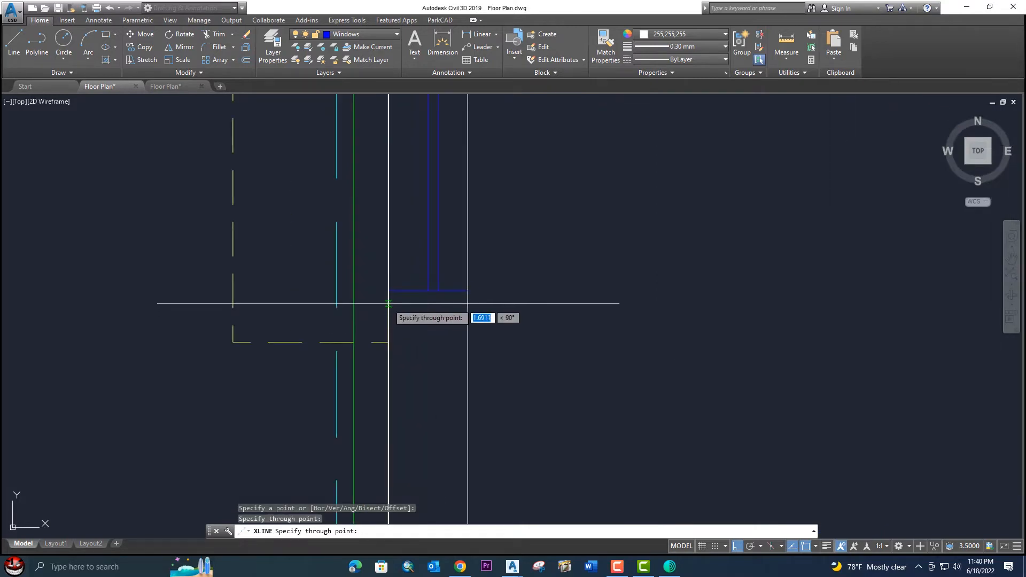
# Step: Examine how the vertical construction line runs above and below the floor plan and along the exterior wall
pyautogui.scroll(-5, 389, 304)
pyautogui.scroll(-8, 389, 319)
pyautogui.moveTo(389, 319); pyautogui.dragTo(399, 402, button='middle')
pyautogui.scroll(5, 397, 283)
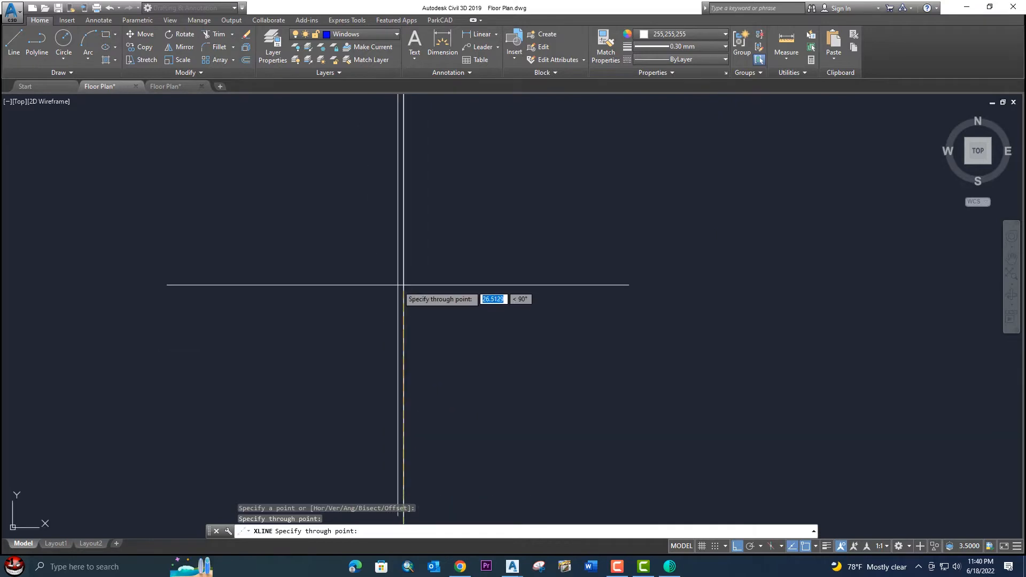
pyautogui.scroll(-3, 385, 327)
pyautogui.moveTo(403, 394); pyautogui.dragTo(408, 325, button='middle')
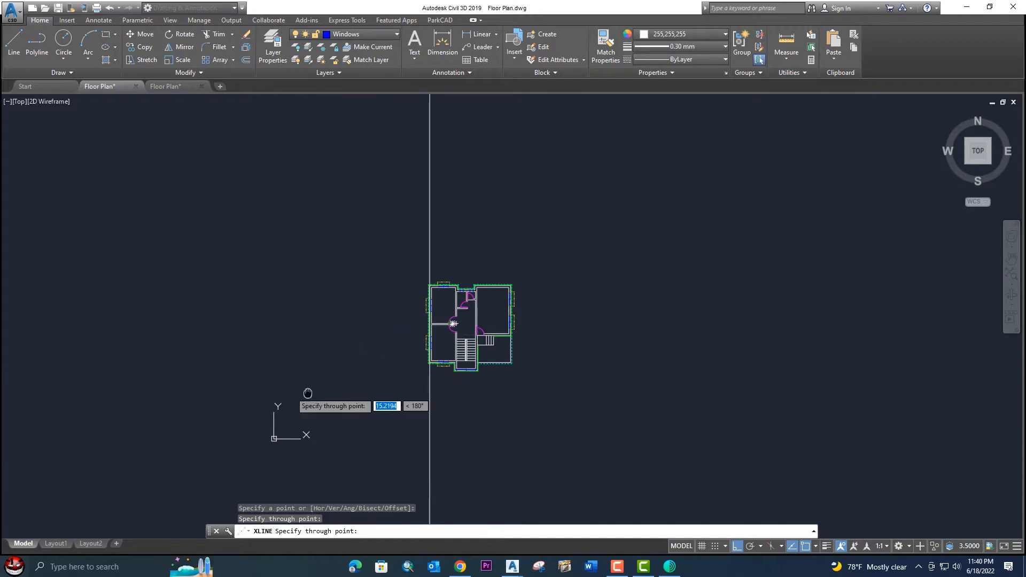
pyautogui.moveTo(262, 395); pyautogui.dragTo(395, 381, button='middle')
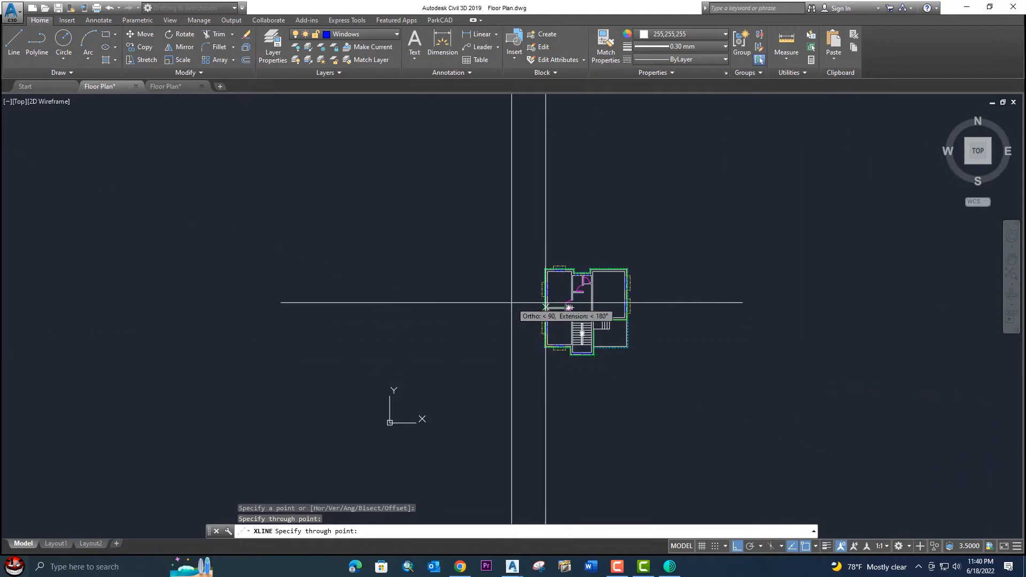
pyautogui.moveTo(509, 300); pyautogui.dragTo(418, 329, button='middle')
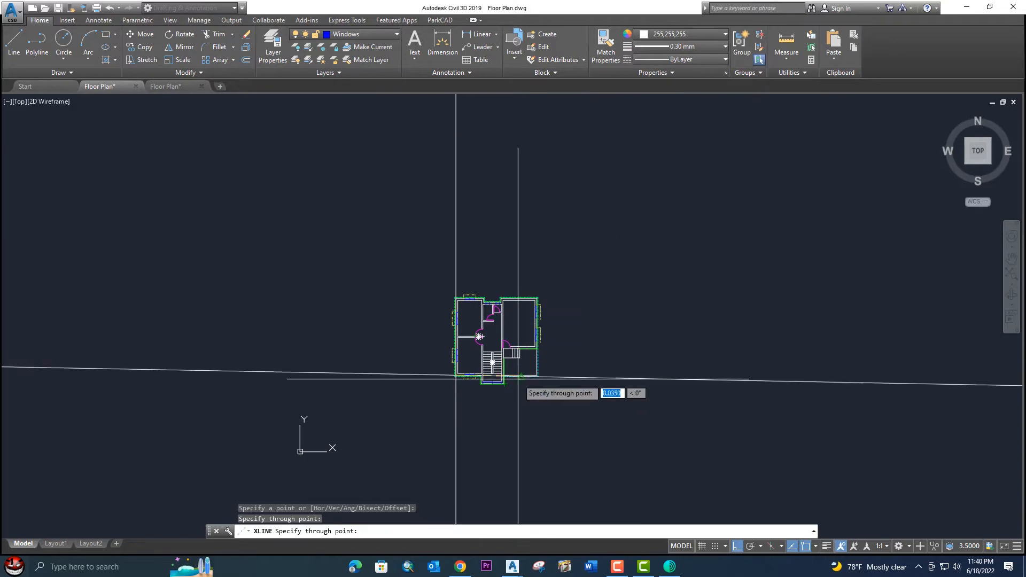
pyautogui.scroll(5, 456, 339)
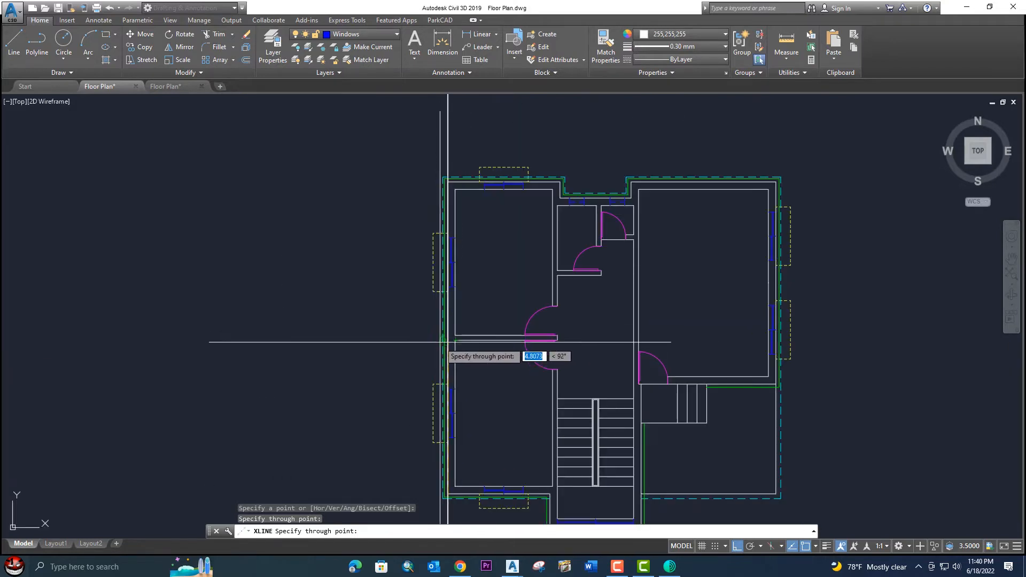
pyautogui.scroll(2, 385, 373)
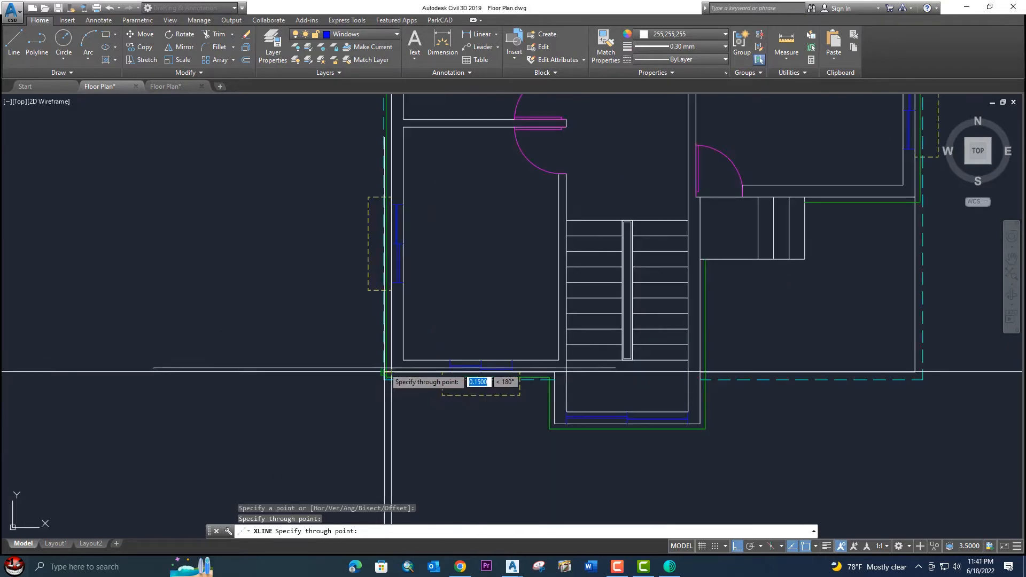
pyautogui.press('Escape')
# Step: Erase the vertical construction line along the left exterior wall
pyautogui.click(417, 444)
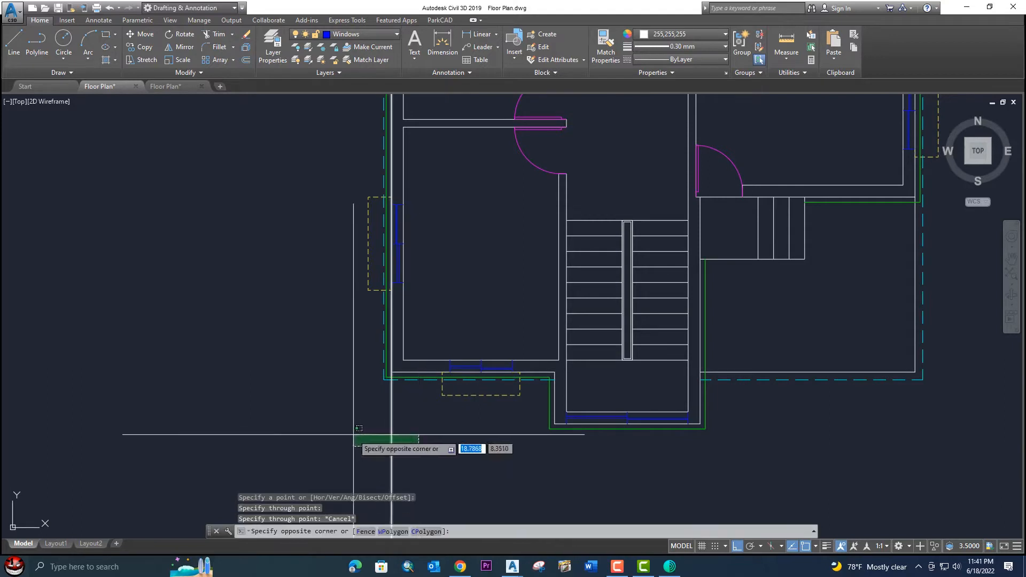
pyautogui.click(353, 435)
pyautogui.press('Delete')
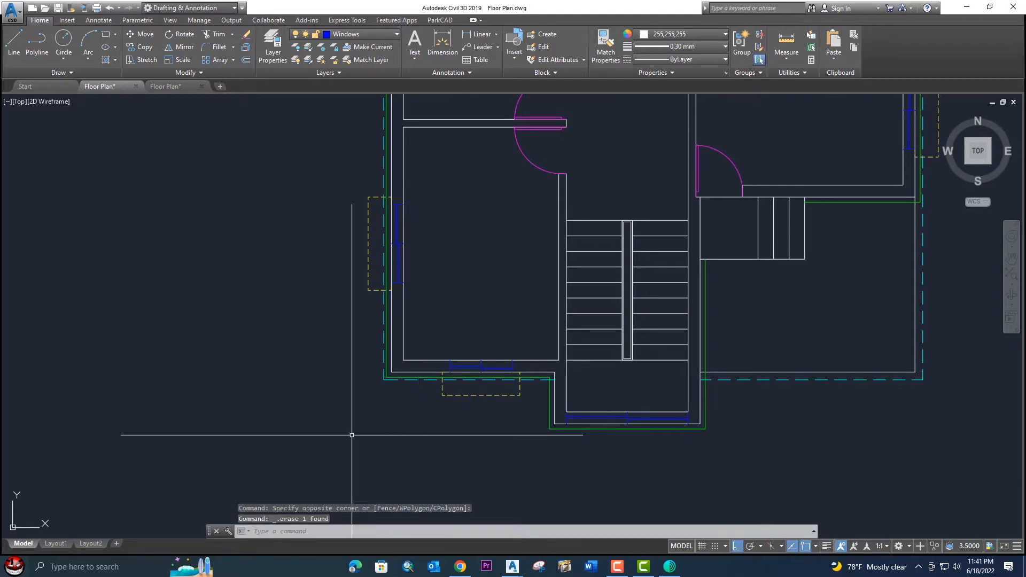
# Step: Try a two-point construction line from the lower-left exterior wall corner, and undo it
pyautogui.write('x')
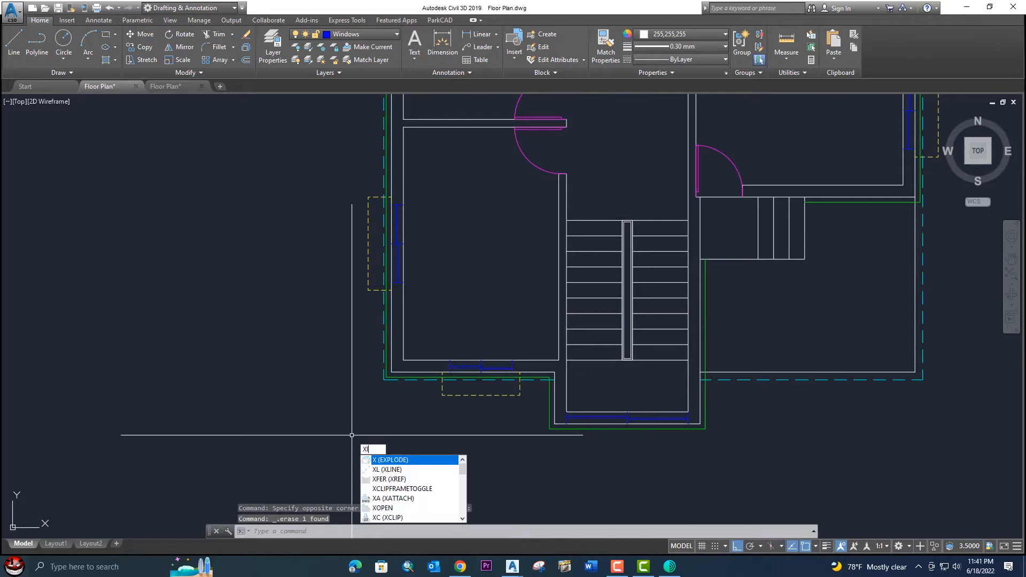
pyautogui.write('l')
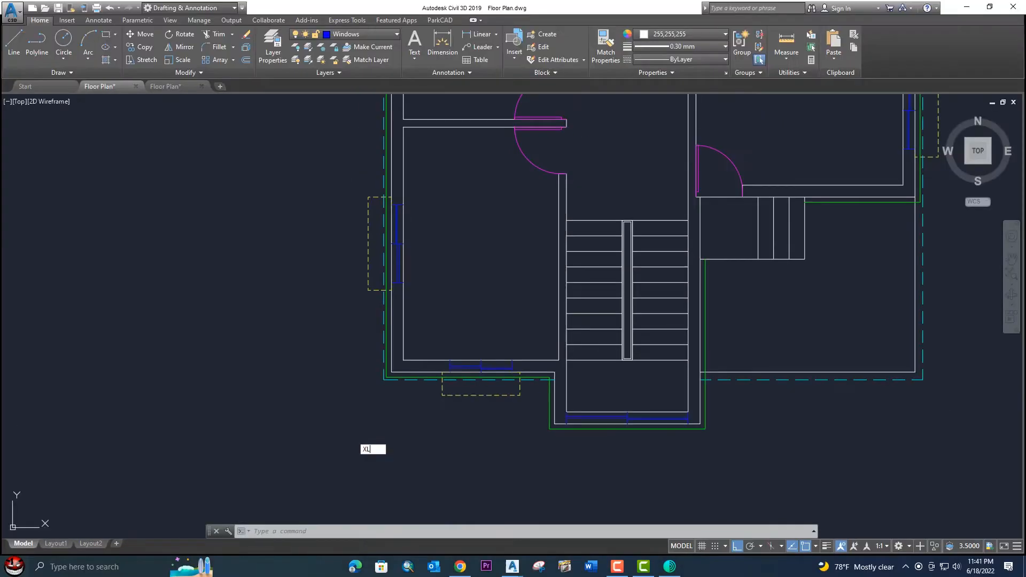
pyautogui.press('Return')
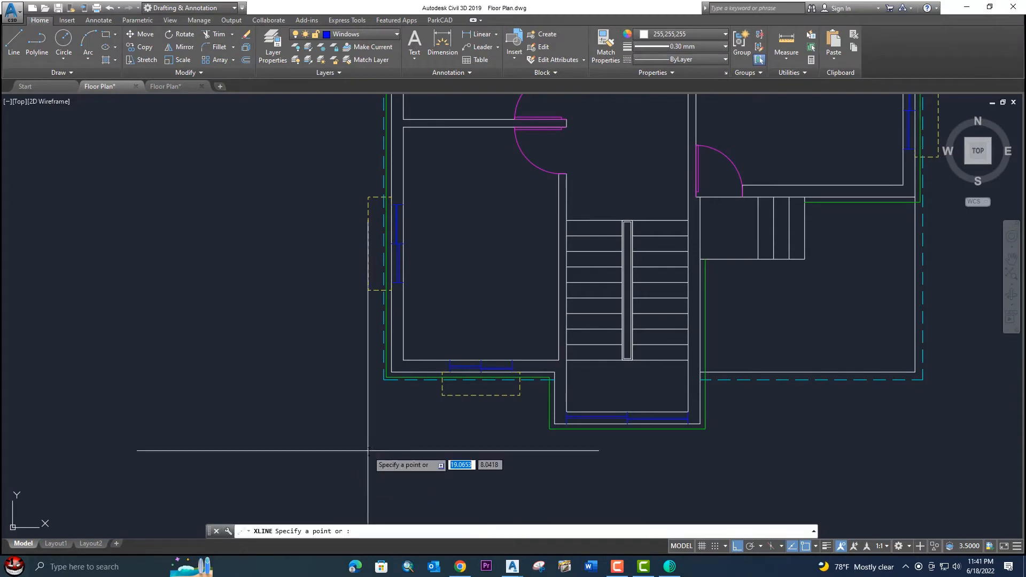
pyautogui.click(393, 371)
pyautogui.scroll(-5, 391, 302)
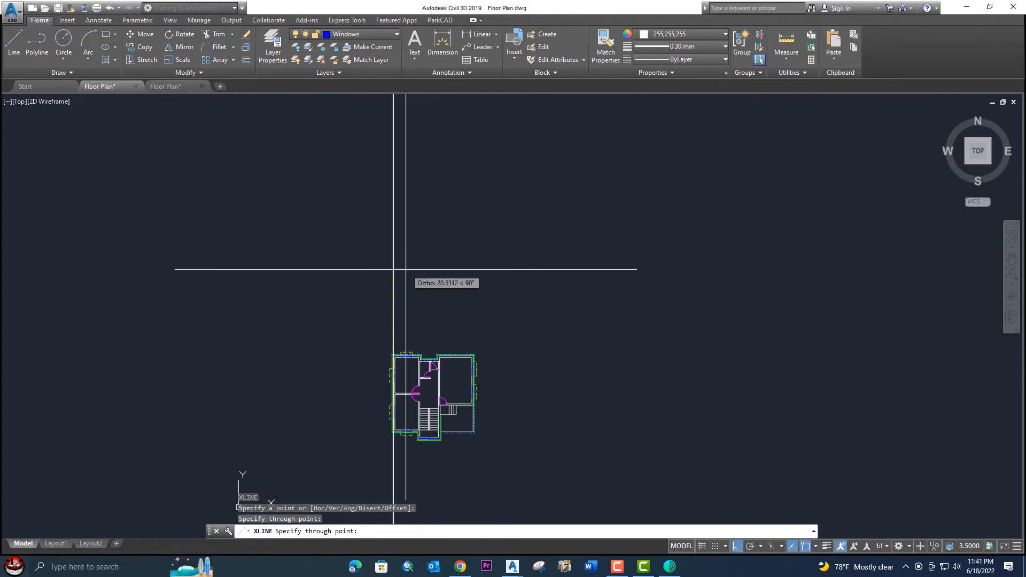
pyautogui.press('Escape')
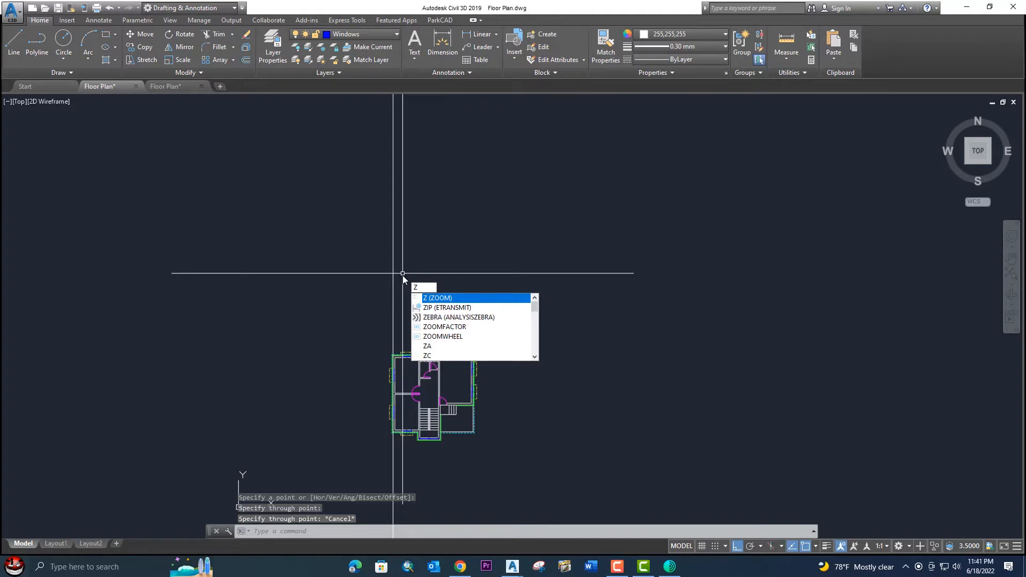
pyautogui.press('Escape')
pyautogui.hotkey('ctrl', 'z')
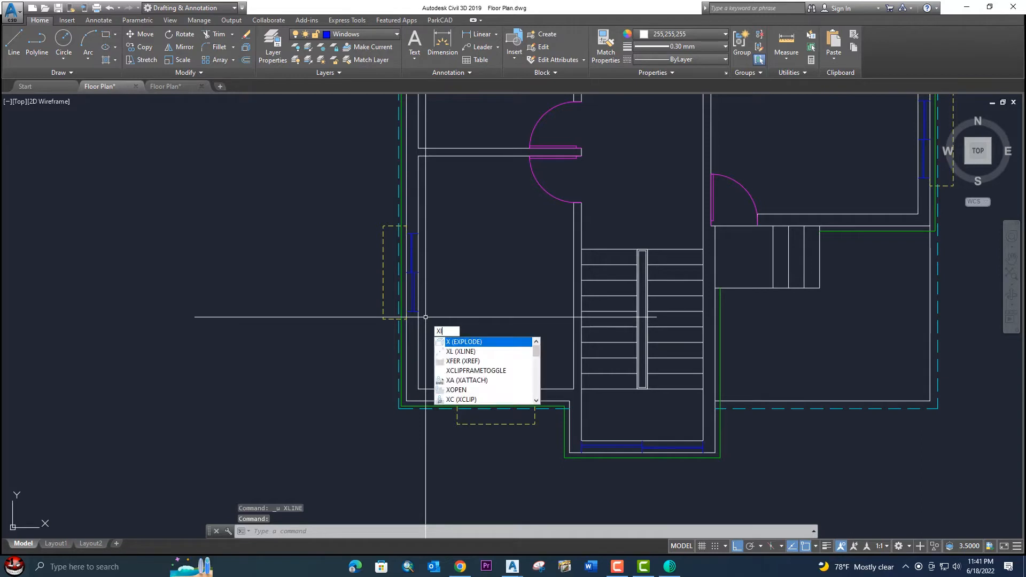
# Step: With the Vertical option, place construction lines through the plan's lower-left exterior corner and the left outer corner of the stairwell projection
pyautogui.press('Return')
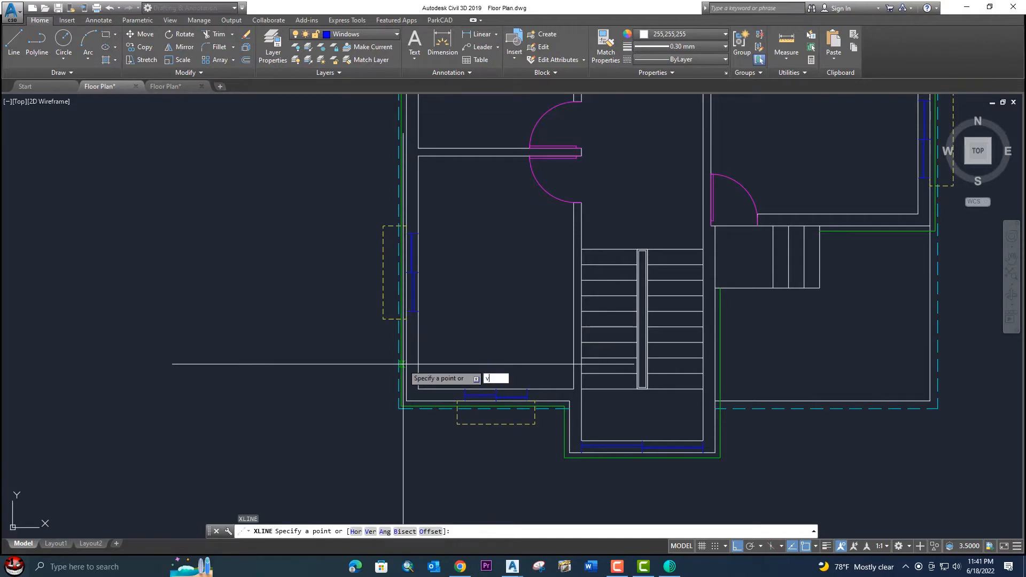
pyautogui.write('v')
pyautogui.press('Return')
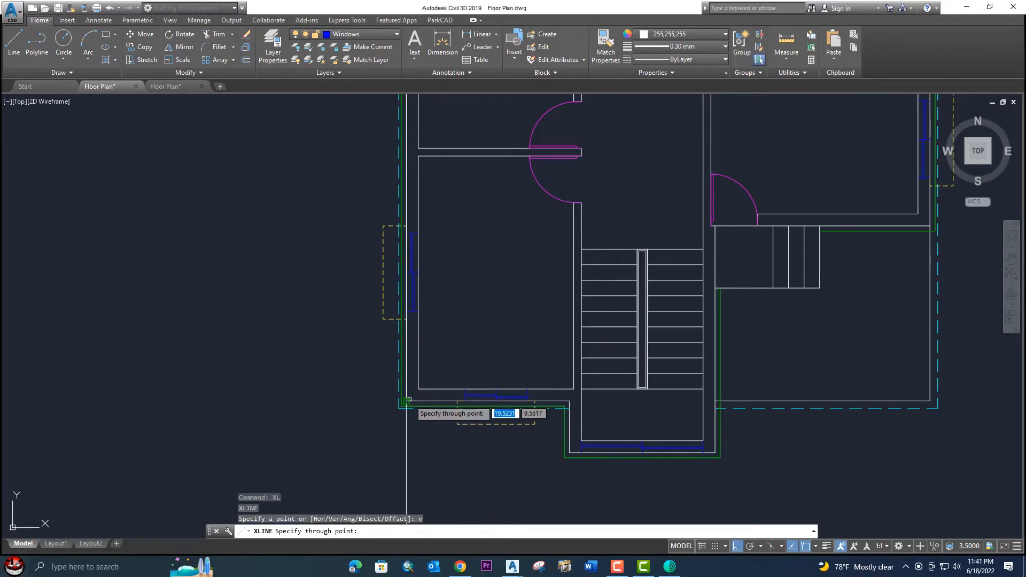
pyautogui.scroll(5, 407, 401)
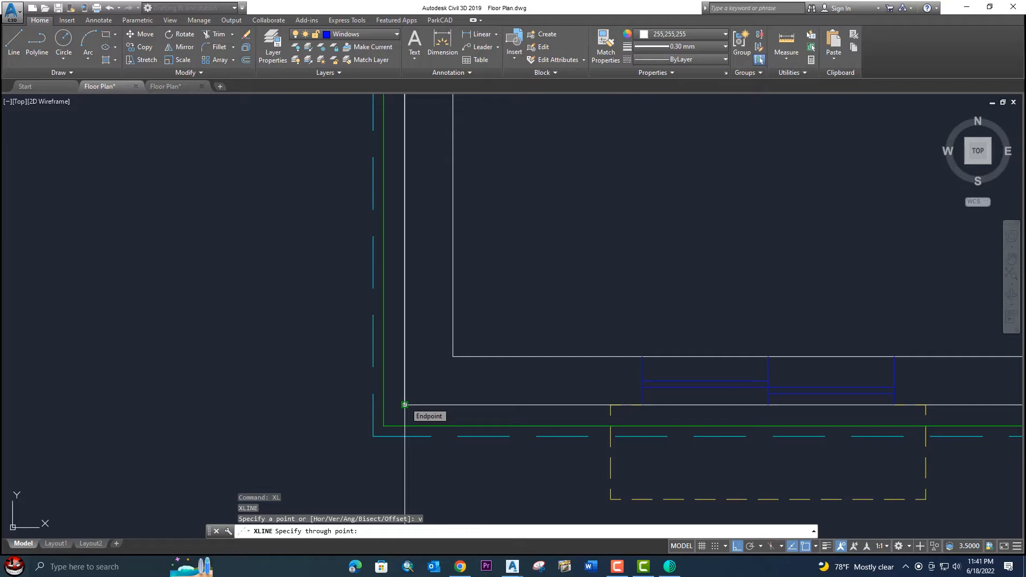
pyautogui.click(405, 405)
pyautogui.scroll(-6, 511, 401)
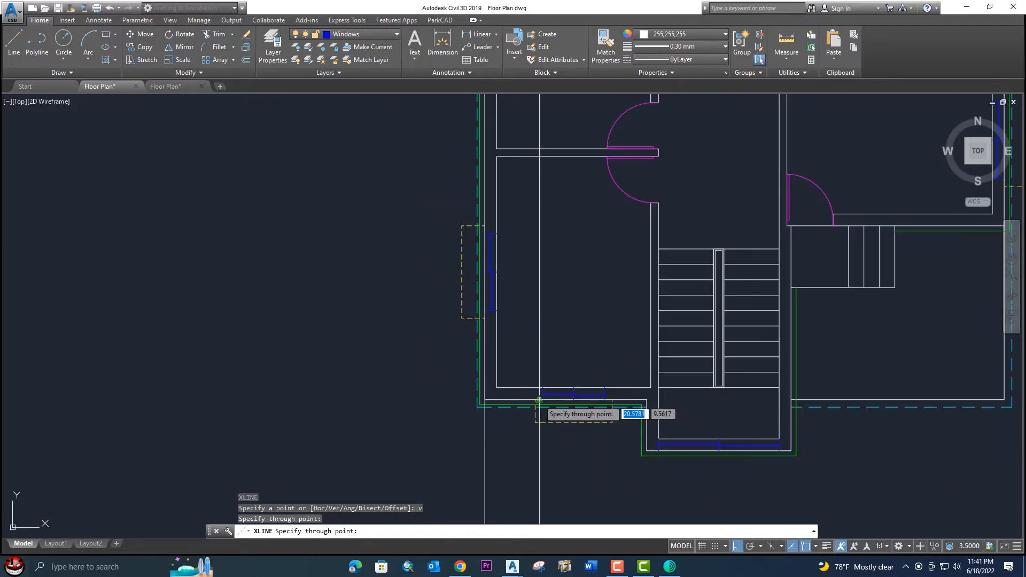
pyautogui.moveTo(540, 405); pyautogui.dragTo(412, 398, button='middle')
pyautogui.scroll(4, 502, 429)
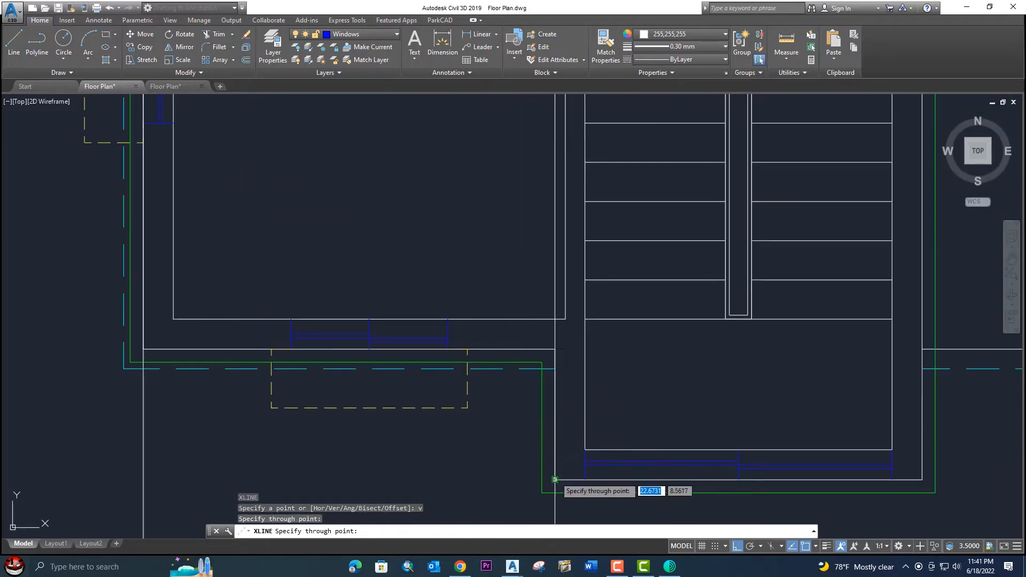
pyautogui.click(557, 473)
# Step: Add vertical construction lines through the right outer corner of the stairwell projection and the plan's right exterior wall
pyautogui.scroll(-4, 558, 470)
pyautogui.moveTo(562, 452); pyautogui.dragTo(429, 446, button='middle')
pyautogui.scroll(5, 537, 422)
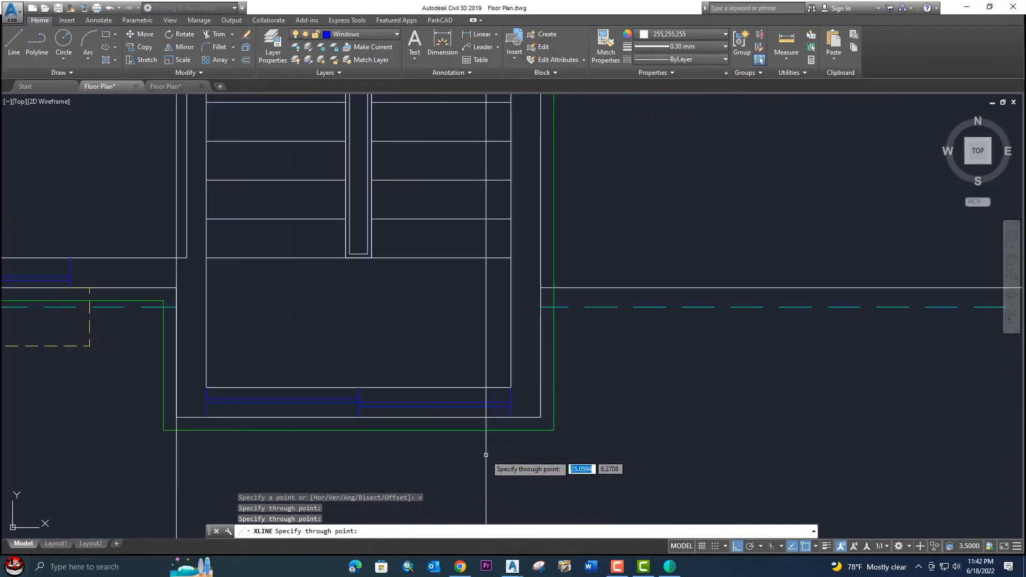
pyautogui.scroll(-5, 541, 417)
pyautogui.scroll(6, 493, 447)
pyautogui.moveTo(508, 391); pyautogui.dragTo(509, 427, button='middle')
pyautogui.click(509, 427)
pyautogui.scroll(-5, 509, 426)
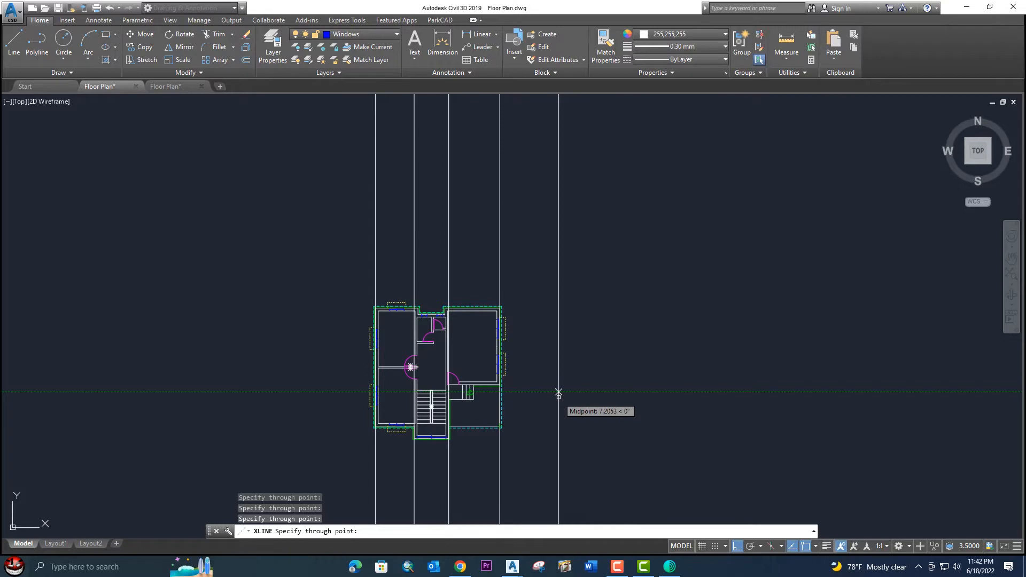
pyautogui.press('Escape')
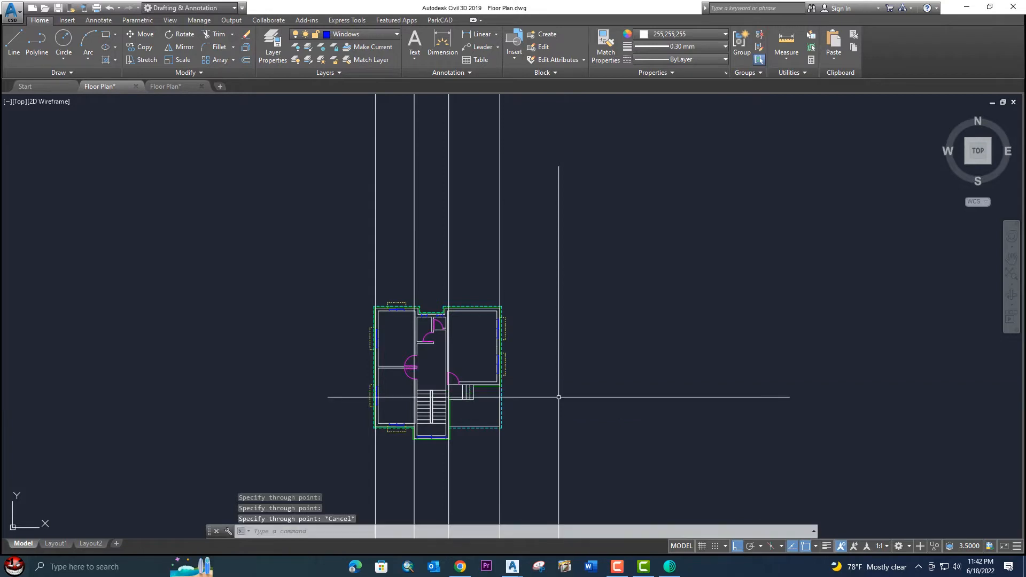
# Step: Place five horizontal construction lines at freely chosen heights above the floor plan
pyautogui.write('l')
pyautogui.press('Return')
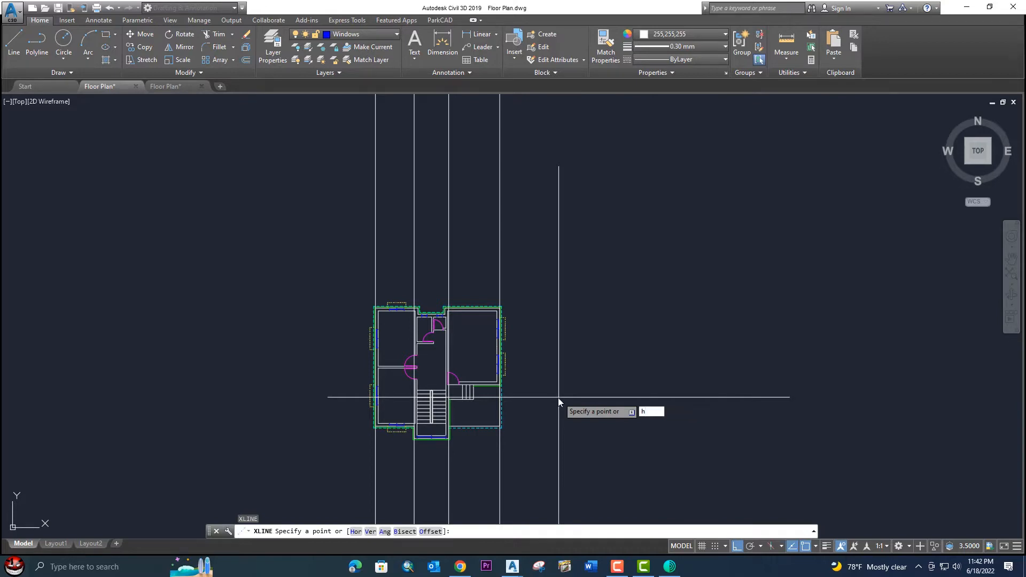
pyautogui.press('Return')
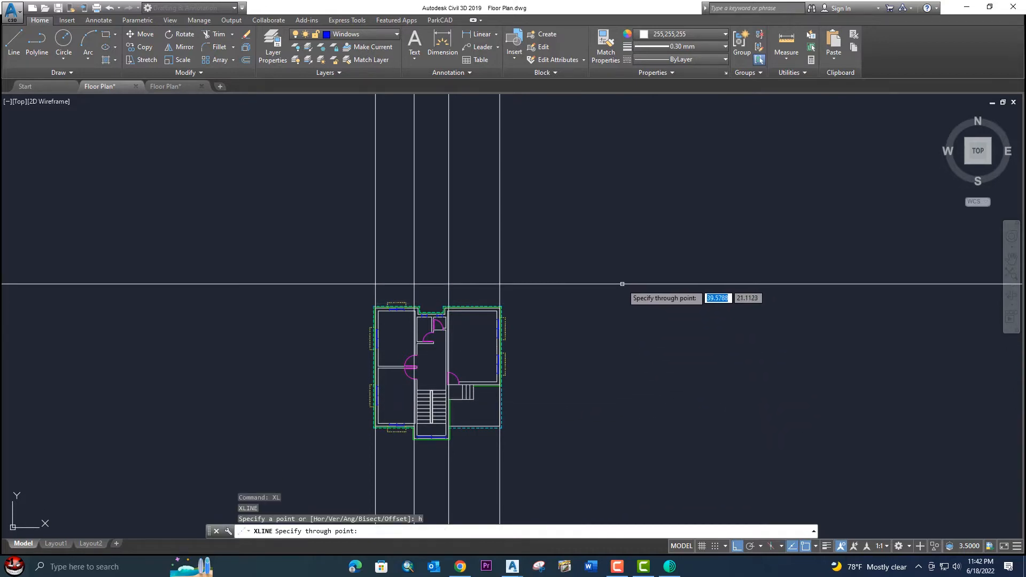
pyautogui.click(622, 281)
pyautogui.click(614, 245)
pyautogui.click(608, 223)
pyautogui.click(600, 203)
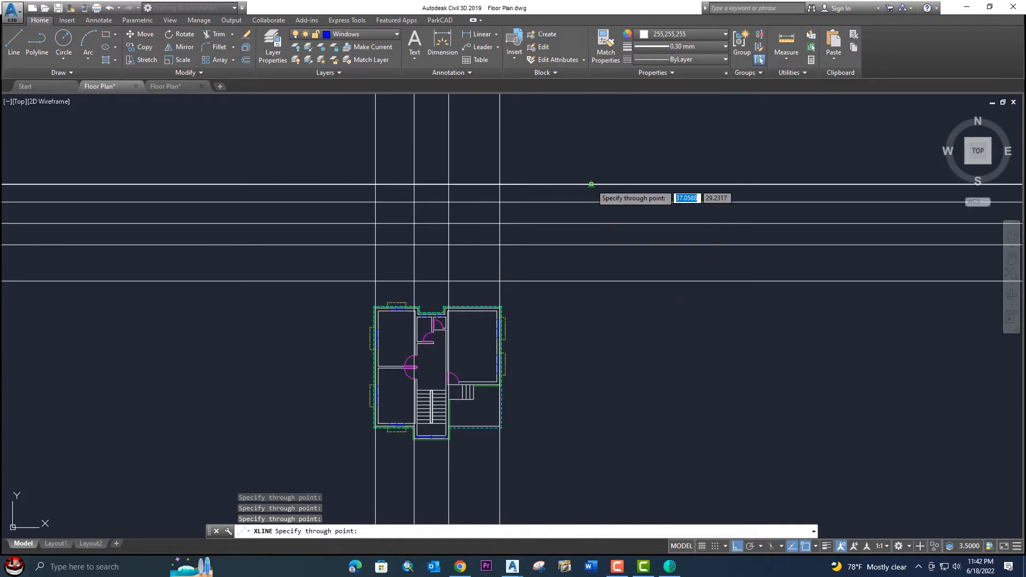
pyautogui.press('Escape')
# Step: Erase the five horizontal construction lines above the floor plan
pyautogui.moveTo(711, 339); pyautogui.dragTo(656, 177)
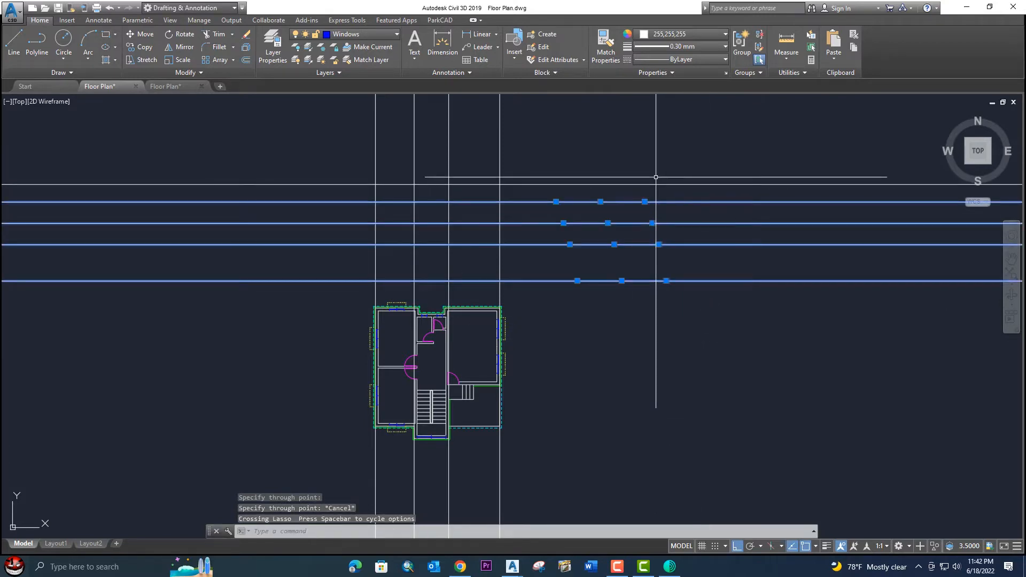
pyautogui.press('Delete')
pyautogui.click(707, 314)
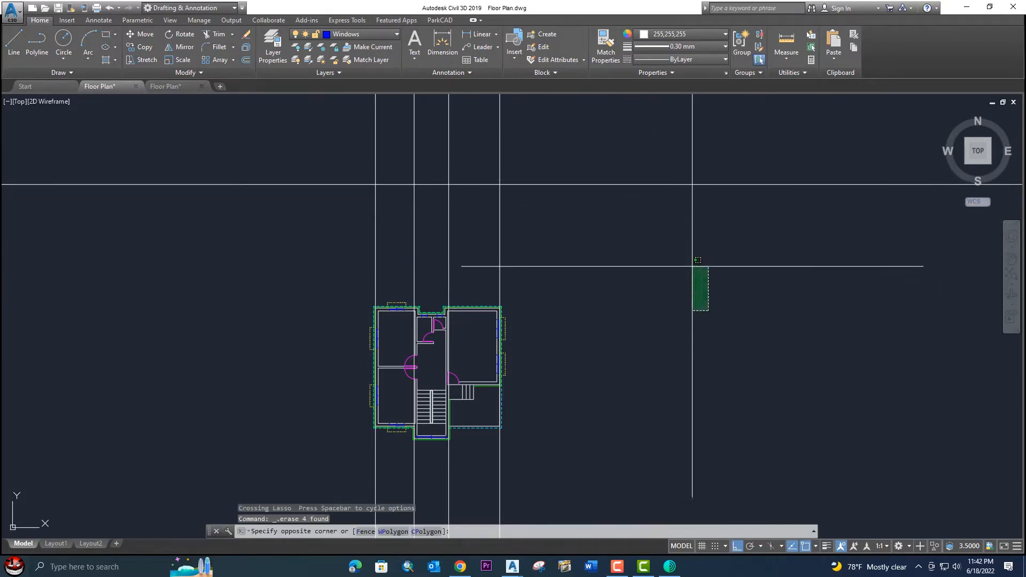
pyautogui.click(641, 181)
pyautogui.press('Delete')
# Step: Change the color of the four vertical construction lines to 205,105,40
pyautogui.moveTo(460, 341)
pyautogui.mouseDown(button='middle')
pyautogui.moveTo(492, 276)
pyautogui.moveTo(510, 371)
pyautogui.mouseUp(button='middle')
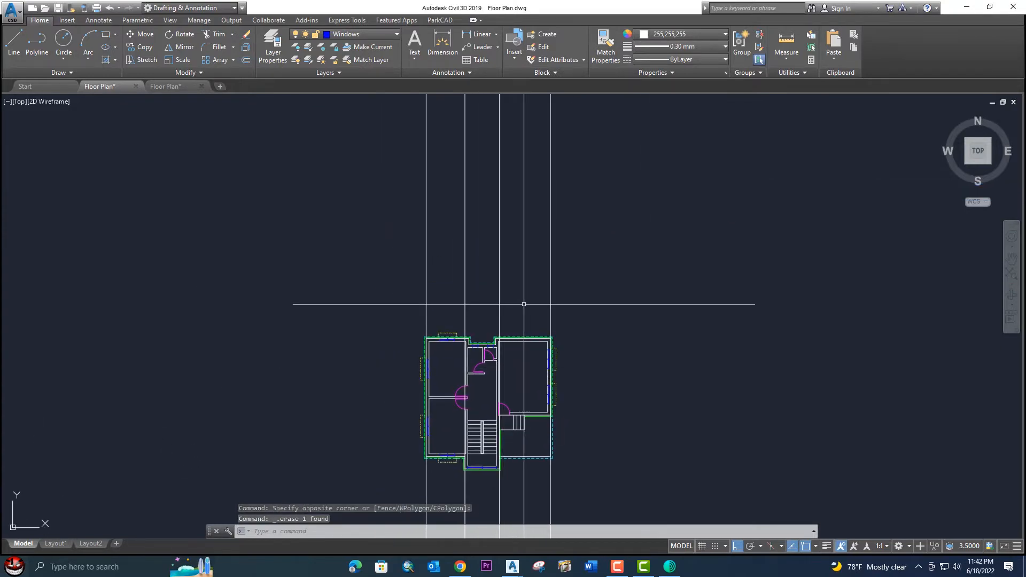
pyautogui.click(580, 241)
pyautogui.click(405, 240)
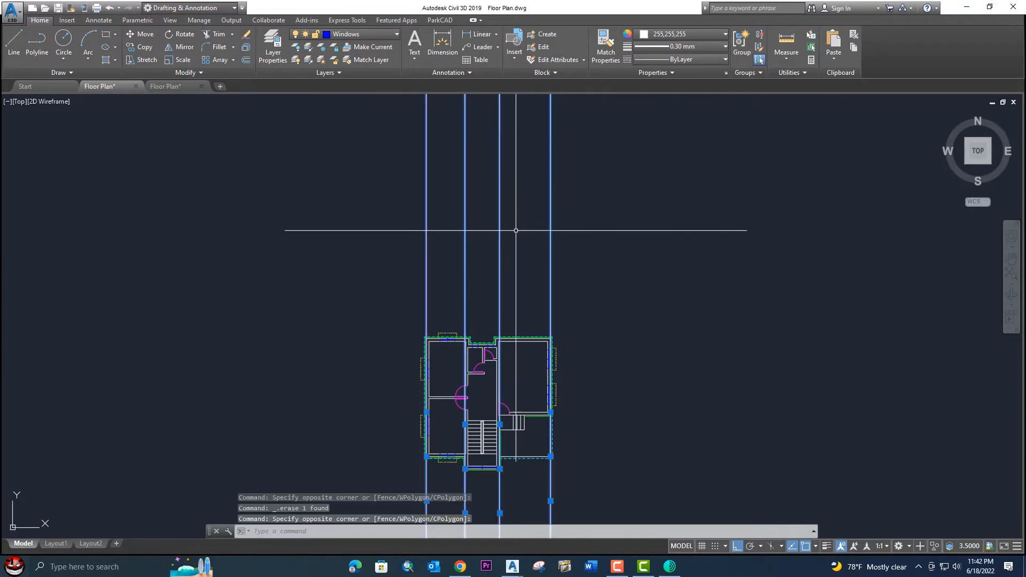
pyautogui.click(687, 34)
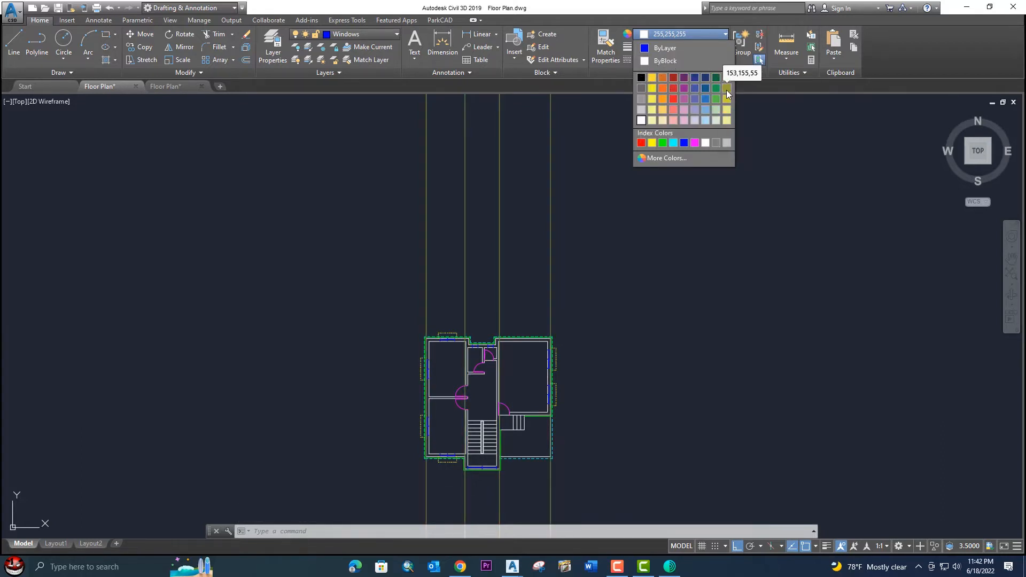
pyautogui.click(664, 78)
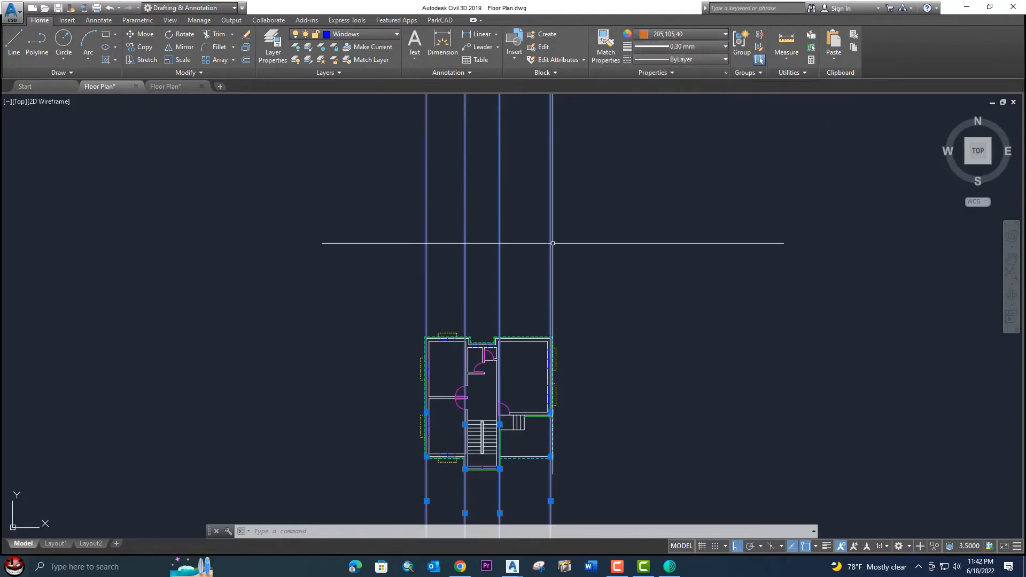
pyautogui.press('Escape')
pyautogui.scroll(2, 432, 320)
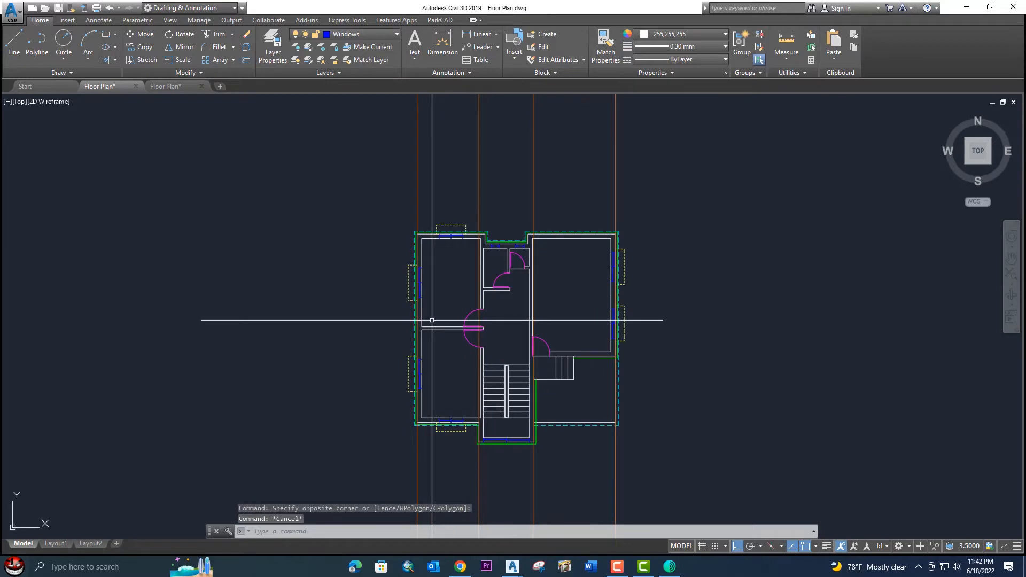
pyautogui.scroll(2, 433, 324)
pyautogui.scroll(-2, 428, 316)
pyautogui.scroll(5, 413, 372)
pyautogui.moveTo(414, 371); pyautogui.dragTo(387, 323, button='middle')
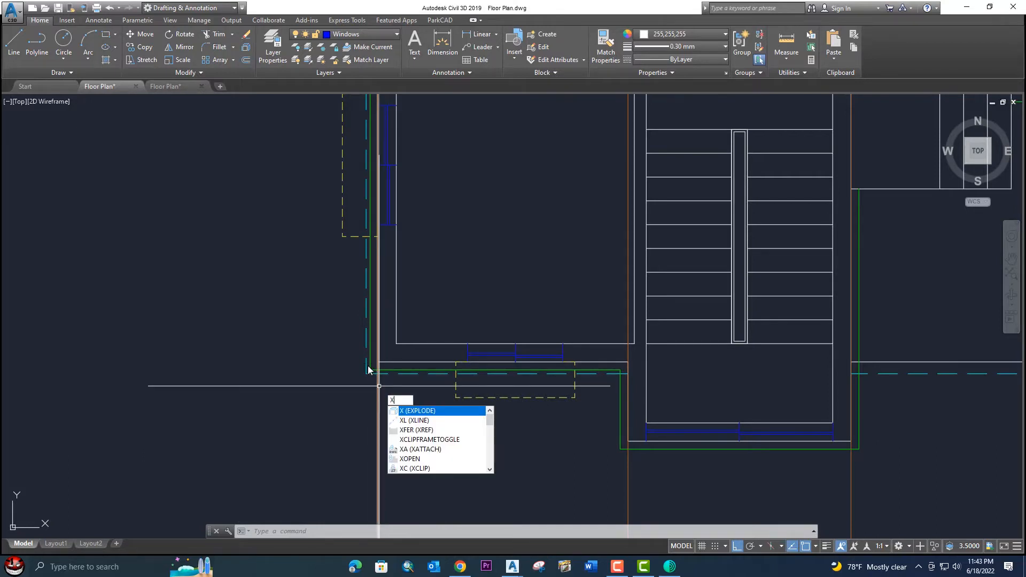
pyautogui.press('Return')
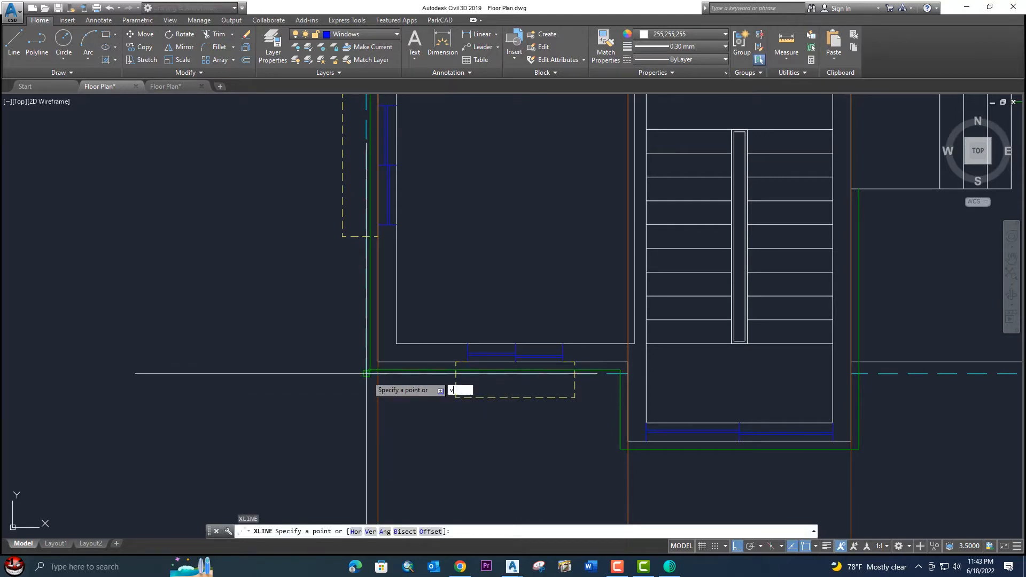
pyautogui.press('Return')
pyautogui.scroll(4, 367, 374)
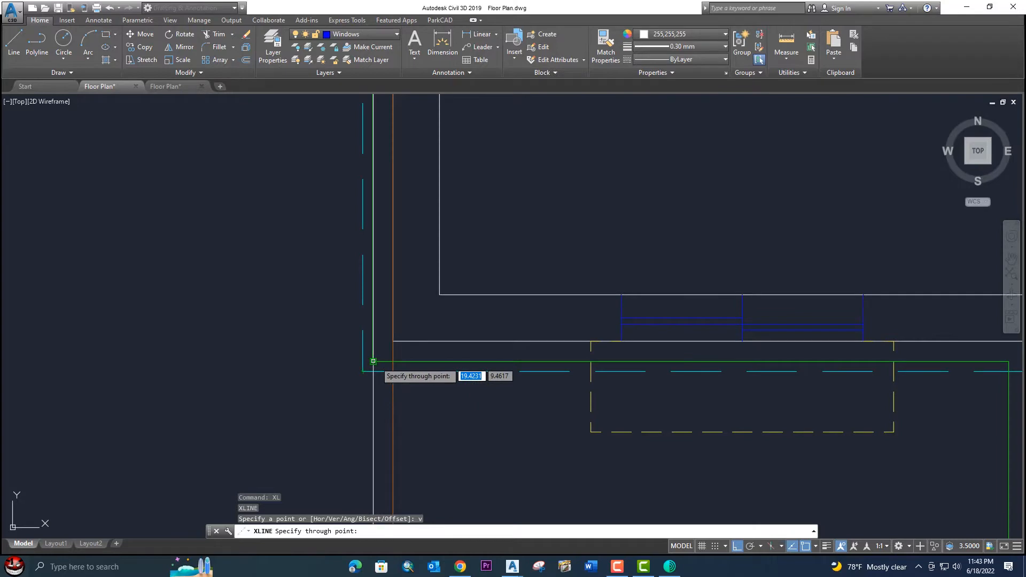
pyautogui.press('Escape')
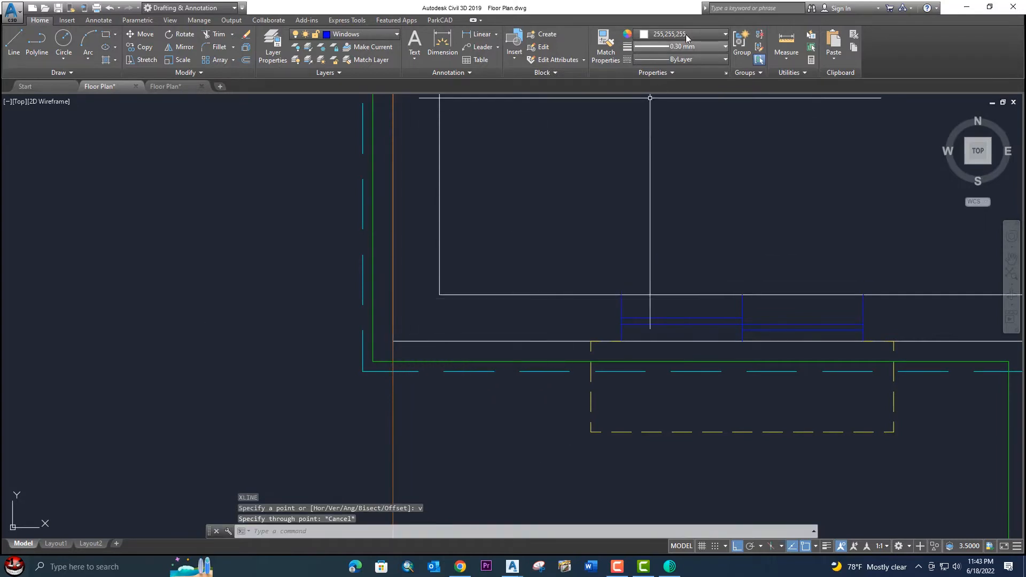
# Step: Set the current color to 205,105,40 and place a vertical construction line through the green outline's lower-left corner
pyautogui.click(685, 33)
pyautogui.click(663, 77)
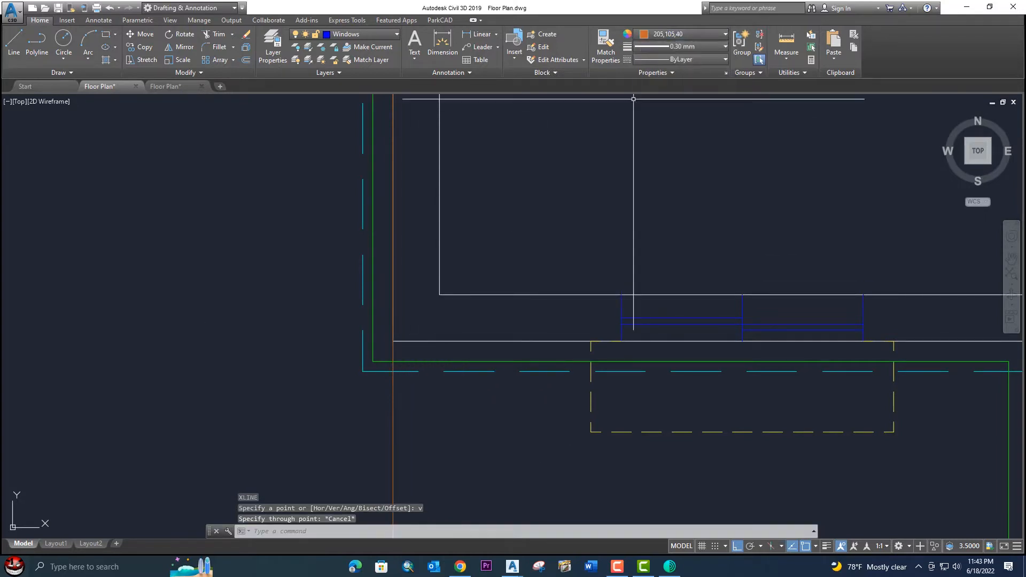
pyautogui.write('xl')
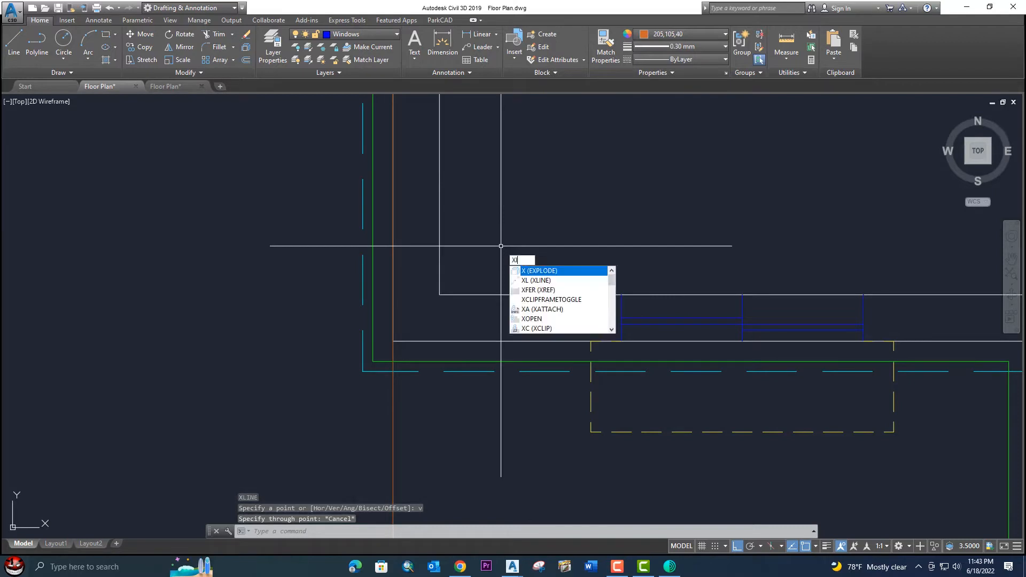
pyautogui.press('Return')
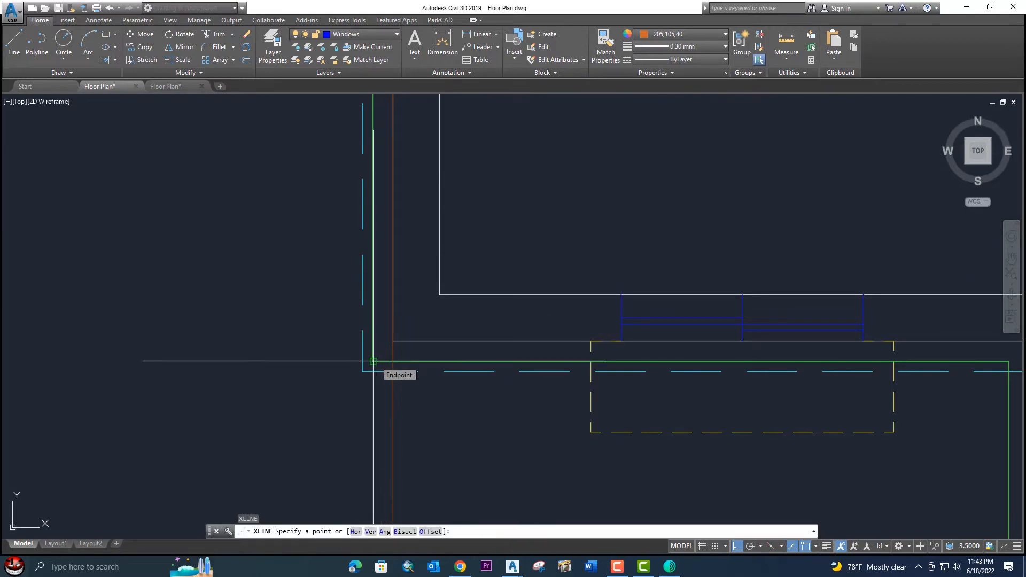
pyautogui.press('Return')
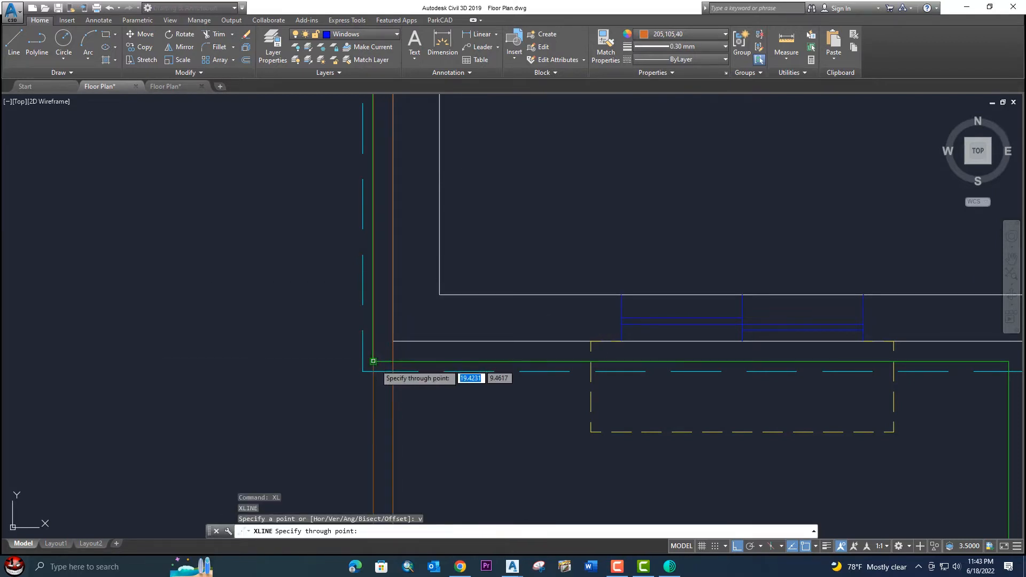
pyautogui.scroll(-2, 449, 352)
pyautogui.moveTo(460, 349); pyautogui.dragTo(294, 299, button='middle')
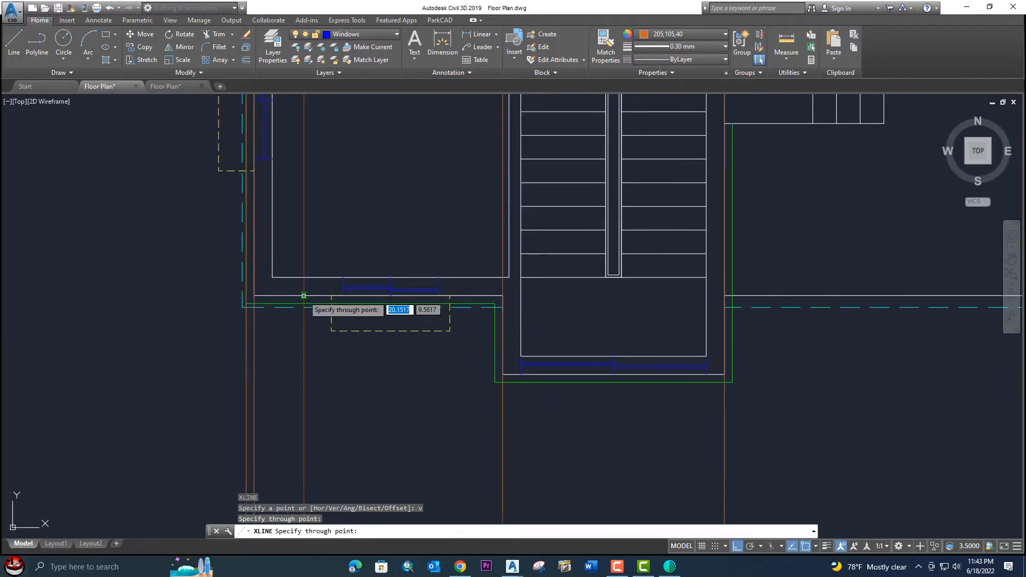
pyautogui.moveTo(491, 328); pyautogui.dragTo(437, 306, button='middle')
pyautogui.scroll(2, 409, 292)
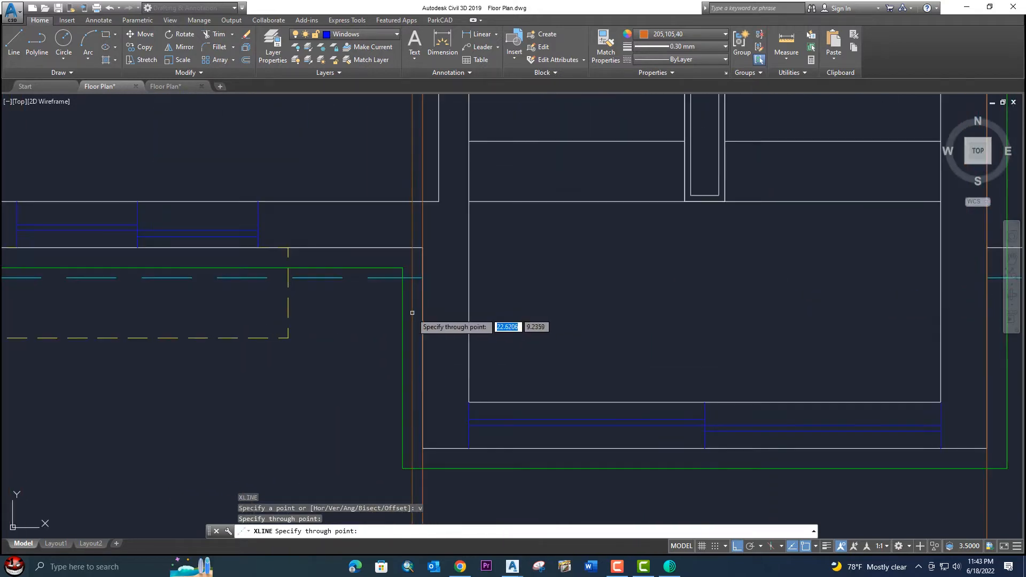
pyautogui.scroll(-2, 765, 454)
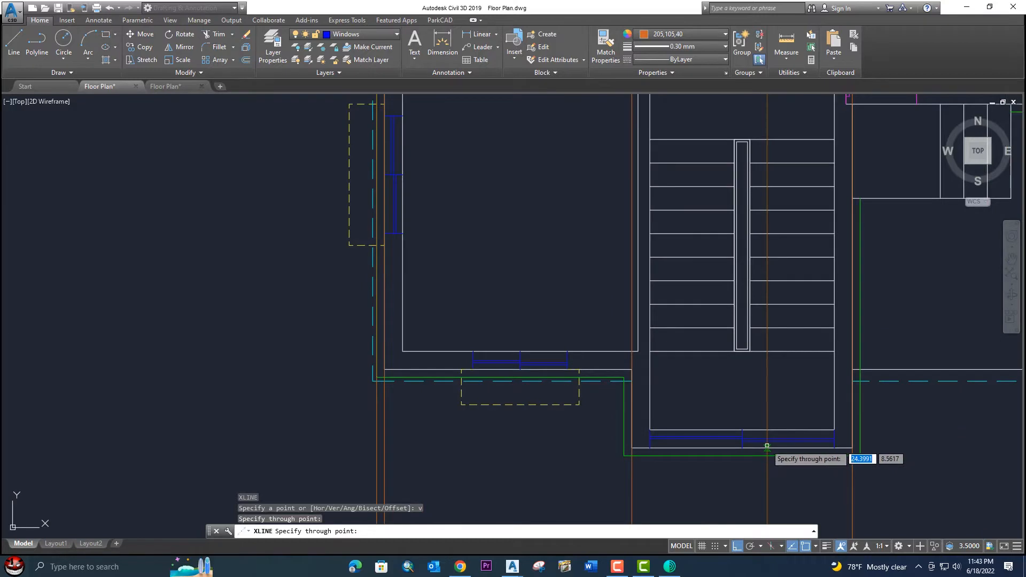
pyautogui.moveTo(836, 459); pyautogui.dragTo(594, 406, button='middle')
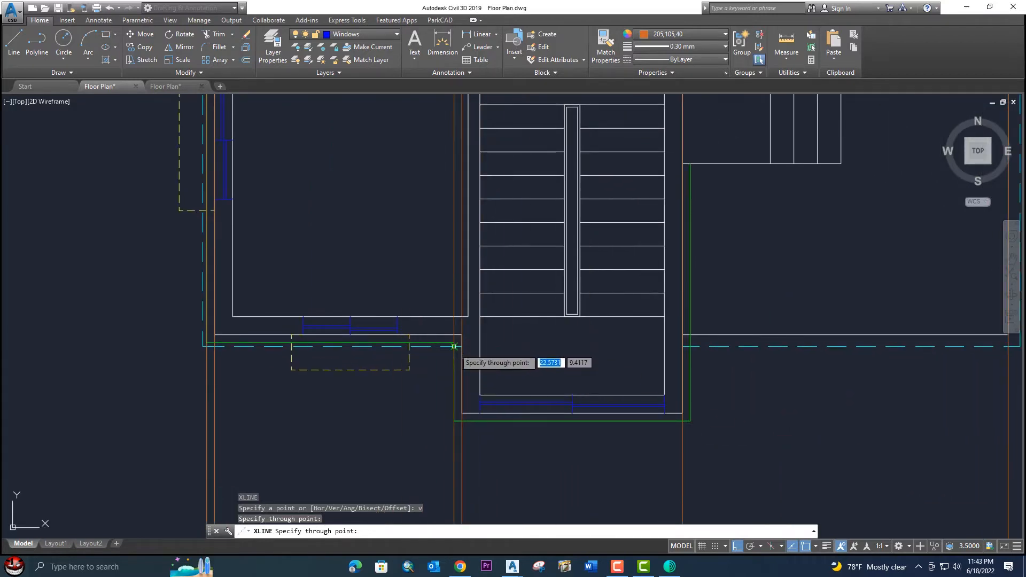
pyautogui.scroll(2, 442, 347)
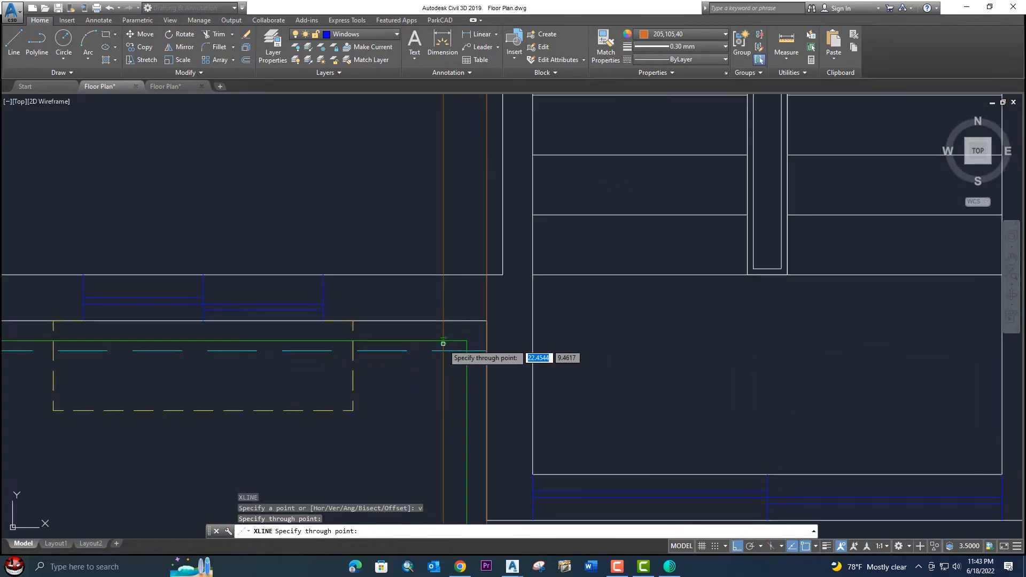
pyautogui.scroll(-2, 471, 320)
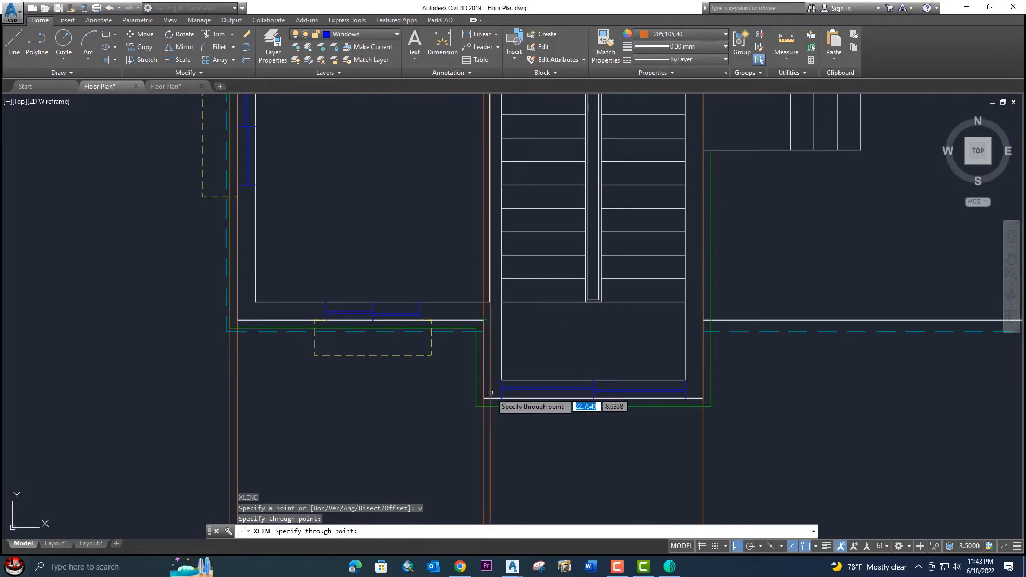
pyautogui.press('Escape')
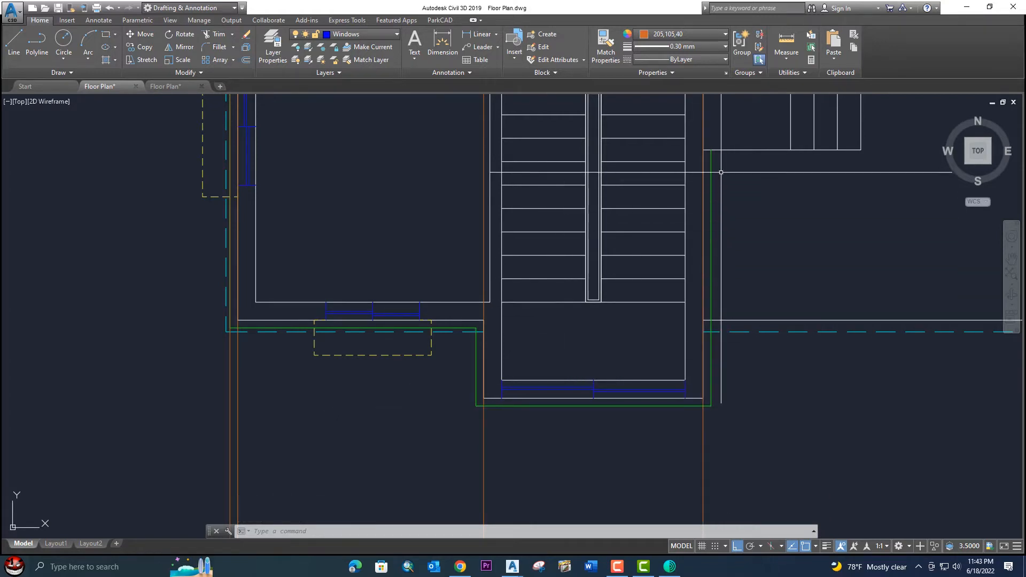
# Step: Trace the stairwell projection's outer wall with a polyline, from the left front wall junction around both outer corners up to the entrance steps
pyautogui.scroll(2, 744, 212)
pyautogui.scroll(-4, 674, 235)
pyautogui.scroll(2, 602, 328)
pyautogui.moveTo(556, 308); pyautogui.dragTo(524, 337, button='middle')
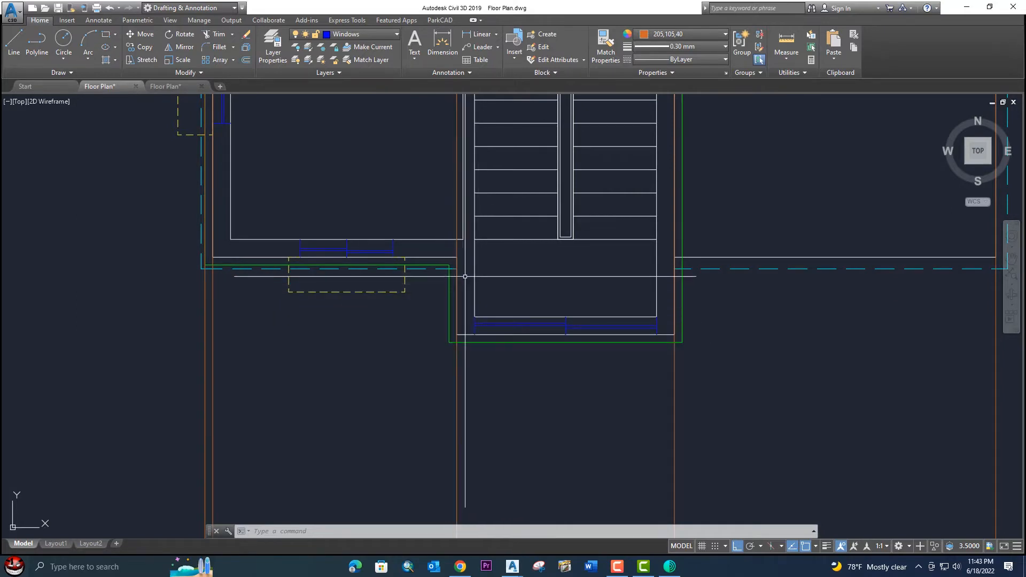
pyautogui.press('Return')
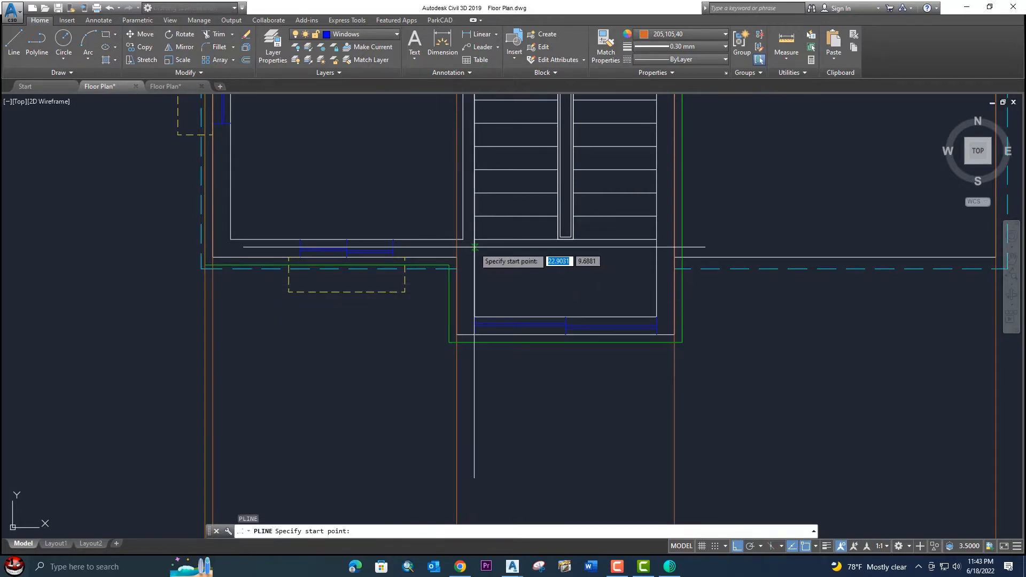
pyautogui.scroll(3, 468, 268)
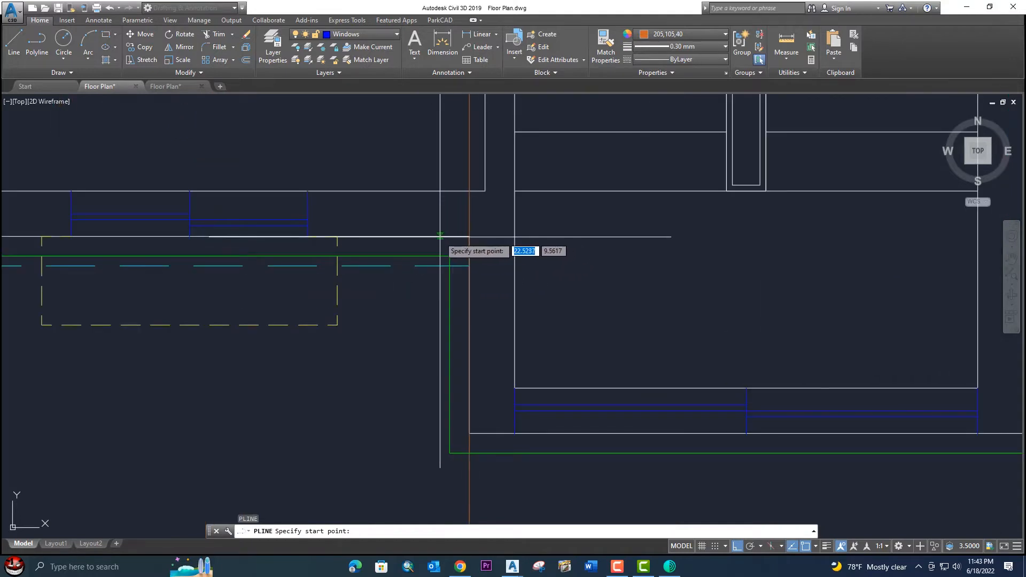
pyautogui.click(469, 236)
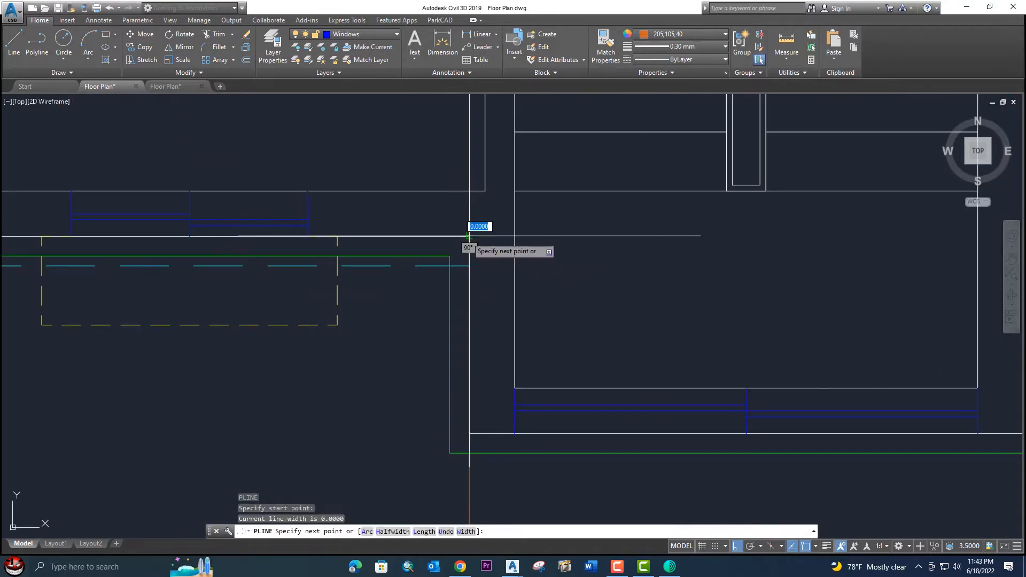
pyautogui.click(470, 433)
pyautogui.moveTo(595, 418); pyautogui.dragTo(284, 341, button='middle')
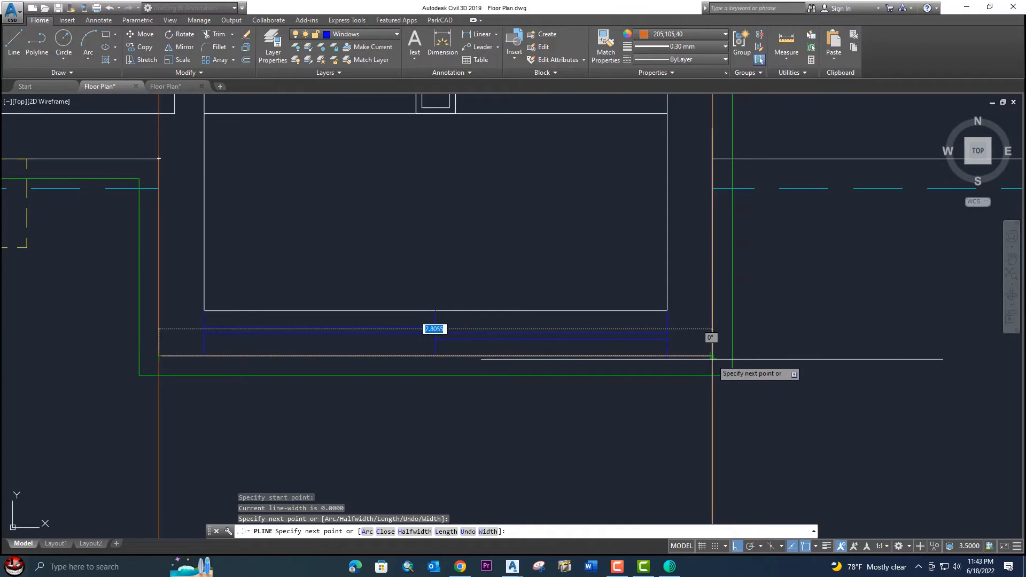
pyautogui.click(713, 356)
pyautogui.scroll(-2, 694, 260)
pyautogui.moveTo(693, 261); pyautogui.dragTo(590, 421, button='middle')
pyautogui.moveTo(586, 123); pyautogui.dragTo(550, 316, button='middle')
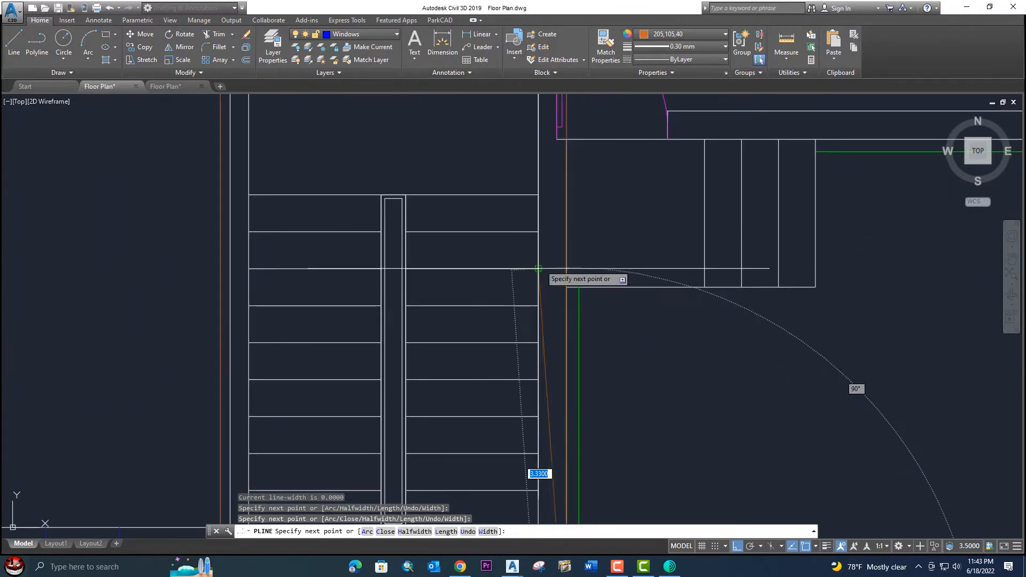
pyautogui.click(568, 291)
pyautogui.press('Return')
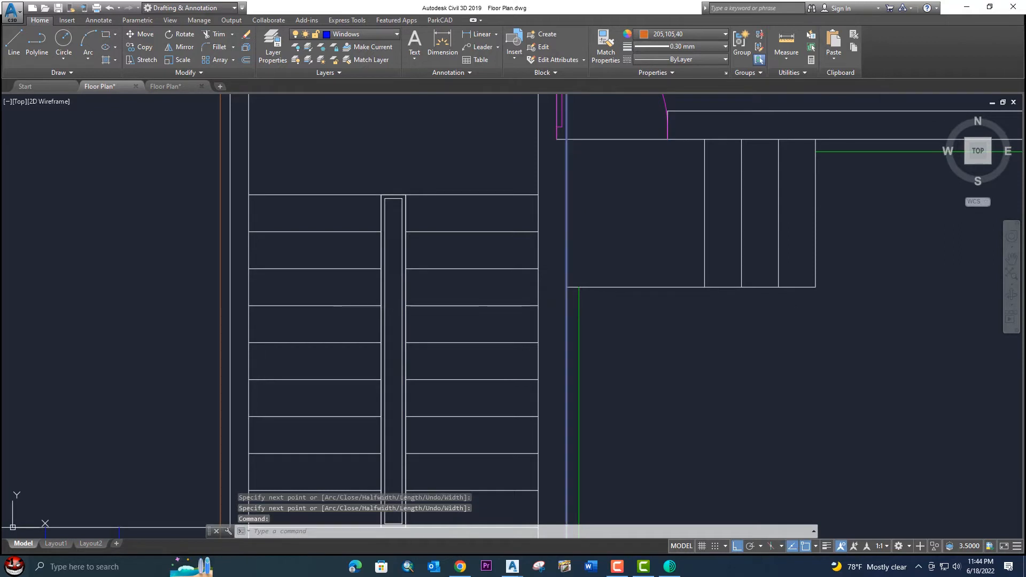
# Step: Erase the vertical construction line along the right outer wall of the stairwell projection
pyautogui.press('Delete')
pyautogui.scroll(-6, 558, 308)
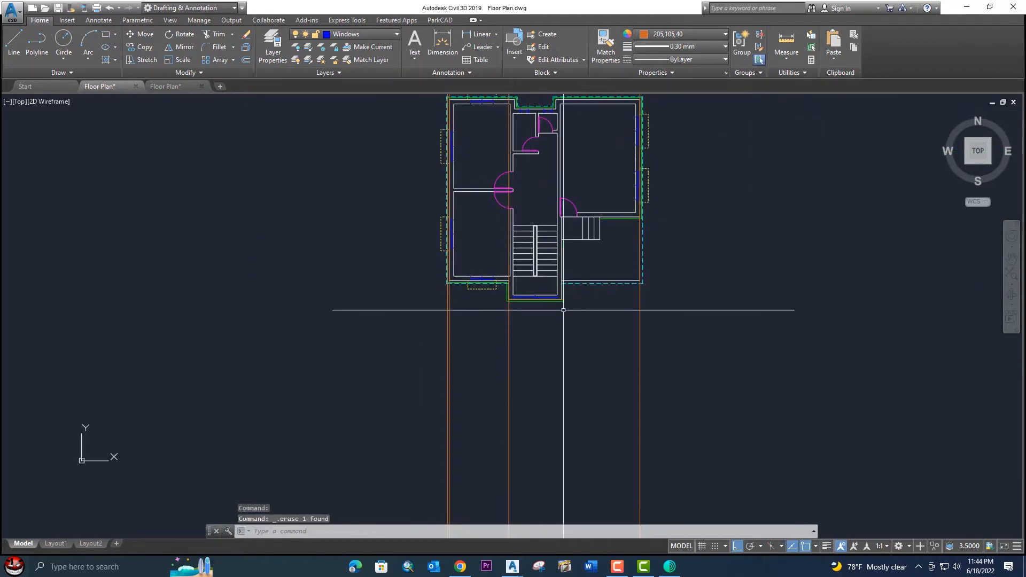
# Step: Place a vertical construction line through the green outline's lower-right corner at the stairwell projection
pyautogui.scroll(4, 553, 312)
pyautogui.moveTo(552, 316); pyautogui.dragTo(539, 347, button='middle')
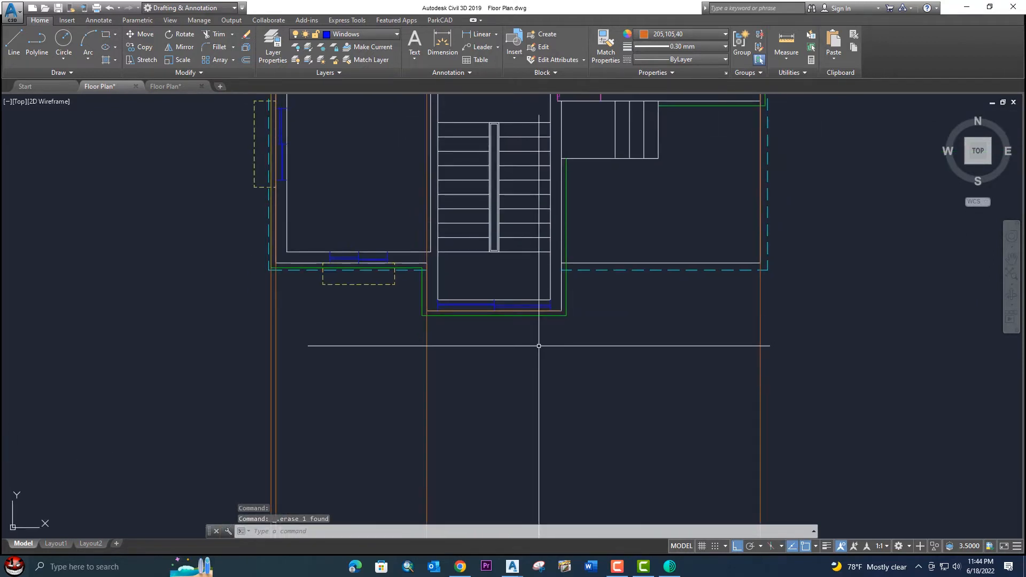
pyautogui.write('l')
pyautogui.press('Return')
pyautogui.write('v')
pyautogui.press('Return')
pyautogui.moveTo(551, 299); pyautogui.dragTo(480, 355, button='middle')
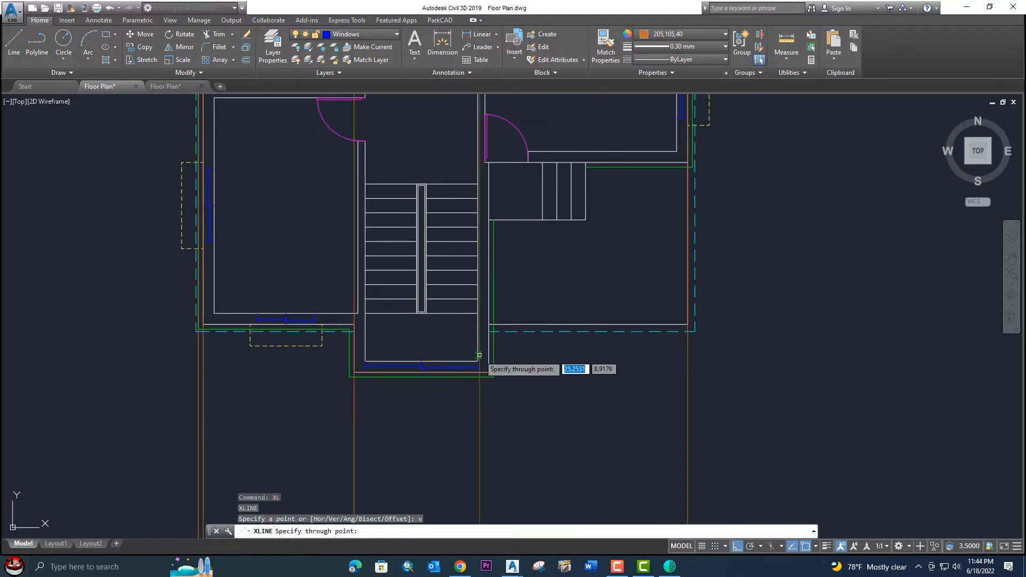
pyautogui.scroll(4, 479, 355)
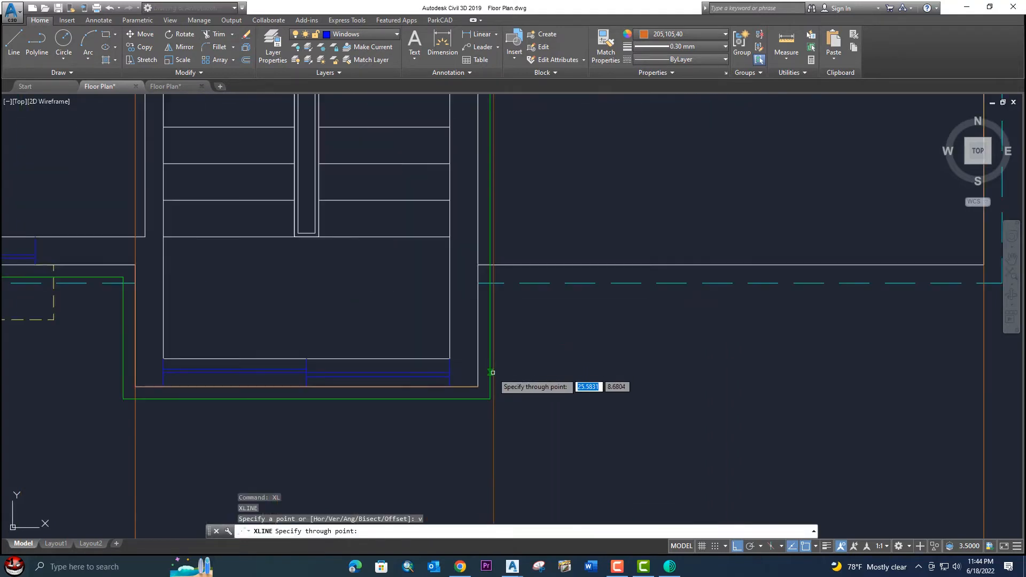
pyautogui.click(490, 400)
pyautogui.scroll(-3, 497, 374)
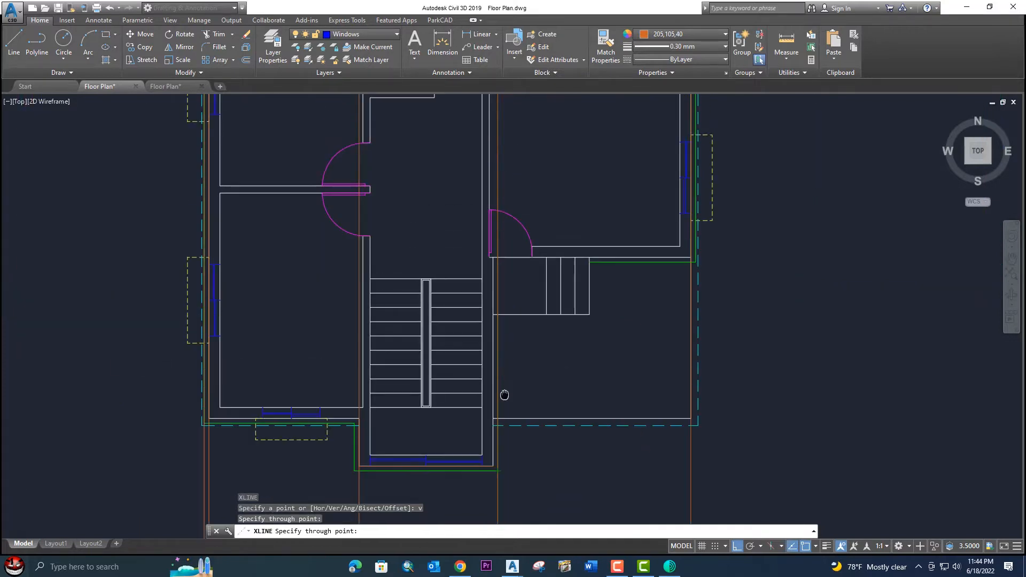
pyautogui.moveTo(470, 446); pyautogui.dragTo(470, 354, button='middle')
pyautogui.scroll(4, 500, 369)
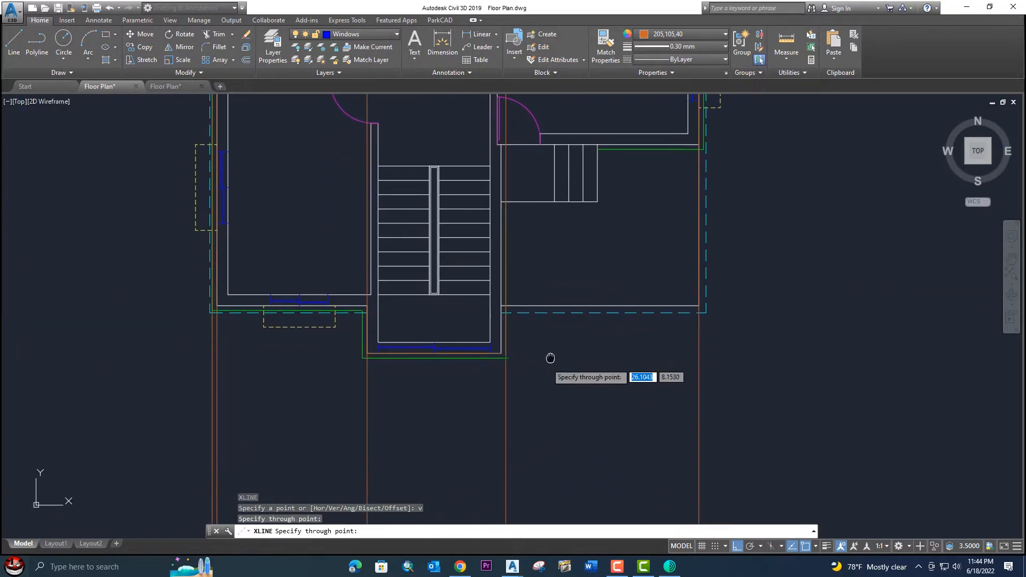
# Step: End the construction line command and erase the orange polyline traced along the stairwell projection's outer wall
pyautogui.scroll(4, 506, 352)
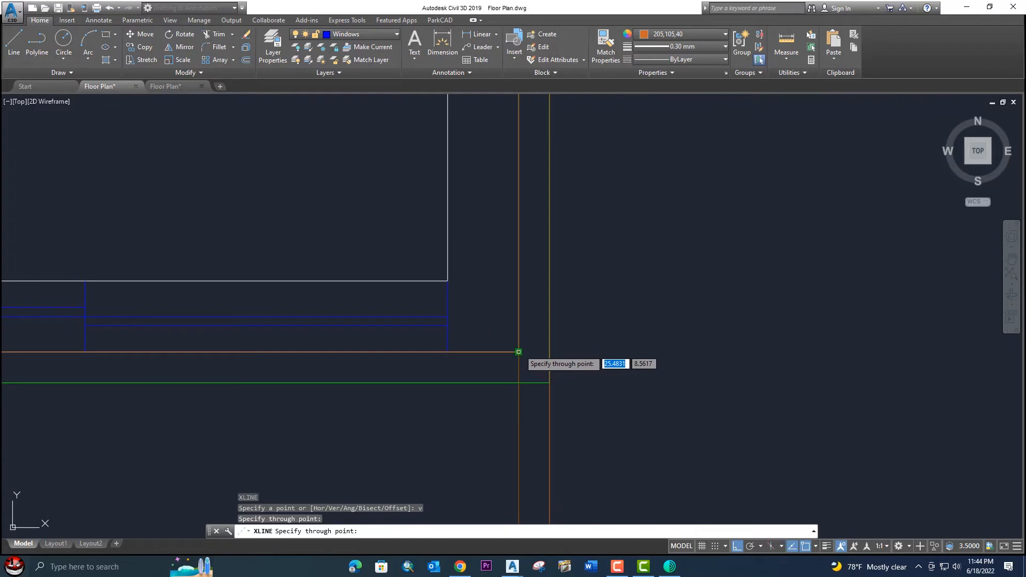
pyautogui.press('Escape')
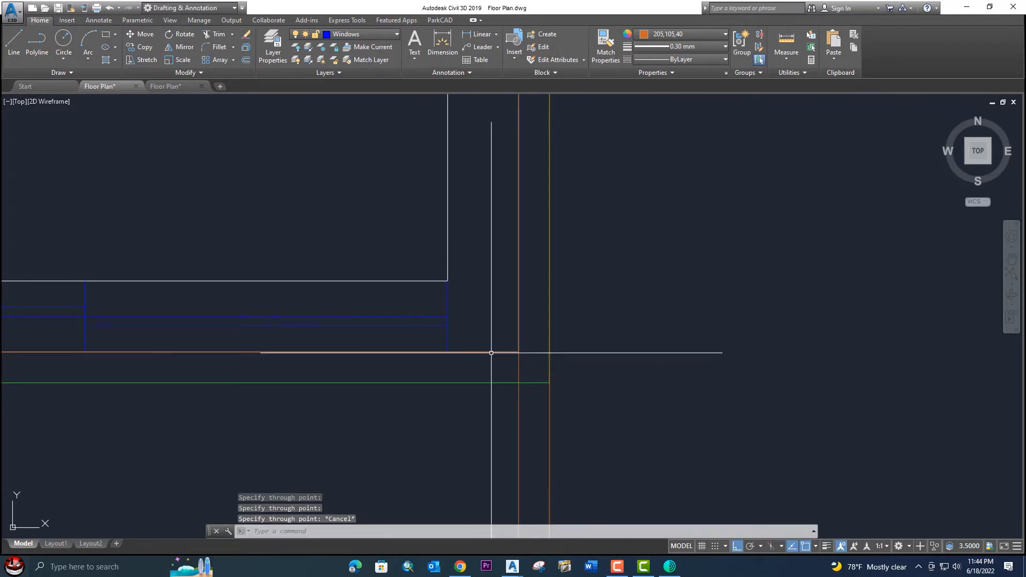
pyautogui.press('Delete')
pyautogui.scroll(-5, 493, 351)
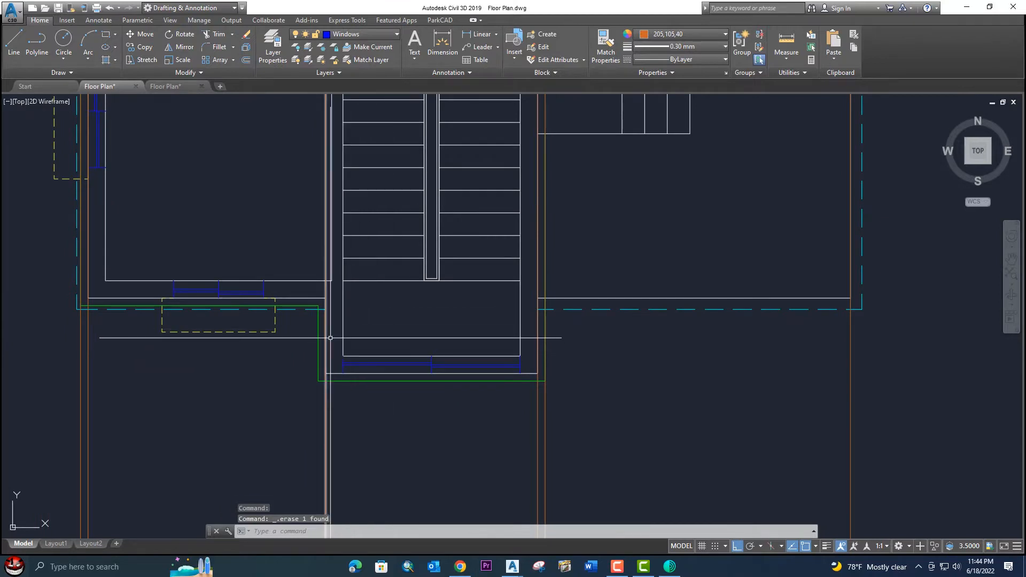
# Step: Place a vertical construction line through the green outline's lower-left corner at the stairwell projection
pyautogui.scroll(-4, 497, 352)
pyautogui.scroll(4, 459, 374)
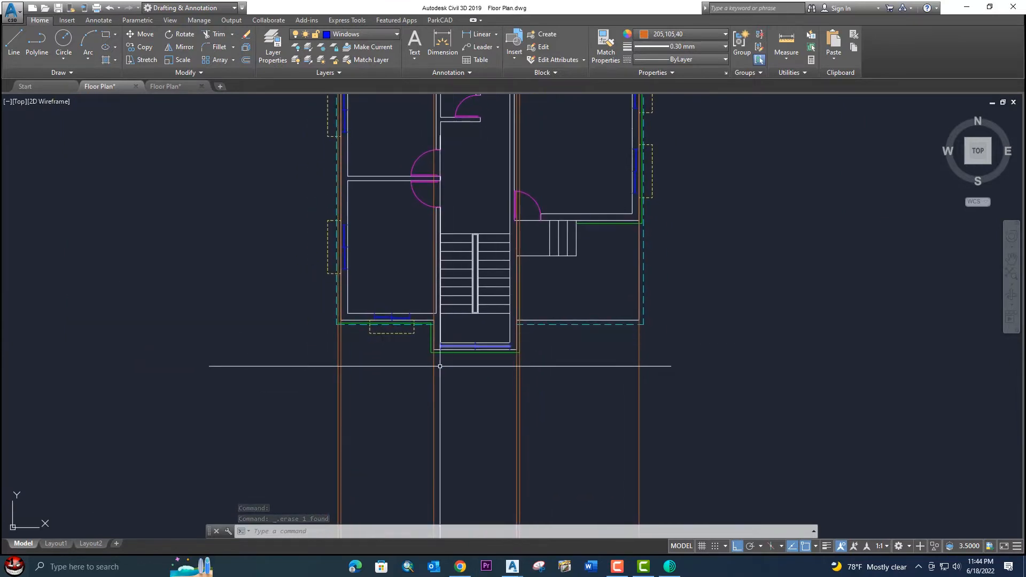
pyautogui.write('l')
pyautogui.press('Return')
pyautogui.write('v')
pyautogui.press('Return')
pyautogui.scroll(2, 408, 342)
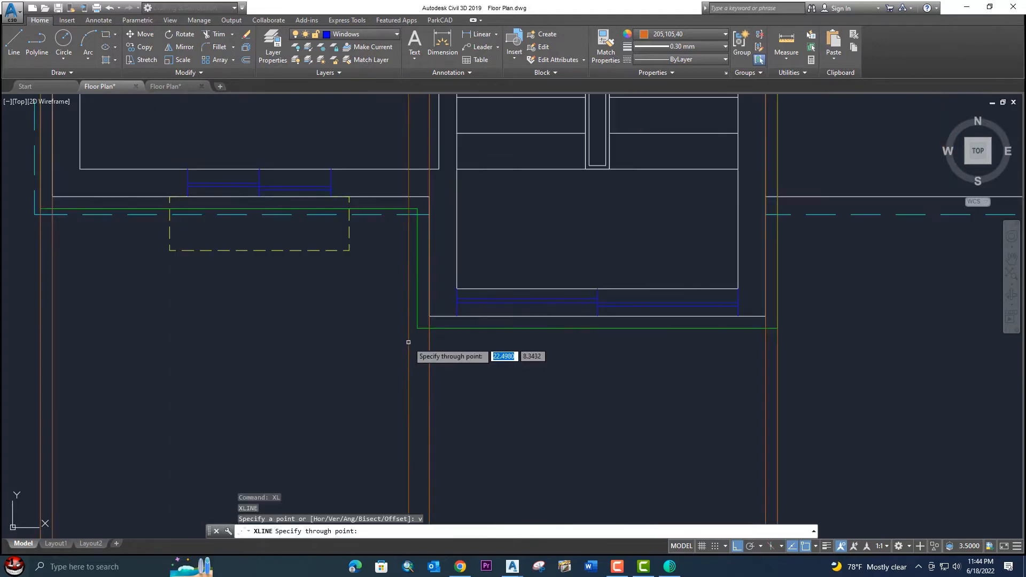
pyautogui.click(420, 342)
pyautogui.scroll(-4, 406, 347)
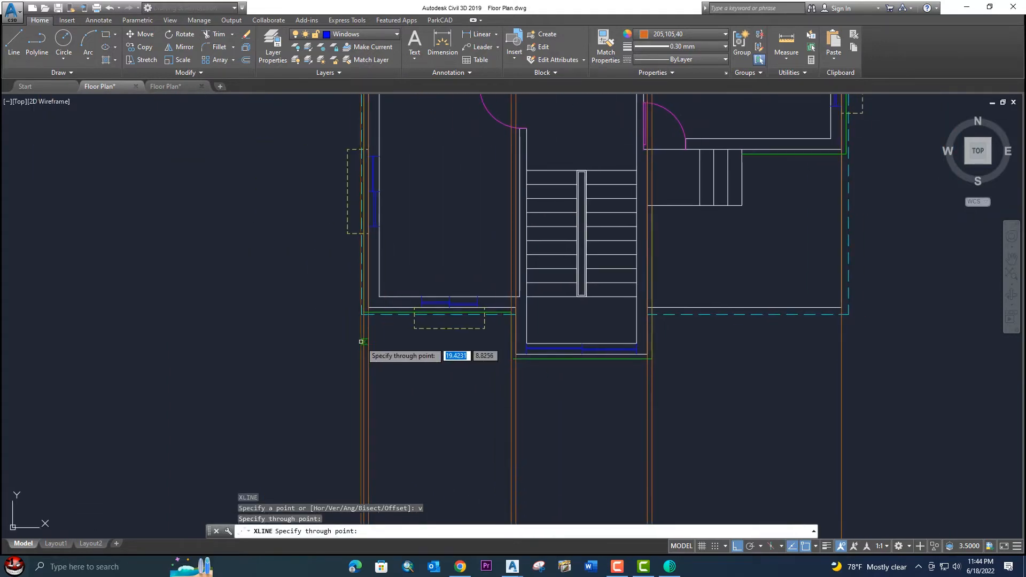
# Step: Check each front wall and outline corner, from the left wall to the right wall, for its vertical construction line
pyautogui.scroll(3, 361, 340)
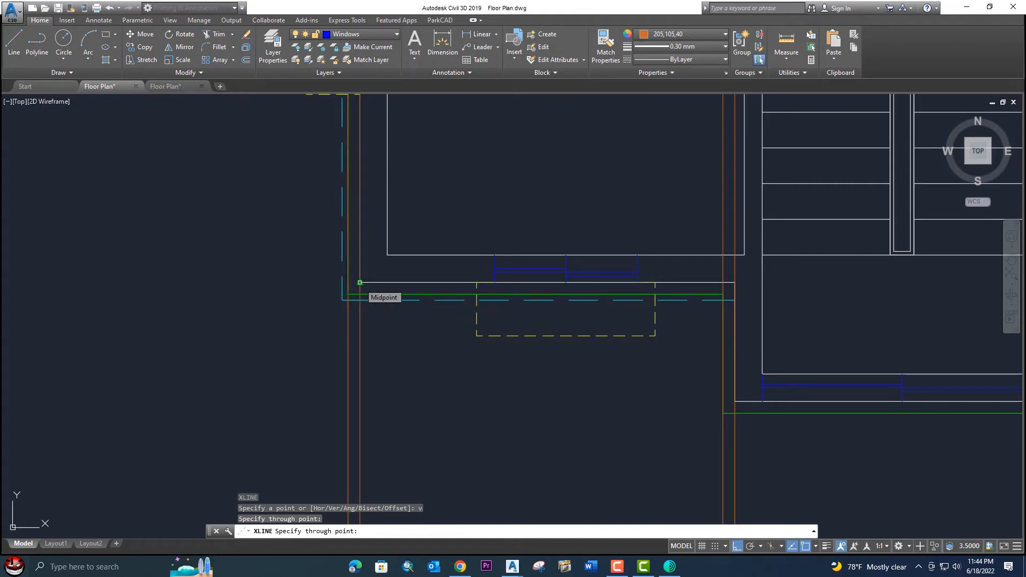
pyautogui.moveTo(610, 427); pyautogui.dragTo(425, 409, button='middle')
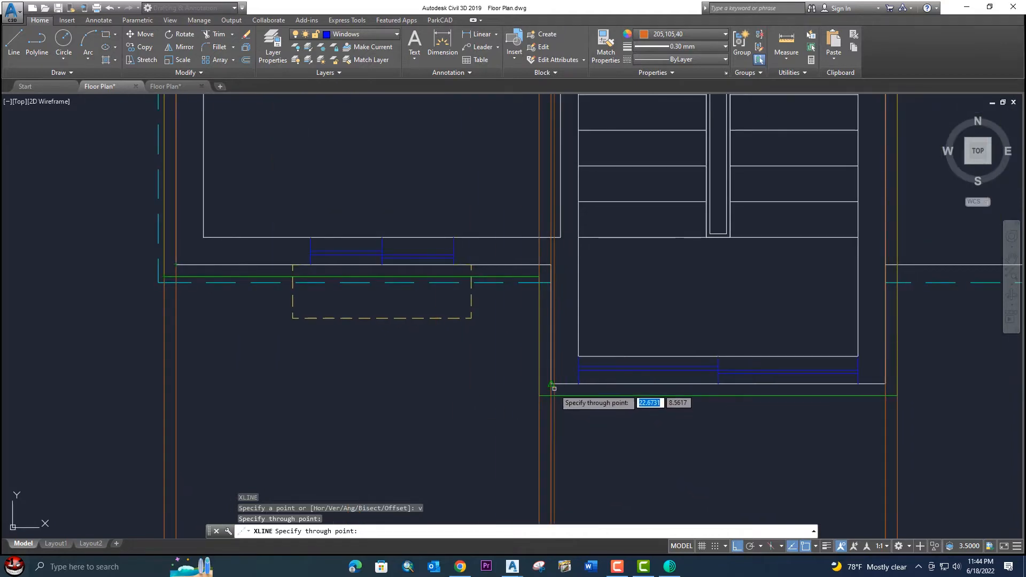
pyautogui.moveTo(659, 395); pyautogui.dragTo(419, 417, button='middle')
pyautogui.moveTo(671, 413); pyautogui.dragTo(542, 420, button='middle')
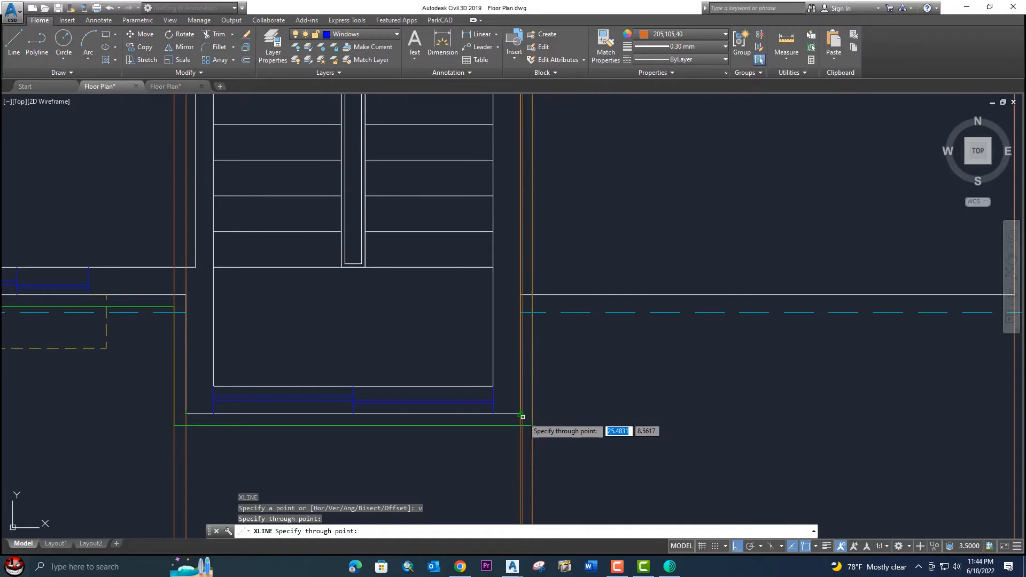
pyautogui.moveTo(637, 412); pyautogui.dragTo(422, 426, button='middle')
pyautogui.moveTo(744, 427); pyautogui.dragTo(580, 460, button='middle')
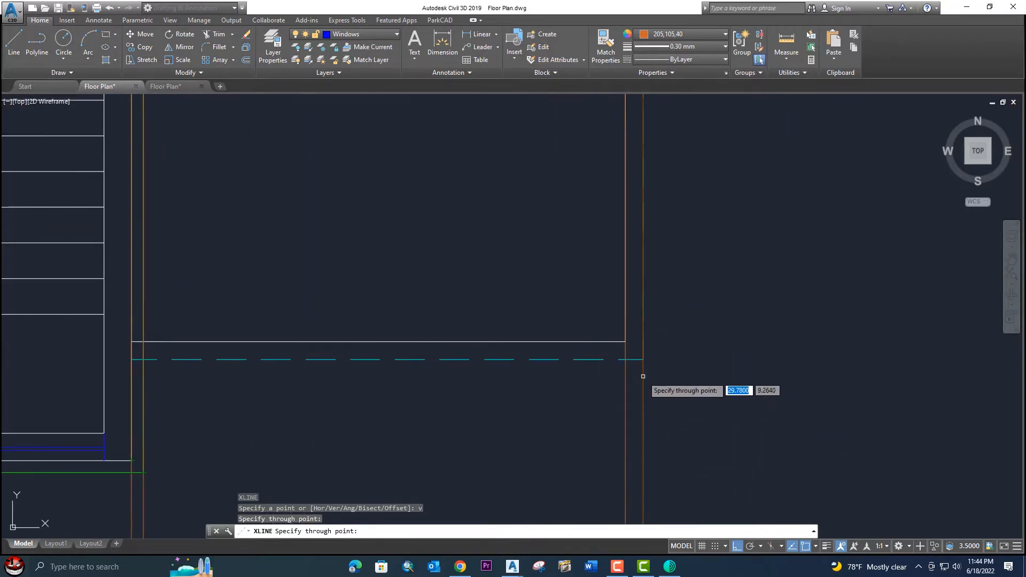
pyautogui.scroll(-4, 697, 434)
pyautogui.scroll(-5, 696, 433)
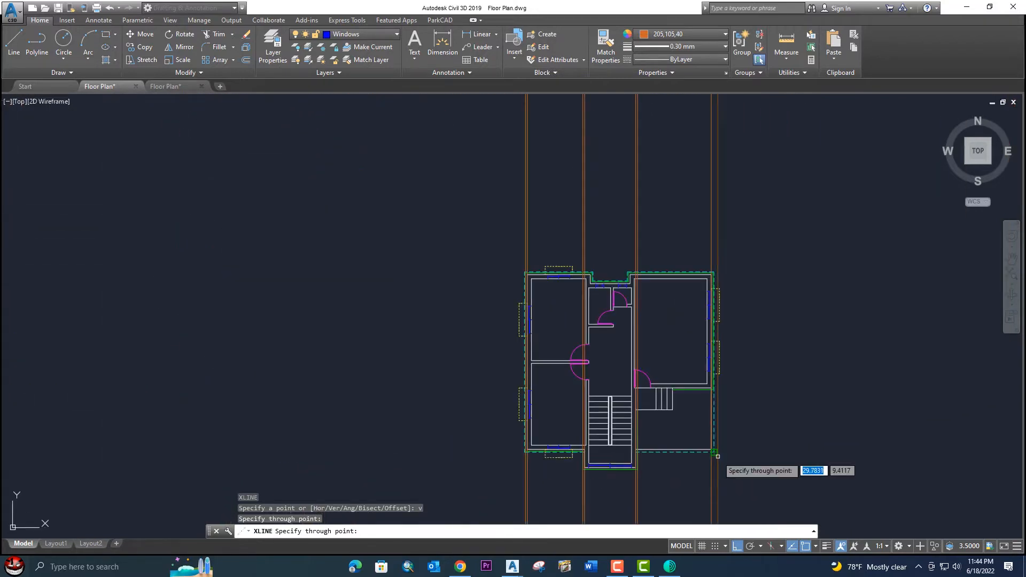
pyautogui.moveTo(759, 419); pyautogui.dragTo(662, 444, button='middle')
pyautogui.press('Escape')
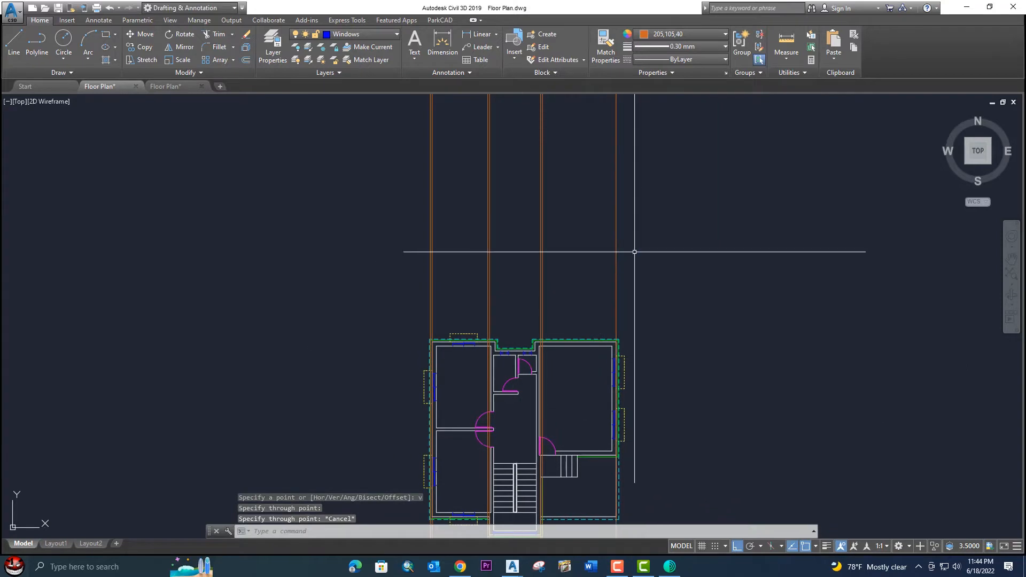
# Step: Place a vertical construction line through the green outline's lower-right corner beside the entrance steps
pyautogui.scroll(4, 635, 287)
pyautogui.moveTo(642, 365); pyautogui.dragTo(600, 271, button='middle')
pyautogui.moveTo(573, 411); pyautogui.dragTo(567, 176, button='middle')
pyautogui.moveTo(616, 416); pyautogui.dragTo(629, 354, button='middle')
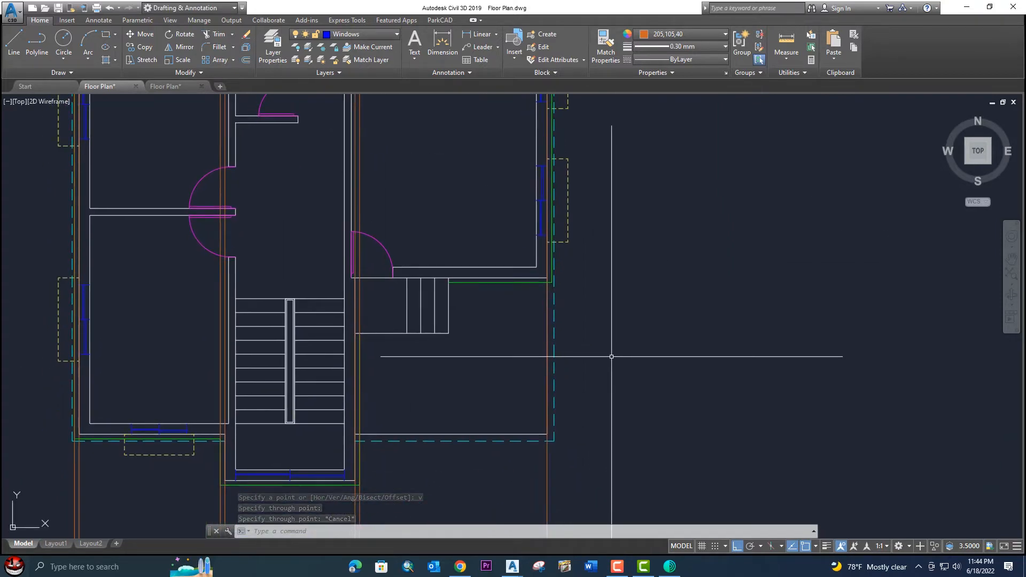
pyautogui.write('xl')
pyautogui.press('Return')
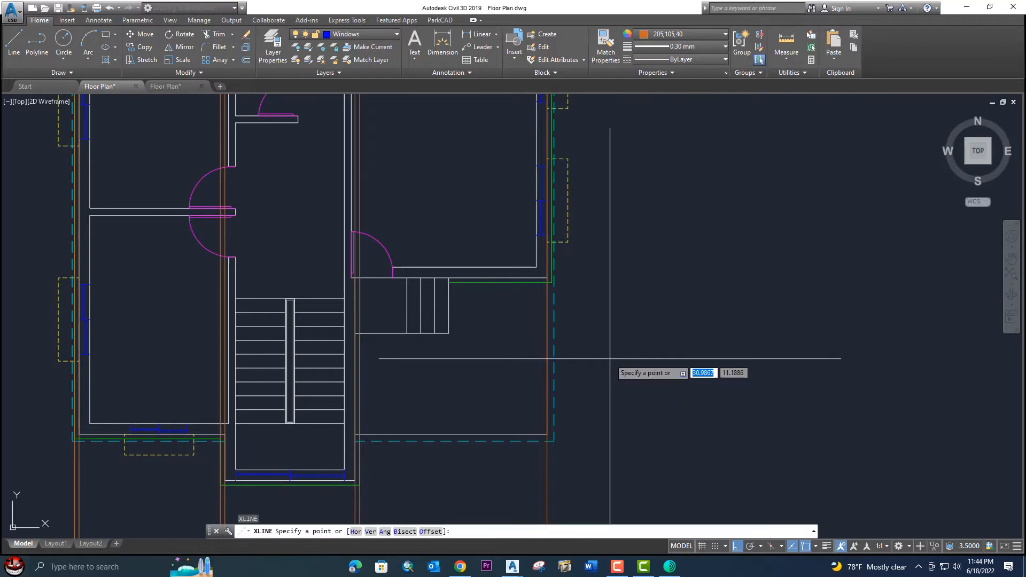
pyautogui.write('v')
pyautogui.press('Return')
pyautogui.scroll(5, 548, 296)
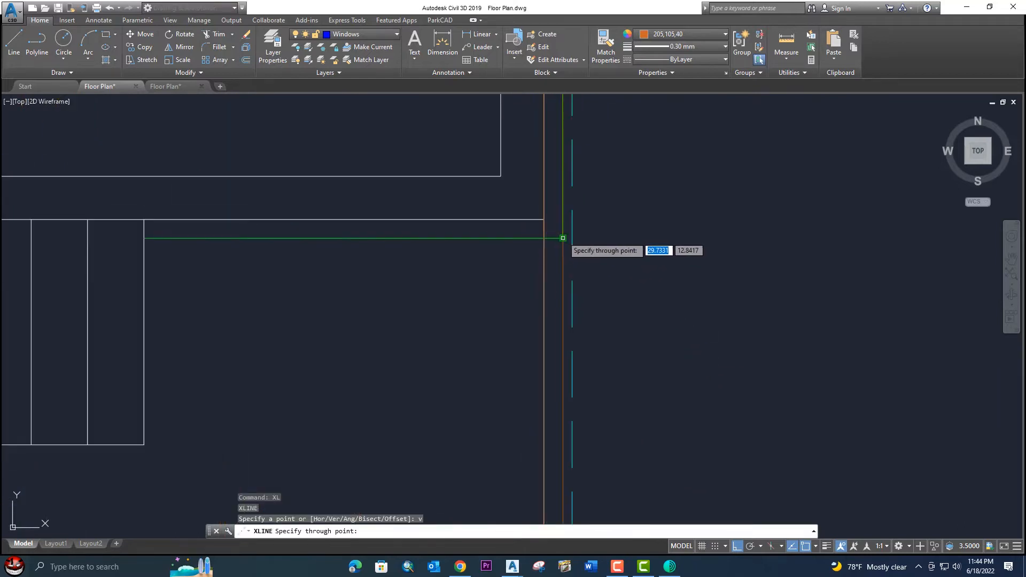
pyautogui.scroll(-5, 563, 238)
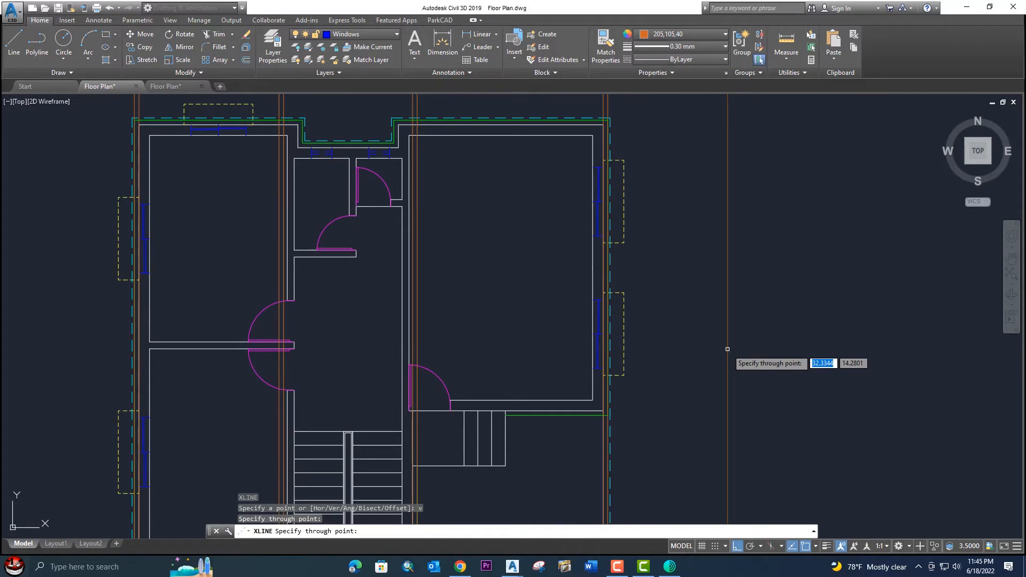
pyautogui.moveTo(726, 363)
pyautogui.mouseDown(button='middle')
pyautogui.moveTo(711, 400)
pyautogui.moveTo(623, 408)
pyautogui.moveTo(603, 355)
pyautogui.moveTo(532, 288)
pyautogui.moveTo(492, 352)
pyautogui.mouseUp(button='middle')
pyautogui.scroll(-5, 704, 374)
pyautogui.press('Escape')
# Step: Examine the finished front elevation in the other open Floor Plan drawing, then return to the working drawing
pyautogui.scroll(-3, 463, 328)
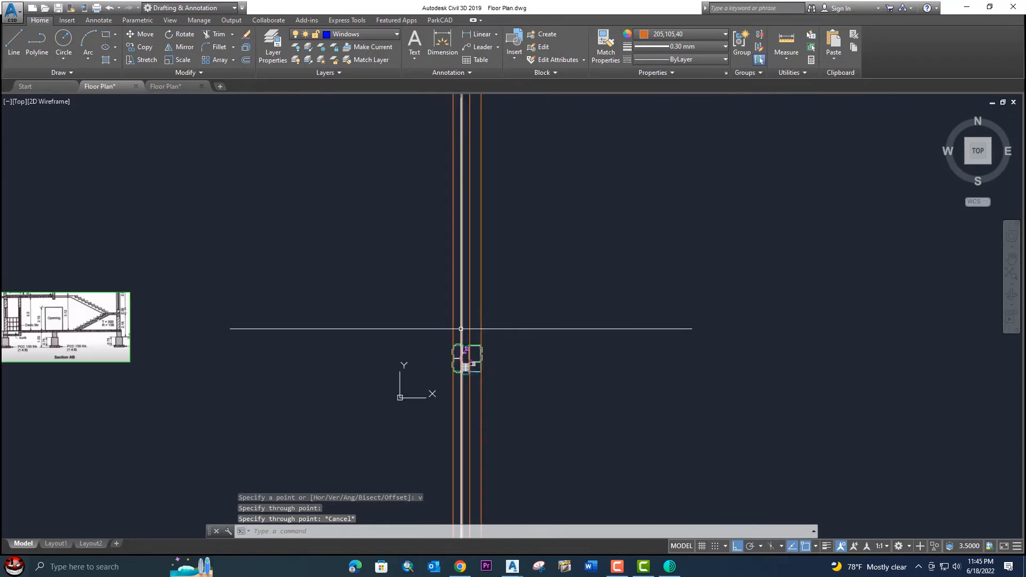
pyautogui.scroll(4, 329, 214)
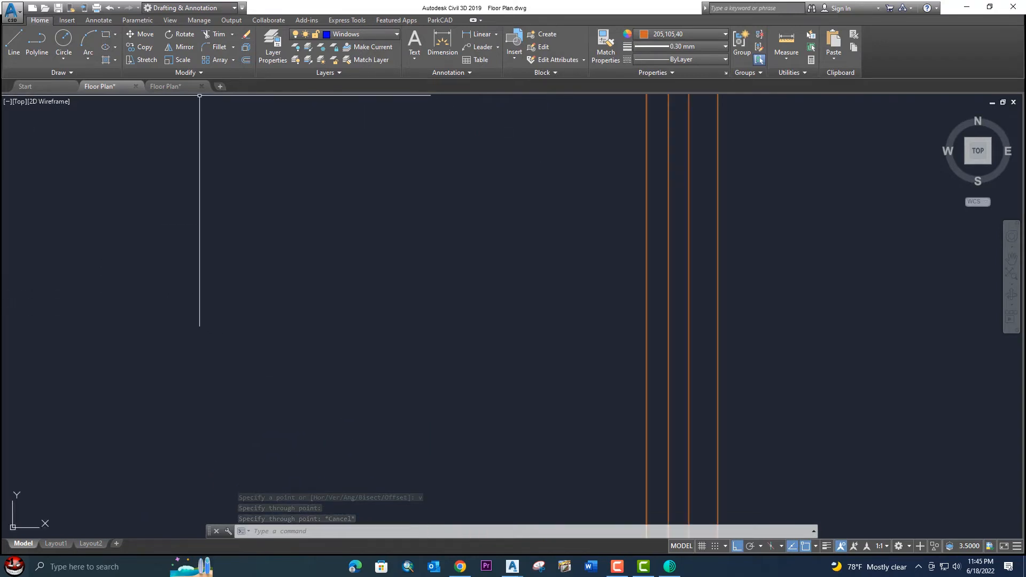
pyautogui.scroll(-5, 145, 126)
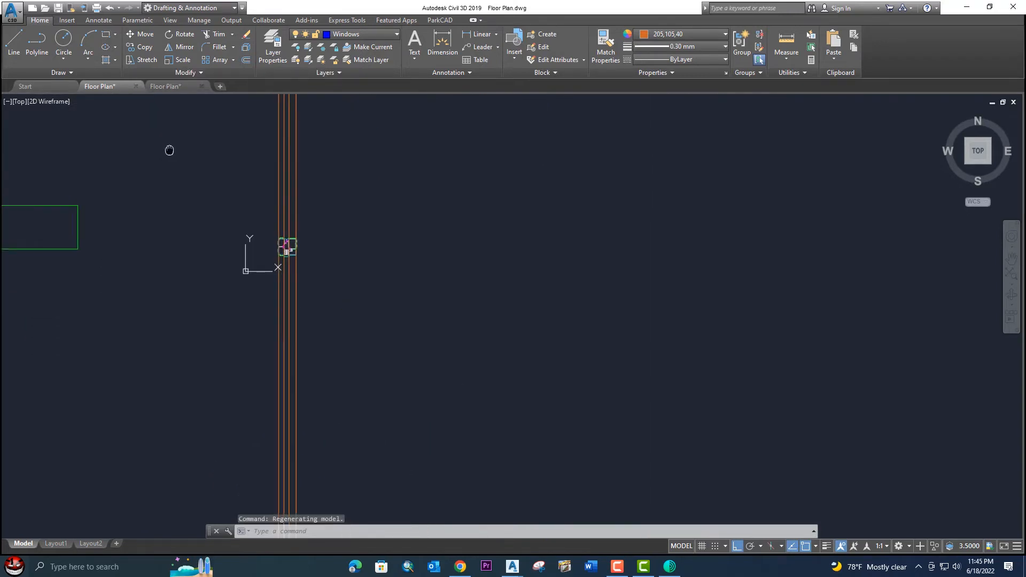
pyautogui.moveTo(167, 149); pyautogui.dragTo(285, 204, button='middle')
pyautogui.click(163, 86)
pyautogui.scroll(6, 430, 321)
pyautogui.moveTo(283, 246); pyautogui.dragTo(478, 321, button='middle')
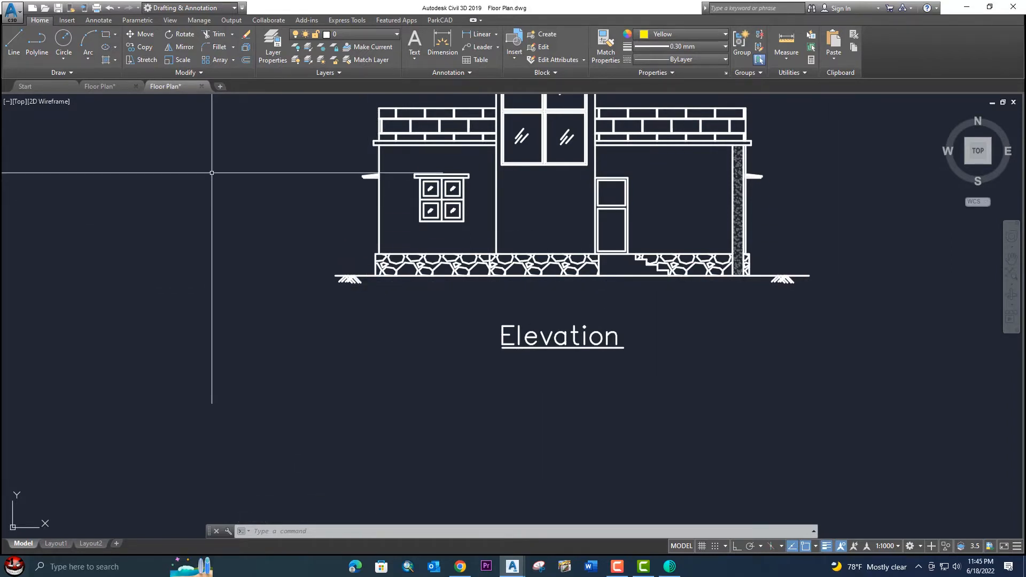
pyautogui.click(88, 86)
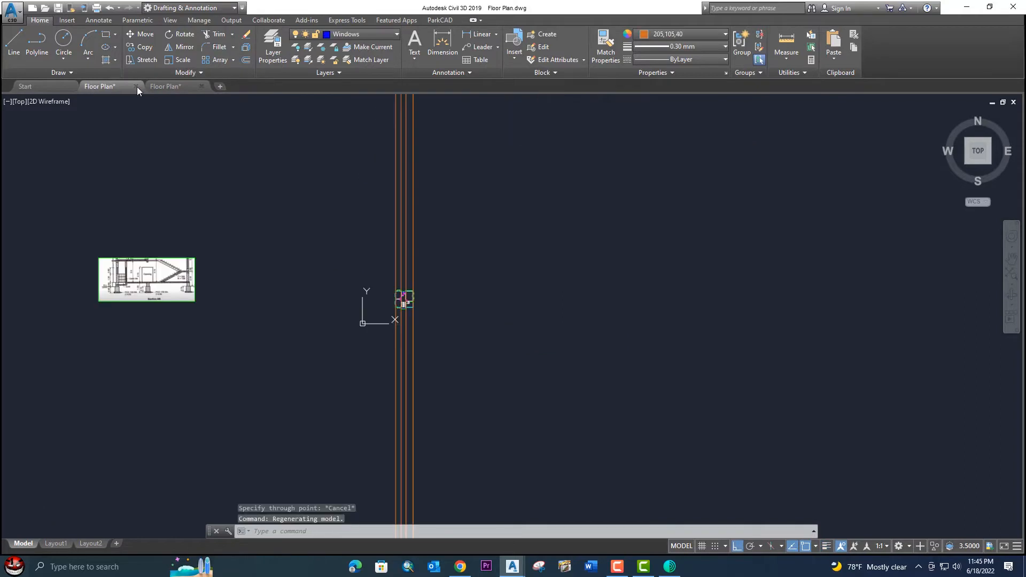
# Step: Place a horizontal construction line across the vertical projection lines, above the floor plan
pyautogui.scroll(12, 388, 272)
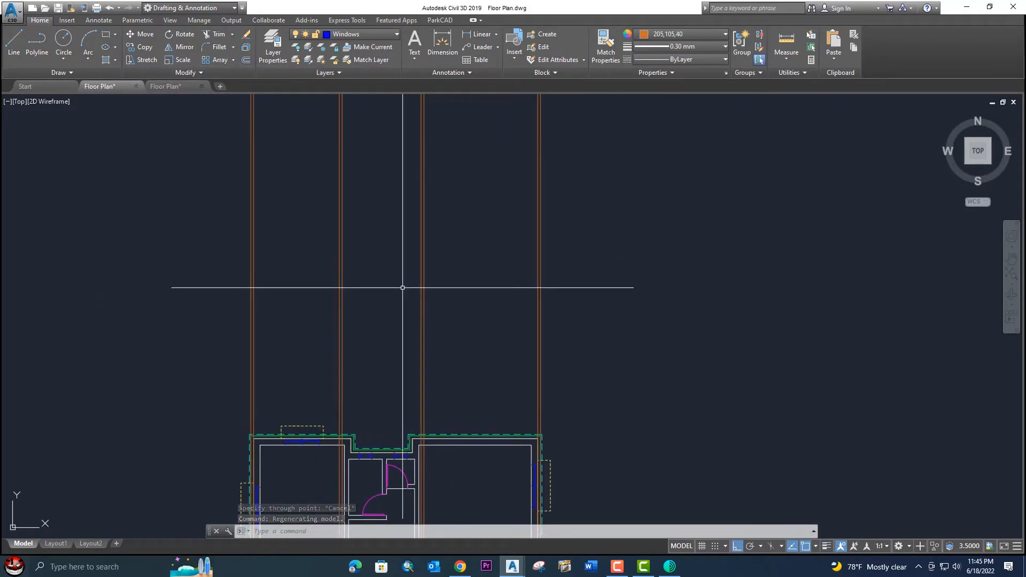
pyautogui.write('l')
pyautogui.press('Return')
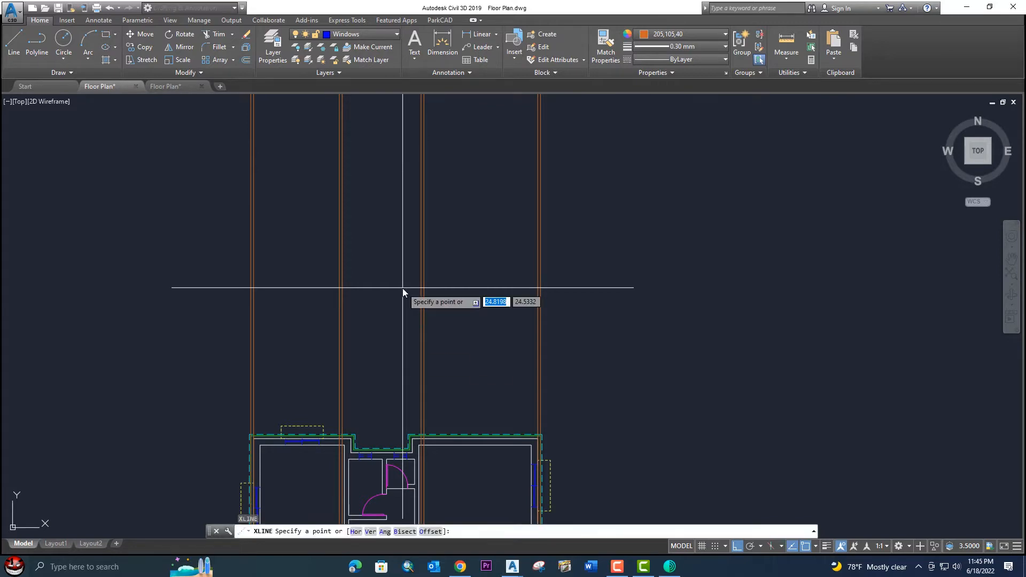
pyautogui.write('h')
pyautogui.press('Return')
pyautogui.scroll(-2, 409, 287)
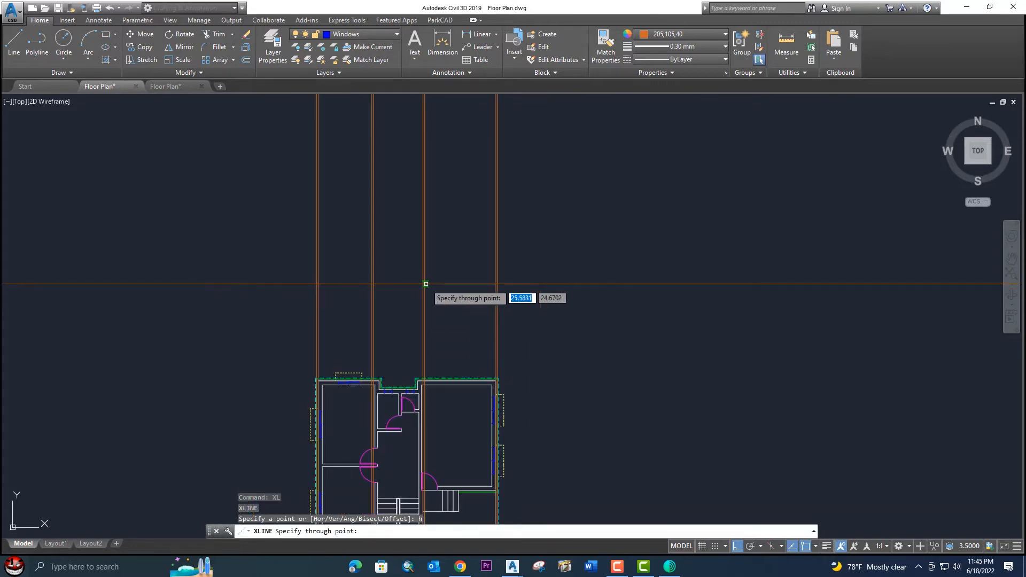
pyautogui.scroll(-2, 413, 288)
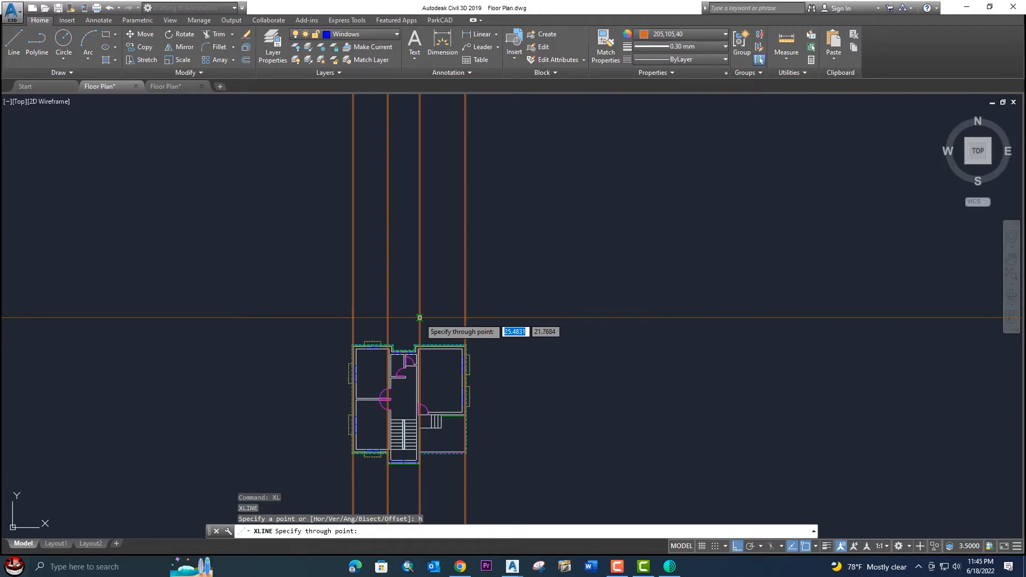
pyautogui.scroll(4, 415, 281)
pyautogui.click(415, 277)
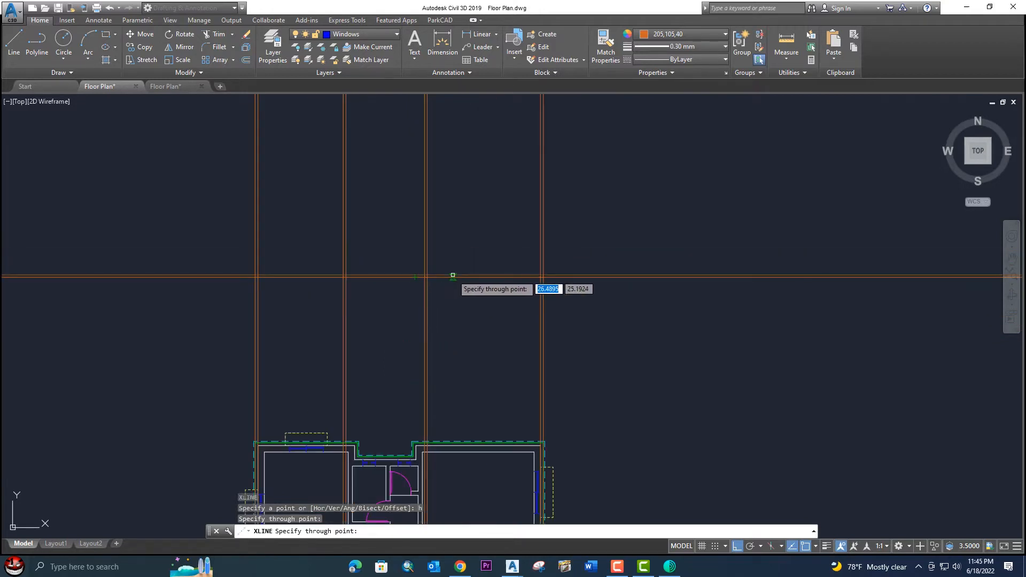
pyautogui.press('Escape')
pyautogui.moveTo(404, 271)
pyautogui.mouseDown(button='middle')
pyautogui.moveTo(465, 290)
pyautogui.moveTo(499, 283)
pyautogui.mouseUp(button='middle')
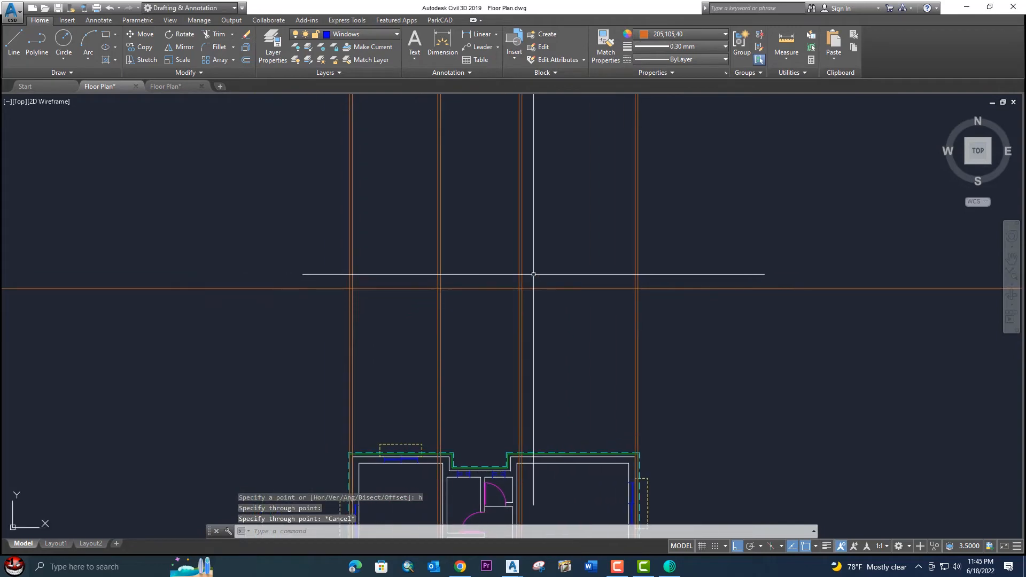
# Step: Examine the Section AB image for the ground level, plinth and floor height dimensions
pyautogui.scroll(-6, 499, 284)
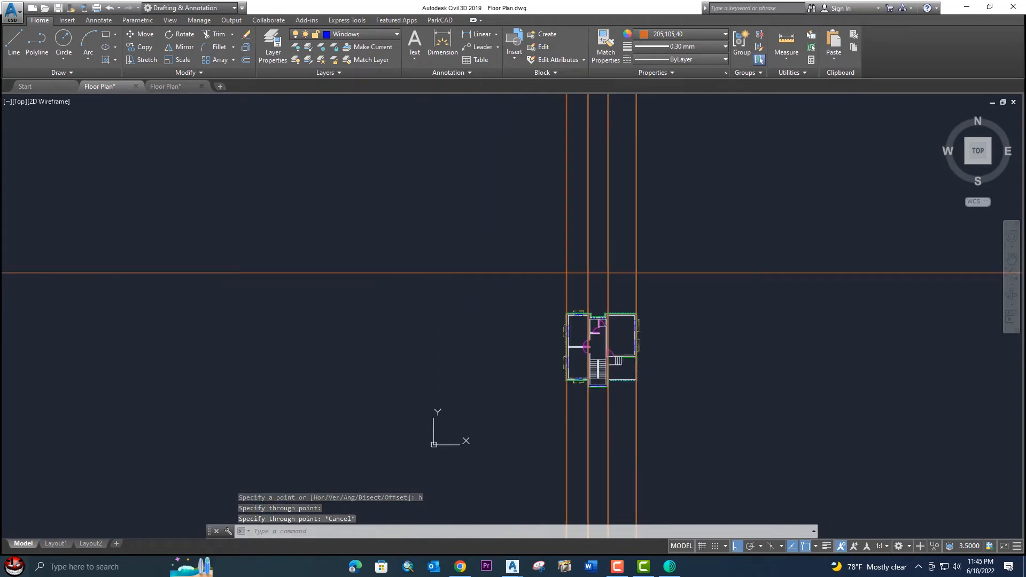
pyautogui.scroll(10, 358, 278)
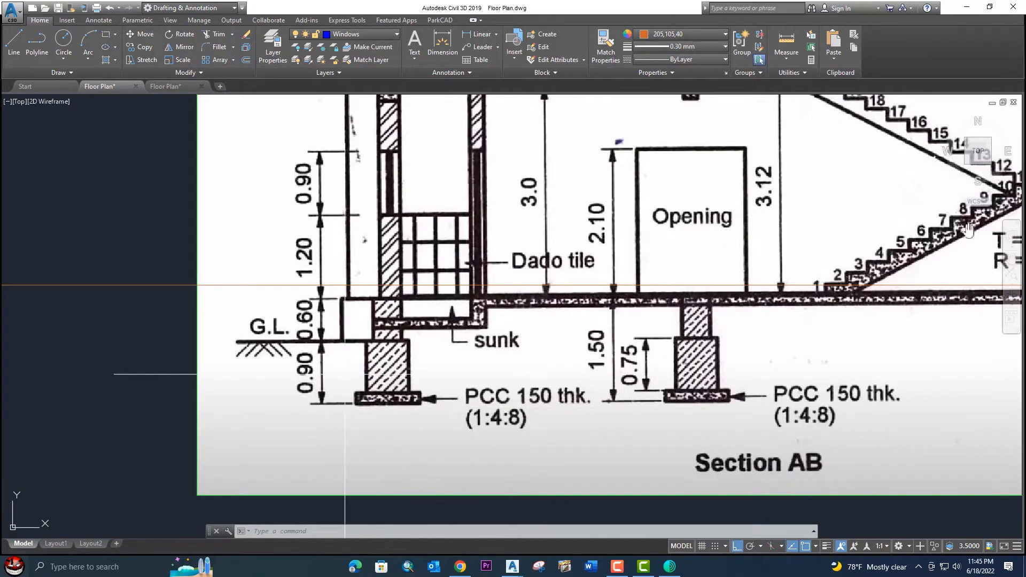
pyautogui.scroll(-2, 323, 364)
pyautogui.scroll(4, 240, 331)
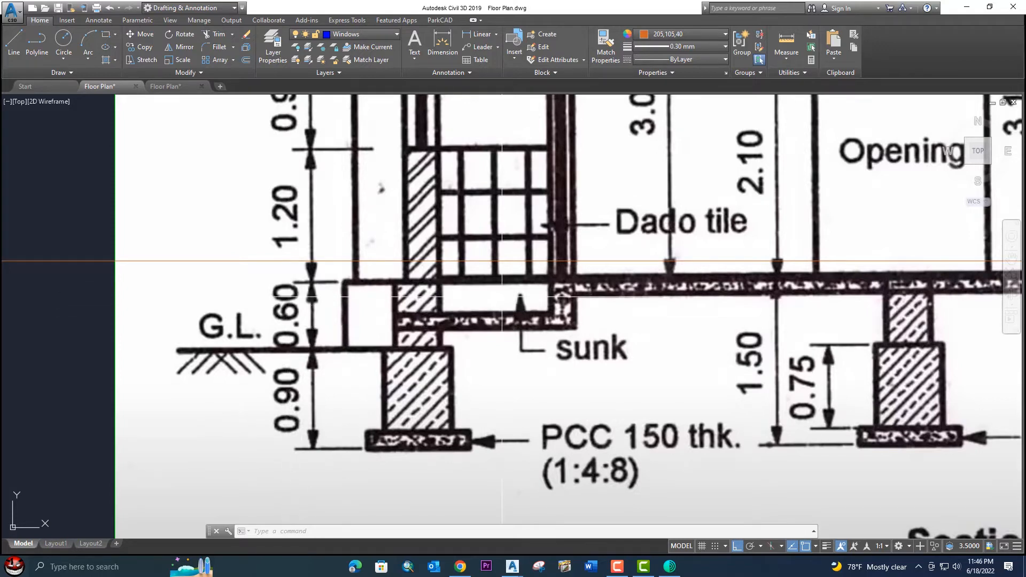
pyautogui.scroll(-3, 503, 261)
pyautogui.scroll(1, 612, 326)
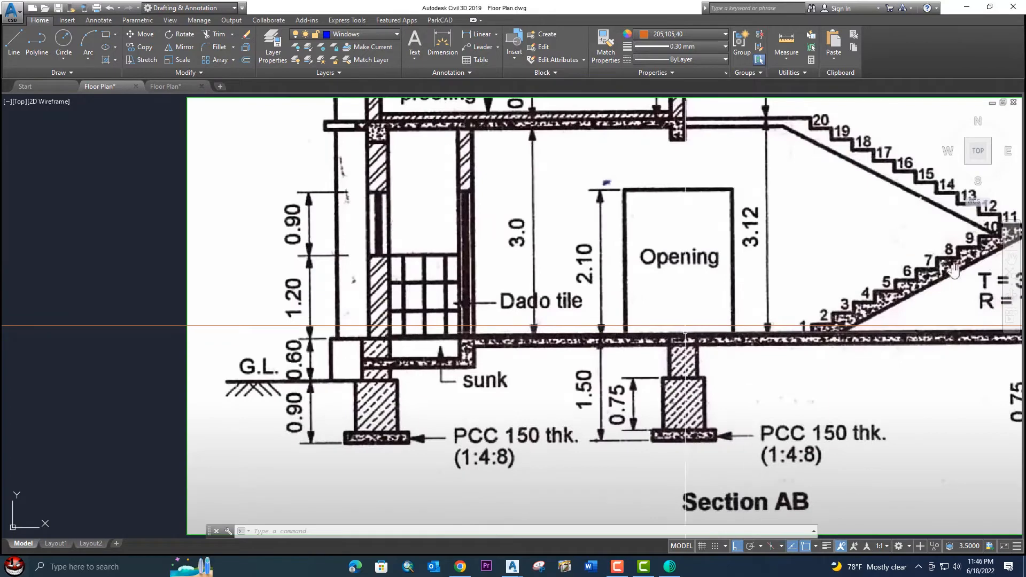
pyautogui.scroll(-5, 471, 358)
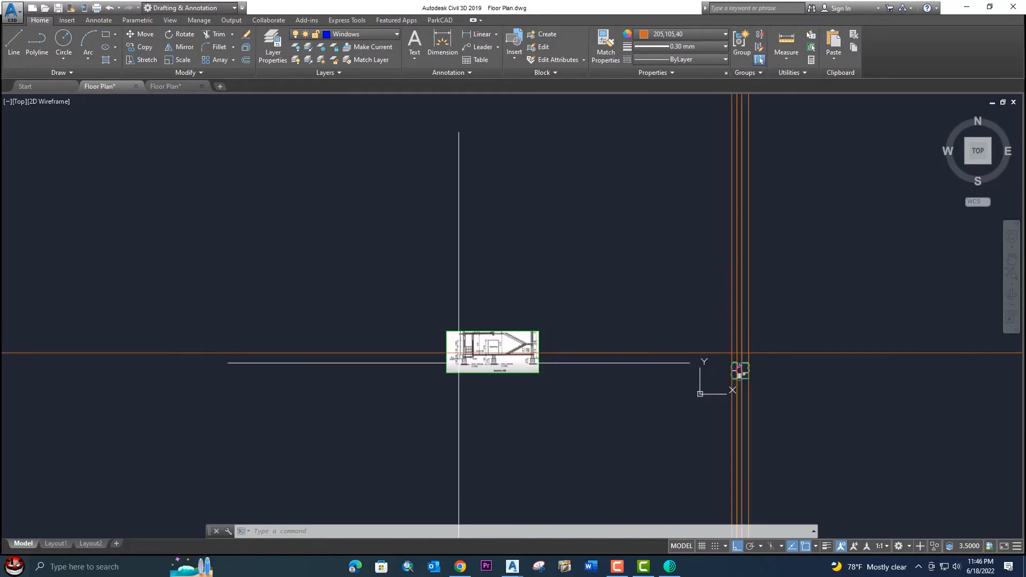
pyautogui.scroll(2, 465, 363)
pyautogui.scroll(2, 214, 139)
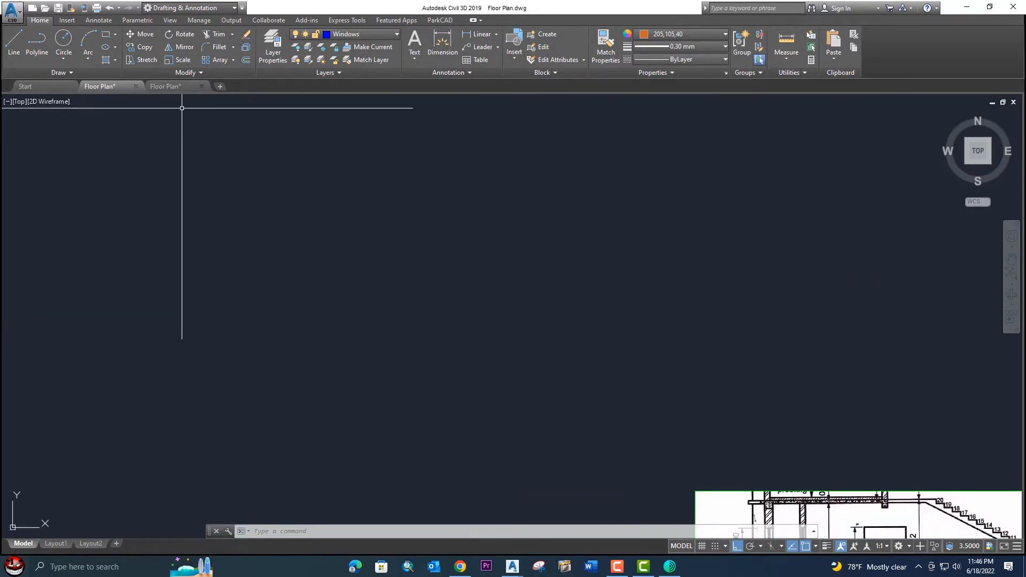
# Step: Examine the stone plinth and ground line at the left end of the reference elevation in the other Floor Plan drawing
pyautogui.click(165, 87)
pyautogui.scroll(-1, 508, 321)
pyautogui.scroll(4, 368, 373)
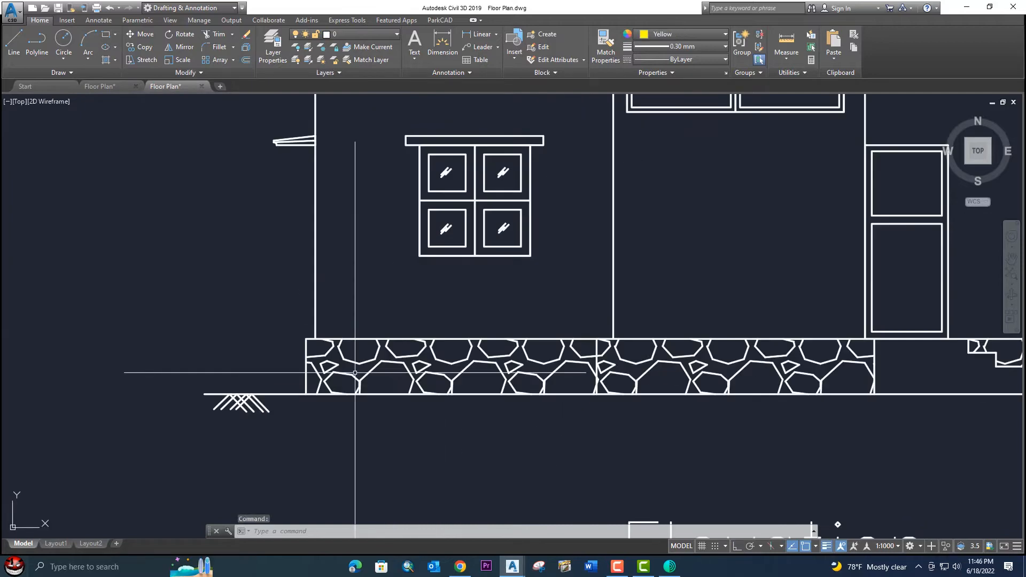
pyautogui.scroll(2, 368, 373)
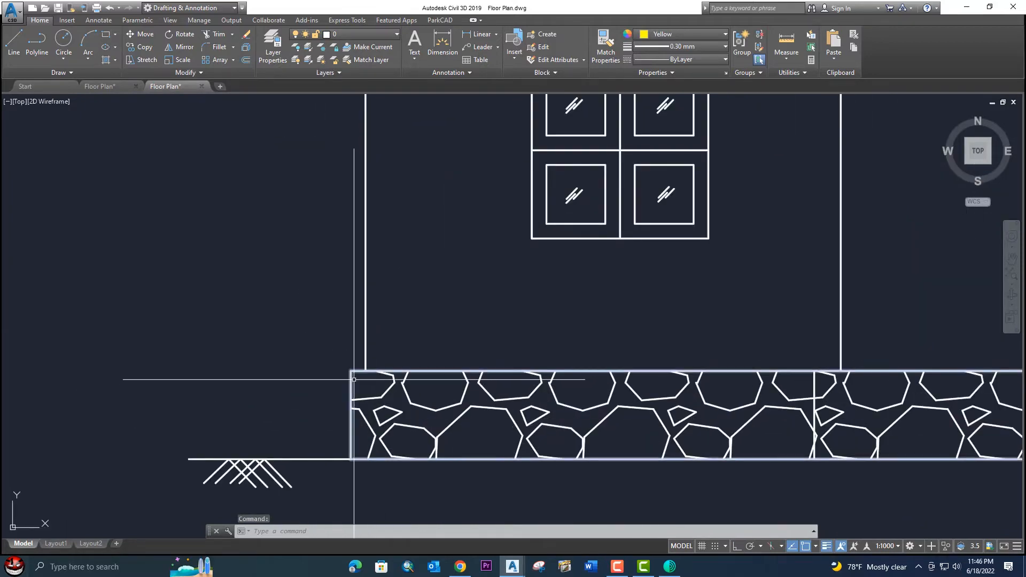
# Step: Examine the reference elevation's plinth, parapet, roof slab, windows and entrance in the other open Floor Plan drawing
pyautogui.scroll(-2, 355, 369)
pyautogui.moveTo(355, 369); pyautogui.dragTo(357, 435, button='middle')
pyautogui.moveTo(356, 212); pyautogui.dragTo(359, 380, button='middle')
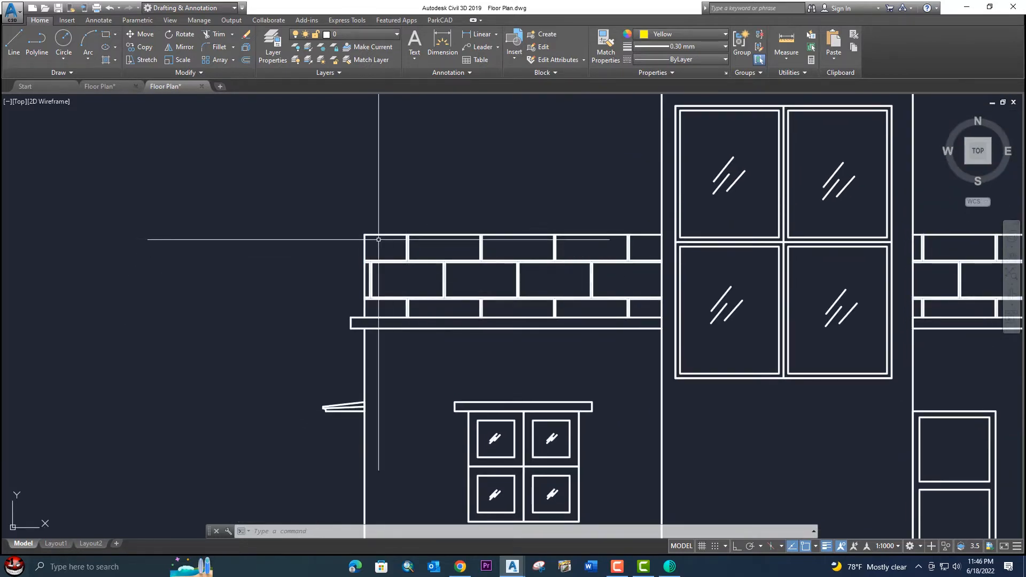
pyautogui.scroll(-2, 510, 246)
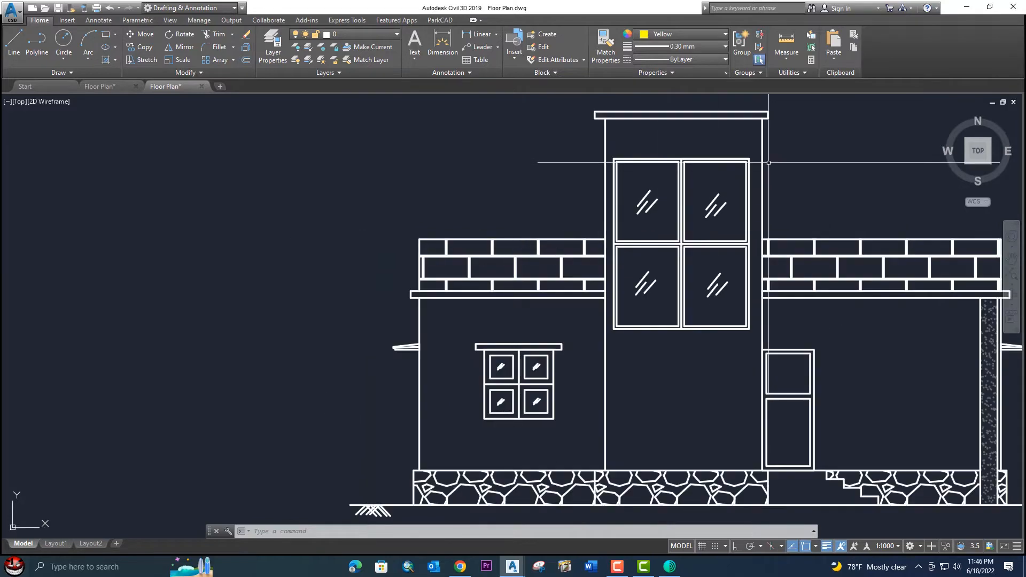
pyautogui.moveTo(769, 162); pyautogui.dragTo(592, 232, button='middle')
pyautogui.moveTo(561, 321); pyautogui.dragTo(502, 203, button='middle')
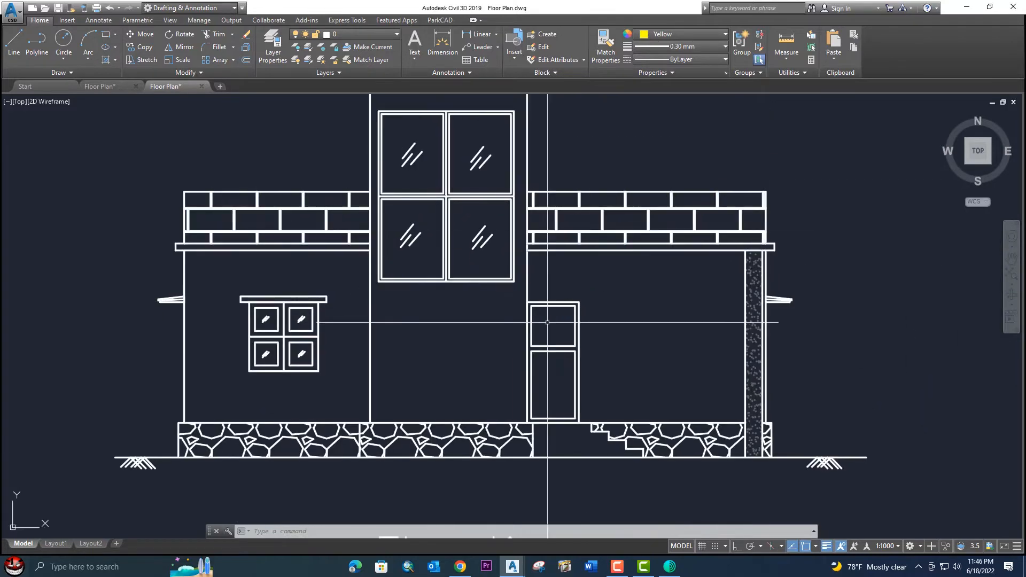
pyautogui.scroll(2, 779, 366)
pyautogui.scroll(-2, 734, 310)
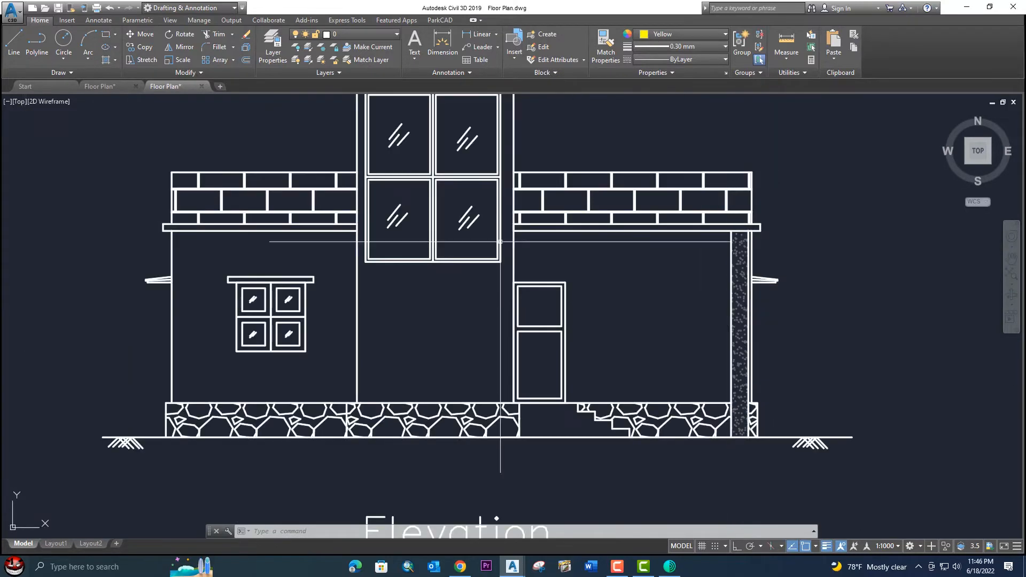
# Step: Return to the working Floor Plan drawing and offset the horizontal ground line 0.6 upward for the plinth level
pyautogui.click(99, 86)
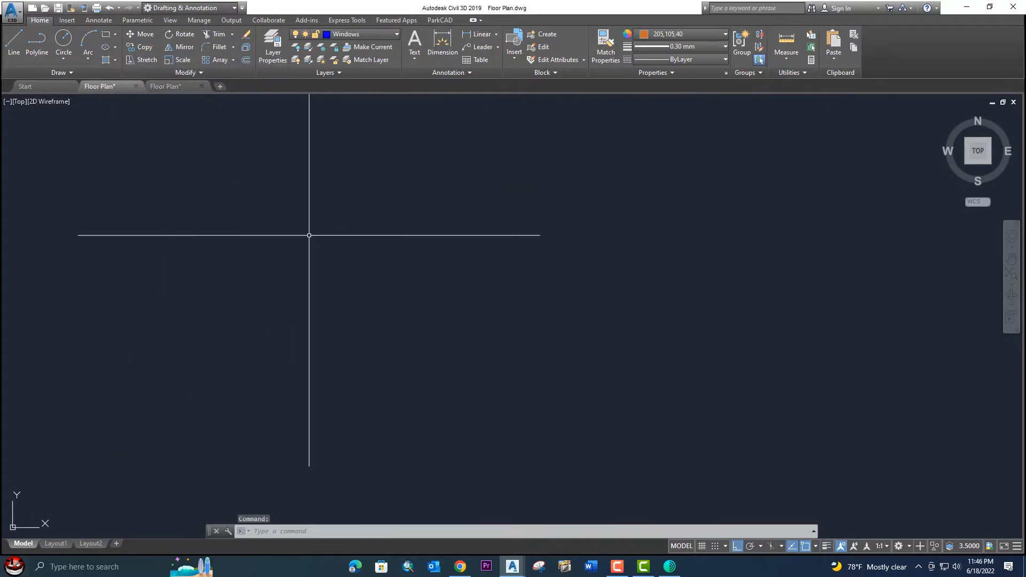
pyautogui.scroll(-5, 380, 266)
pyautogui.moveTo(650, 332); pyautogui.dragTo(439, 334, button='middle')
pyautogui.scroll(10, 439, 334)
pyautogui.moveTo(543, 298); pyautogui.dragTo(515, 330, button='middle')
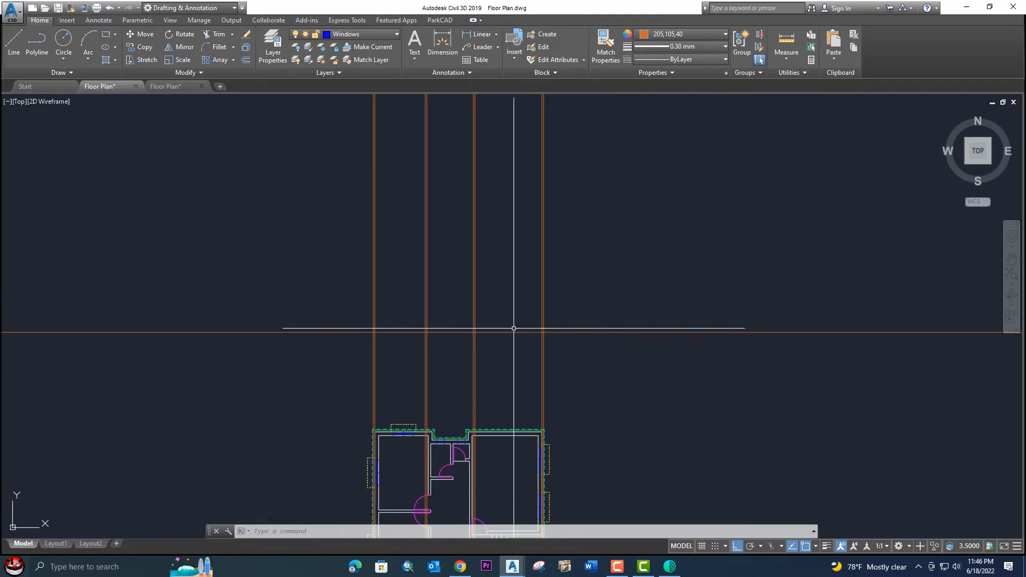
pyautogui.press('Return')
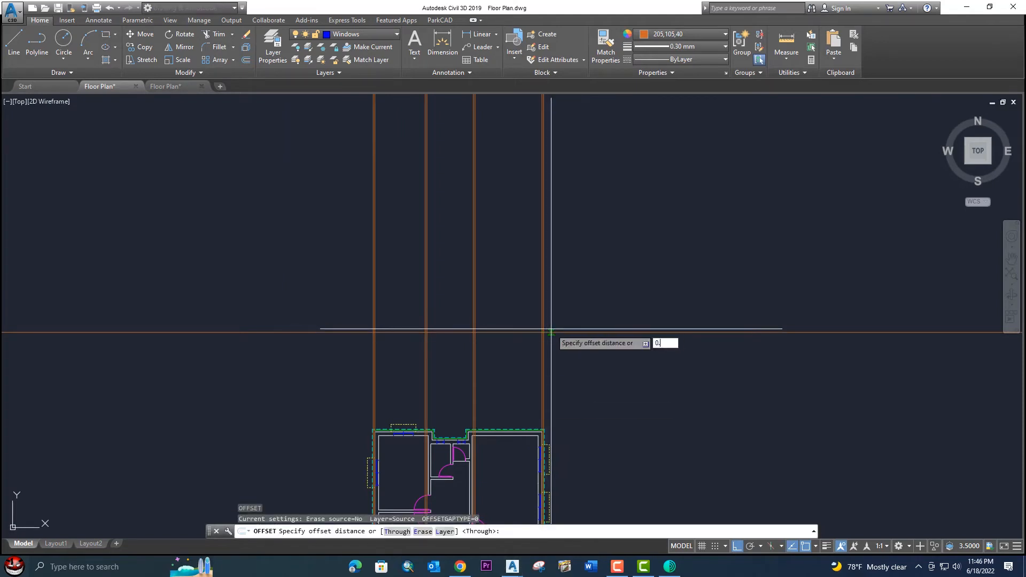
pyautogui.press('Return')
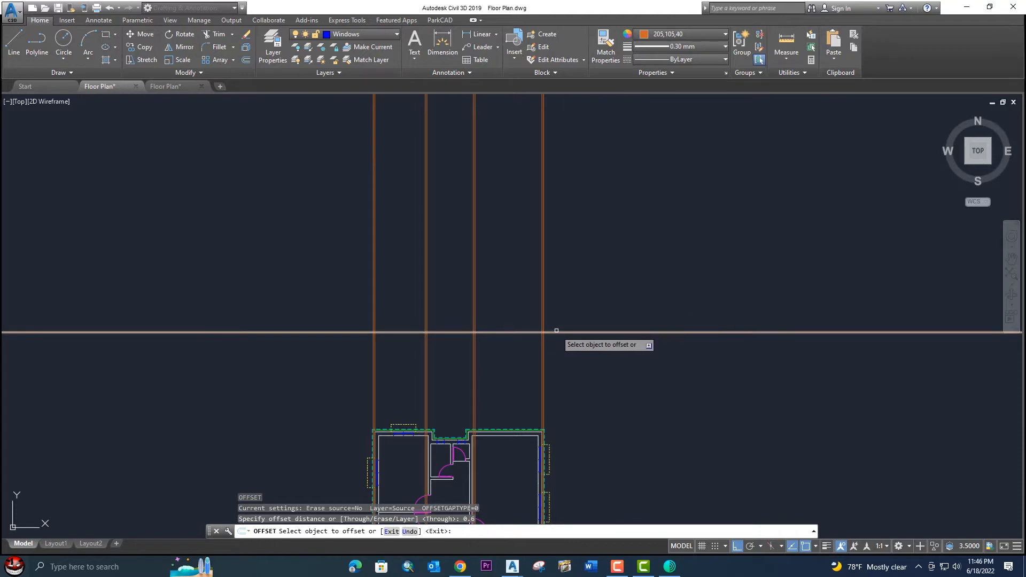
pyautogui.click(559, 332)
pyautogui.click(559, 297)
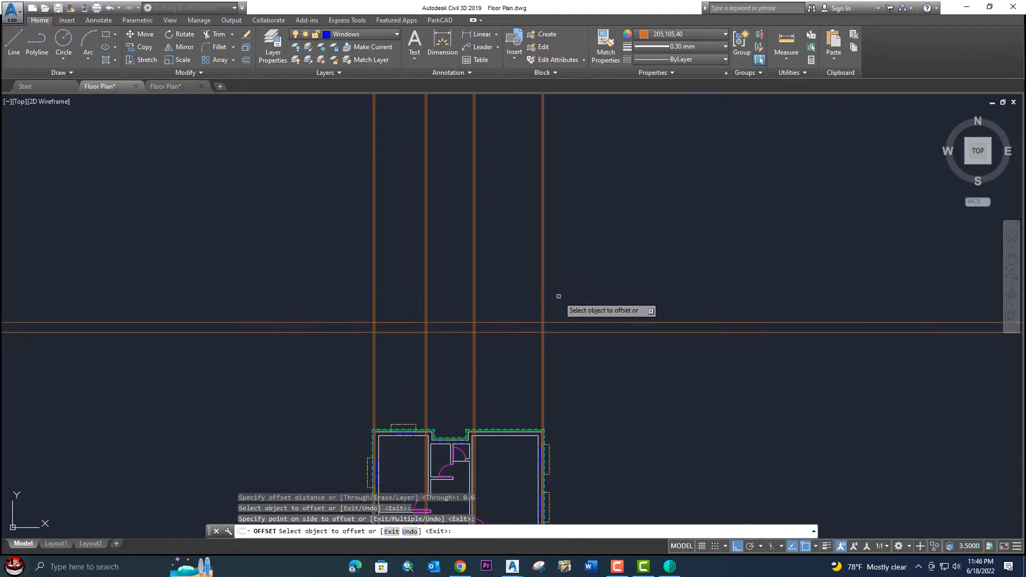
# Step: Examine the Section AB image for the floor-to-ceiling height and the staircase landing dimensions
pyautogui.scroll(-5, 395, 262)
pyautogui.moveTo(147, 240); pyautogui.dragTo(478, 278, button='middle')
pyautogui.scroll(5, 465, 302)
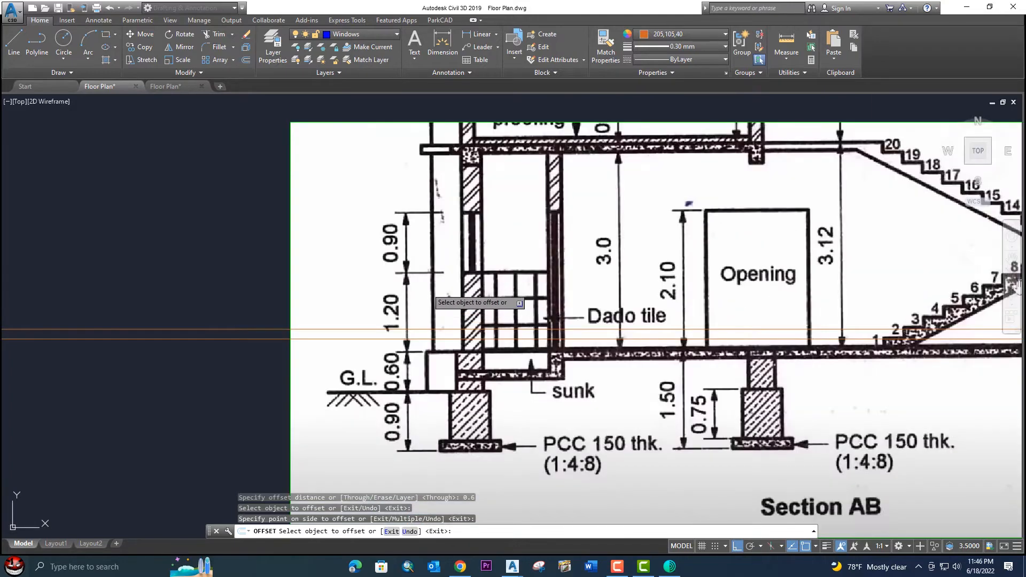
pyautogui.scroll(-2, 433, 297)
pyautogui.scroll(4, 583, 319)
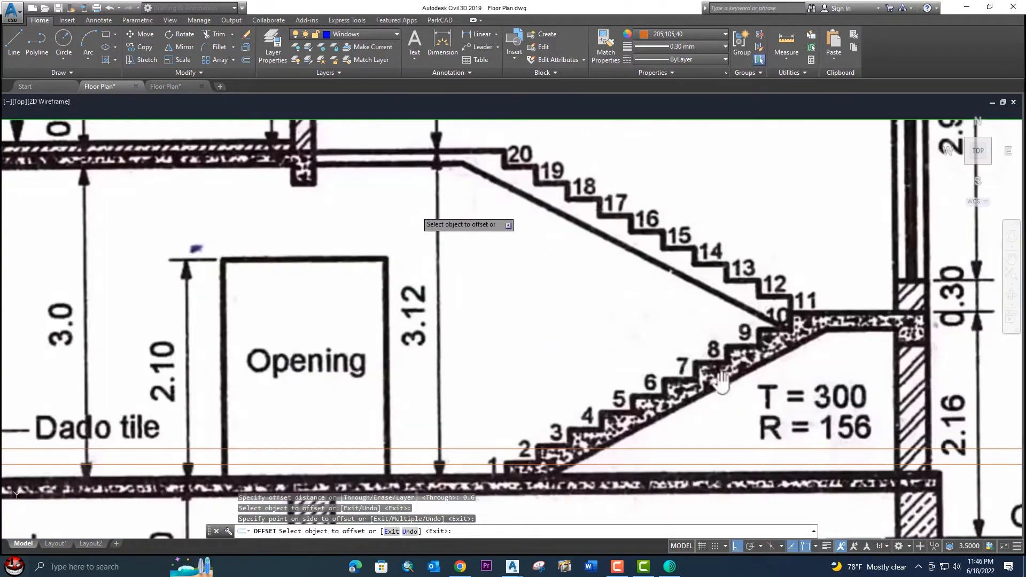
pyautogui.scroll(-4, 722, 381)
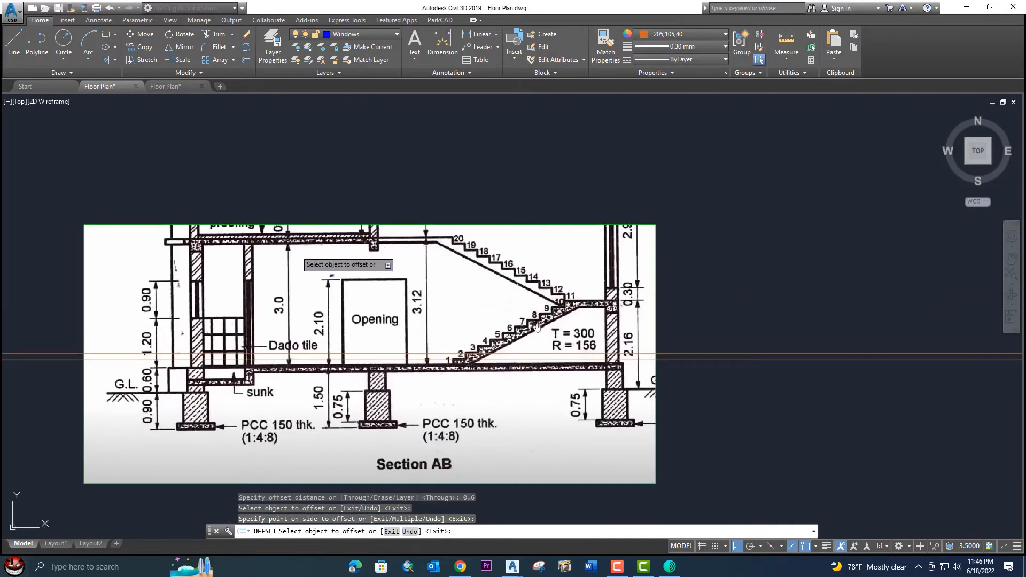
pyautogui.scroll(3, 537, 328)
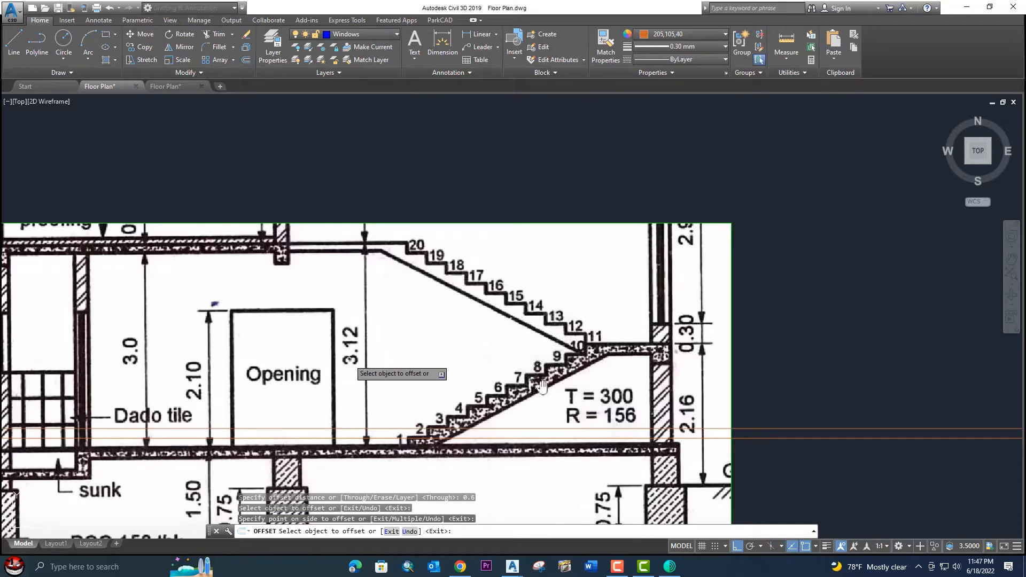
pyautogui.scroll(3, 541, 386)
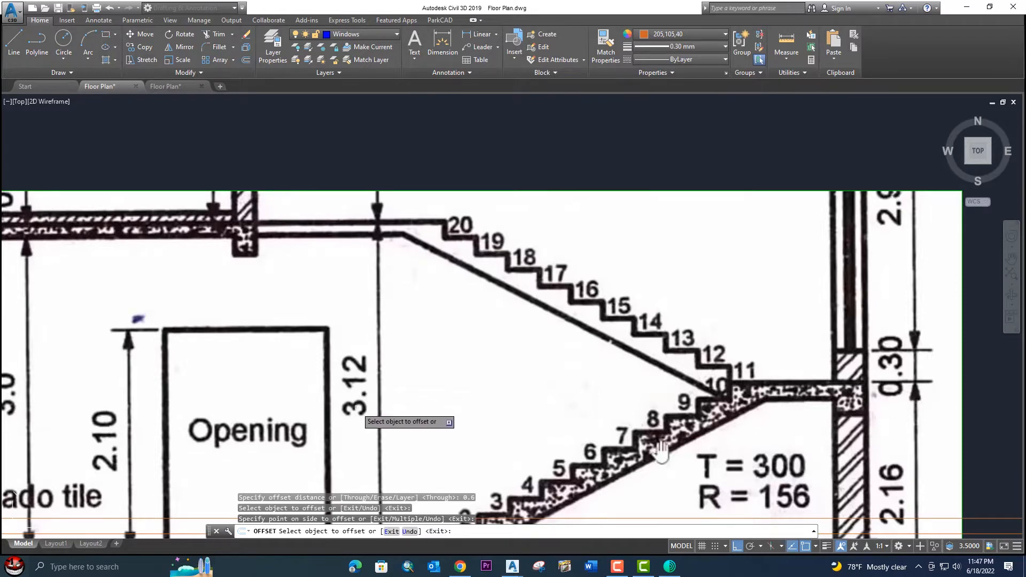
pyautogui.scroll(-3, 360, 388)
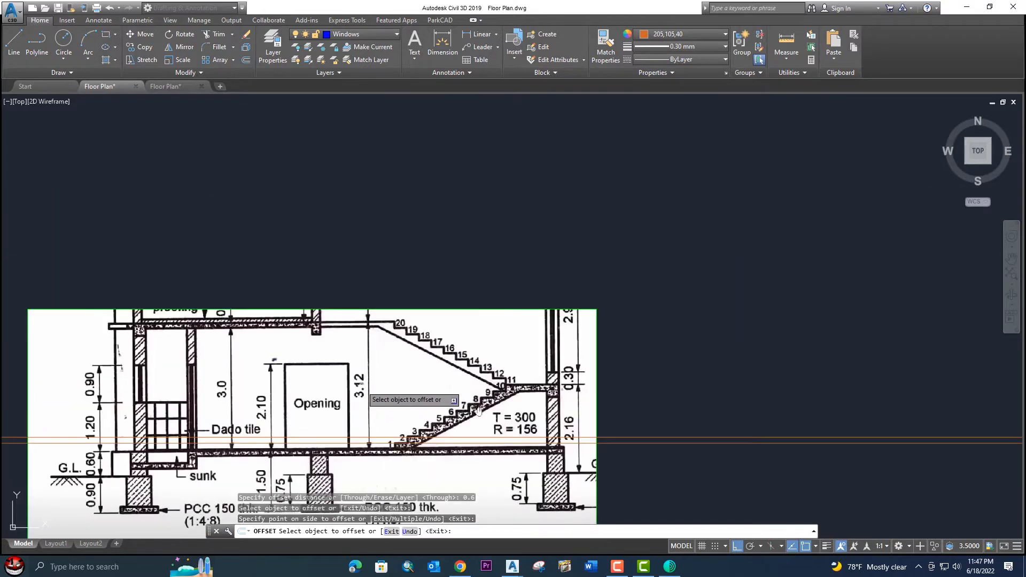
# Step: Offset the horizontal plinth line 3 upward to mark the underside of the roof slab
pyautogui.scroll(-4, 423, 385)
pyautogui.moveTo(672, 373); pyautogui.dragTo(381, 373, button='middle')
pyautogui.scroll(3, 464, 376)
pyautogui.scroll(2, 479, 386)
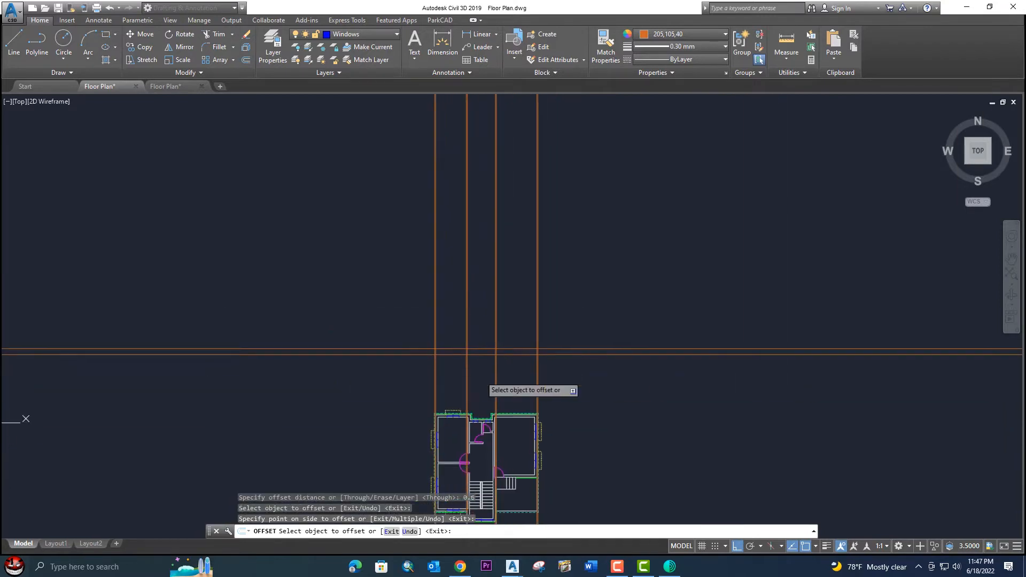
pyautogui.scroll(4, 541, 345)
pyautogui.click(565, 353)
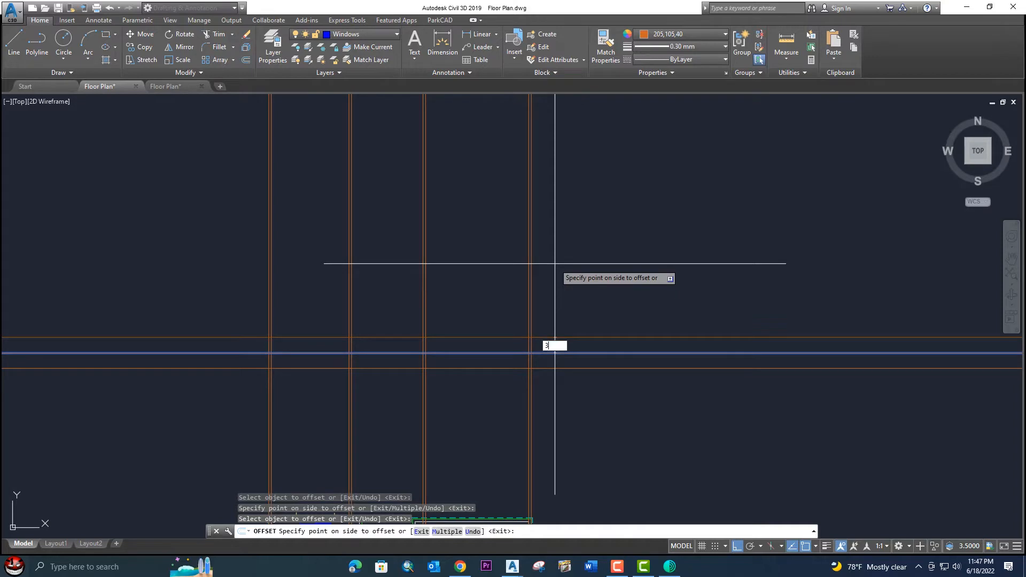
pyautogui.write('3')
pyautogui.press('Return')
pyautogui.scroll(-3, 555, 269)
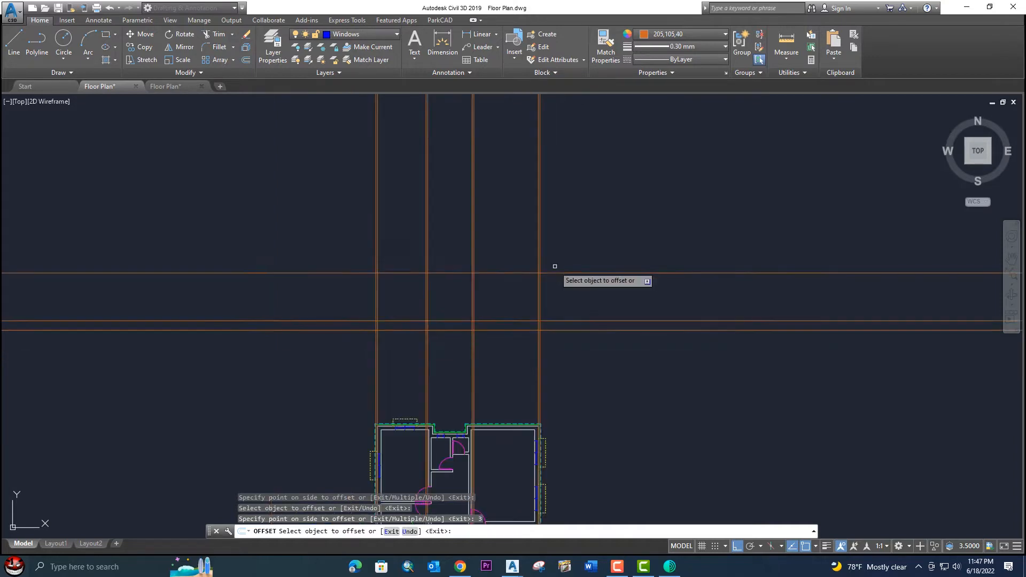
# Step: Offset the slab underside line 0.12 upward to mark the top of the roof slab
pyautogui.click(553, 327)
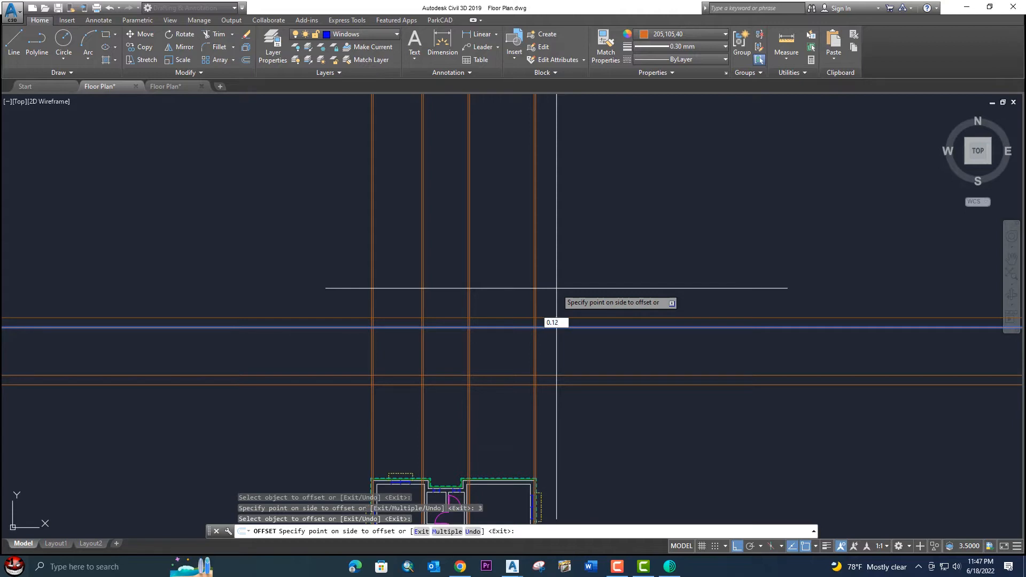
pyautogui.press('Return')
pyautogui.scroll(2, 481, 334)
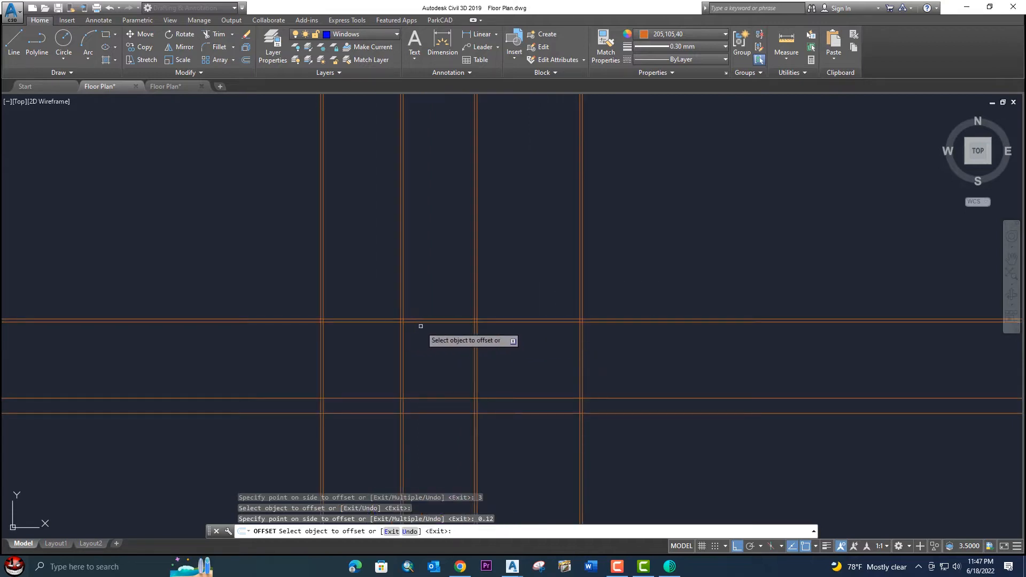
pyautogui.scroll(-2, 367, 353)
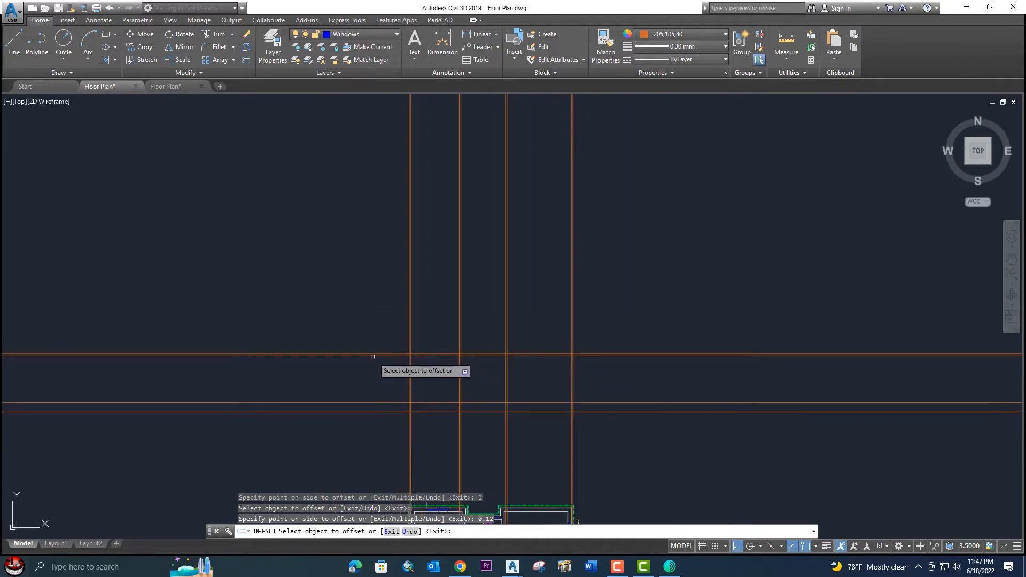
# Step: Examine the upper part of the Section AB image for heights above the roof slab
pyautogui.scroll(-6, 332, 352)
pyautogui.moveTo(236, 349); pyautogui.dragTo(398, 377, button='middle')
pyautogui.scroll(4, 370, 374)
pyautogui.scroll(1, 230, 369)
pyautogui.moveTo(236, 370); pyautogui.dragTo(387, 389, button='middle')
pyautogui.scroll(3, 326, 383)
pyautogui.scroll(-2, 295, 388)
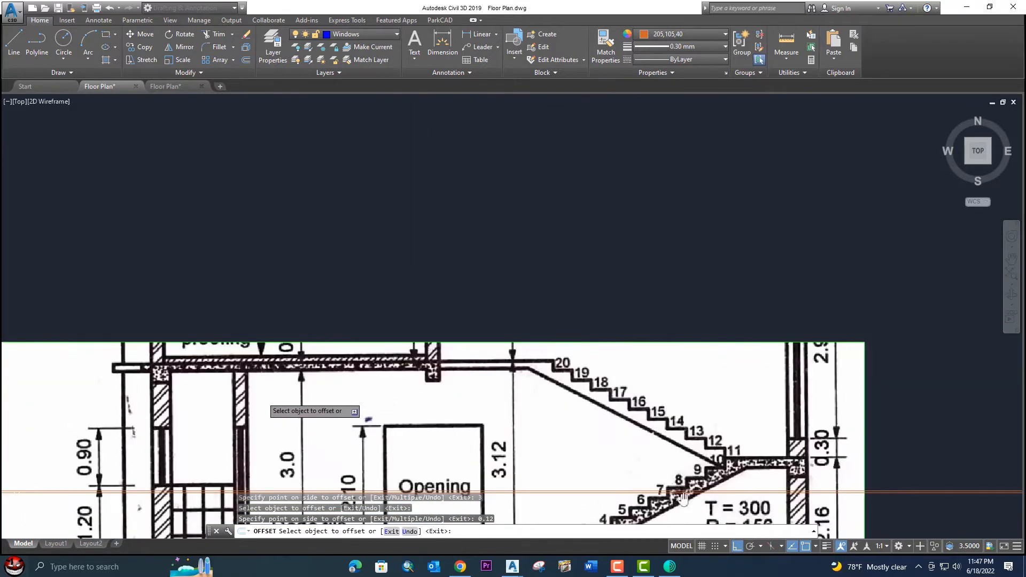
pyautogui.moveTo(256, 398); pyautogui.dragTo(296, 395, button='middle')
pyautogui.scroll(-4, 295, 393)
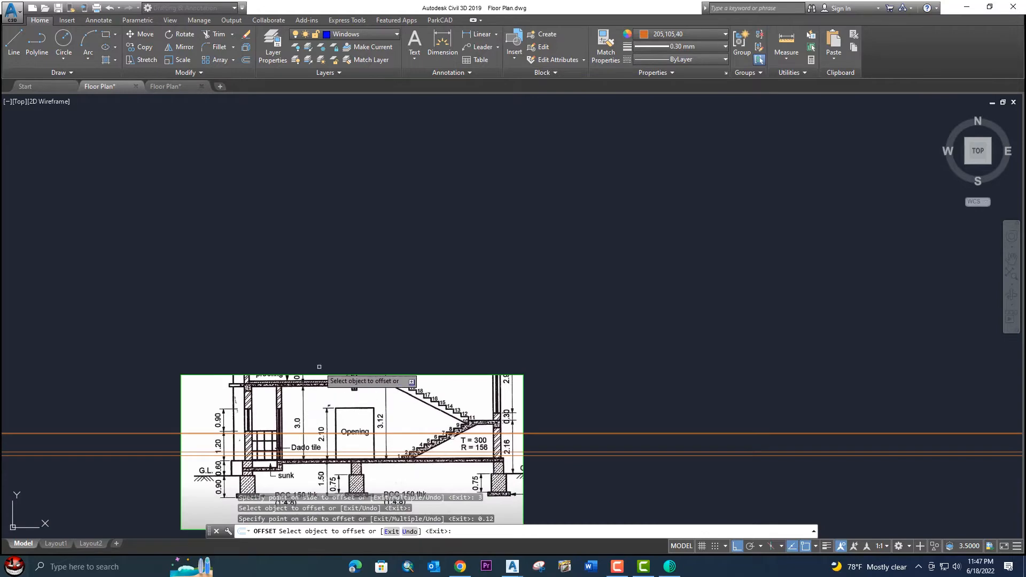
# Step: Switch to the reference Floor Plan drawing and dimension the brick parapet's height at the left end of the elevation
pyautogui.click(177, 88)
pyautogui.scroll(-3, 321, 214)
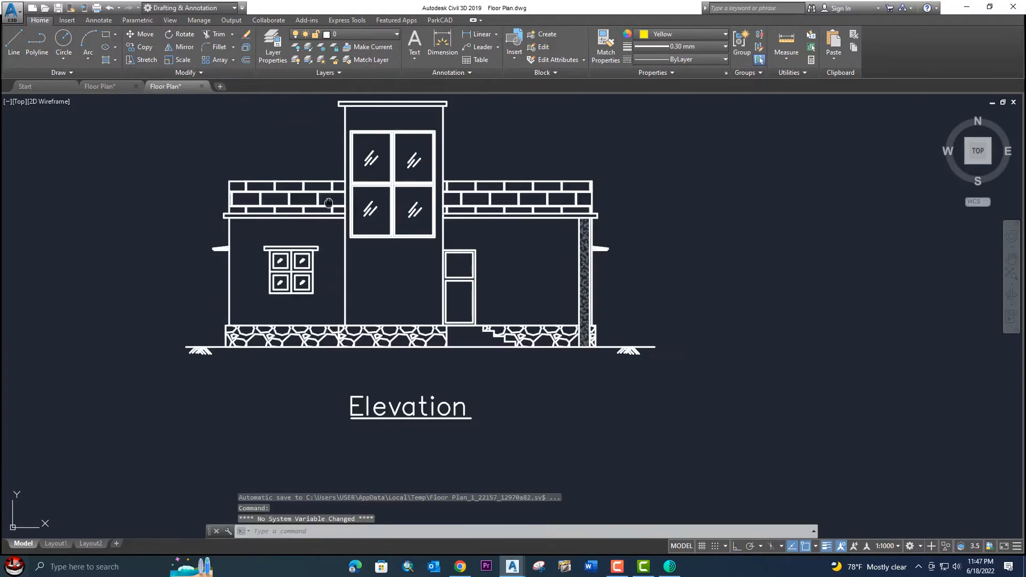
pyautogui.scroll(3, 355, 311)
pyautogui.write('DIM')
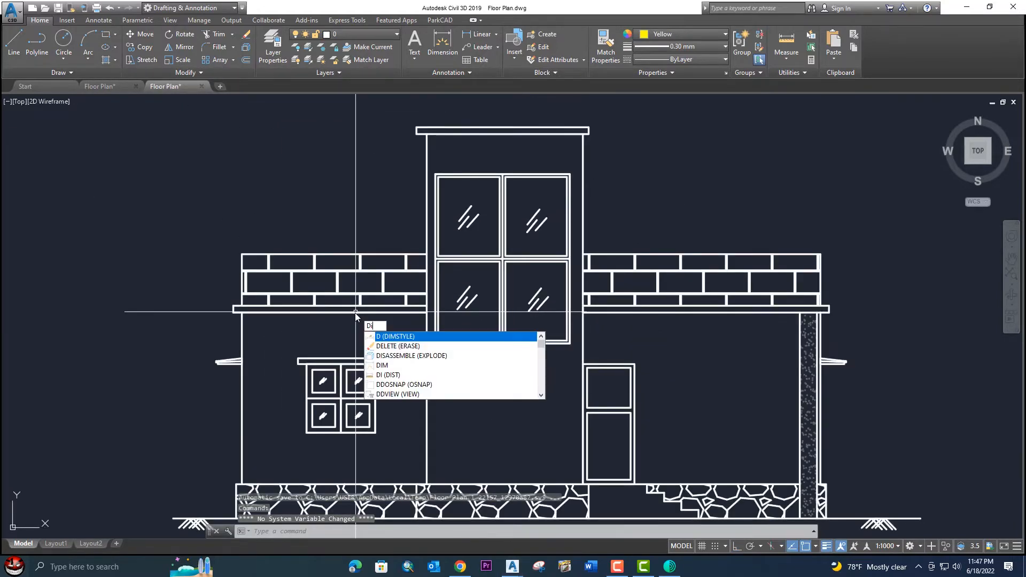
pyautogui.press('Return')
pyautogui.scroll(5, 263, 286)
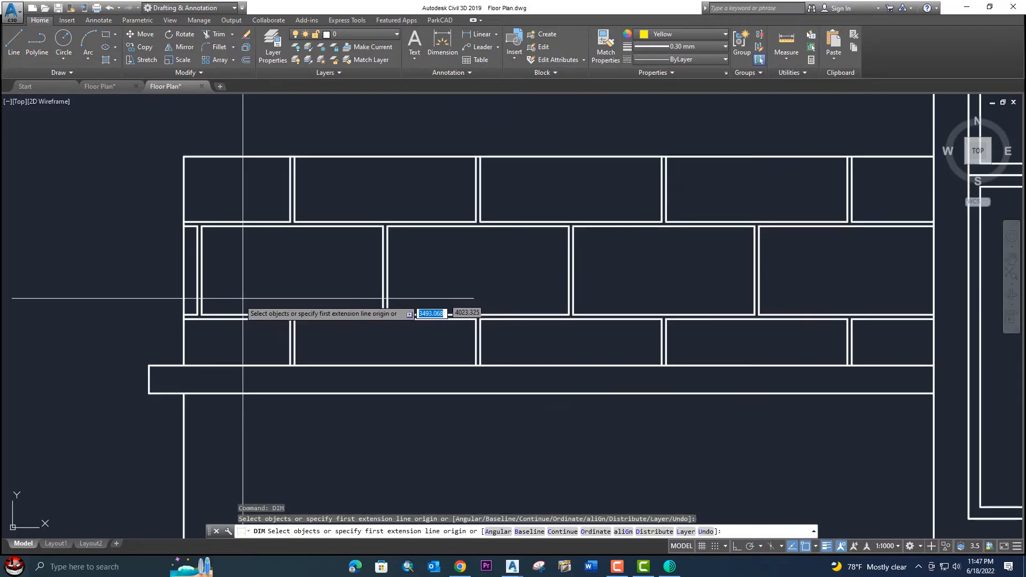
pyautogui.click(184, 362)
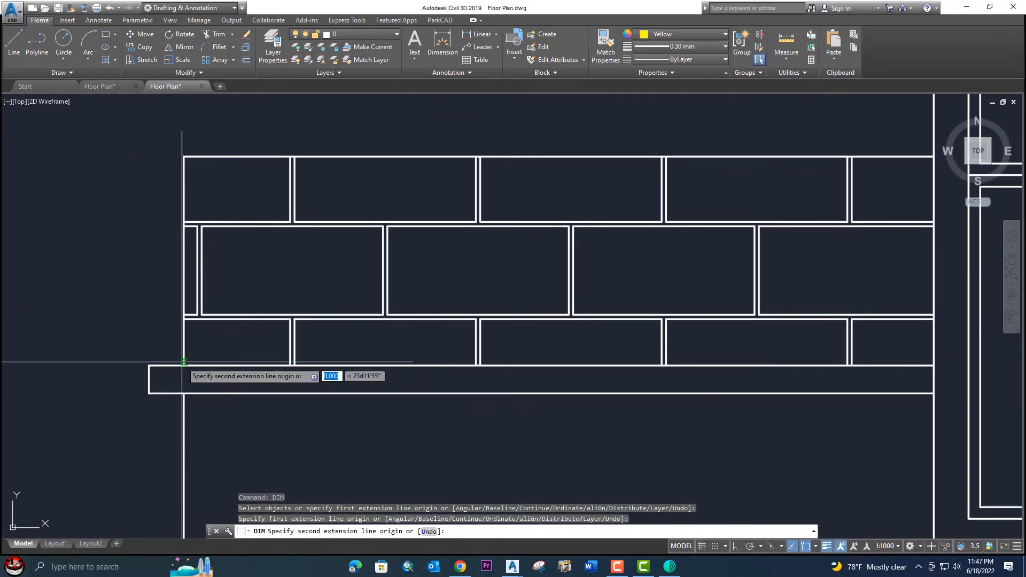
pyautogui.click(183, 157)
pyautogui.click(123, 171)
pyautogui.scroll(-6, 117, 278)
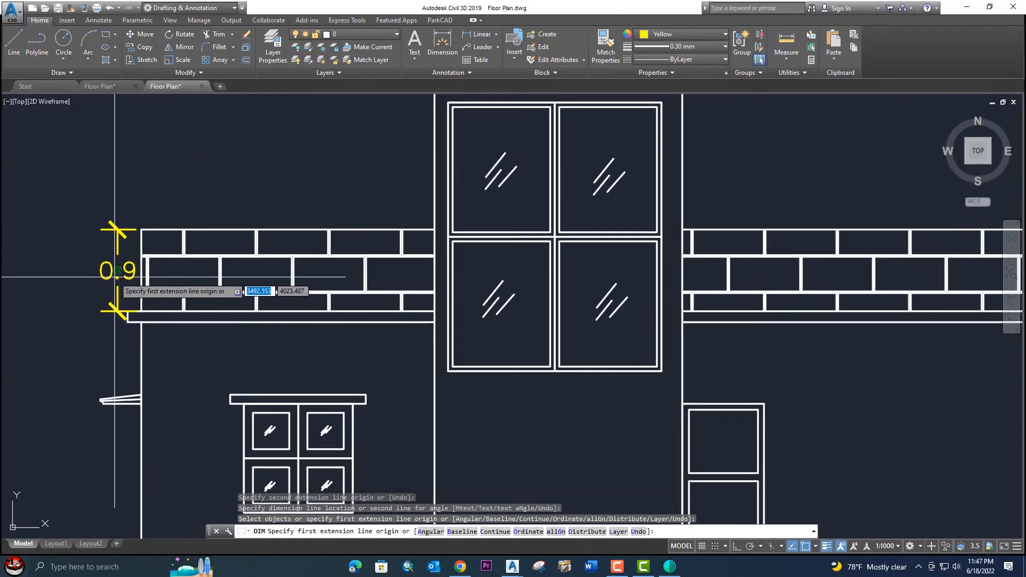
pyautogui.press('Return')
# Step: Dimension the left wall's height from the top of the stone plinth to the underside of the roof slab
pyautogui.press('Return')
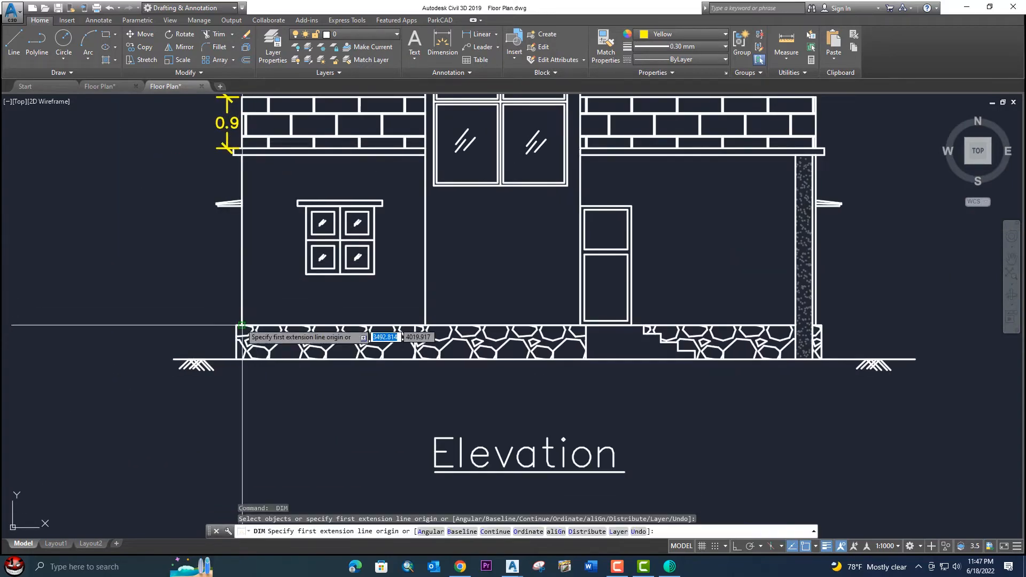
pyautogui.click(242, 325)
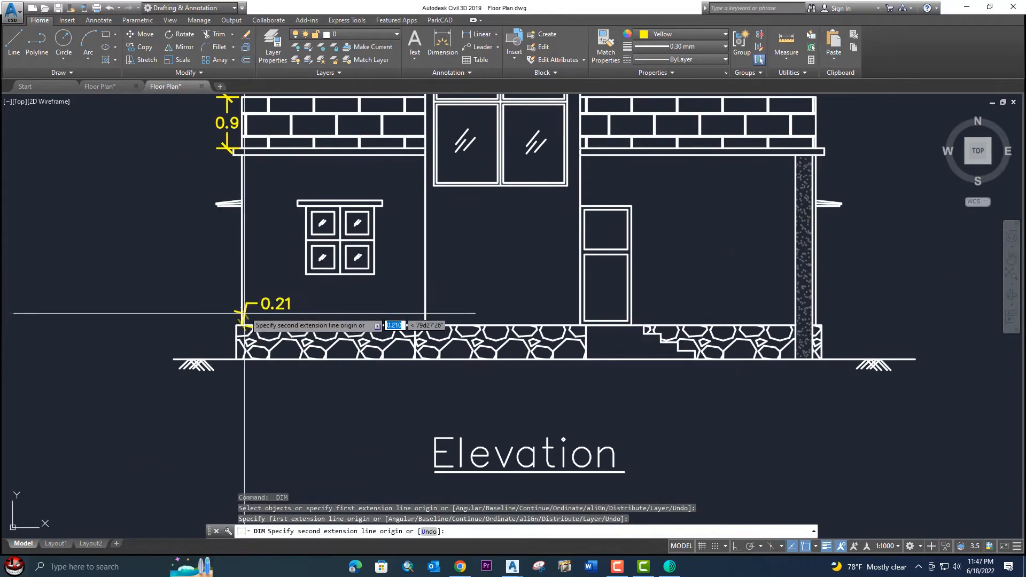
pyautogui.click(234, 157)
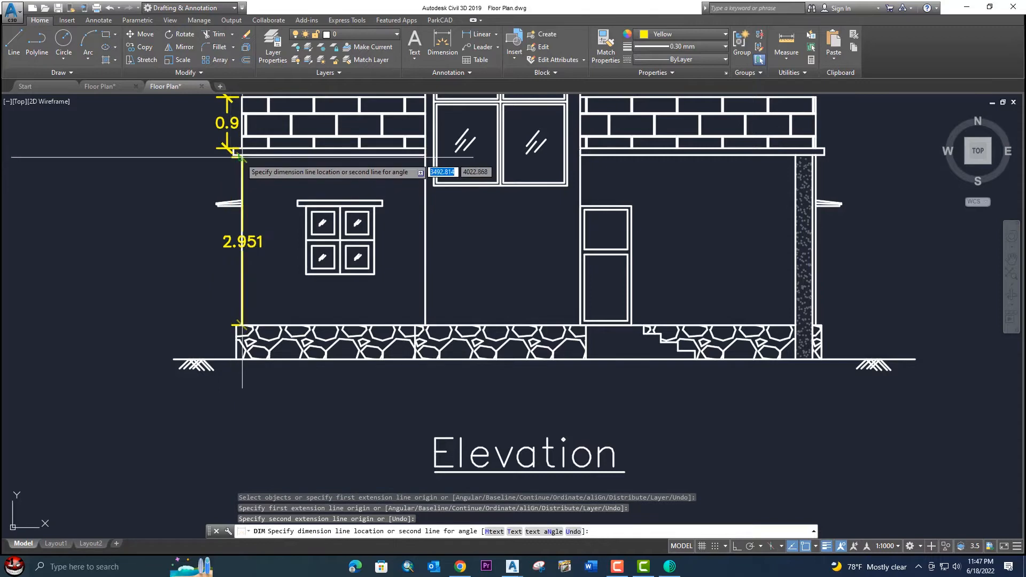
pyautogui.press('Return')
pyautogui.press('Return')
pyautogui.click(242, 325)
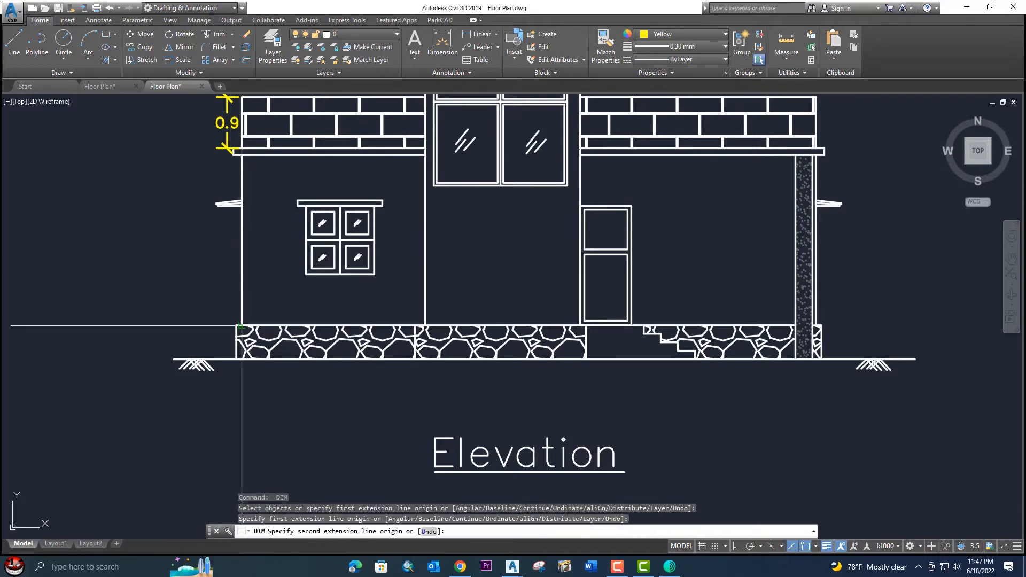
pyautogui.click(242, 155)
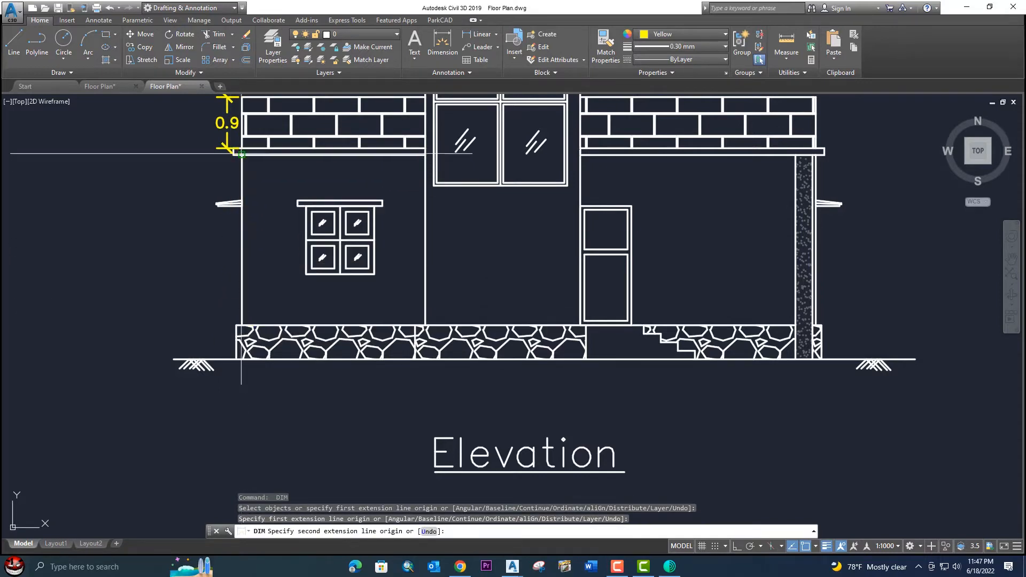
pyautogui.click(198, 176)
# Step: Dimension the roof slab's thickness at its right end in the reference elevation
pyautogui.moveTo(278, 181); pyautogui.dragTo(41, 258, button='middle')
pyautogui.scroll(4, 494, 249)
pyautogui.scroll(2, 505, 242)
pyautogui.moveTo(515, 237); pyautogui.dragTo(192, 284, button='middle')
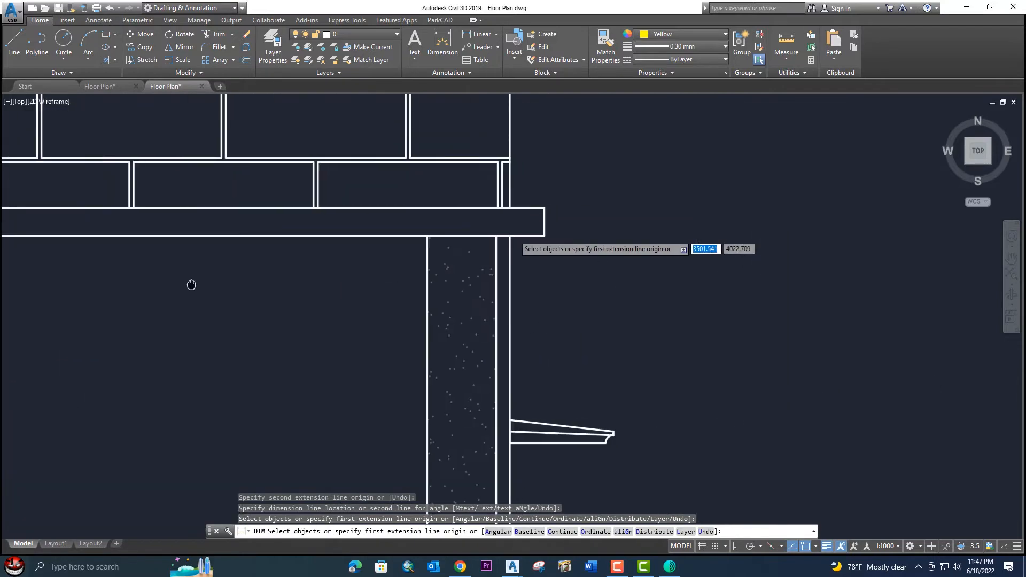
pyautogui.scroll(-2, 442, 264)
pyautogui.press('Return')
pyautogui.press('Return')
pyautogui.press('Return')
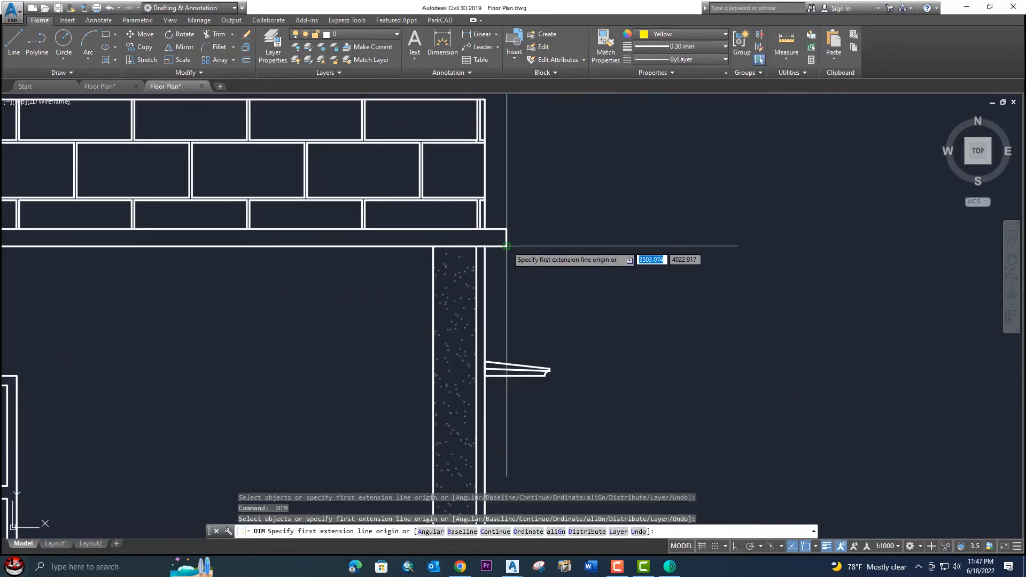
pyautogui.click(506, 229)
pyautogui.click(507, 247)
pyautogui.click(536, 230)
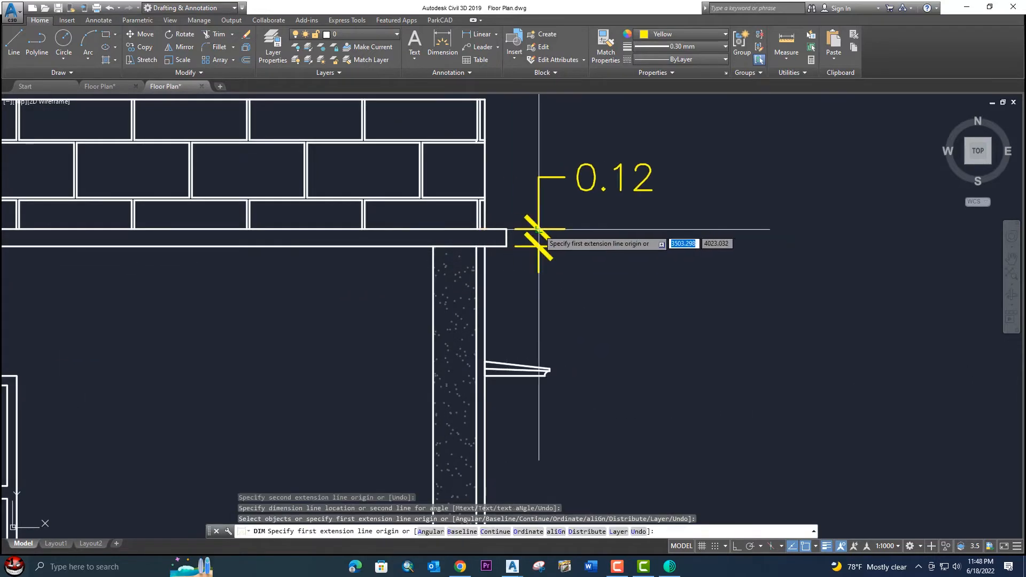
# Step: Dimension the stone plinth's height above ground level at the left end of the reference elevation
pyautogui.scroll(-2, 536, 230)
pyautogui.moveTo(621, 214); pyautogui.dragTo(597, 146, button='middle')
pyautogui.scroll(-4, 583, 225)
pyautogui.scroll(2, 471, 246)
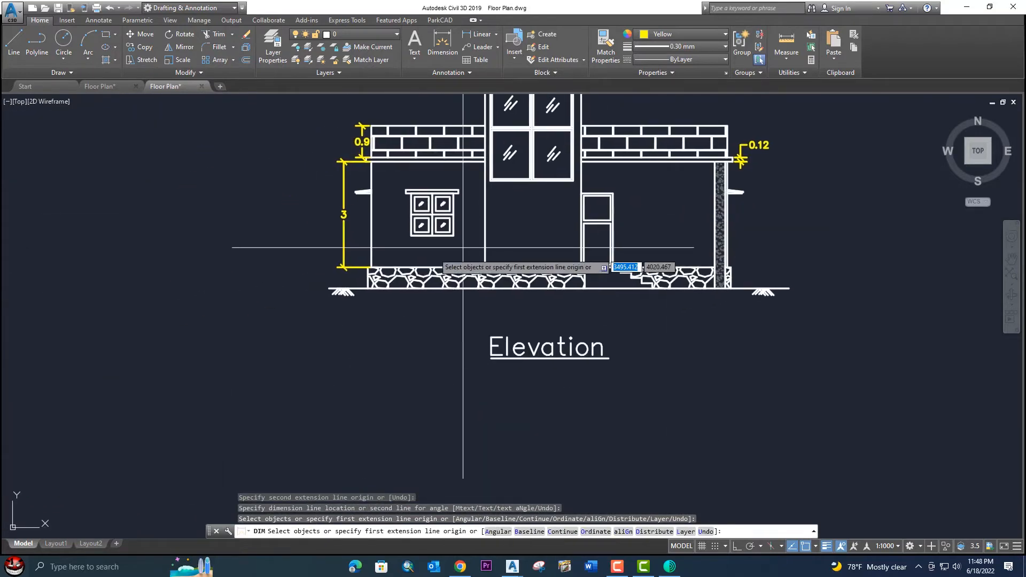
pyautogui.scroll(3, 325, 279)
pyautogui.press('Return')
pyautogui.press('Return')
pyautogui.press('Return')
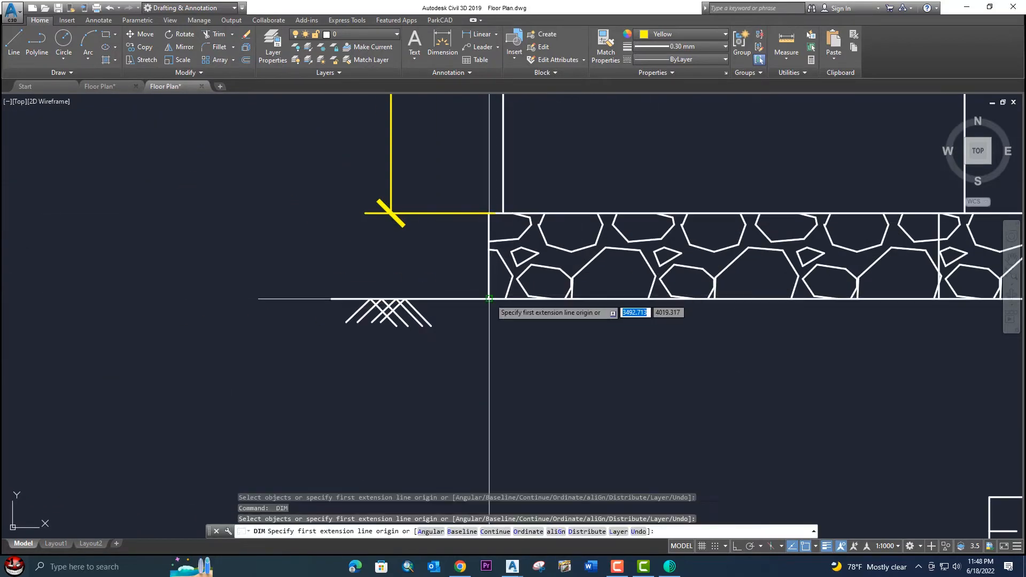
pyautogui.click(490, 298)
pyautogui.click(490, 213)
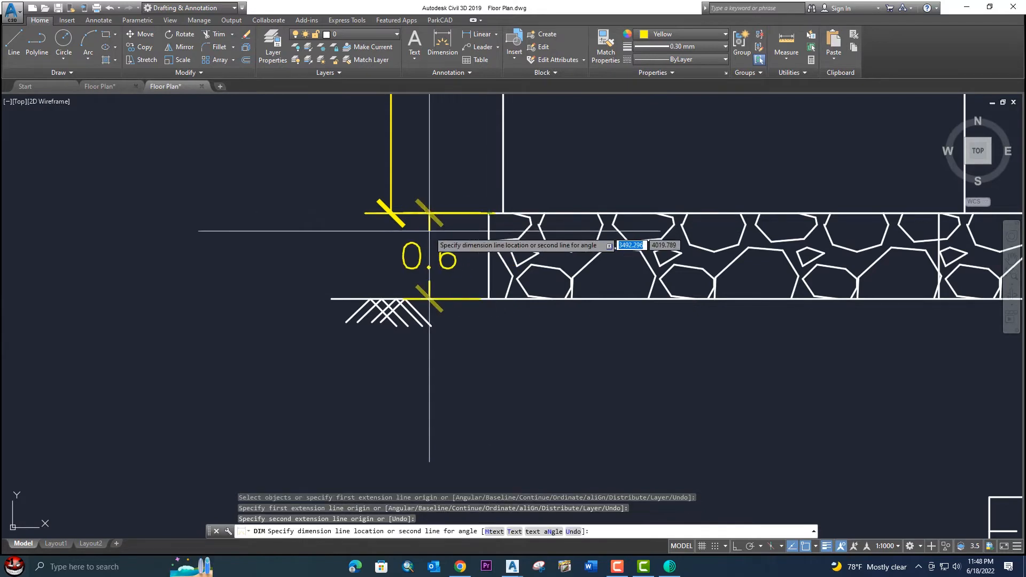
pyautogui.click(270, 240)
pyautogui.moveTo(318, 258); pyautogui.dragTo(250, 306, button='middle')
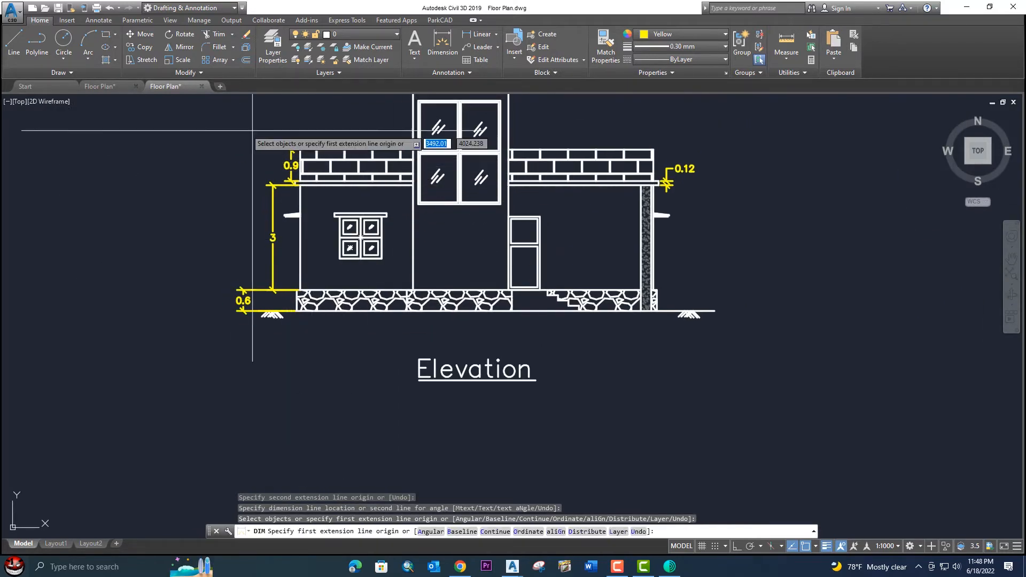
pyautogui.press('Return')
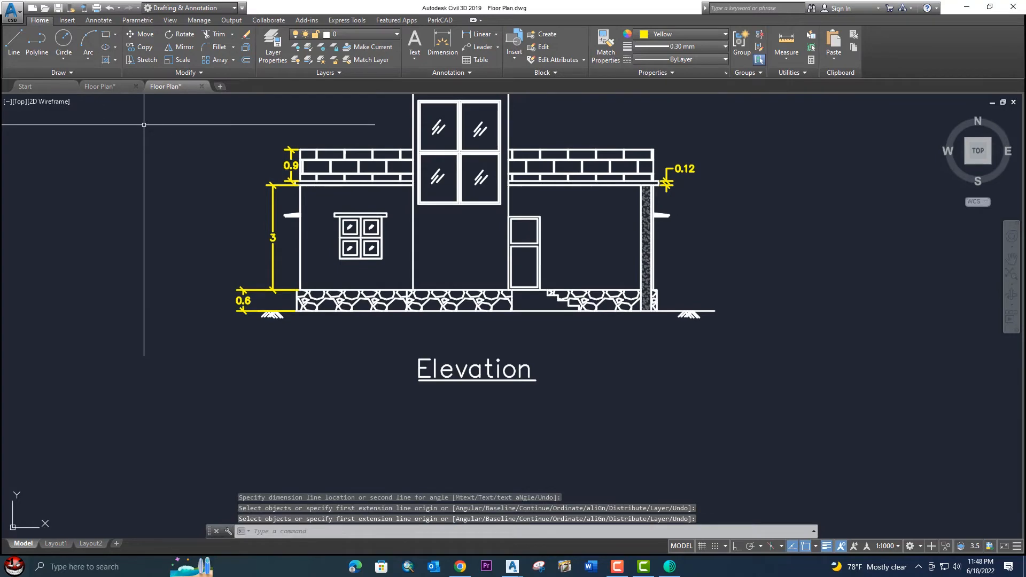
# Step: Switch to the working Floor Plan drawing and offset the top line of the roof slab 0.9 upward to mark the parapet top
pyautogui.click(98, 86)
pyautogui.scroll(-5, 403, 361)
pyautogui.scroll(-3, 477, 378)
pyautogui.scroll(6, 483, 350)
pyautogui.moveTo(365, 340); pyautogui.dragTo(423, 353, button='middle')
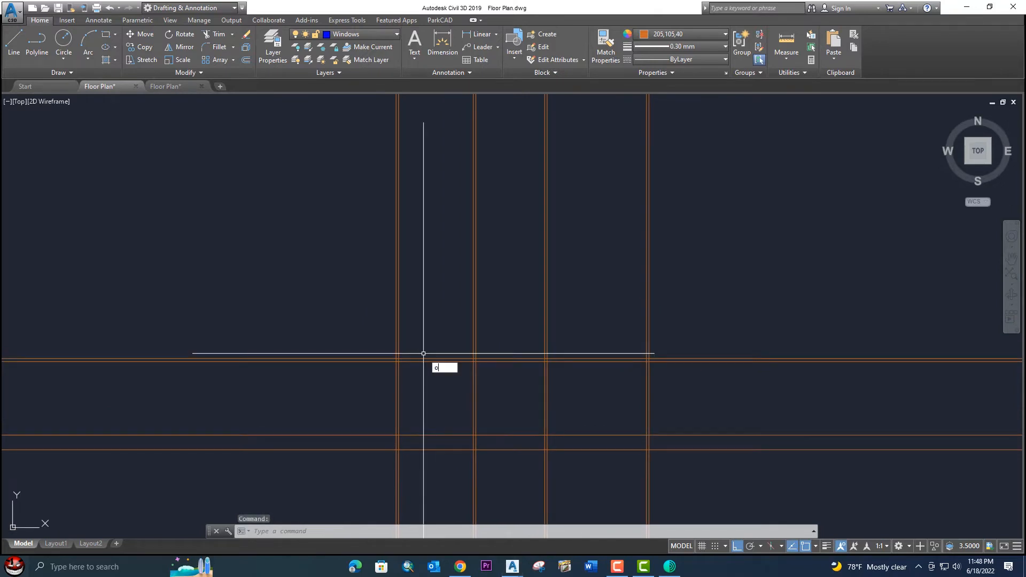
pyautogui.press('Return')
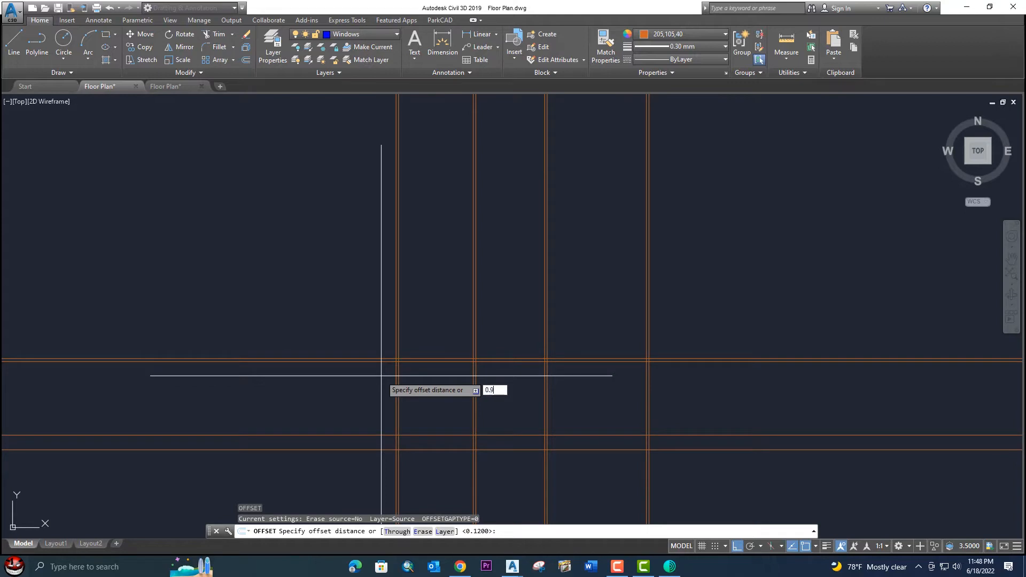
pyautogui.press('Return')
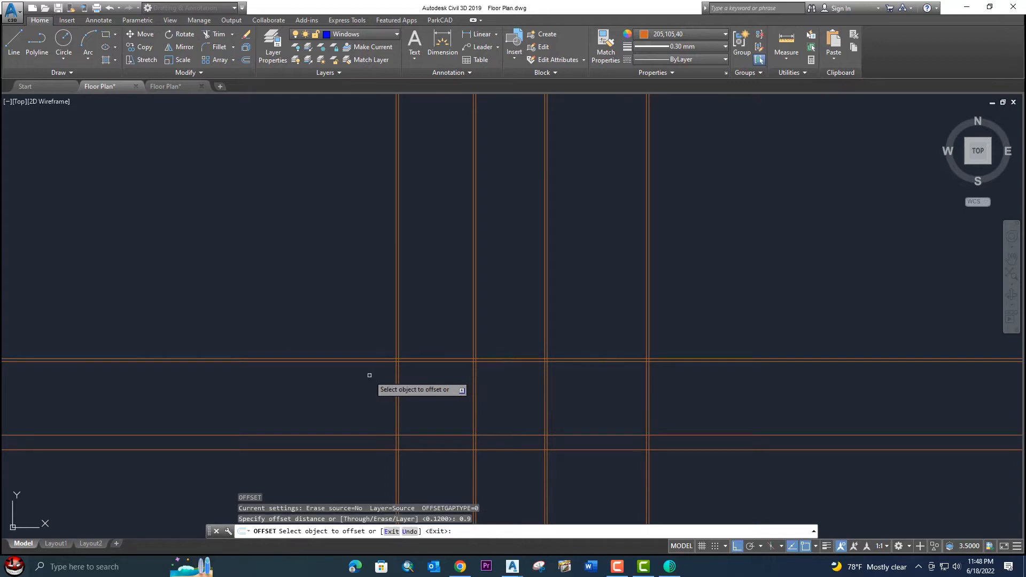
pyautogui.scroll(4, 357, 363)
pyautogui.click(370, 351)
pyautogui.click(373, 317)
pyautogui.scroll(-5, 377, 278)
pyautogui.moveTo(568, 286)
pyautogui.mouseDown(button='middle')
pyautogui.moveTo(658, 312)
pyautogui.moveTo(650, 322)
pyautogui.mouseUp(button='middle')
pyautogui.scroll(-2, 591, 301)
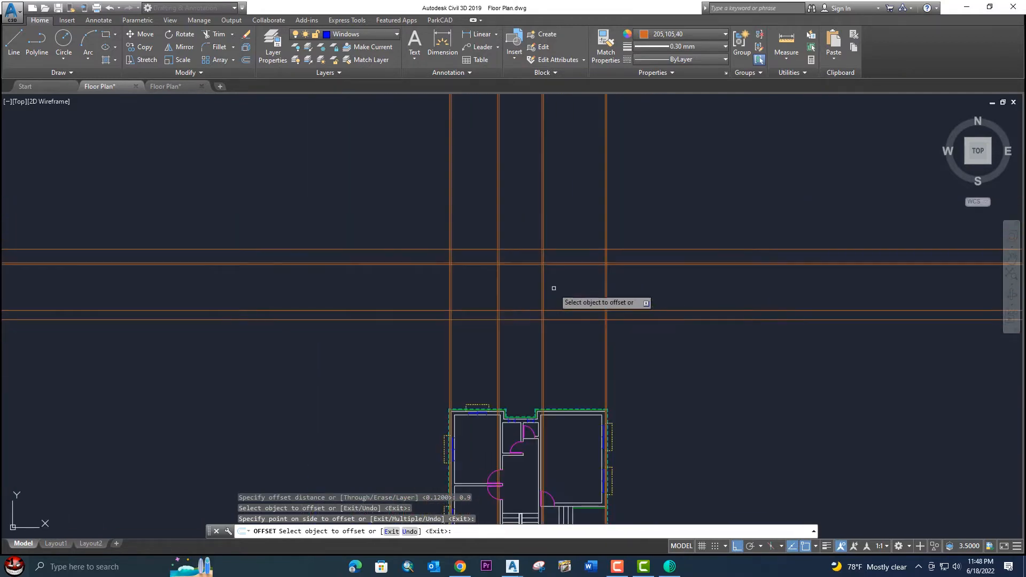
pyautogui.press('Escape')
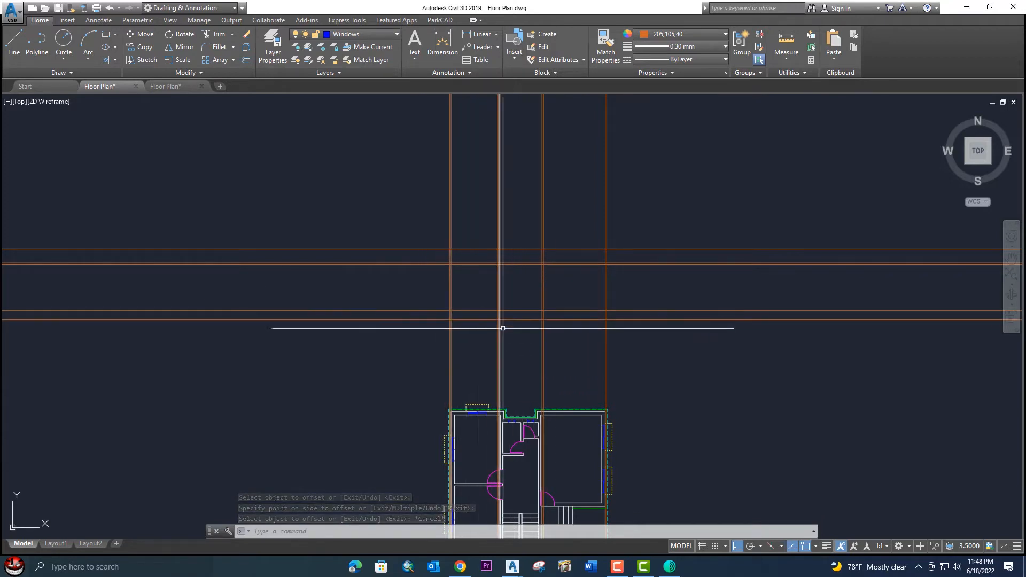
# Step: Make layer 0 current and set the object color to ByLayer
pyautogui.click(706, 36)
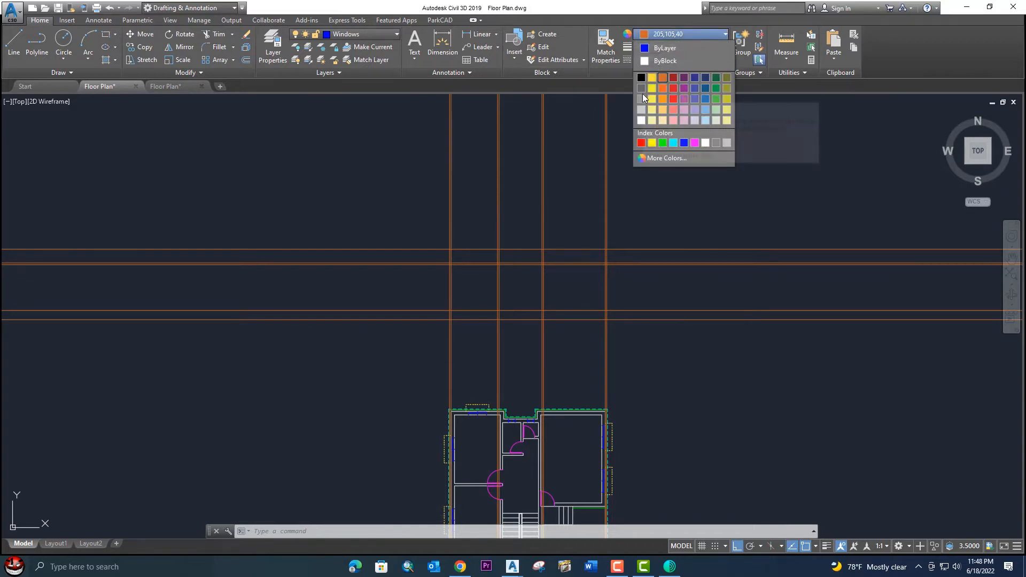
pyautogui.click(361, 34)
pyautogui.click(358, 34)
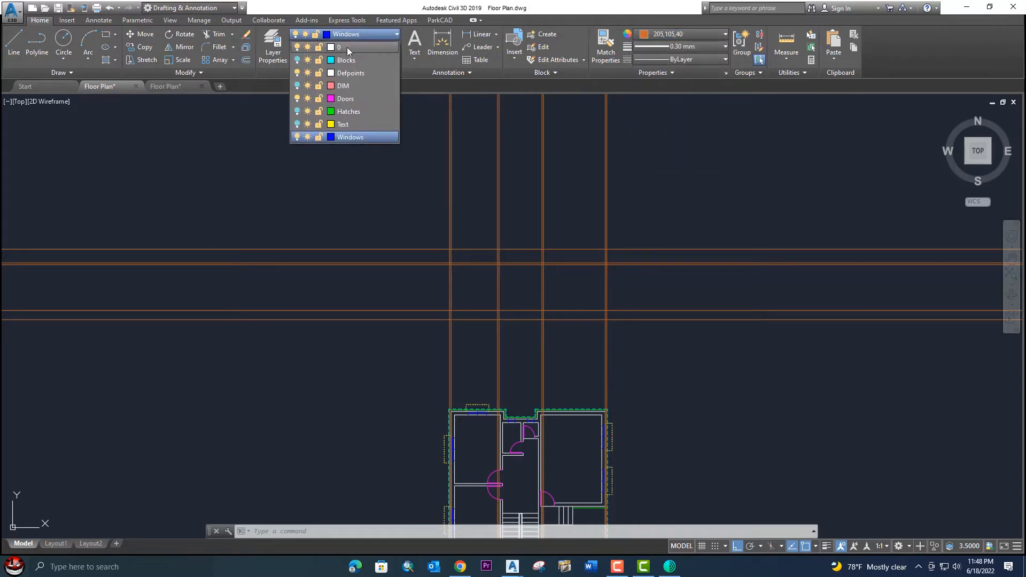
pyautogui.click(347, 48)
pyautogui.click(690, 35)
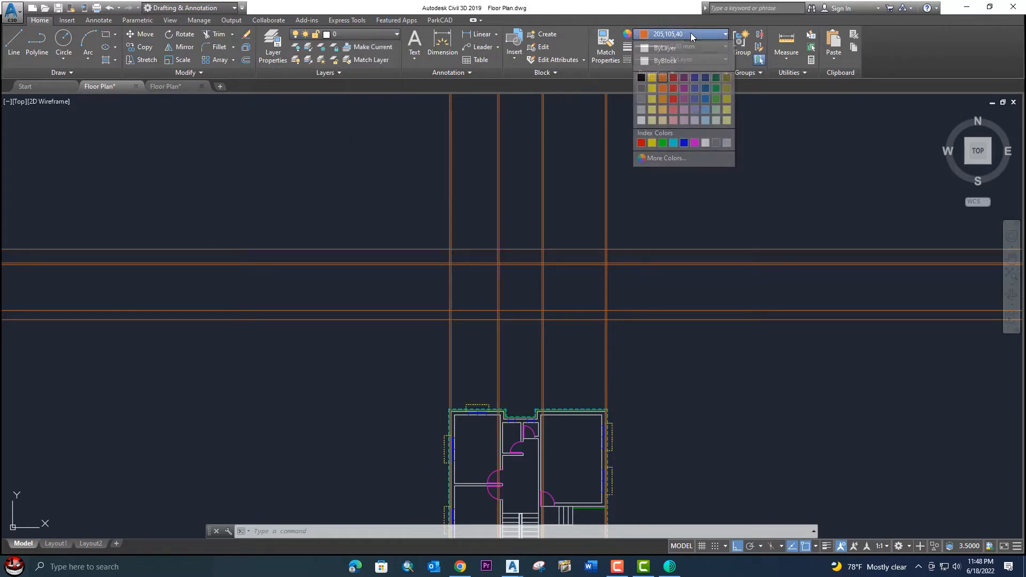
pyautogui.click(665, 48)
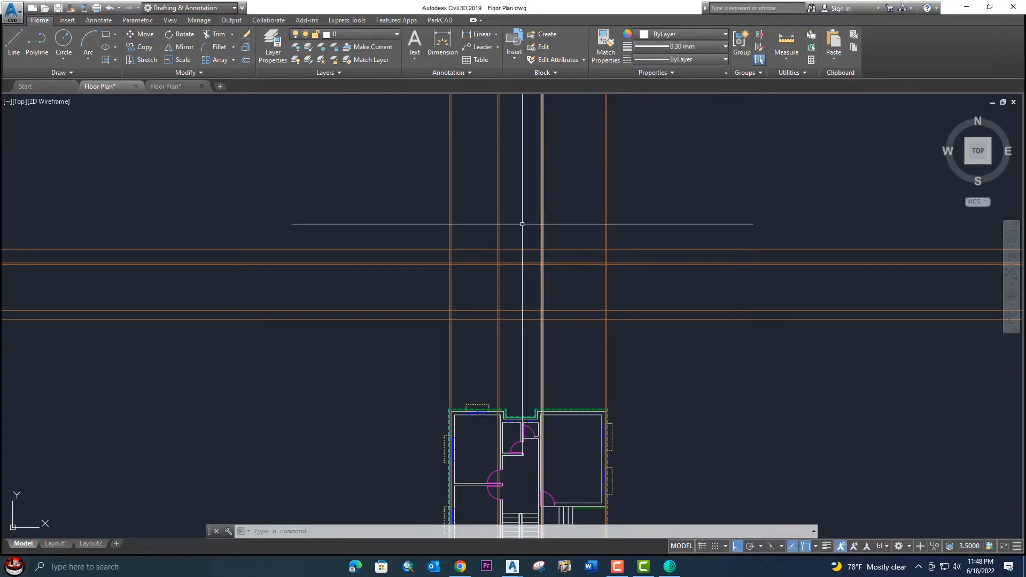
# Step: Start the Line command and examine which plan edges the projected vertical lines follow at the front left corner and the stair block's left side
pyautogui.write('l')
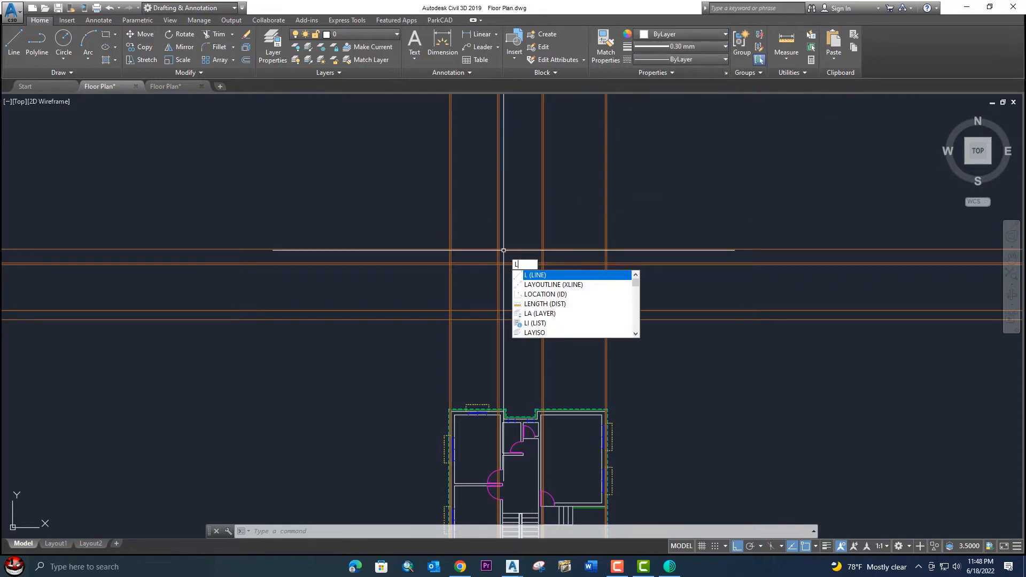
pyautogui.press('Return')
pyautogui.scroll(-3, 452, 333)
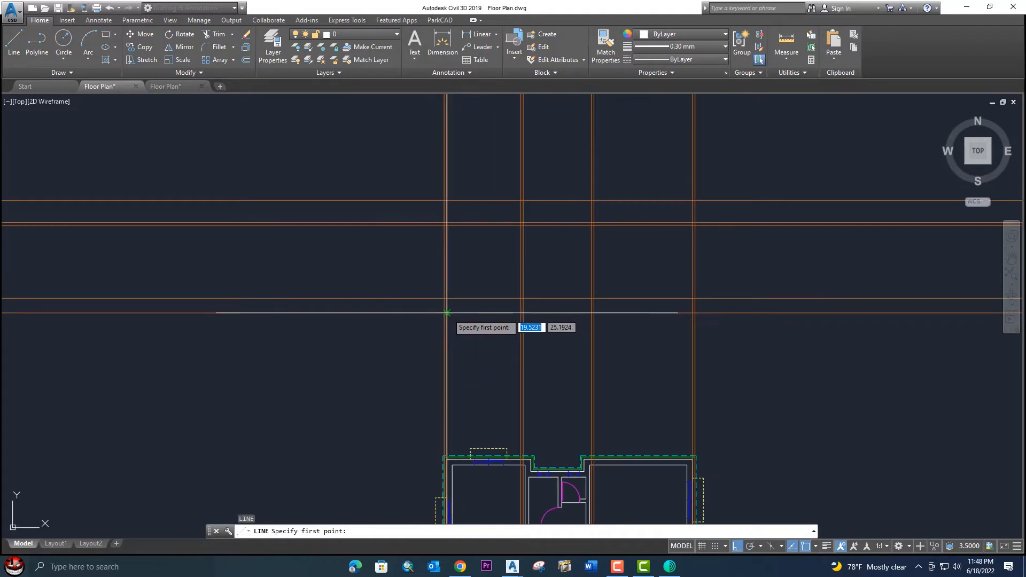
pyautogui.scroll(10, 417, 286)
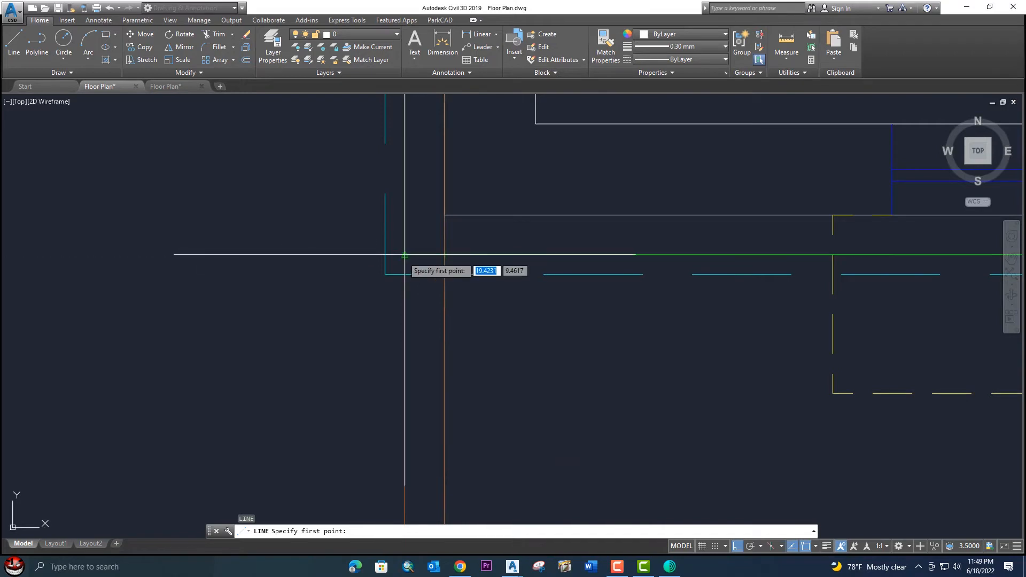
pyautogui.scroll(-2, 542, 274)
pyautogui.moveTo(543, 276); pyautogui.dragTo(270, 311, button='middle')
pyautogui.scroll(-6, 333, 290)
pyautogui.moveTo(456, 293); pyautogui.dragTo(364, 304, button='middle')
pyautogui.scroll(6, 364, 304)
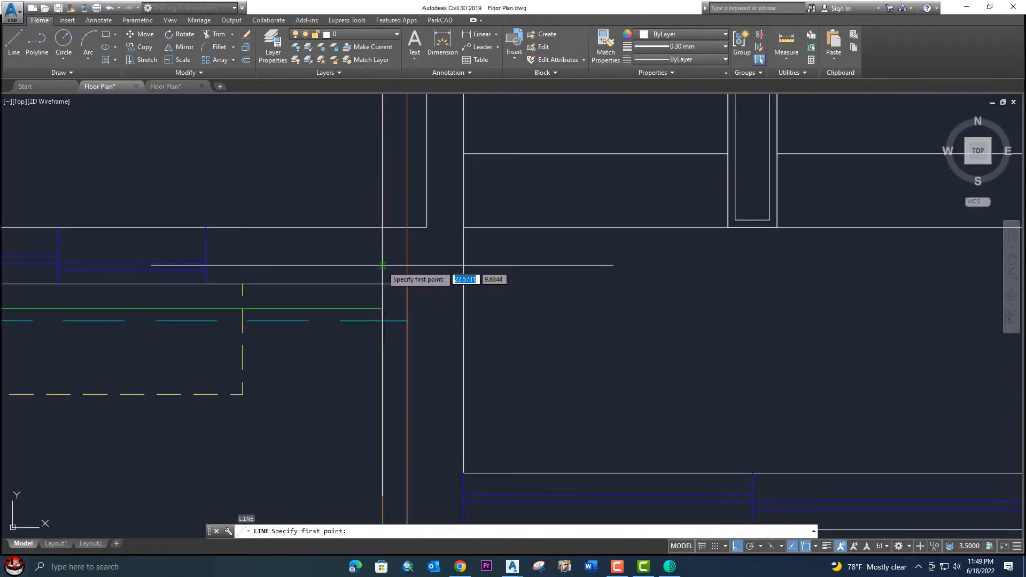
pyautogui.scroll(-3, 382, 308)
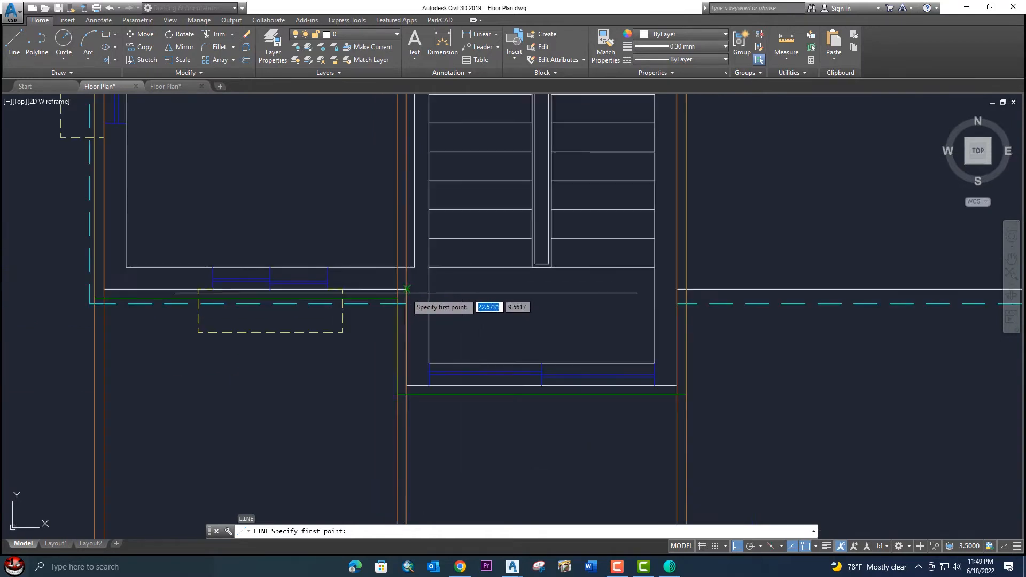
# Step: Examine the projected vertical lines at the stair block's right side and the plan's right end, and their crossings with the level lines
pyautogui.moveTo(546, 390); pyautogui.dragTo(263, 390, button='middle')
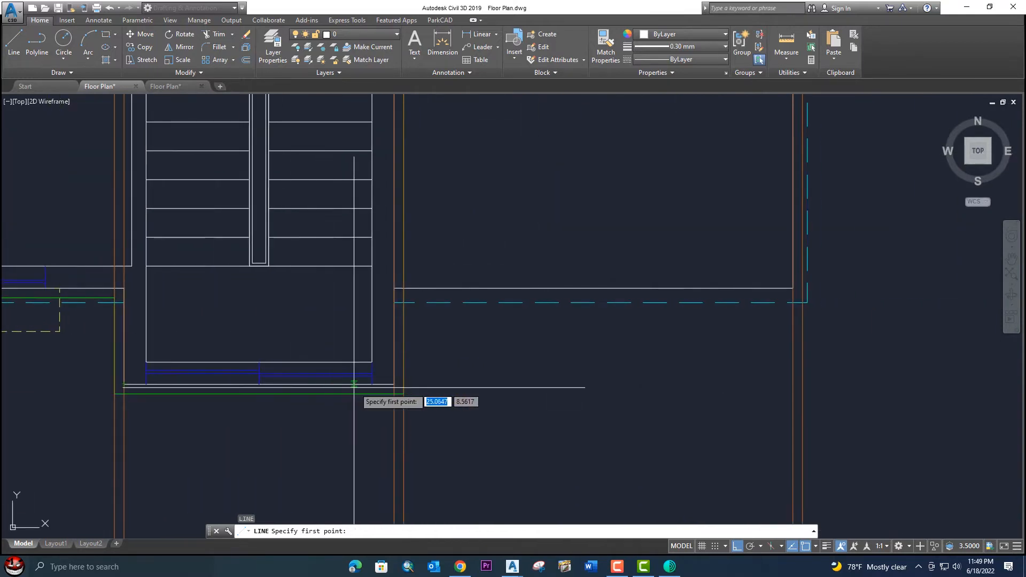
pyautogui.scroll(2, 416, 389)
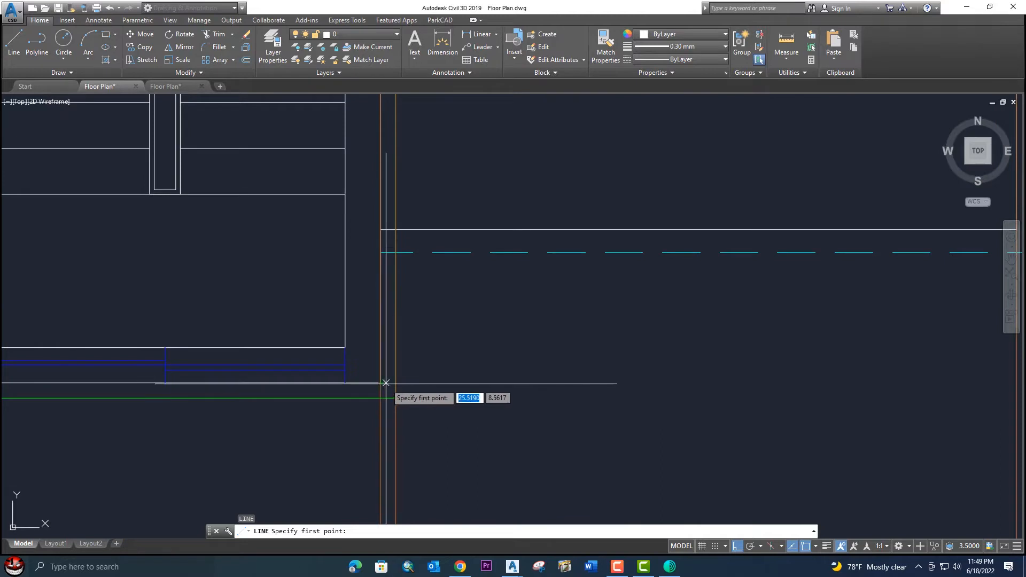
pyautogui.scroll(-3, 395, 279)
pyautogui.scroll(2, 484, 340)
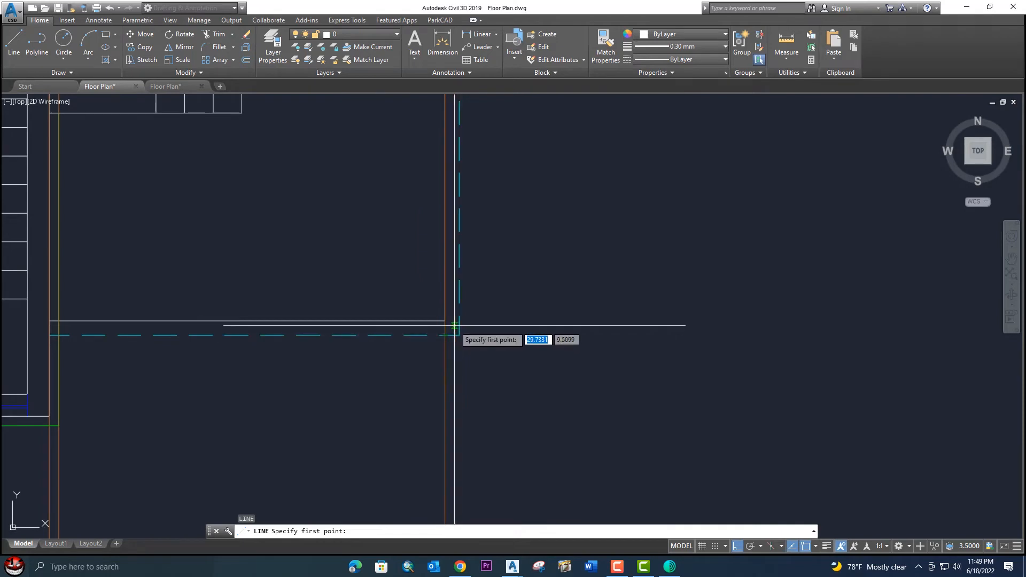
pyautogui.scroll(-3, 458, 320)
pyautogui.scroll(3, 460, 310)
pyautogui.moveTo(442, 332)
pyautogui.mouseDown(button='middle')
pyautogui.moveTo(460, 369)
pyautogui.moveTo(395, 323)
pyautogui.mouseUp(button='middle')
pyautogui.scroll(4, 363, 312)
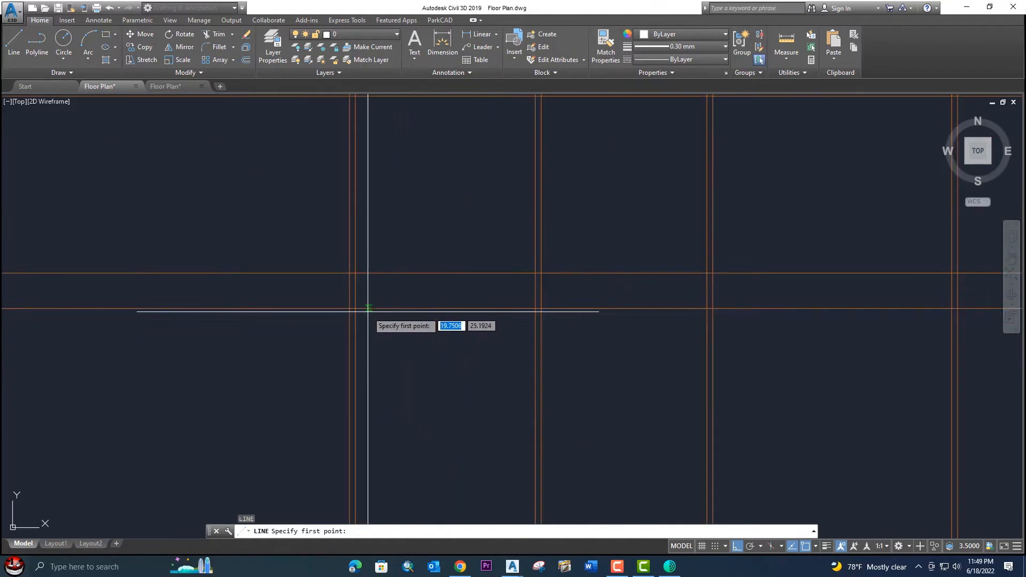
pyautogui.scroll(-4, 351, 273)
pyautogui.moveTo(368, 306)
pyautogui.mouseDown(button='middle')
pyautogui.moveTo(321, 310)
pyautogui.moveTo(301, 249)
pyautogui.mouseUp(button='middle')
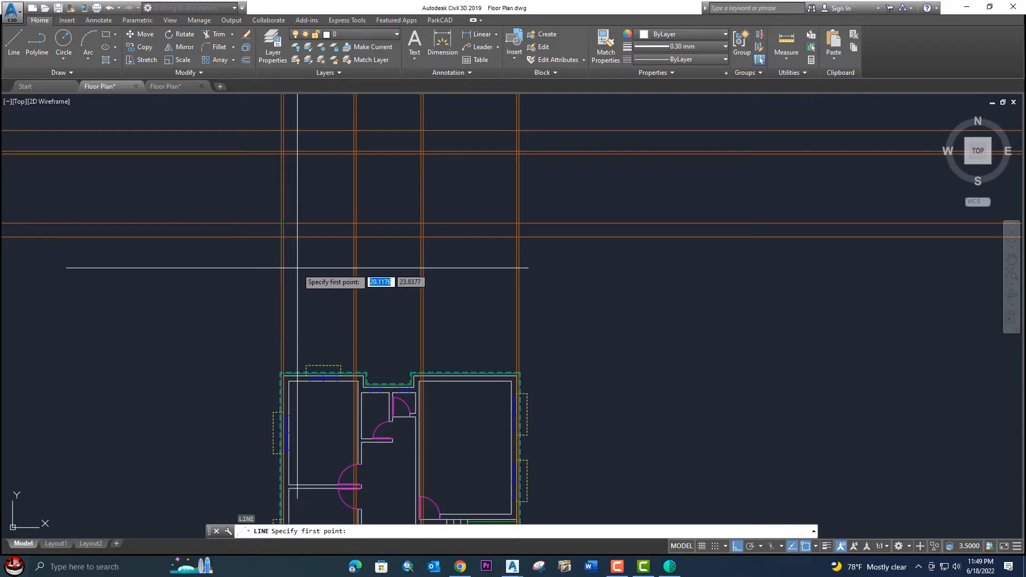
pyautogui.scroll(-4, 320, 262)
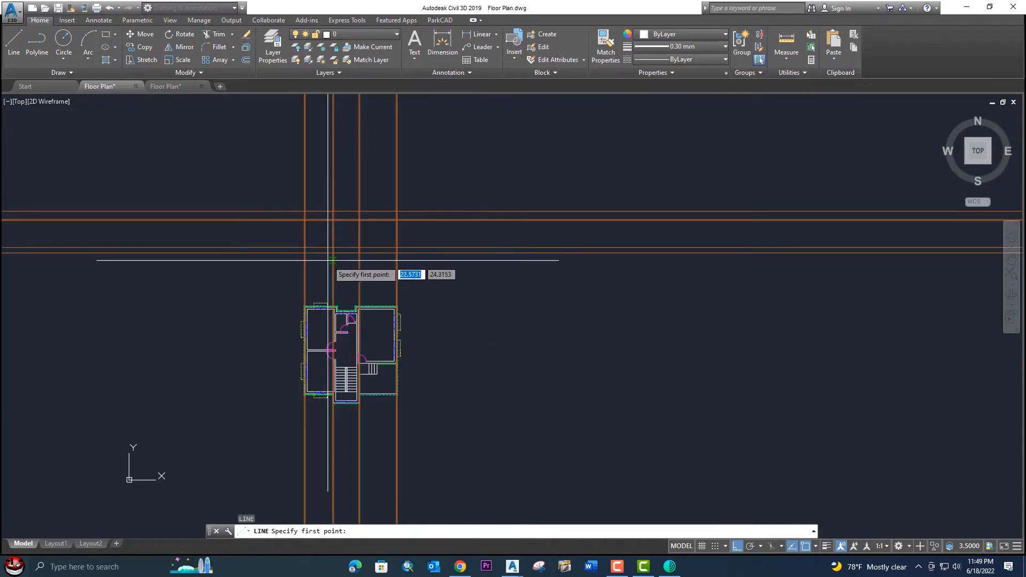
pyautogui.moveTo(327, 261); pyautogui.dragTo(353, 286, button='middle')
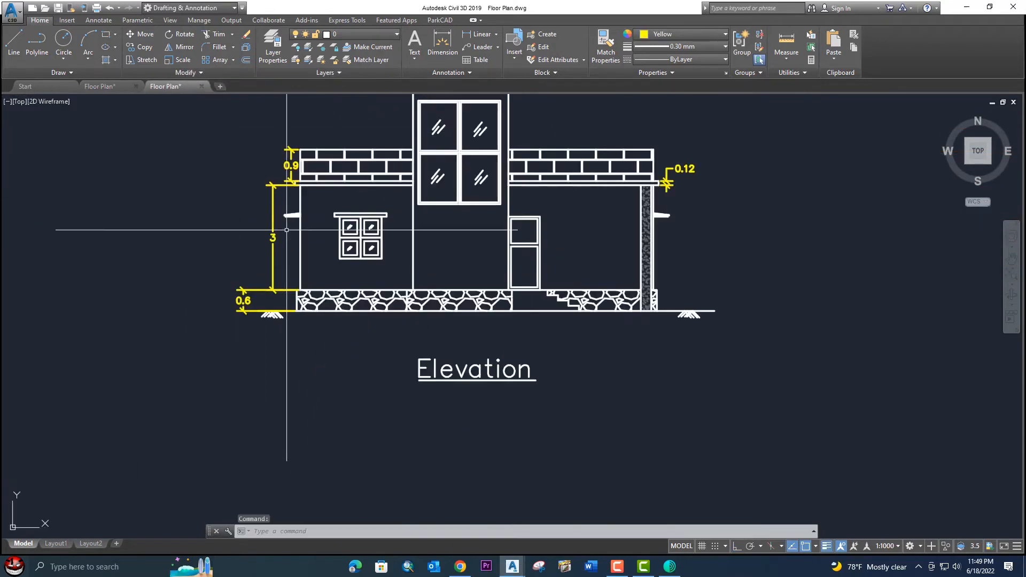
# Step: Switch to the reference Floor Plan drawing and compare the elevation's stone plinth edges with the front of the ground floor plan
pyautogui.scroll(5, 277, 268)
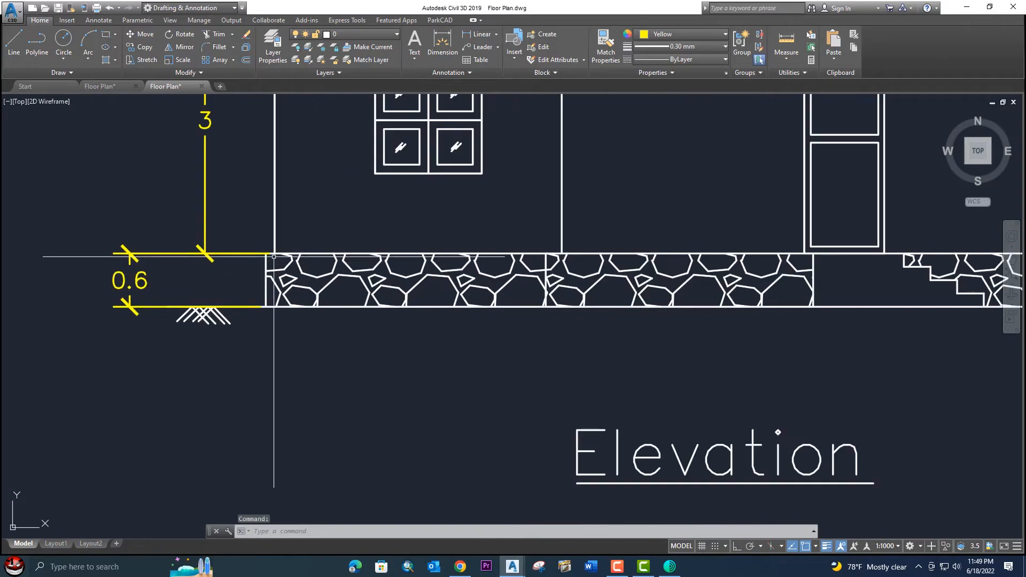
pyautogui.scroll(-2, 274, 257)
pyautogui.moveTo(332, 267); pyautogui.dragTo(218, 295, button='middle')
pyautogui.scroll(2, 486, 296)
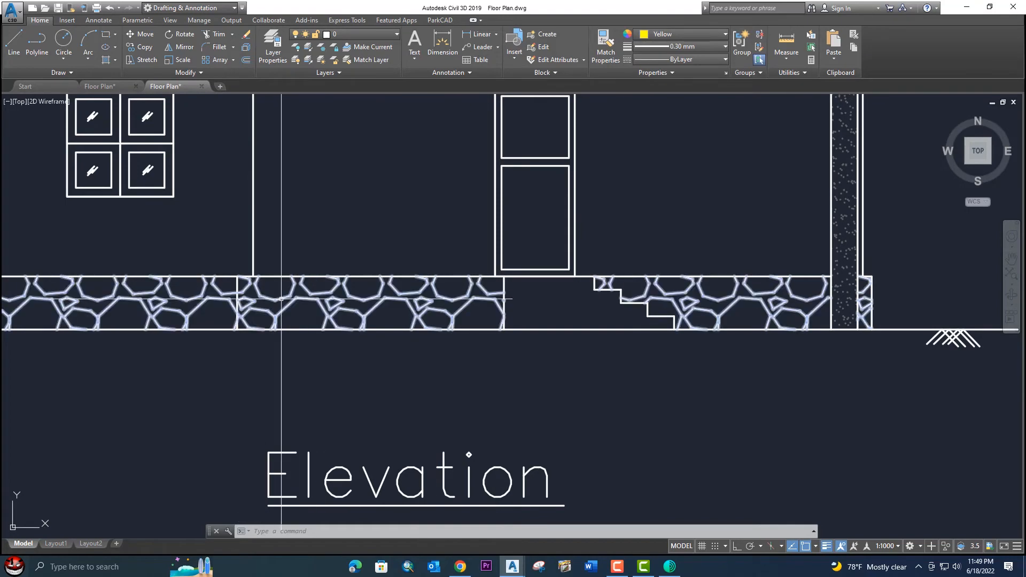
pyautogui.scroll(-8, 321, 321)
pyautogui.moveTo(354, 362); pyautogui.dragTo(387, 285, button='middle')
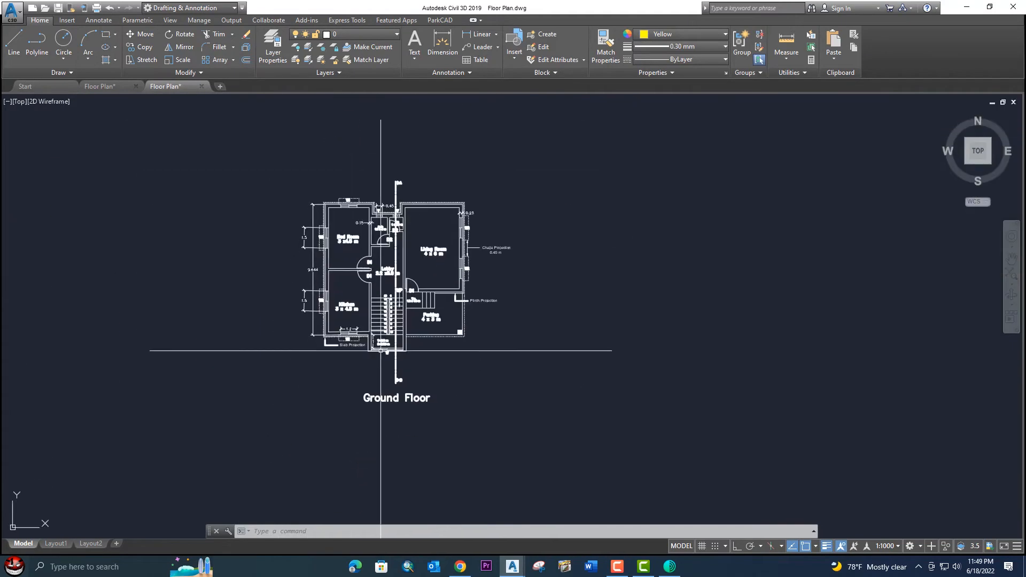
pyautogui.scroll(8, 384, 357)
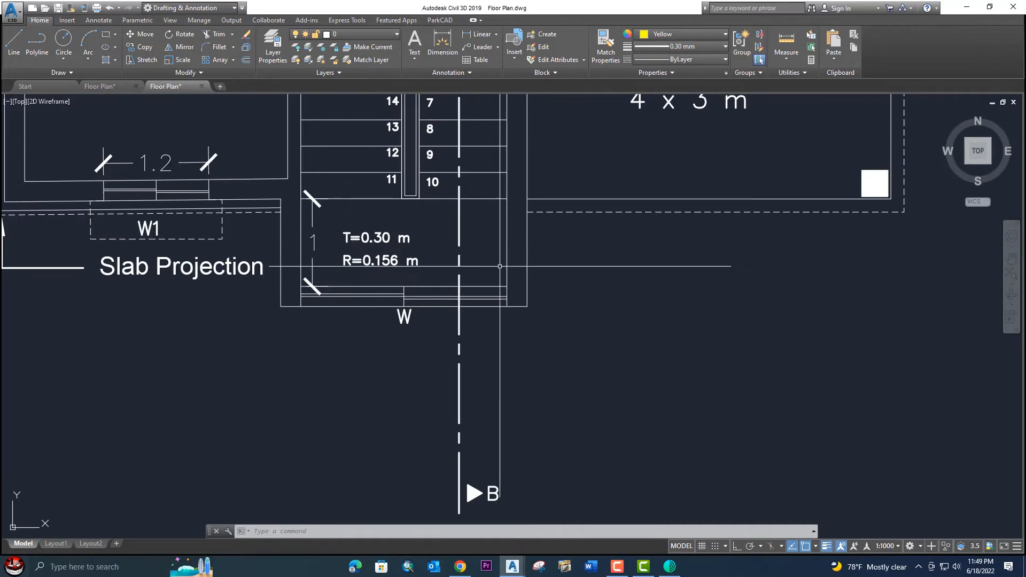
pyautogui.scroll(-2, 273, 170)
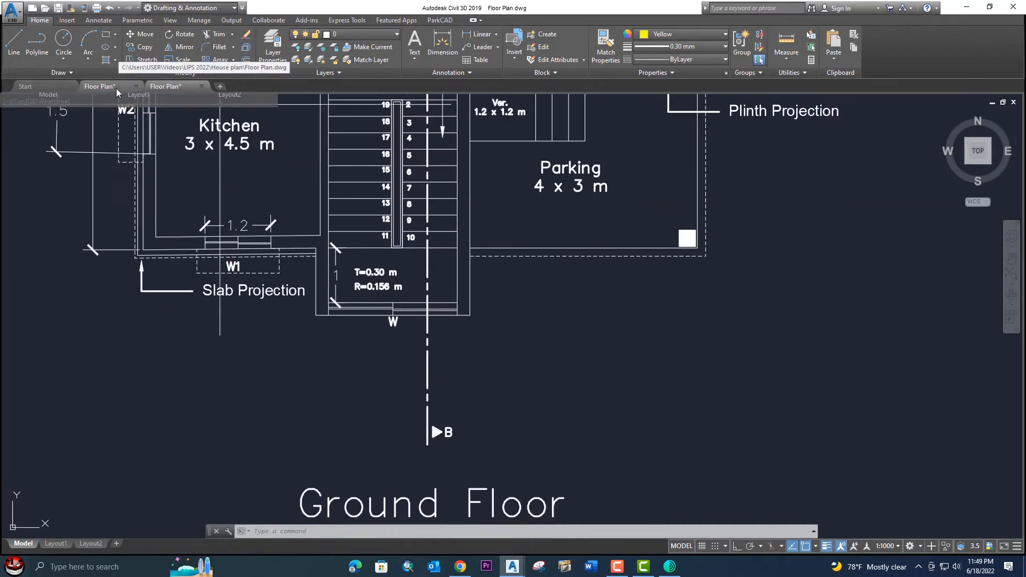
pyautogui.click(166, 87)
pyautogui.moveTo(410, 407); pyautogui.dragTo(411, 459, button='middle')
pyautogui.scroll(-2, 471, 420)
pyautogui.moveTo(471, 251); pyautogui.dragTo(500, 412, button='middle')
pyautogui.scroll(4, 470, 426)
pyautogui.scroll(4, 479, 417)
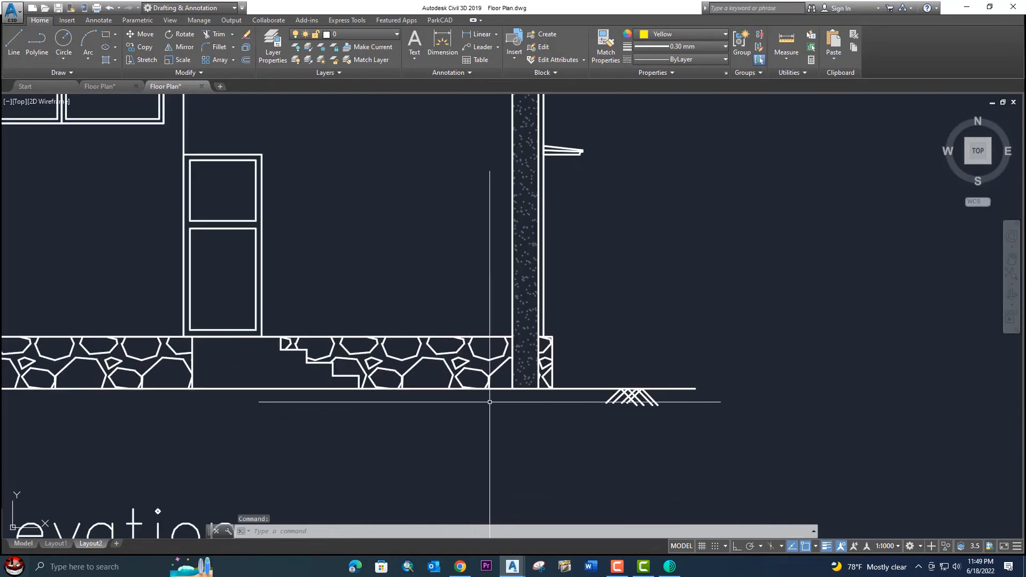
# Step: Return to the working drawing's model space and examine the plinth, wall and slab edges at the plan's front left corner
pyautogui.scroll(-4, 487, 367)
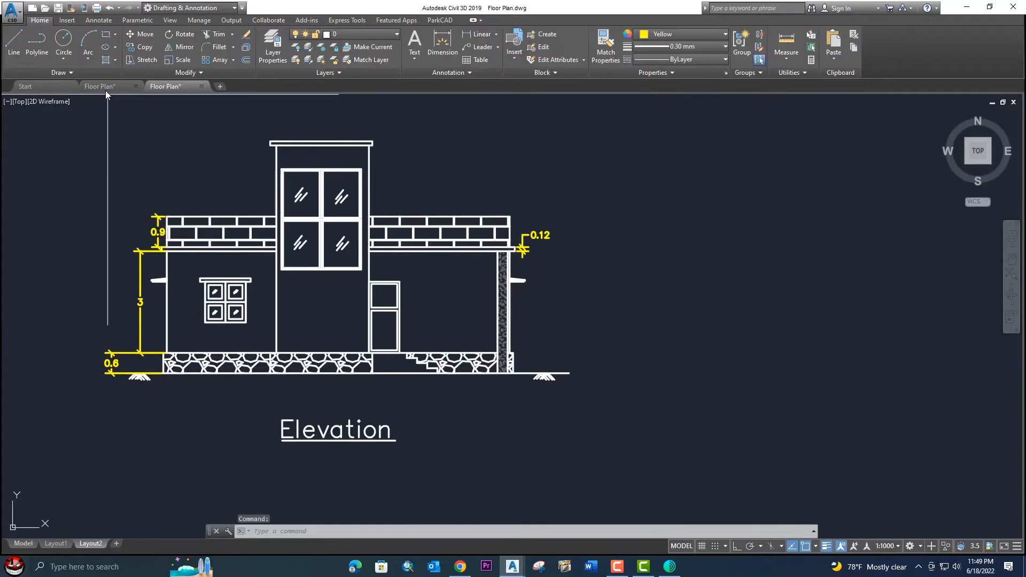
pyautogui.click(105, 88)
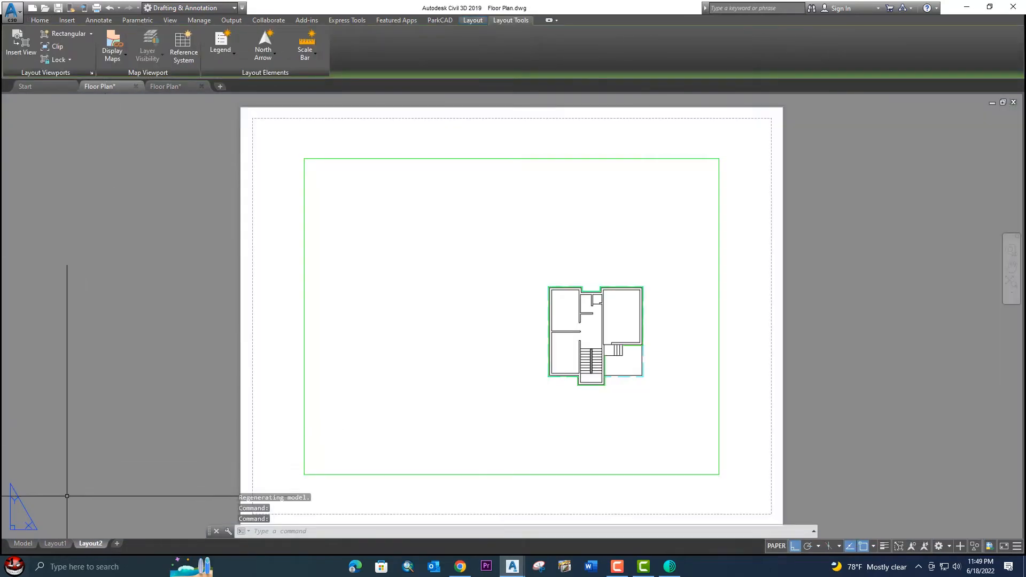
pyautogui.click(24, 544)
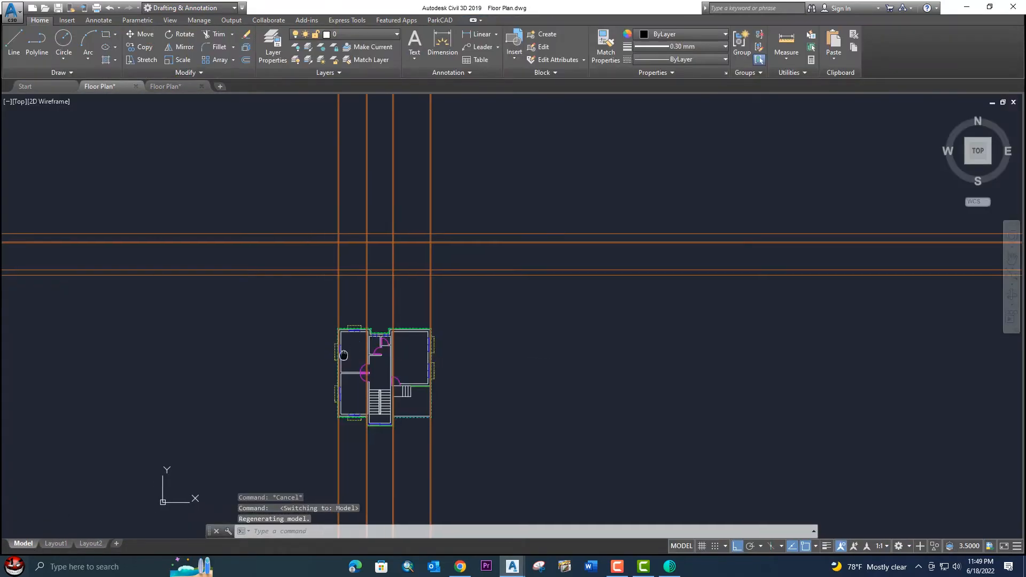
pyautogui.scroll(8, 375, 342)
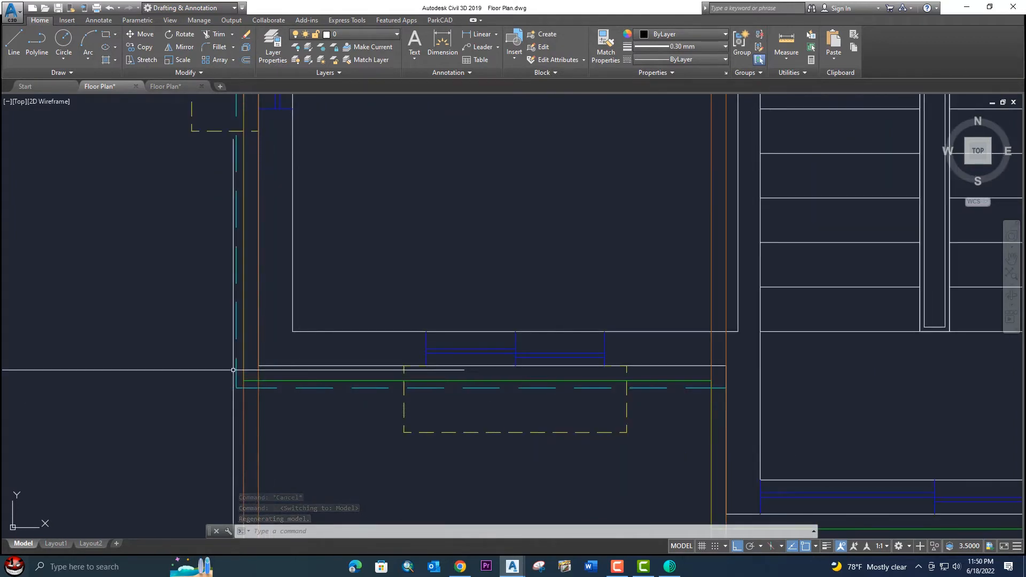
pyautogui.scroll(2, 263, 372)
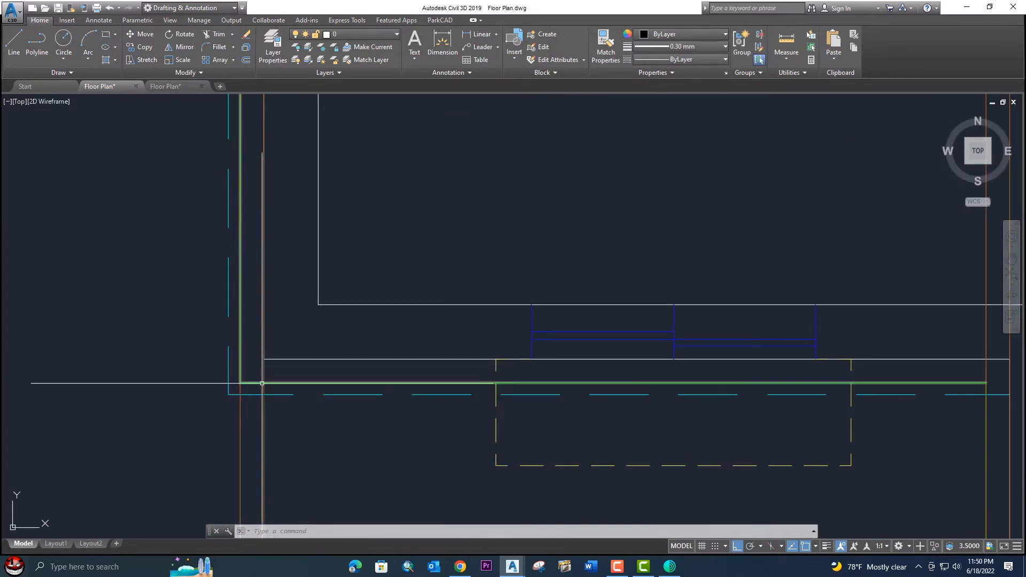
# Step: Start a rectangle at the elevation's construction lines and check the plinth's top left corner against the wall line in the reference elevation
pyautogui.scroll(-12, 256, 379)
pyautogui.moveTo(306, 309); pyautogui.dragTo(332, 515, button='middle')
pyautogui.scroll(8, 307, 315)
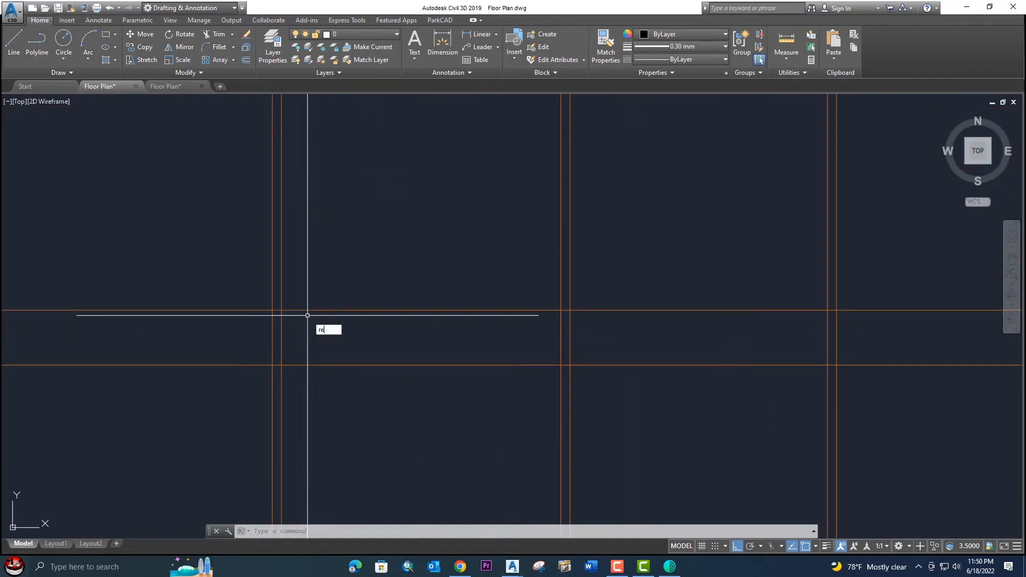
pyautogui.press('Return')
pyautogui.scroll(3, 283, 313)
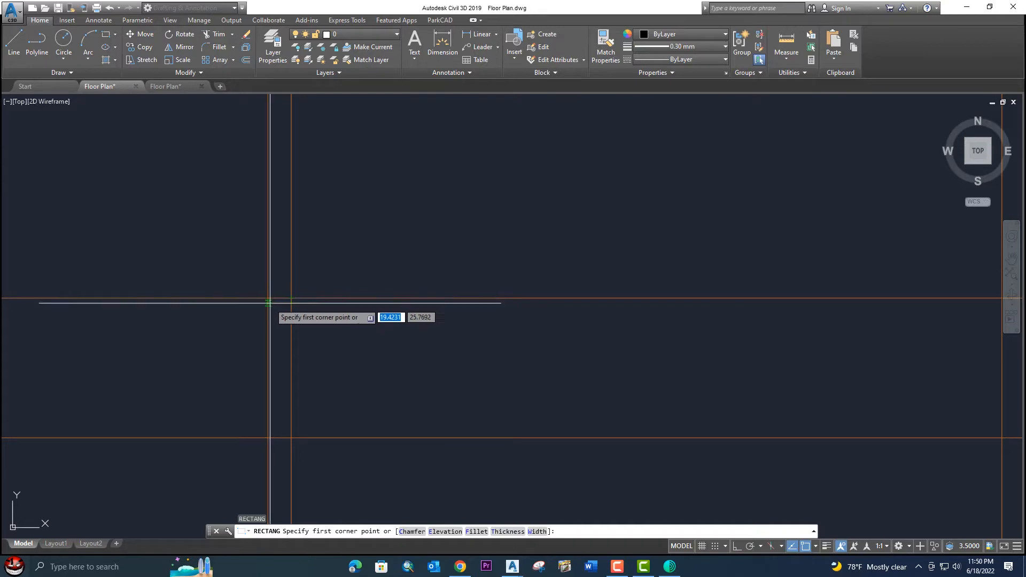
pyautogui.click(175, 90)
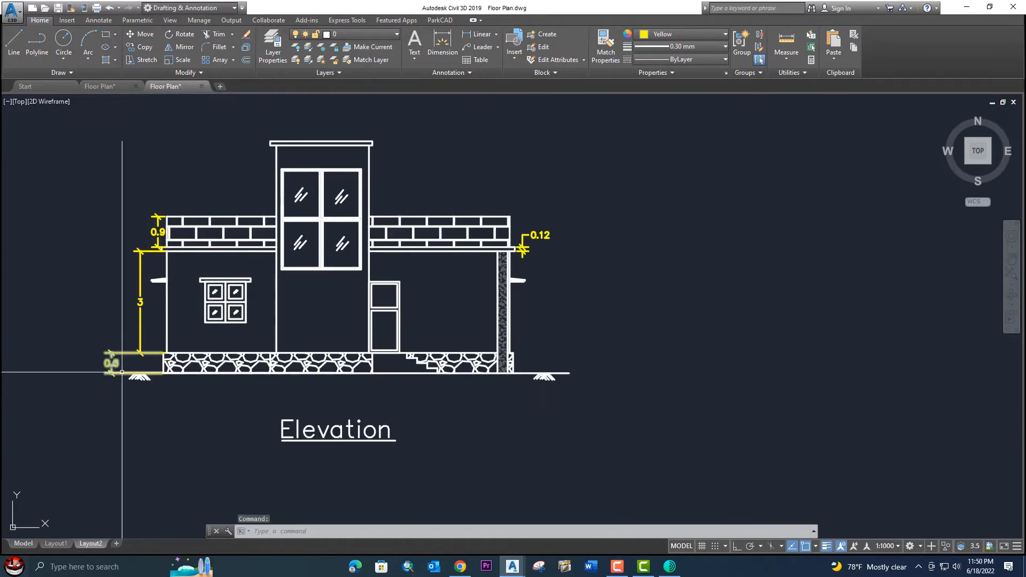
pyautogui.scroll(5, 122, 373)
pyautogui.scroll(4, 190, 317)
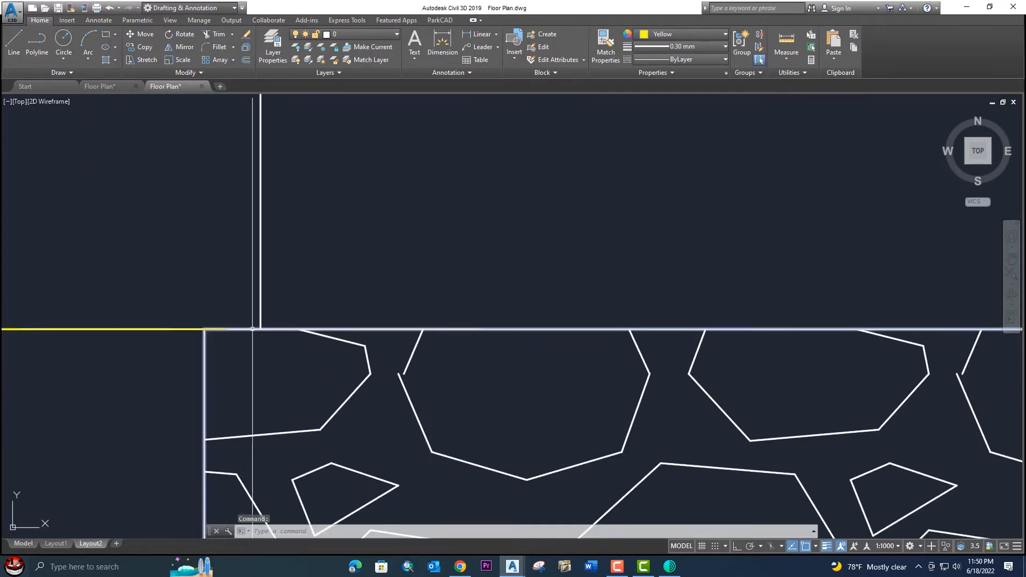
pyautogui.scroll(-4, 244, 329)
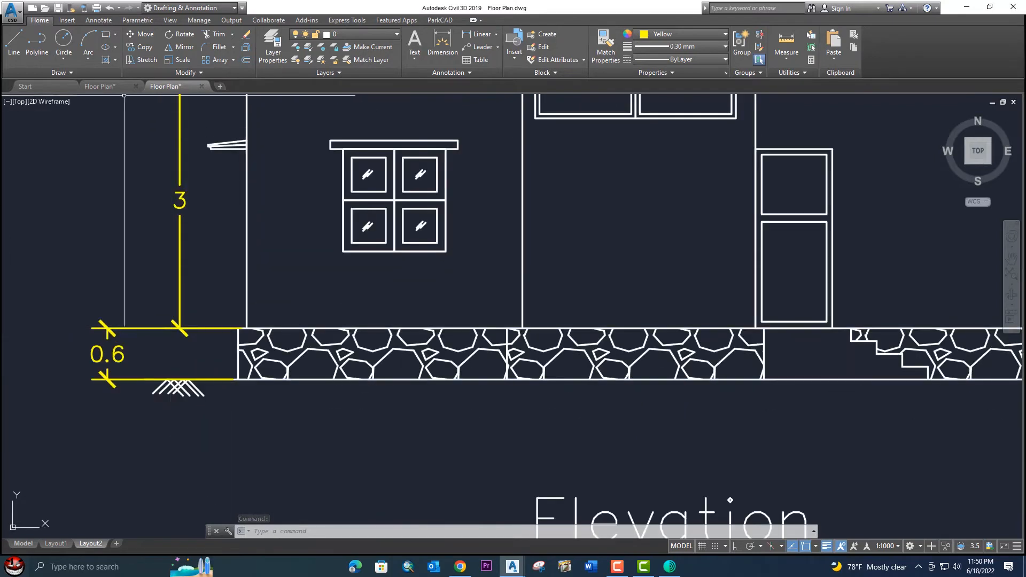
# Step: In the working drawing, draw the plinth rectangle between the outermost projected lines, about 10.31 m wide and 0.6 m high between the two lowest level lines
pyautogui.click(98, 87)
pyautogui.write('rec')
pyautogui.press('Return')
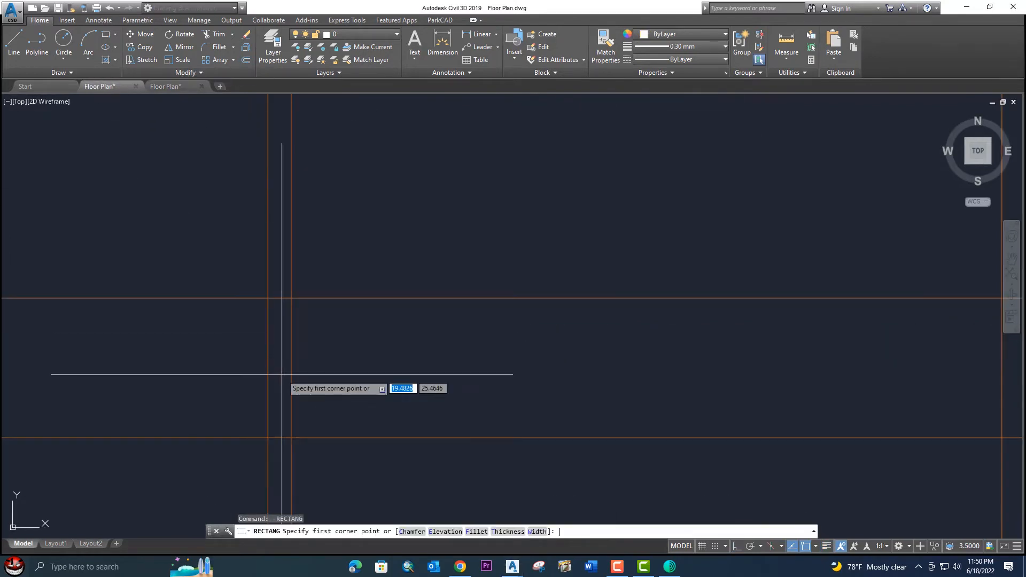
pyautogui.press('Return')
pyautogui.press('Return')
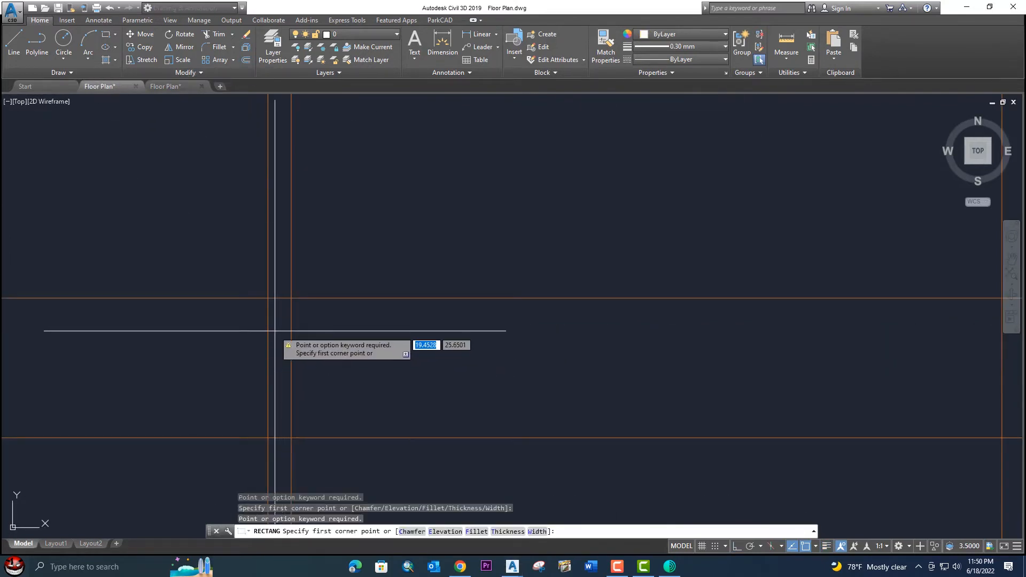
pyautogui.press('Escape')
pyautogui.press('Return')
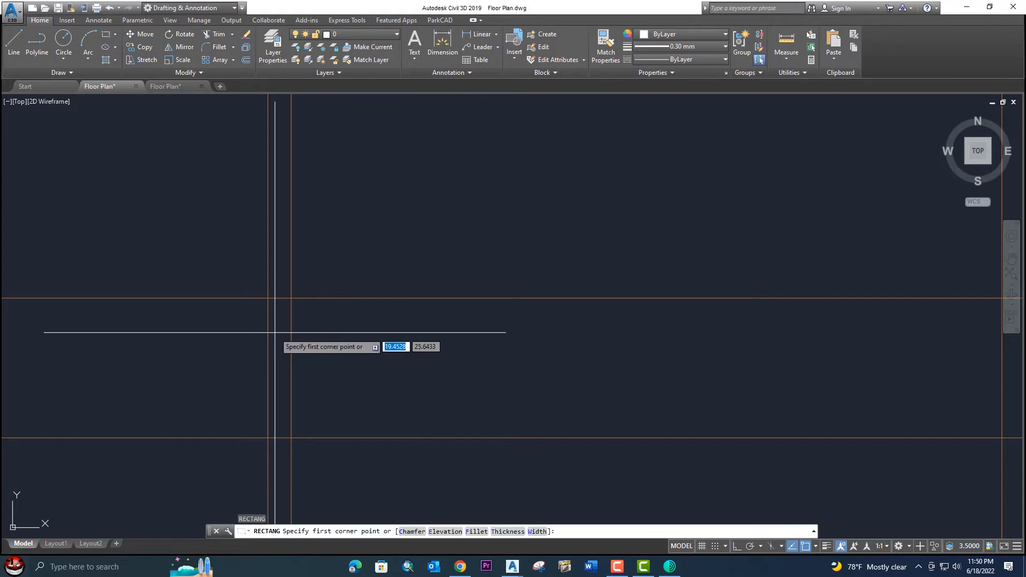
pyautogui.click(268, 297)
pyautogui.scroll(-5, 286, 366)
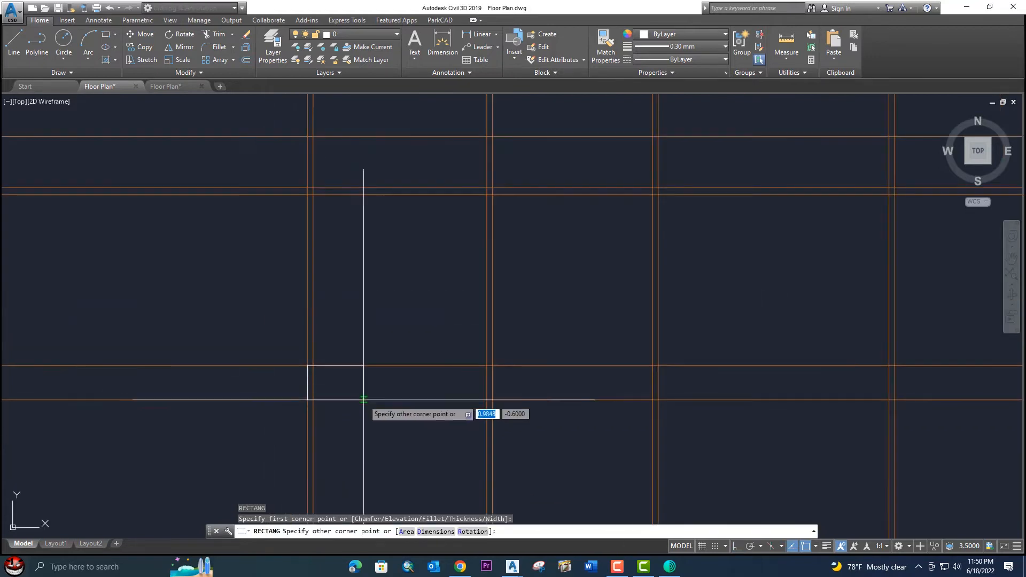
pyautogui.scroll(5, 627, 396)
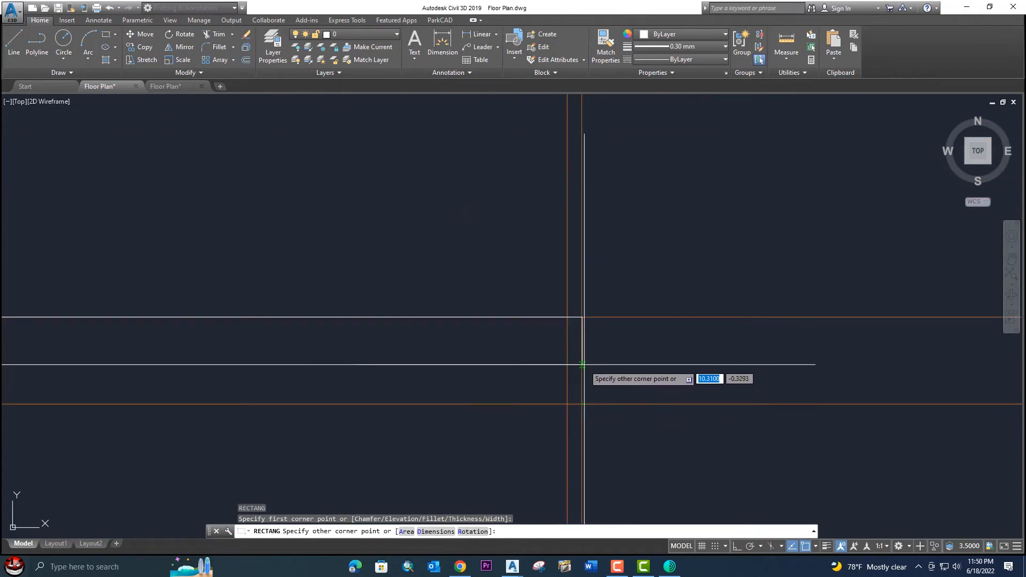
pyautogui.click(582, 405)
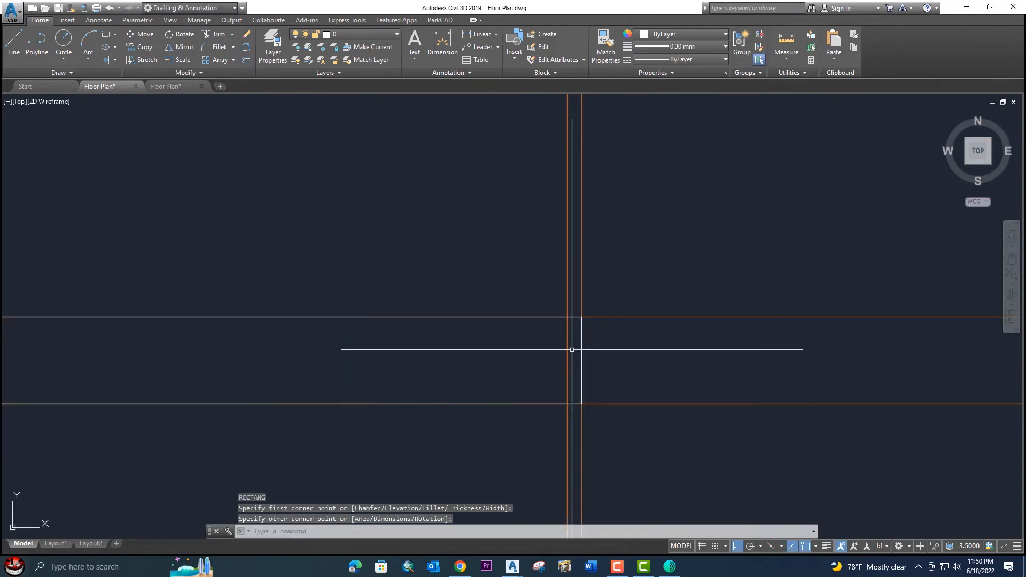
# Step: Examine the stair block's front edges on the plan and follow its projected plinth and wall lines to the elevation
pyautogui.scroll(-2, 575, 351)
pyautogui.moveTo(575, 351); pyautogui.dragTo(589, 380, button='middle')
pyautogui.scroll(-4, 588, 380)
pyautogui.moveTo(504, 387); pyautogui.dragTo(626, 350, button='middle')
pyautogui.scroll(-2, 424, 348)
pyautogui.moveTo(443, 161); pyautogui.dragTo(373, 327, button='middle')
pyautogui.scroll(4, 374, 327)
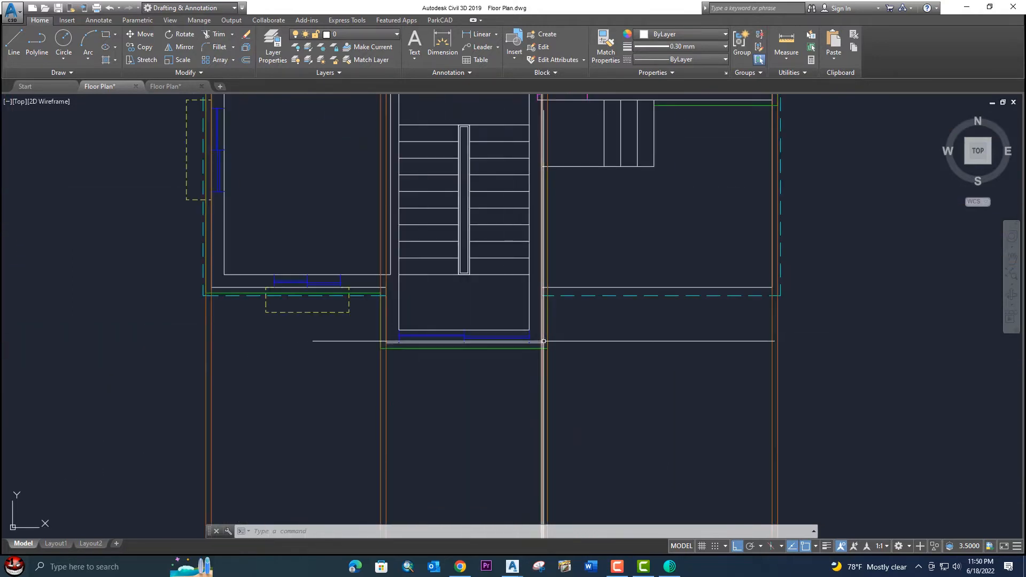
pyautogui.scroll(-6, 549, 299)
pyautogui.moveTo(549, 263); pyautogui.dragTo(552, 573, button='middle')
pyautogui.scroll(6, 537, 412)
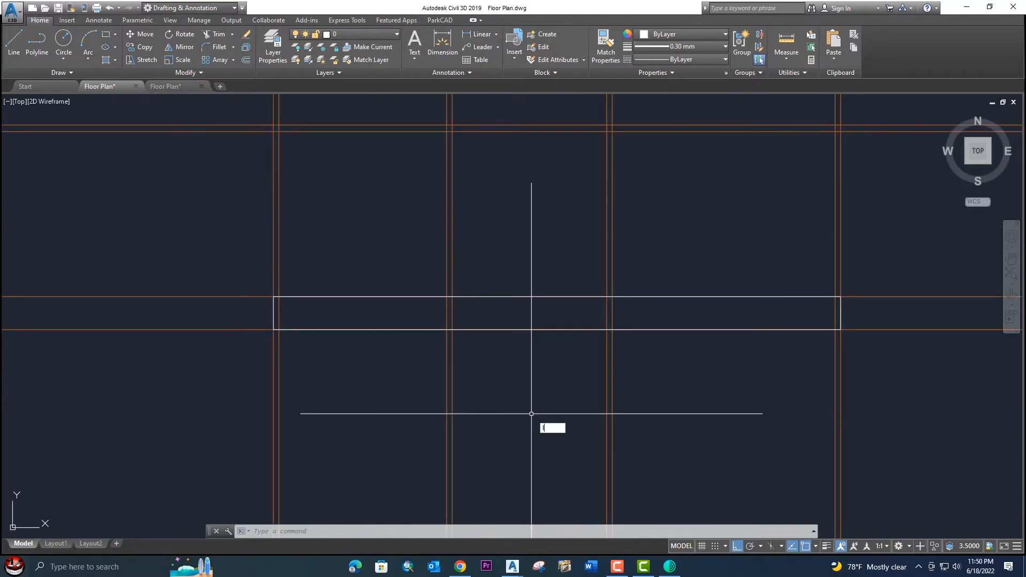
# Step: Draw a vertical line across the plinth's full height along the stair block's projected left plinth edge
pyautogui.press('Return')
pyautogui.scroll(4, 466, 291)
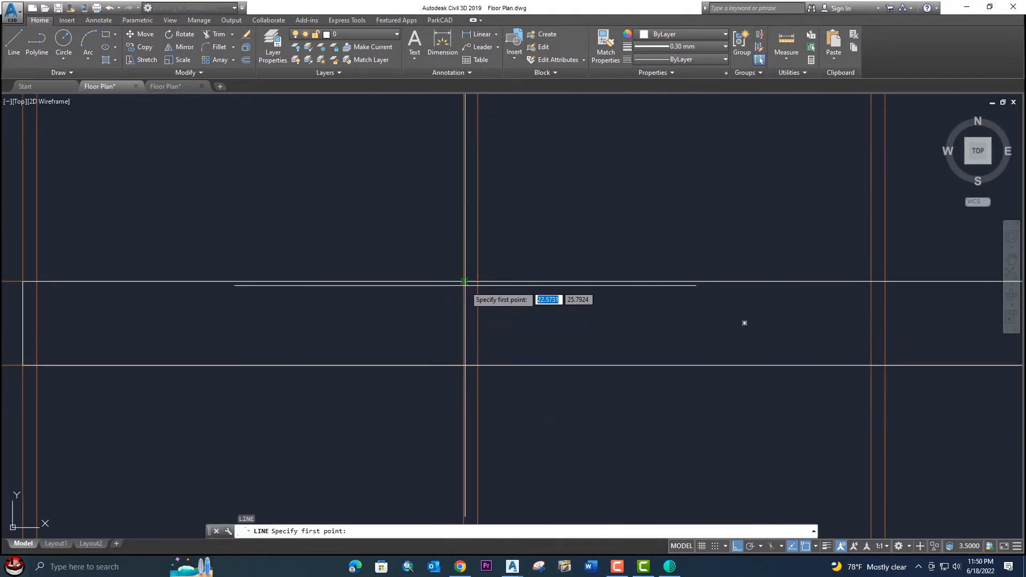
pyautogui.click(464, 366)
pyautogui.click(464, 366)
pyautogui.press('Return')
pyautogui.scroll(-4, 474, 367)
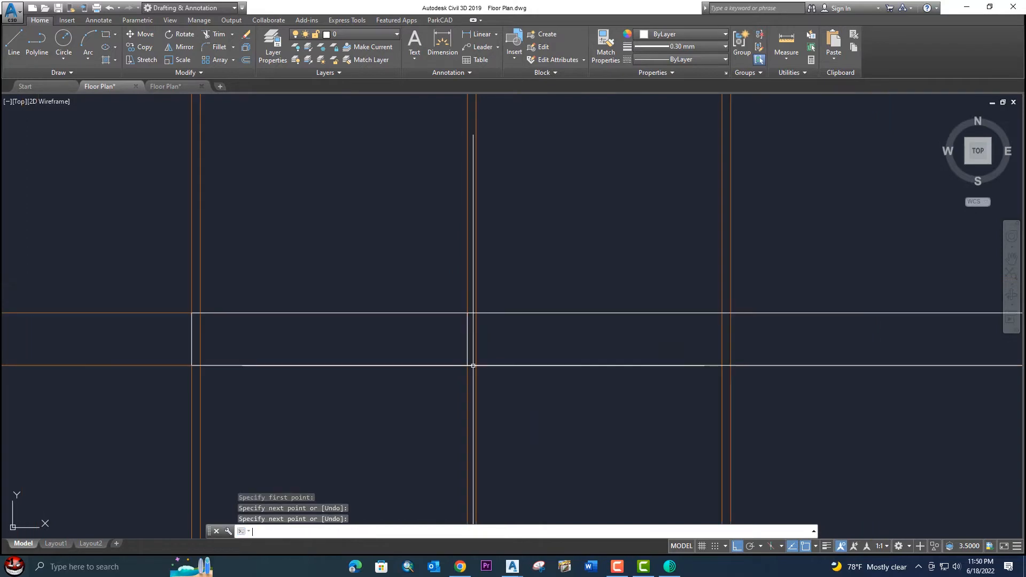
# Step: Draw a matching vertical line across the plinth's full height along the stair block's projected right plinth edge
pyautogui.moveTo(474, 367); pyautogui.dragTo(315, 395, button='middle')
pyautogui.scroll(2, 527, 357)
pyautogui.press('Return')
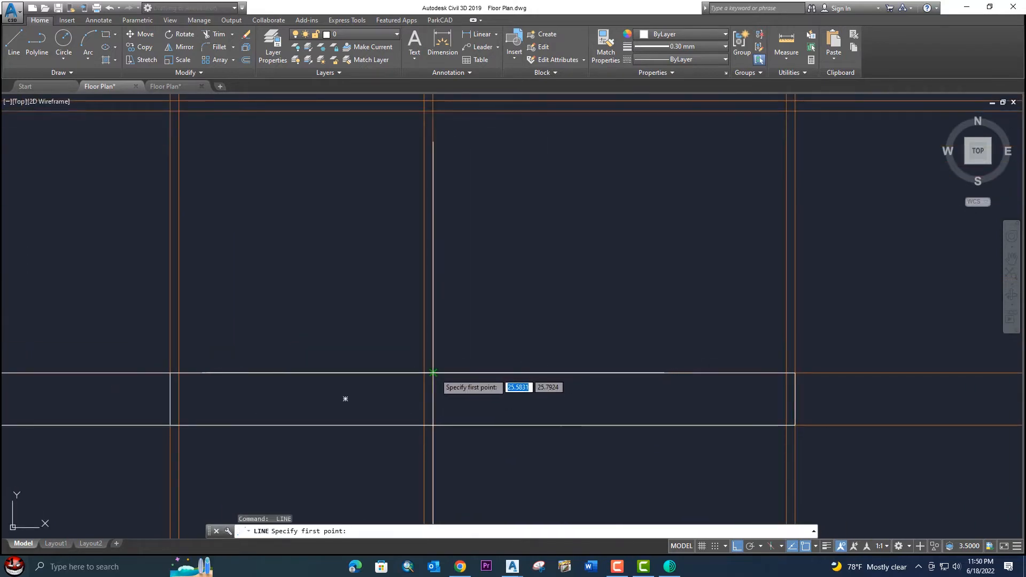
pyautogui.click(435, 428)
pyautogui.press('Return')
# Step: Thaw and turn on the Text layer to show the floor plan's annotations
pyautogui.scroll(-7, 436, 429)
pyautogui.moveTo(436, 429); pyautogui.dragTo(439, 129, button='middle')
pyautogui.scroll(4, 412, 411)
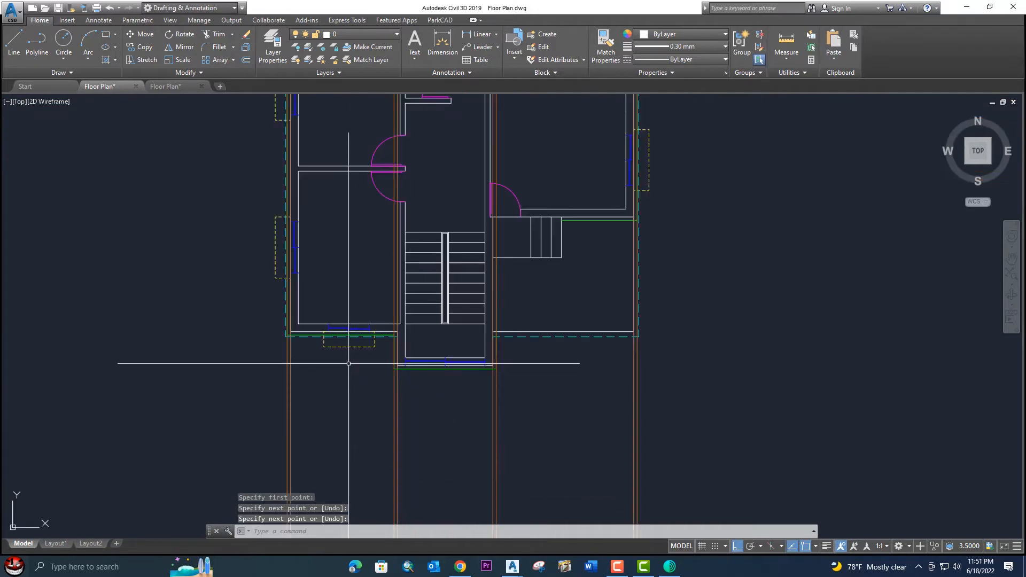
pyautogui.click(348, 37)
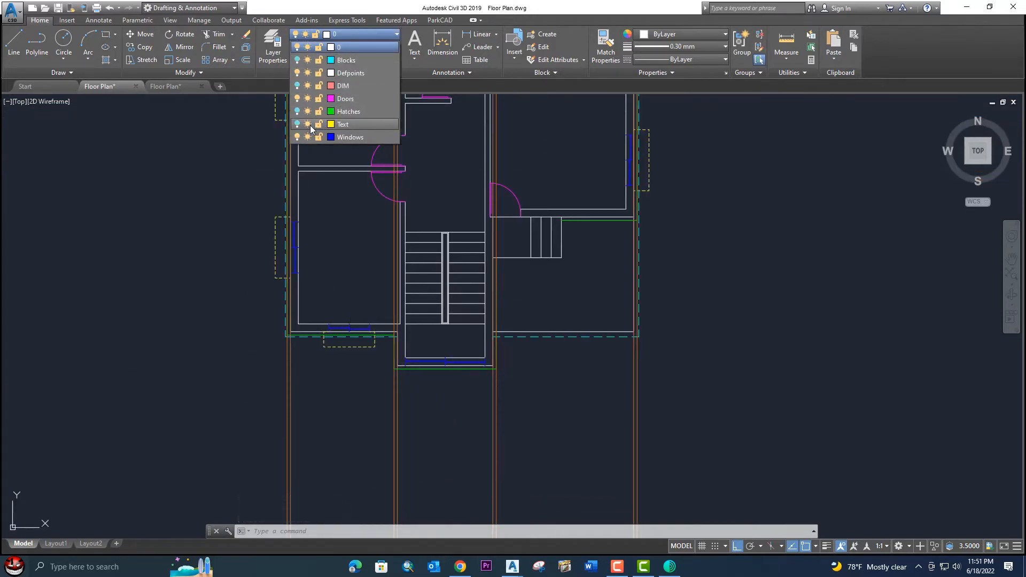
pyautogui.click(308, 125)
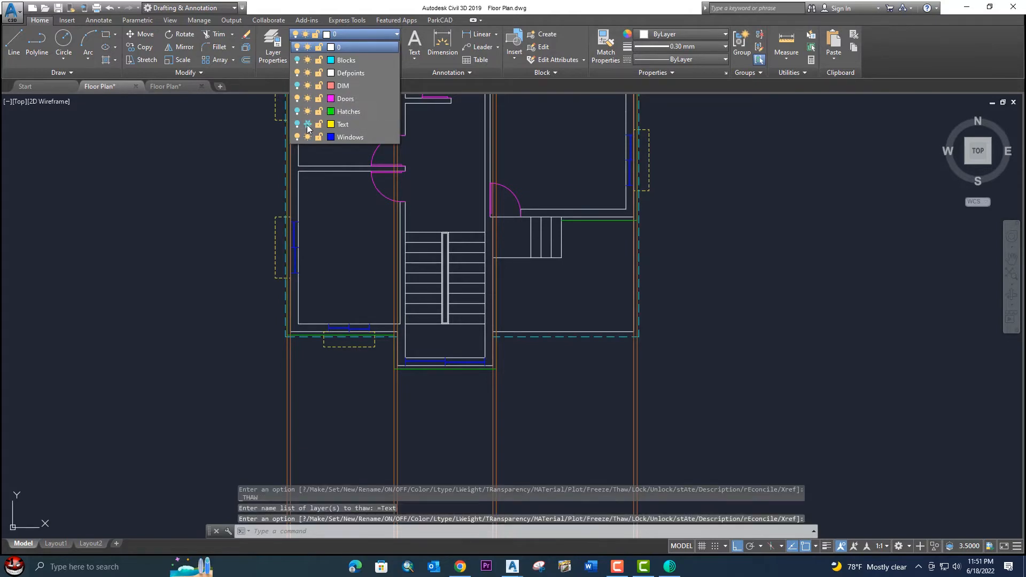
pyautogui.click(298, 125)
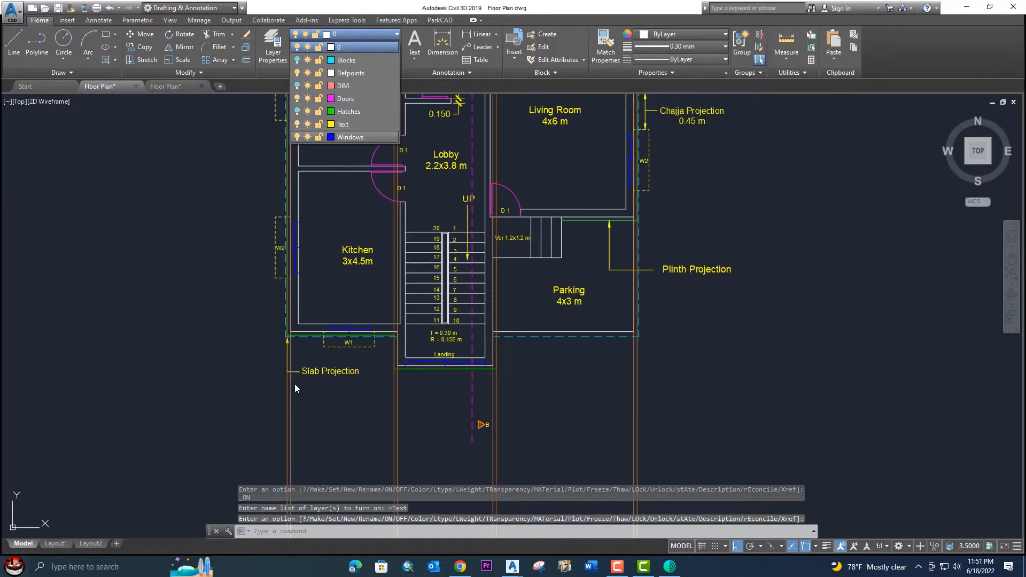
# Step: Examine the Slab Projection and Plinth Projection labels on the plan and turn the Text layer off
pyautogui.scroll(3, 280, 351)
pyautogui.scroll(-5, 294, 317)
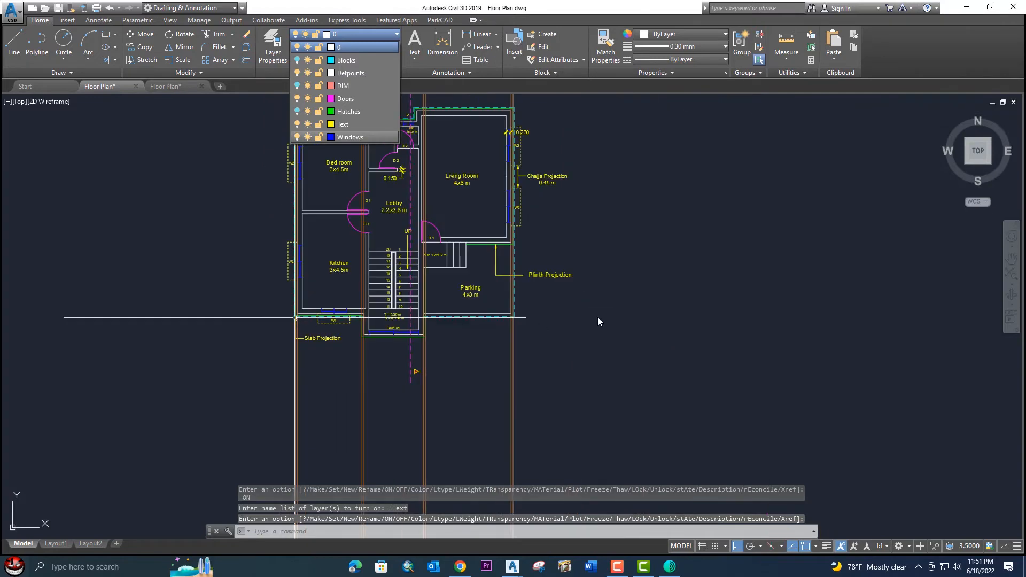
pyautogui.scroll(5, 509, 270)
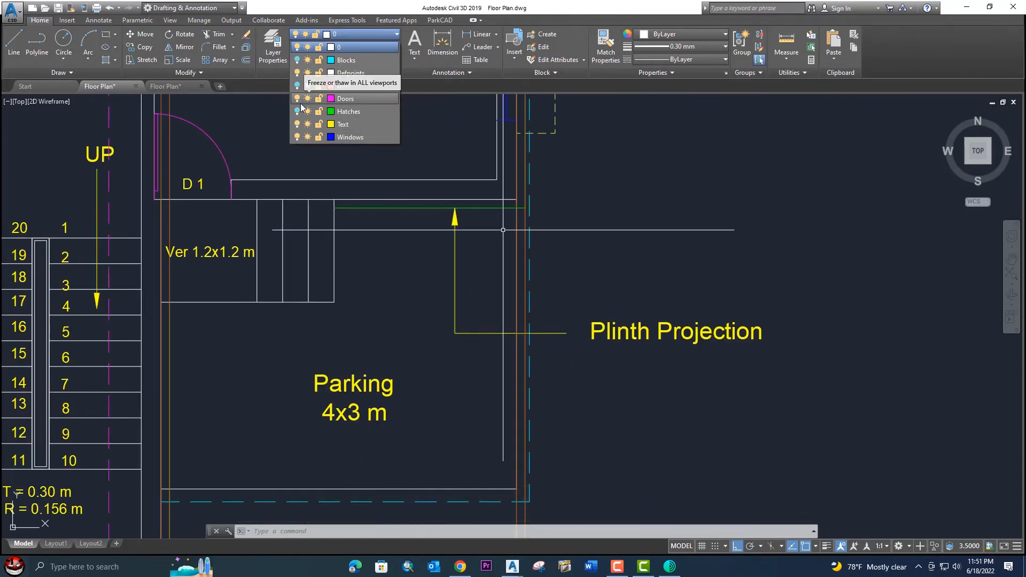
pyautogui.click(297, 124)
# Step: Start the left wall line where the projected outer wall line crosses the plinth's top edge in the elevation
pyautogui.scroll(-8, 369, 216)
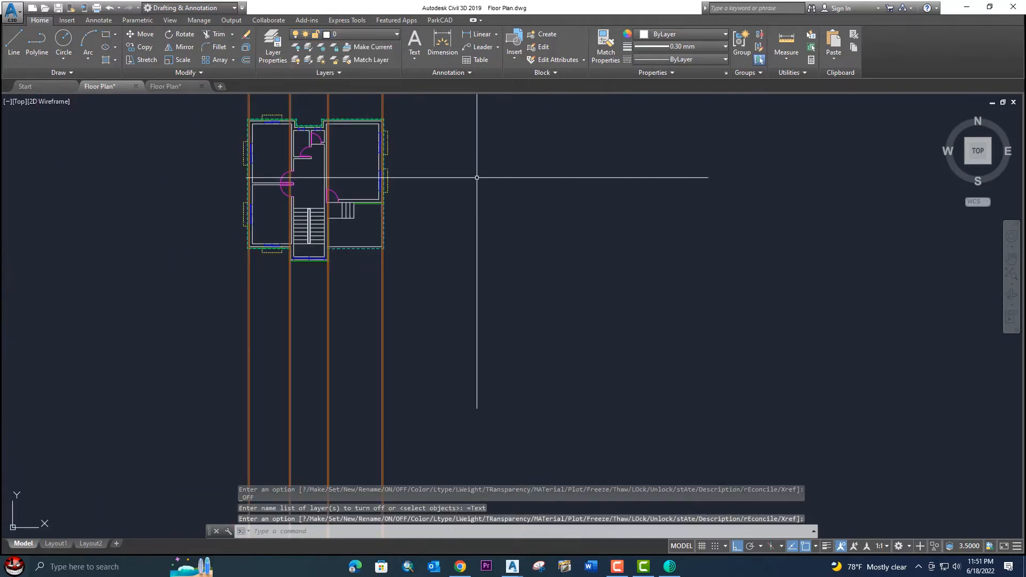
pyautogui.moveTo(425, 181); pyautogui.dragTo(449, 261, button='middle')
pyautogui.moveTo(321, 181); pyautogui.dragTo(357, 254, button='middle')
pyautogui.moveTo(389, 190); pyautogui.dragTo(402, 288, button='middle')
pyautogui.scroll(6, 362, 263)
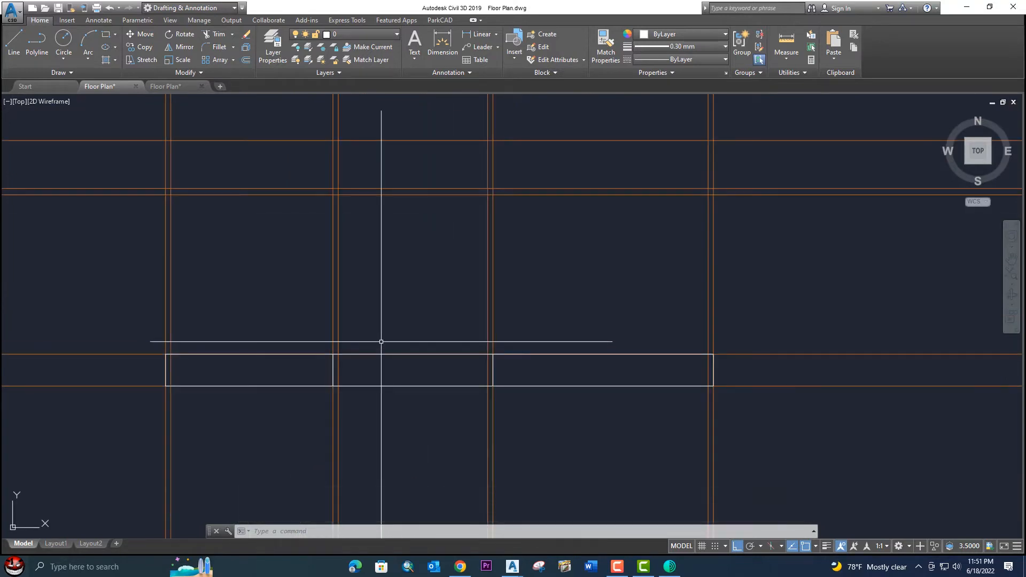
pyautogui.write('l')
pyautogui.press('Return')
pyautogui.scroll(4, 438, 366)
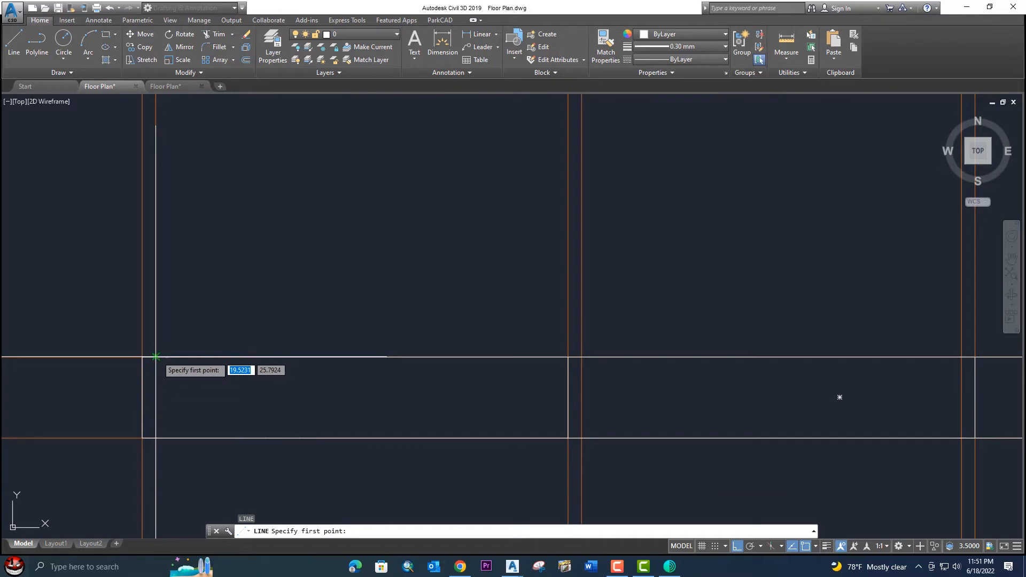
pyautogui.click(156, 356)
# Step: Try drawing the left wall line about 4.02 m up to the parapet's top level, and undo that segment
pyautogui.scroll(-2, 195, 357)
pyautogui.scroll(-2, 196, 350)
pyautogui.moveTo(195, 330); pyautogui.dragTo(207, 398, button='middle')
pyautogui.scroll(2, 187, 337)
pyautogui.scroll(4, 198, 330)
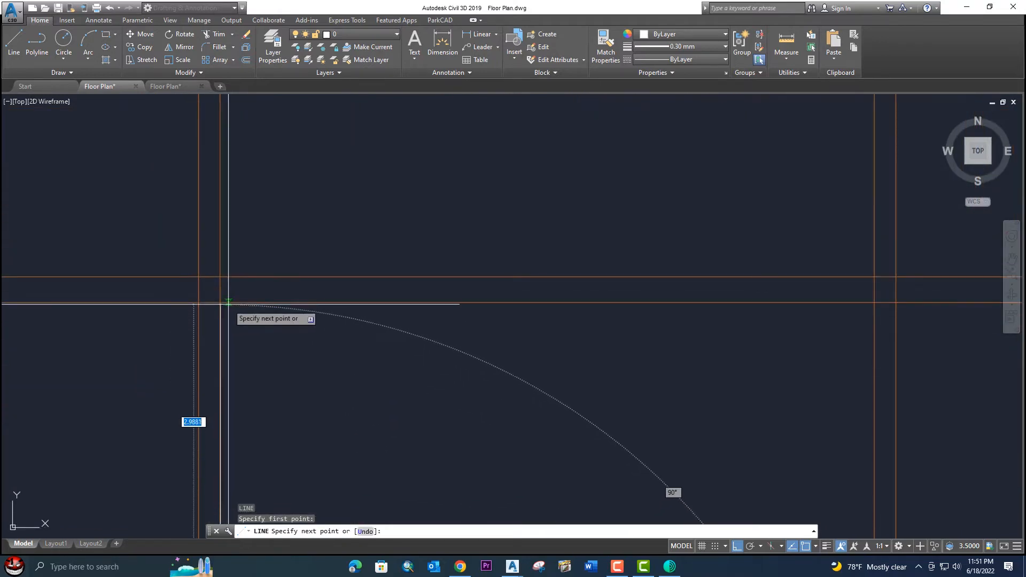
pyautogui.scroll(-2, 211, 289)
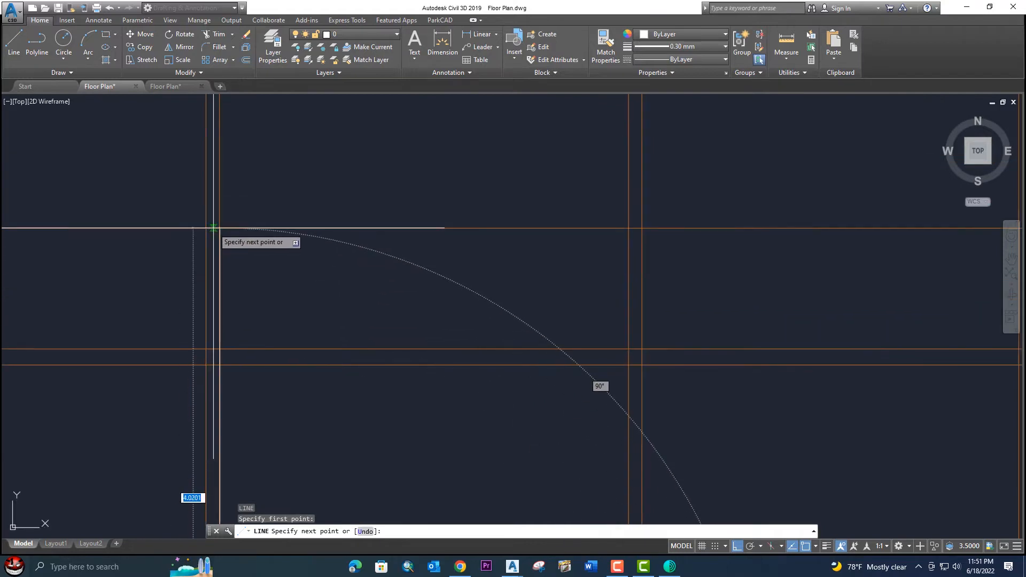
pyautogui.scroll(-2, 219, 228)
pyautogui.scroll(2, 219, 229)
pyautogui.click(218, 227)
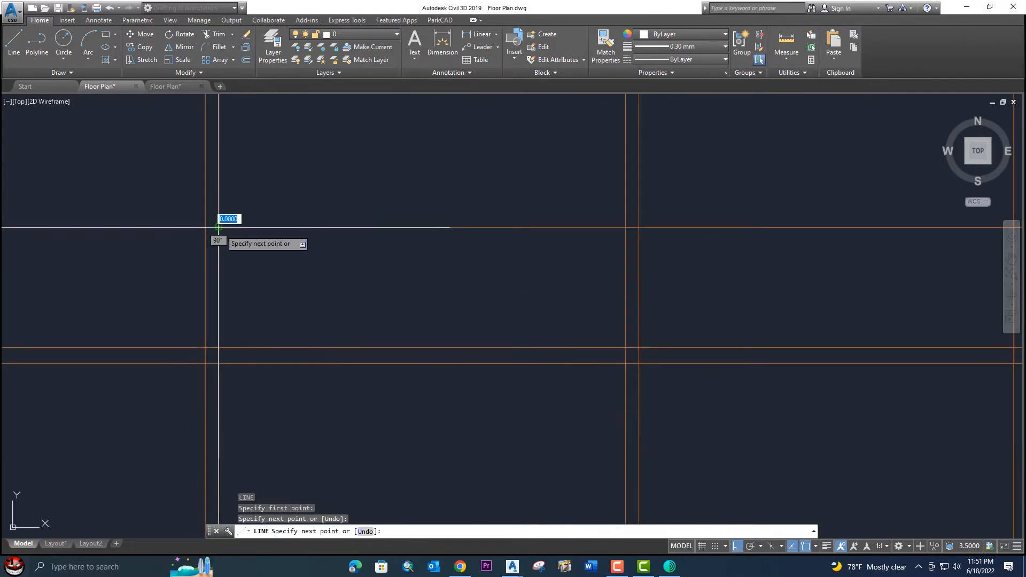
pyautogui.scroll(-3, 240, 230)
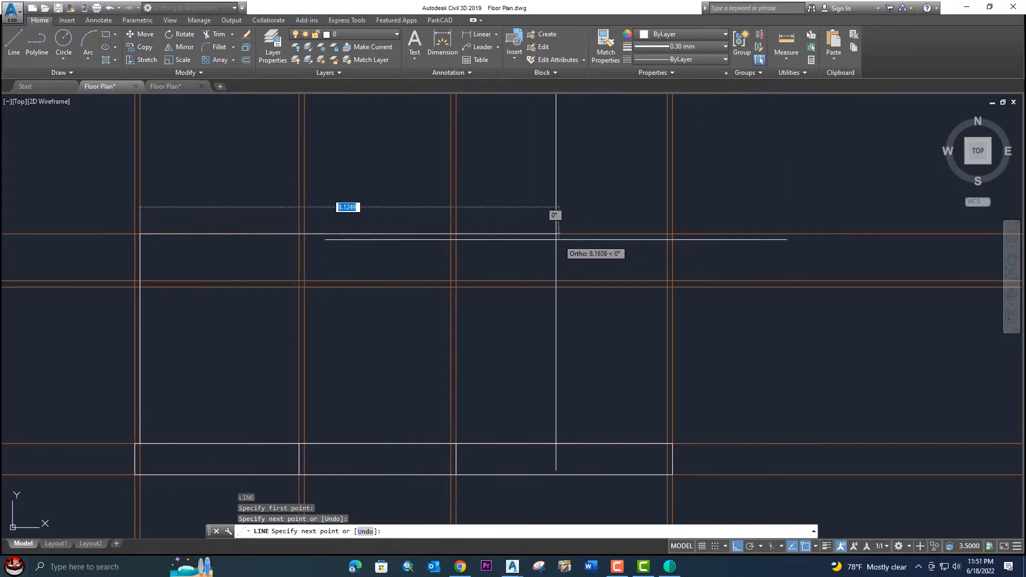
pyautogui.hotkey('ctrl', 'z')
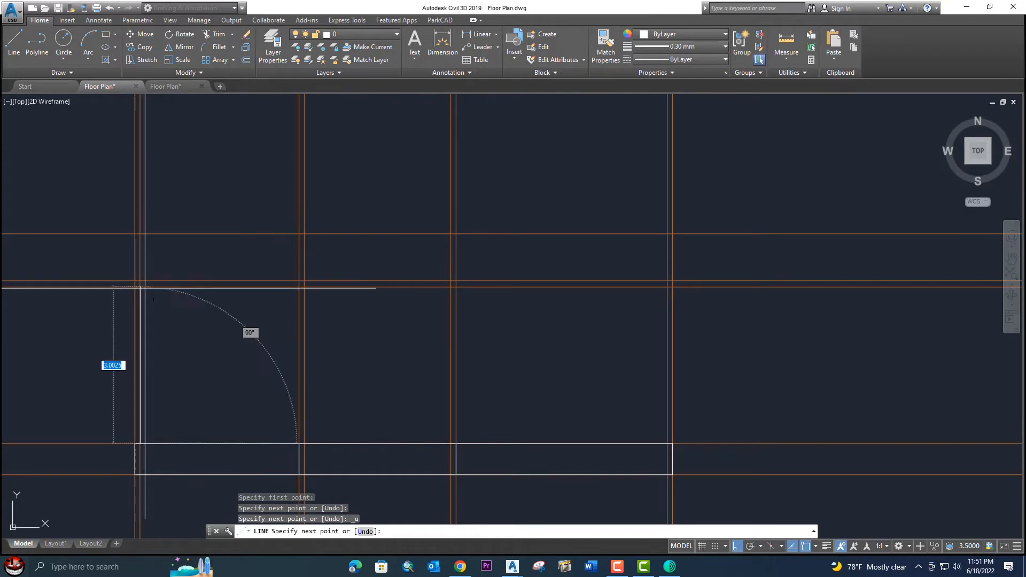
# Step: Continue the wall outline up to the slab's underside level, across to the stair block's near wall projection, and down to the plinth top
pyautogui.scroll(5, 135, 287)
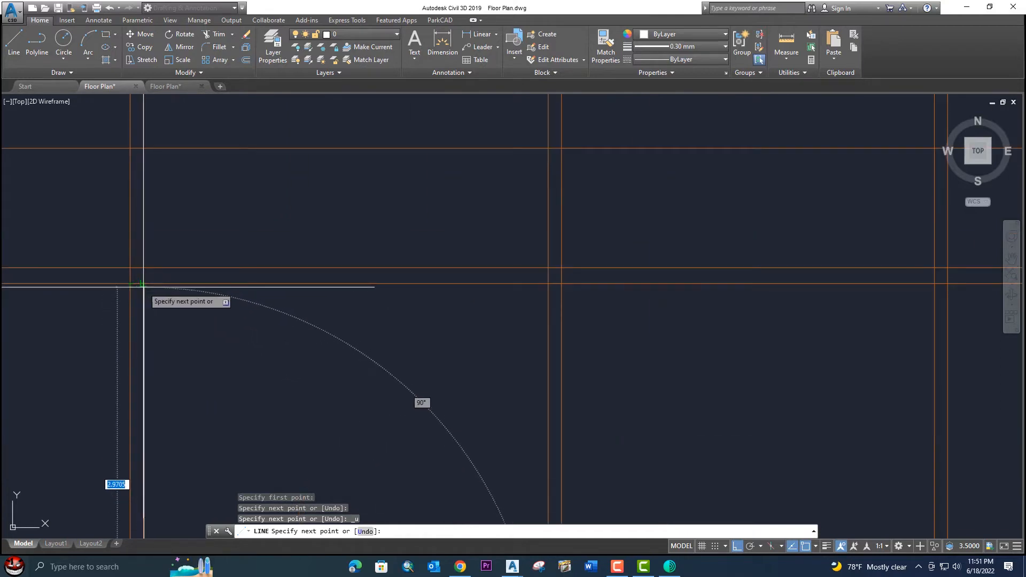
pyautogui.click(143, 284)
pyautogui.scroll(-3, 152, 270)
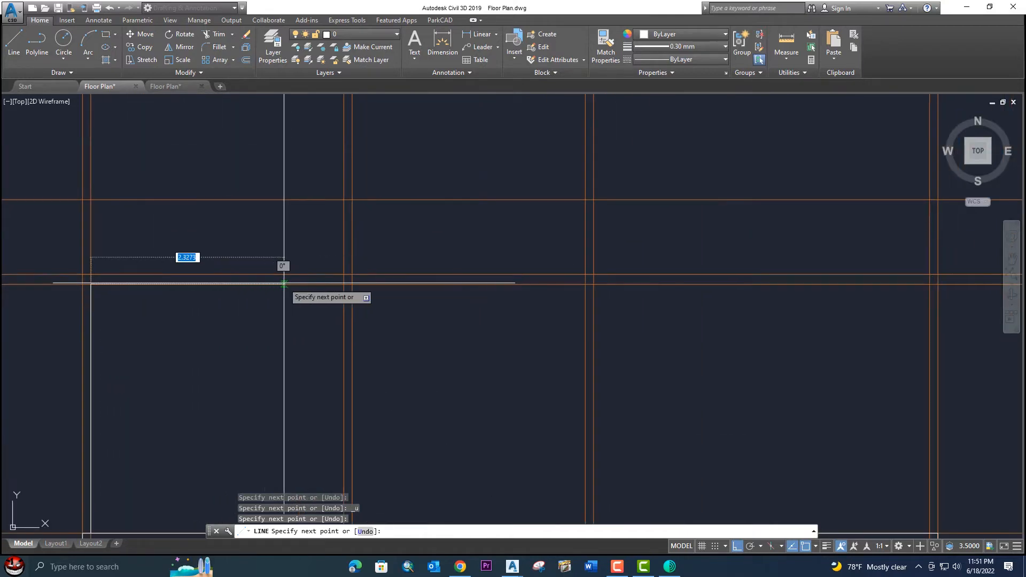
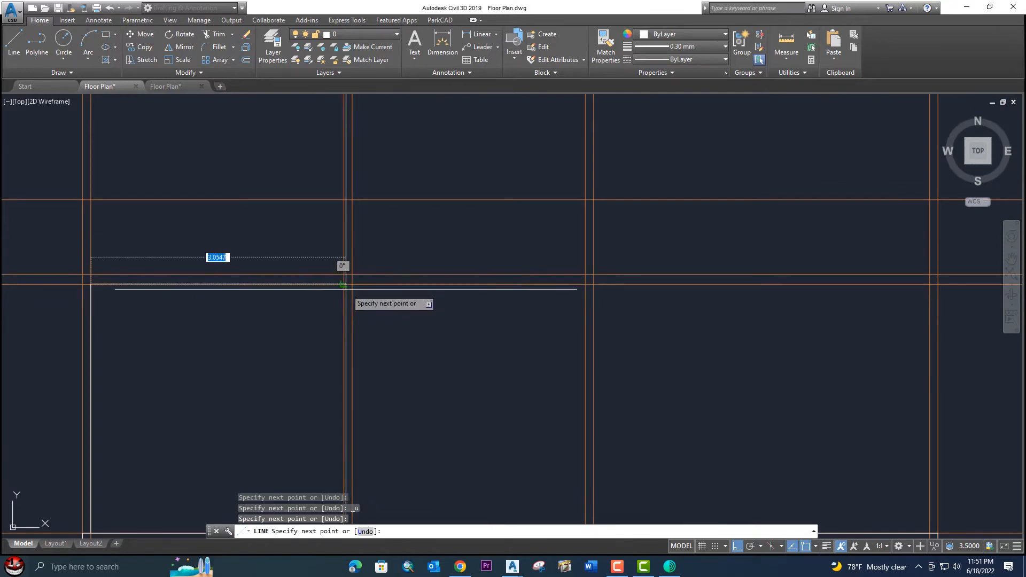
pyautogui.scroll(3, 343, 284)
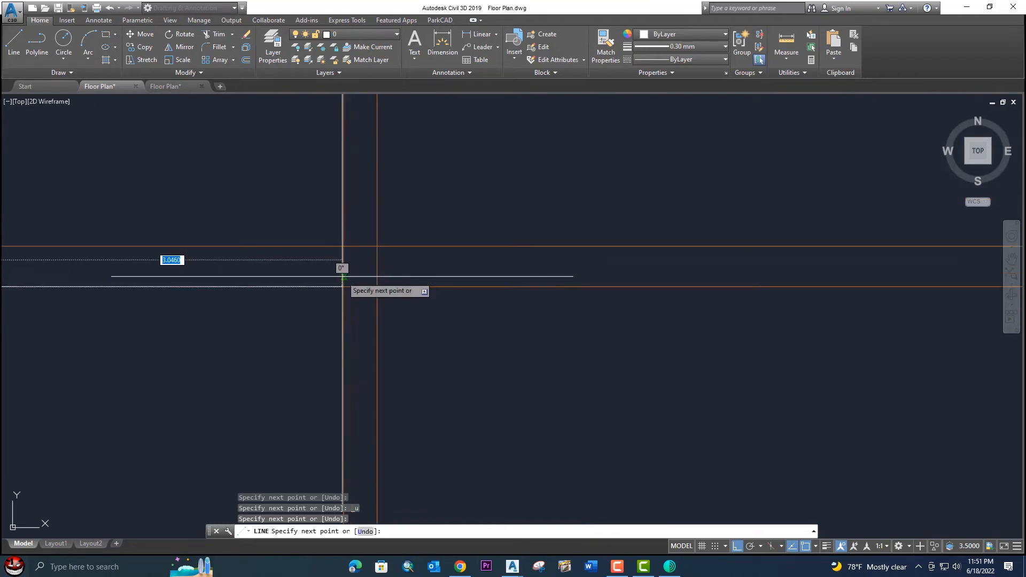
pyautogui.scroll(-4, 377, 287)
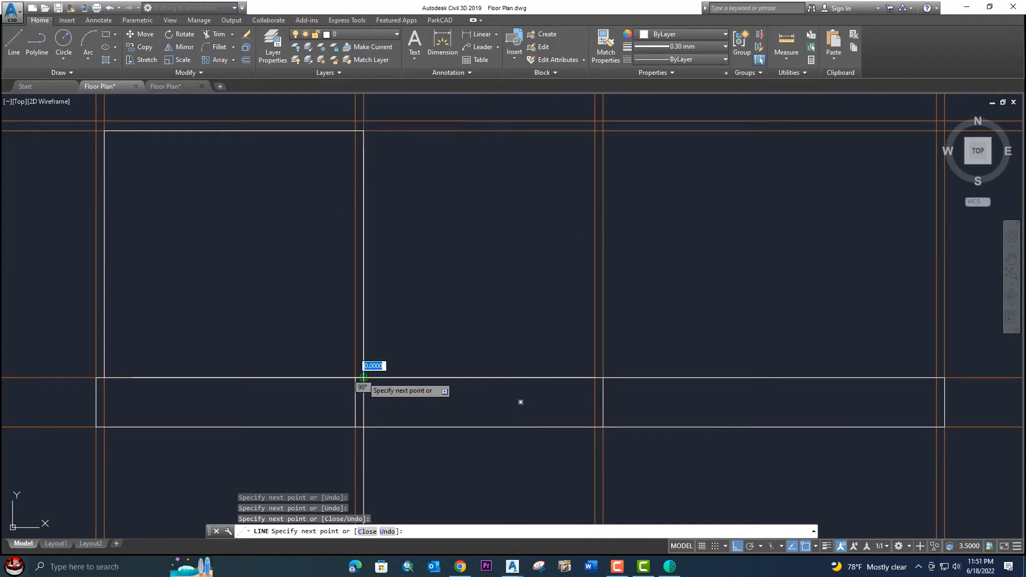
pyautogui.press('Return')
# Step: Draw a vertical wall line at the stair block's right-hand wall projection from the plinth top to the slab's underside level
pyautogui.moveTo(467, 261); pyautogui.dragTo(415, 355, button='middle')
pyautogui.press('Return')
pyautogui.scroll(2, 550, 470)
pyautogui.scroll(-5, 539, 470)
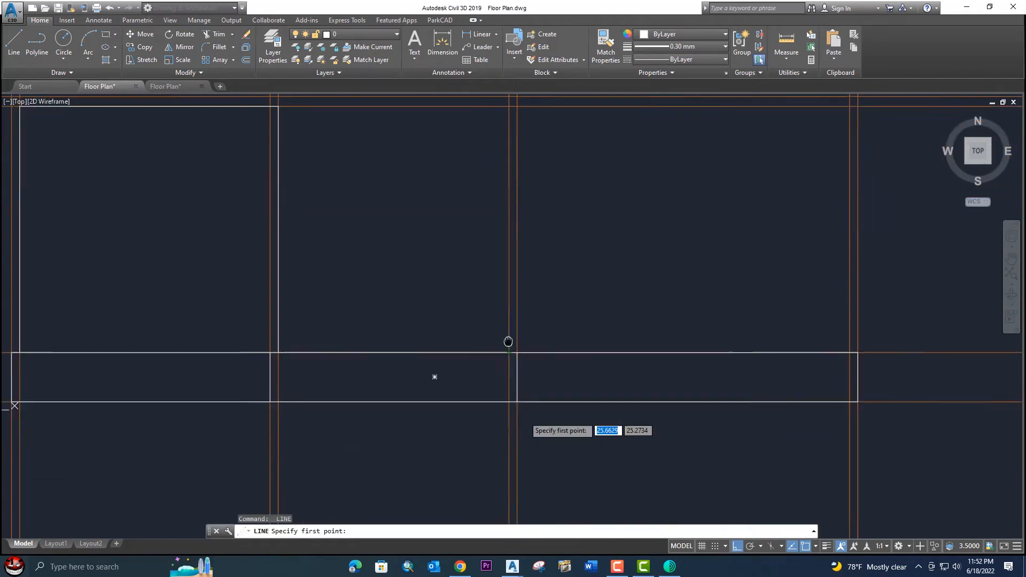
pyautogui.scroll(4, 490, 332)
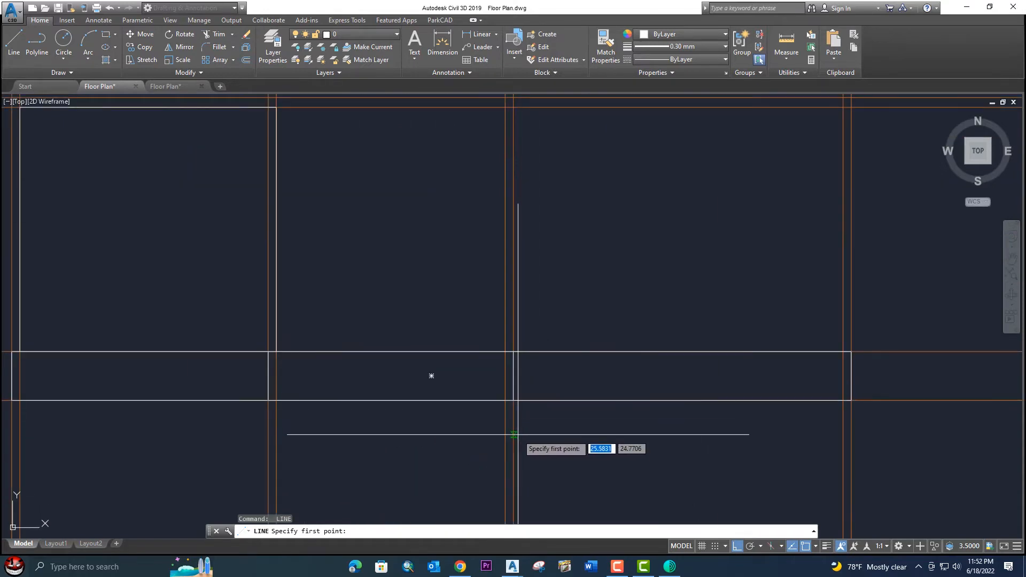
pyautogui.scroll(-5, 518, 411)
pyautogui.scroll(3, 464, 390)
pyautogui.scroll(4, 476, 390)
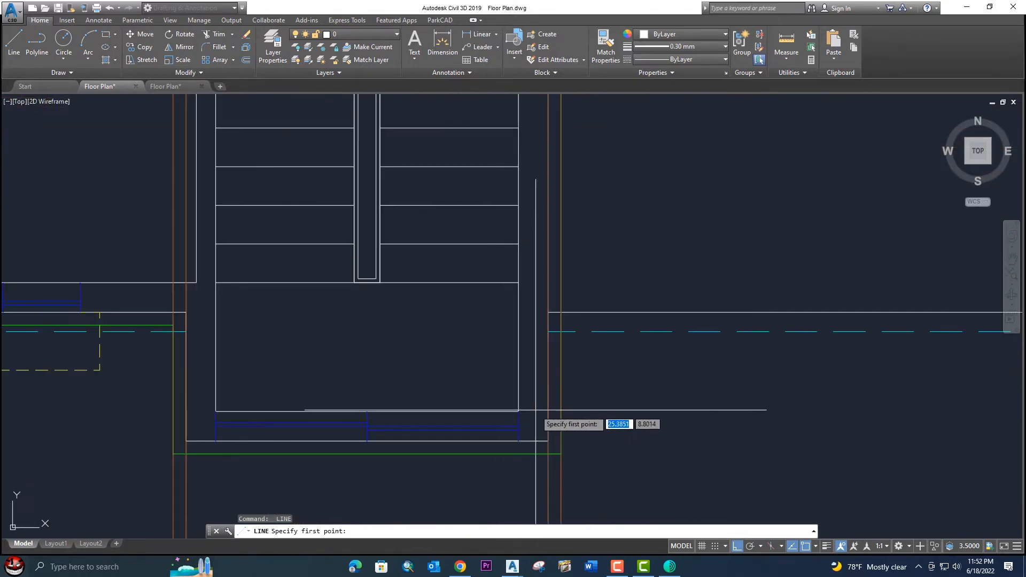
pyautogui.scroll(-6, 548, 432)
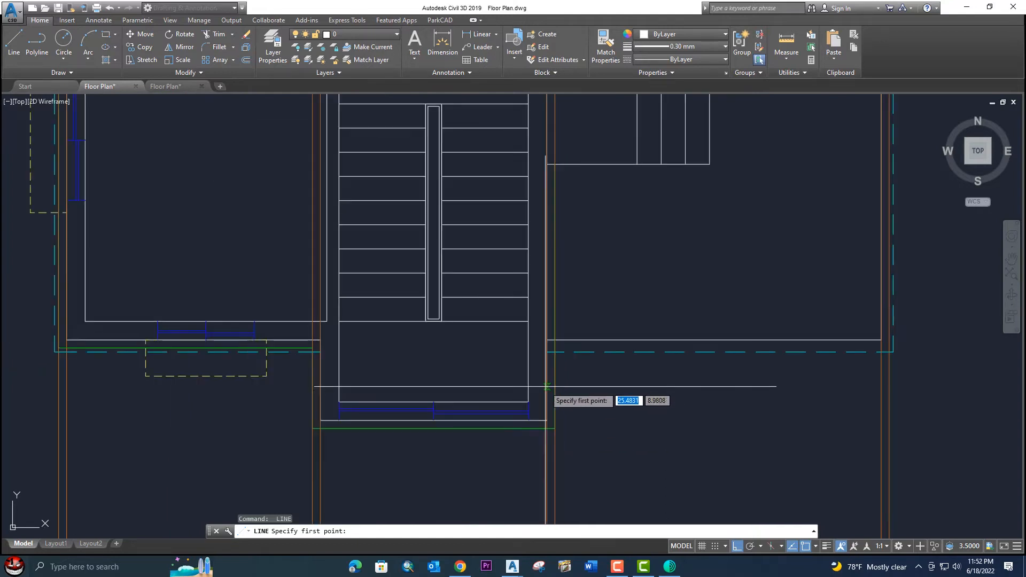
pyautogui.moveTo(549, 316); pyautogui.dragTo(491, 442, button='middle')
pyautogui.scroll(6, 481, 347)
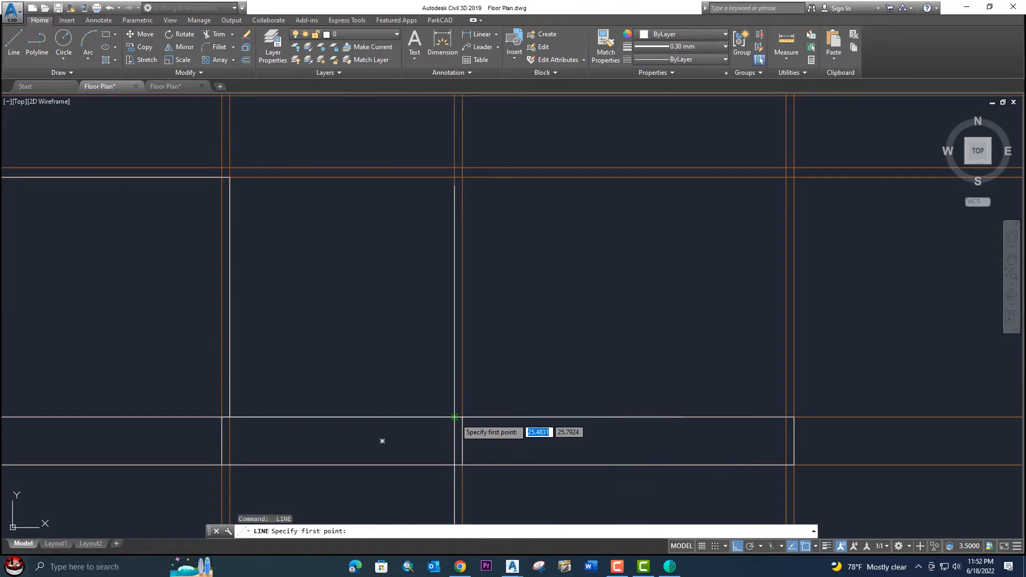
pyautogui.click(454, 417)
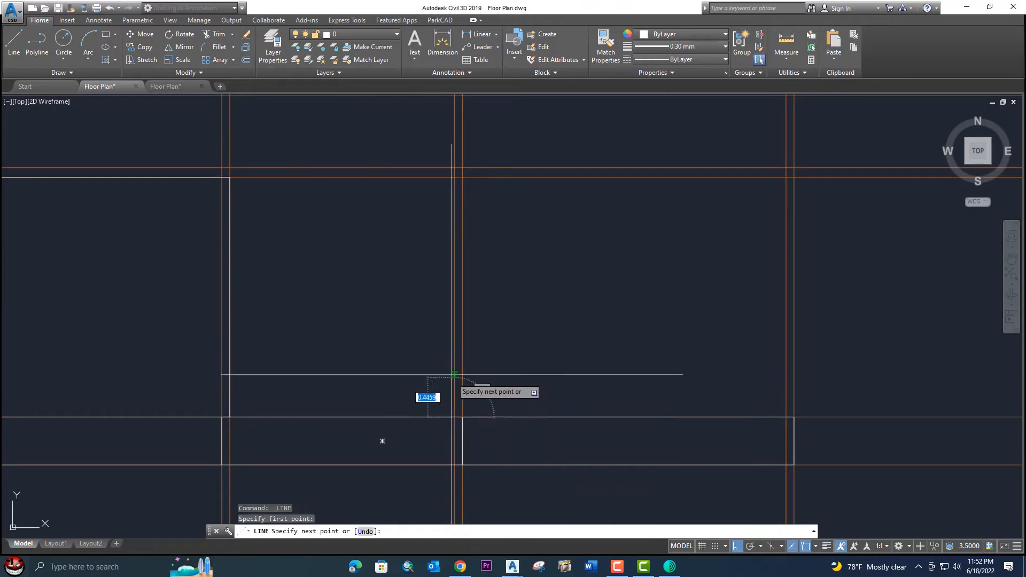
pyautogui.click(454, 177)
# Step: Extend the outline about 4.15 m right along the slab's underside level and down the outer wall projection to the plinth top
pyautogui.scroll(-3, 529, 187)
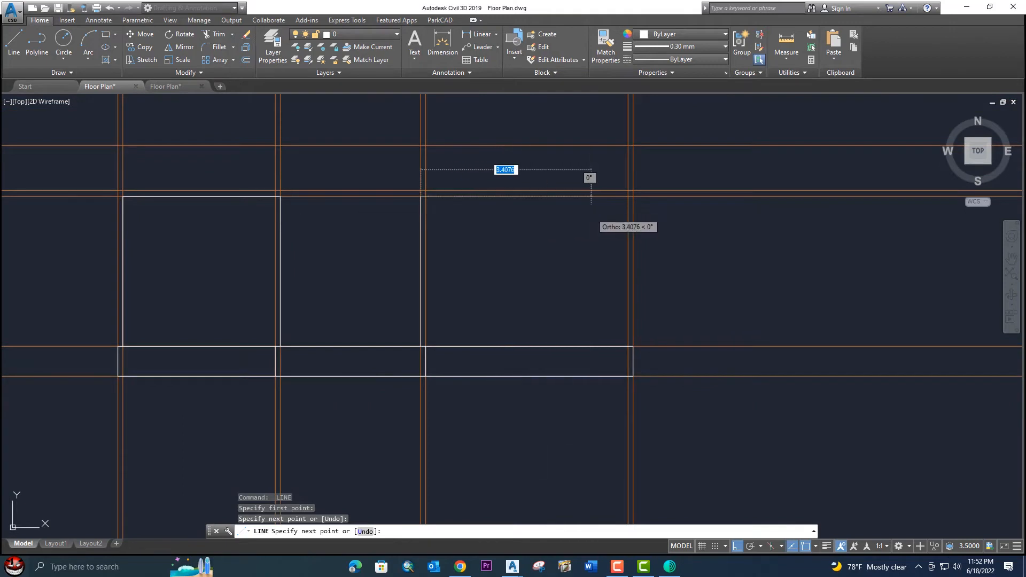
pyautogui.scroll(4, 551, 246)
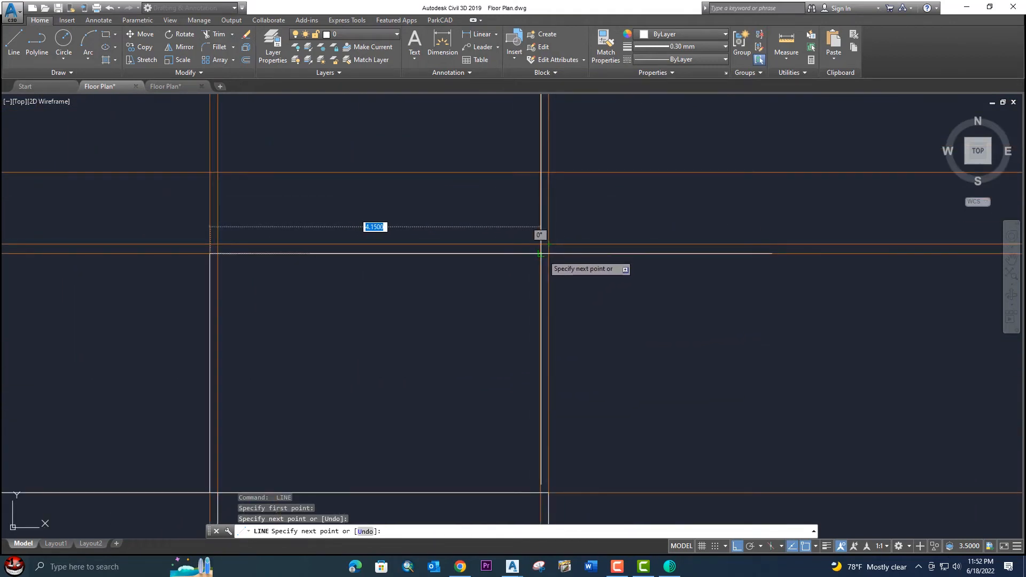
pyautogui.click(540, 252)
pyautogui.moveTo(539, 493); pyautogui.dragTo(532, 355, button='middle')
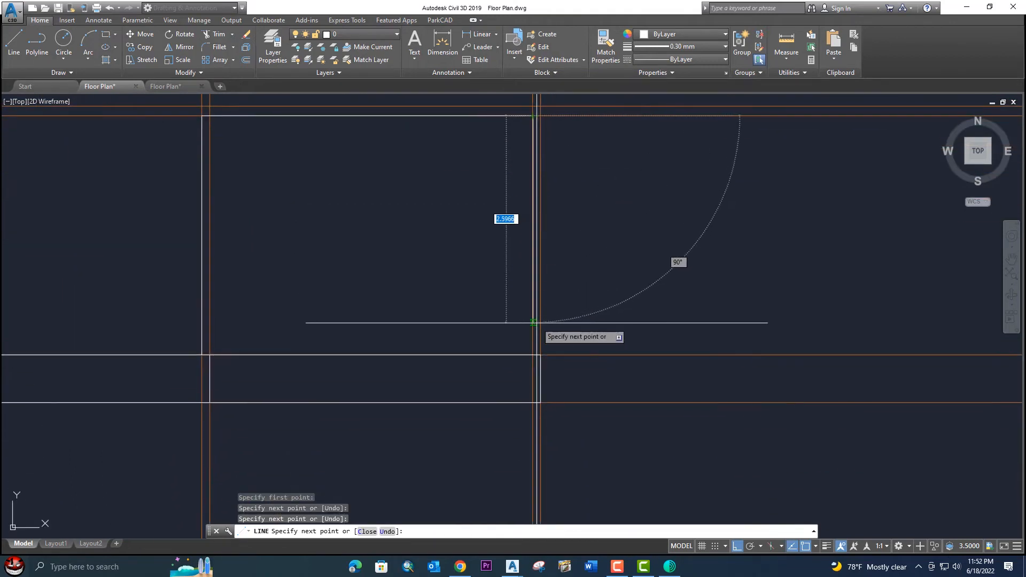
pyautogui.click(533, 354)
pyautogui.press('Return')
pyautogui.scroll(-5, 509, 308)
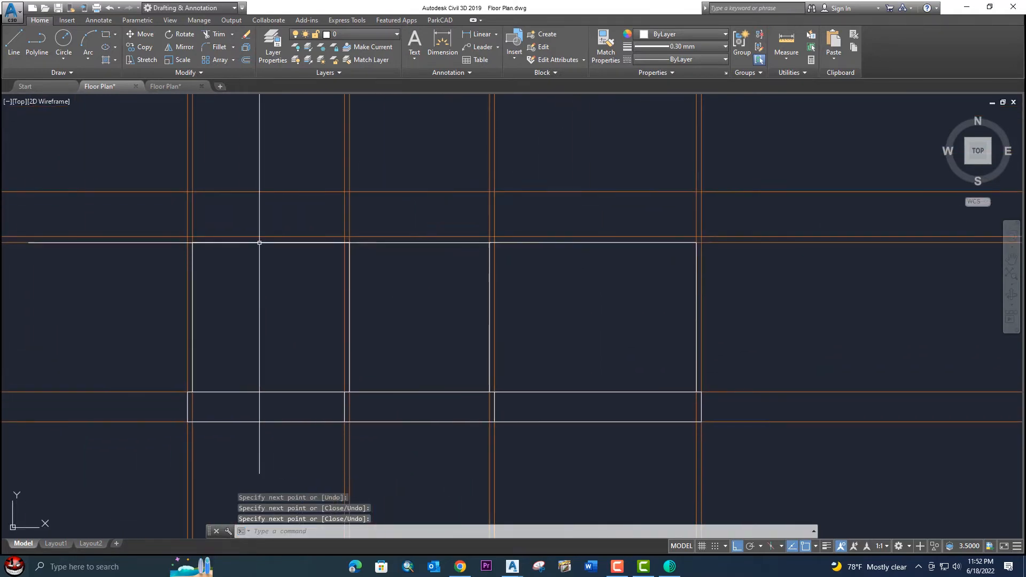
# Step: Switch to the reference drawing and examine the front elevation's parapet height and slab thickness dimensions
pyautogui.scroll(2, 259, 240)
pyautogui.scroll(2, 148, 240)
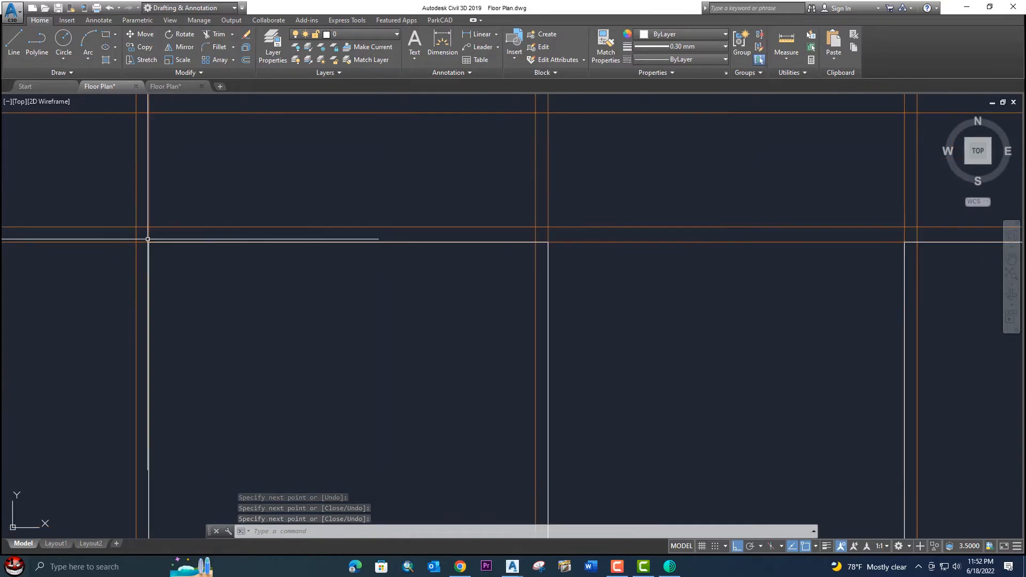
pyautogui.click(169, 86)
pyautogui.scroll(-4, 285, 237)
pyautogui.moveTo(282, 218); pyautogui.dragTo(285, 237, button='middle')
pyautogui.scroll(5, 288, 279)
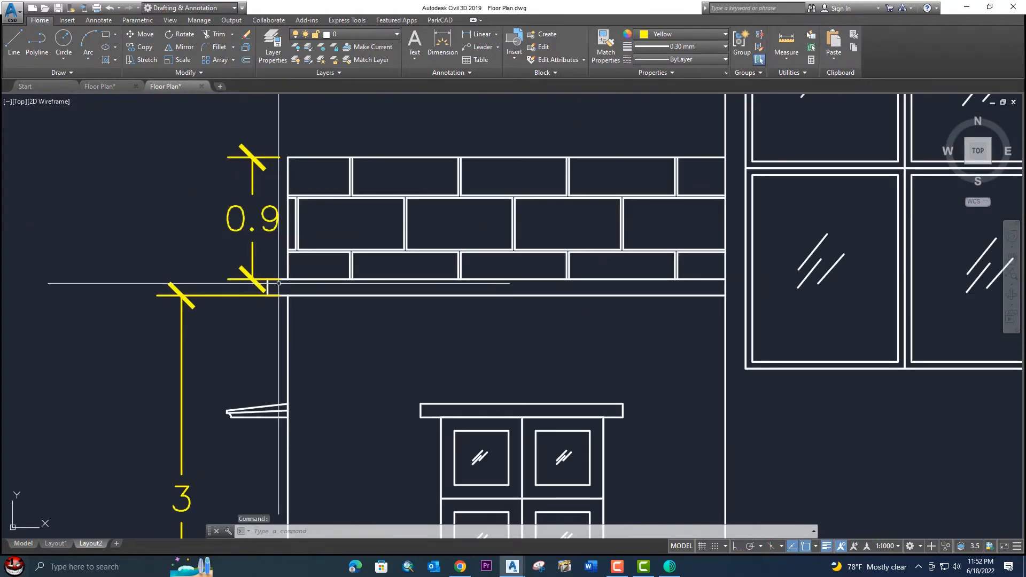
pyautogui.scroll(-5, 263, 289)
pyautogui.scroll(3, 620, 240)
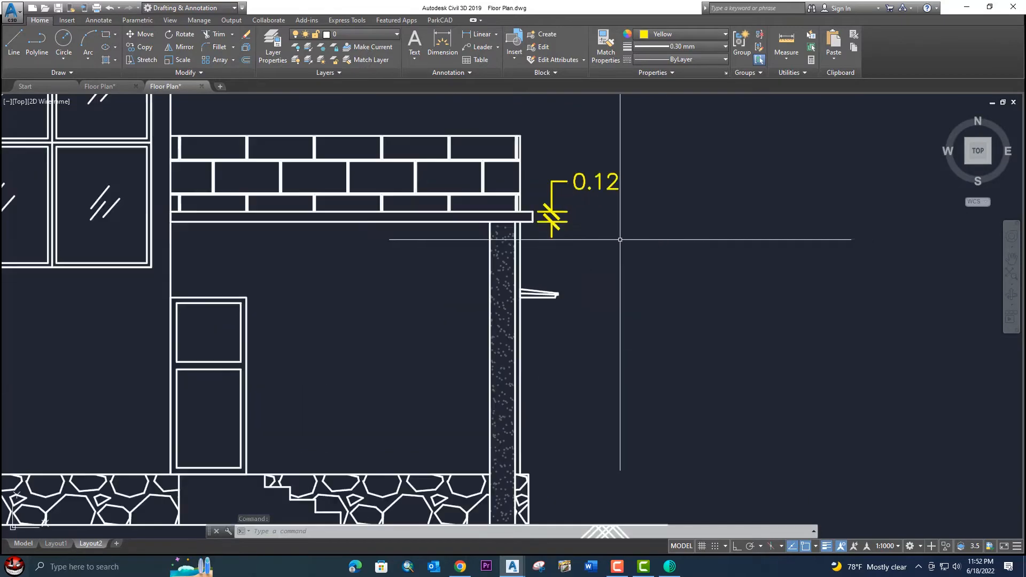
# Step: Examine the dashed outline labelled Slab Projection at the lower-left corner of the reference floor plan
pyautogui.scroll(-6, 538, 230)
pyautogui.scroll(6, 431, 301)
pyautogui.scroll(6, 431, 301)
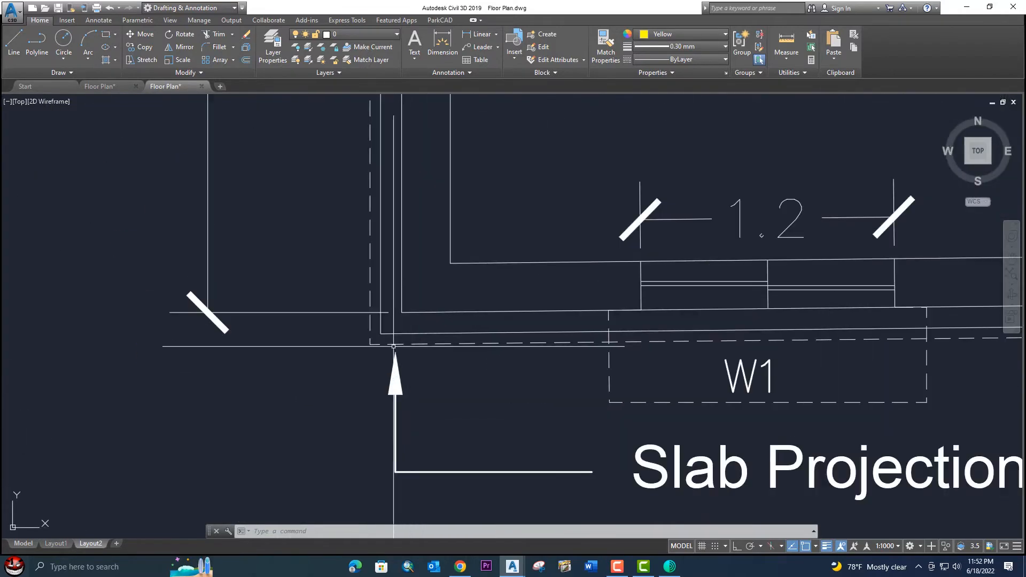
pyautogui.scroll(-8, 436, 346)
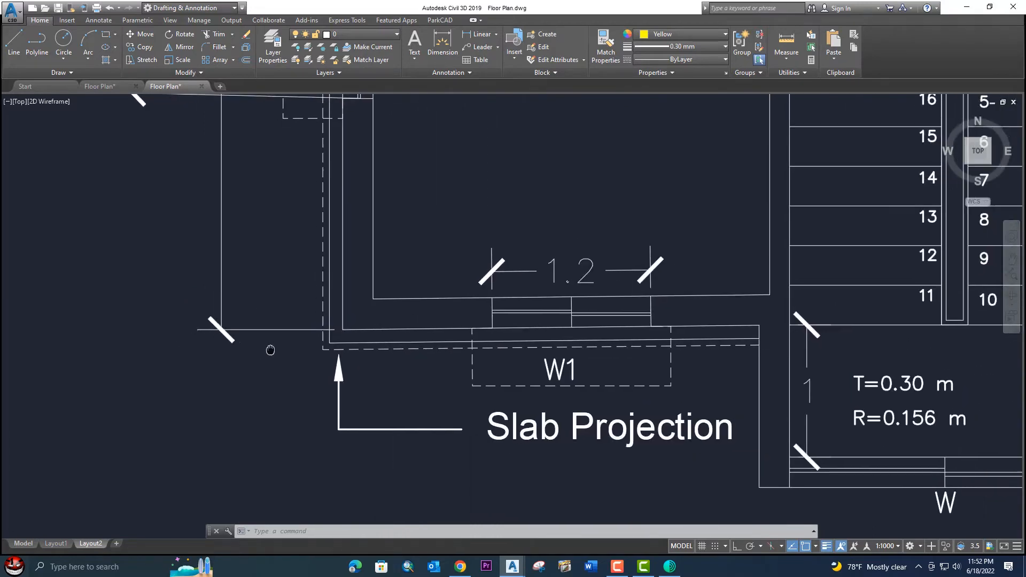
pyautogui.moveTo(478, 405); pyautogui.dragTo(397, 486, button='middle')
# Step: Examine how the slab overhangs the walls at both ends of the reference front elevation
pyautogui.moveTo(426, 206); pyautogui.dragTo(442, 518, button='middle')
pyautogui.scroll(-4, 521, 198)
pyautogui.moveTo(523, 202); pyautogui.dragTo(508, 400, button='middle')
pyautogui.scroll(6, 486, 299)
pyautogui.scroll(2, 395, 297)
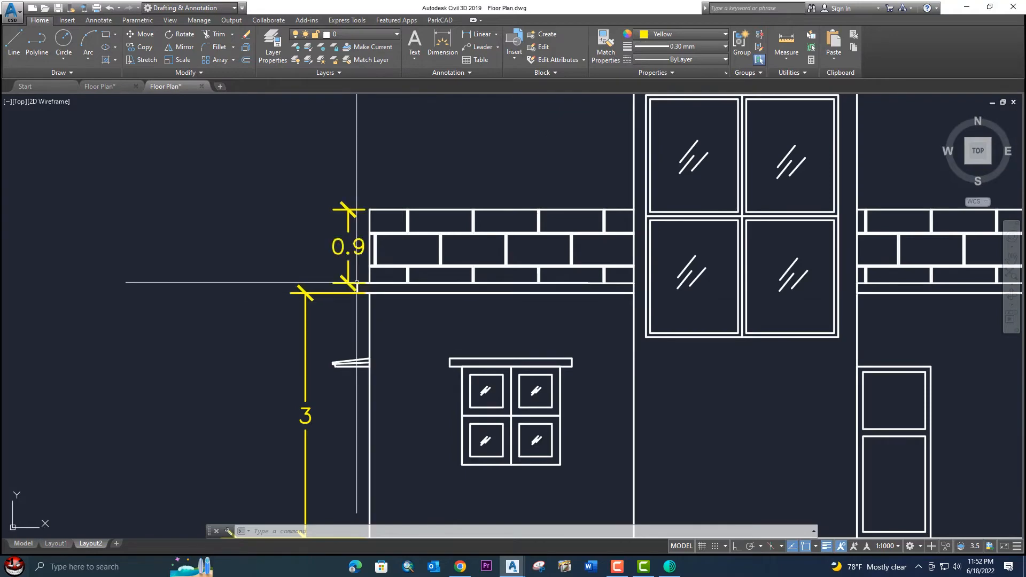
pyautogui.moveTo(970, 274); pyautogui.dragTo(763, 285, button='middle')
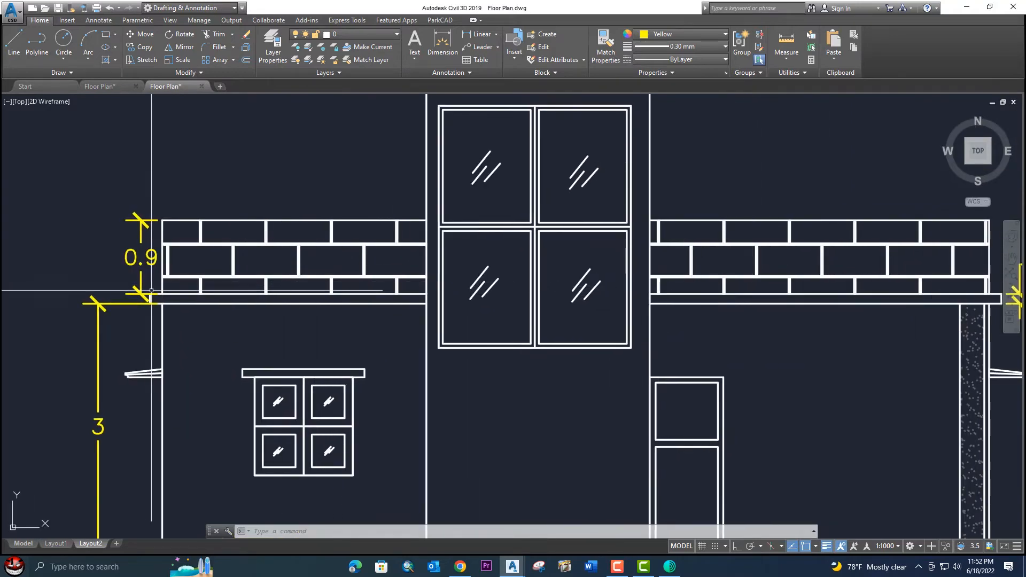
pyautogui.scroll(3, 150, 288)
pyautogui.scroll(-5, 145, 294)
pyautogui.scroll(6, 460, 300)
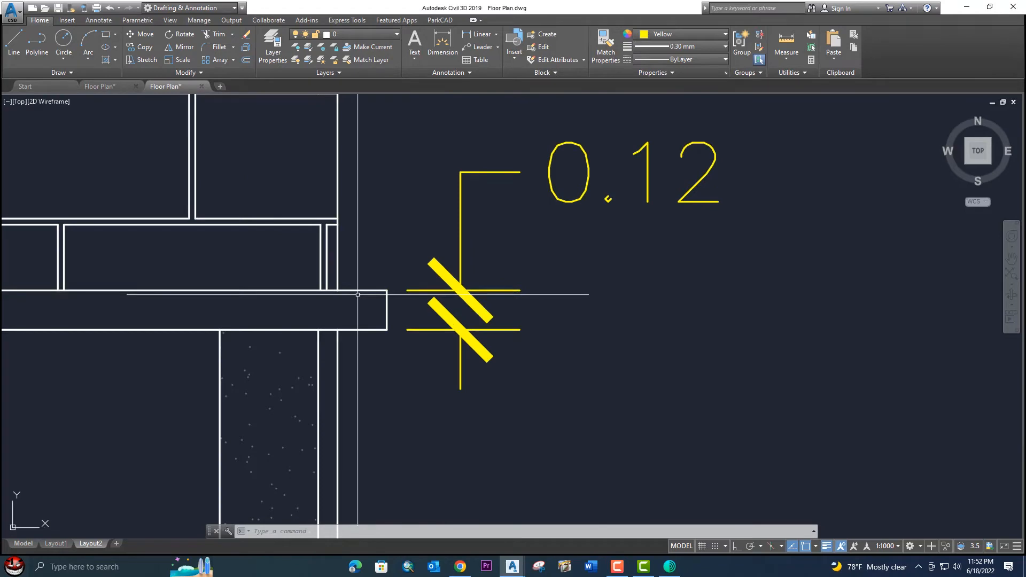
# Step: Measure the slab's overhang beyond the parapet at the right end of the reference elevation with a trial dimension
pyautogui.press('Return')
pyautogui.scroll(3, 331, 296)
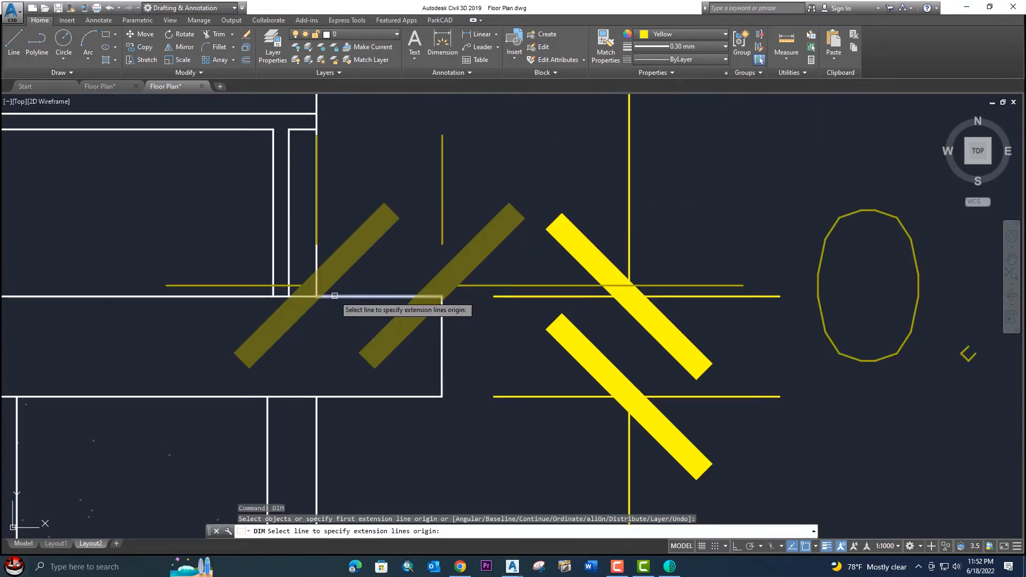
pyautogui.click(319, 296)
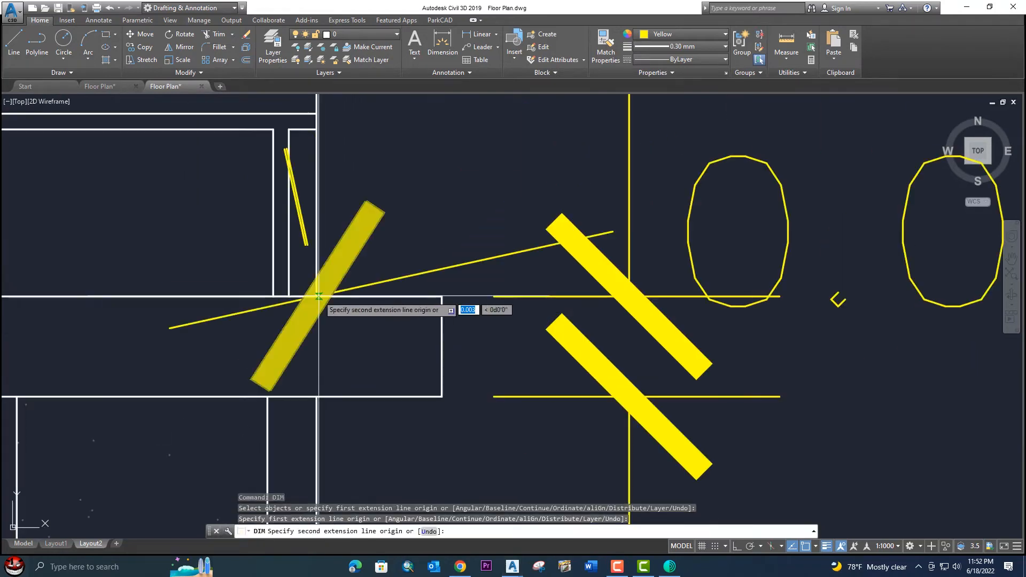
pyautogui.click(442, 297)
pyautogui.scroll(-4, 445, 288)
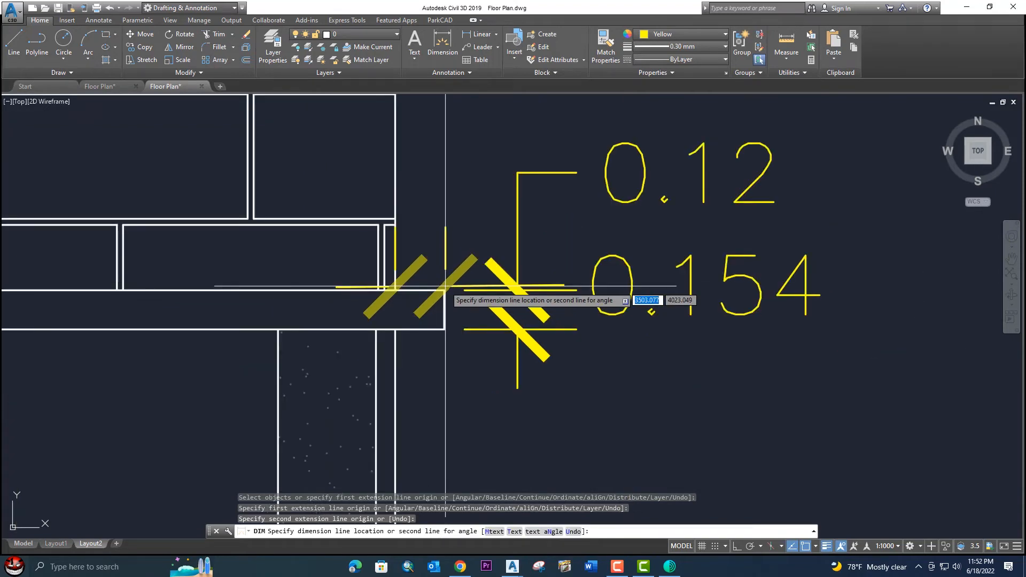
pyautogui.scroll(-5, 446, 289)
pyautogui.press('Escape')
pyautogui.press('Return')
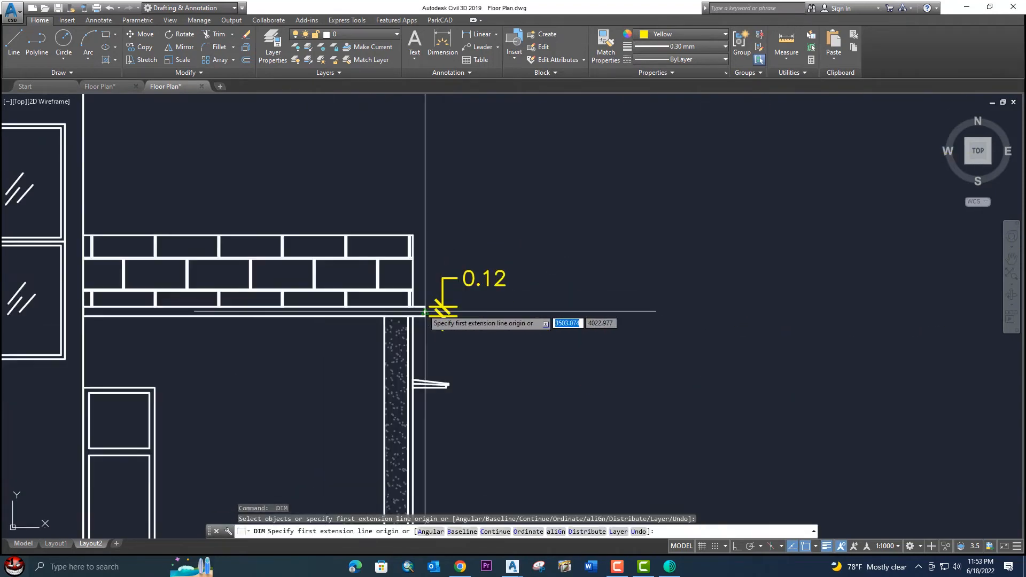
pyautogui.moveTo(425, 312); pyautogui.dragTo(552, 302, button='middle')
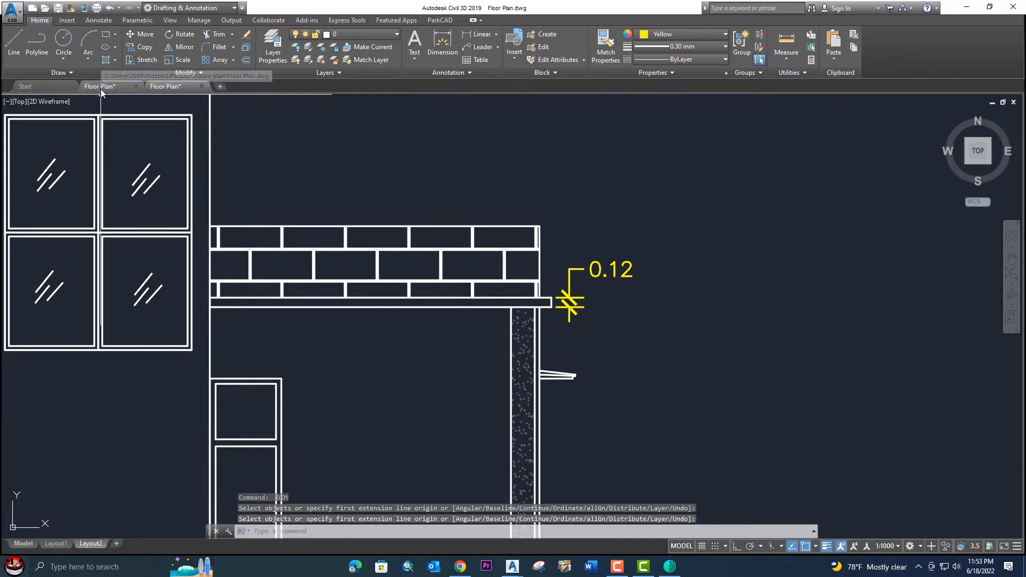
pyautogui.press('Escape')
# Step: In the working drawing, draw the slab rectangle about 10.31 m wide between the outermost plinth projections and the slab's top and underside levels
pyautogui.scroll(-5, 358, 199)
pyautogui.moveTo(359, 199); pyautogui.dragTo(381, 259, button='middle')
pyautogui.scroll(8, 385, 262)
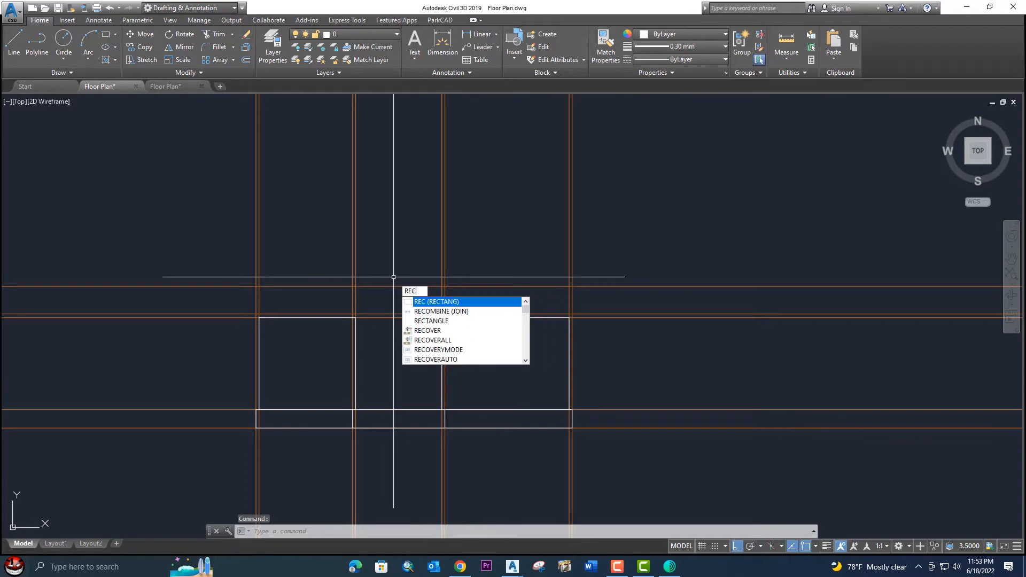
pyautogui.write('REC')
pyautogui.press('Return')
pyautogui.scroll(6, 289, 294)
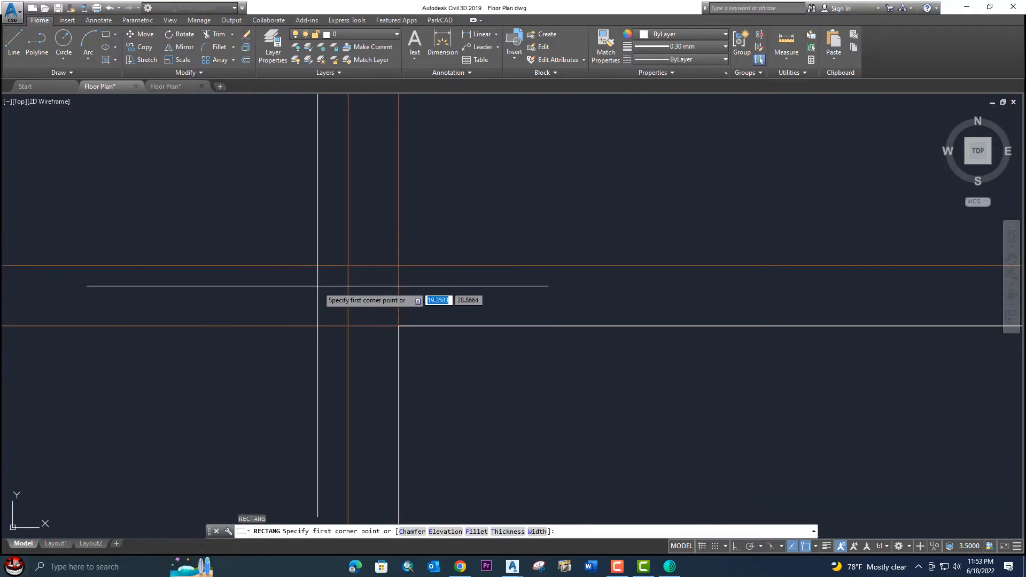
pyautogui.click(348, 265)
pyautogui.scroll(-5, 428, 316)
pyautogui.moveTo(570, 320); pyautogui.dragTo(139, 289, button='middle')
pyautogui.scroll(-4, 483, 301)
pyautogui.moveTo(520, 303)
pyautogui.mouseDown(button='middle')
pyautogui.moveTo(506, 303)
pyautogui.moveTo(470, 335)
pyautogui.mouseUp(button='middle')
pyautogui.moveTo(696, 333); pyautogui.dragTo(537, 342, button='middle')
pyautogui.scroll(4, 591, 336)
pyautogui.scroll(6, 523, 339)
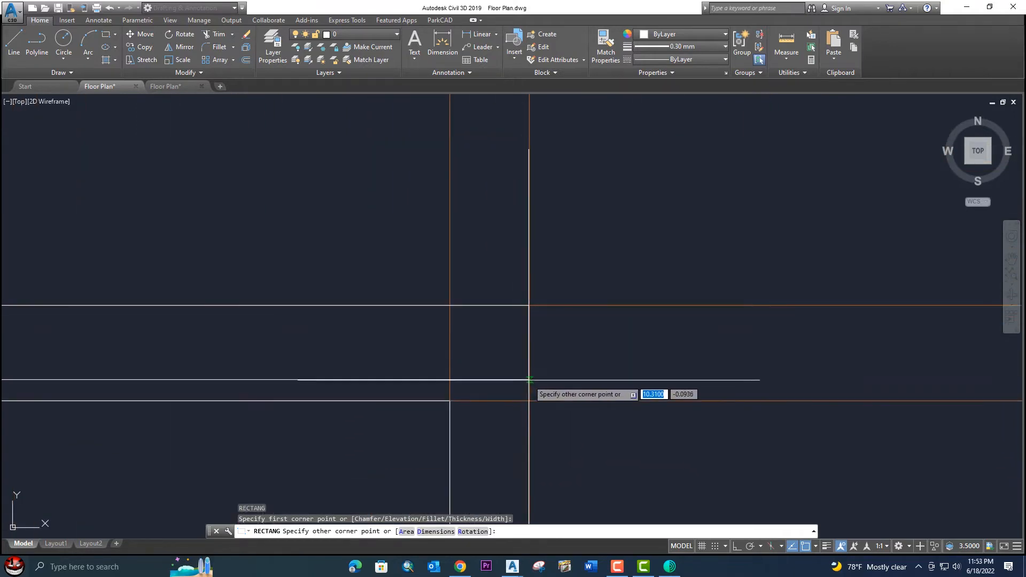
pyautogui.click(529, 400)
# Step: Examine the dashed slab projection outline around the working floor plan and its offset from the projected plinth and wall construction lines
pyautogui.scroll(-4, 532, 399)
pyautogui.moveTo(532, 399)
pyautogui.mouseDown(button='middle')
pyautogui.moveTo(522, 213)
pyautogui.moveTo(550, 260)
pyautogui.moveTo(526, 261)
pyautogui.mouseUp(button='middle')
pyautogui.scroll(-6, 523, 213)
pyautogui.press('space')
pyautogui.moveTo(210, 237); pyautogui.dragTo(271, 98, button='middle')
pyautogui.scroll(6, 282, 203)
pyautogui.scroll(-6, 257, 190)
pyautogui.scroll(-3, 292, 210)
pyautogui.moveTo(291, 211); pyautogui.dragTo(289, 126, button='middle')
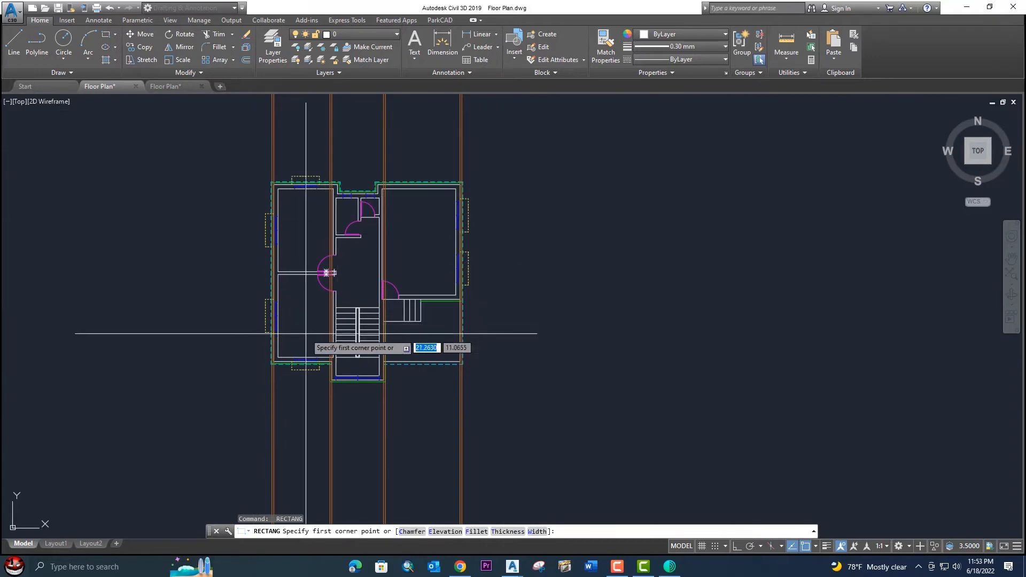
pyautogui.scroll(3, 296, 340)
pyautogui.scroll(2, 296, 340)
pyautogui.scroll(3, 291, 361)
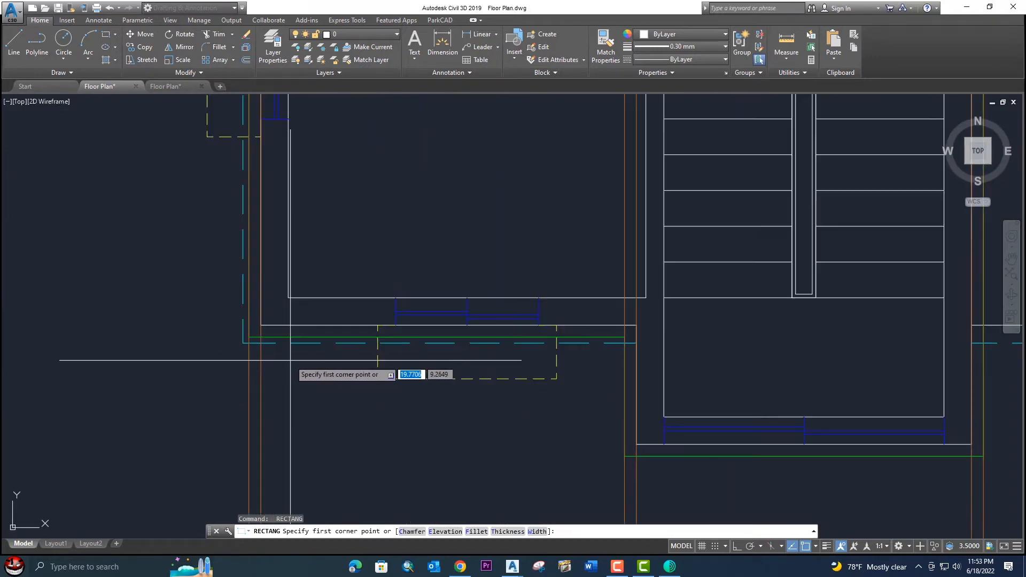
pyautogui.scroll(-3, 290, 360)
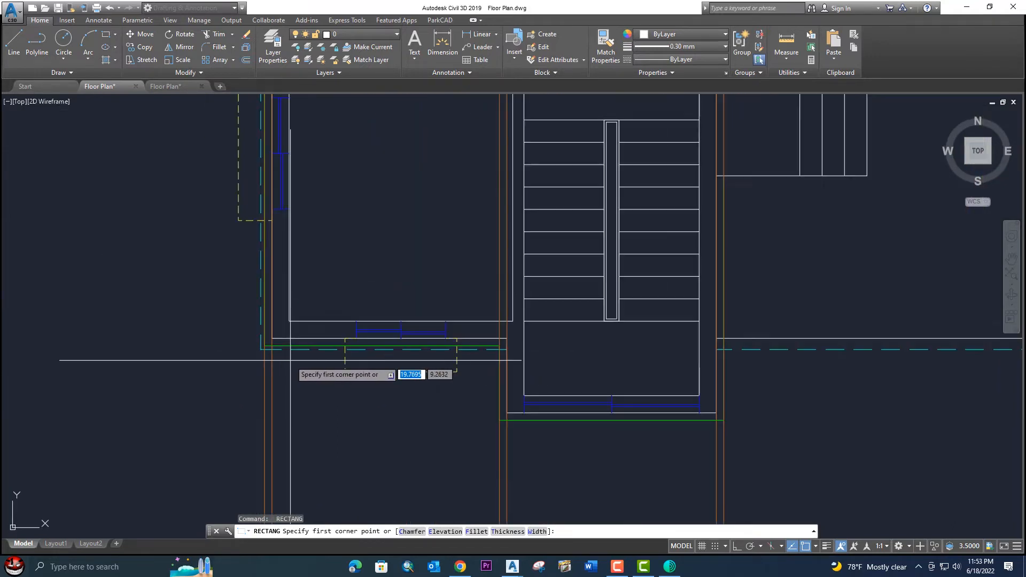
pyautogui.scroll(5, 270, 353)
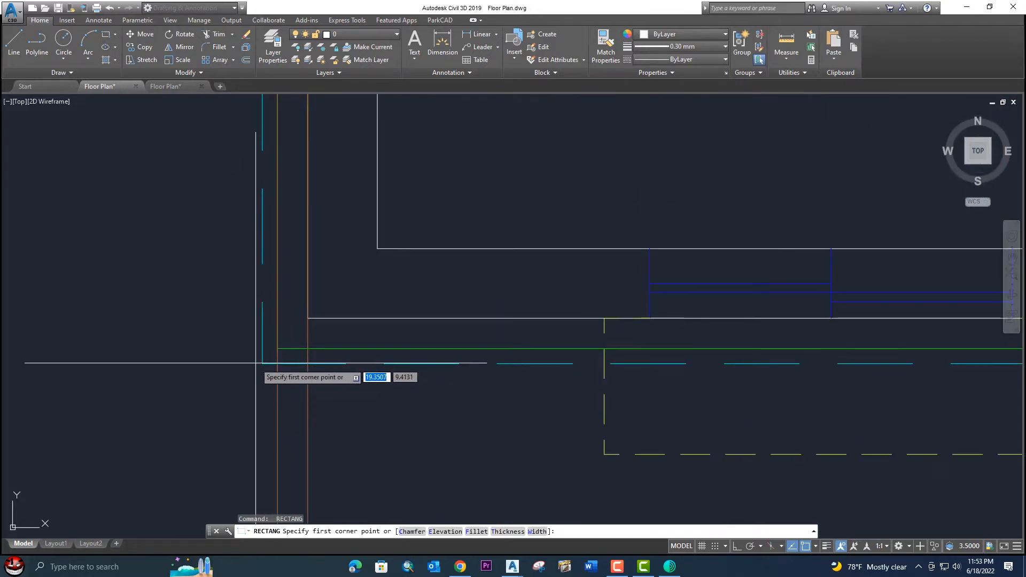
pyautogui.scroll(-3, 294, 364)
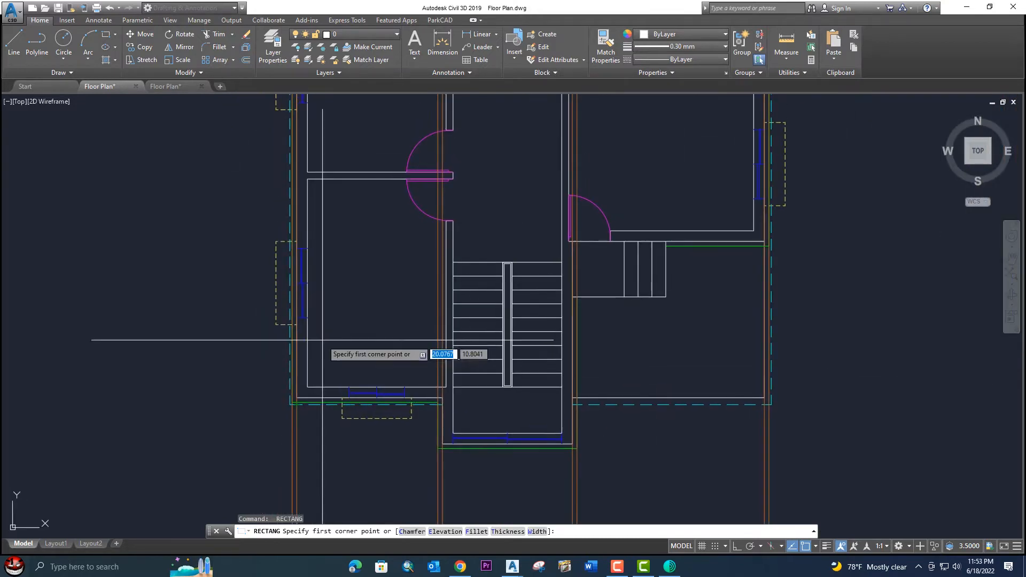
pyautogui.scroll(3, 323, 289)
pyautogui.scroll(-3, 447, 267)
pyautogui.scroll(5, 435, 360)
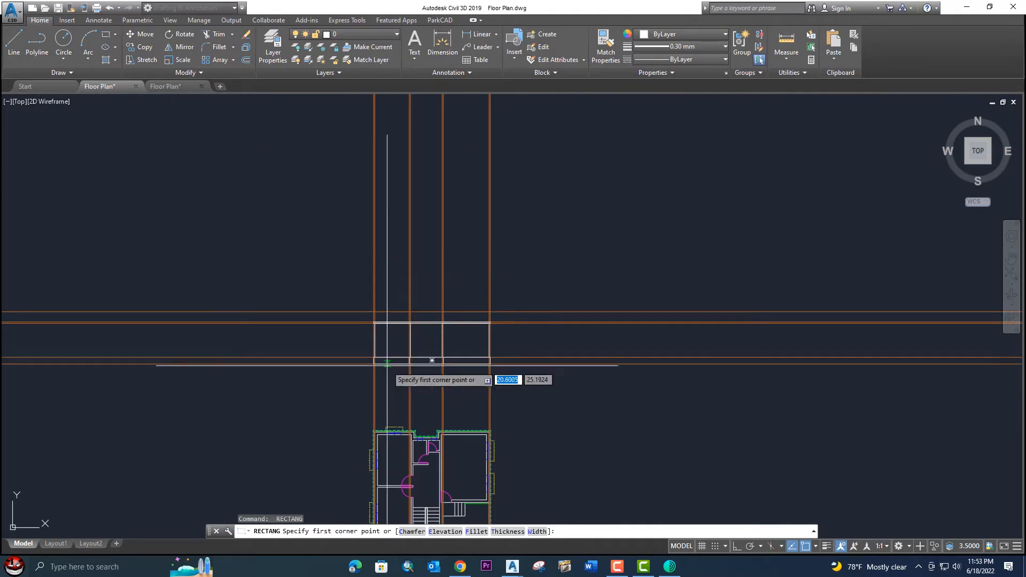
pyautogui.scroll(4, 383, 402)
pyautogui.press('Escape')
# Step: Turn on ortho mode and erase the slab rectangle drawn between the outermost plinth projections
pyautogui.press('F8')
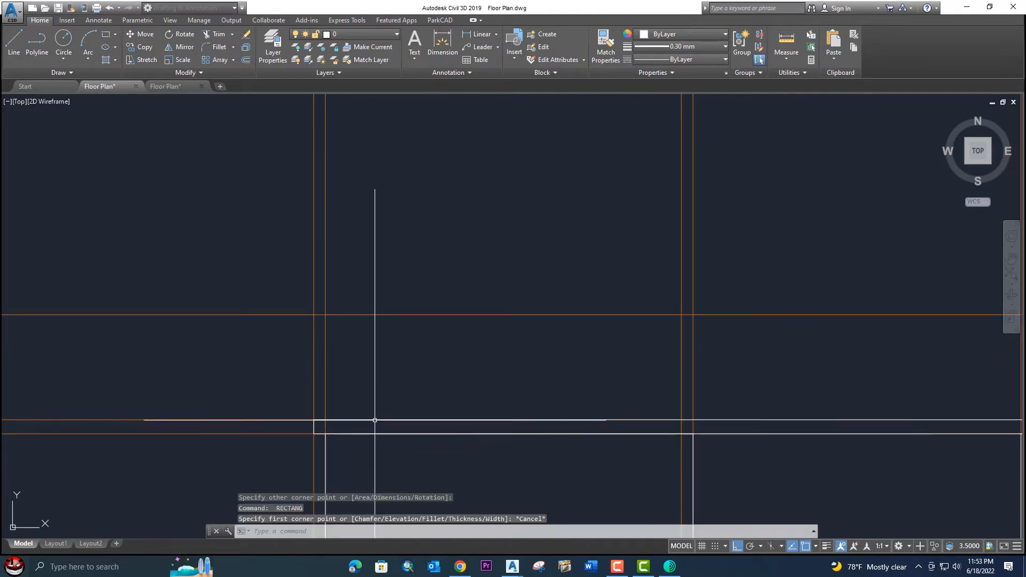
pyautogui.click(376, 421)
pyautogui.press('Delete')
# Step: Set the current object colour to orange 205,105,40 for the construction lines of the floor plan's slab projection
pyautogui.scroll(-6, 375, 421)
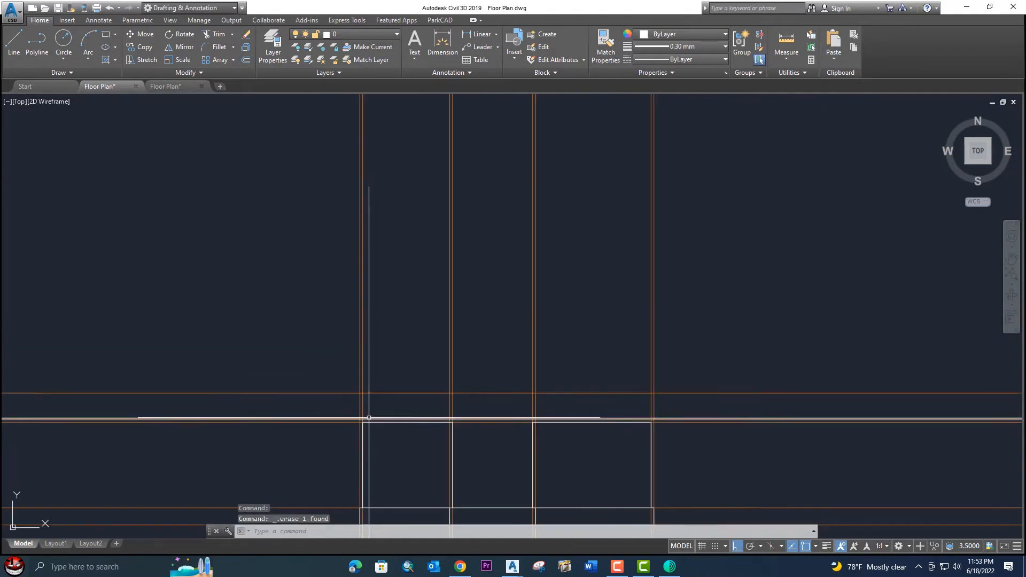
pyautogui.moveTo(369, 419); pyautogui.dragTo(348, 256, button='middle')
pyautogui.moveTo(356, 359); pyautogui.dragTo(354, 343, button='middle')
pyautogui.scroll(-4, 354, 342)
pyautogui.scroll(6, 335, 314)
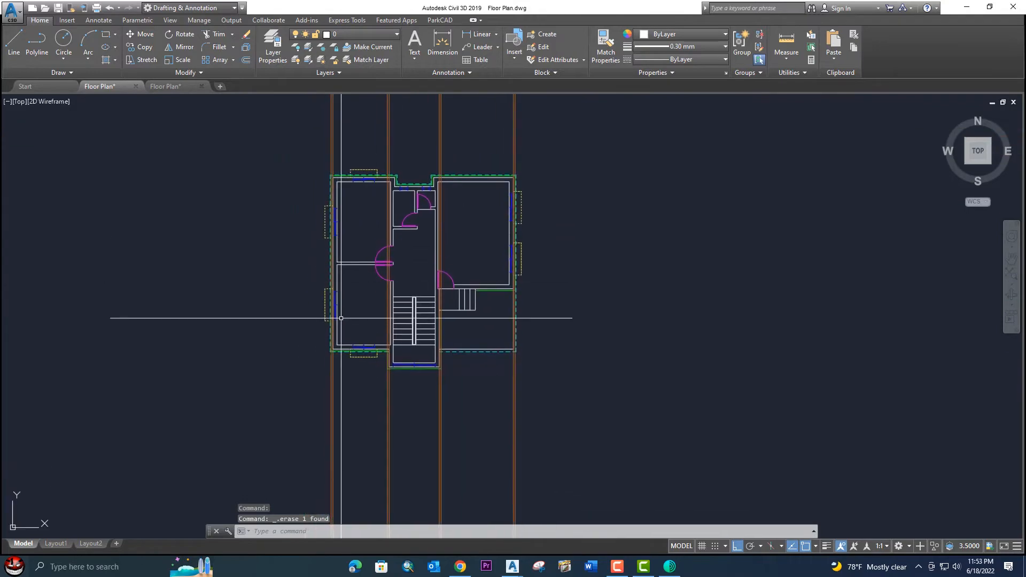
pyautogui.click(687, 35)
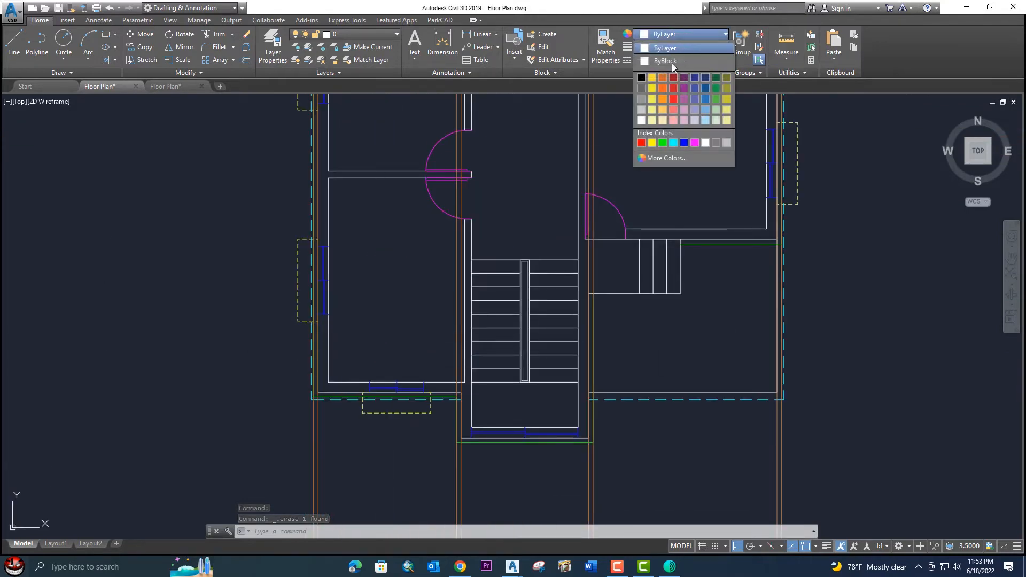
pyautogui.click(663, 79)
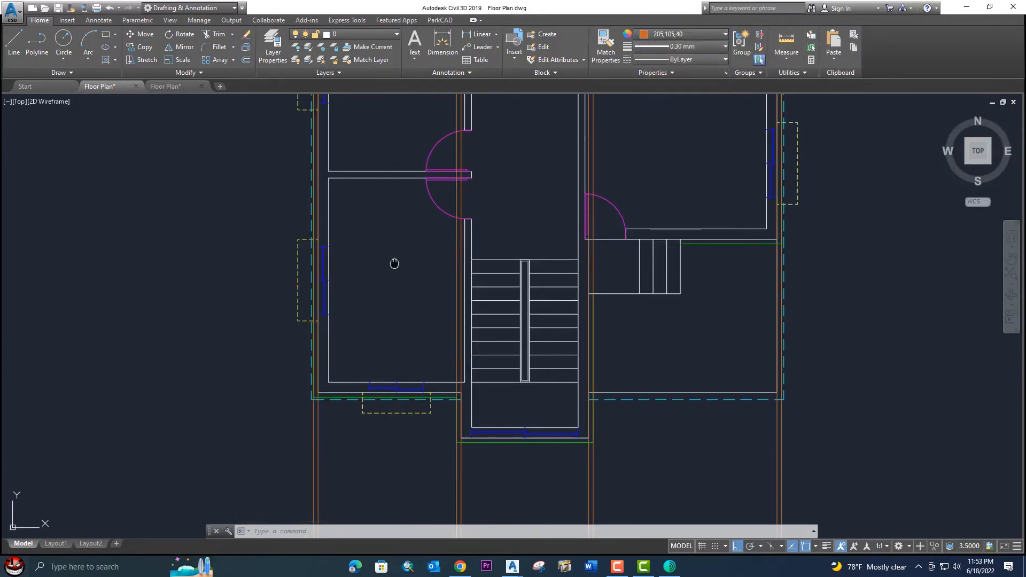
# Step: Draw a vertical construction line through the lower-left corner of the floor plan's dashed slab projection outline
pyautogui.moveTo(394, 264); pyautogui.dragTo(369, 241, button='middle')
pyautogui.write('l')
pyautogui.press('Return')
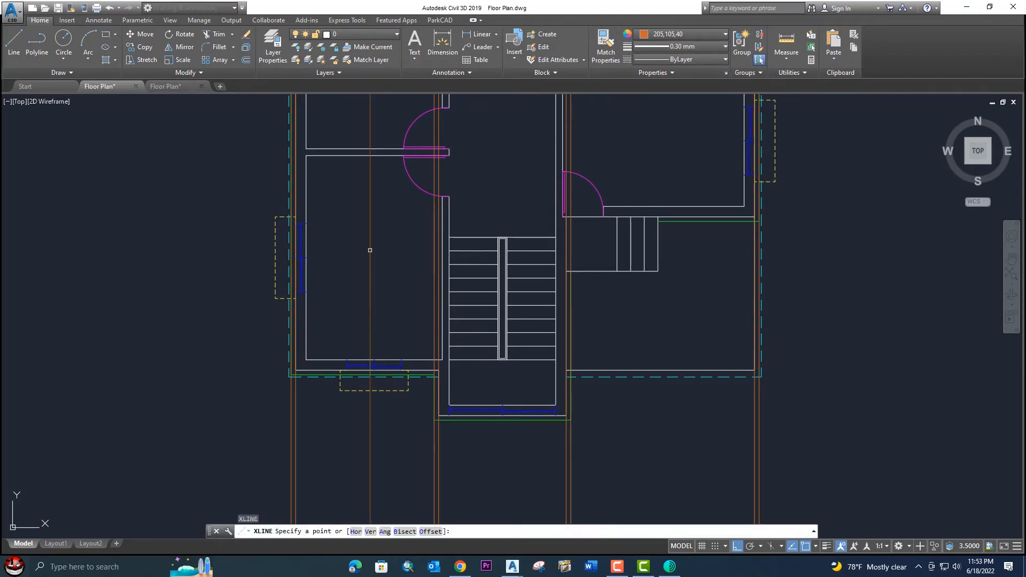
pyautogui.write('v')
pyautogui.press('Return')
pyautogui.scroll(5, 300, 373)
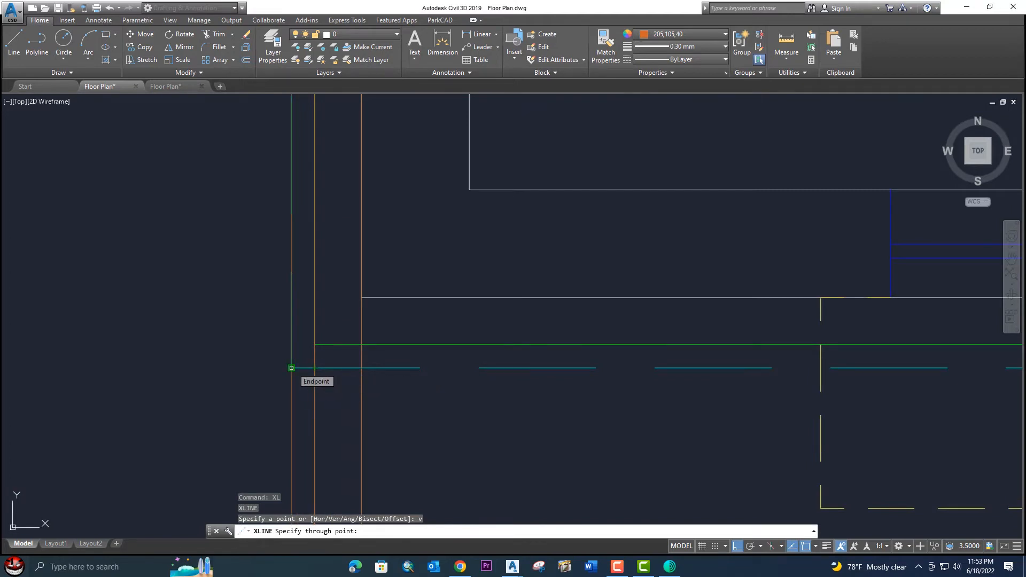
# Step: Add a vertical construction line through the lower-right corner of the dashed slab projection outline and return to the front elevation
pyautogui.scroll(-4, 524, 360)
pyautogui.moveTo(564, 360); pyautogui.dragTo(231, 322, button='middle')
pyautogui.moveTo(741, 327); pyautogui.dragTo(331, 335, button='middle')
pyautogui.scroll(3, 544, 332)
pyautogui.scroll(3, 520, 332)
pyautogui.moveTo(261, 343); pyautogui.dragTo(446, 358, button='middle')
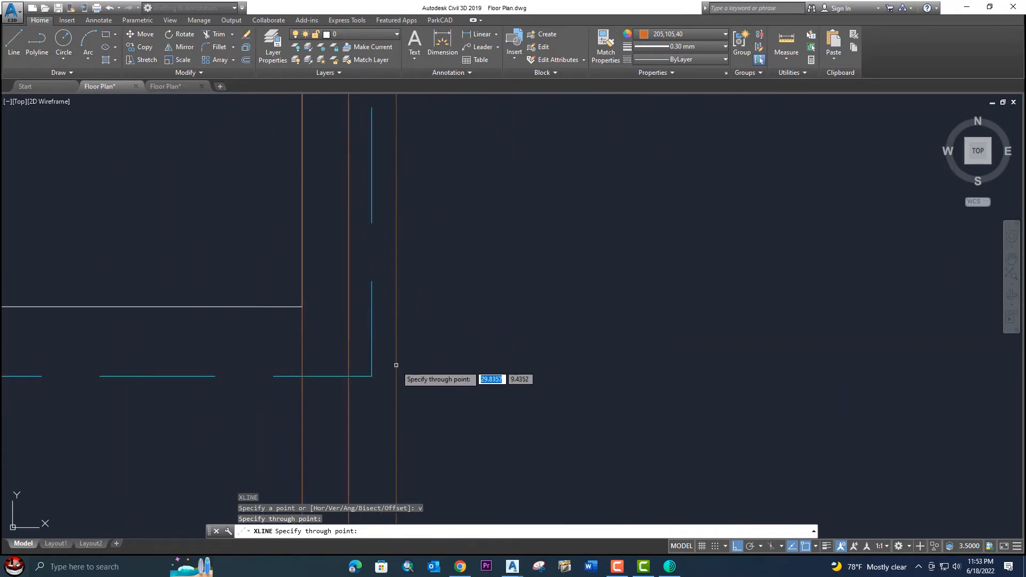
pyautogui.scroll(-6, 428, 363)
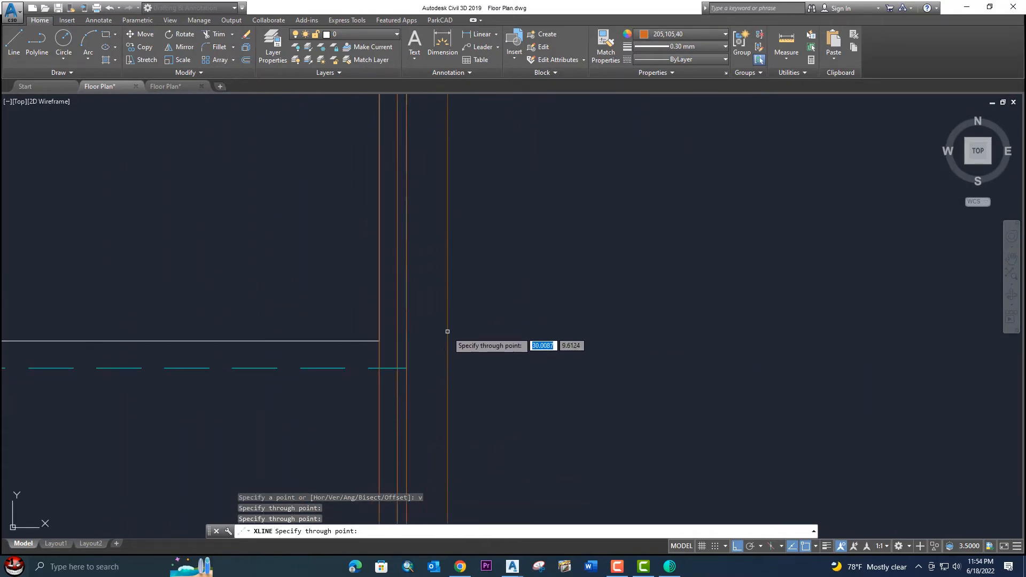
pyautogui.moveTo(453, 341); pyautogui.dragTo(624, 379, button='middle')
pyautogui.press('Return')
pyautogui.moveTo(570, 248); pyautogui.dragTo(446, 510, button='middle')
pyautogui.scroll(-2, 447, 508)
pyautogui.scroll(5, 391, 413)
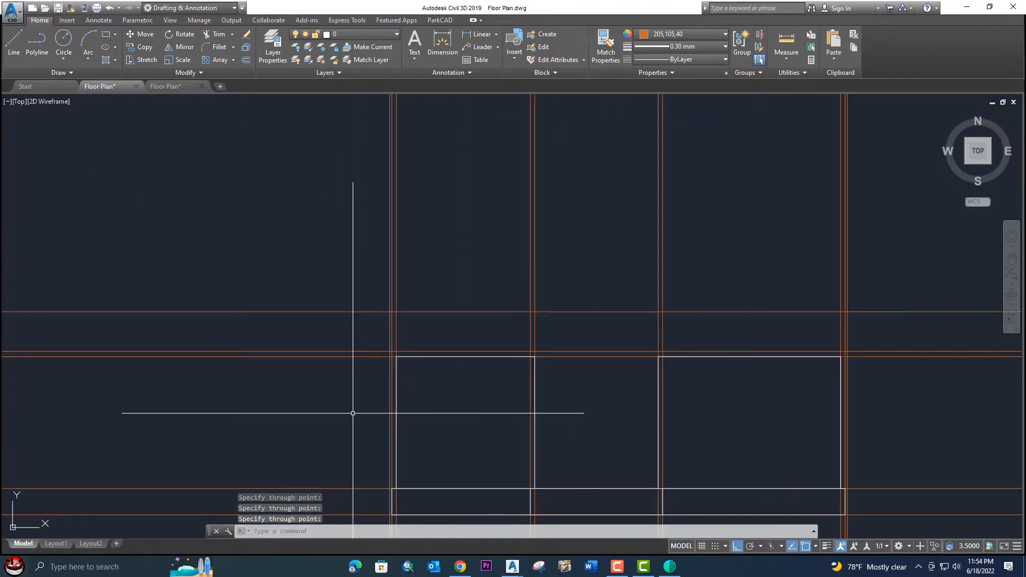
pyautogui.write('R')
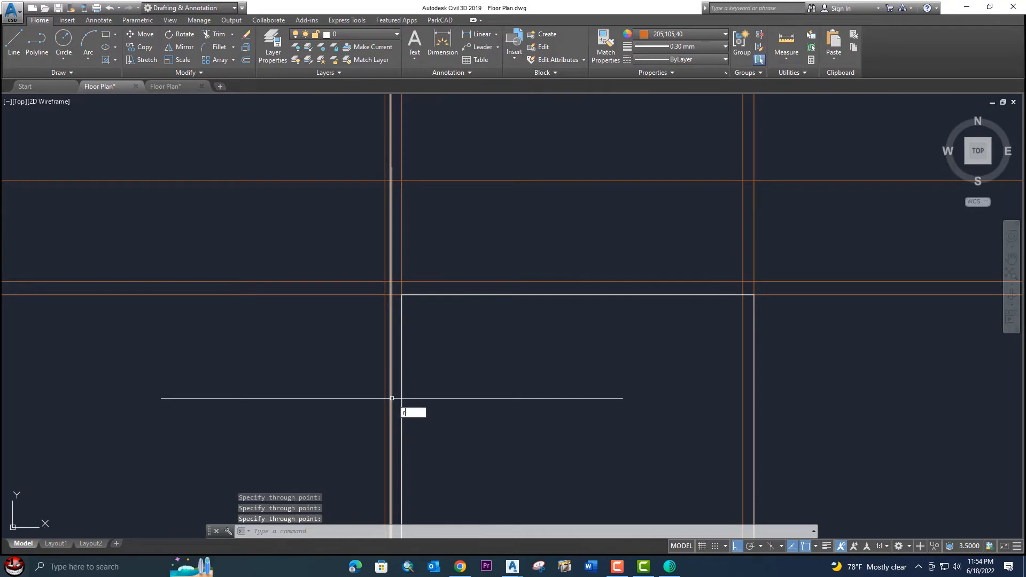
pyautogui.write('ec')
pyautogui.press('Return')
pyautogui.scroll(5, 390, 303)
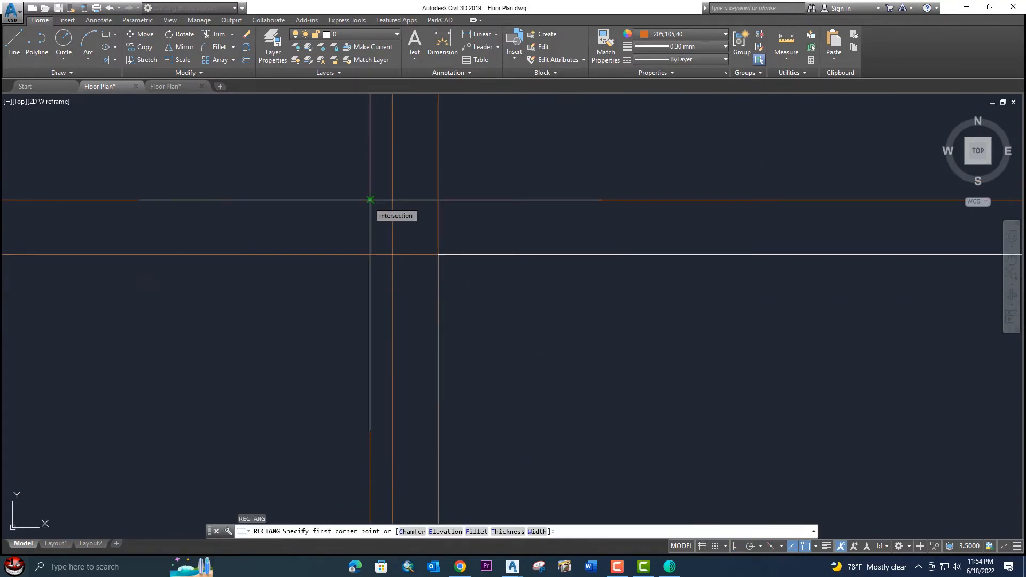
pyautogui.click(370, 200)
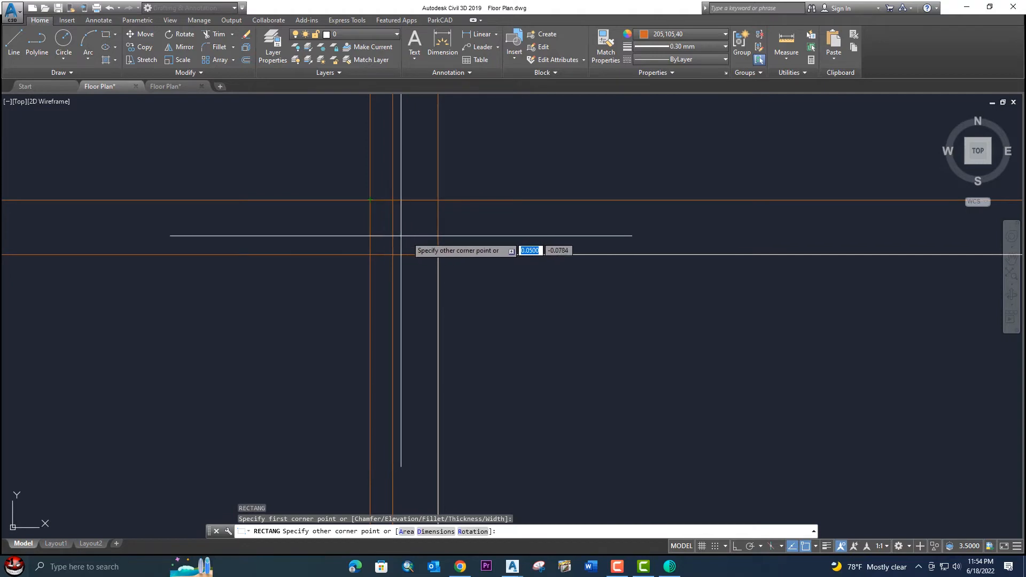
pyautogui.press('Escape')
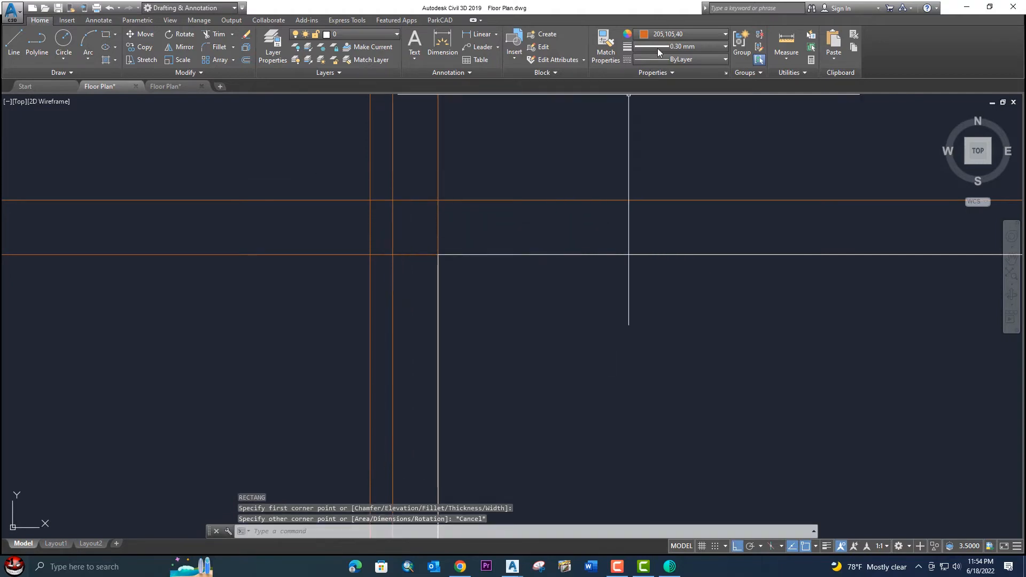
# Step: Set the object colour to ByLayer and draw the 0.12-high roof slab rectangle above the walls, spanning the outermost vertical construction lines
pyautogui.click(661, 34)
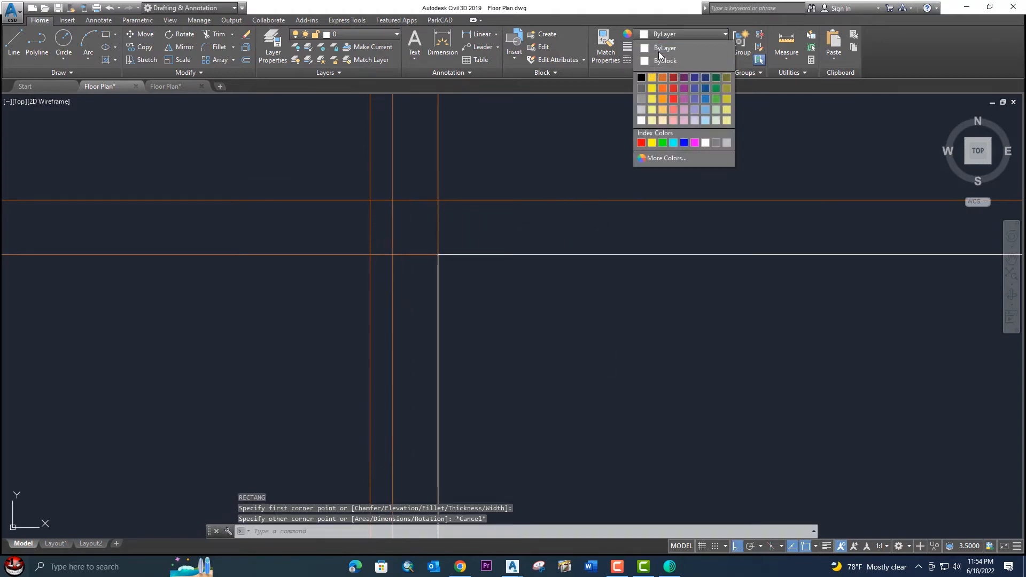
pyautogui.click(658, 49)
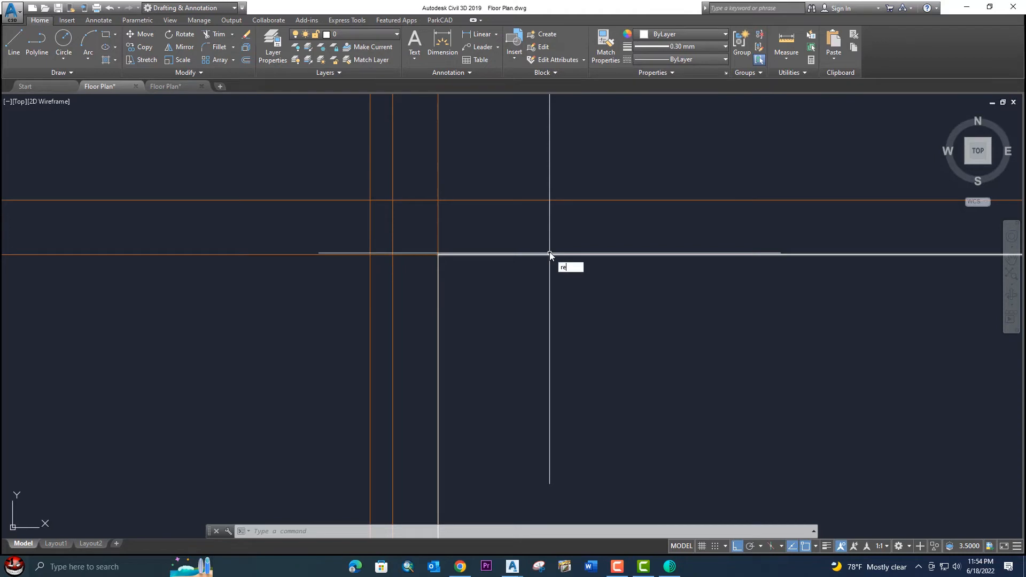
pyautogui.press('Return')
pyautogui.click(370, 201)
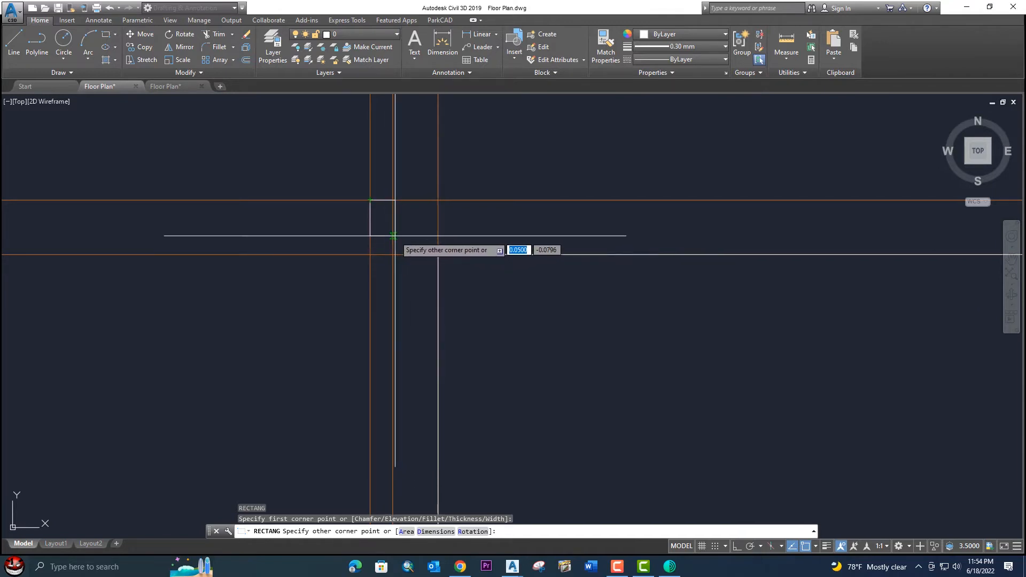
pyautogui.scroll(-4, 487, 261)
pyautogui.moveTo(703, 262); pyautogui.dragTo(232, 254, button='middle')
pyautogui.scroll(-2, 232, 254)
pyautogui.scroll(-4, 421, 265)
pyautogui.moveTo(525, 268); pyautogui.dragTo(206, 280, button='middle')
pyautogui.scroll(6, 328, 277)
pyautogui.scroll(2, 574, 264)
pyautogui.moveTo(574, 264); pyautogui.dragTo(437, 288, button='middle')
pyautogui.scroll(2, 527, 283)
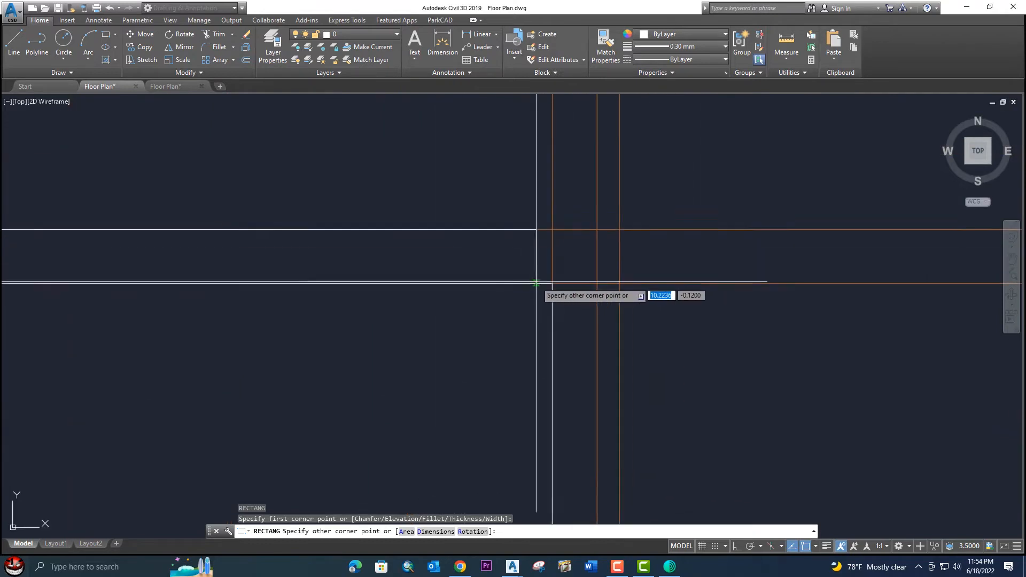
pyautogui.click(657, 285)
pyautogui.scroll(-2, 659, 288)
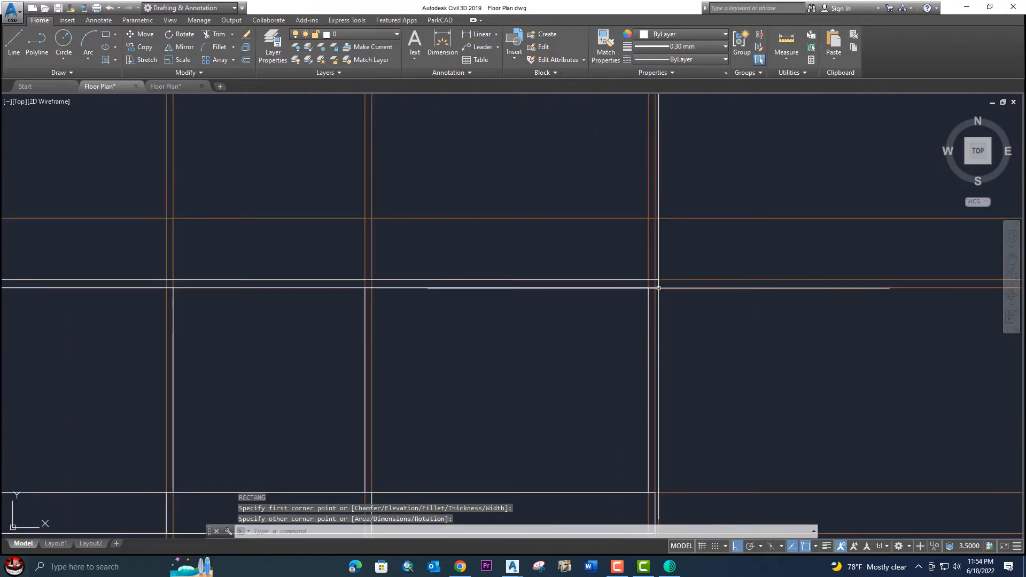
# Step: Measure the roof slab's overhang beyond the left wall with the DIM command, without keeping a dimension
pyautogui.scroll(-2, 659, 288)
pyautogui.moveTo(381, 313); pyautogui.dragTo(545, 309, button='middle')
pyautogui.scroll(4, 305, 287)
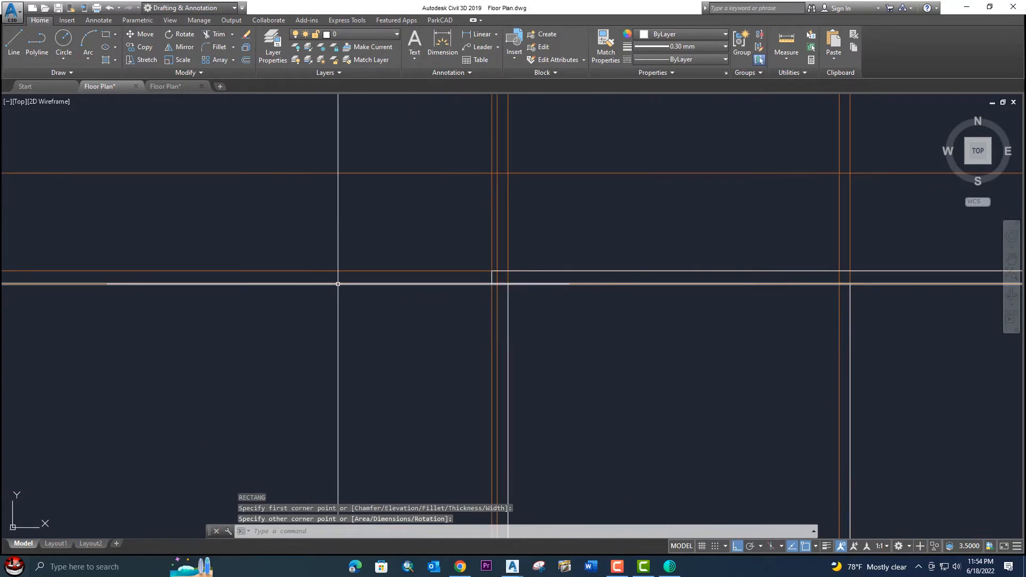
pyautogui.write('dim')
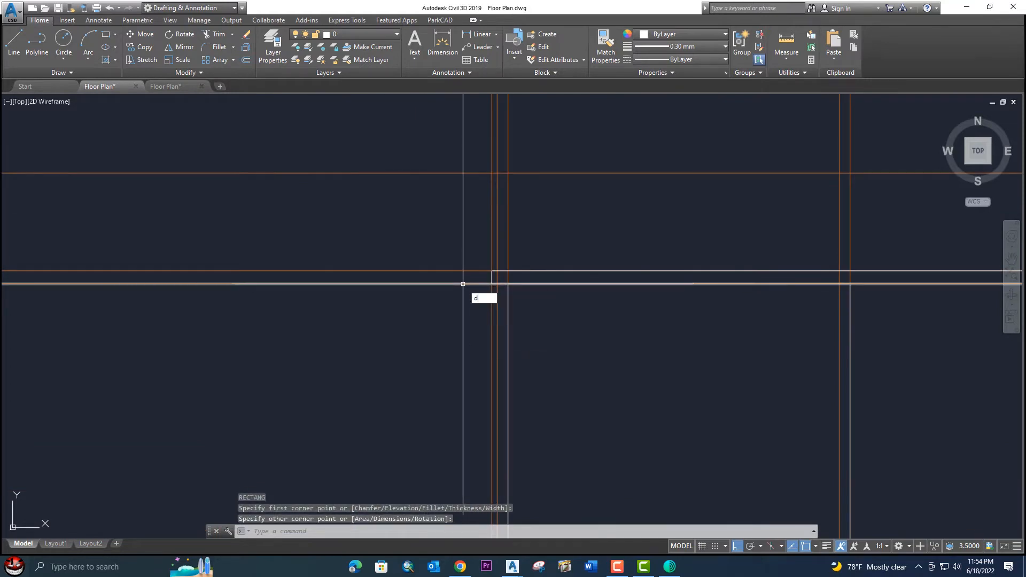
pyautogui.press('Return')
pyautogui.scroll(4, 497, 278)
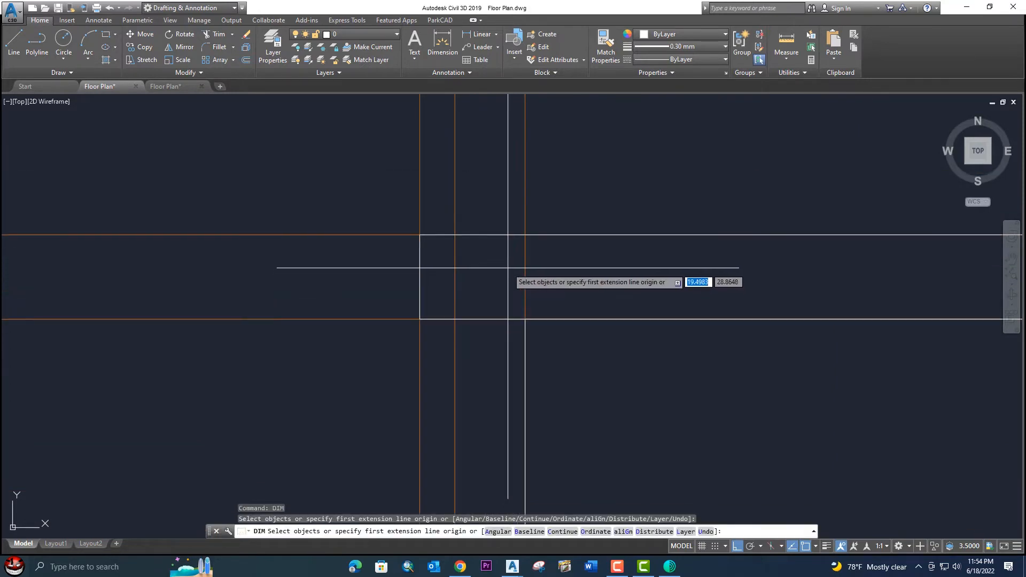
pyautogui.click(525, 233)
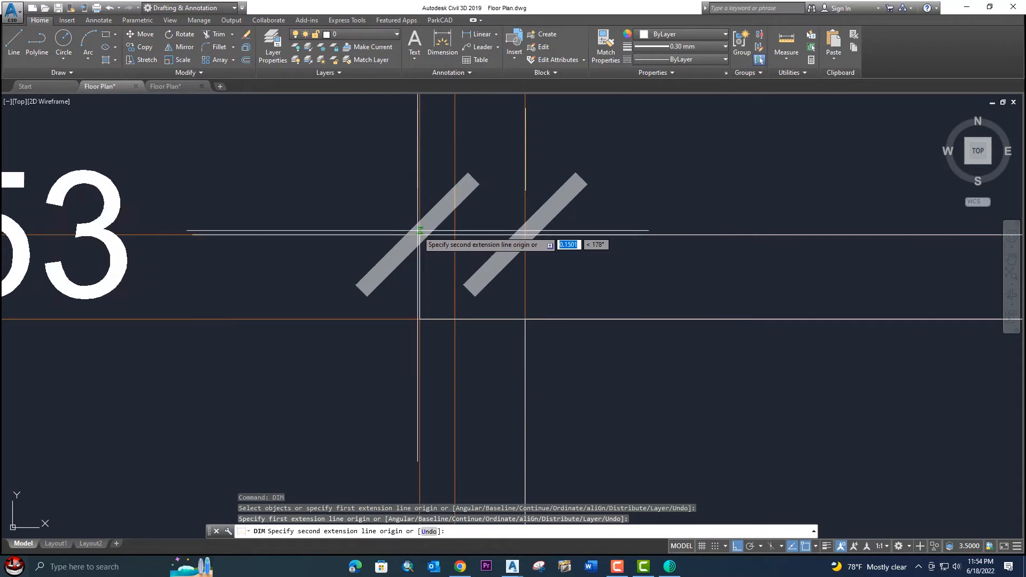
pyautogui.scroll(-4, 418, 234)
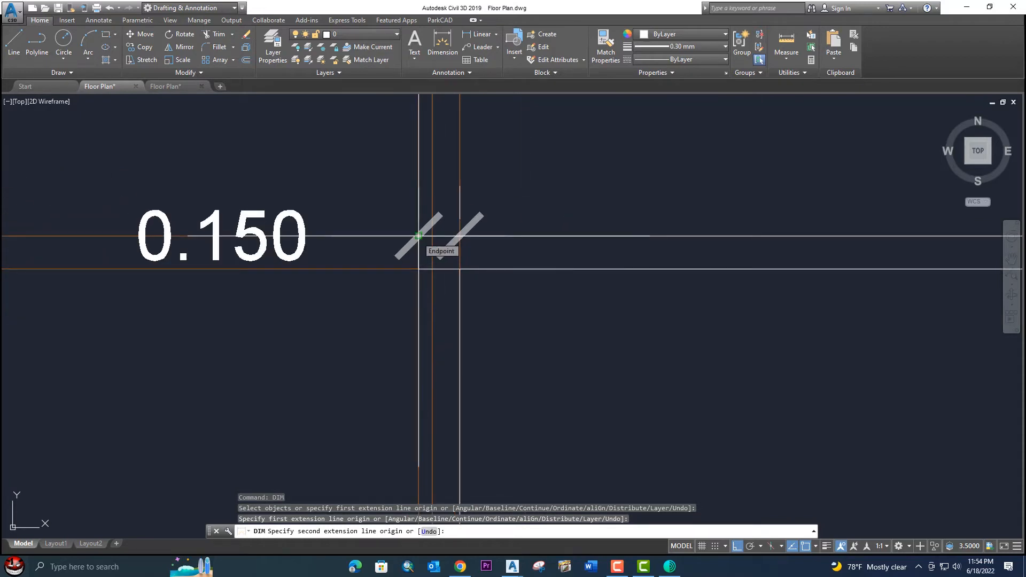
pyautogui.scroll(-5, 418, 236)
pyautogui.moveTo(456, 240); pyautogui.dragTo(428, 287, button='middle')
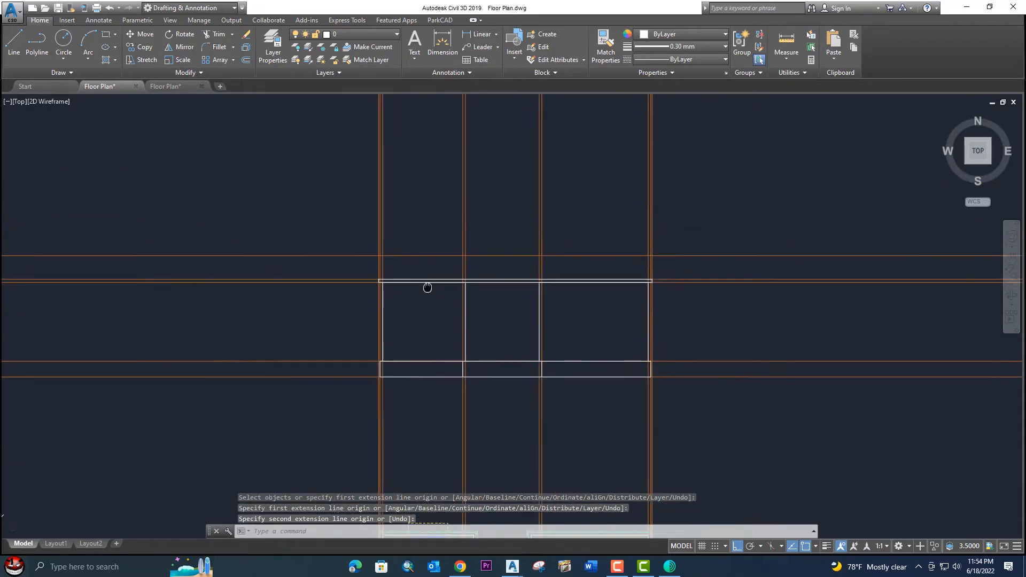
# Step: Draw the parapet outline with lines from the slab top at the left wall, up to the top construction line, across and down at the right wall
pyautogui.scroll(4, 428, 287)
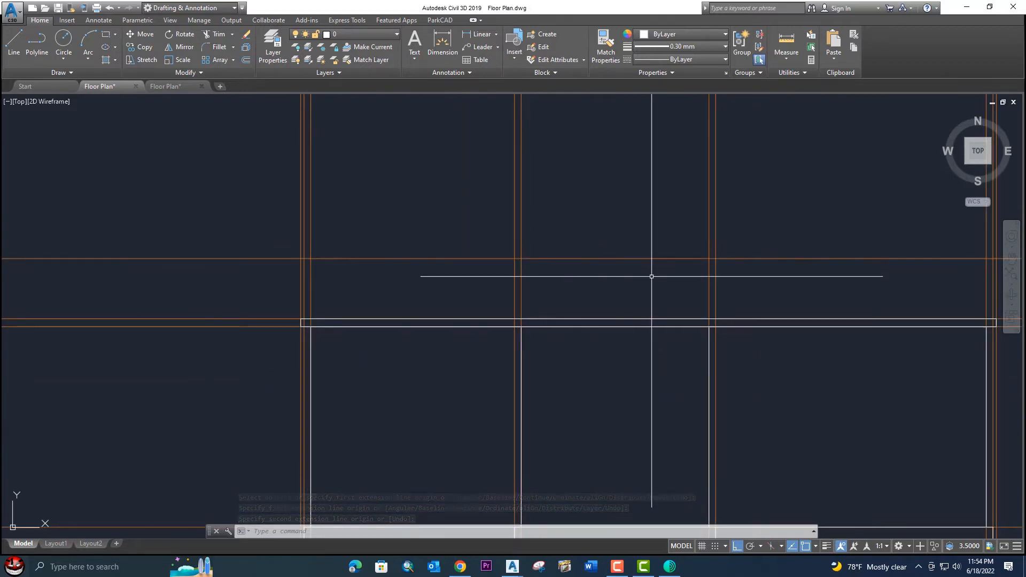
pyautogui.moveTo(652, 276); pyautogui.dragTo(538, 295, button='middle')
pyautogui.write('l')
pyautogui.press('Return')
pyautogui.scroll(3, 195, 346)
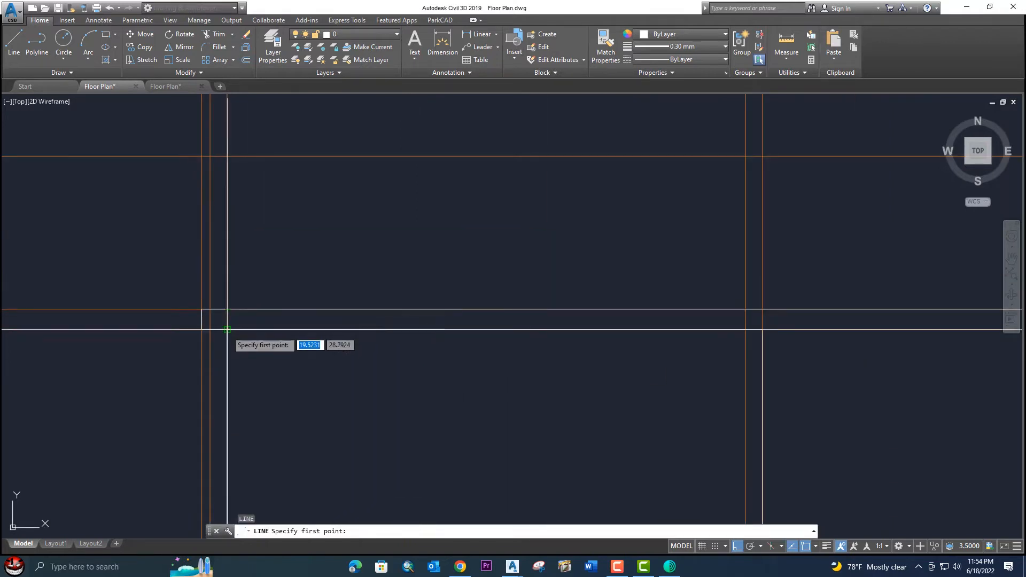
pyautogui.click(228, 309)
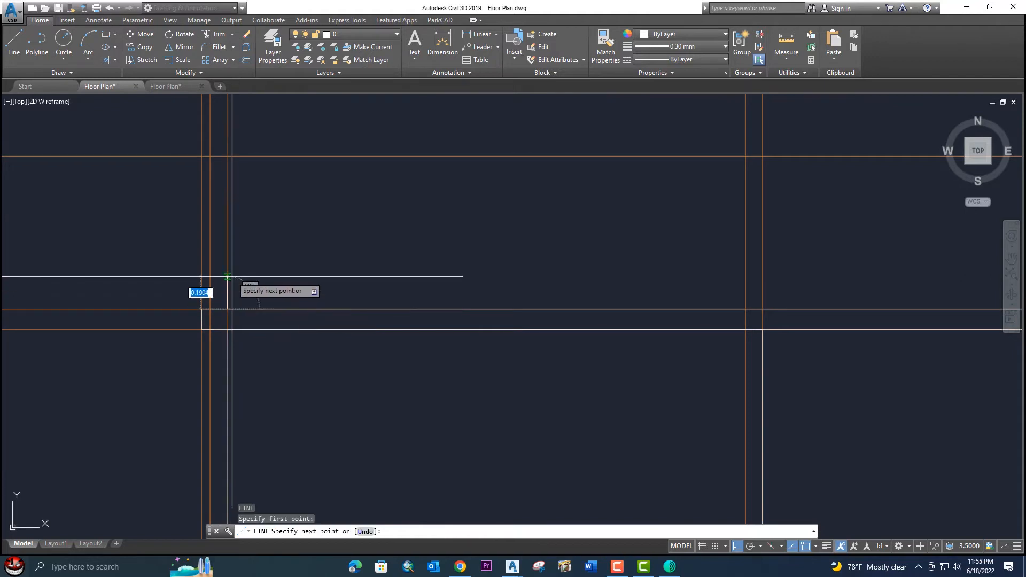
pyautogui.scroll(-4, 446, 174)
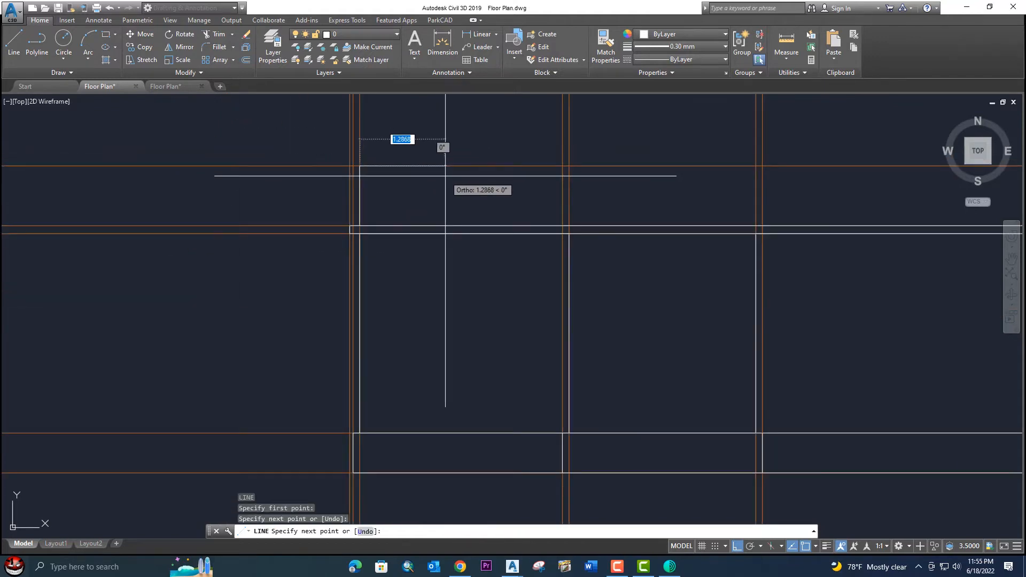
pyautogui.moveTo(445, 174); pyautogui.dragTo(207, 221, button='middle')
pyautogui.moveTo(661, 216); pyautogui.dragTo(504, 228, button='middle')
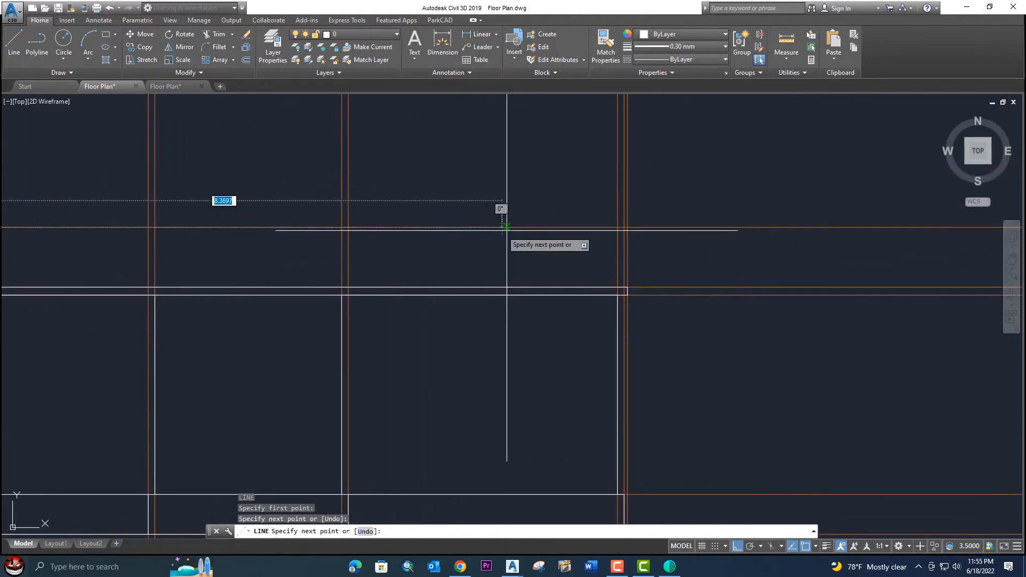
pyautogui.scroll(2, 628, 211)
pyautogui.click(621, 225)
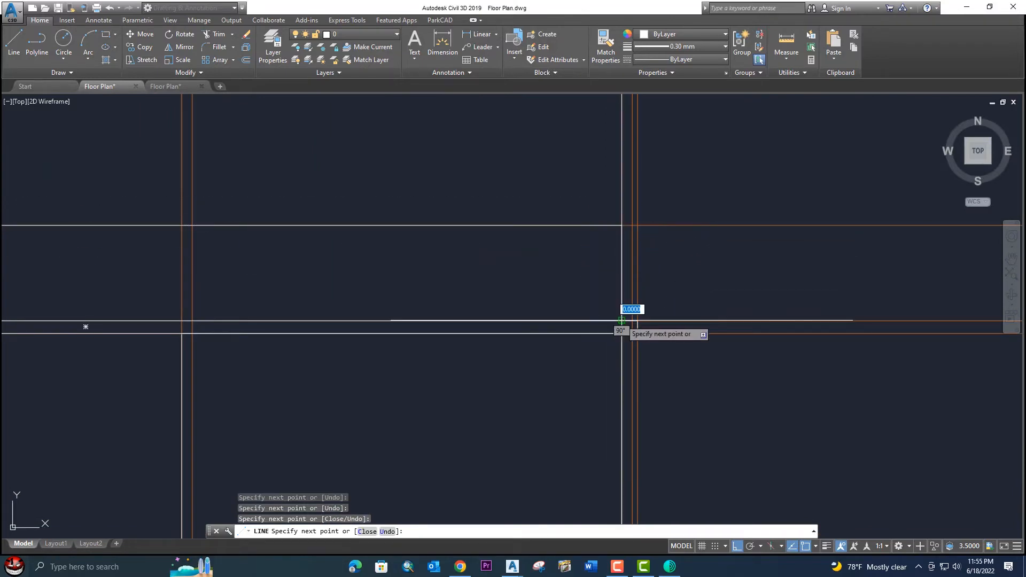
pyautogui.press('Return')
pyautogui.scroll(-3, 622, 320)
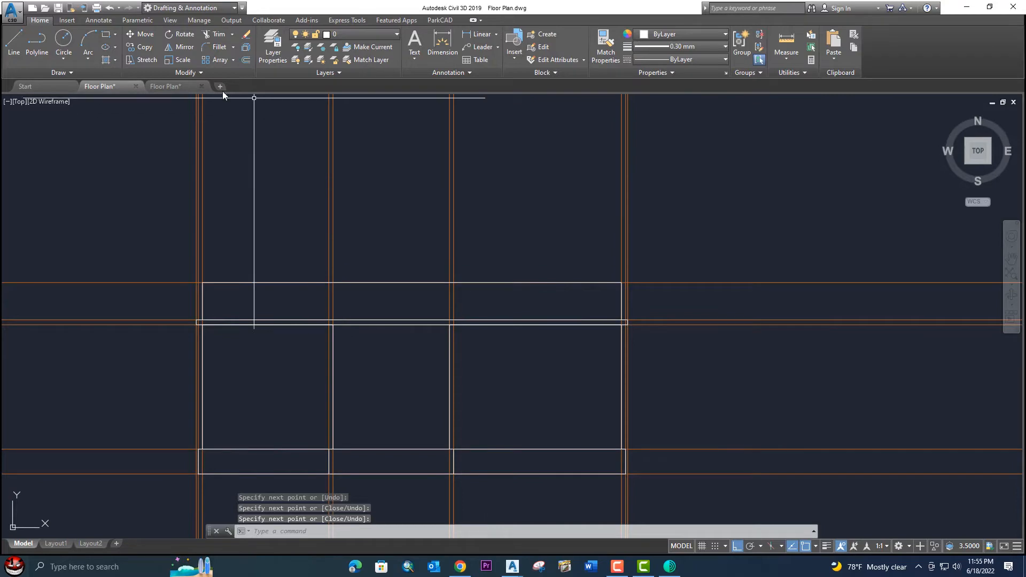
# Step: Examine the parapet and roof slab dimensions on the reference elevation in the other drawing, and return to the working drawing
pyautogui.click(169, 86)
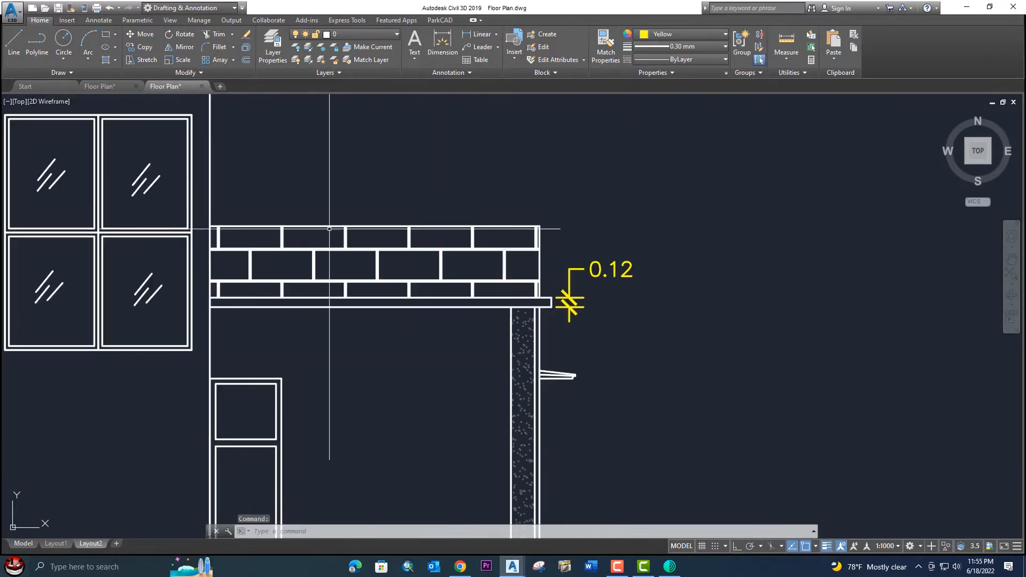
pyautogui.scroll(-3, 328, 225)
pyautogui.scroll(4, 221, 275)
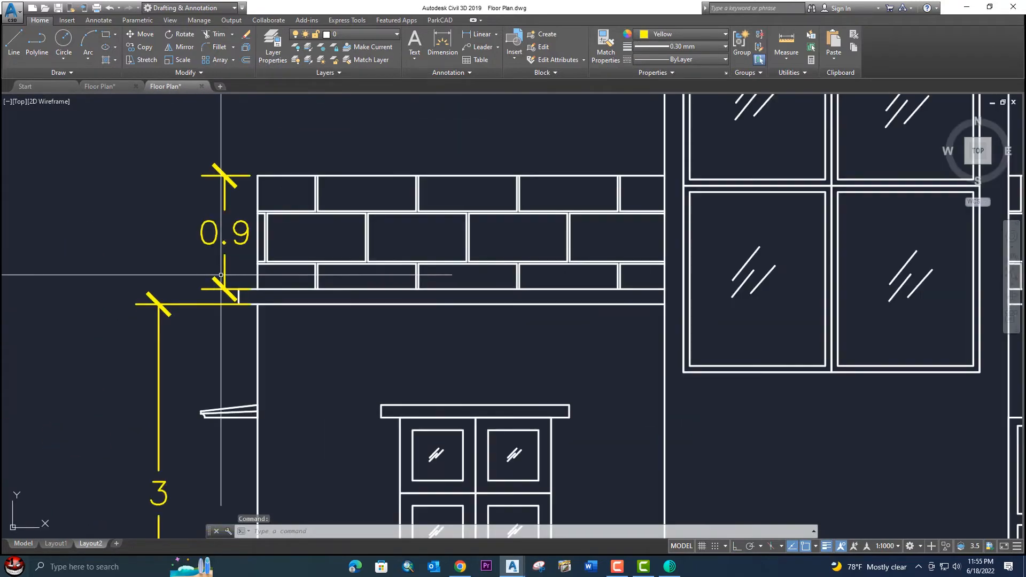
pyautogui.scroll(-2, 274, 233)
pyautogui.scroll(-2, 797, 241)
pyautogui.moveTo(797, 241); pyautogui.dragTo(561, 234, button='middle')
pyautogui.click(100, 87)
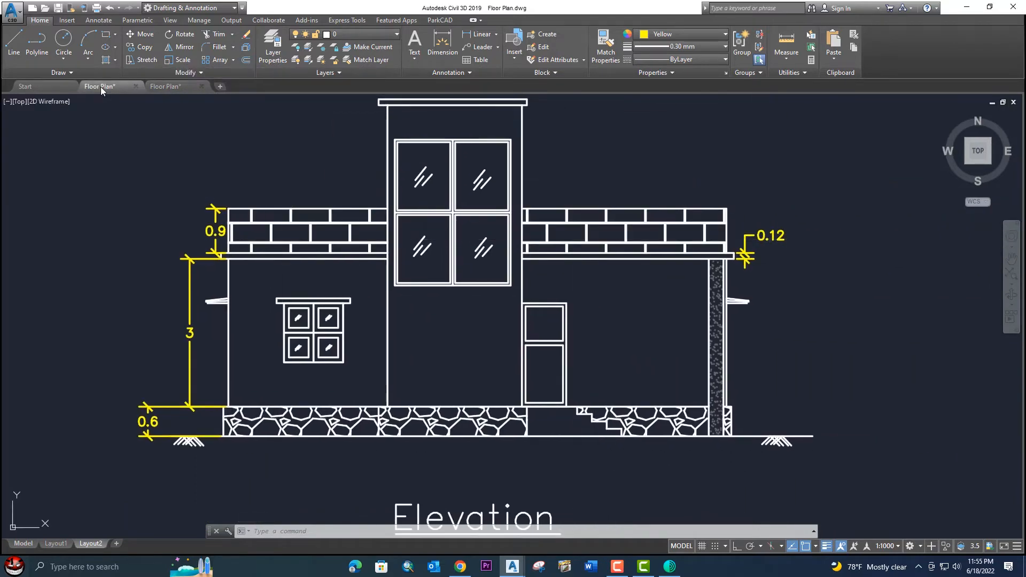
# Step: Delete all the vertical construction lines running through the elevation and the floor plan
pyautogui.scroll(-2, 294, 175)
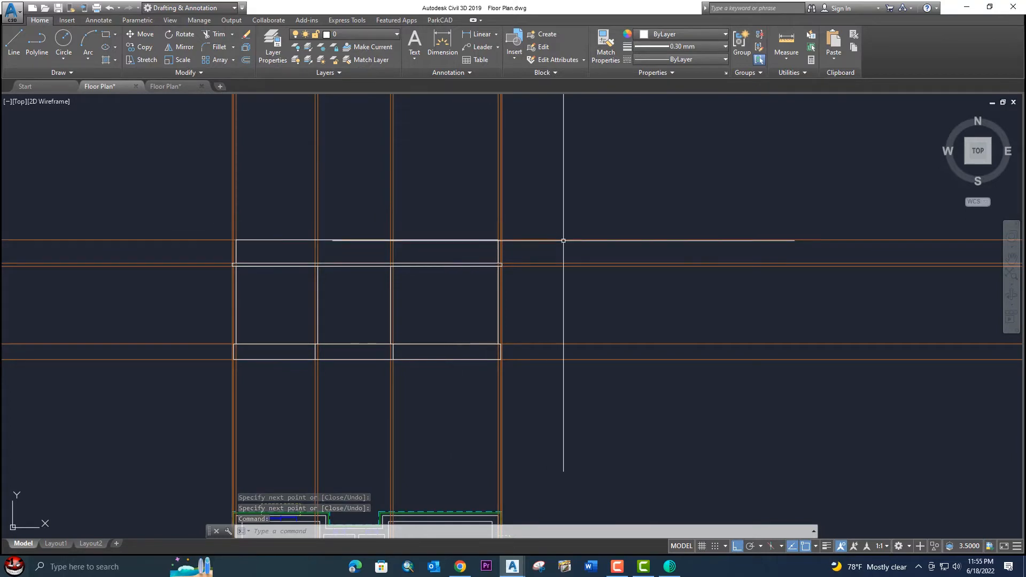
pyautogui.moveTo(534, 238); pyautogui.dragTo(556, 345, button='middle')
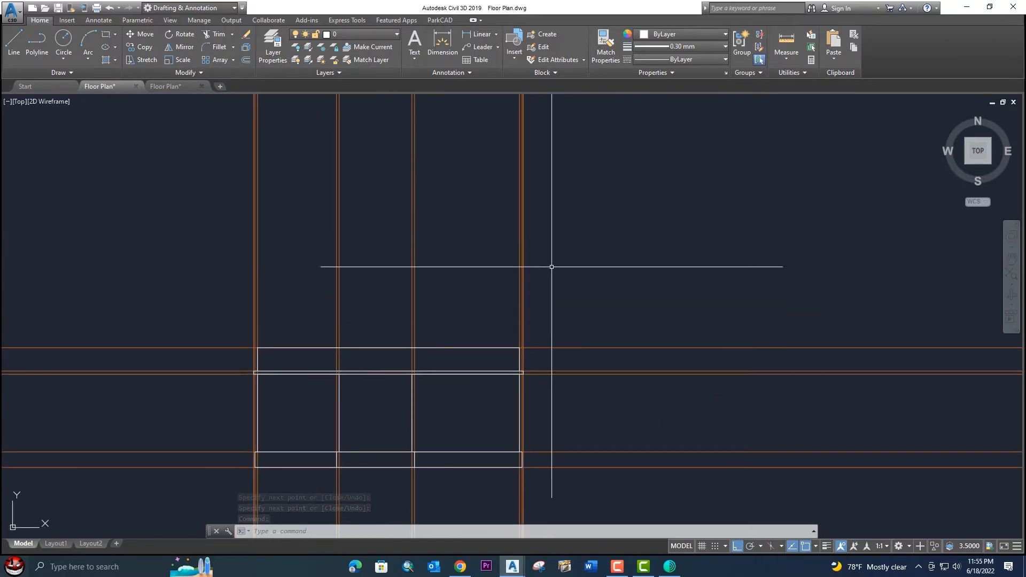
pyautogui.click(576, 241)
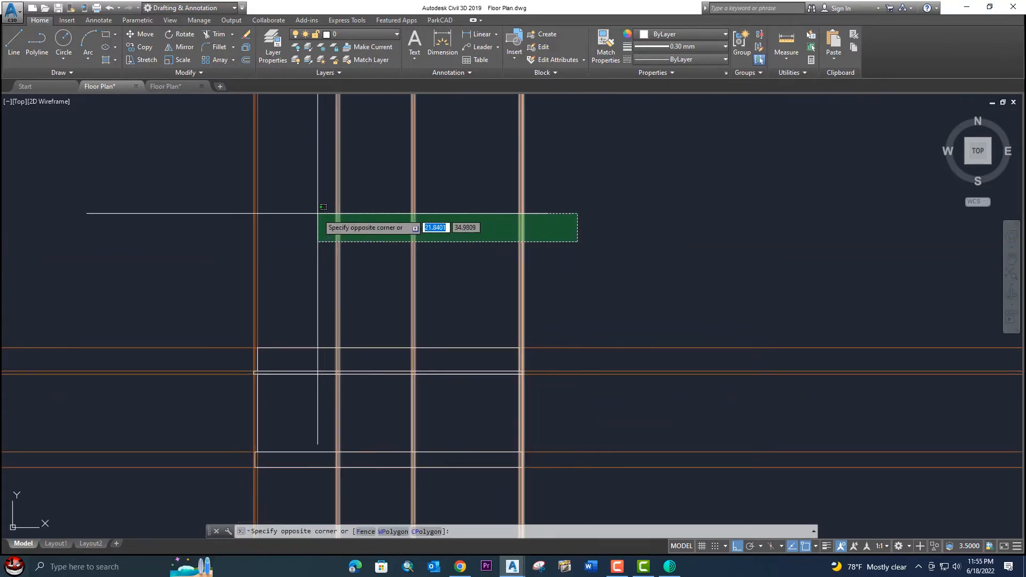
pyautogui.click(224, 211)
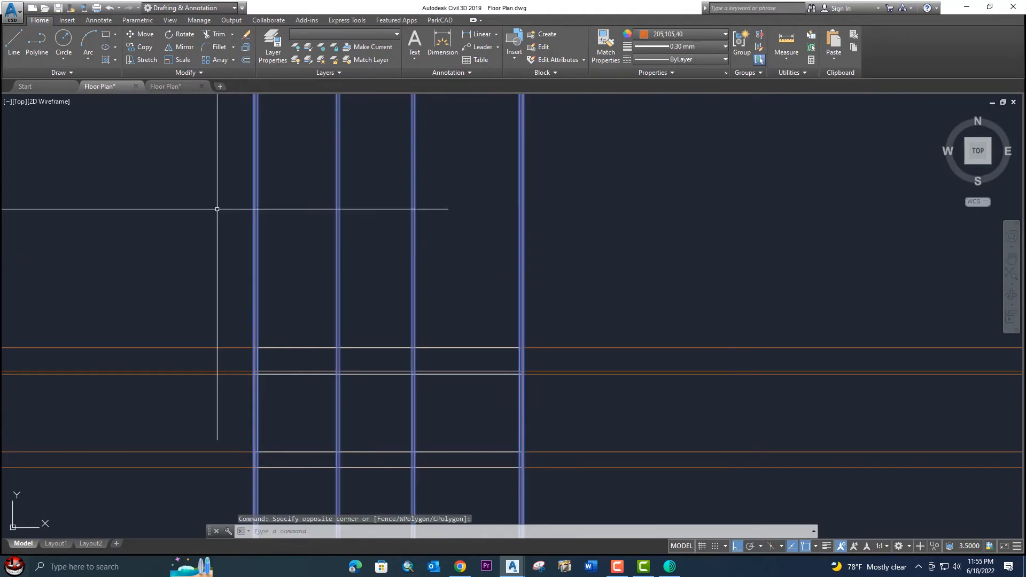
pyautogui.scroll(-2, 382, 218)
pyautogui.moveTo(381, 218); pyautogui.dragTo(382, 126, button='middle')
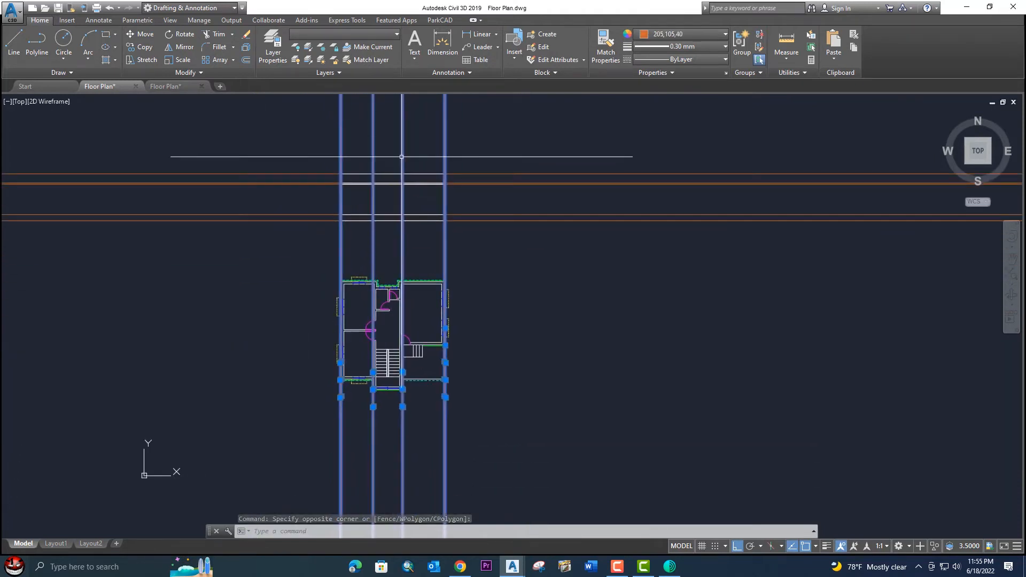
pyautogui.scroll(2, 408, 167)
pyautogui.press('Delete')
pyautogui.moveTo(413, 182); pyautogui.dragTo(424, 210, button='middle')
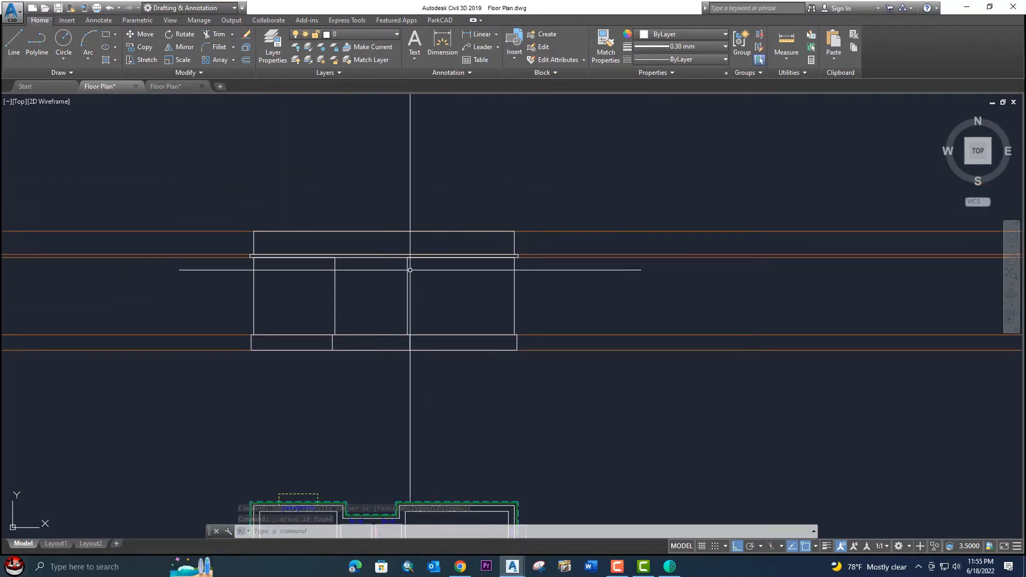
# Step: Check the central tower rising above the parapet on the reference elevation, and return to the working drawing
pyautogui.scroll(2, 359, 275)
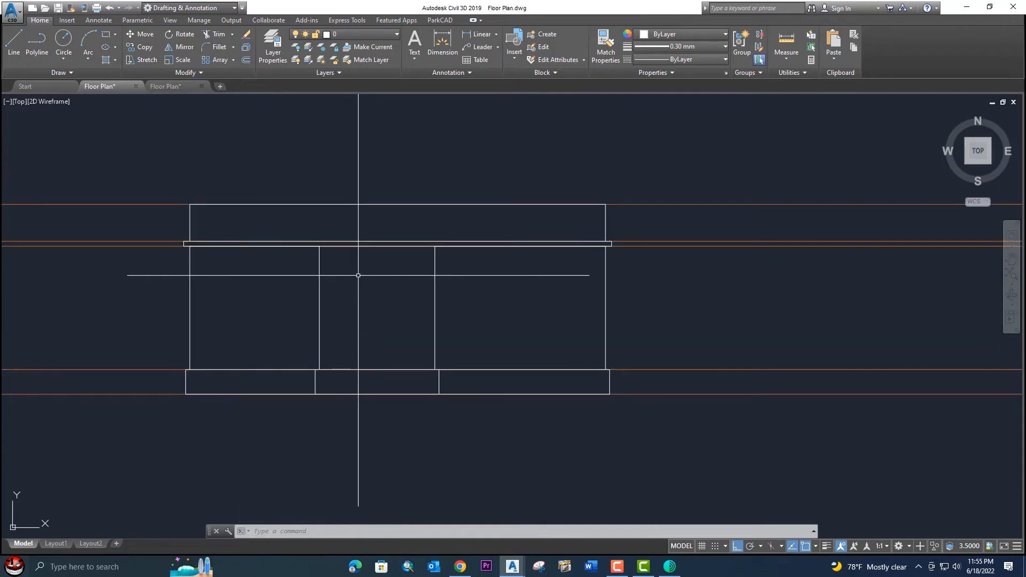
pyautogui.click(167, 88)
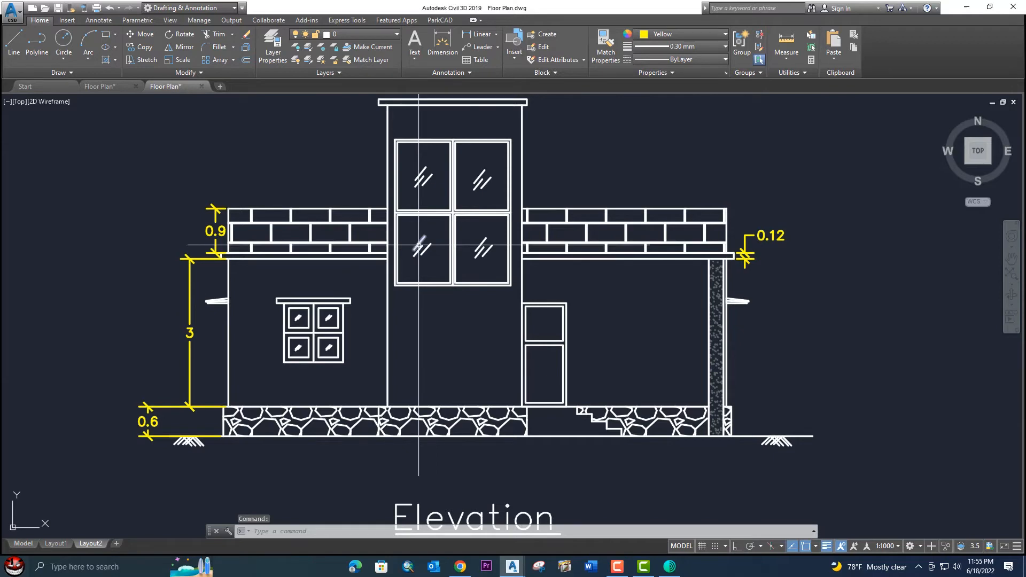
pyautogui.moveTo(419, 247); pyautogui.dragTo(358, 293, button='middle')
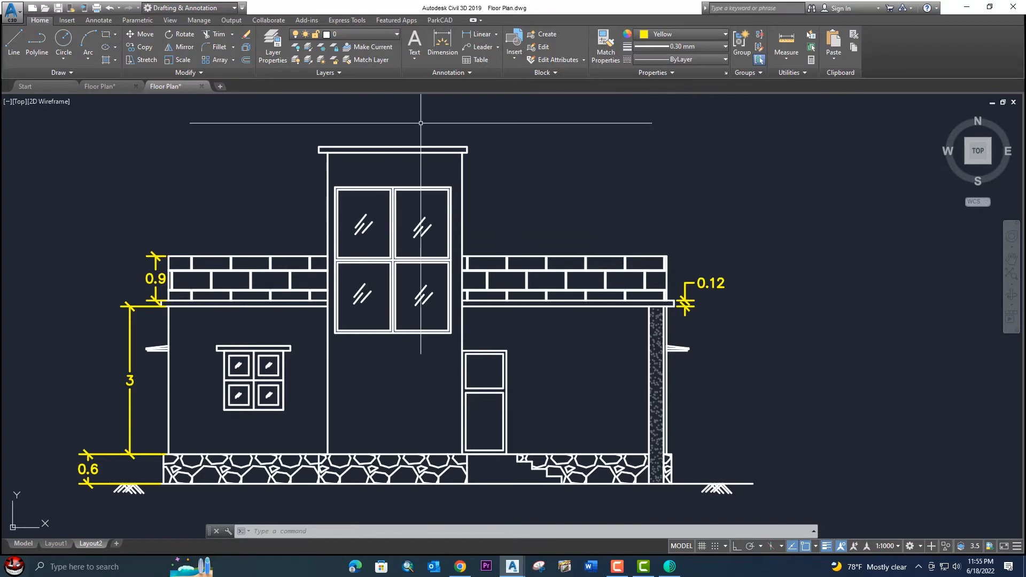
pyautogui.click(101, 86)
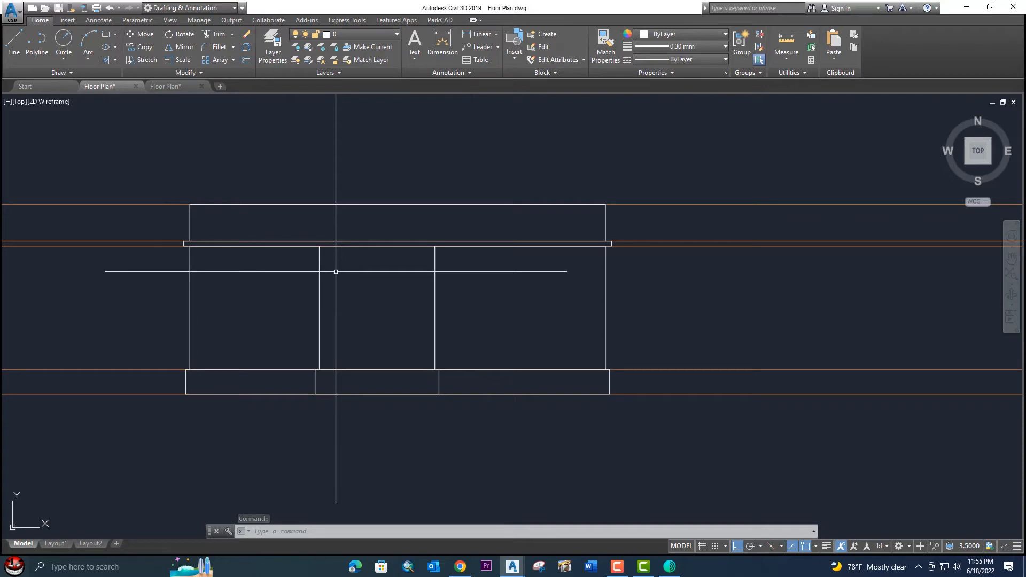
# Step: Draw vertical construction lines through the two outer wall corners of the projecting staircase bay at the floor plan's lower edge
pyautogui.scroll(-3, 339, 267)
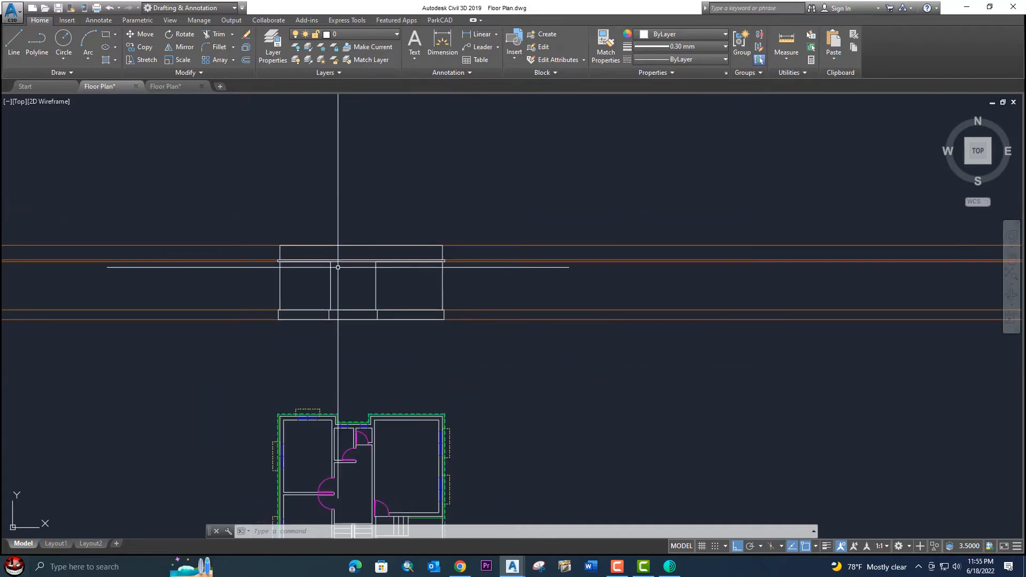
pyautogui.scroll(6, 420, 224)
pyautogui.scroll(-1, 339, 342)
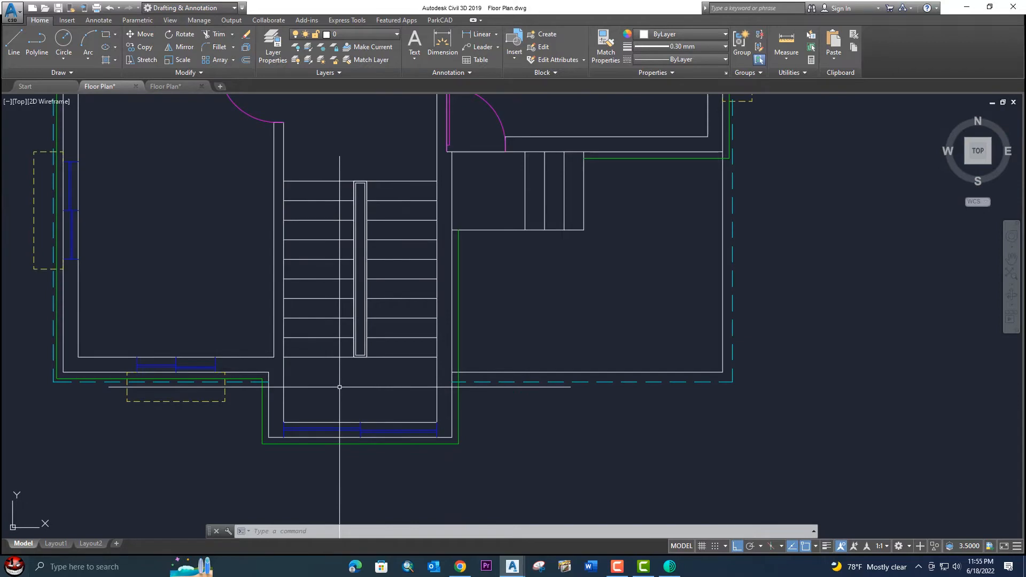
pyautogui.scroll(-4, 316, 321)
pyautogui.moveTo(318, 336); pyautogui.dragTo(319, 347, button='middle')
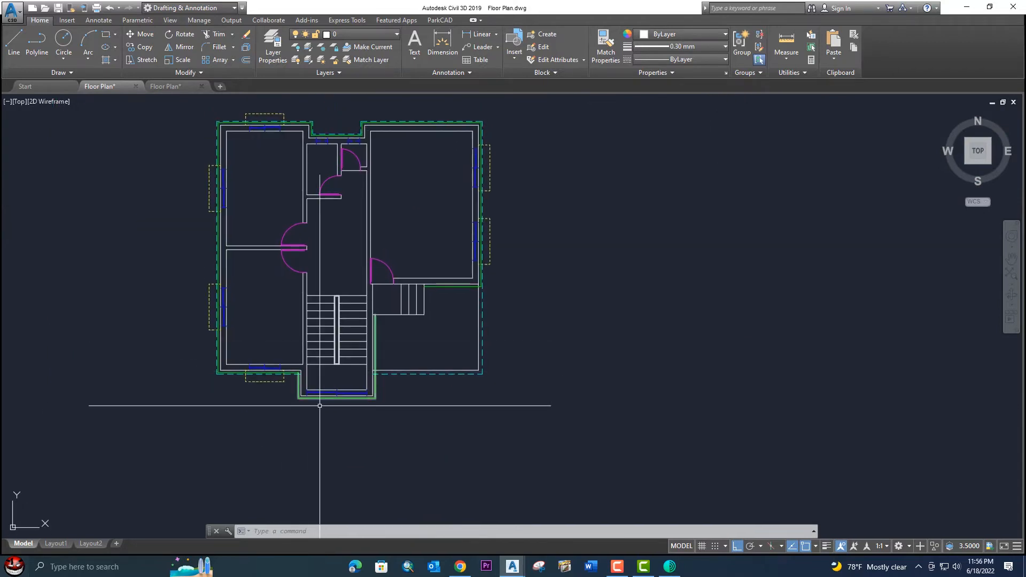
pyautogui.scroll(2, 308, 380)
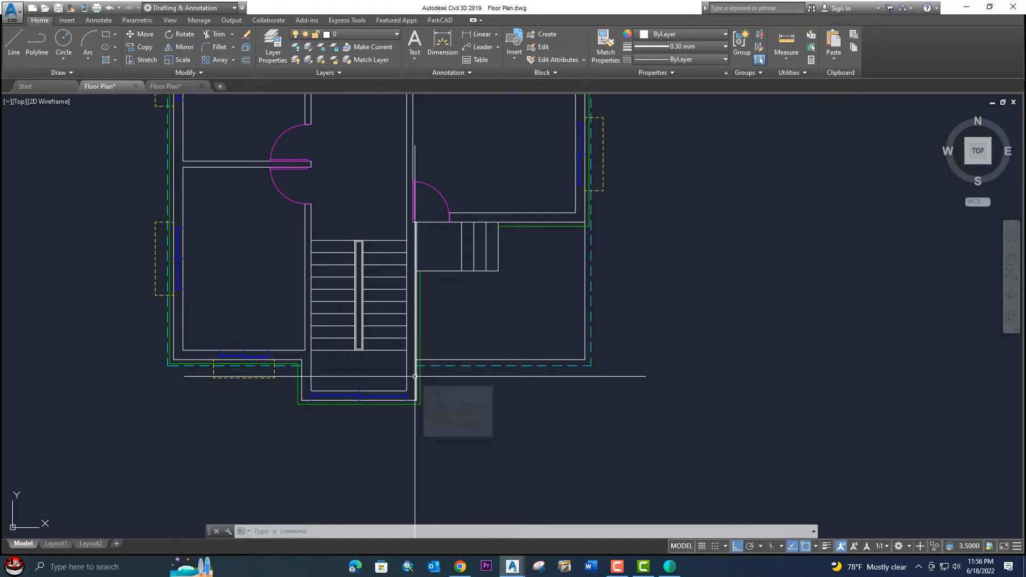
pyautogui.write('l')
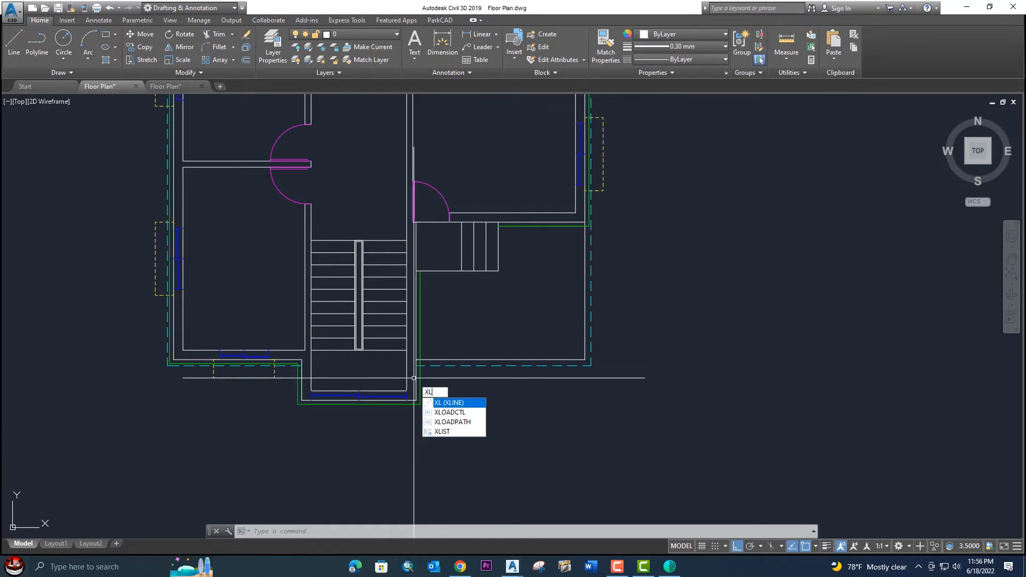
pyautogui.press('Return')
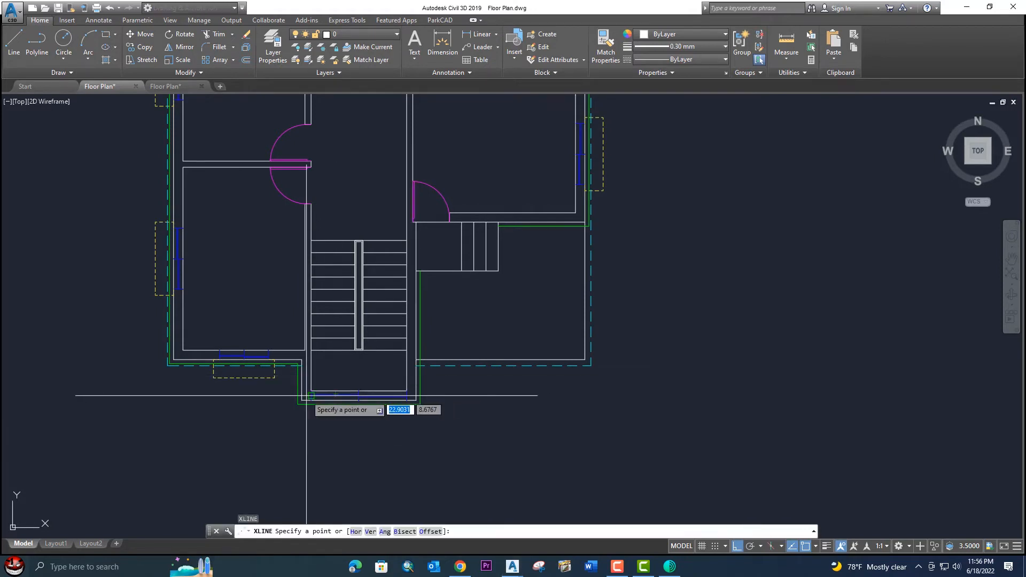
pyautogui.scroll(2, 308, 398)
pyautogui.write('v')
pyautogui.press('Return')
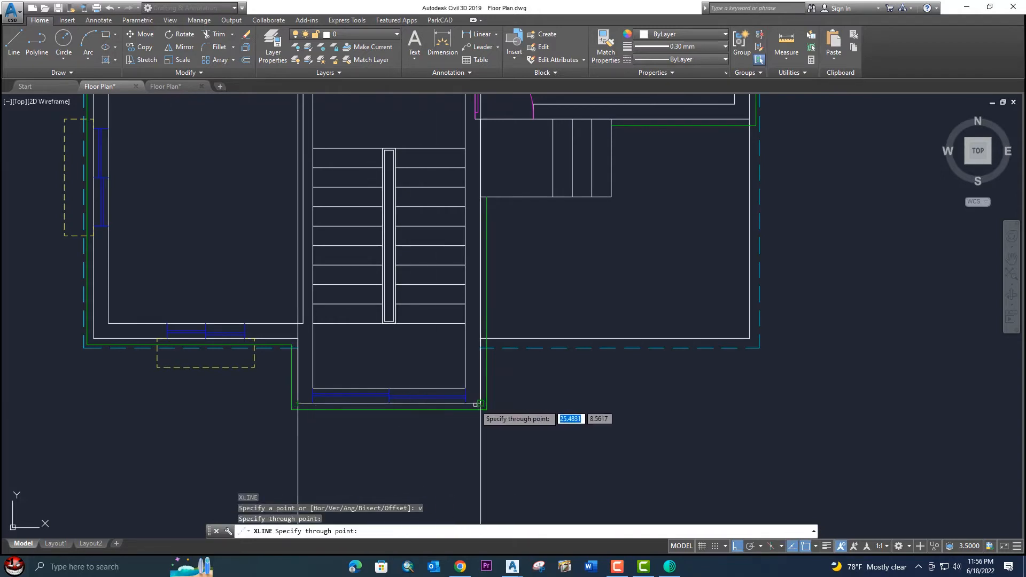
pyautogui.click(481, 404)
pyautogui.scroll(-8, 481, 407)
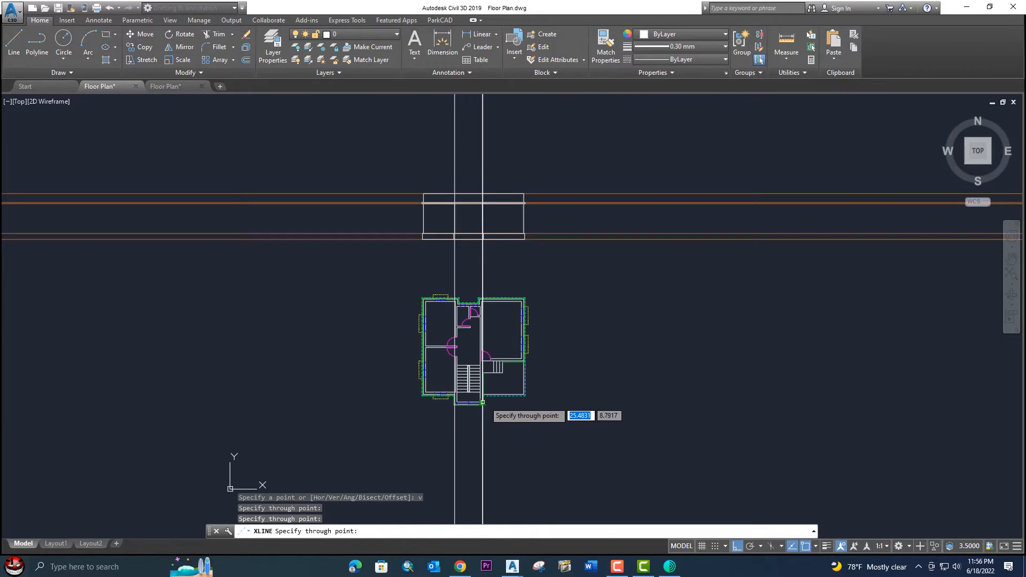
pyautogui.press('Escape')
# Step: Change the colour of the two new vertical construction lines to orange 205,105,40
pyautogui.click(500, 232)
pyautogui.click(390, 215)
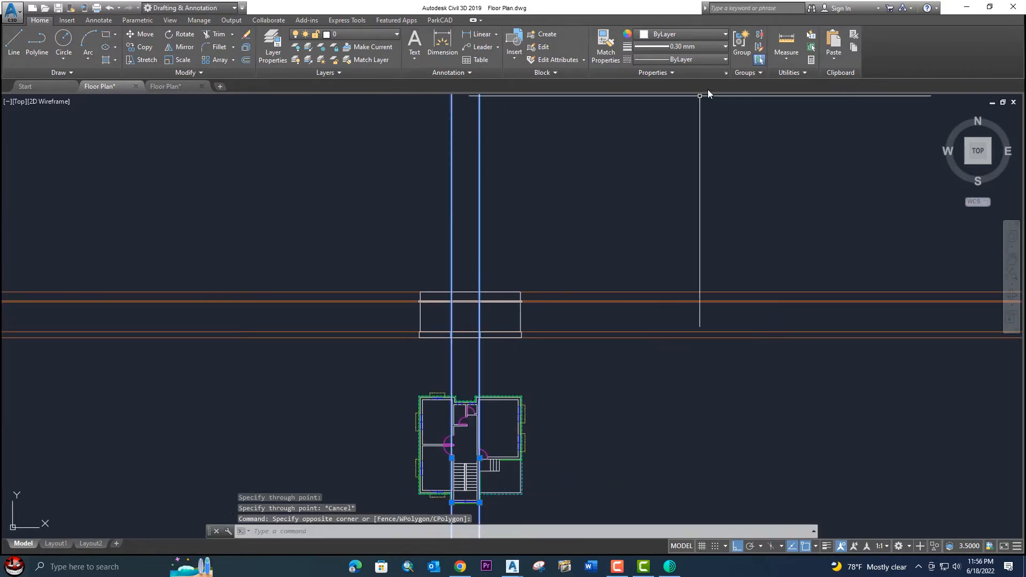
pyautogui.click(694, 34)
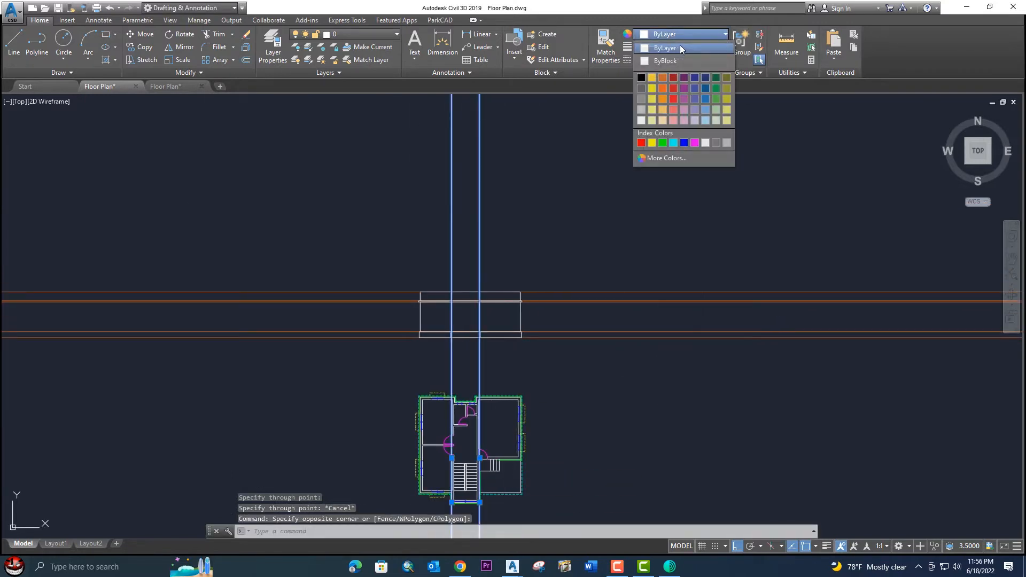
pyautogui.click(663, 80)
pyautogui.scroll(4, 476, 337)
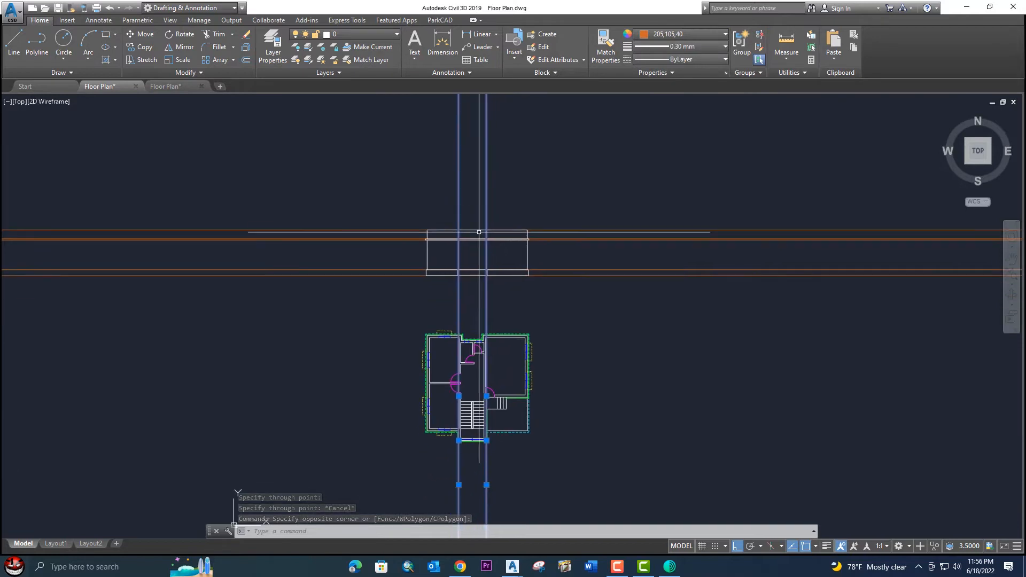
pyautogui.scroll(-2, 486, 234)
pyautogui.moveTo(508, 323)
pyautogui.mouseDown(button='middle')
pyautogui.moveTo(508, 243)
pyautogui.moveTo(502, 339)
pyautogui.mouseUp(button='middle')
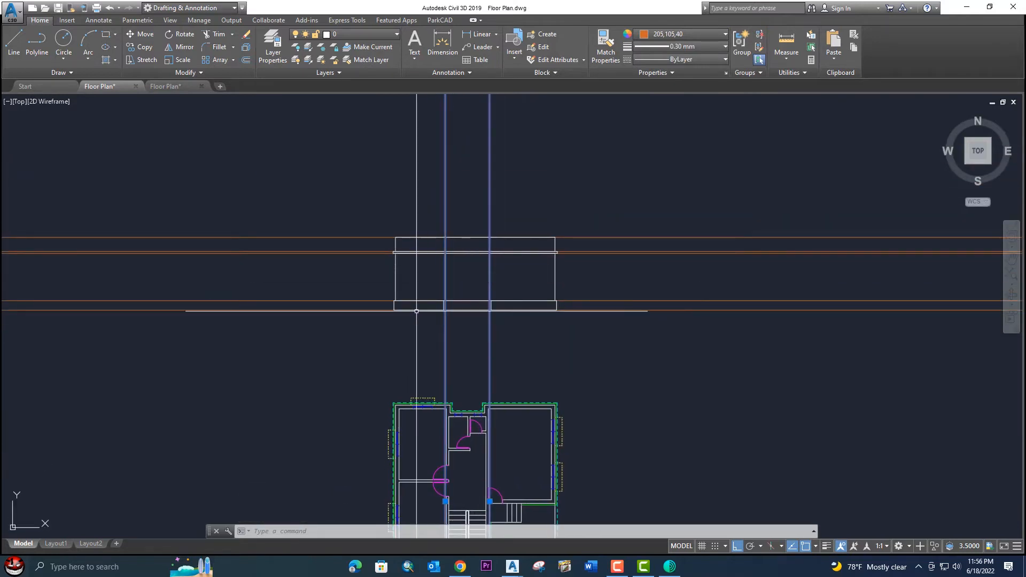
# Step: Examine the staircase, landing and end wall heights on the Section AB reference image, and return to the elevation and floor plan
pyautogui.scroll(-6, 423, 302)
pyautogui.moveTo(369, 299); pyautogui.dragTo(576, 314, button='middle')
pyautogui.scroll(-2, 524, 311)
pyautogui.scroll(5, 298, 315)
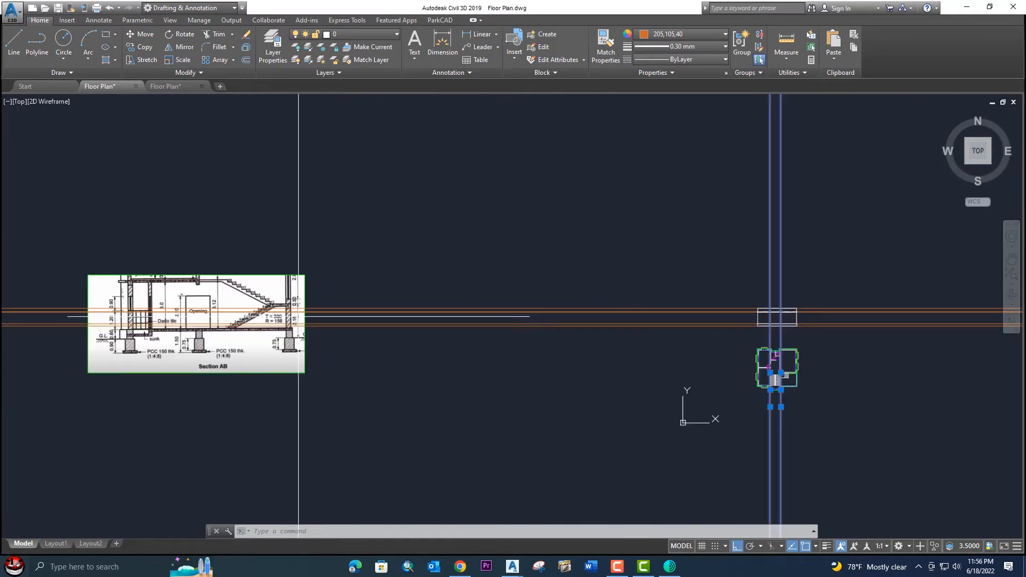
pyautogui.moveTo(247, 321); pyautogui.dragTo(355, 317, button='middle')
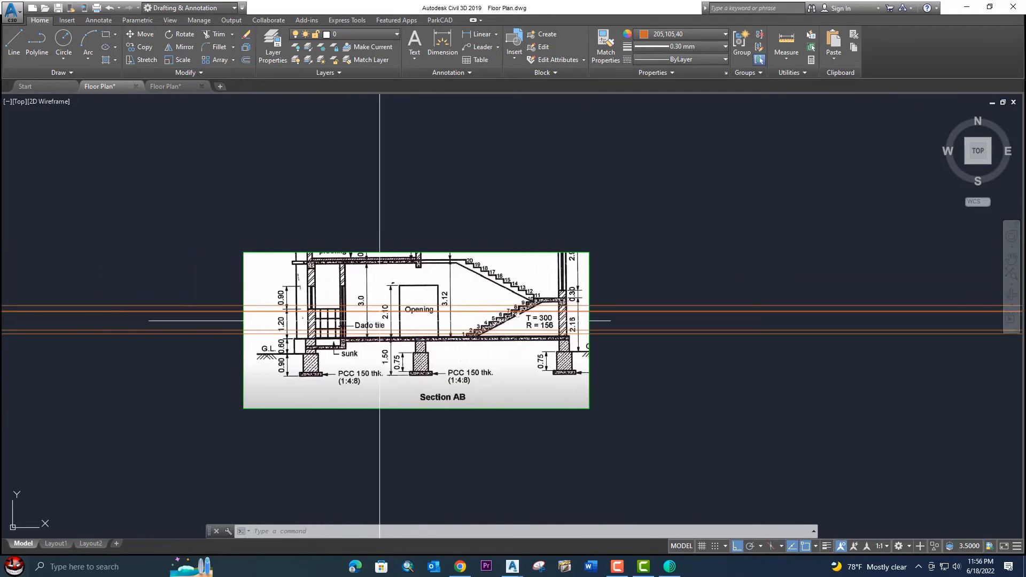
pyautogui.scroll(2, 393, 310)
pyautogui.moveTo(592, 318); pyautogui.dragTo(503, 362, button='middle')
pyautogui.scroll(4, 413, 335)
pyautogui.moveTo(643, 403); pyautogui.dragTo(444, 348, button='middle')
pyautogui.moveTo(539, 331); pyautogui.dragTo(432, 310, button='middle')
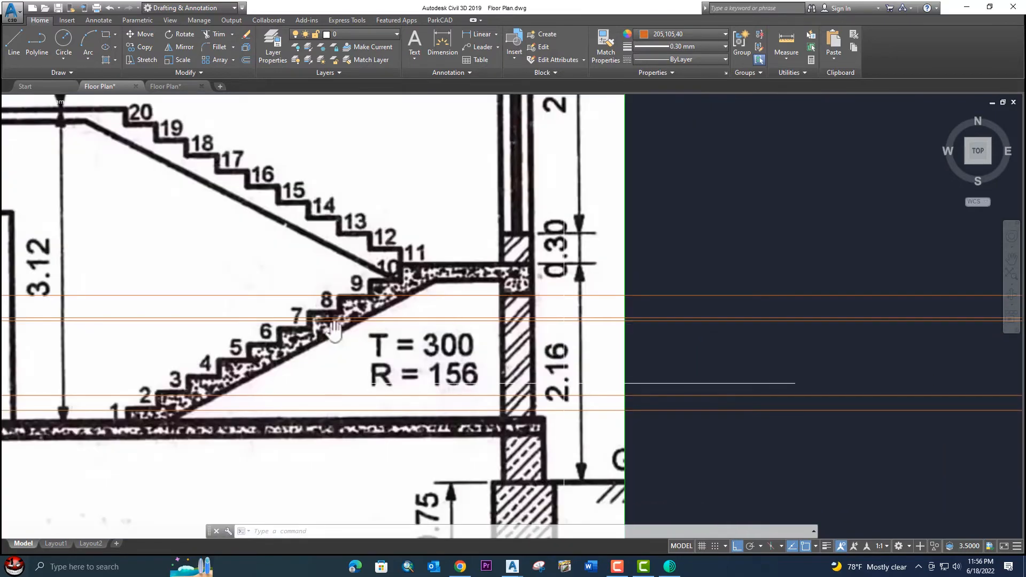
pyautogui.moveTo(334, 330); pyautogui.dragTo(312, 377, button='middle')
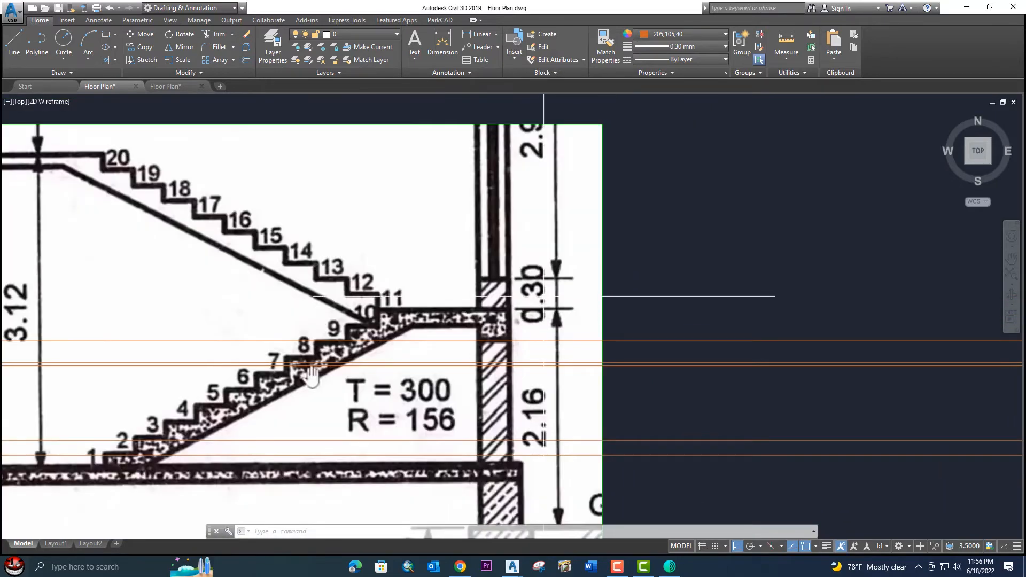
pyautogui.scroll(-5, 541, 272)
pyautogui.scroll(5, 529, 275)
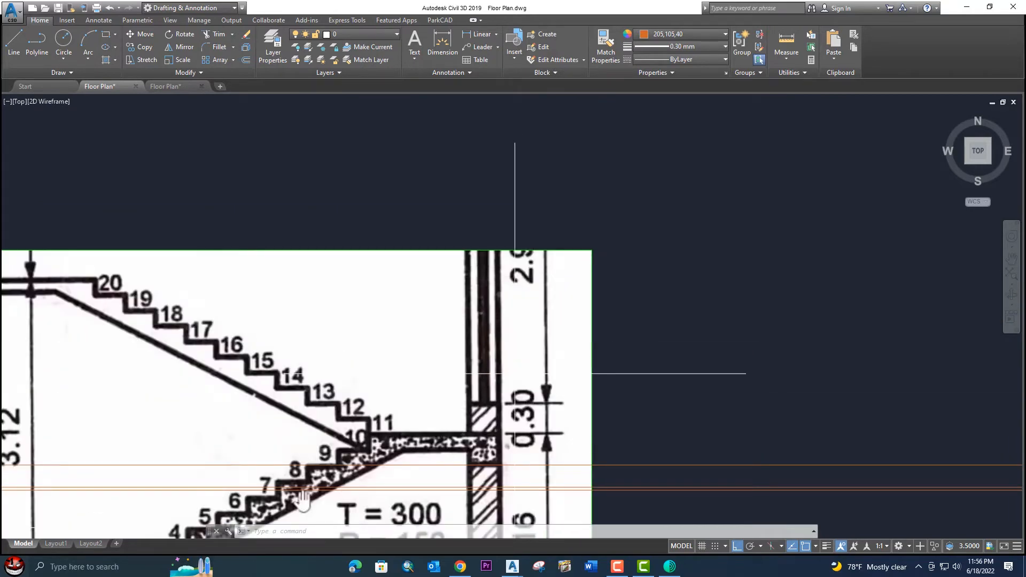
pyautogui.scroll(-4, 515, 373)
pyautogui.moveTo(513, 373); pyautogui.dragTo(506, 280, button='middle')
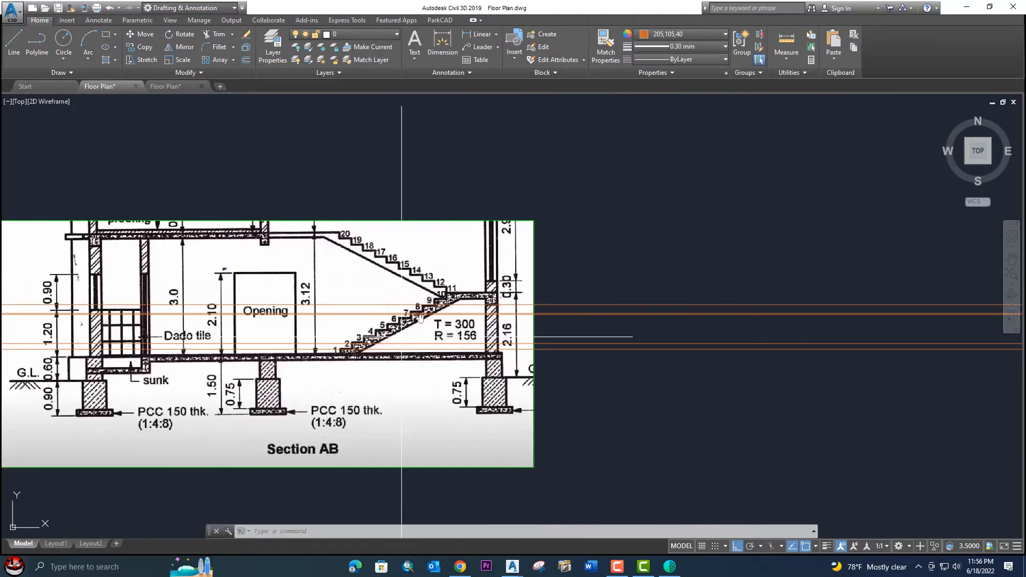
pyautogui.scroll(-5, 429, 317)
pyautogui.scroll(6, 524, 374)
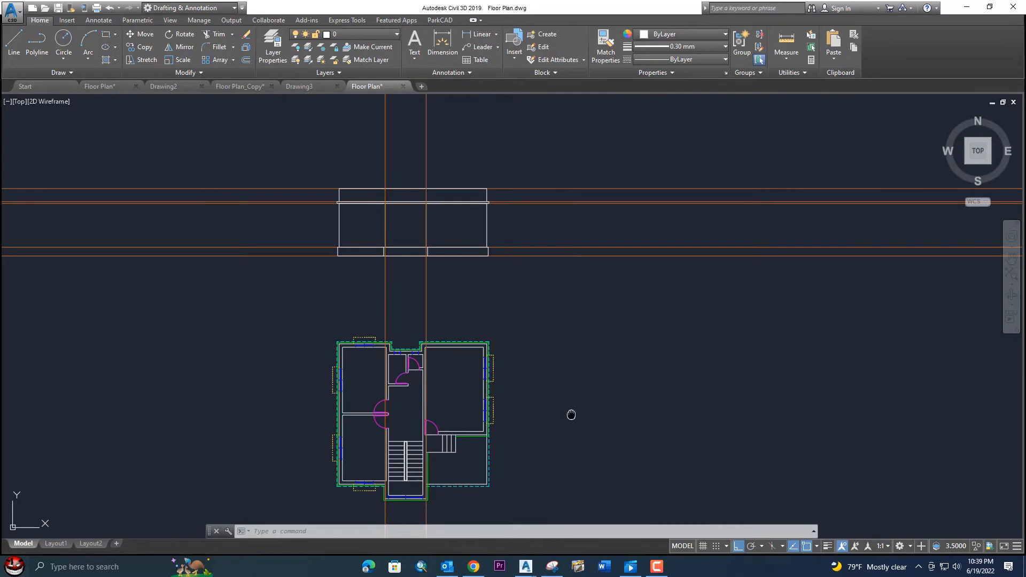
pyautogui.moveTo(570, 414); pyautogui.dragTo(576, 397, button='middle')
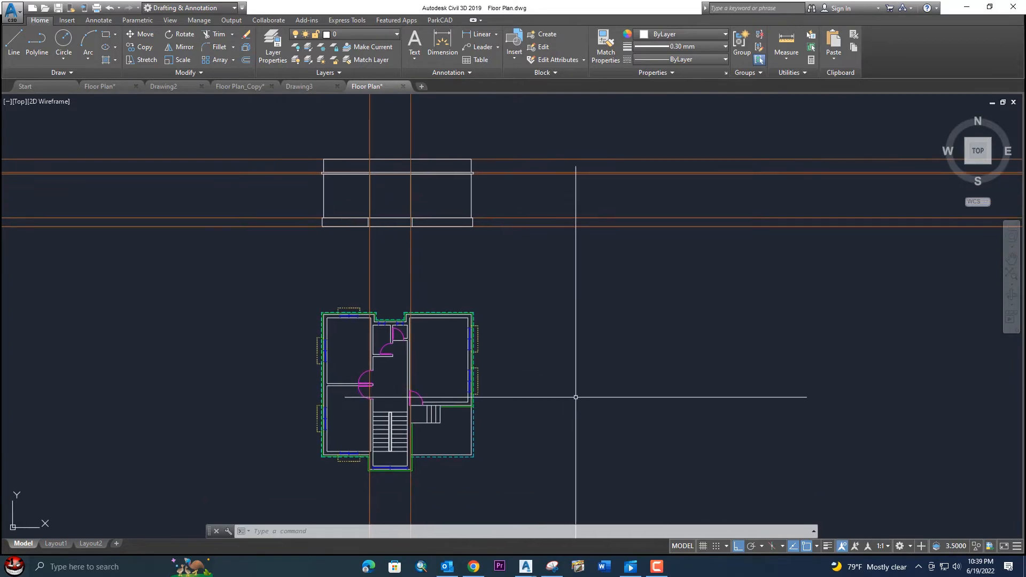
pyautogui.moveTo(527, 464)
pyautogui.mouseDown(button='middle')
pyautogui.moveTo(533, 386)
pyautogui.moveTo(508, 396)
pyautogui.mouseUp(button='middle')
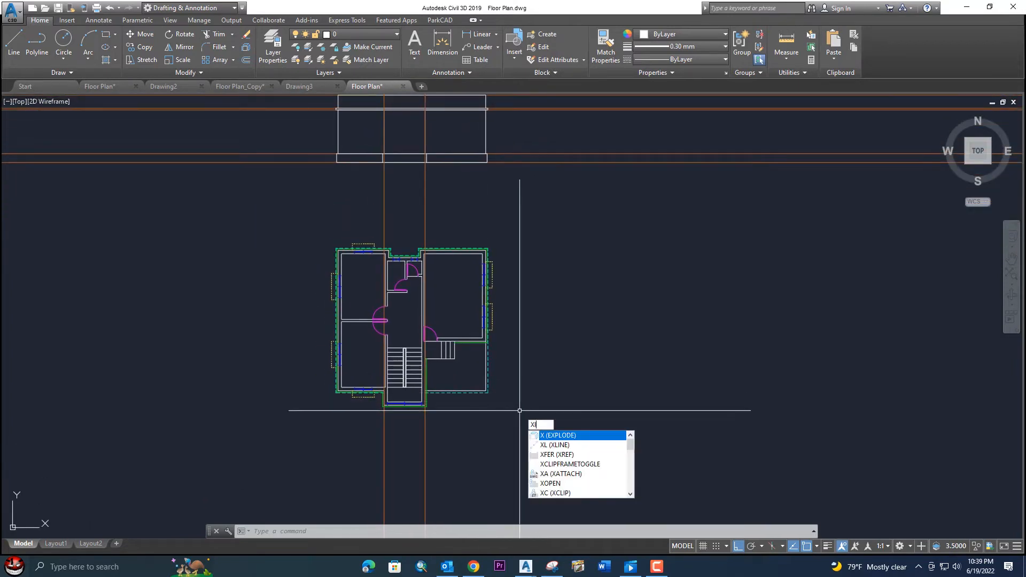
pyautogui.write('l')
pyautogui.press('Return')
pyautogui.write('v')
pyautogui.press('Return')
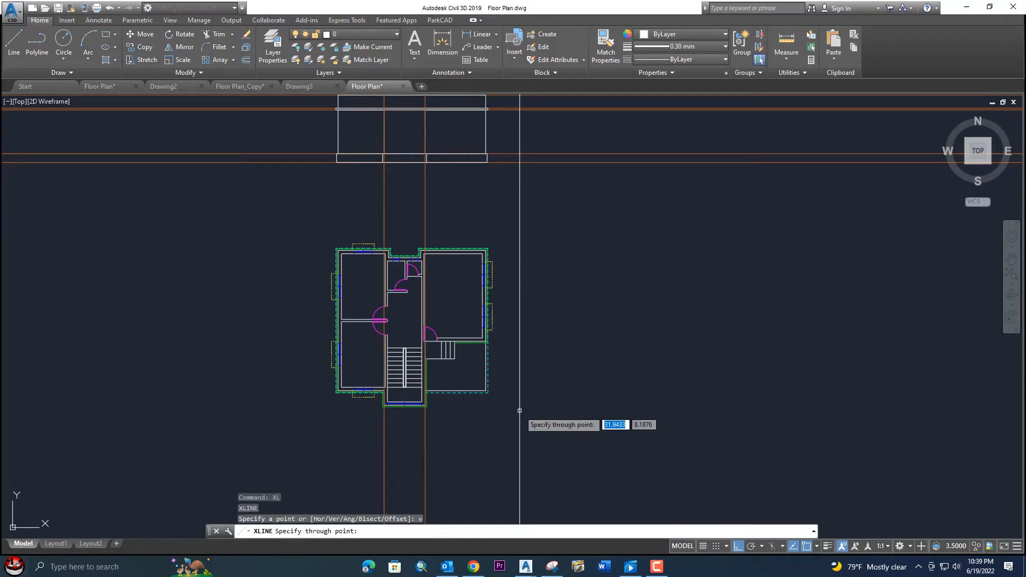
pyautogui.press('Escape')
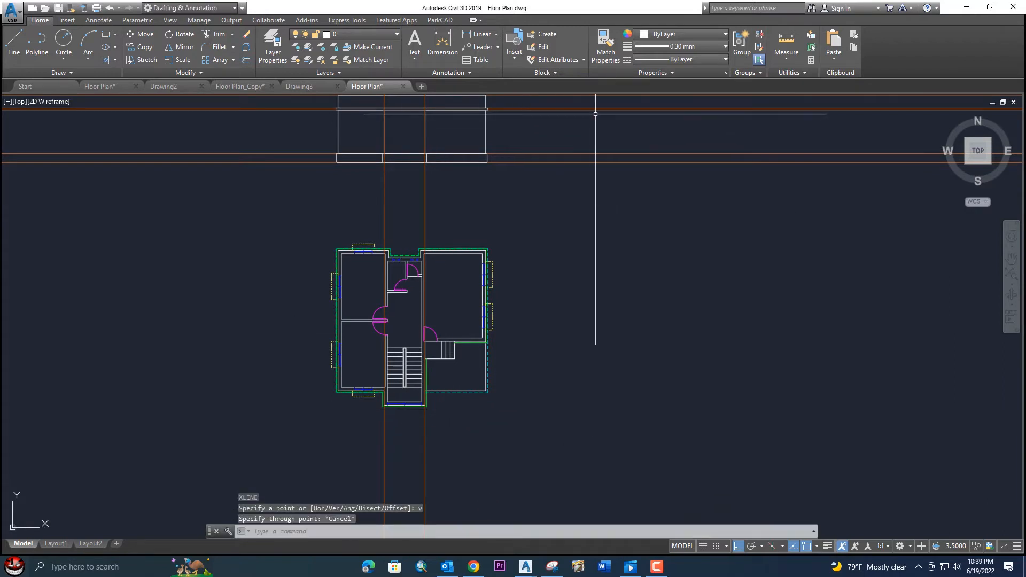
# Step: Set the current object colour to orange 205,105,40 and draw vertical construction lines through the green outline's two outer corners at the staircase bay
pyautogui.click(680, 35)
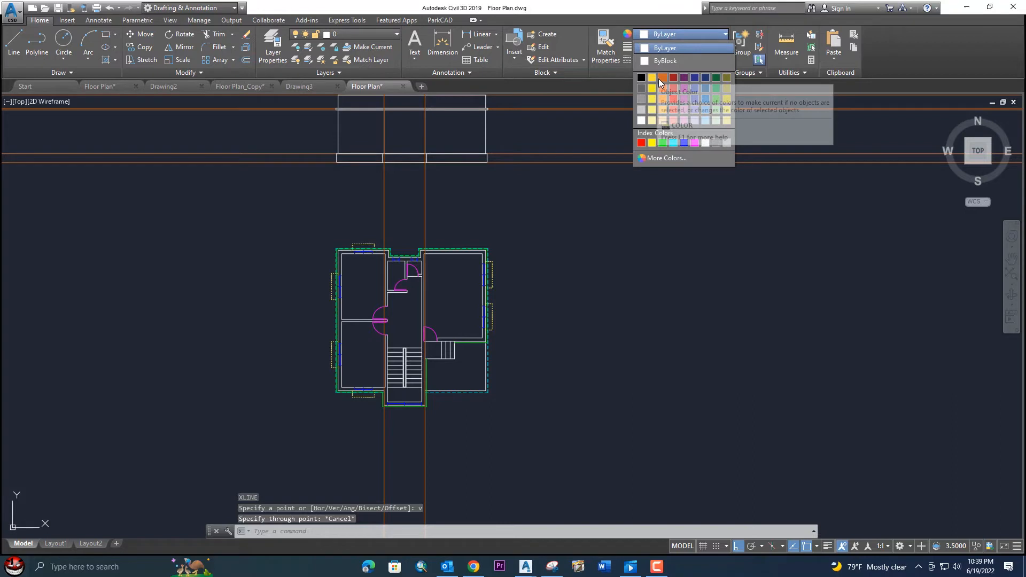
pyautogui.click(645, 101)
pyautogui.write('xl')
pyautogui.press('Return')
pyautogui.write('v')
pyautogui.press('Return')
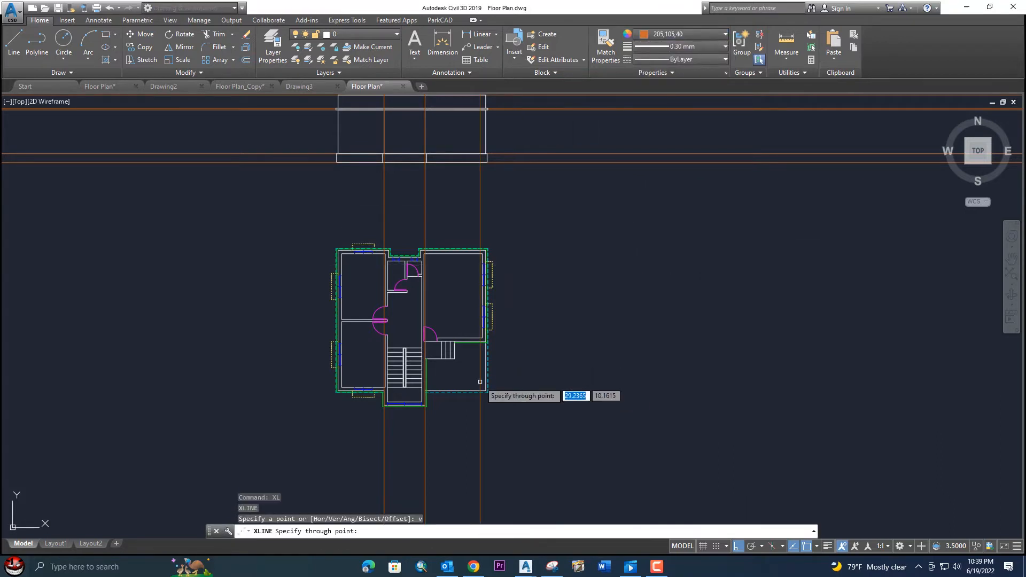
pyautogui.scroll(4, 438, 406)
pyautogui.scroll(4, 405, 410)
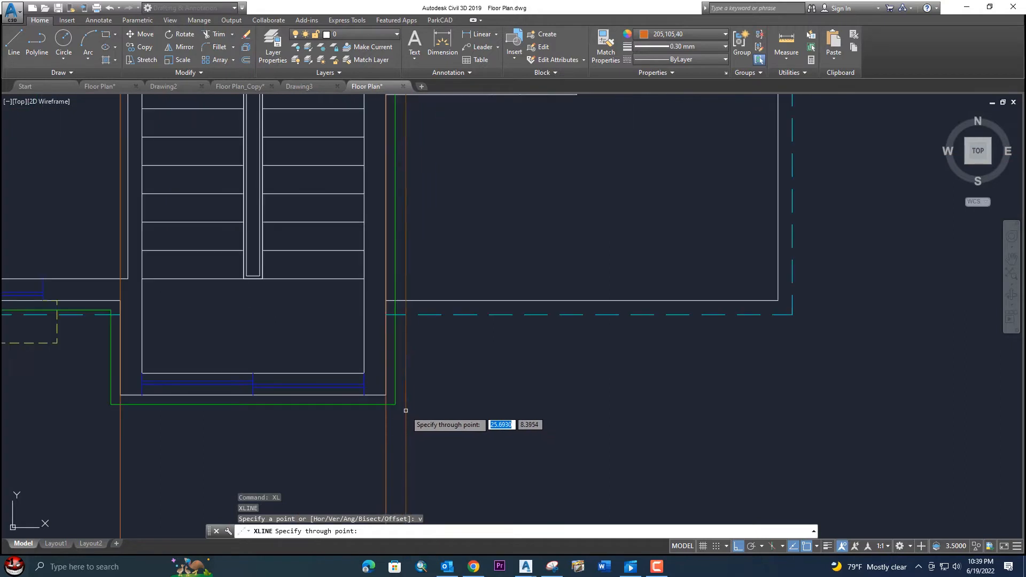
pyautogui.scroll(-4, 396, 405)
pyautogui.scroll(6, 331, 382)
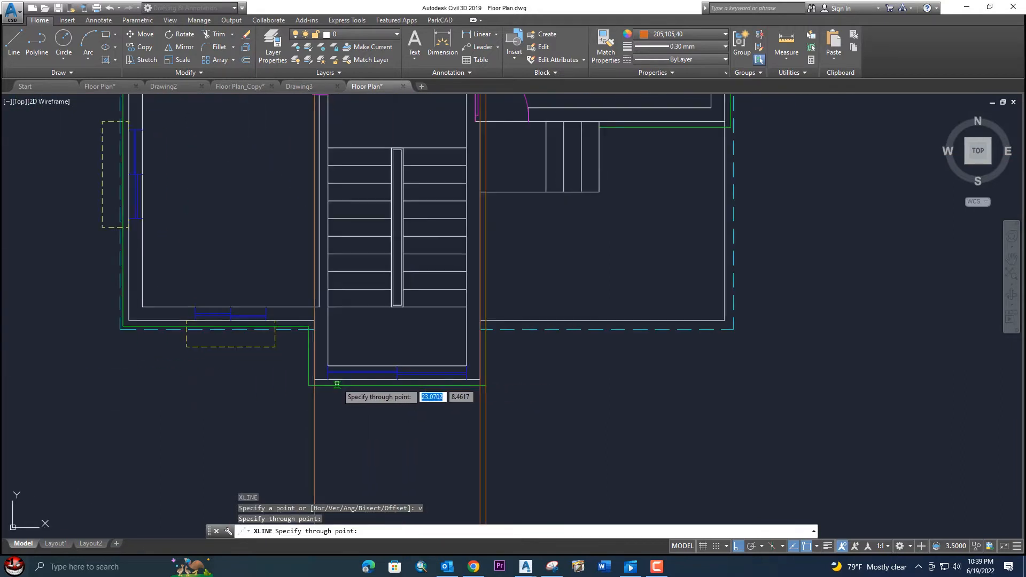
pyautogui.click(258, 384)
pyautogui.scroll(-6, 321, 369)
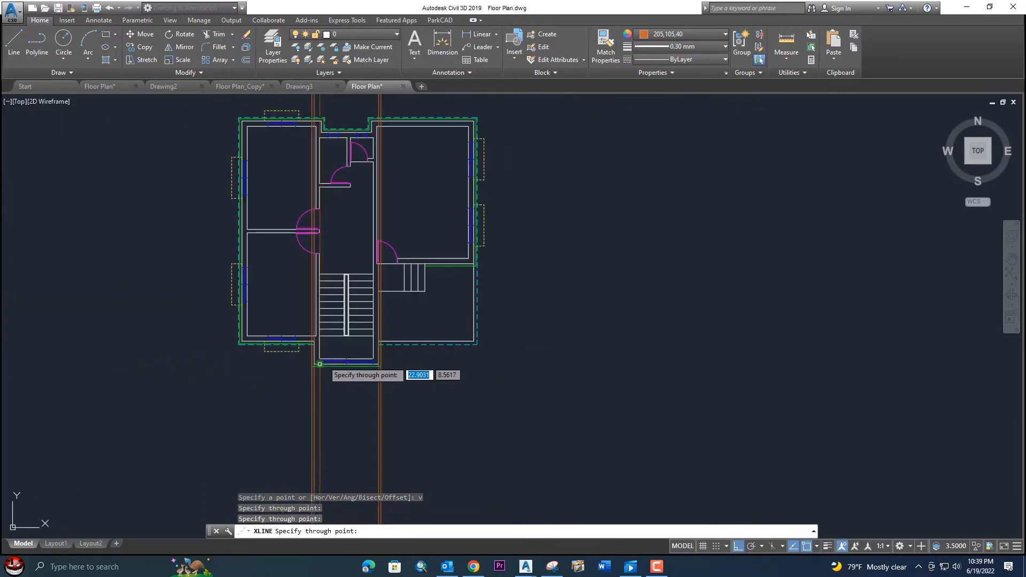
pyautogui.press('Escape')
# Step: Examine the staircase tower's height above the roof slab and its top slab on the Section AB reference image
pyautogui.moveTo(472, 103)
pyautogui.mouseDown(button='middle')
pyautogui.moveTo(498, 364)
pyautogui.moveTo(510, 385)
pyautogui.mouseUp(button='middle')
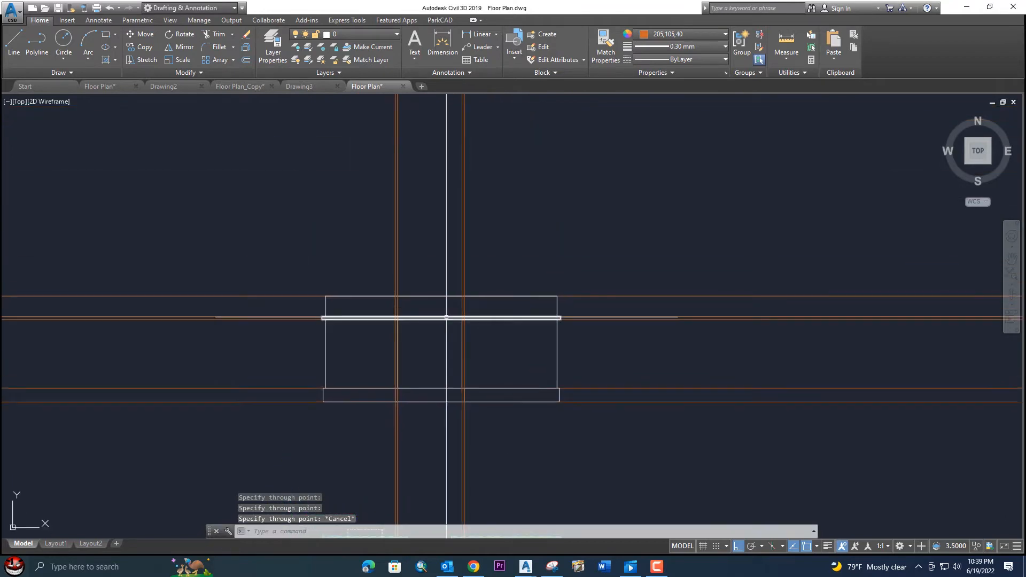
pyautogui.moveTo(426, 280); pyautogui.dragTo(444, 306, button='middle')
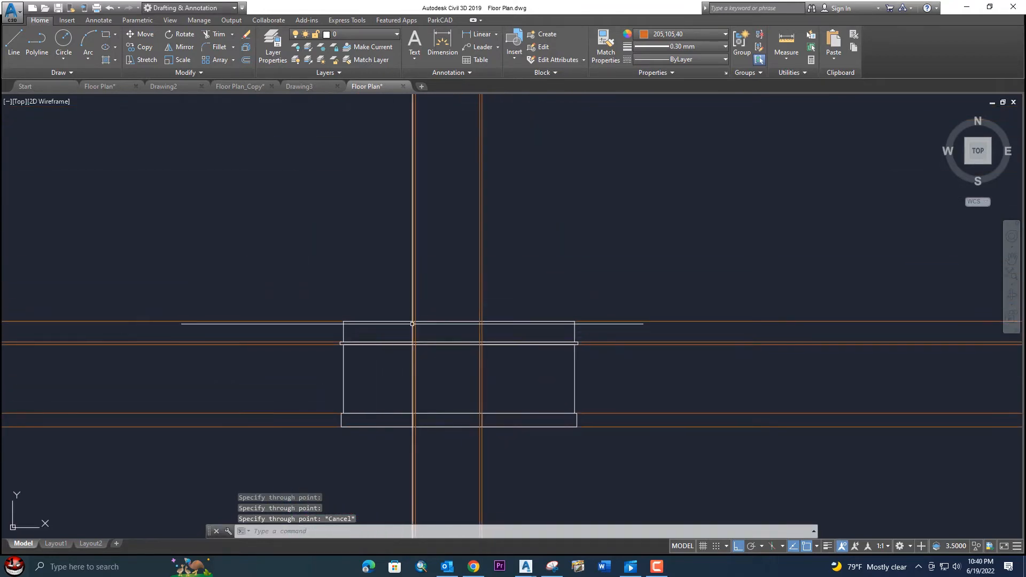
pyautogui.scroll(2, 658, 321)
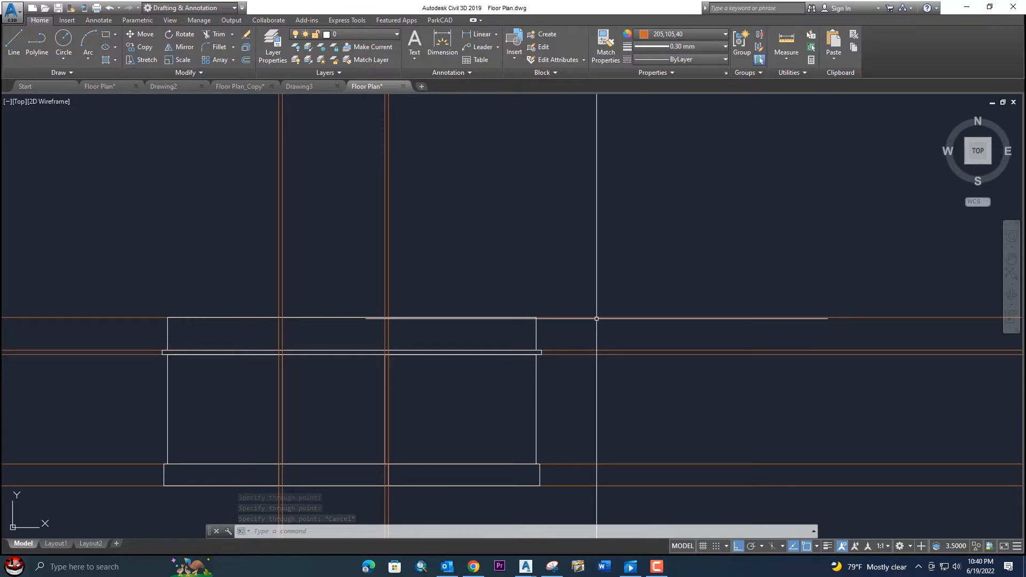
pyautogui.scroll(-5, 596, 318)
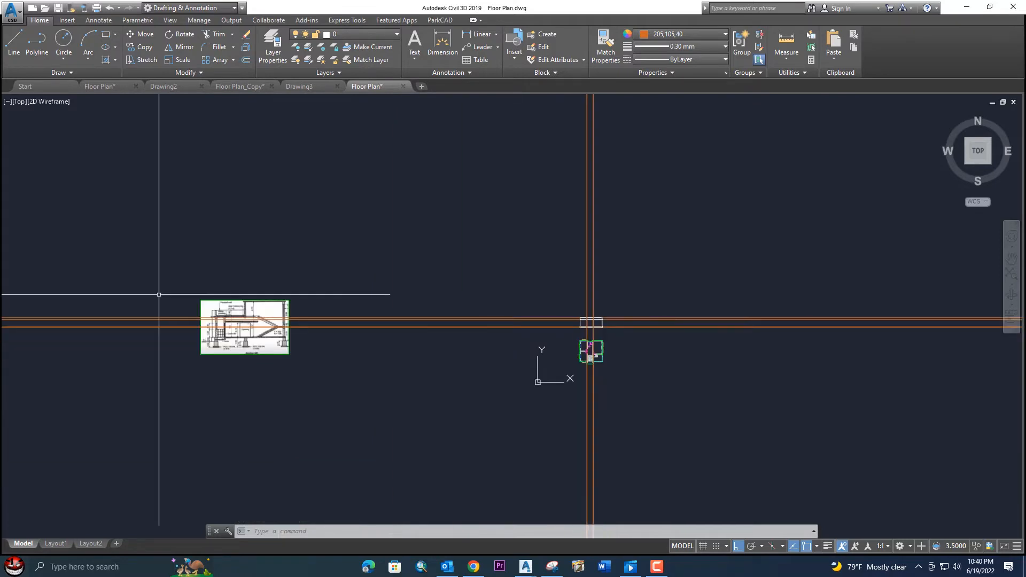
pyautogui.scroll(5, 267, 309)
pyautogui.scroll(4, 450, 289)
pyautogui.scroll(-4, 444, 287)
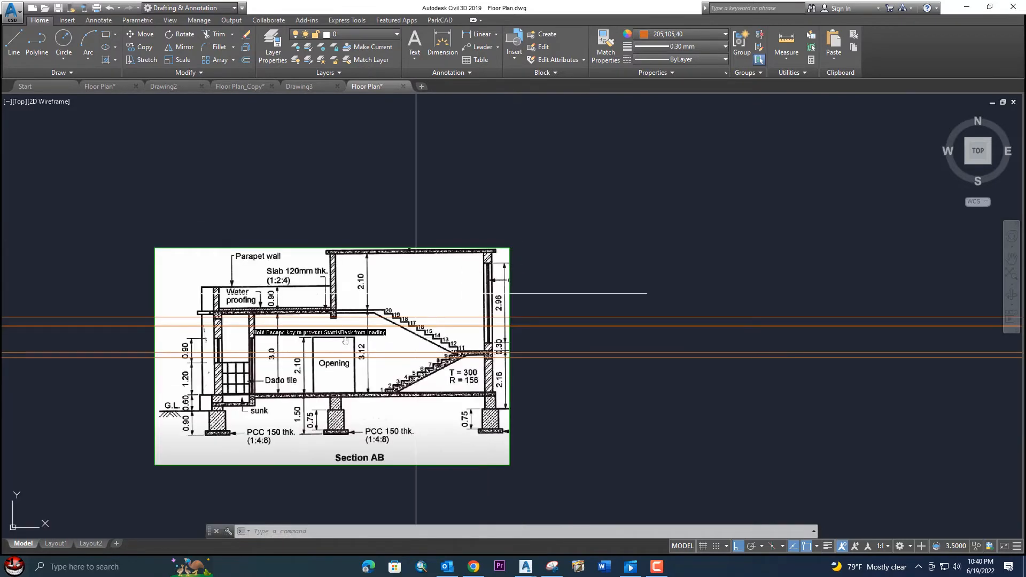
pyautogui.scroll(3, 375, 292)
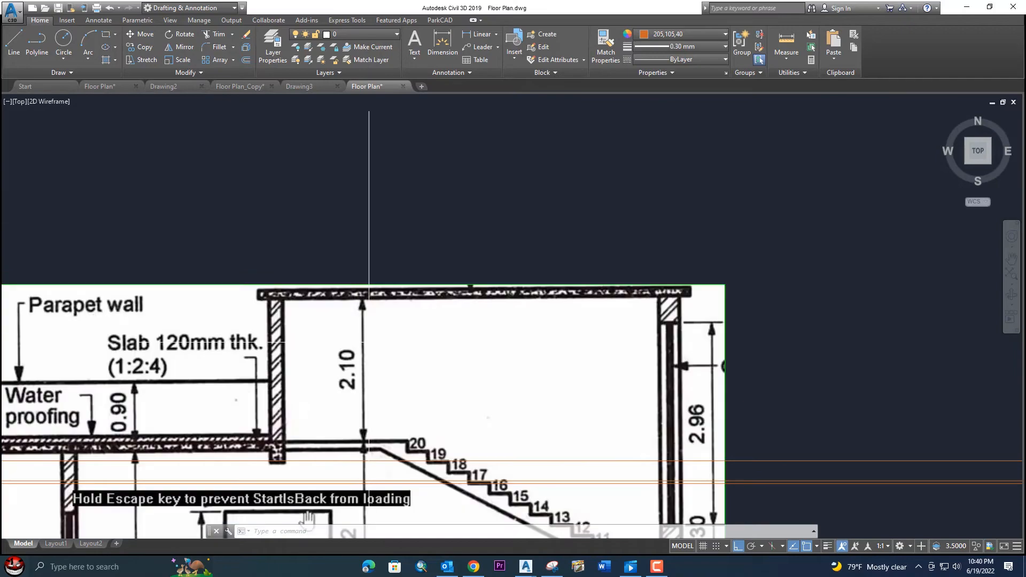
pyautogui.scroll(-5, 372, 365)
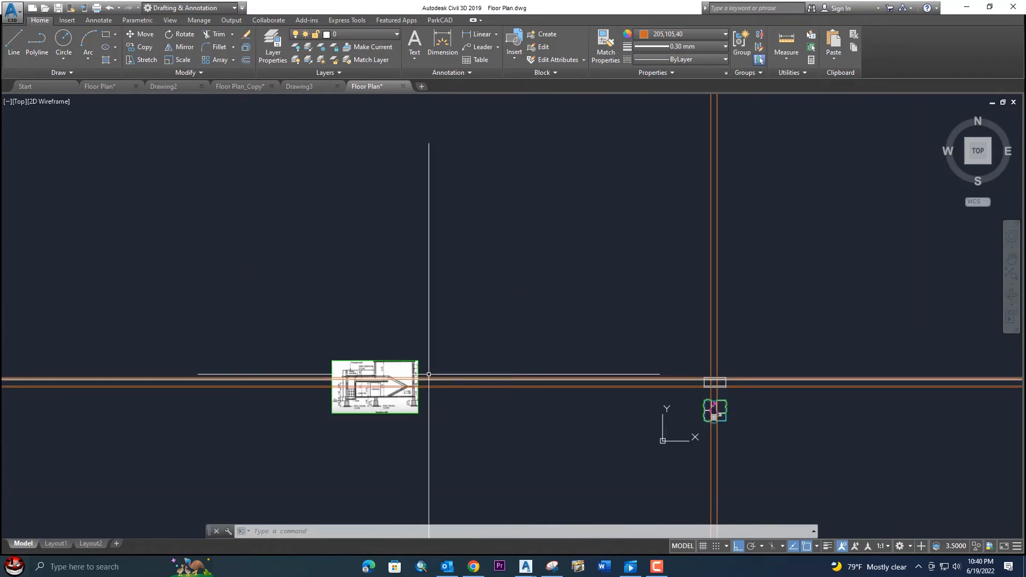
# Step: Check the tower height on the Section AB image, and offset the parapet's top construction line 2.1 upward on the elevation
pyautogui.scroll(5, 465, 380)
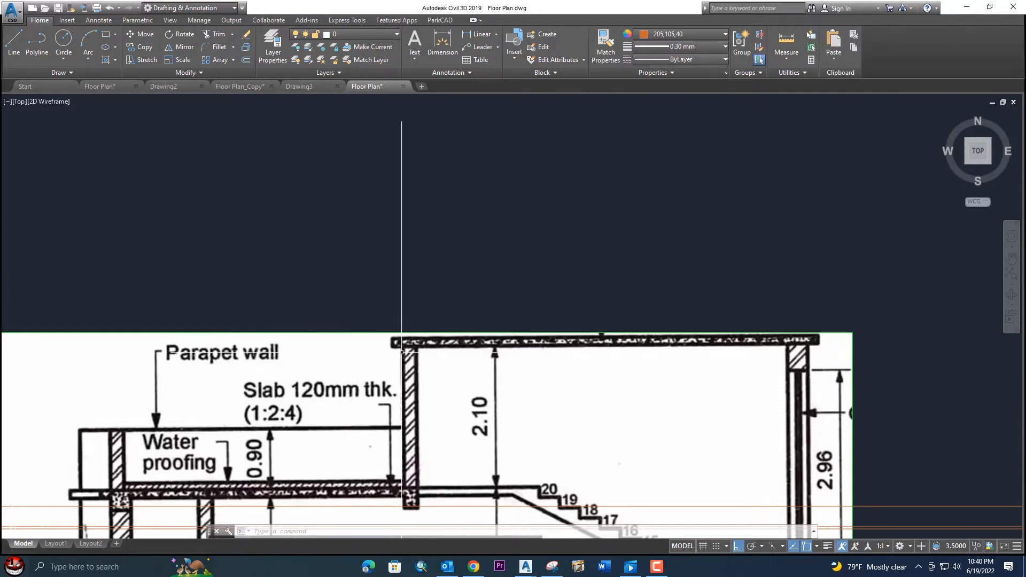
pyautogui.scroll(-10, 402, 352)
pyautogui.moveTo(520, 404); pyautogui.dragTo(304, 354, button='middle')
pyautogui.scroll(4, 476, 311)
pyautogui.moveTo(569, 315)
pyautogui.mouseDown(button='middle')
pyautogui.moveTo(348, 305)
pyautogui.moveTo(476, 323)
pyautogui.mouseUp(button='middle')
pyautogui.scroll(4, 383, 305)
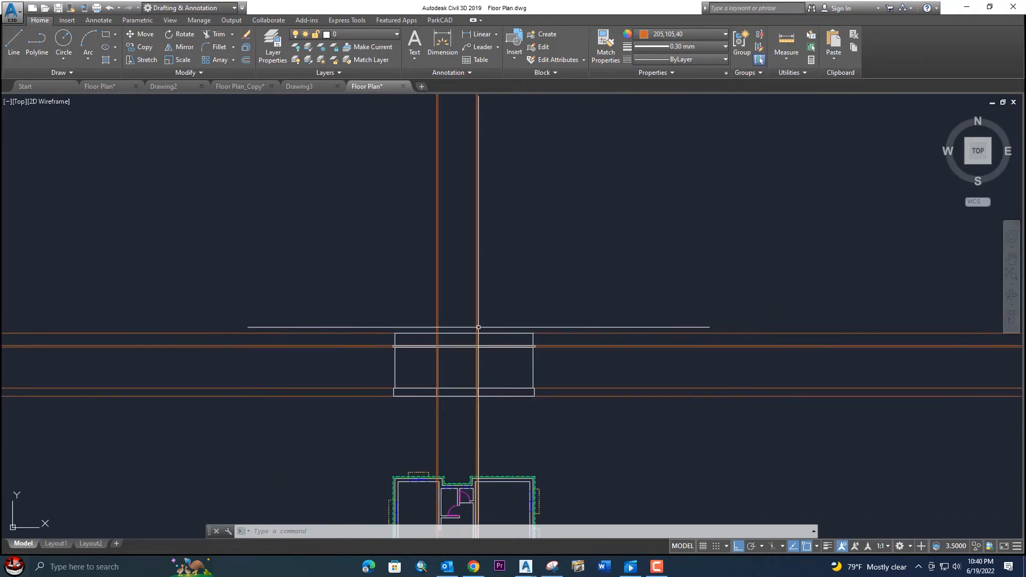
pyautogui.scroll(2, 475, 332)
pyautogui.write('o')
pyautogui.press('Return')
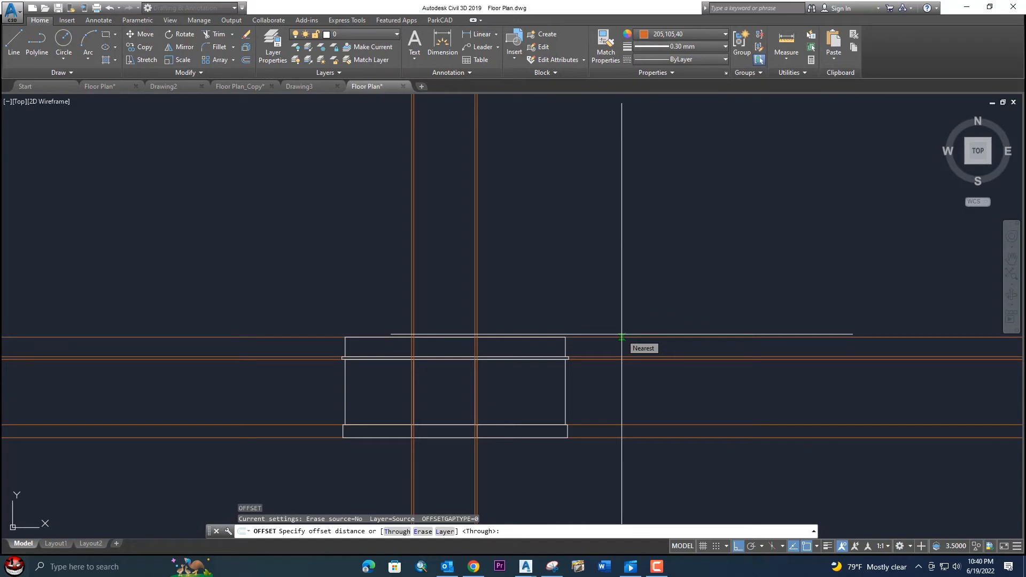
pyautogui.press('Return')
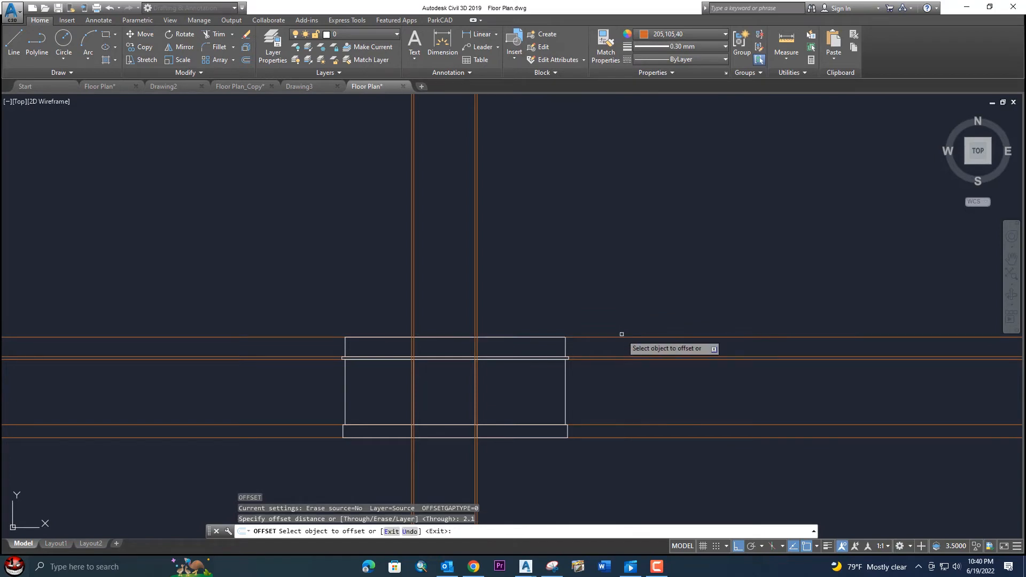
pyautogui.click(622, 337)
pyautogui.click(567, 304)
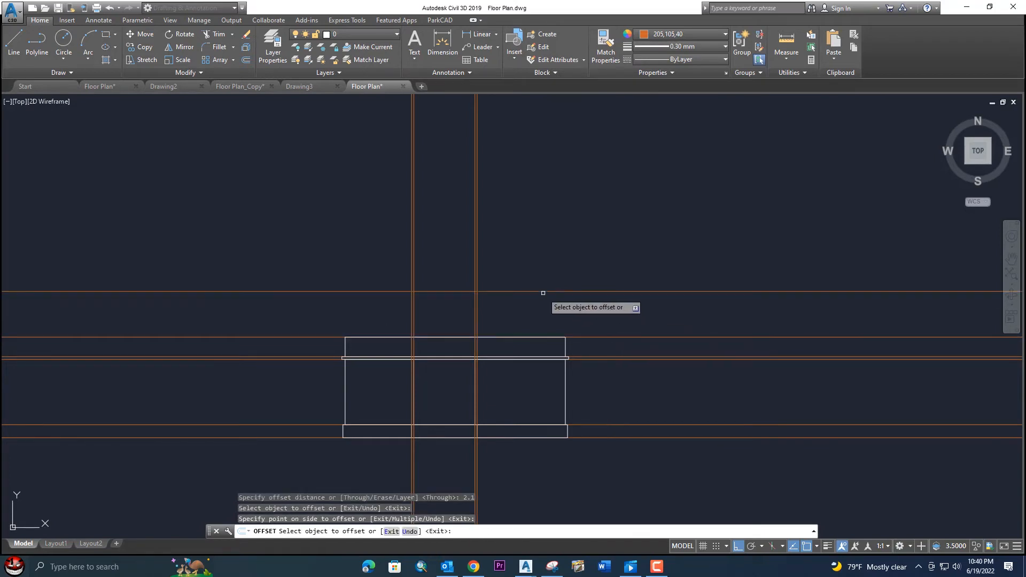
# Step: Offset the tower's new horizontal construction line 0.12 upward for the thickness of its top slab
pyautogui.click(553, 291)
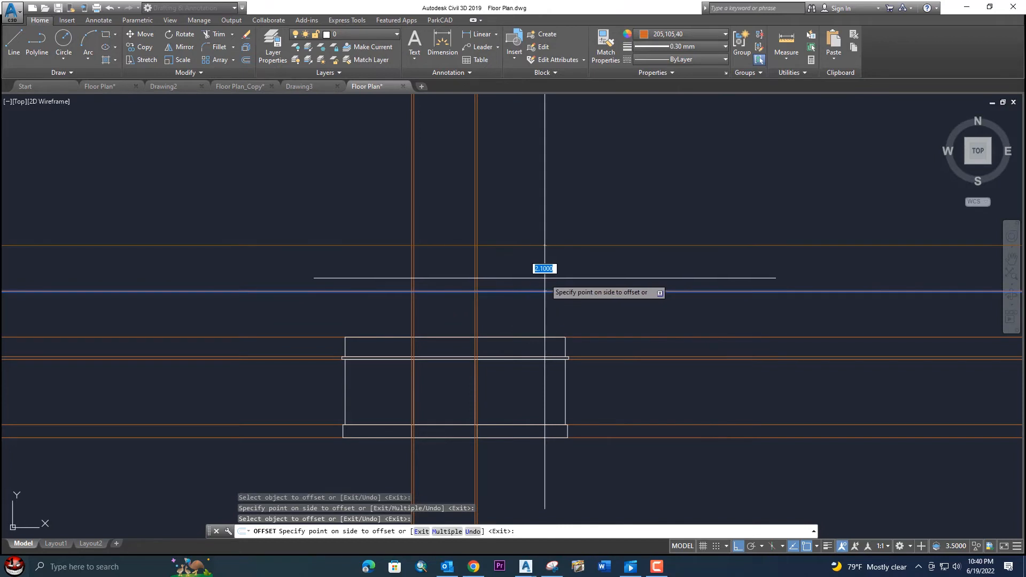
pyautogui.press('Return')
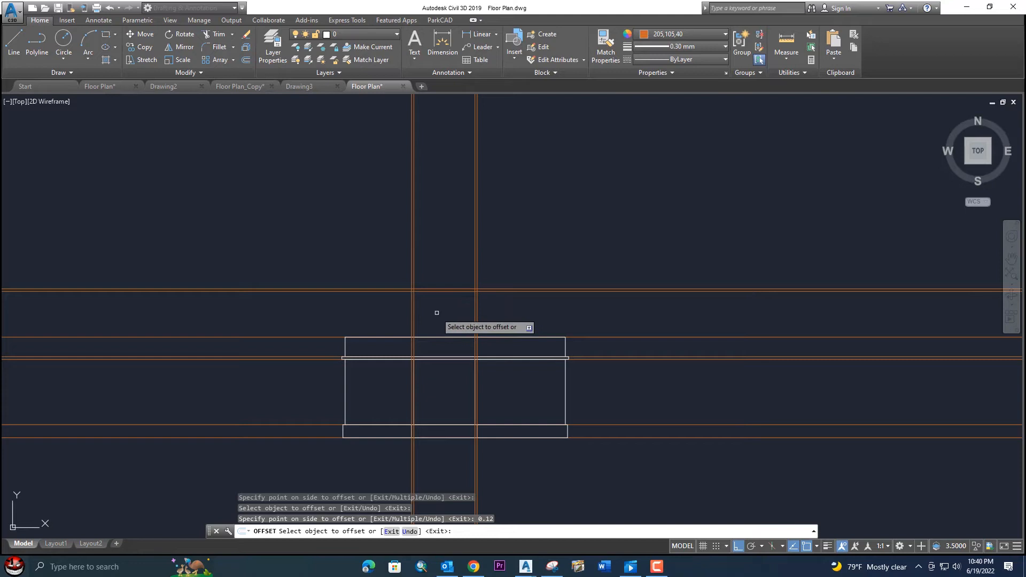
pyautogui.press('Escape')
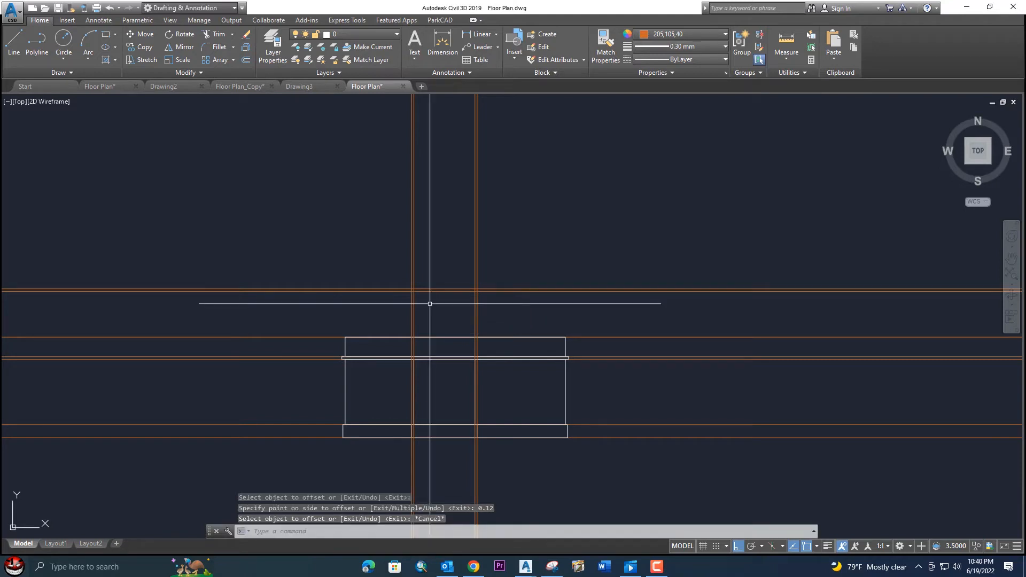
pyautogui.press('Return')
pyautogui.scroll(3, 417, 359)
pyautogui.scroll(-1, 422, 398)
pyautogui.moveTo(419, 397); pyautogui.dragTo(417, 362, button='middle')
pyautogui.scroll(5, 417, 362)
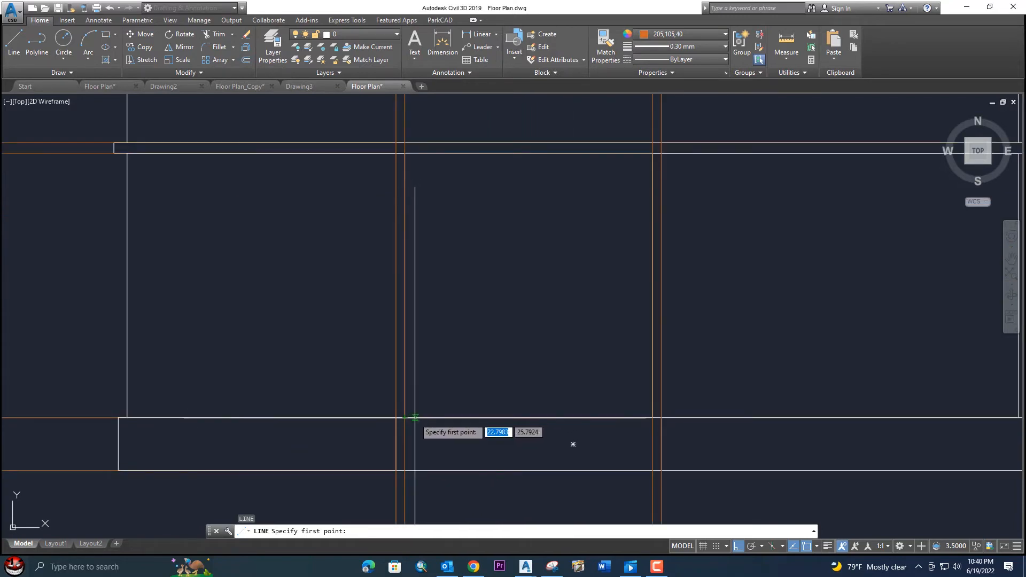
pyautogui.click(406, 418)
pyautogui.moveTo(402, 248); pyautogui.dragTo(390, 373, button='middle')
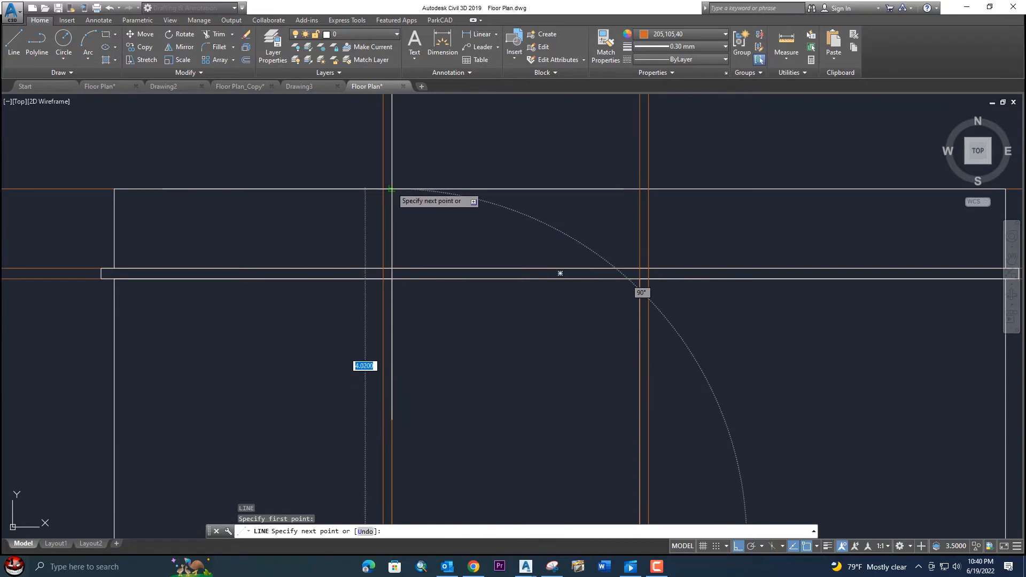
pyautogui.click(391, 189)
pyautogui.press('Return')
pyautogui.scroll(-3, 472, 249)
pyautogui.scroll(3, 479, 193)
pyautogui.scroll(-3, 473, 187)
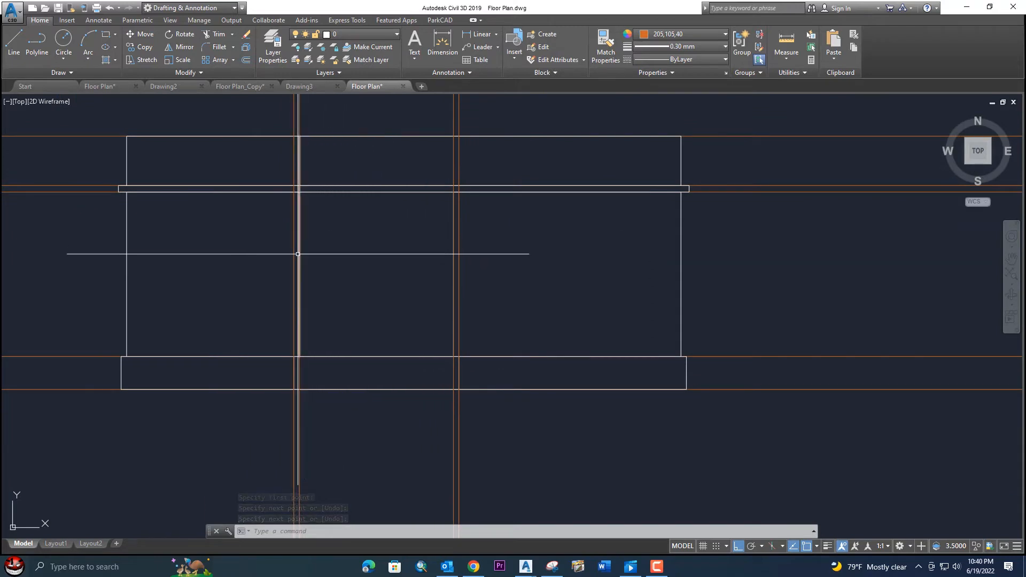
pyautogui.click(298, 254)
pyautogui.press('Delete')
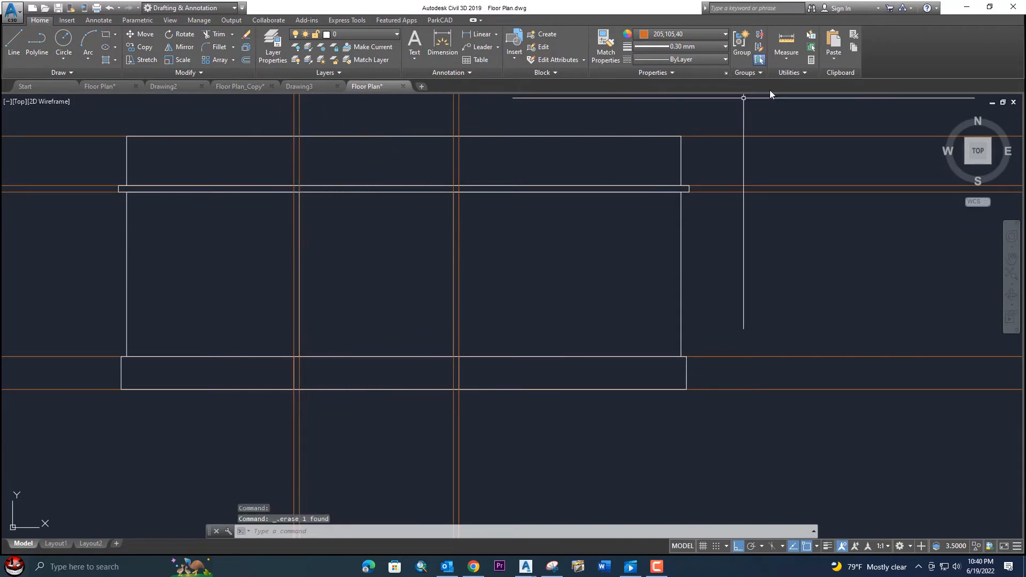
# Step: Set the current object colour to ByLayer and draw the tower's left wall line from the plinth top to the parapet top
pyautogui.click(696, 34)
pyautogui.click(669, 49)
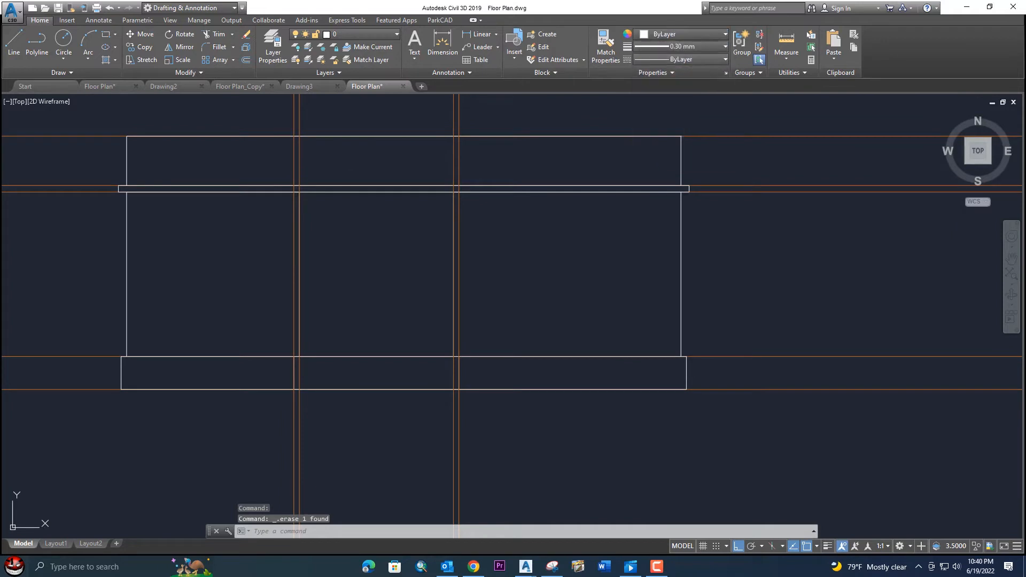
pyautogui.press('Return')
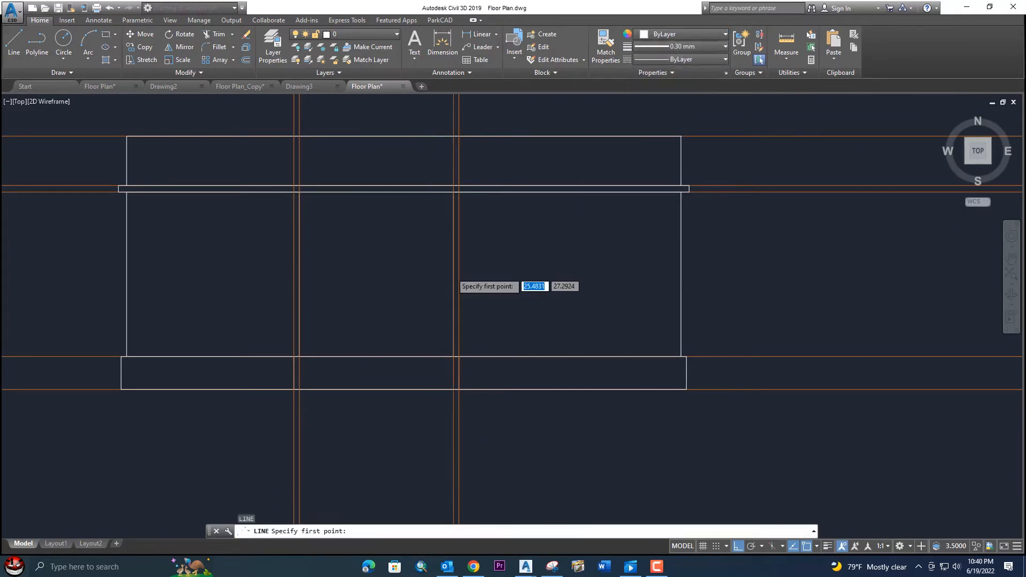
pyautogui.scroll(-5, 428, 263)
pyautogui.scroll(6, 395, 287)
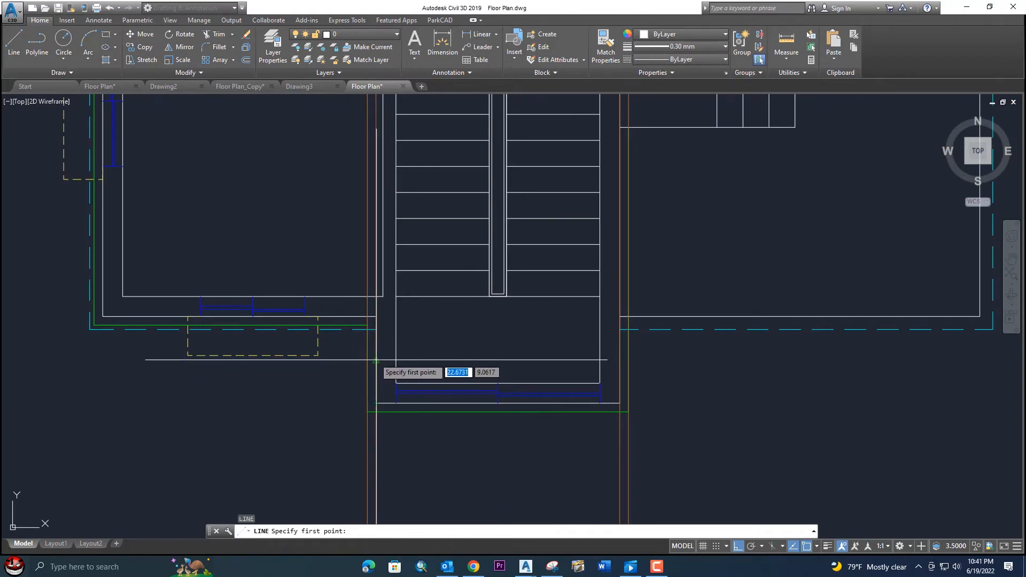
pyautogui.scroll(-6, 385, 288)
pyautogui.moveTo(398, 257)
pyautogui.mouseDown(button='middle')
pyautogui.moveTo(392, 249)
pyautogui.moveTo(364, 452)
pyautogui.mouseUp(button='middle')
pyautogui.scroll(4, 352, 327)
pyautogui.moveTo(347, 331); pyautogui.dragTo(353, 372, button='middle')
pyautogui.scroll(4, 353, 376)
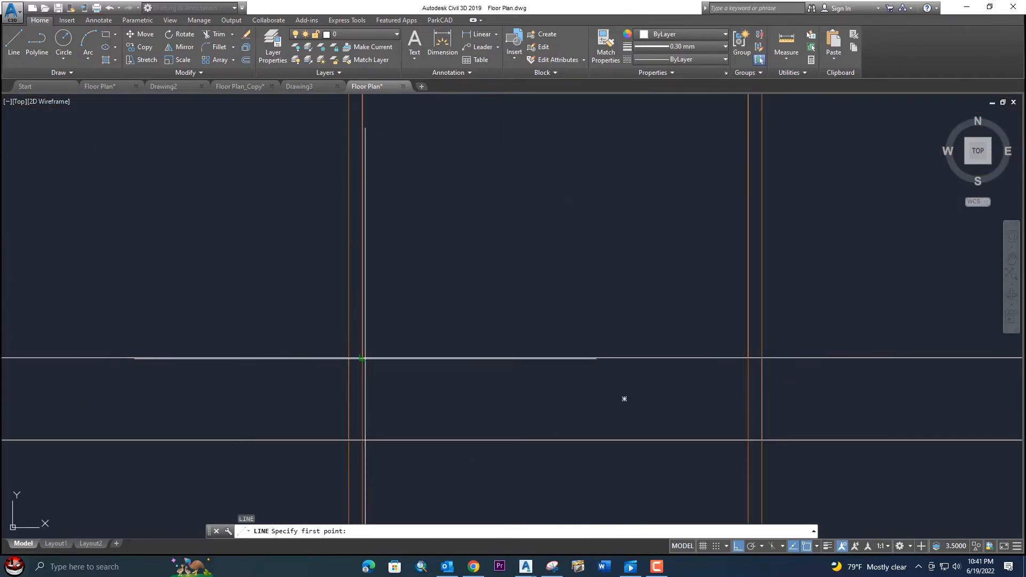
pyautogui.click(364, 359)
pyautogui.scroll(-6, 384, 258)
pyautogui.moveTo(381, 179); pyautogui.dragTo(380, 324, button='middle')
pyautogui.scroll(6, 383, 296)
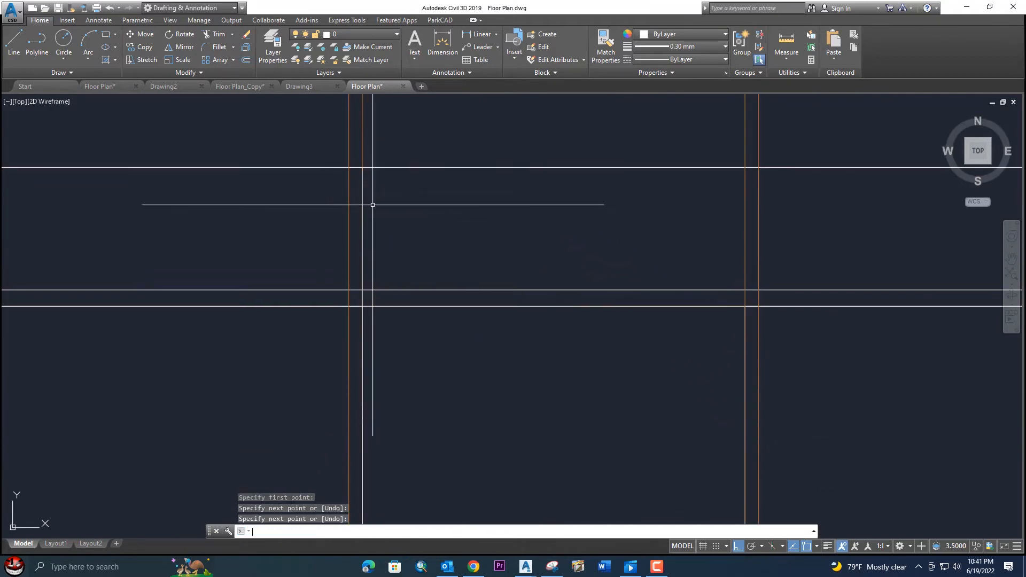
# Step: Draw the tower's right wall line along the inner construction line from the plinth top to the parapet top
pyautogui.scroll(-4, 373, 205)
pyautogui.moveTo(382, 238); pyautogui.dragTo(351, 290, button='middle')
pyautogui.scroll(-2, 350, 290)
pyautogui.press('space')
pyautogui.scroll(4, 449, 396)
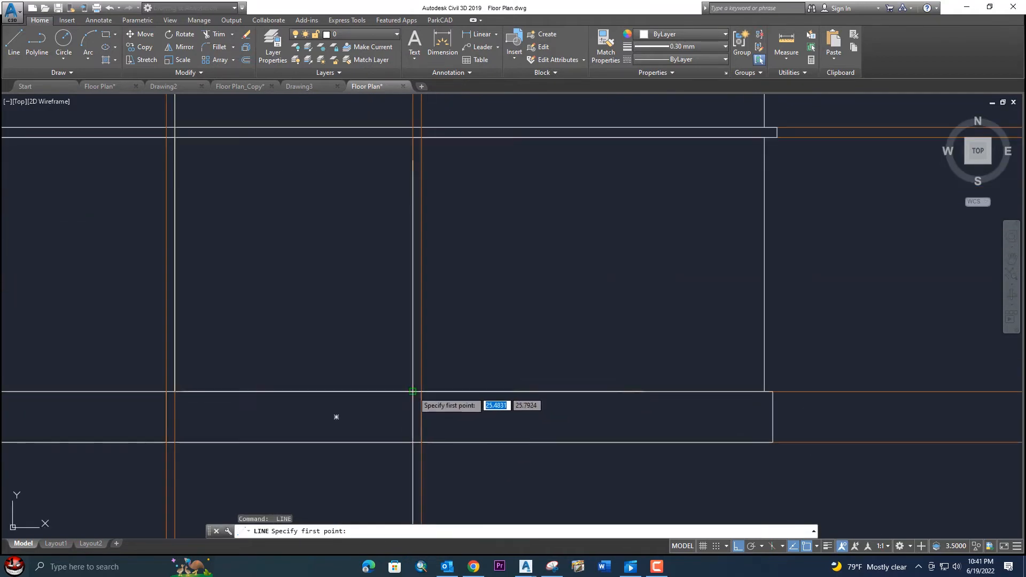
pyautogui.scroll(-2, 369, 412)
pyautogui.scroll(2, 369, 411)
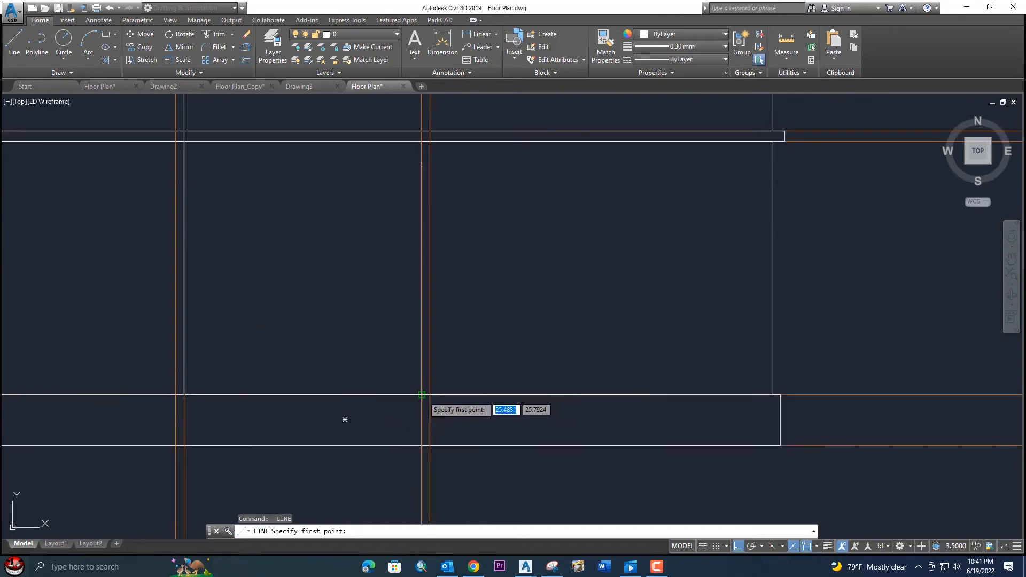
pyautogui.click(422, 386)
pyautogui.moveTo(422, 272); pyautogui.dragTo(419, 334, button='middle')
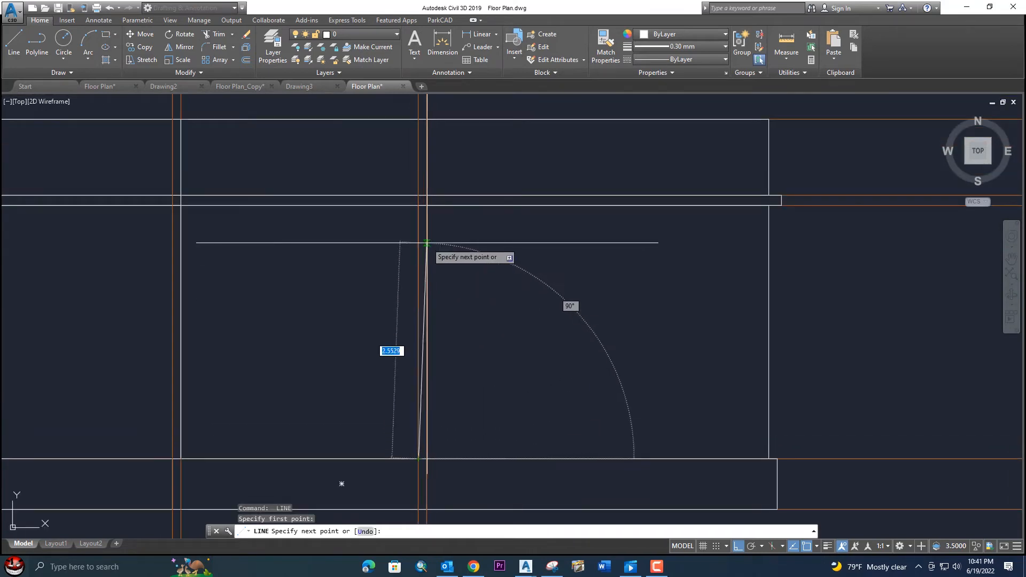
pyautogui.moveTo(427, 243); pyautogui.dragTo(426, 289, button='middle')
pyautogui.scroll(-2, 426, 247)
pyautogui.moveTo(426, 249); pyautogui.dragTo(424, 154, button='middle')
pyautogui.moveTo(397, 117); pyautogui.dragTo(397, 179, button='middle')
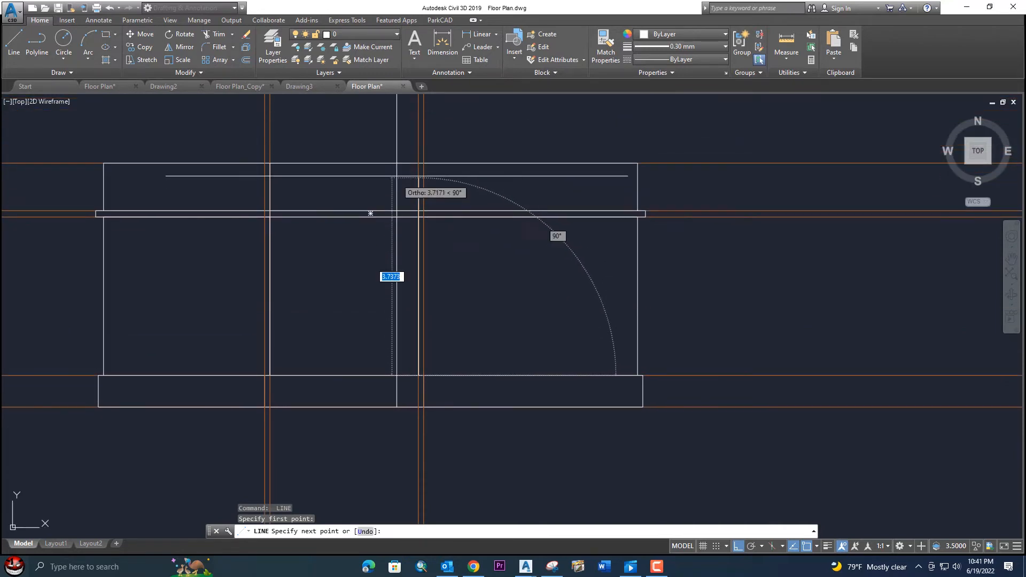
pyautogui.scroll(2, 397, 176)
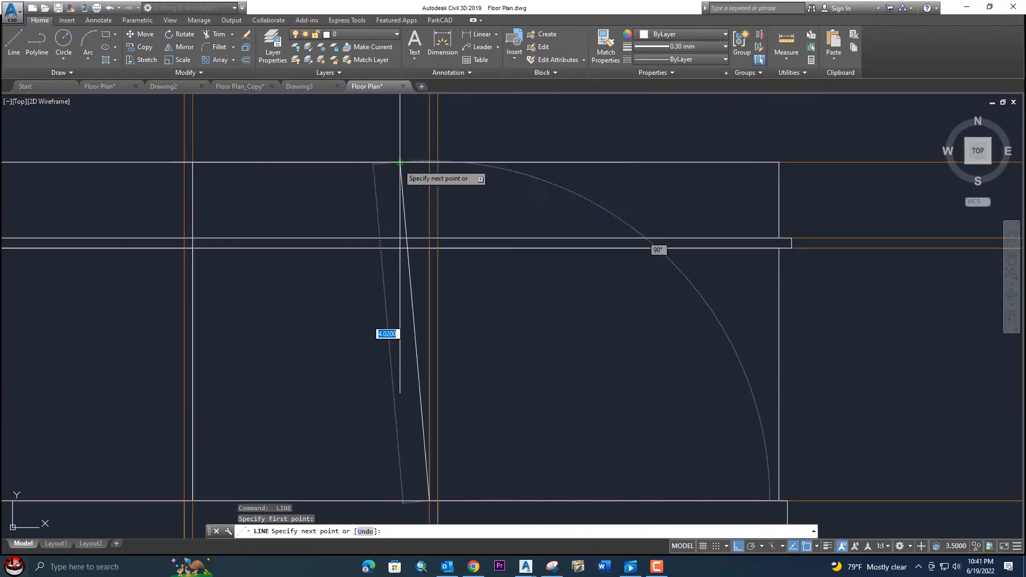
pyautogui.click(429, 162)
pyautogui.press('Return')
pyautogui.scroll(-4, 429, 162)
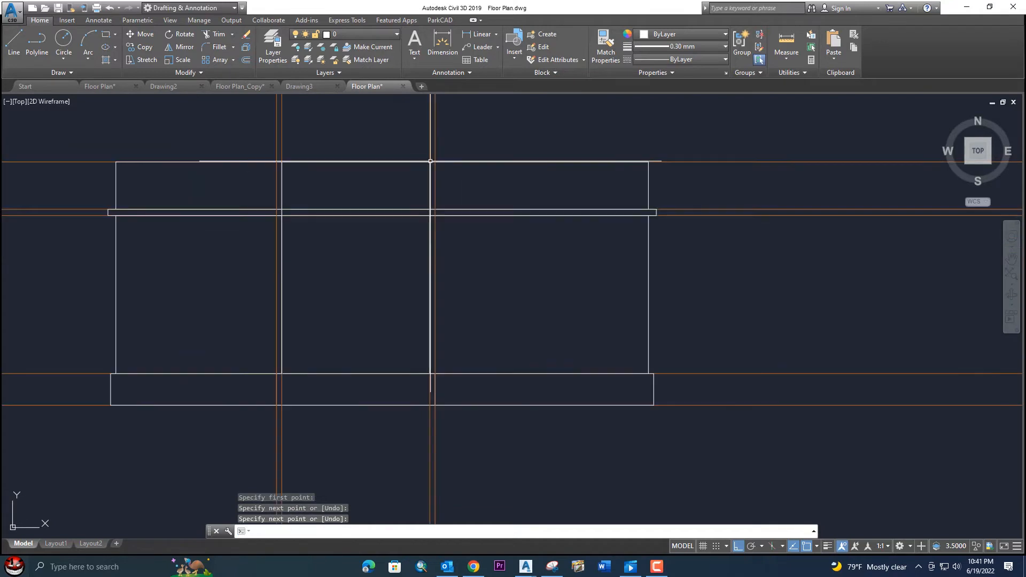
# Step: Draw the tower's left and right wall lines from the parapet top up to the underside of its top slab
pyautogui.moveTo(415, 206); pyautogui.dragTo(390, 321, button='middle')
pyautogui.scroll(5, 390, 321)
pyautogui.press('Return')
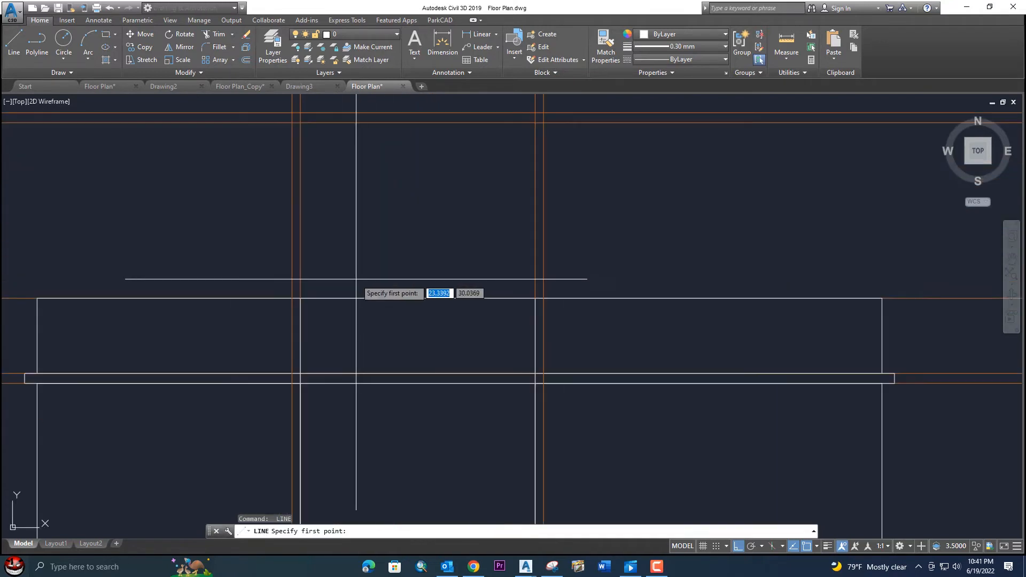
pyautogui.click(300, 297)
pyautogui.moveTo(307, 184); pyautogui.dragTo(308, 324, button='middle')
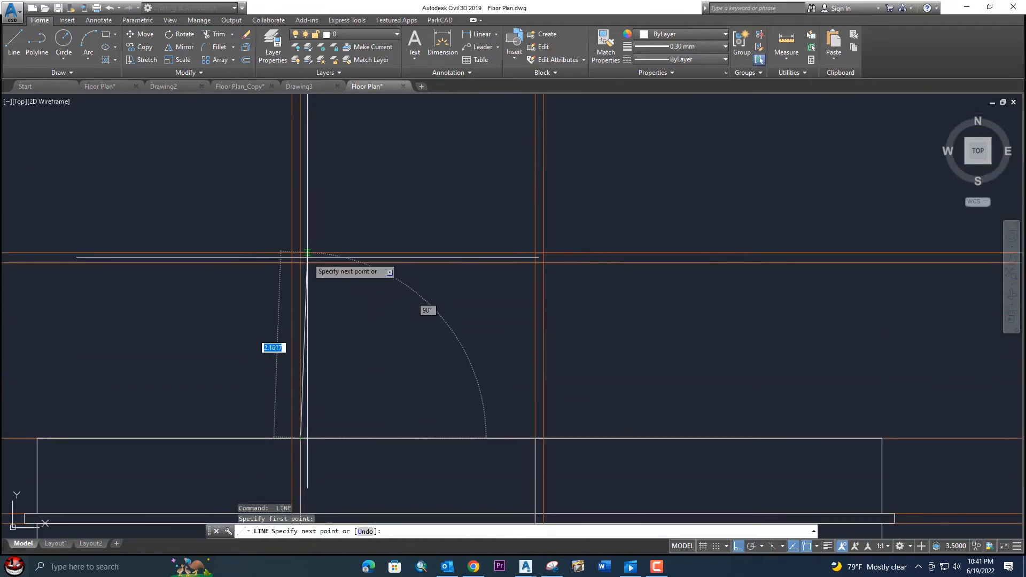
pyautogui.click(301, 263)
pyautogui.press('Return')
pyautogui.press('Return')
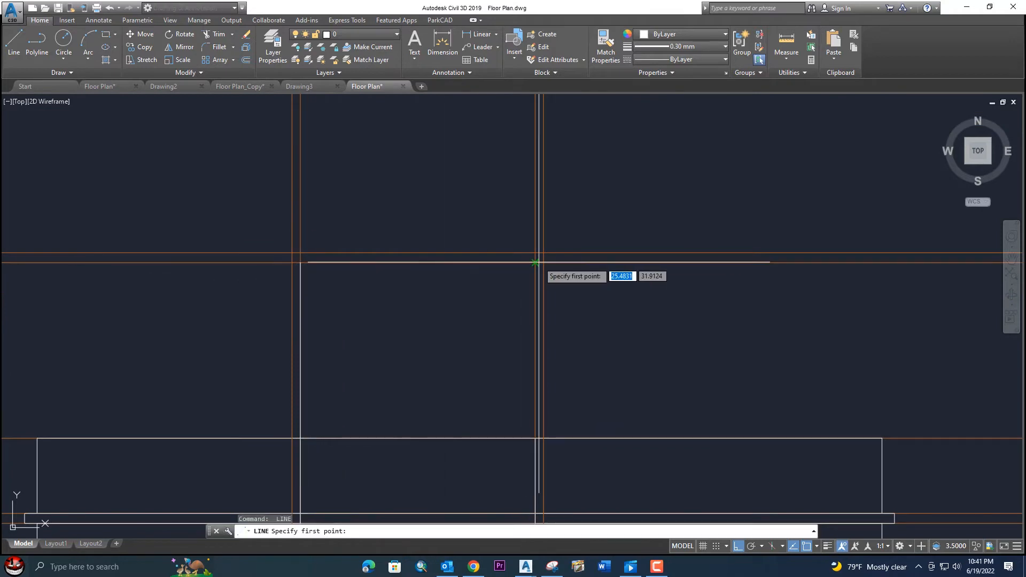
pyautogui.click(535, 438)
pyautogui.press('Return')
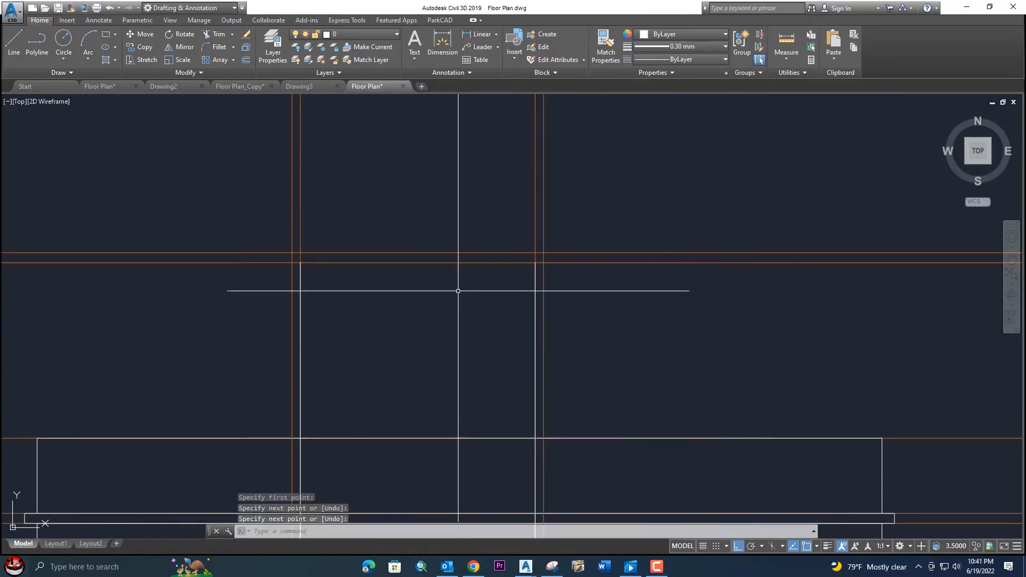
# Step: Draw a 3.01 by 0.12 rectangle for the tower's top slab between the two outer vertical construction lines
pyautogui.write('rec')
pyautogui.press('Return')
pyautogui.scroll(3, 299, 259)
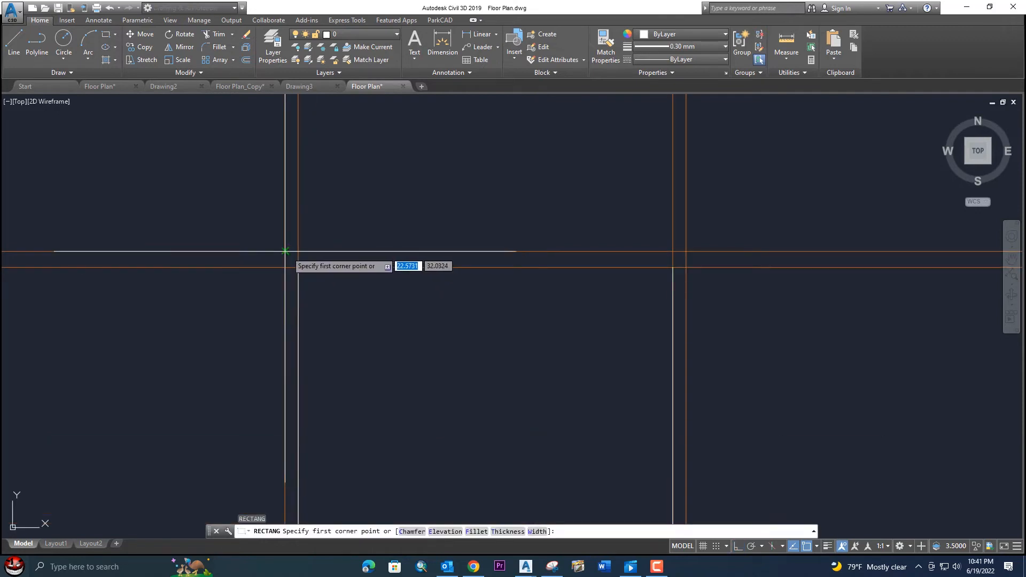
pyautogui.click(285, 251)
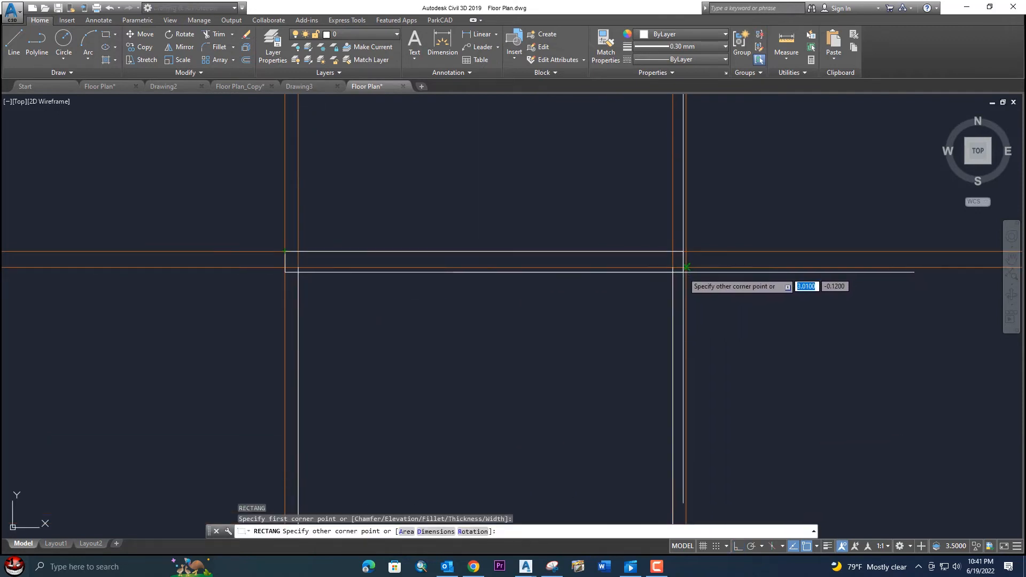
pyautogui.click(686, 268)
# Step: Draw a rectangle for the tower's base within the plinth height, between the two outer vertical construction lines
pyautogui.press('Return')
pyautogui.scroll(-4, 685, 276)
pyautogui.moveTo(661, 281); pyautogui.dragTo(548, 240, button='middle')
pyautogui.moveTo(465, 311); pyautogui.dragTo(390, 259, button='middle')
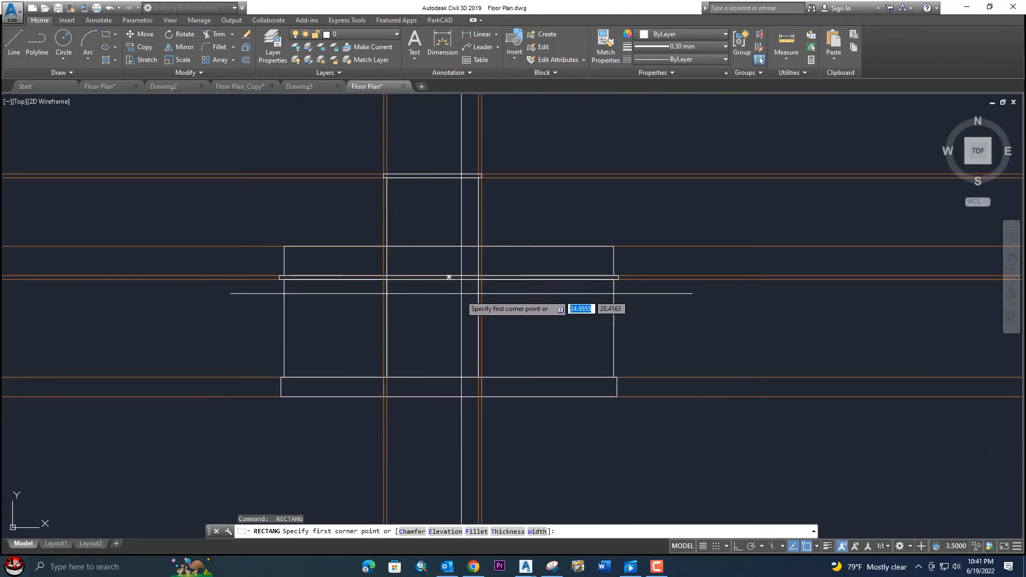
pyautogui.scroll(2, 419, 309)
pyautogui.scroll(-2, 419, 308)
pyautogui.moveTo(412, 332); pyautogui.dragTo(399, 271, button='middle')
pyautogui.scroll(4, 412, 303)
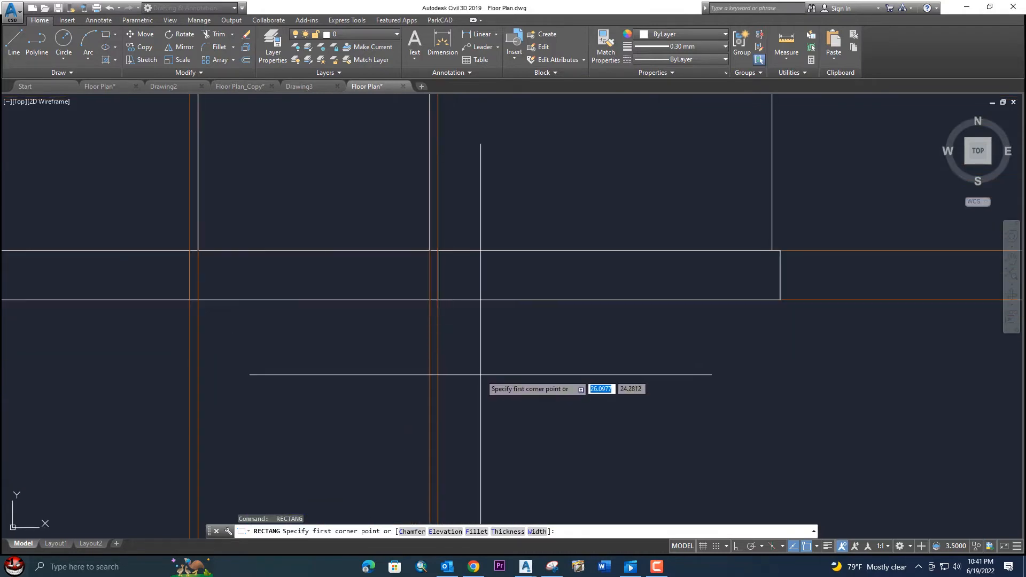
pyautogui.scroll(5, 454, 307)
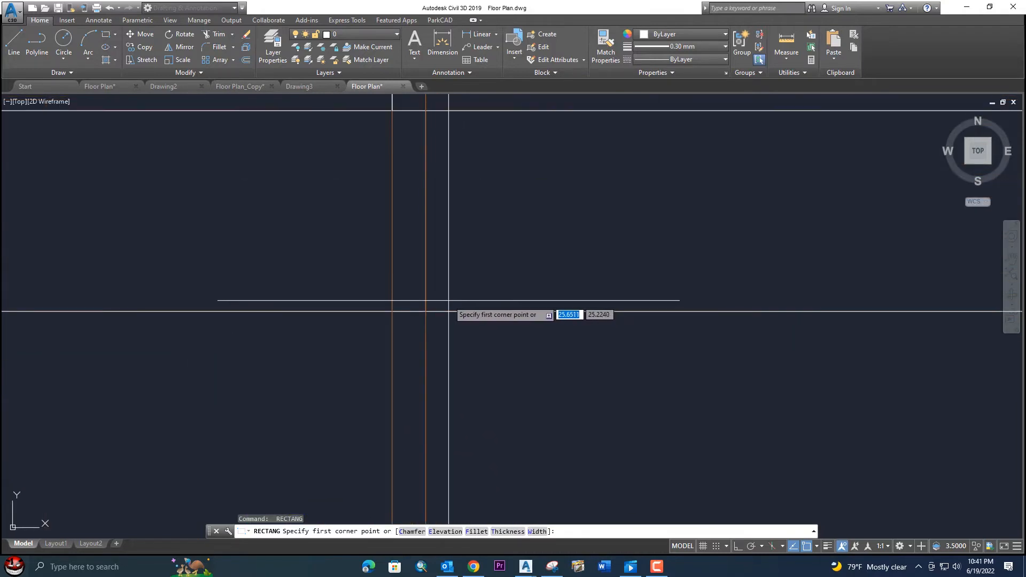
pyautogui.press('Escape')
# Step: Erase the outer vertical construction line on the tower's right side
pyautogui.click(461, 367)
pyautogui.click(426, 358)
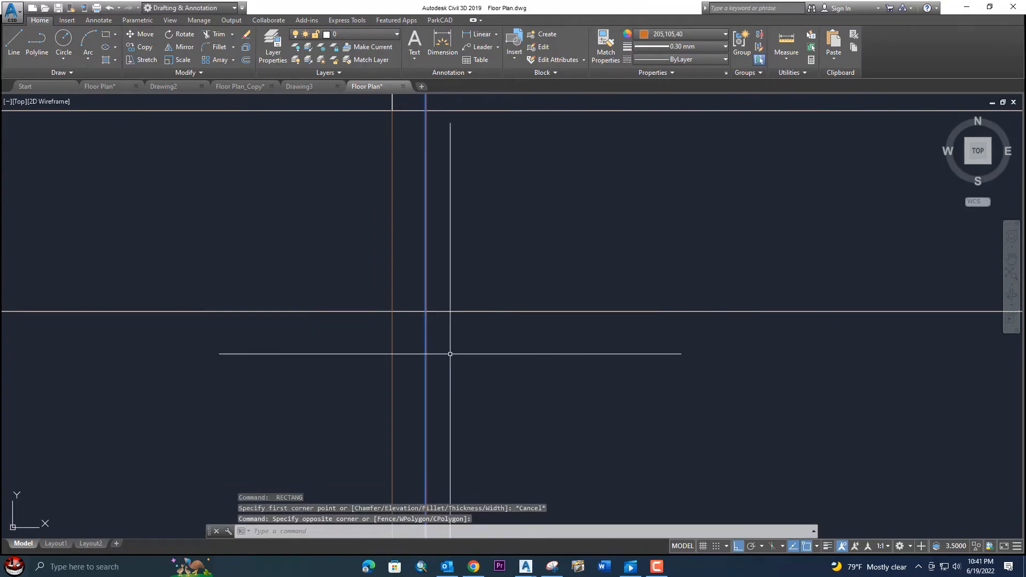
pyautogui.press('Delete')
pyautogui.scroll(-8, 453, 305)
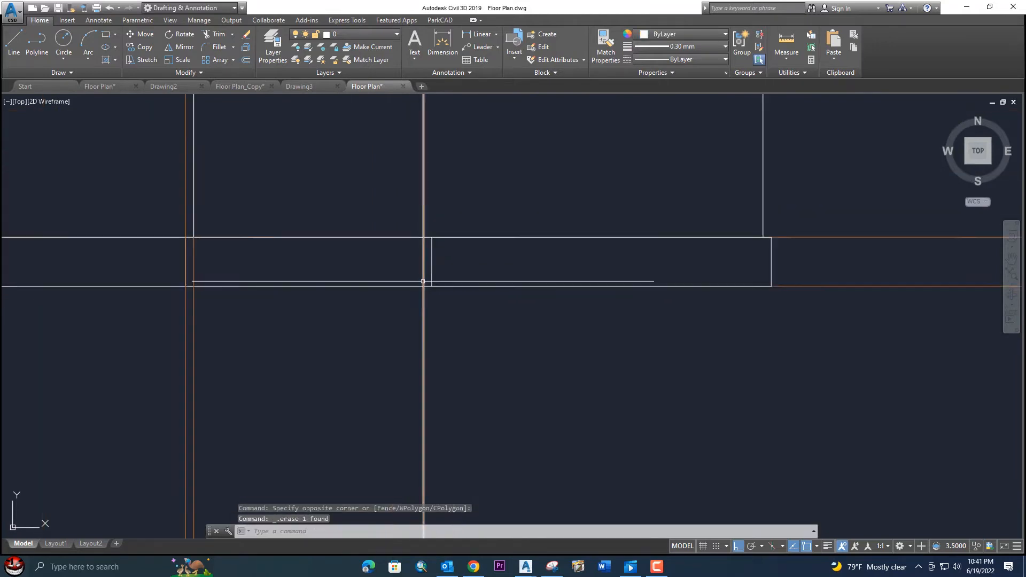
pyautogui.moveTo(462, 269); pyautogui.dragTo(463, 337, button='middle')
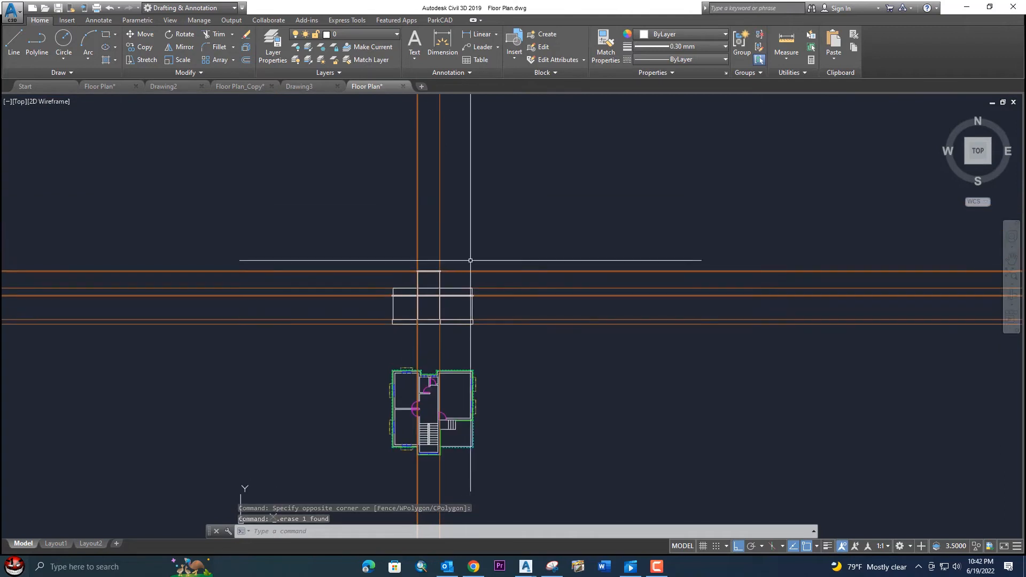
# Step: Erase the remaining vertical construction lines along the tower and the two horizontal construction lines at its top slab
pyautogui.click(486, 215)
pyautogui.click(404, 191)
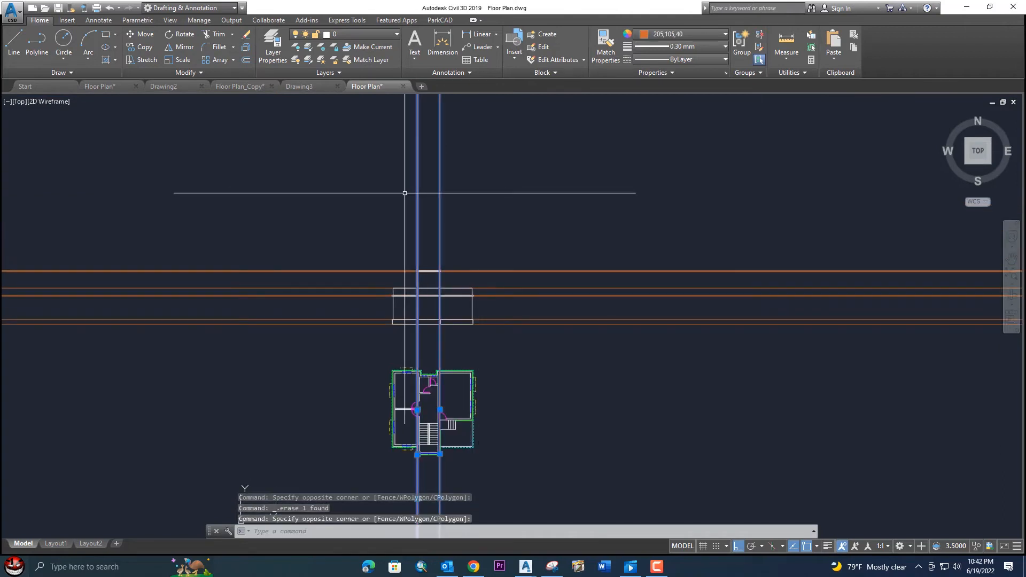
pyautogui.press('Delete')
pyautogui.scroll(4, 534, 288)
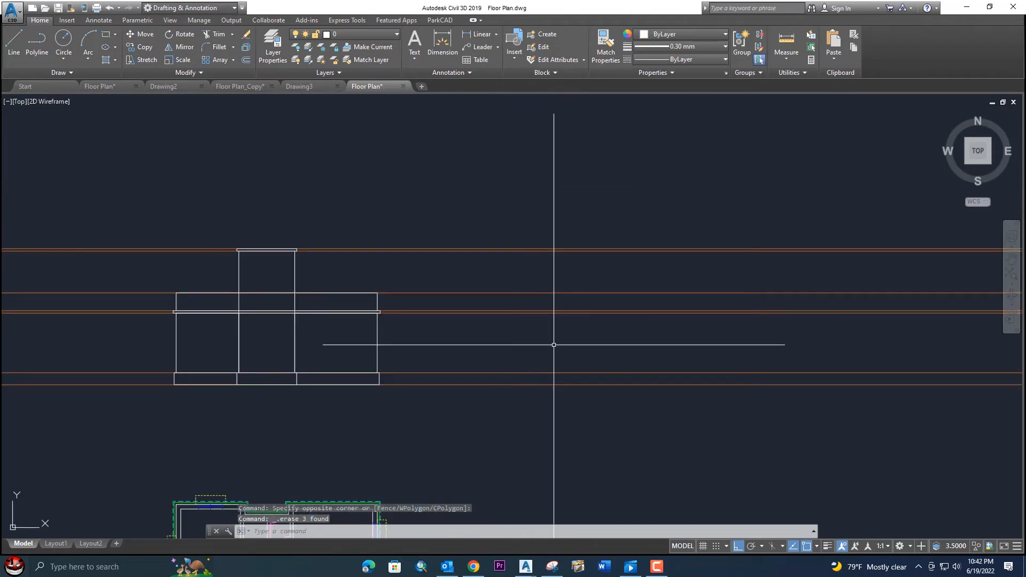
pyautogui.click(550, 265)
pyautogui.click(519, 223)
pyautogui.press('Delete')
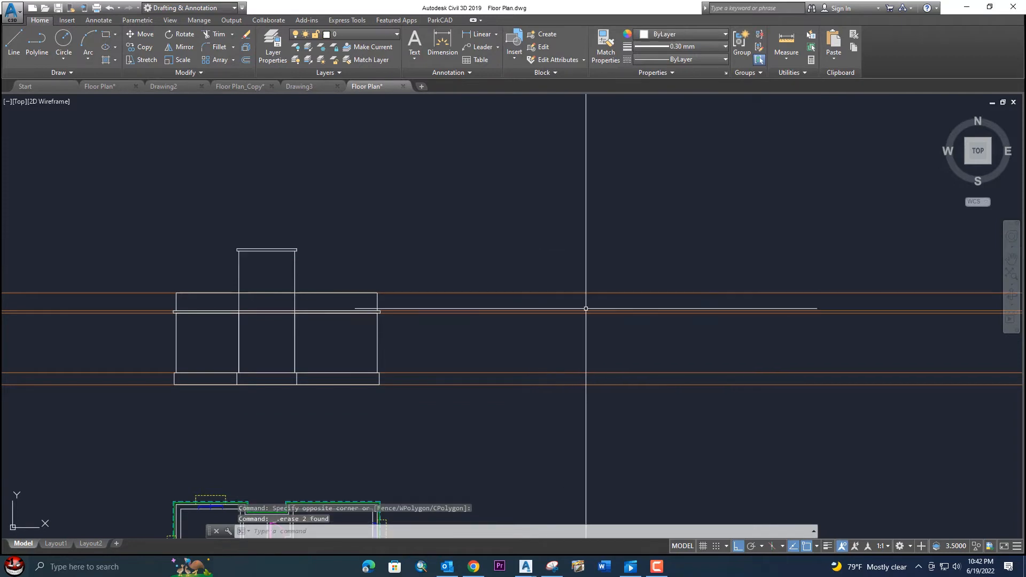
# Step: Check the tower in the Floor Plan_Copy elevation, then in the working drawing trim the parapet and roof slab lines crossing the tower
pyautogui.moveTo(476, 298); pyautogui.dragTo(578, 239, button='middle')
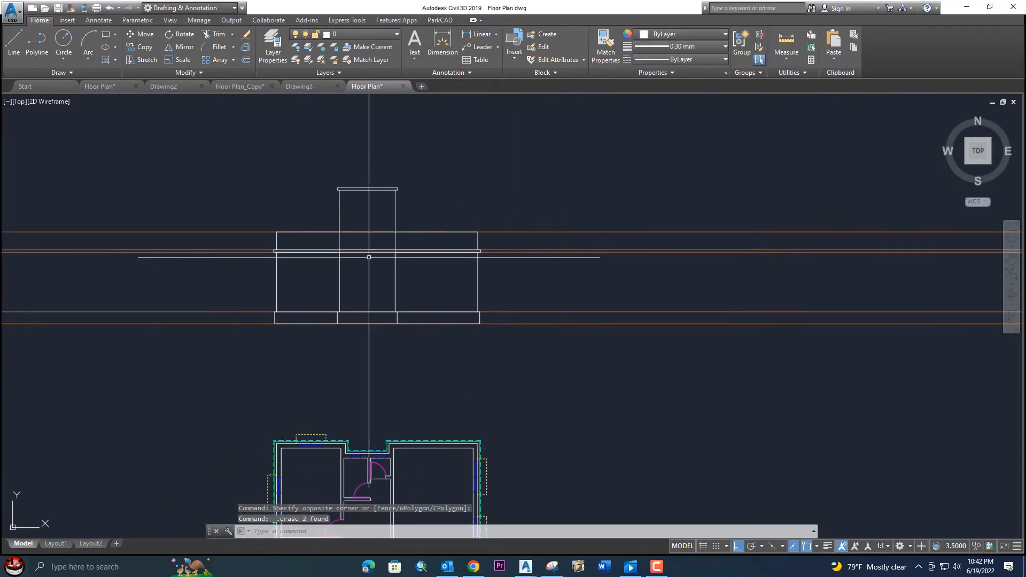
pyautogui.moveTo(387, 243); pyautogui.dragTo(435, 236, button='middle')
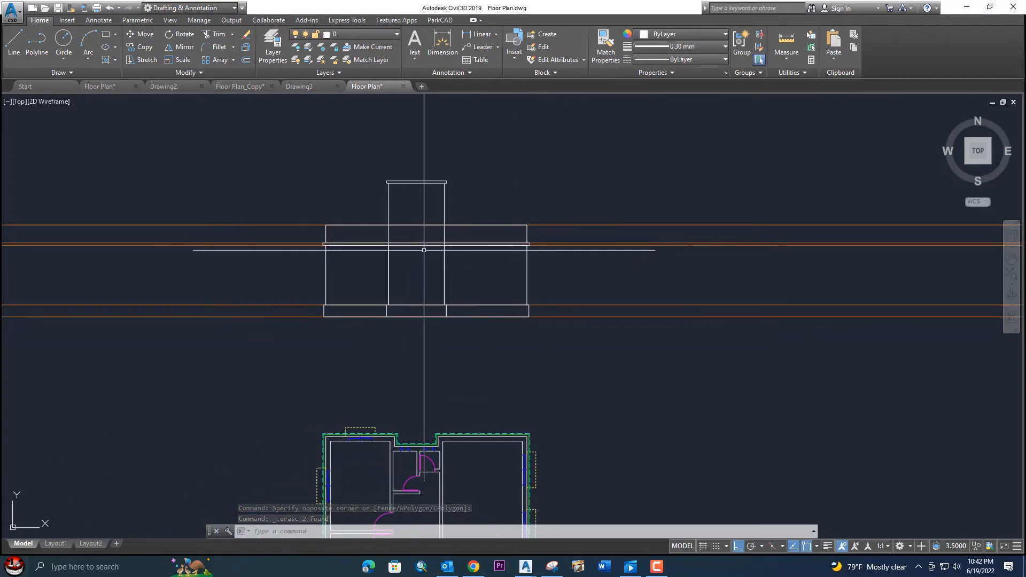
pyautogui.click(238, 88)
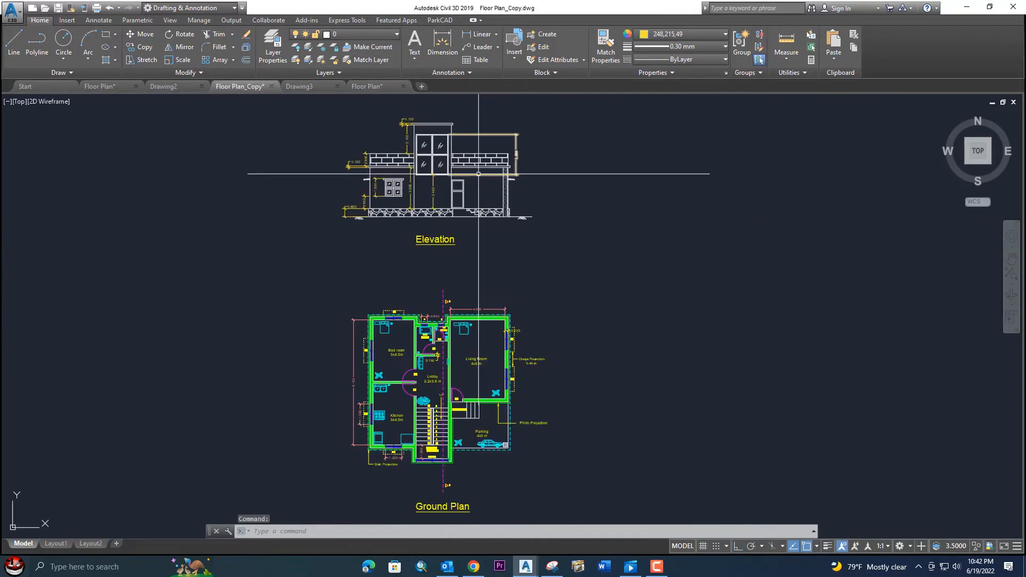
pyautogui.scroll(2, 478, 174)
pyautogui.moveTo(407, 120); pyautogui.dragTo(388, 212, button='middle')
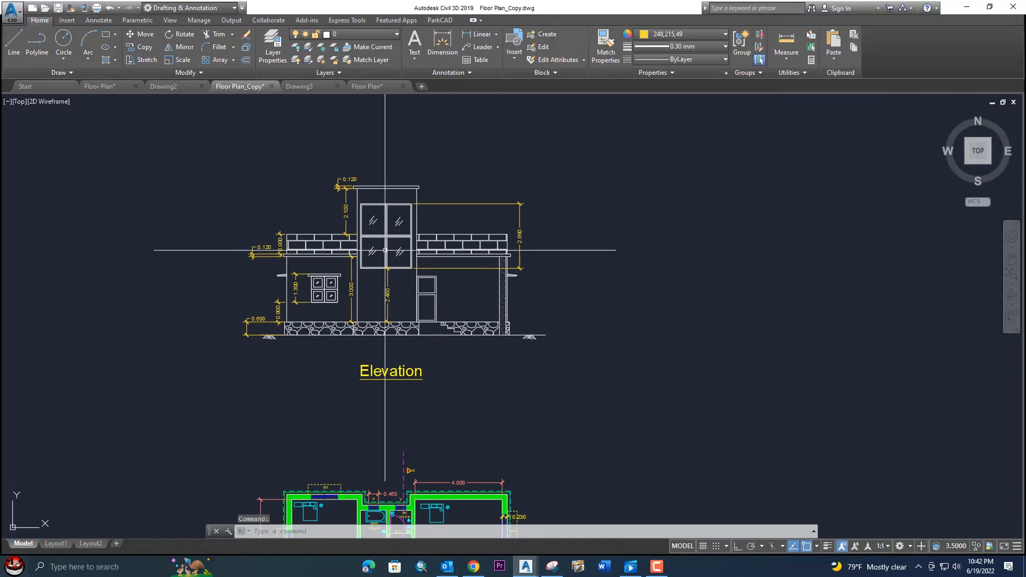
pyautogui.click(364, 86)
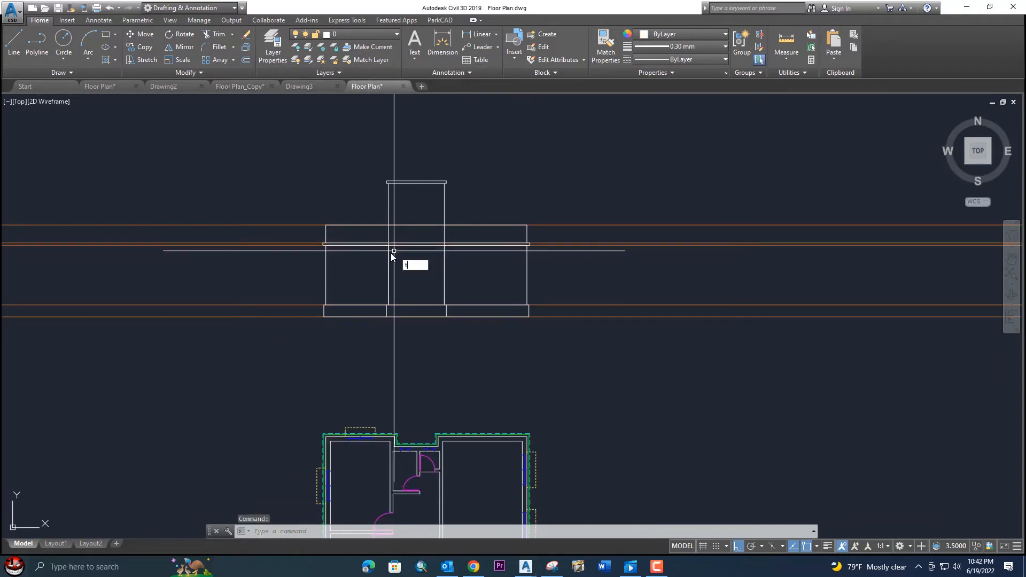
pyautogui.write('tr')
pyautogui.press('Return')
pyautogui.press('Return')
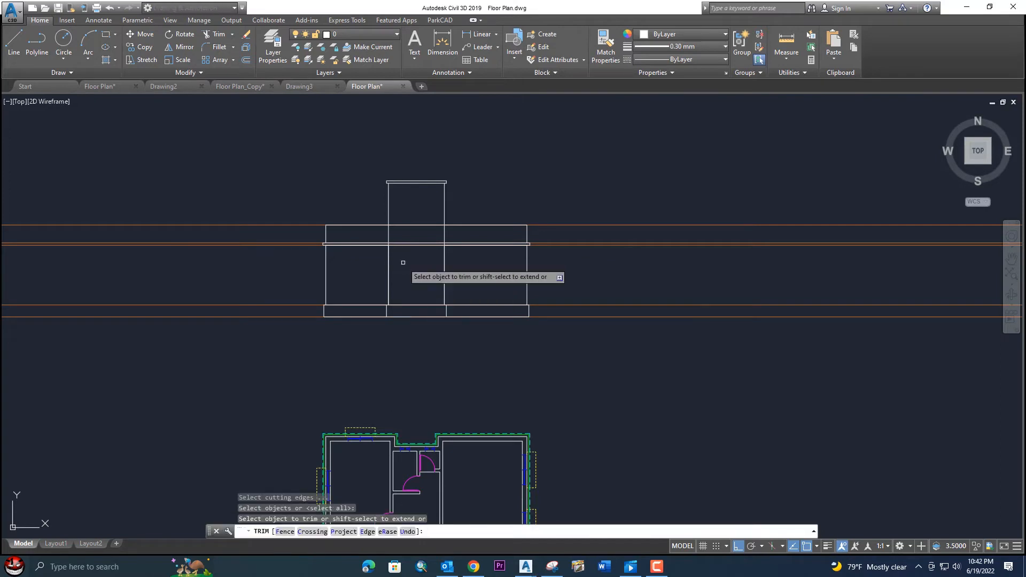
pyautogui.click(411, 262)
pyautogui.click(407, 231)
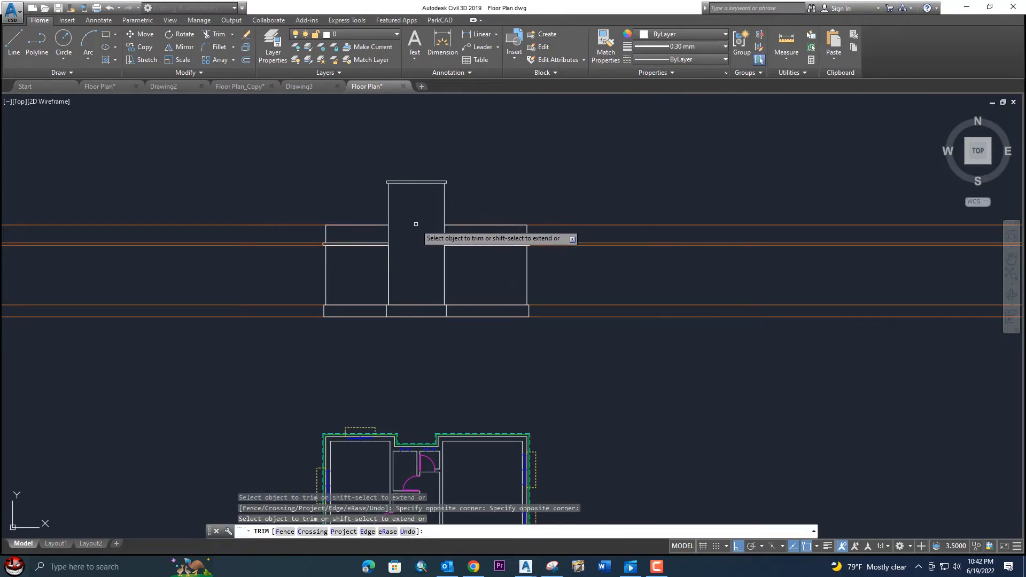
# Step: Leave the Trim command and examine the floor plan's lower windows, shade projections and staircase bay against the elevation above
pyautogui.scroll(-2, 375, 348)
pyautogui.moveTo(375, 348); pyautogui.dragTo(369, 211, button='middle')
pyautogui.scroll(-1, 369, 211)
pyautogui.scroll(6, 376, 301)
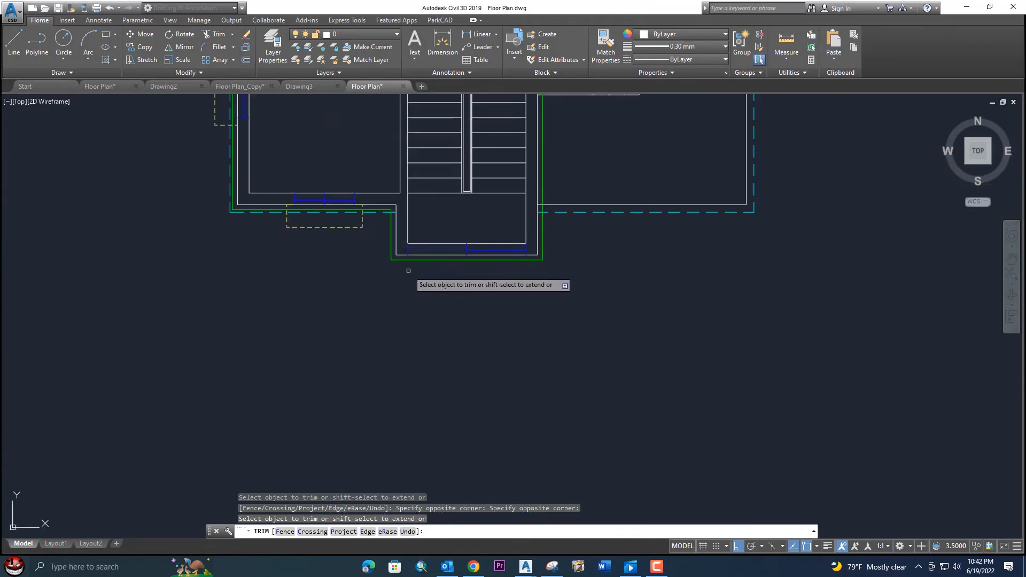
pyautogui.scroll(-5, 409, 369)
pyautogui.scroll(-2, 396, 361)
pyautogui.scroll(7, 381, 356)
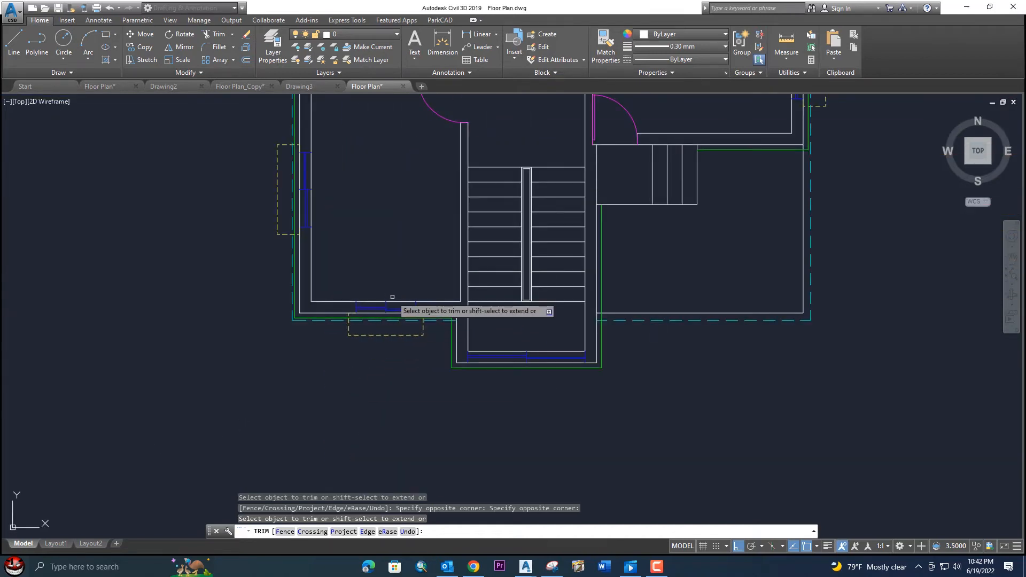
pyautogui.scroll(-5, 406, 294)
pyautogui.scroll(4, 391, 262)
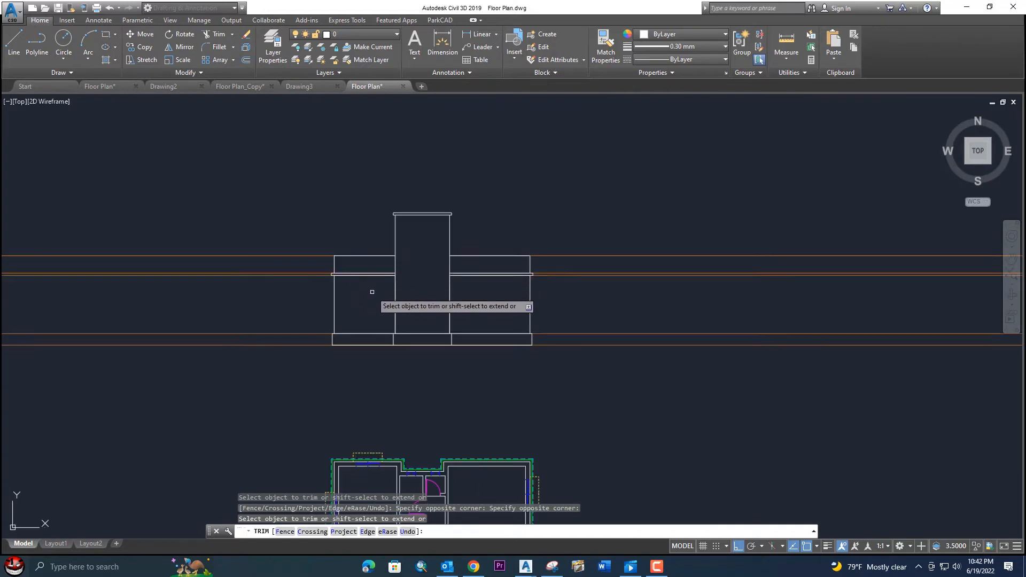
pyautogui.press('Escape')
pyautogui.moveTo(324, 292)
pyautogui.mouseDown(button='middle')
pyautogui.moveTo(384, 254)
pyautogui.moveTo(397, 228)
pyautogui.mouseUp(button='middle')
pyautogui.moveTo(386, 339); pyautogui.dragTo(400, 188, button='middle')
pyautogui.moveTo(392, 314); pyautogui.dragTo(380, 257, button='middle')
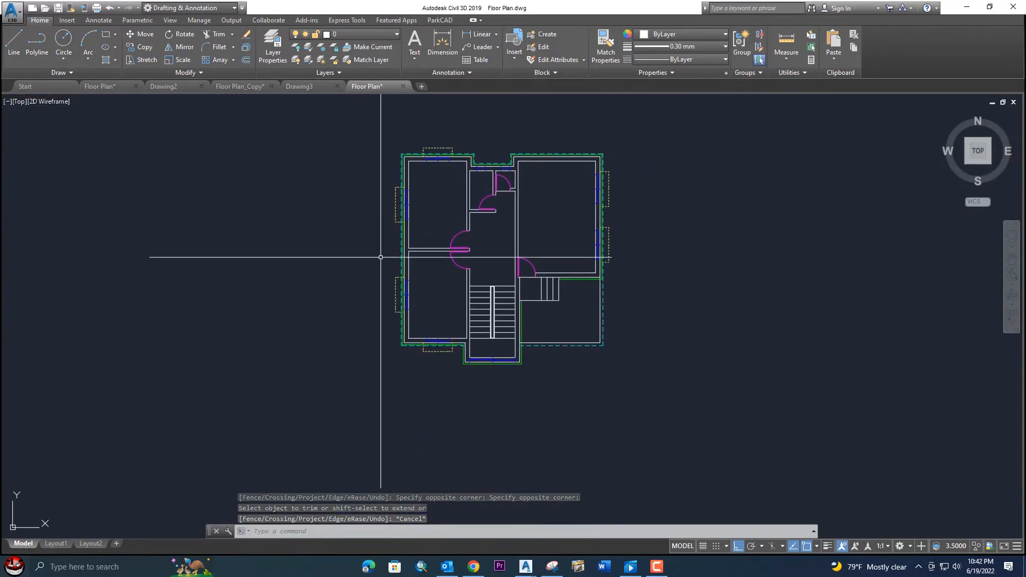
# Step: Set the object colour to 205,105,40 and draw vertical construction lines through the jambs and shade corners of the lower-left room's bottom window
pyautogui.write('XL')
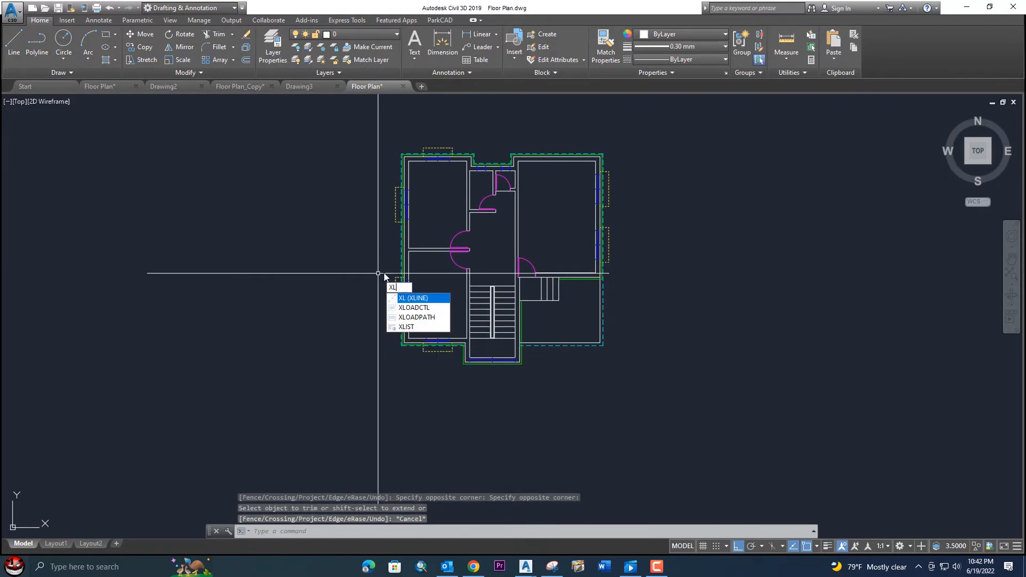
pyautogui.press('Escape')
pyautogui.click(682, 34)
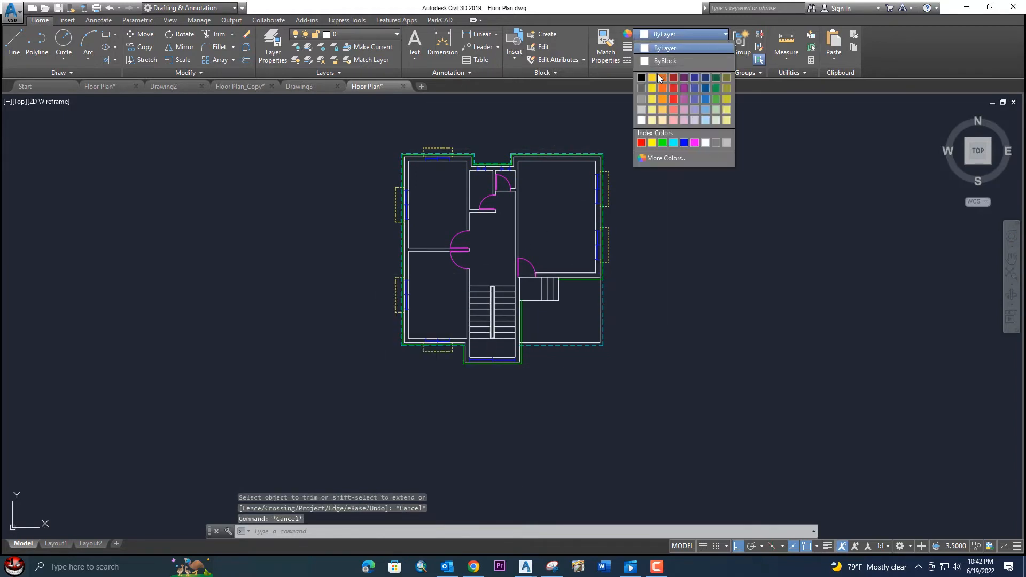
pyautogui.click(662, 78)
pyautogui.write('xl')
pyautogui.press('Return')
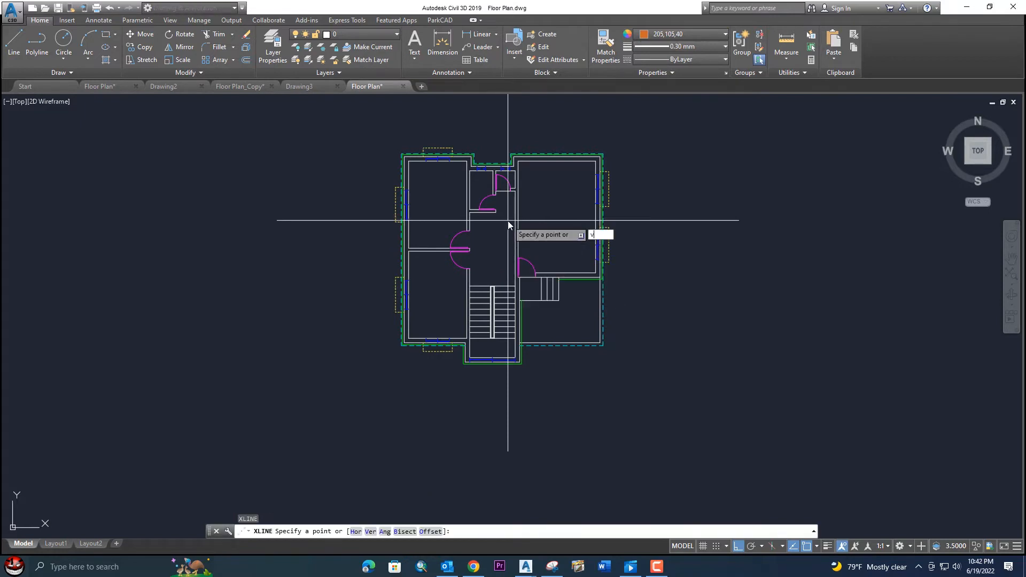
pyautogui.write('v')
pyautogui.press('Return')
pyautogui.scroll(8, 424, 354)
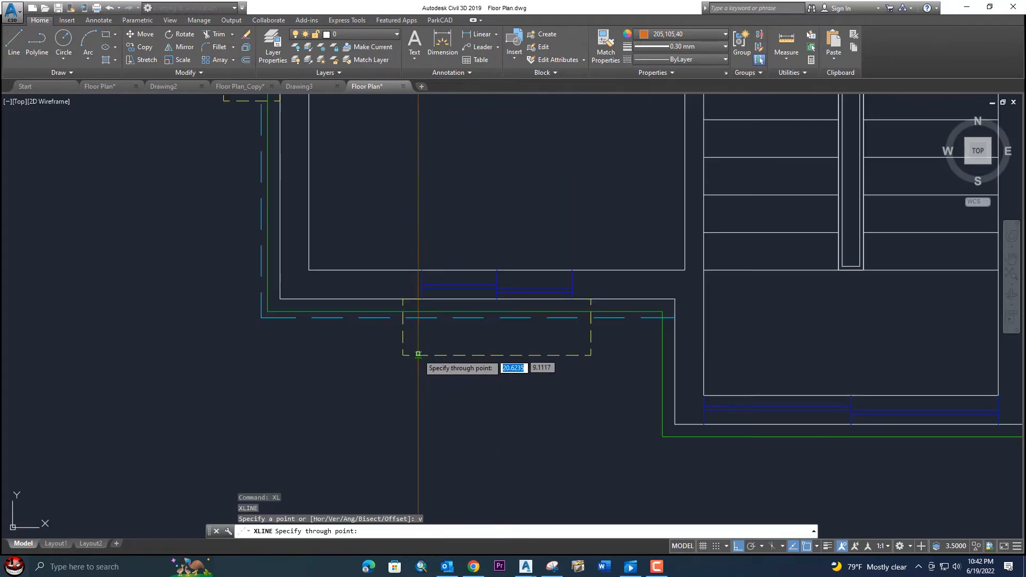
pyautogui.click(422, 299)
pyautogui.click(573, 299)
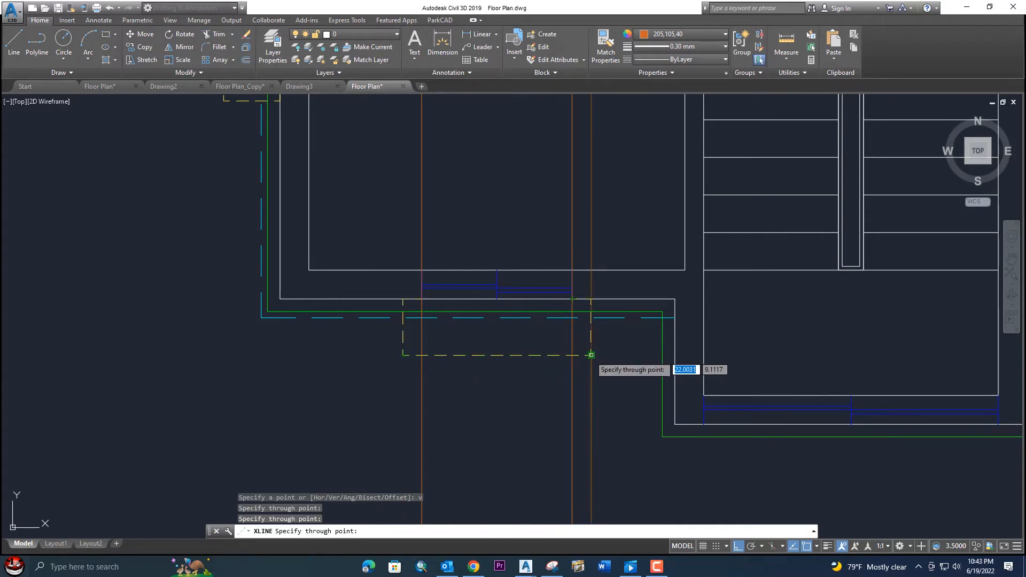
pyautogui.click(591, 355)
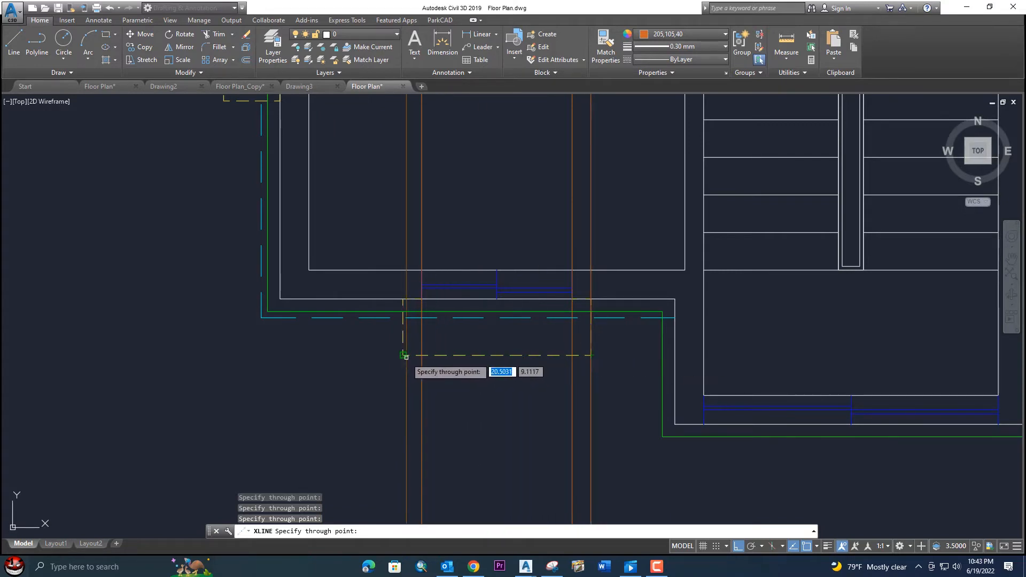
# Step: Add vertical construction lines through the outer edges of the side window shades on the plan's left and right walls
pyautogui.scroll(-5, 393, 354)
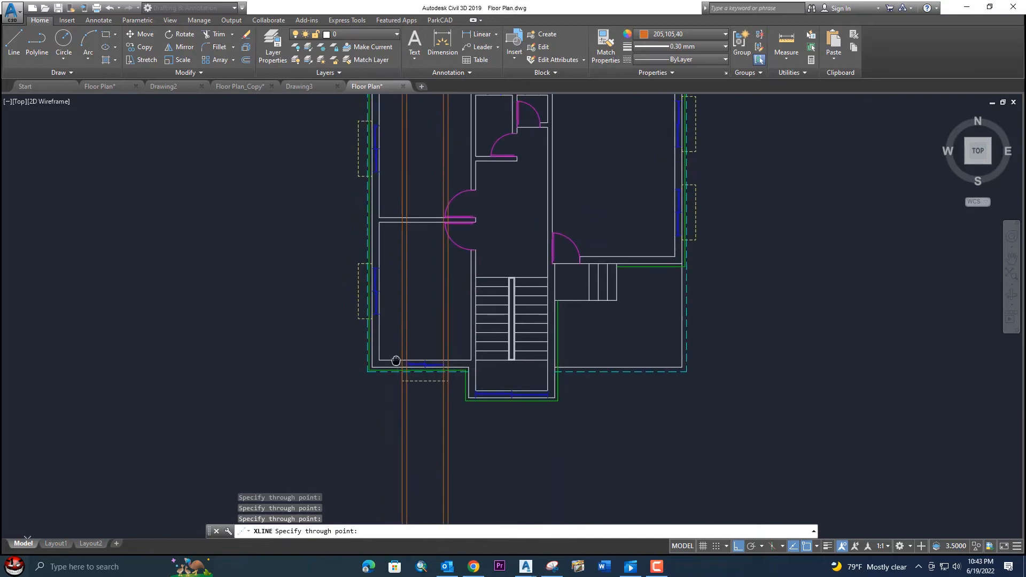
pyautogui.scroll(6, 375, 350)
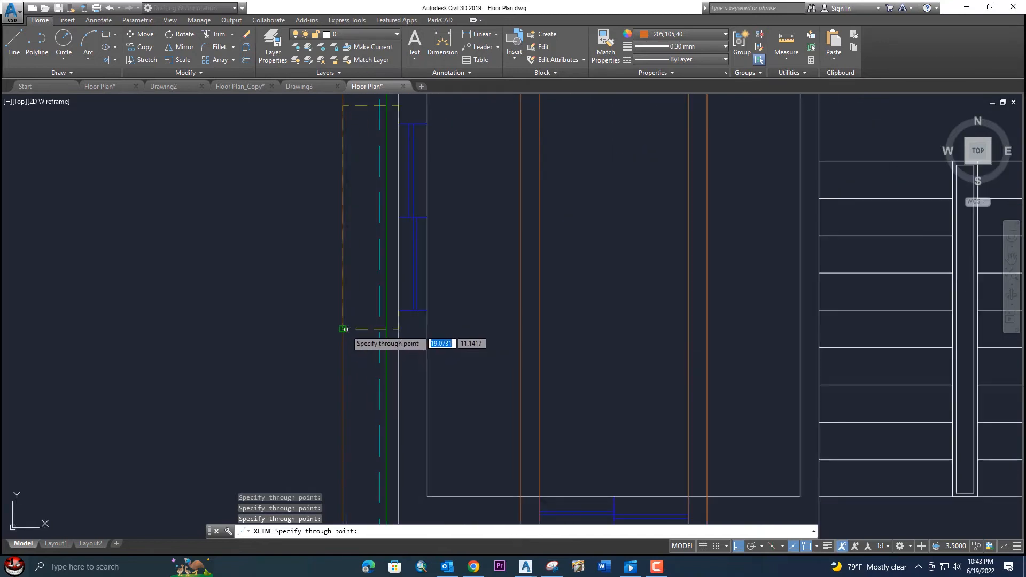
pyautogui.click(343, 329)
pyautogui.scroll(-6, 353, 321)
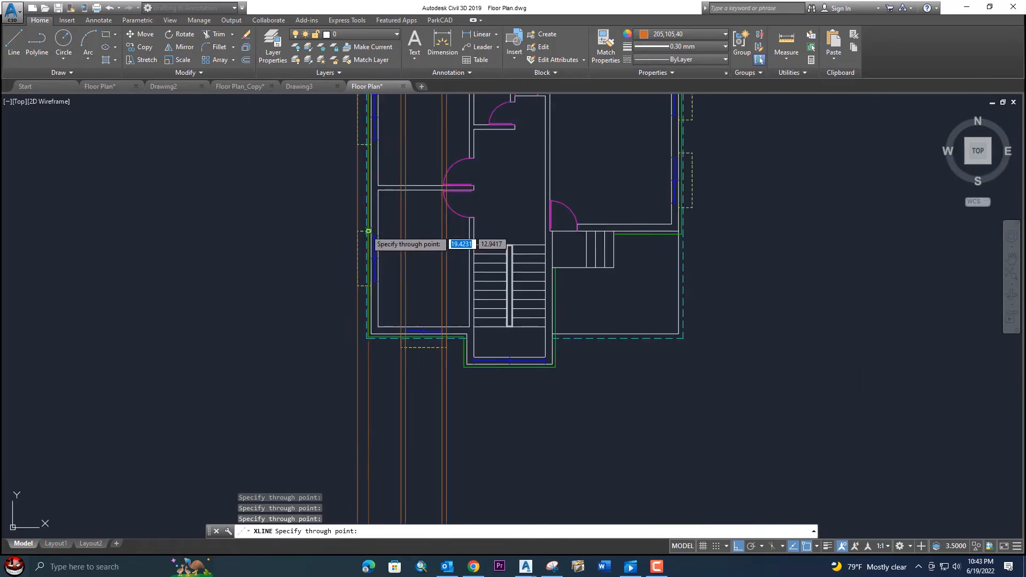
pyautogui.scroll(4, 481, 307)
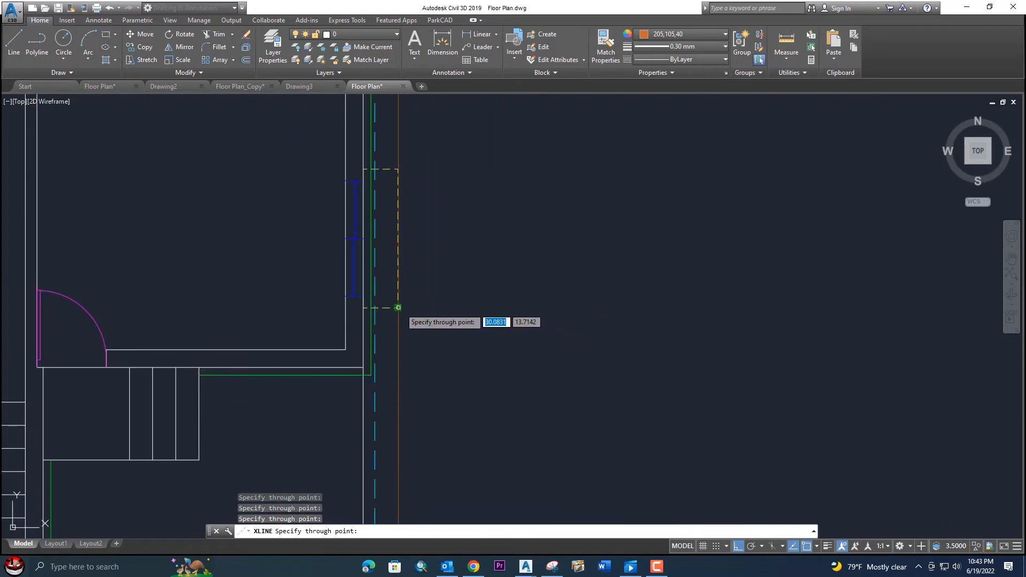
pyautogui.scroll(-8, 444, 308)
pyautogui.press('Escape')
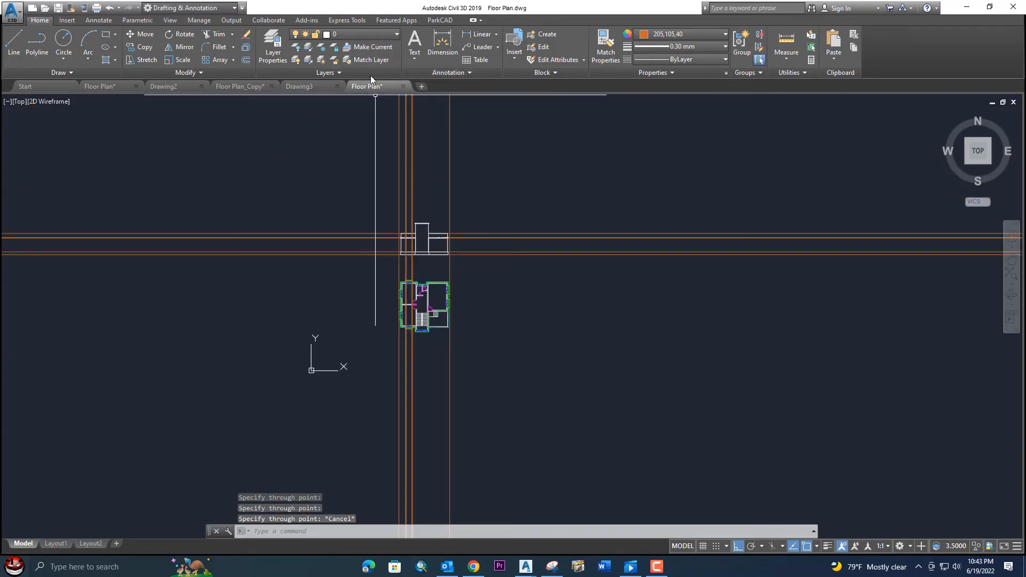
# Step: Examine the window, its 1.300 height dimension and the sloped side shades in the Floor Plan_Copy elevation
pyautogui.click(240, 87)
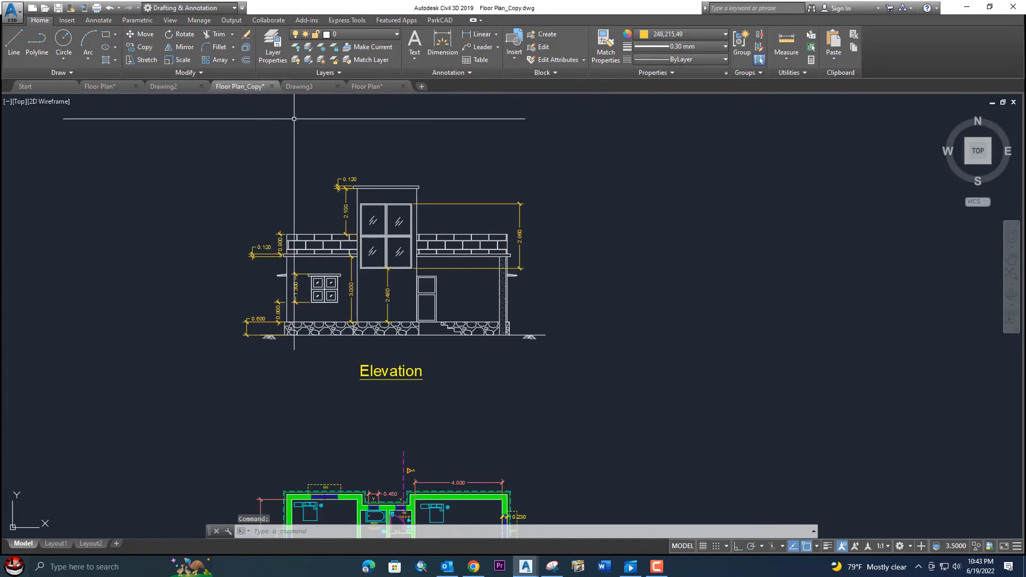
pyautogui.scroll(4, 280, 258)
pyautogui.moveTo(285, 303); pyautogui.dragTo(343, 201, button='middle')
pyautogui.scroll(6, 348, 213)
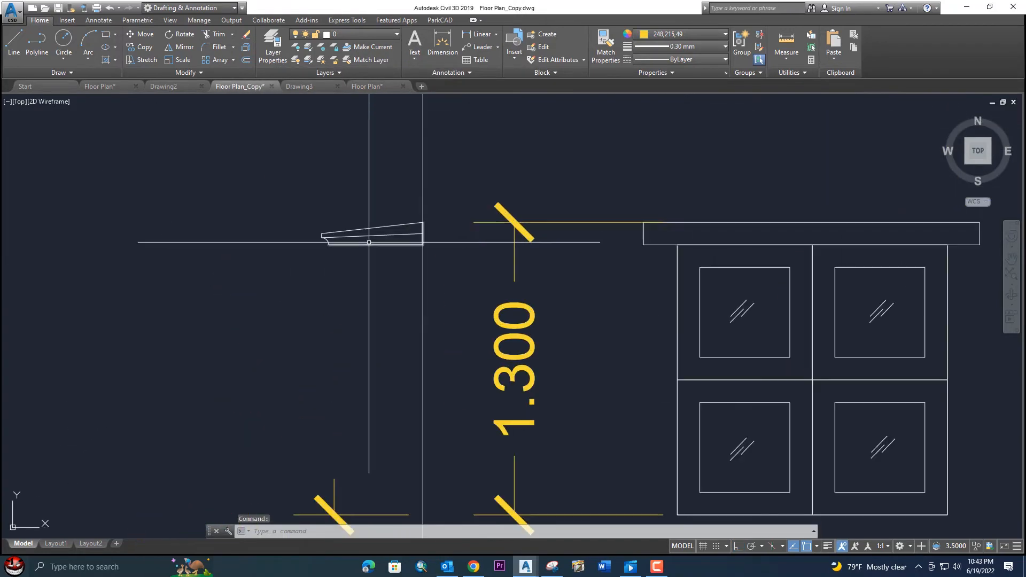
pyautogui.scroll(-5, 360, 231)
pyautogui.moveTo(591, 229); pyautogui.dragTo(412, 227, button='middle')
pyautogui.scroll(5, 491, 255)
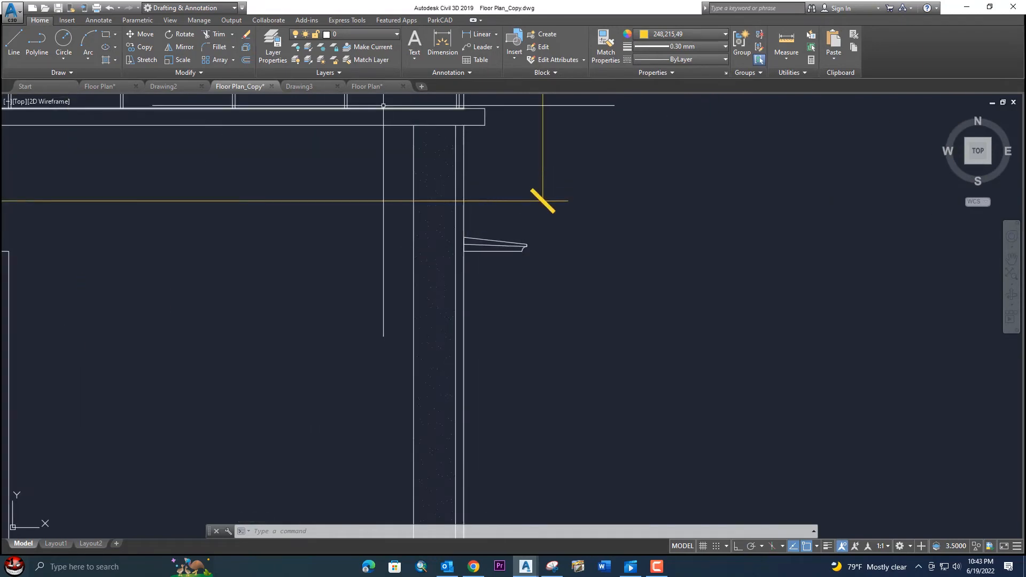
# Step: Return to the working Floor Plan drawing and review the elevation with its construction lines and the section image beside it
pyautogui.click(376, 90)
pyautogui.scroll(-2, 449, 167)
pyautogui.scroll(4, 448, 232)
pyautogui.moveTo(432, 156)
pyautogui.mouseDown(button='middle')
pyautogui.moveTo(457, 227)
pyautogui.moveTo(384, 208)
pyautogui.moveTo(403, 227)
pyautogui.mouseUp(button='middle')
pyautogui.scroll(2, 458, 227)
pyautogui.scroll(4, 302, 285)
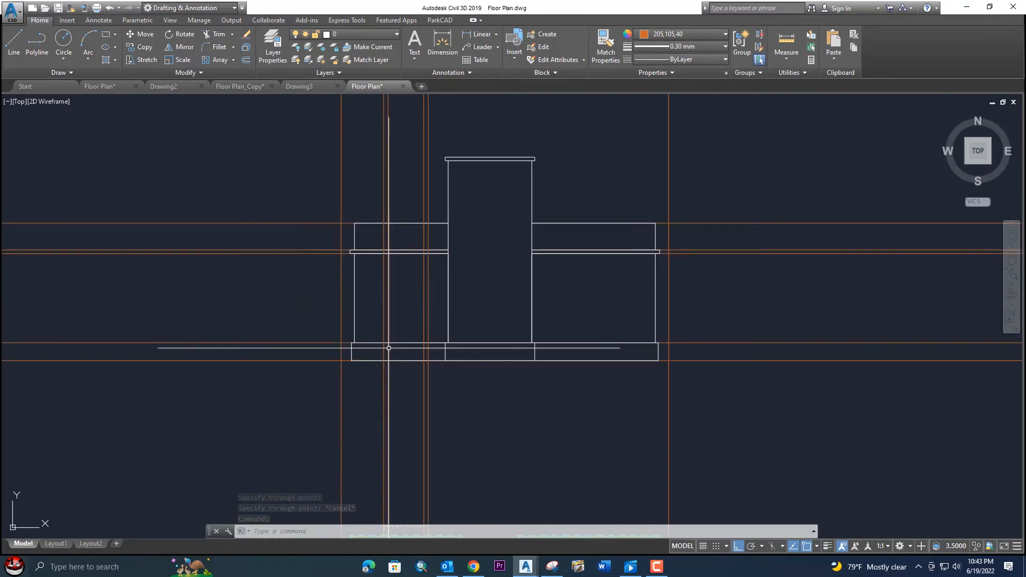
pyautogui.scroll(-6, 385, 345)
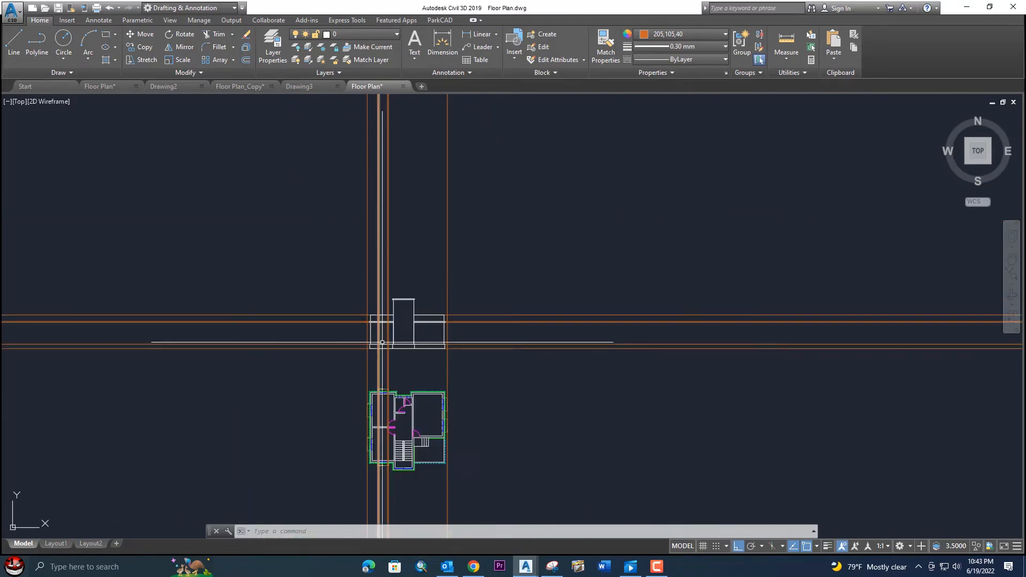
pyautogui.moveTo(181, 327); pyautogui.dragTo(456, 297, button='middle')
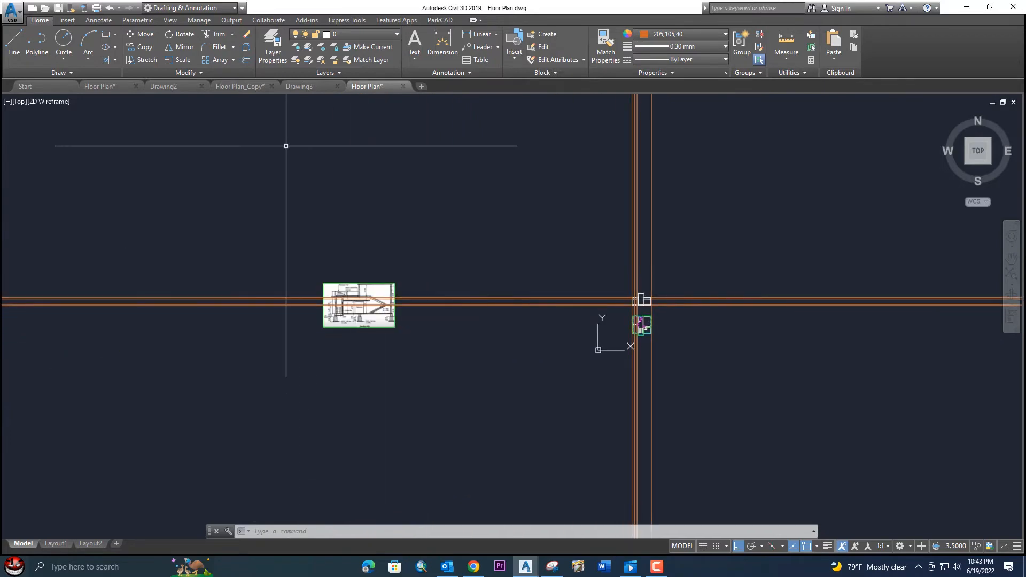
# Step: Inspect the window position and height dimensions in the other Floor Plan drawing's elevation, and return to the working drawing
pyautogui.click(100, 85)
pyautogui.scroll(6, 253, 192)
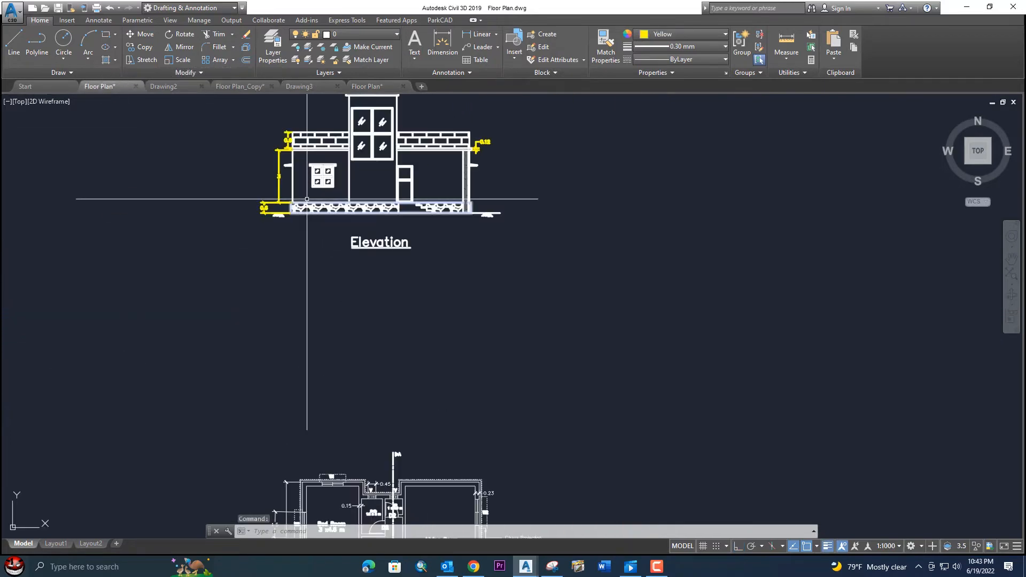
pyautogui.scroll(-5, 253, 192)
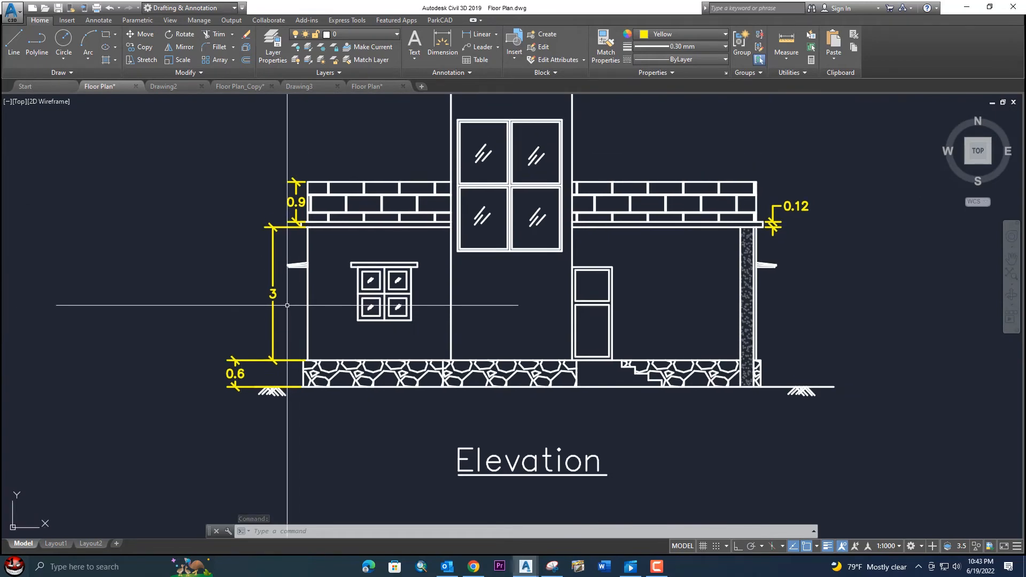
pyautogui.scroll(-6, 287, 305)
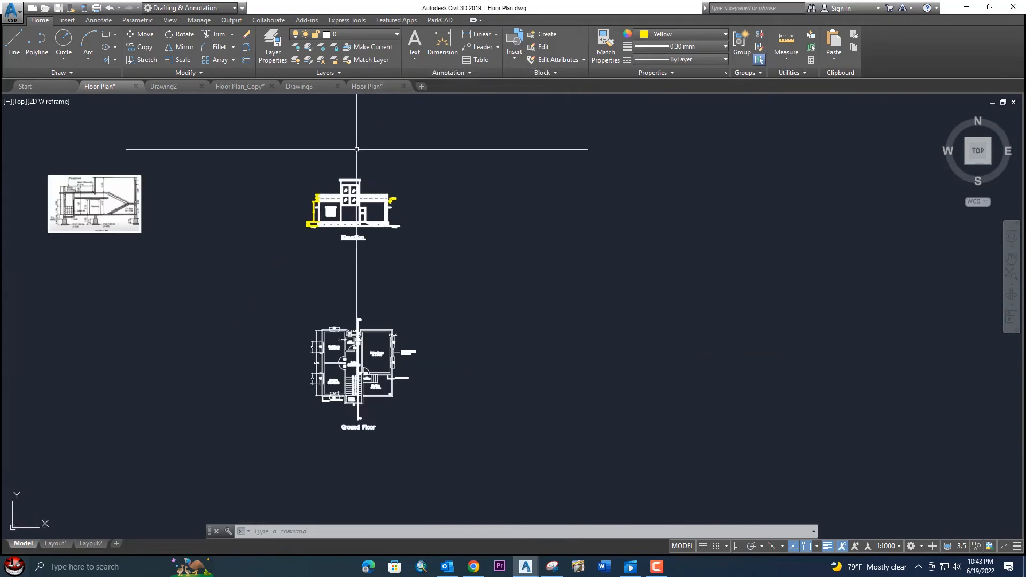
pyautogui.click(374, 85)
pyautogui.scroll(-2, 516, 213)
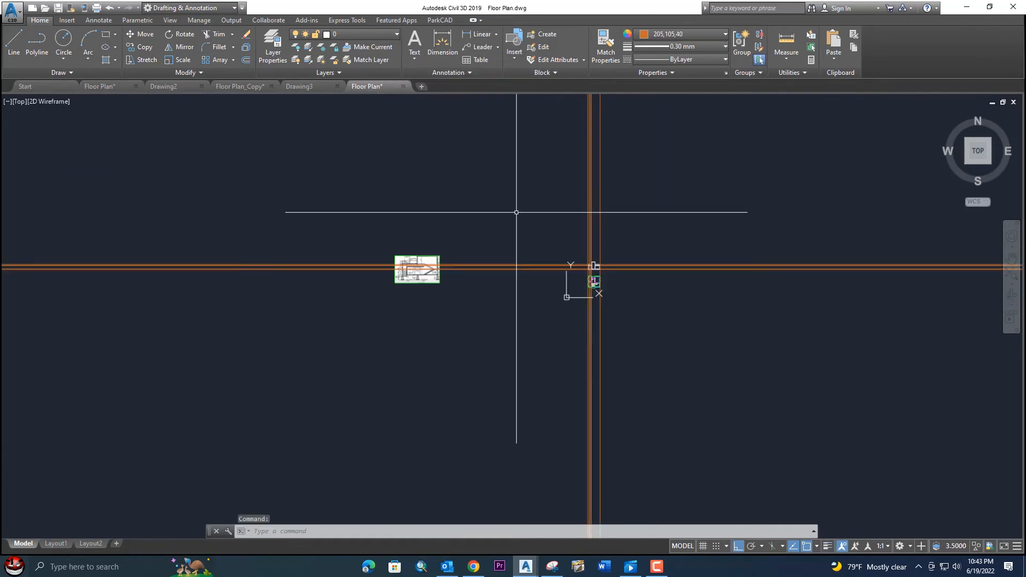
# Step: Examine the window, sill and shade height dimensions in the Floor Plan_Copy elevation, and return to the working Floor Plan drawing
pyautogui.scroll(3, 579, 287)
pyautogui.click(251, 87)
pyautogui.scroll(-6, 348, 230)
pyautogui.scroll(8, 256, 235)
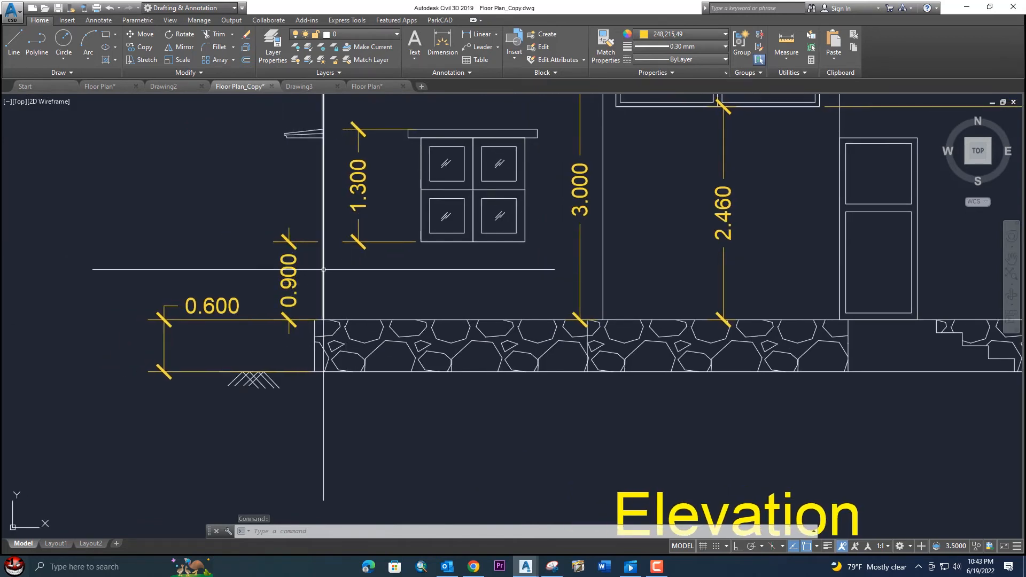
pyautogui.scroll(-2, 320, 269)
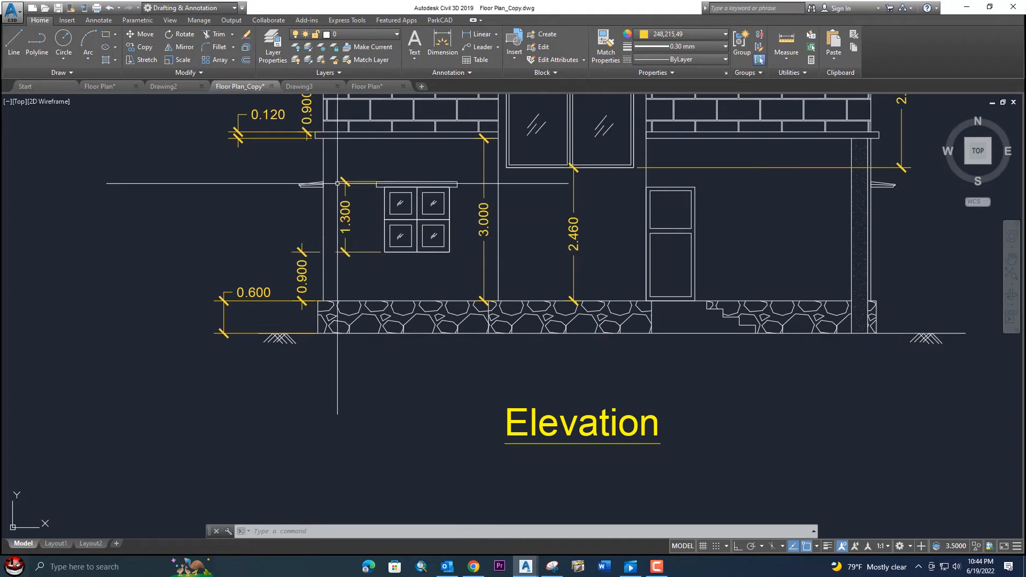
pyautogui.click(382, 86)
pyautogui.moveTo(327, 148); pyautogui.dragTo(131, 216, button='middle')
pyautogui.scroll(2, 373, 242)
pyautogui.moveTo(375, 243); pyautogui.dragTo(275, 158, button='middle')
pyautogui.scroll(4, 303, 250)
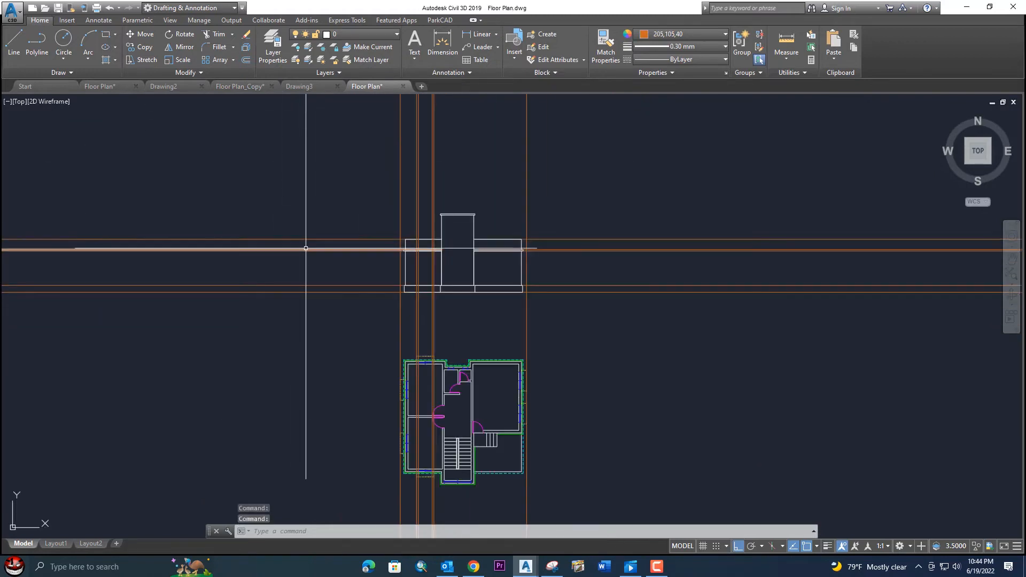
pyautogui.moveTo(307, 247); pyautogui.dragTo(330, 260, button='middle')
pyautogui.scroll(4, 379, 303)
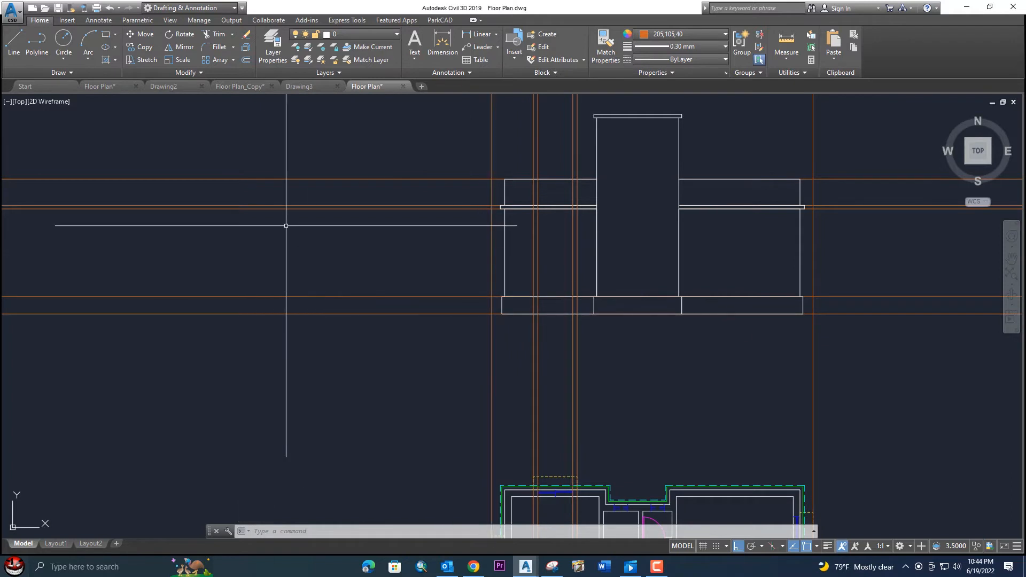
# Step: Review the window height dimension in the Floor Plan_Copy elevation and the wall and opening heights on its Section AB image
pyautogui.click(243, 87)
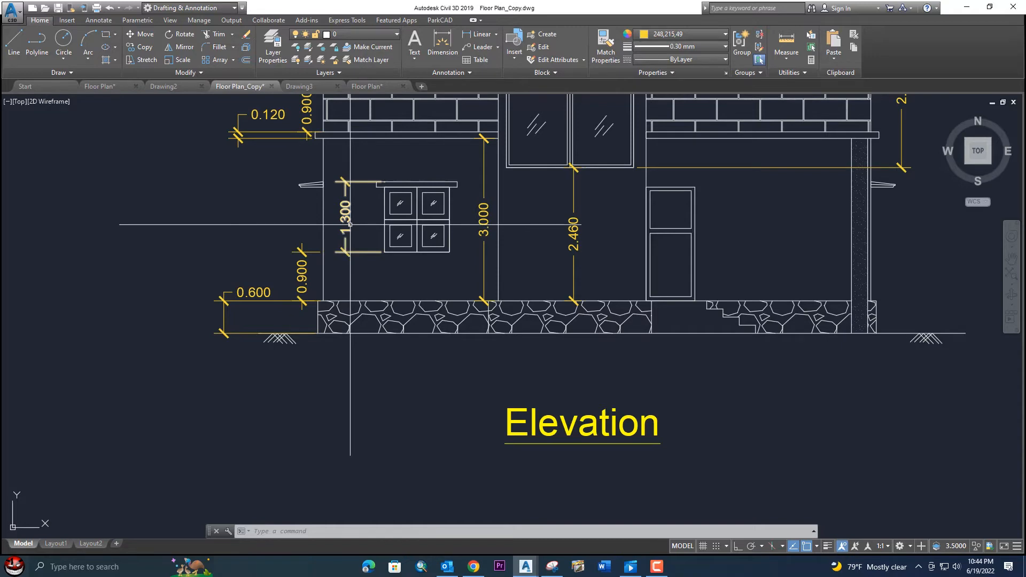
pyautogui.scroll(-2, 349, 226)
pyautogui.scroll(-6, 348, 225)
pyautogui.scroll(2, 132, 240)
pyautogui.scroll(2, 132, 240)
pyautogui.moveTo(145, 244); pyautogui.dragTo(296, 247, button='middle')
pyautogui.scroll(1, 236, 248)
pyautogui.scroll(-1, 216, 243)
pyautogui.moveTo(216, 243); pyautogui.dragTo(275, 289, button='middle')
pyautogui.scroll(1, 275, 289)
pyautogui.scroll(2, 275, 289)
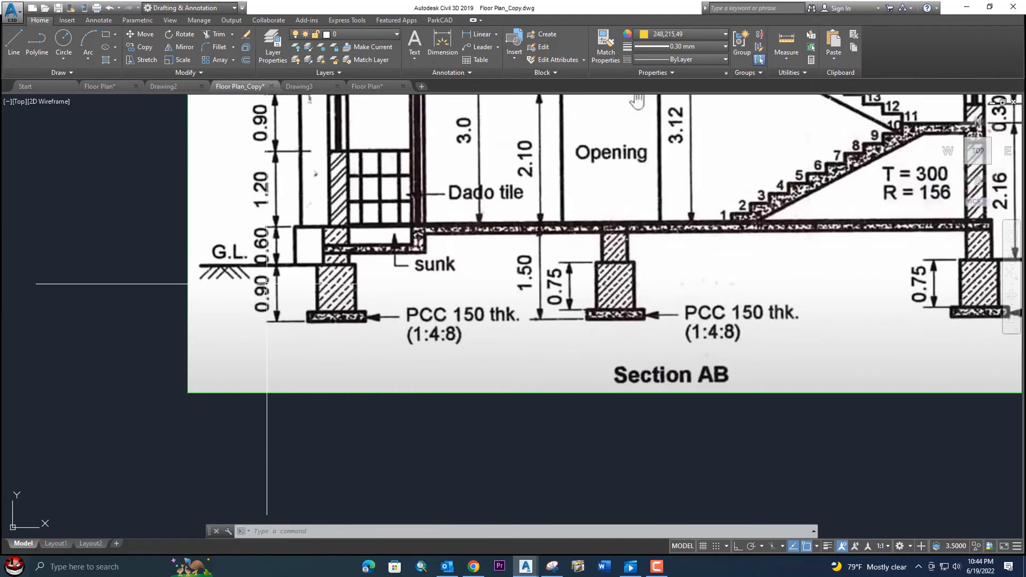
pyautogui.scroll(-6, 321, 201)
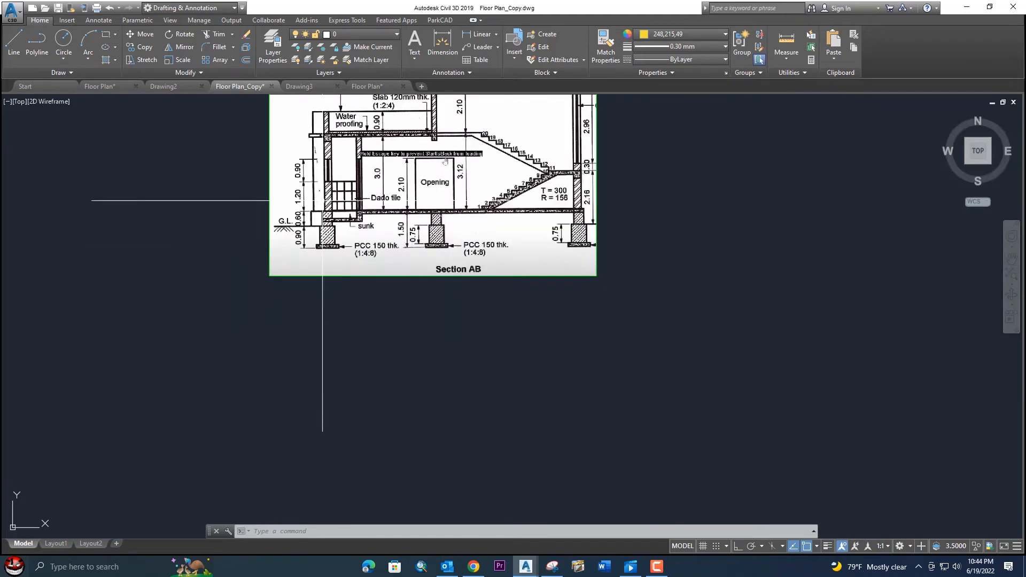
pyautogui.moveTo(321, 201); pyautogui.dragTo(280, 235, button='middle')
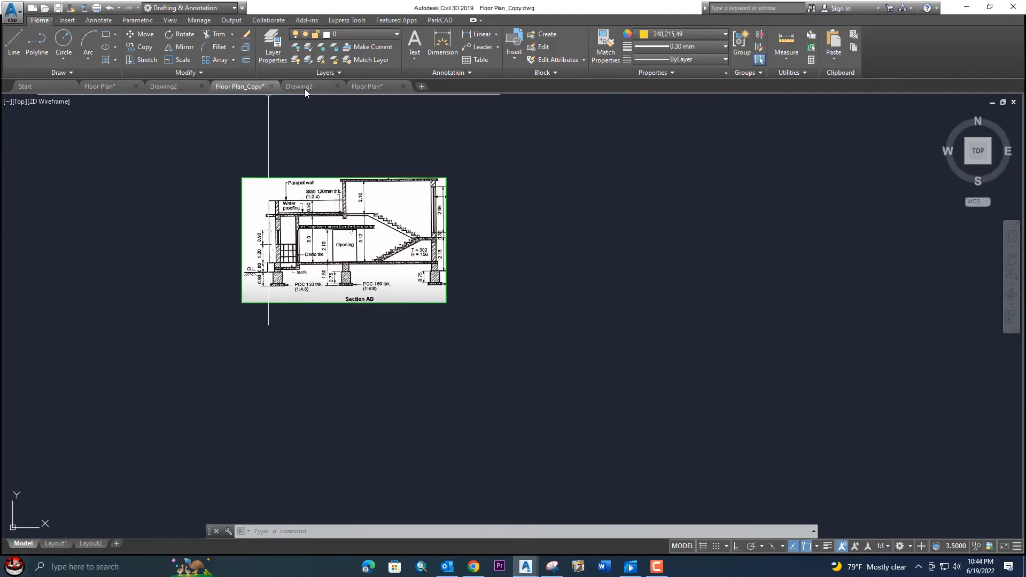
# Step: In the working Floor Plan drawing, offset the plinth-top construction line 0.9 upward for the window sill and that line 1.3 upward for the head
pyautogui.click(368, 86)
pyautogui.moveTo(405, 145); pyautogui.dragTo(184, 257, button='middle')
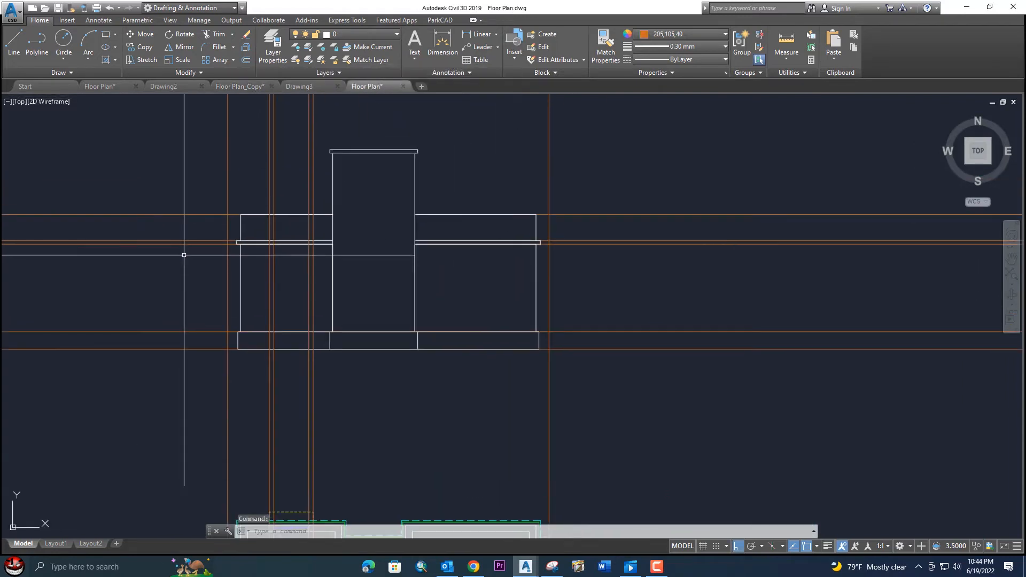
pyautogui.write('o')
pyautogui.press('Return')
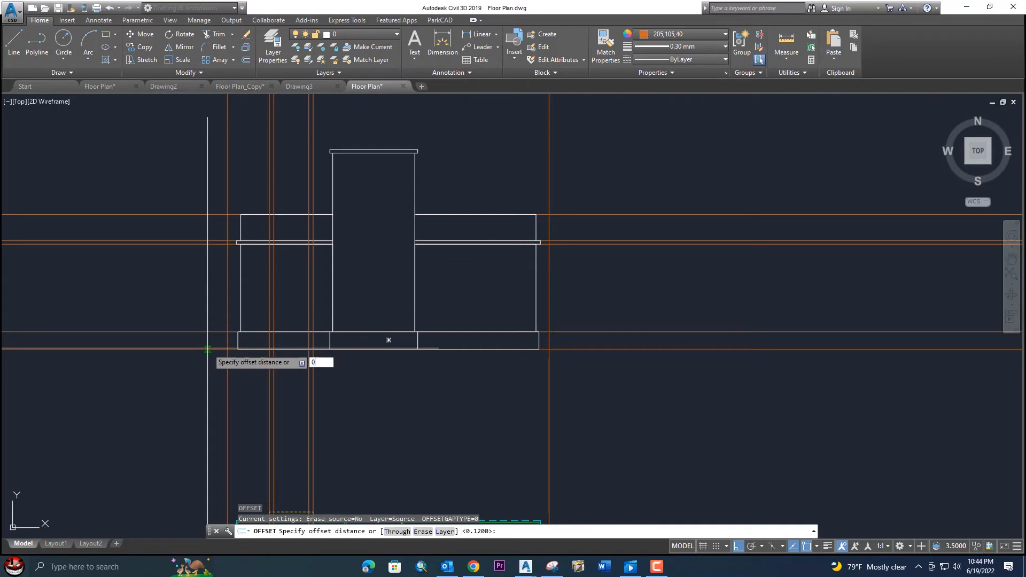
pyautogui.write('0.9')
pyautogui.press('Return')
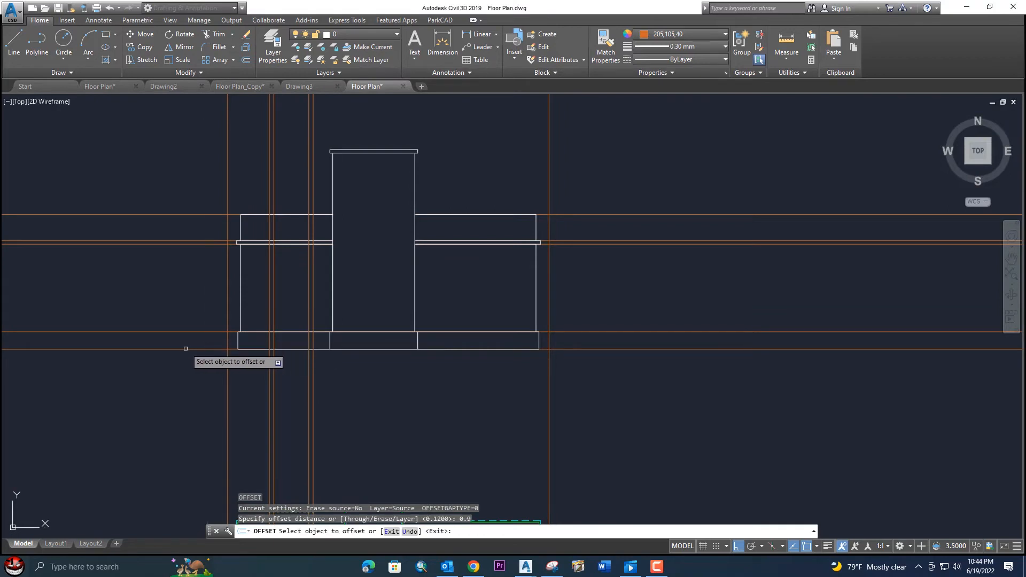
pyautogui.click(202, 331)
pyautogui.click(200, 304)
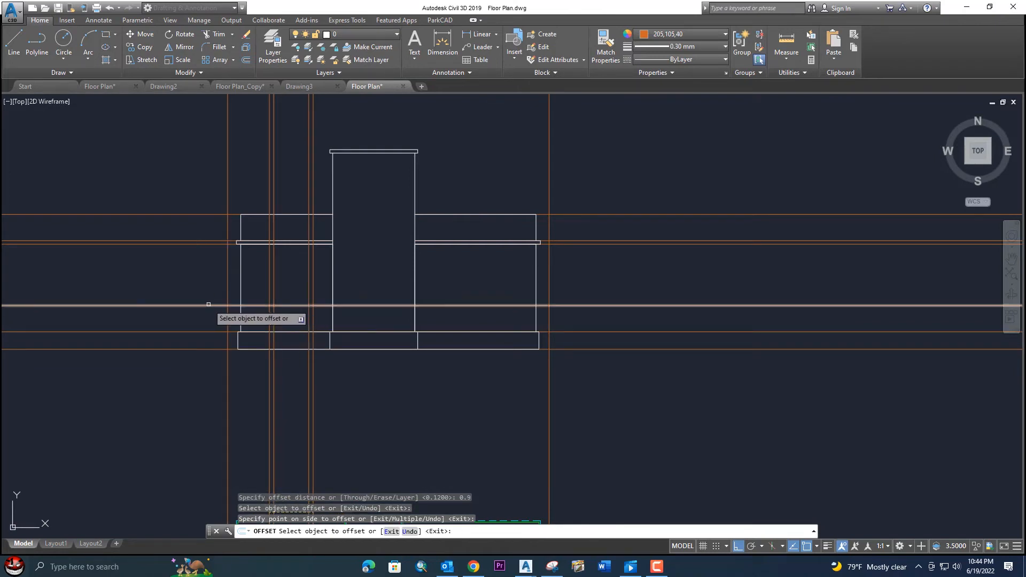
pyautogui.click(206, 306)
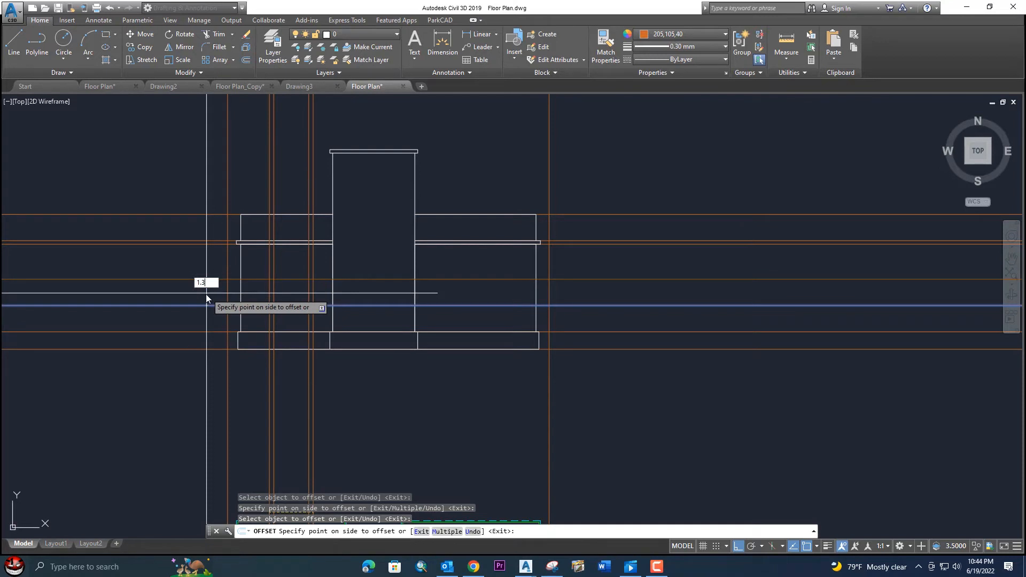
pyautogui.press('Return')
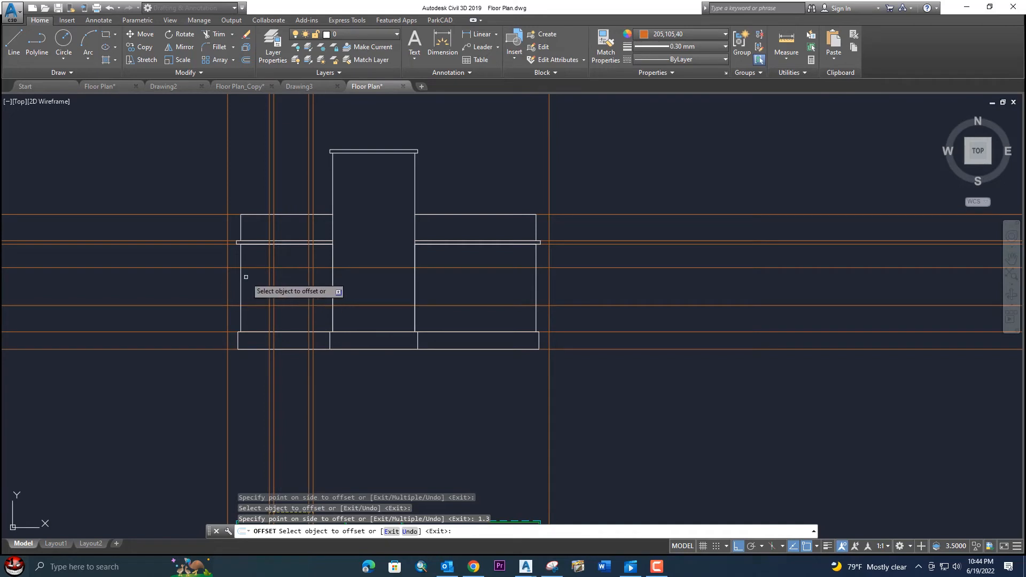
# Step: Offset the window-head construction line 0.10 upward to mark the thickness of the window shade
pyautogui.scroll(-2, 266, 307)
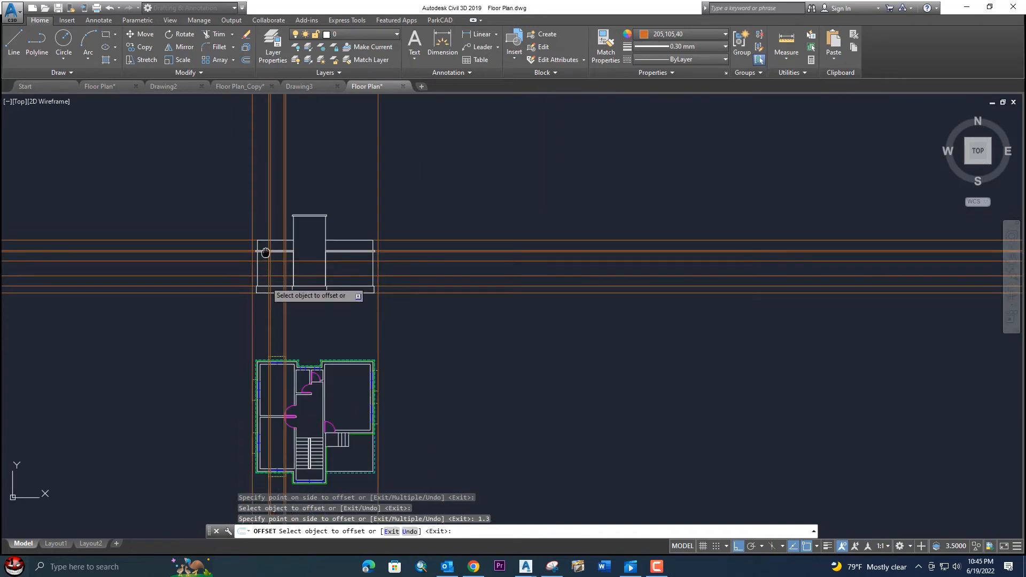
pyautogui.moveTo(299, 387); pyautogui.dragTo(274, 179, button='middle')
pyautogui.scroll(-2, 294, 223)
pyautogui.scroll(-5, 240, 290)
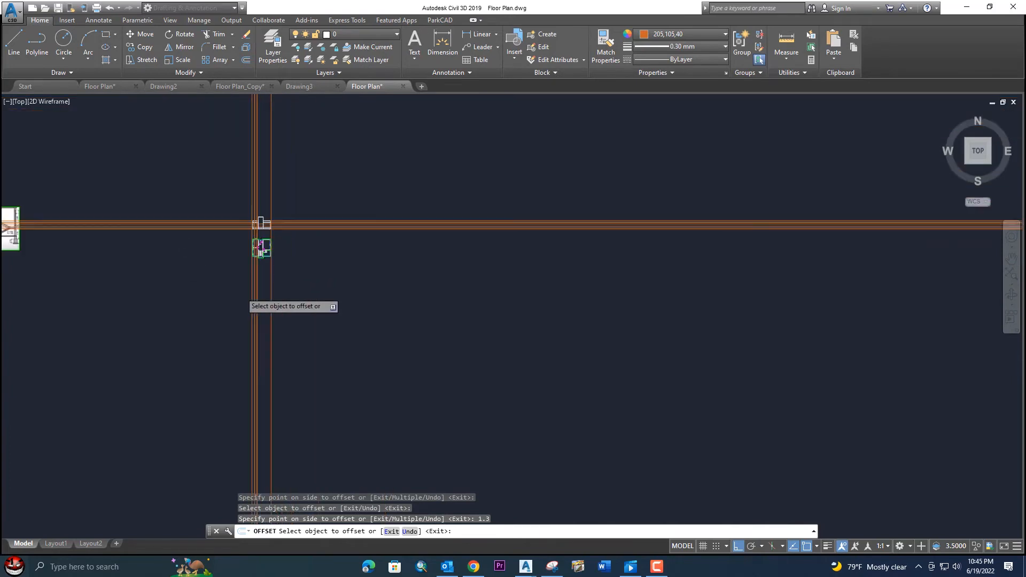
pyautogui.scroll(10, 248, 254)
pyautogui.moveTo(234, 277); pyautogui.dragTo(266, 213, button='middle')
pyautogui.moveTo(231, 178); pyautogui.dragTo(239, 300, button='middle')
pyautogui.moveTo(196, 214); pyautogui.dragTo(211, 299, button='middle')
pyautogui.scroll(4, 280, 262)
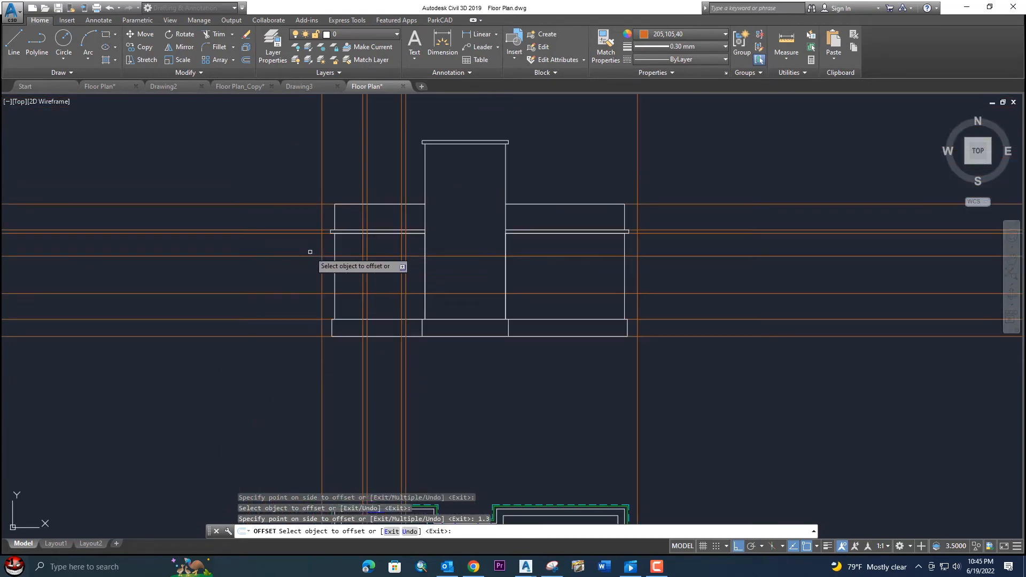
pyautogui.scroll(4, 276, 239)
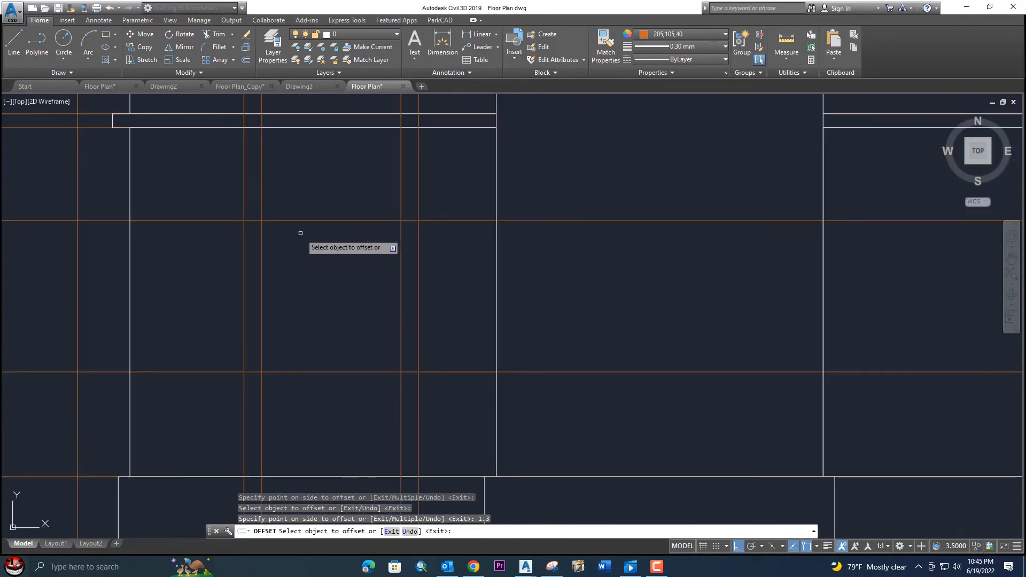
pyautogui.scroll(-5, 301, 233)
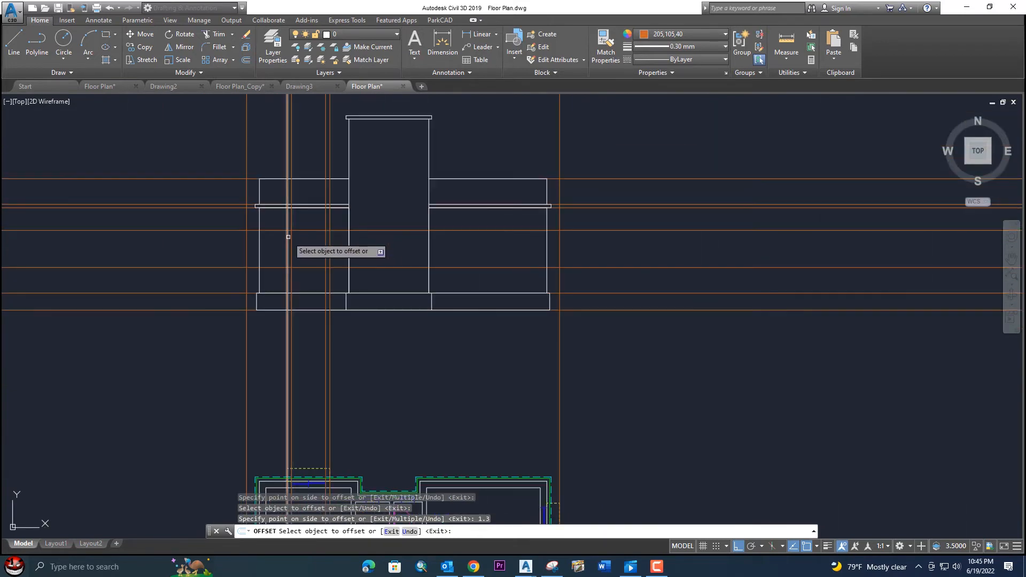
pyautogui.scroll(-5, 241, 230)
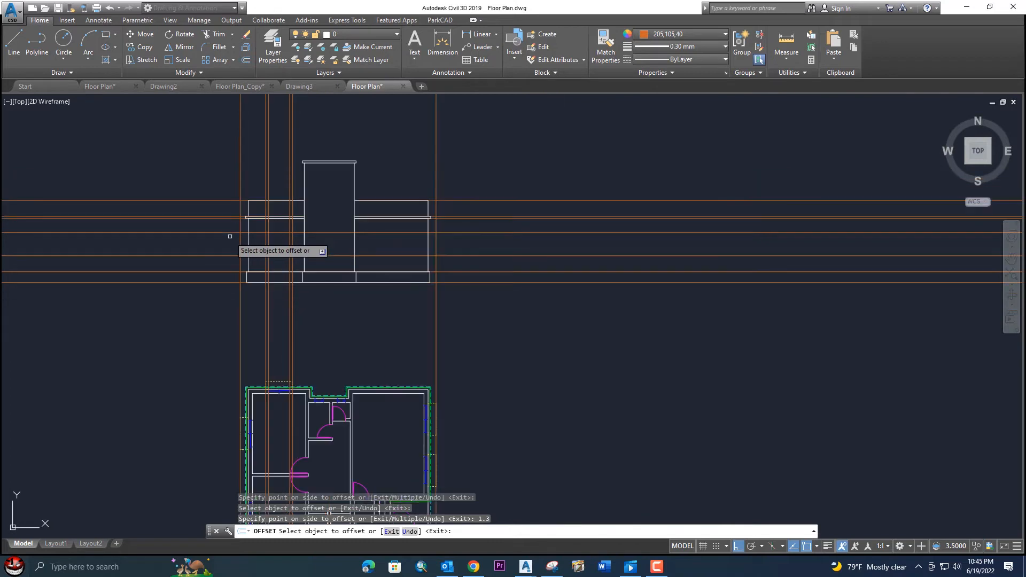
pyautogui.scroll(8, 268, 302)
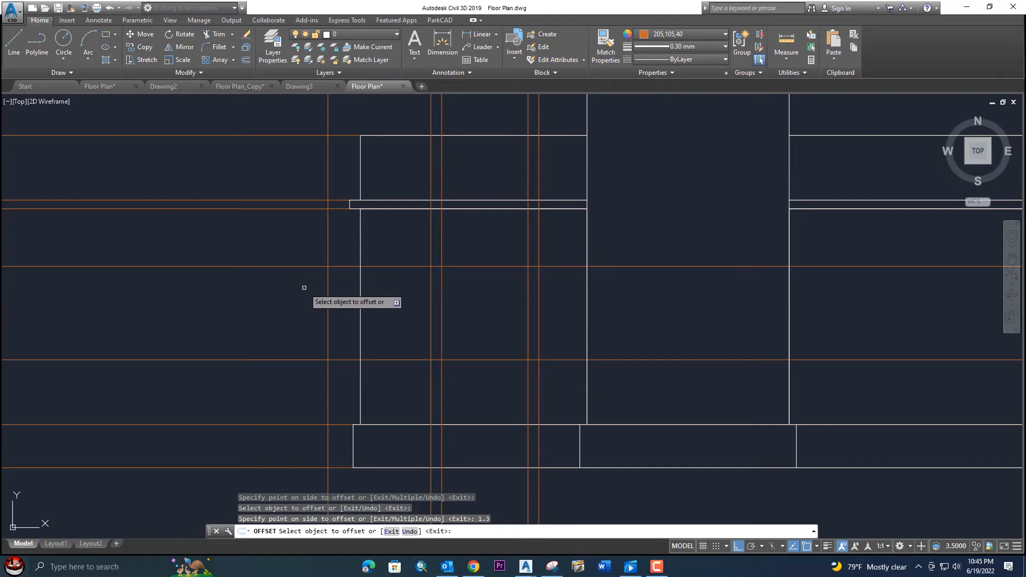
pyautogui.click(306, 267)
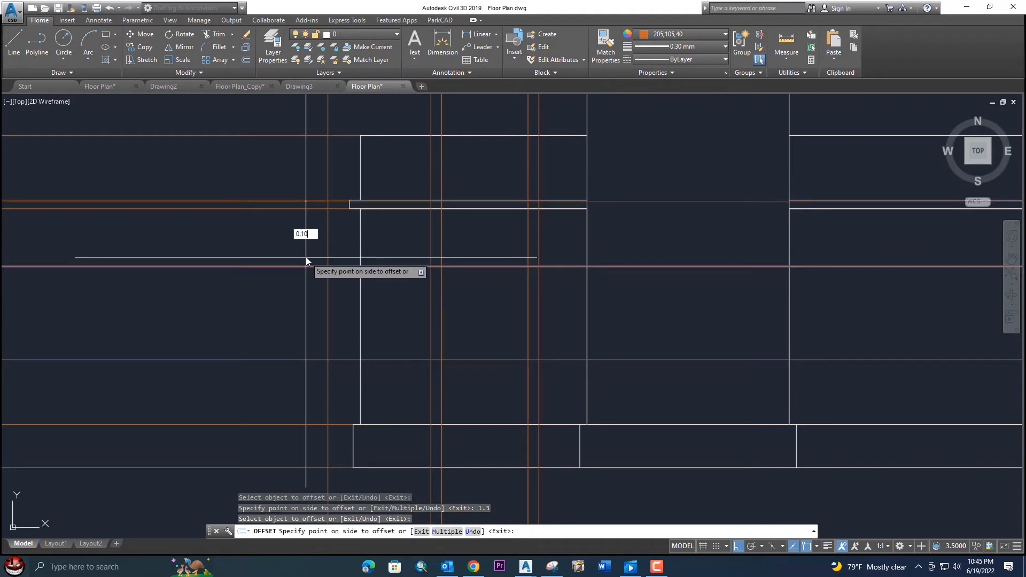
pyautogui.press('Return')
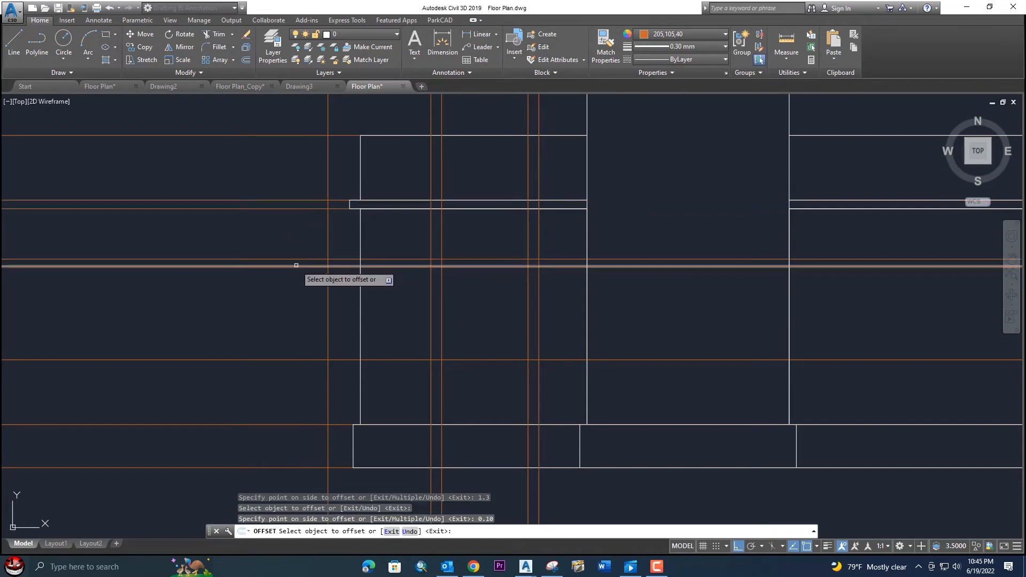
pyautogui.moveTo(458, 295)
pyautogui.mouseDown(button='middle')
pyautogui.moveTo(382, 291)
pyautogui.moveTo(378, 271)
pyautogui.mouseUp(button='middle')
pyautogui.press('Escape')
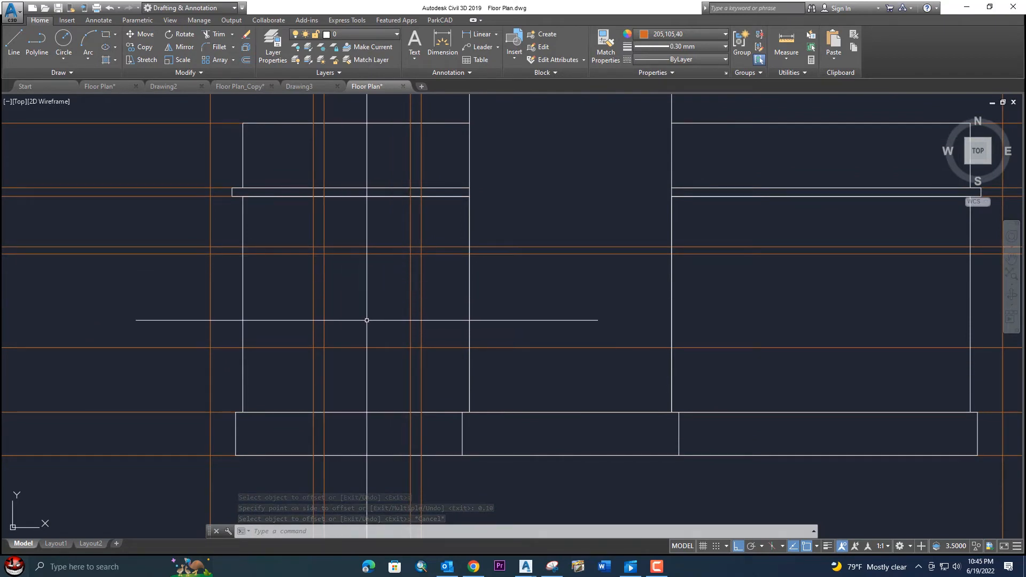
# Step: Set the object color to ByLayer and draw the window rectangle between the inner vertical construction lines, from head line to sill line
pyautogui.click(669, 34)
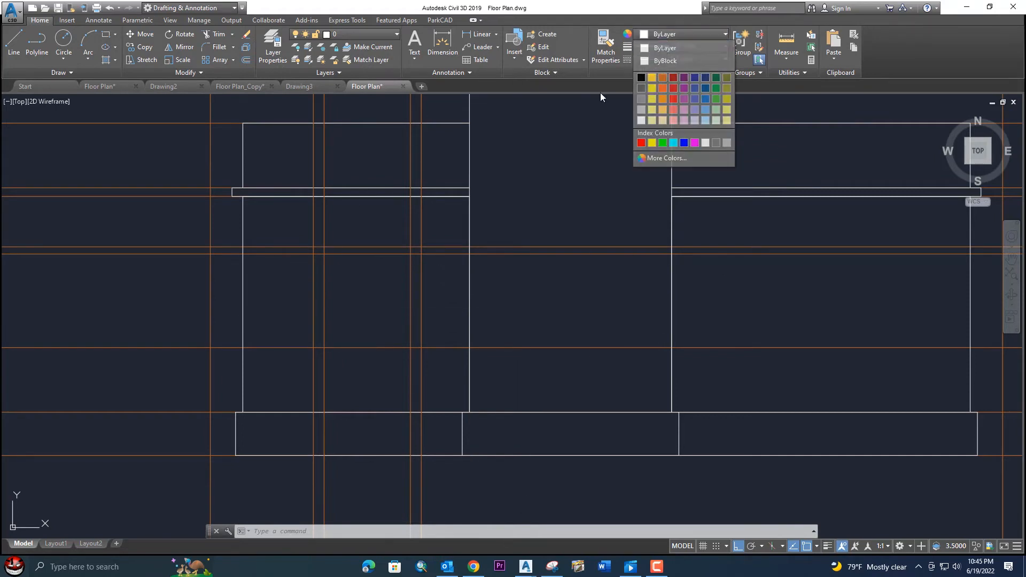
pyautogui.write('REC')
pyautogui.press('Return')
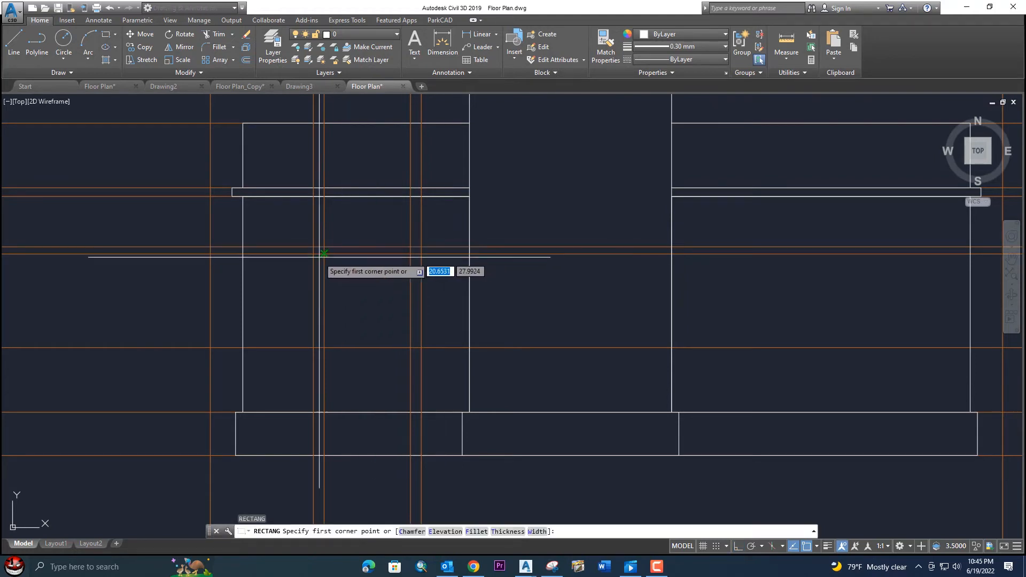
pyautogui.click(324, 254)
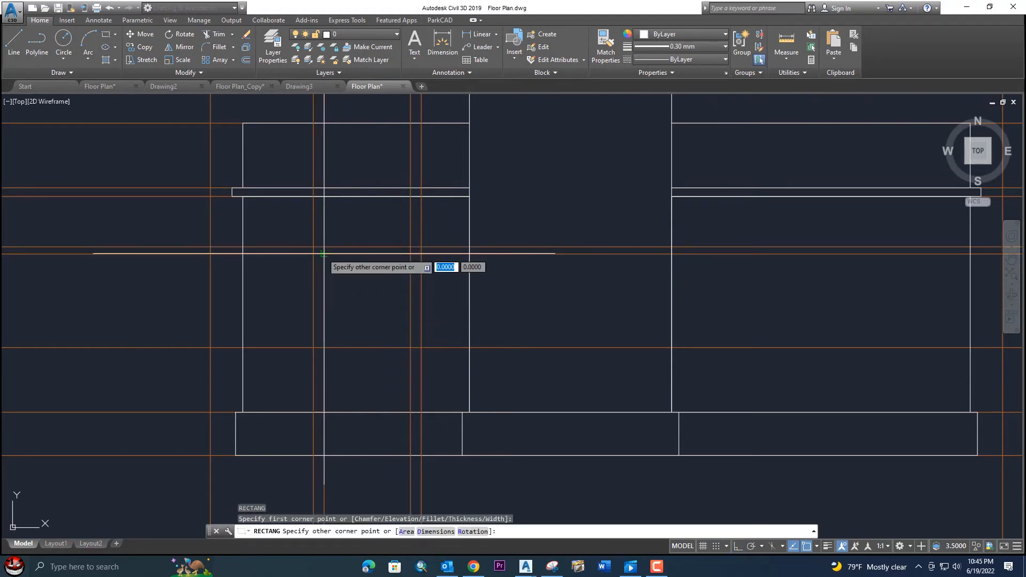
pyautogui.click(411, 348)
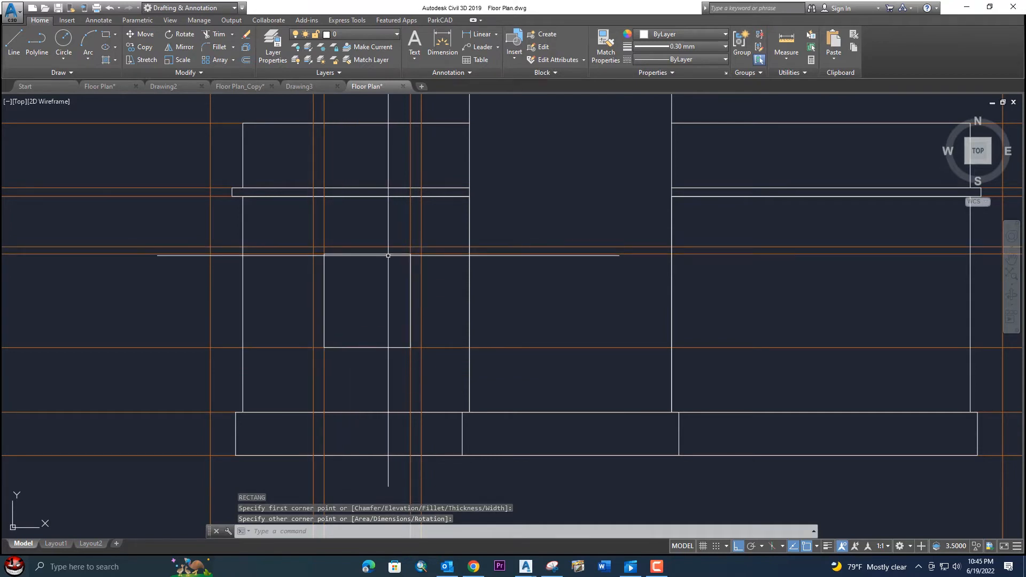
# Step: Draw a 0.10 high shade rectangle directly above the window, from the outer shade construction line to the staircase tower wall
pyautogui.write('rec')
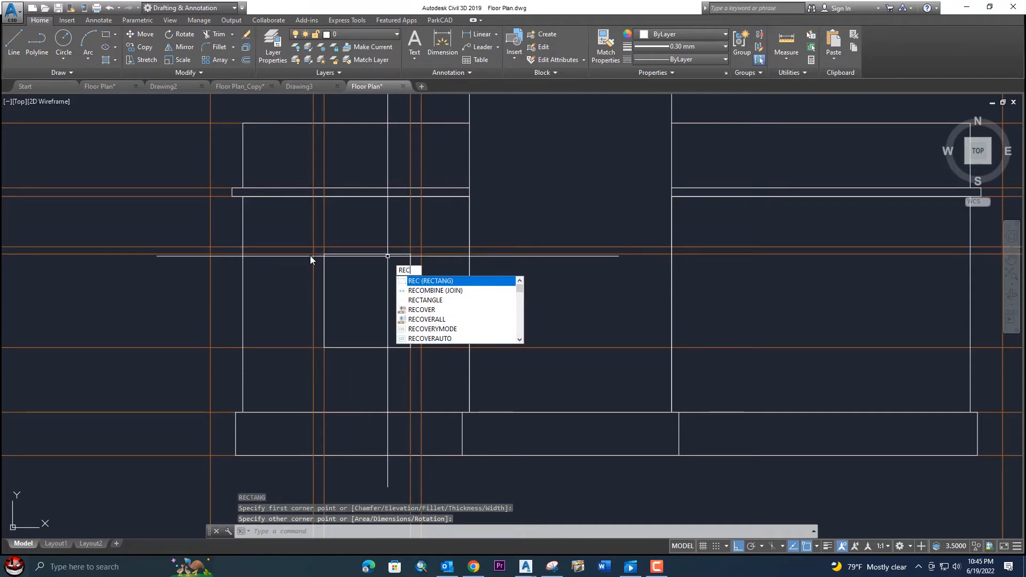
pyautogui.press('Return')
pyautogui.scroll(-4, 329, 310)
pyautogui.moveTo(381, 445); pyautogui.dragTo(378, 277, button='middle')
pyautogui.scroll(-4, 378, 277)
pyautogui.scroll(4, 384, 395)
pyautogui.scroll(4, 357, 432)
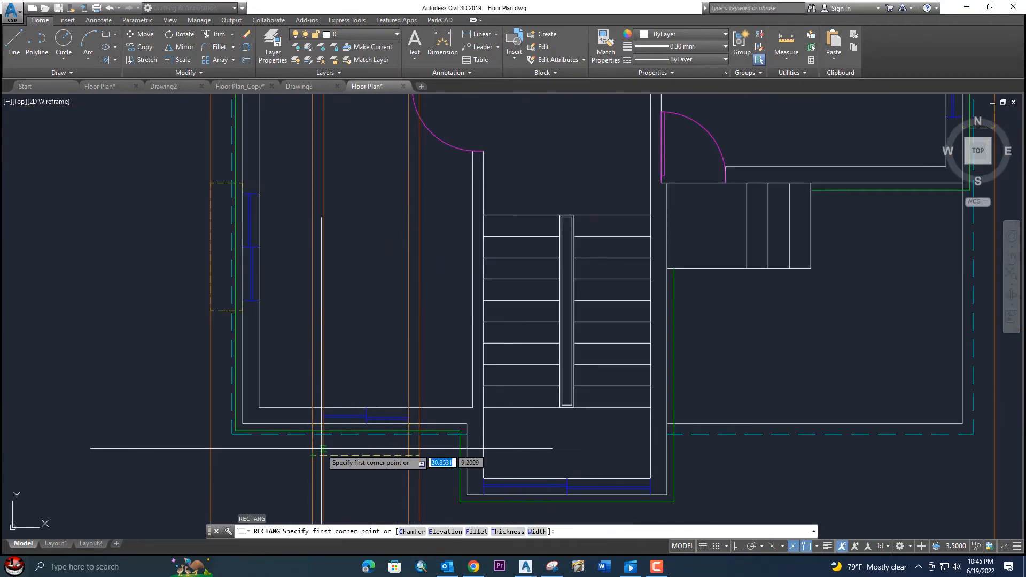
pyautogui.scroll(-5, 374, 395)
pyautogui.scroll(3, 412, 305)
pyautogui.scroll(4, 378, 325)
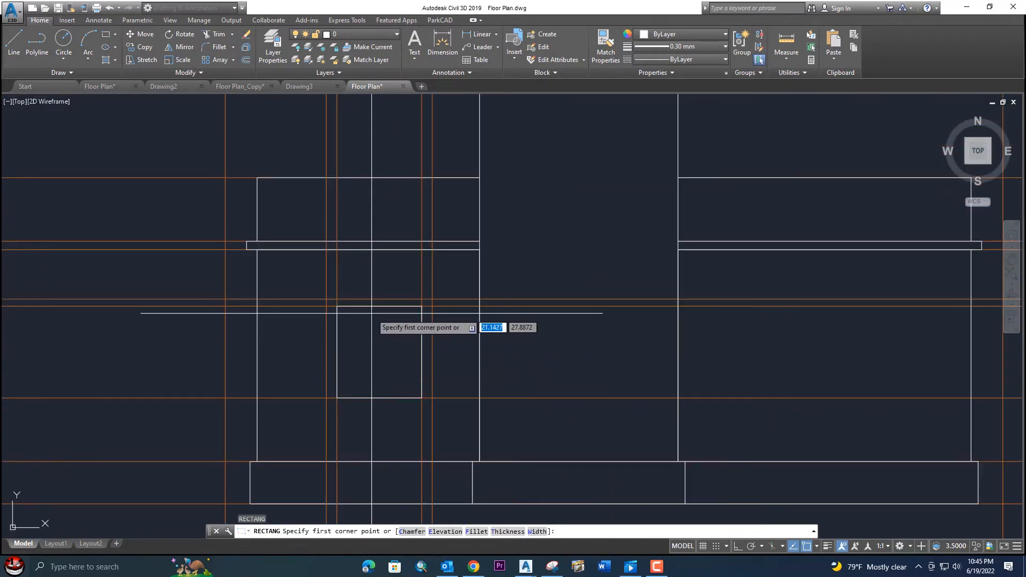
pyautogui.scroll(4, 342, 302)
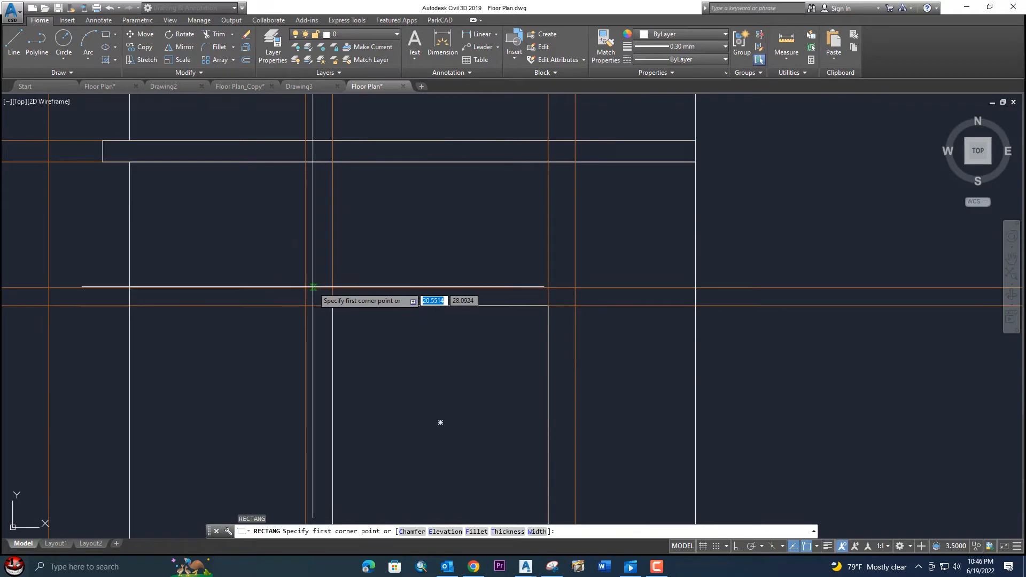
pyautogui.click(306, 287)
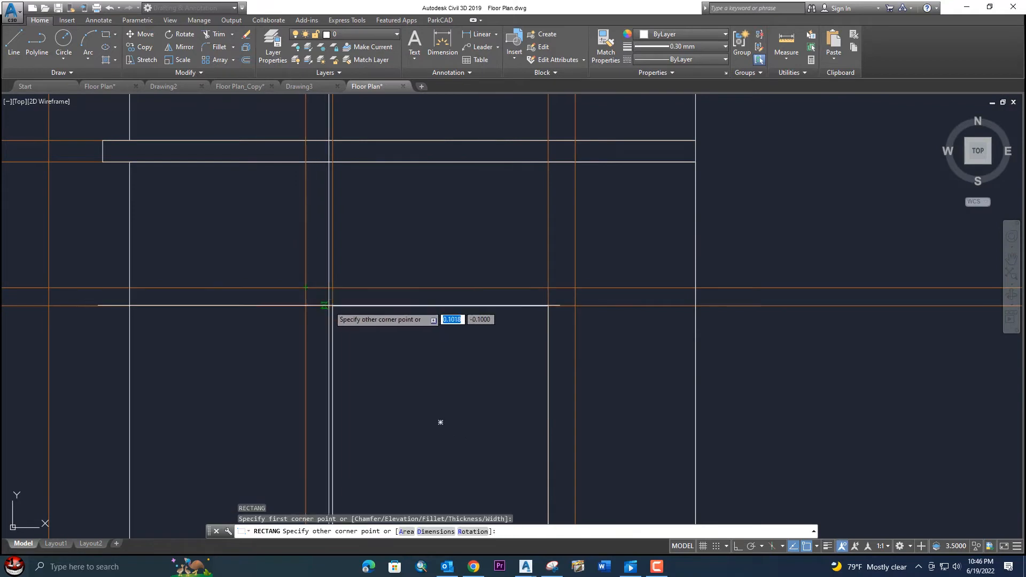
pyautogui.click(696, 305)
pyautogui.scroll(-4, 773, 297)
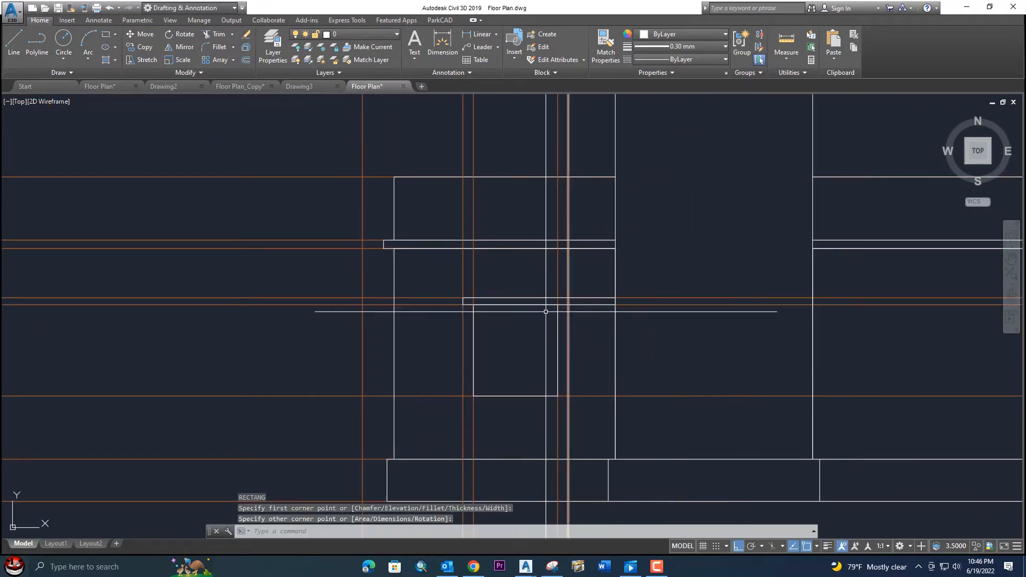
pyautogui.scroll(2, 505, 308)
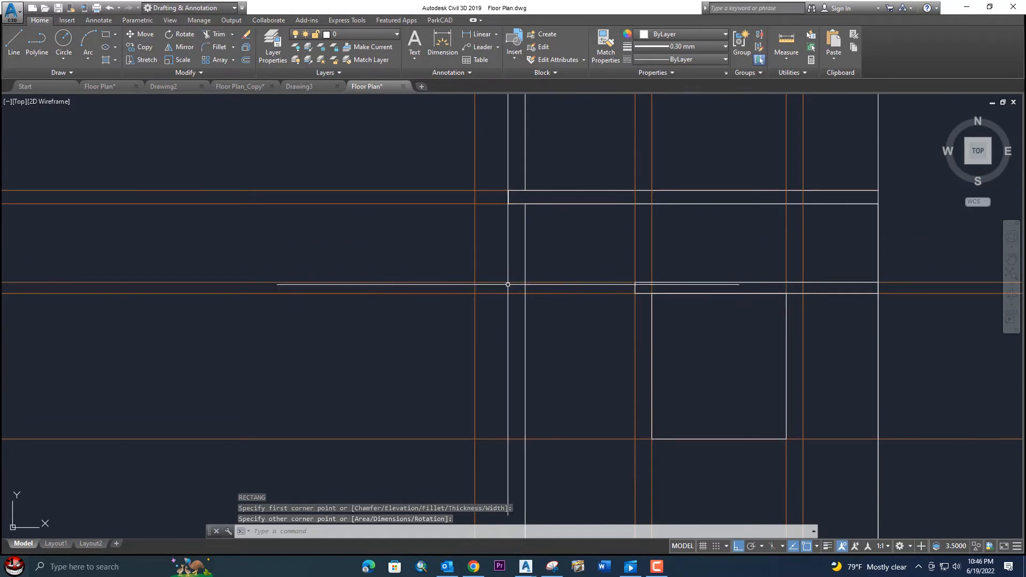
# Step: Draw a shade rectangle between the two shade-level lines, from the leftmost vertical construction line to the building's left wall
pyautogui.press('Return')
pyautogui.scroll(2, 493, 301)
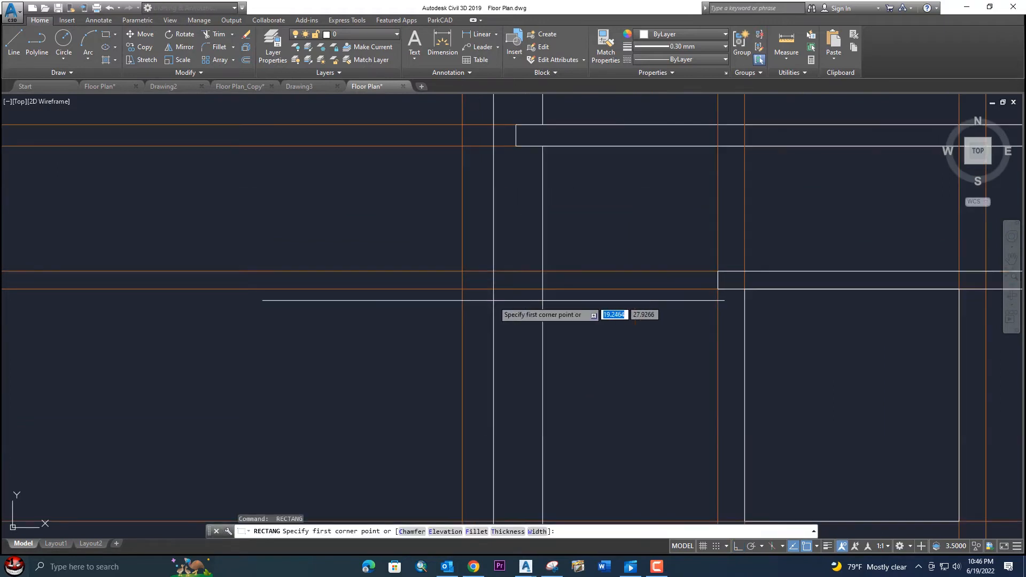
pyautogui.click(463, 271)
pyautogui.click(544, 289)
pyautogui.scroll(-6, 545, 293)
pyautogui.moveTo(610, 308); pyautogui.dragTo(296, 309, button='middle')
pyautogui.moveTo(749, 308); pyautogui.dragTo(633, 324, button='middle')
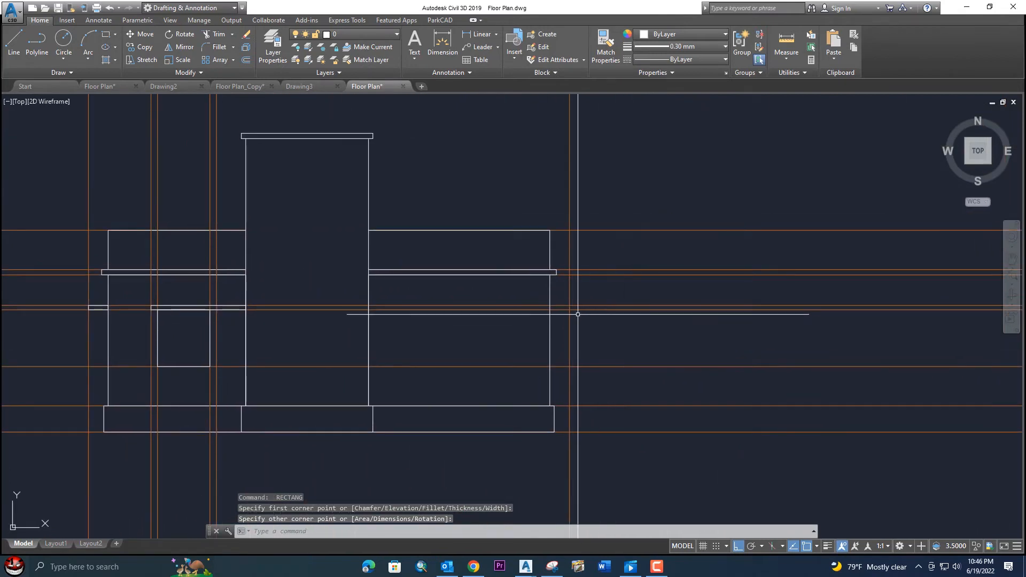
# Step: Draw a matching 0.10 high shade rectangle from the building's right wall to the rightmost vertical construction line
pyautogui.press('Return')
pyautogui.scroll(6, 580, 309)
pyautogui.click(488, 289)
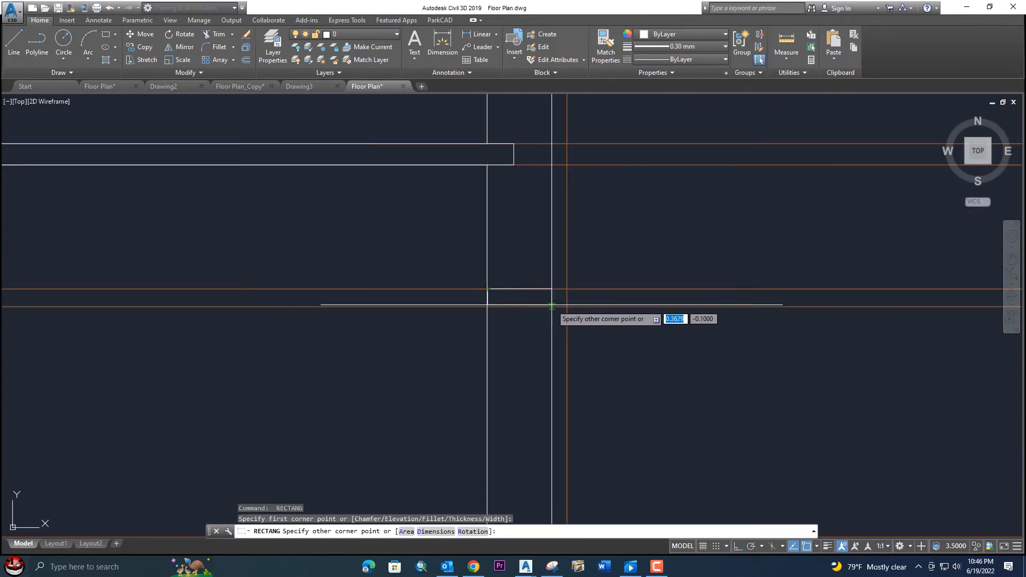
pyautogui.click(566, 298)
pyautogui.scroll(-5, 579, 341)
pyautogui.scroll(-2, 578, 419)
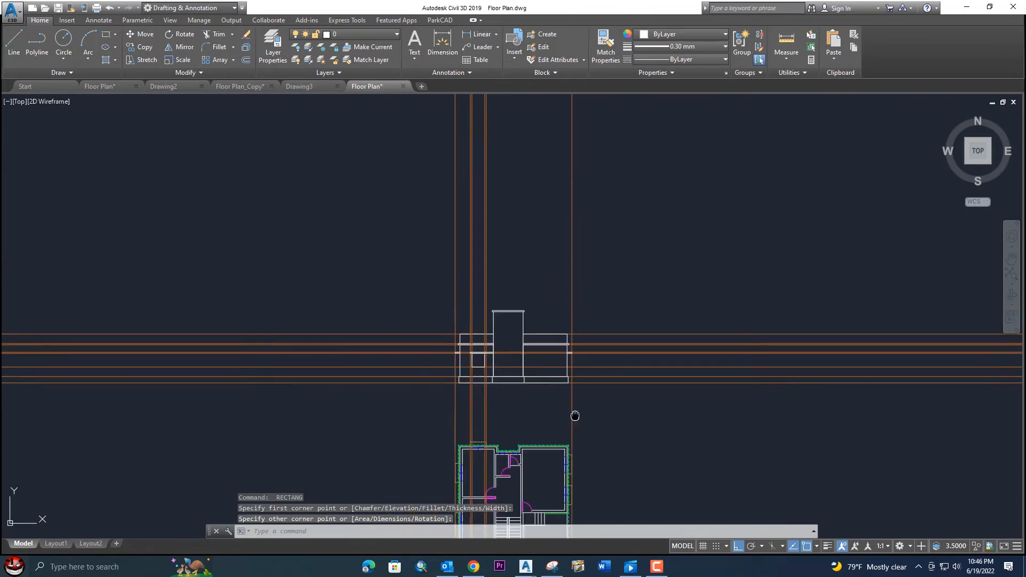
# Step: Erase all the vertical construction lines projected from the floor plan through the elevation
pyautogui.moveTo(578, 419); pyautogui.dragTo(559, 280, button='middle')
pyautogui.scroll(4, 562, 346)
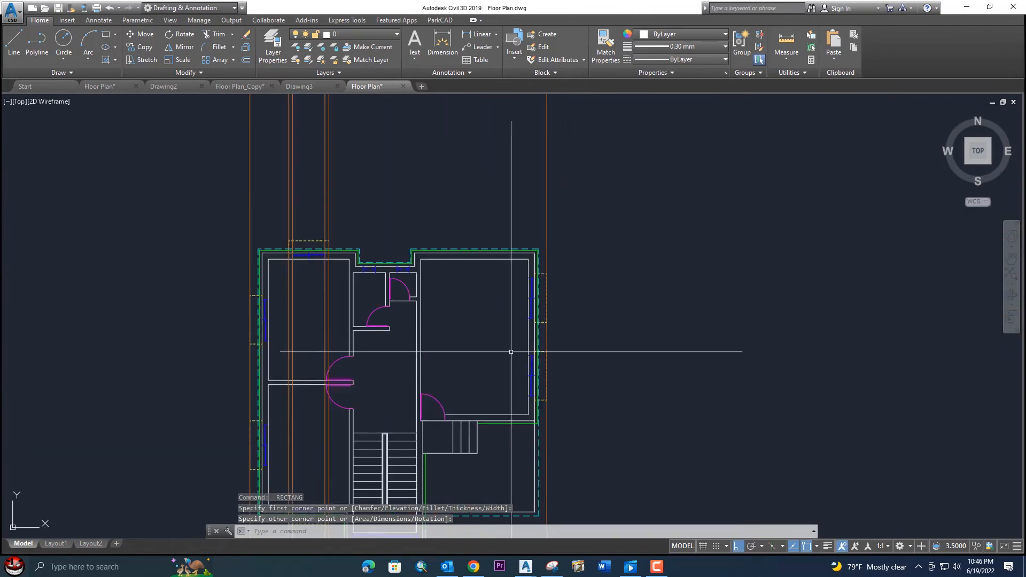
pyautogui.scroll(-2, 257, 369)
pyautogui.moveTo(346, 322)
pyautogui.mouseDown(button='middle')
pyautogui.moveTo(363, 360)
pyautogui.moveTo(468, 468)
pyautogui.mouseUp(button='middle')
pyautogui.moveTo(515, 310); pyautogui.dragTo(527, 348, button='middle')
pyautogui.scroll(2, 503, 331)
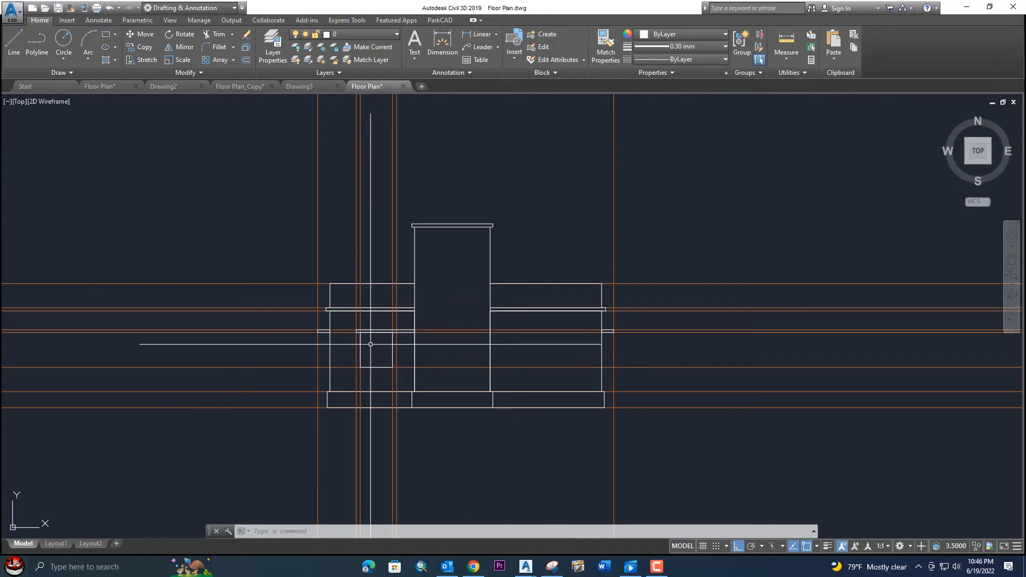
pyautogui.click(685, 183)
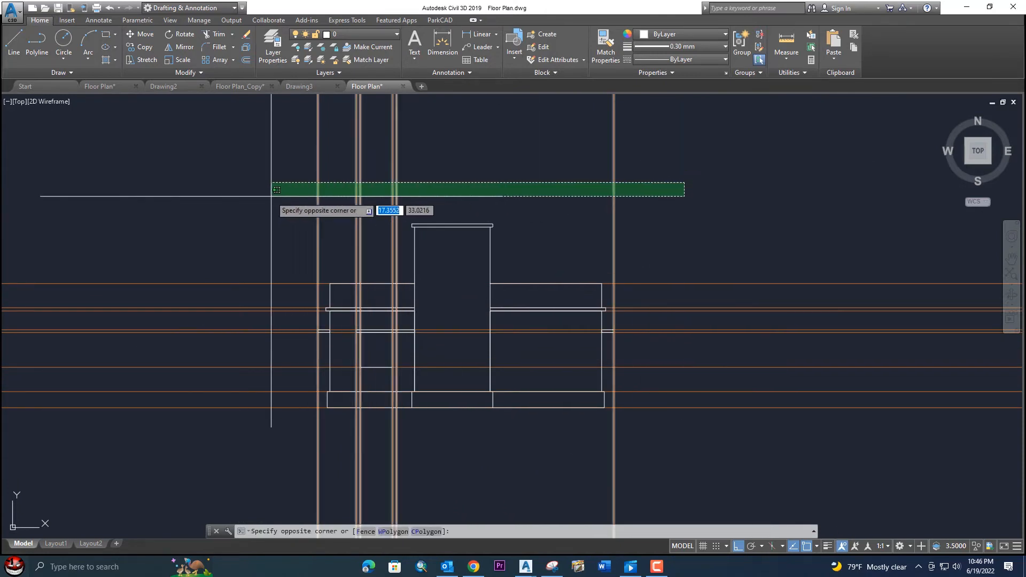
pyautogui.click(272, 196)
pyautogui.press('Delete')
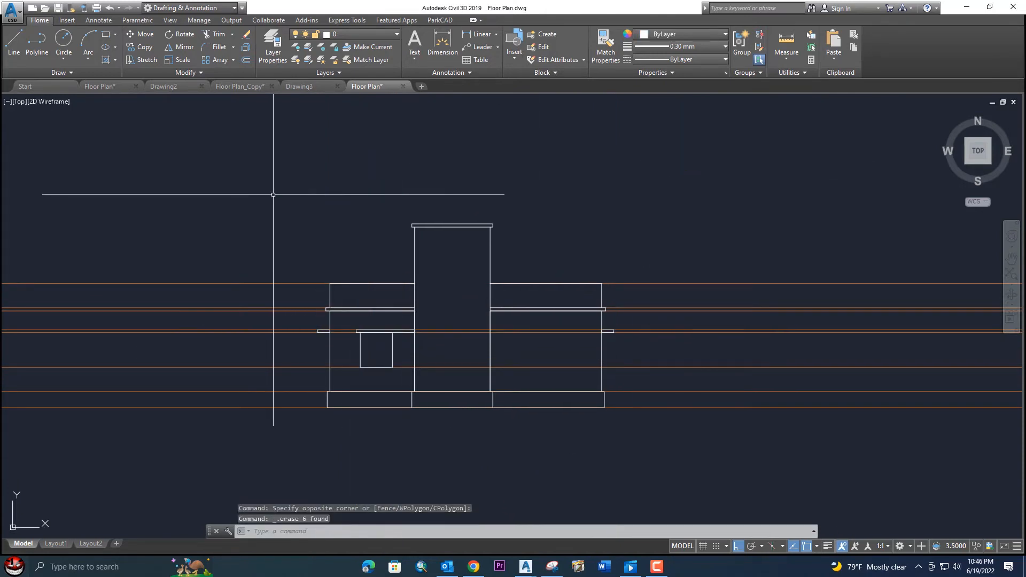
# Step: Erase the horizontal construction lines crossing left of the building at the parapet, roof slab and window shade levels
pyautogui.click(295, 347)
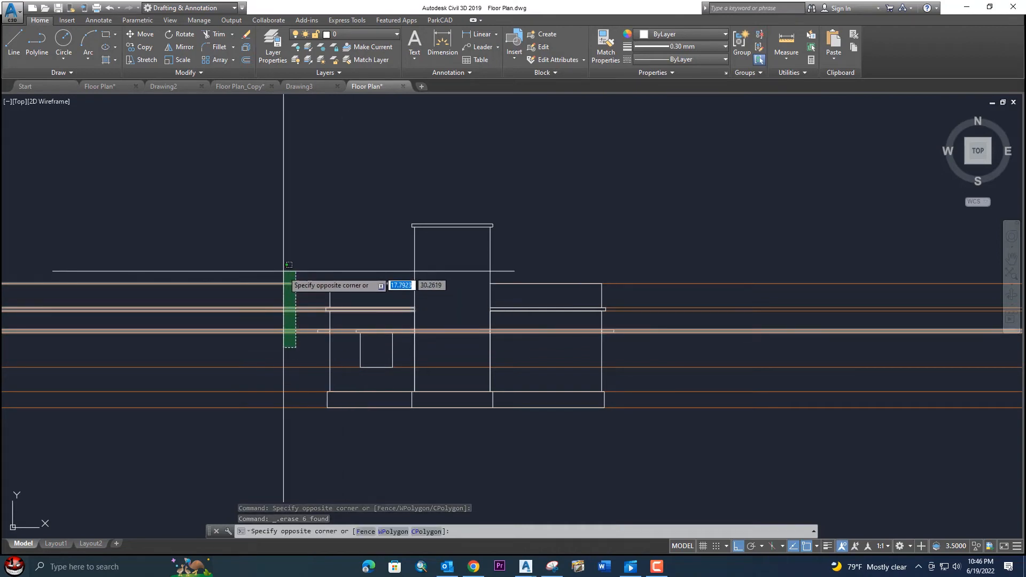
pyautogui.click(284, 271)
pyautogui.press('Delete')
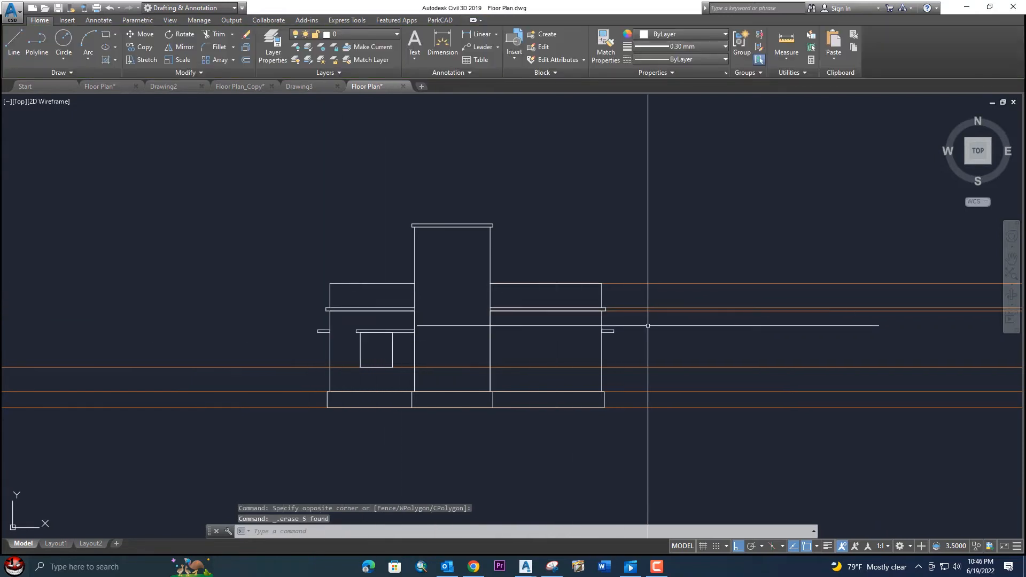
# Step: Draw a sloping line on the left side shade from its top corner at the wall to the midpoint of its outer edge
pyautogui.scroll(6, 391, 323)
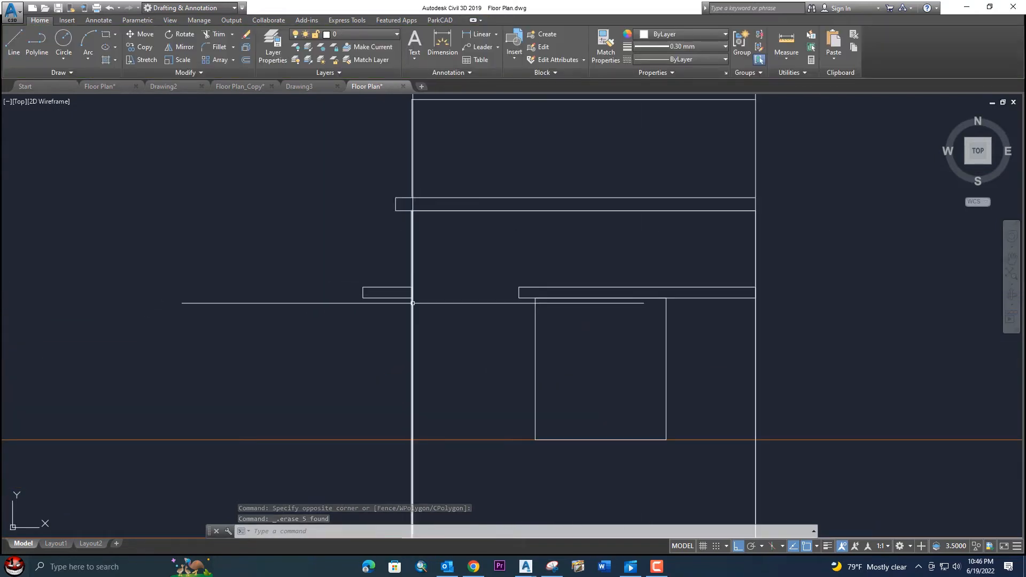
pyautogui.write('l')
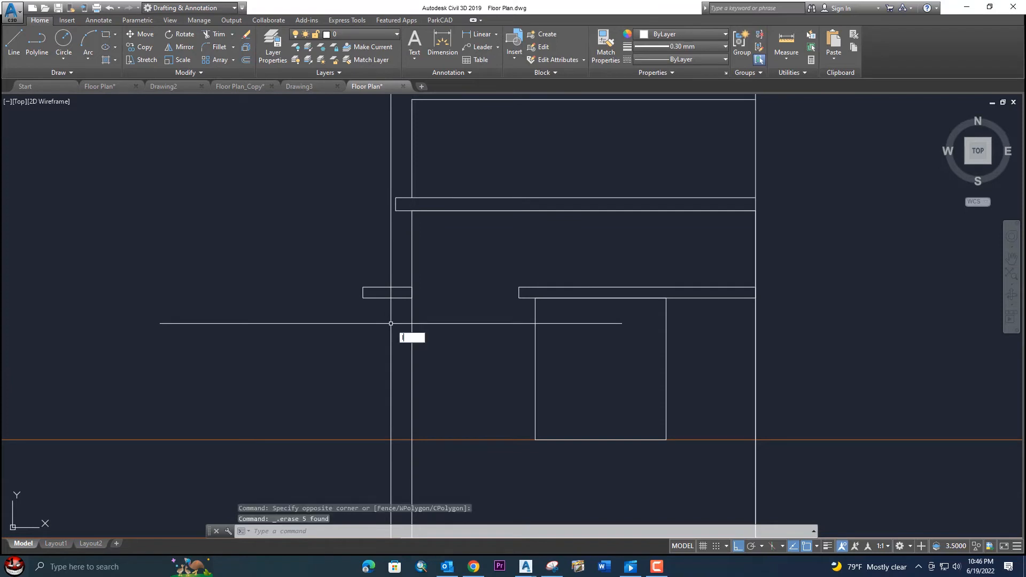
pyautogui.press('Return')
pyautogui.scroll(2, 405, 301)
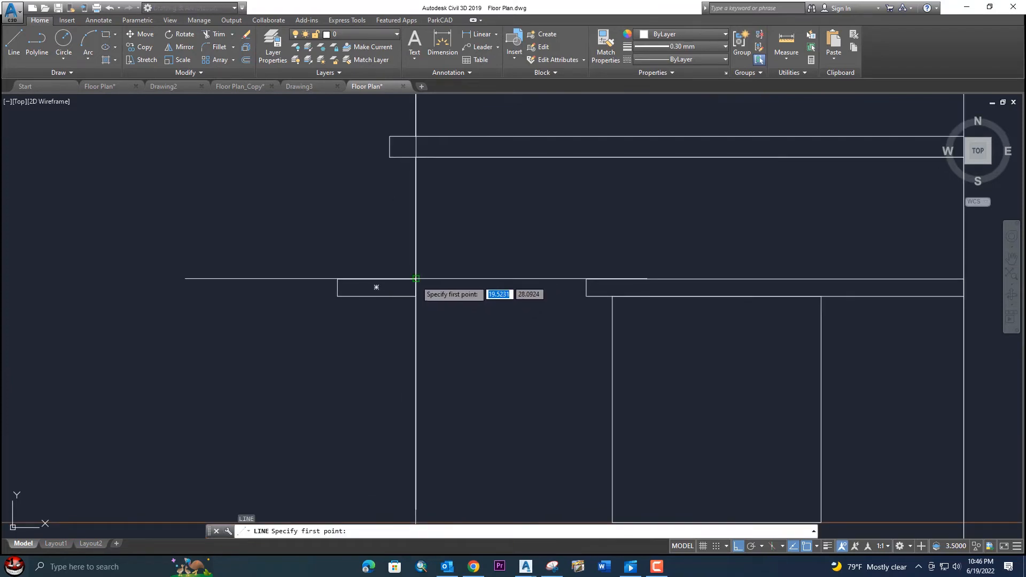
pyautogui.click(415, 279)
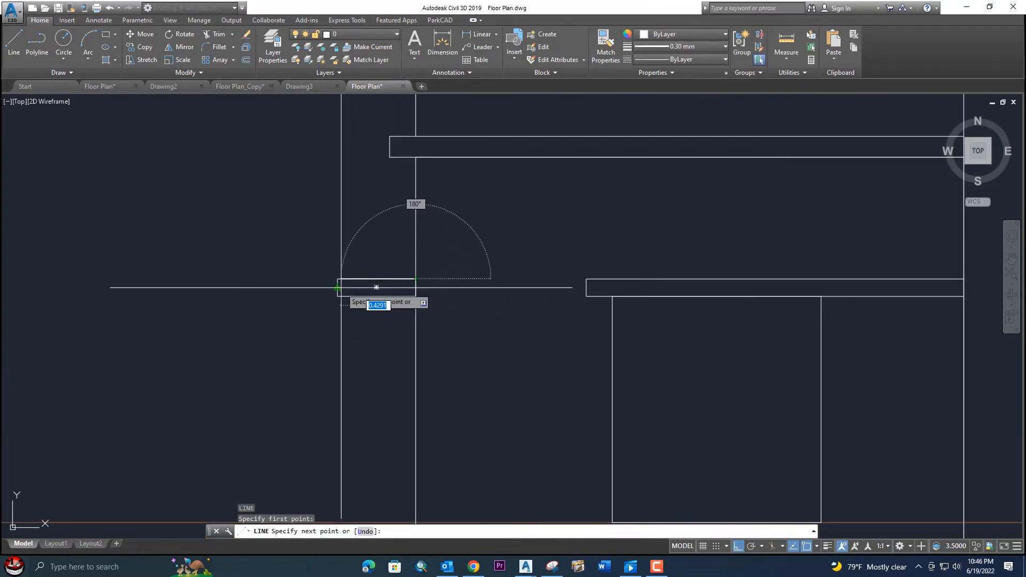
pyautogui.press('Return')
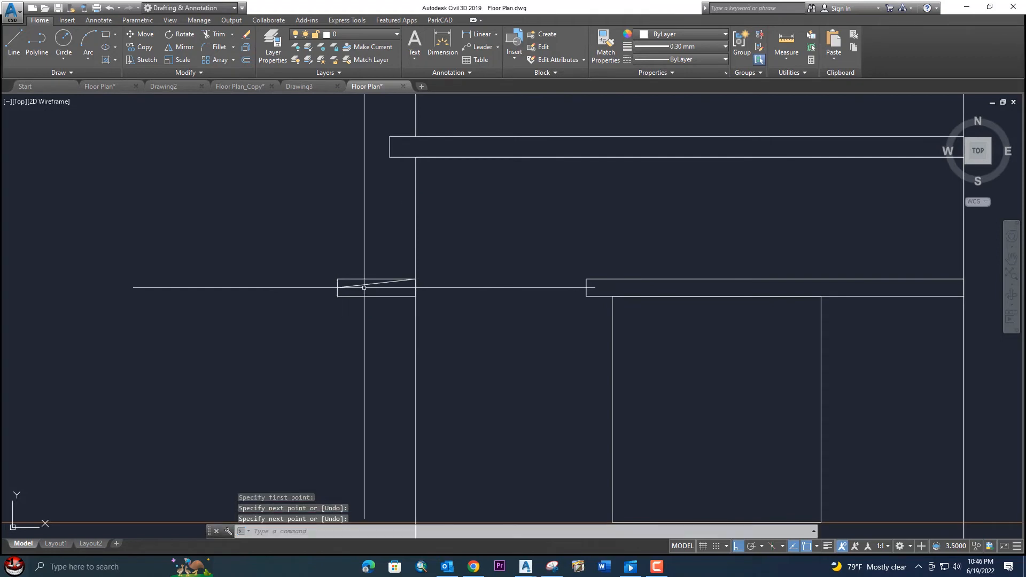
# Step: Trim the left side shade's top edge and outer edge above the sloping line
pyautogui.write('tr')
pyautogui.press('Return')
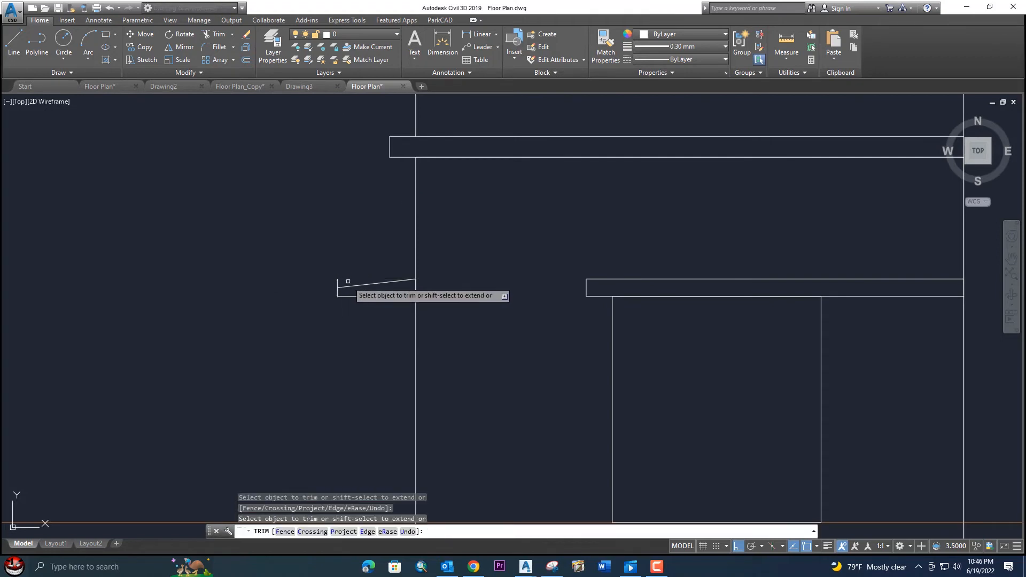
pyautogui.click(335, 282)
pyautogui.click(335, 282)
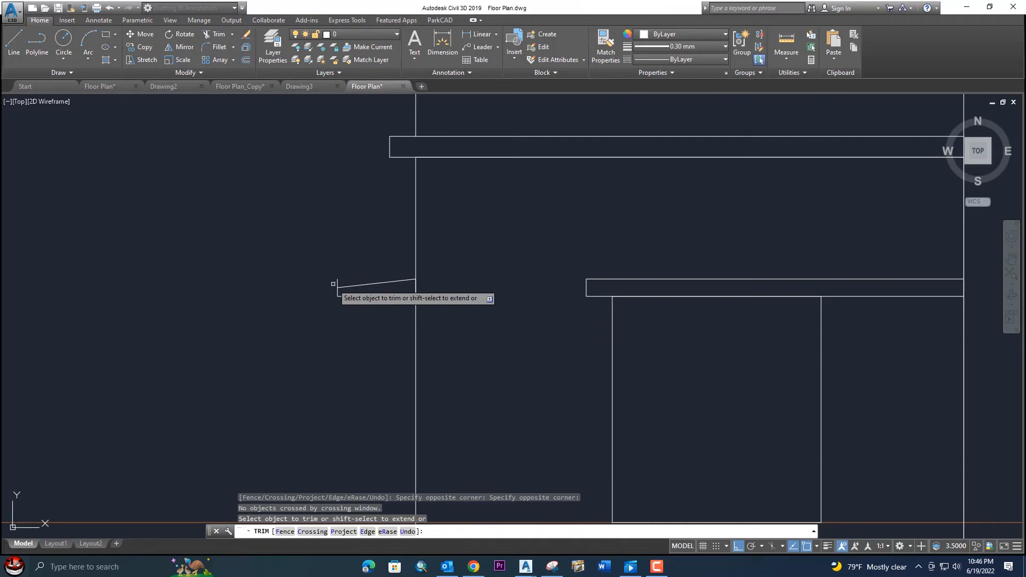
pyautogui.click(336, 281)
pyautogui.click(335, 282)
pyautogui.scroll(-4, 412, 289)
pyautogui.scroll(-4, 449, 297)
pyautogui.scroll(7, 573, 295)
pyautogui.press('Escape')
# Step: Draw a sloping line on the right side shade from its top corner at the wall to the midpoint of its outer edge
pyautogui.write('l')
pyautogui.press('Return')
pyautogui.scroll(5, 426, 290)
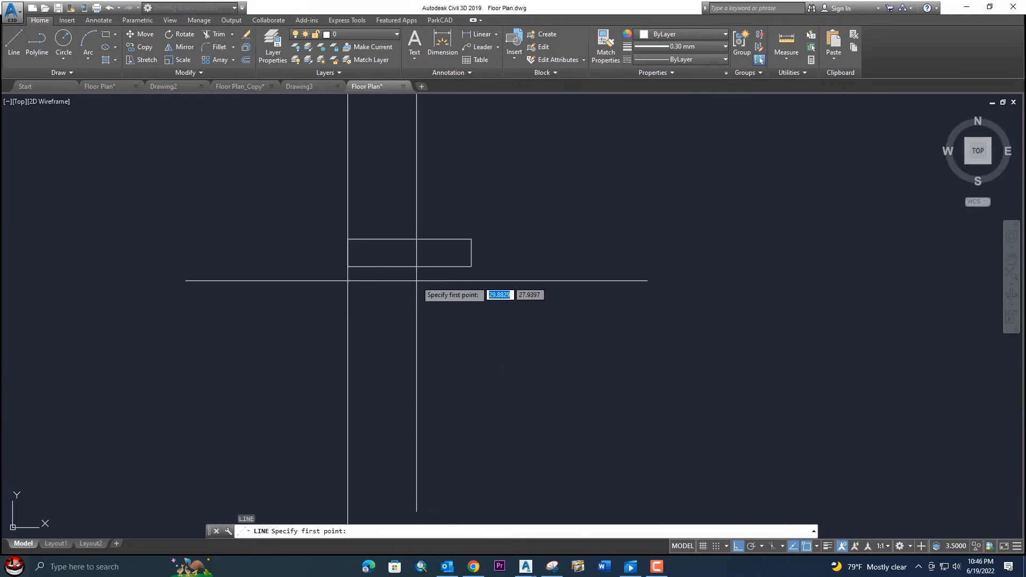
pyautogui.click(349, 239)
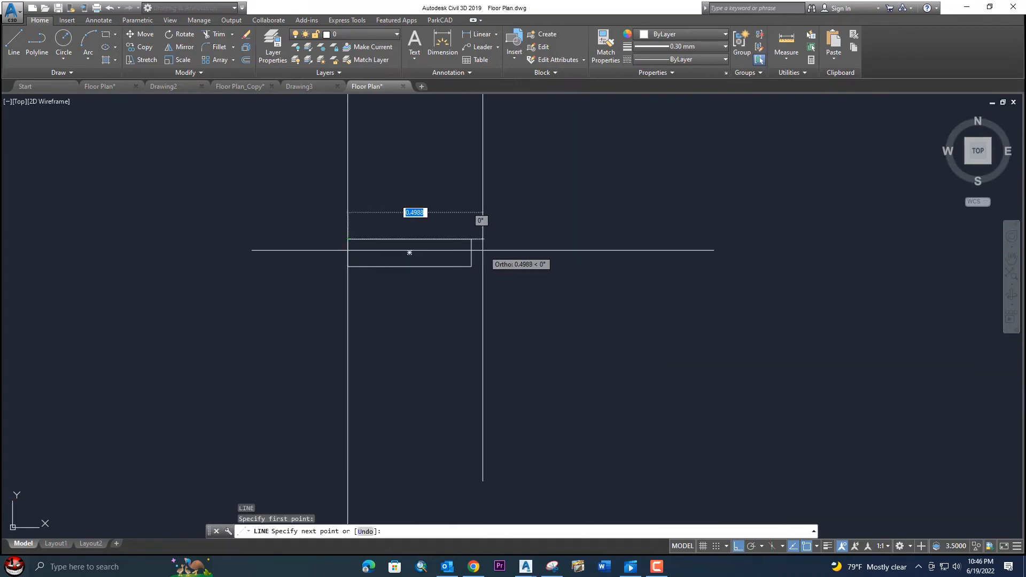
pyautogui.click(472, 253)
pyautogui.press('Escape')
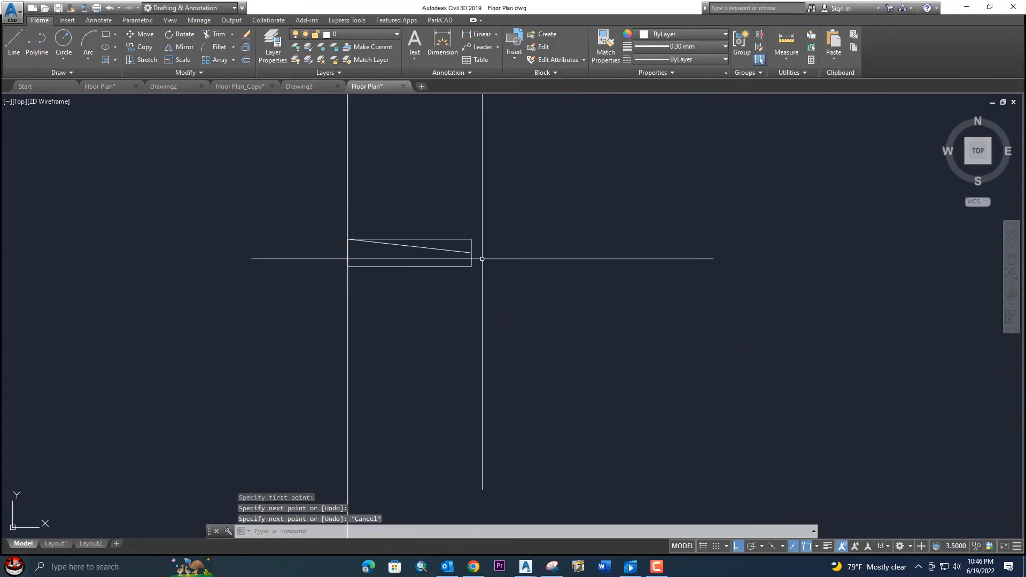
# Step: Trim the right side shade's top edge and outer edge above the sloping line
pyautogui.press('Return')
pyautogui.press('Return')
pyautogui.click(458, 239)
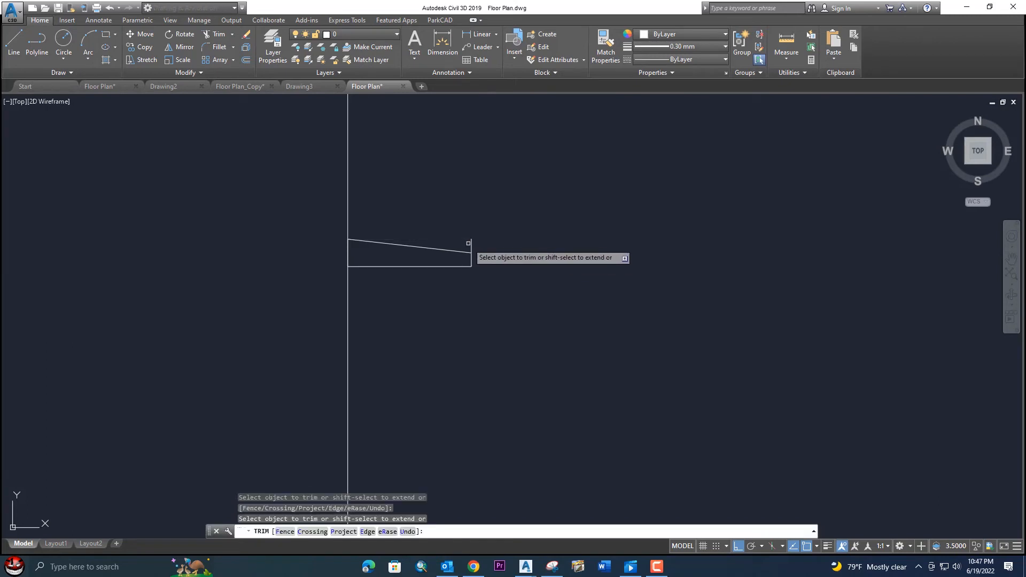
pyautogui.press('Escape')
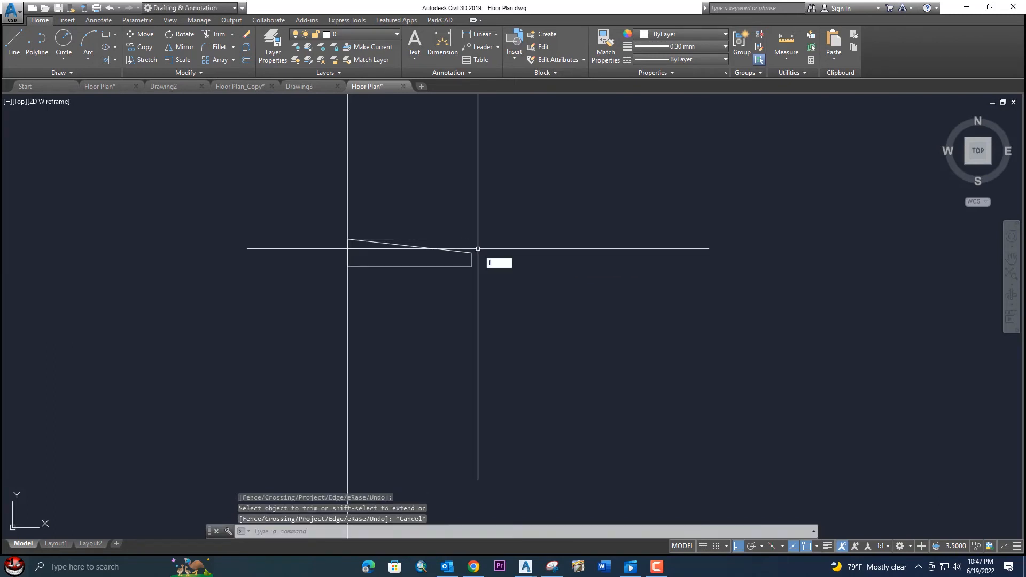
# Step: Draw an inner sloping line on the right side shade, joining the midpoints of its outer edge and its wall edge
pyautogui.write('l')
pyautogui.press('Return')
pyautogui.click(472, 260)
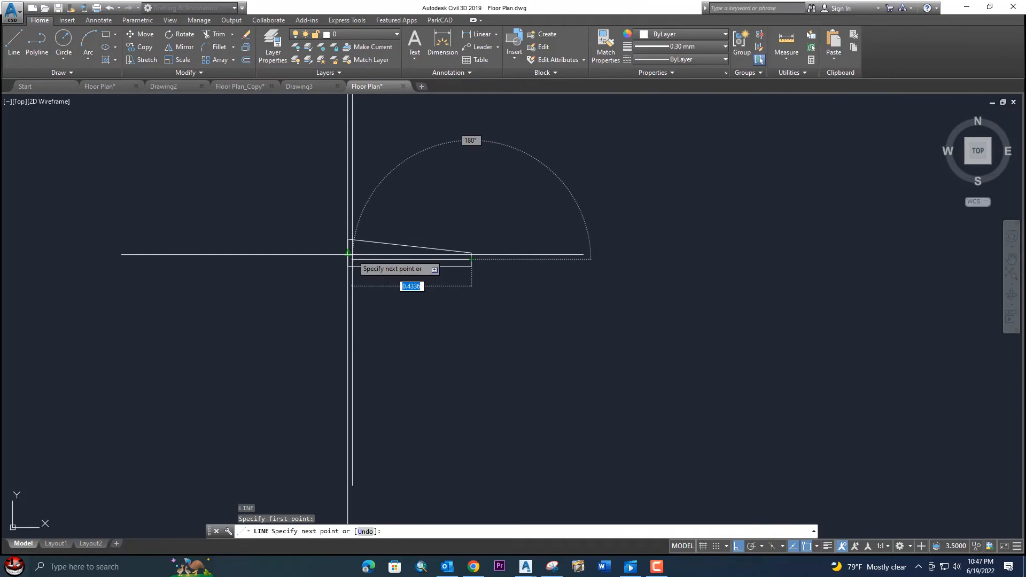
pyautogui.press('Escape')
pyautogui.scroll(-6, 382, 266)
pyautogui.moveTo(379, 264)
pyautogui.mouseDown(button='middle')
pyautogui.moveTo(391, 293)
pyautogui.moveTo(775, 294)
pyautogui.mouseUp(button='middle')
# Step: Draw an inner sloping line on the left side shade, joining the midpoints of its wall edge and its outer edge
pyautogui.scroll(8, 332, 262)
pyautogui.write('l')
pyautogui.press('Return')
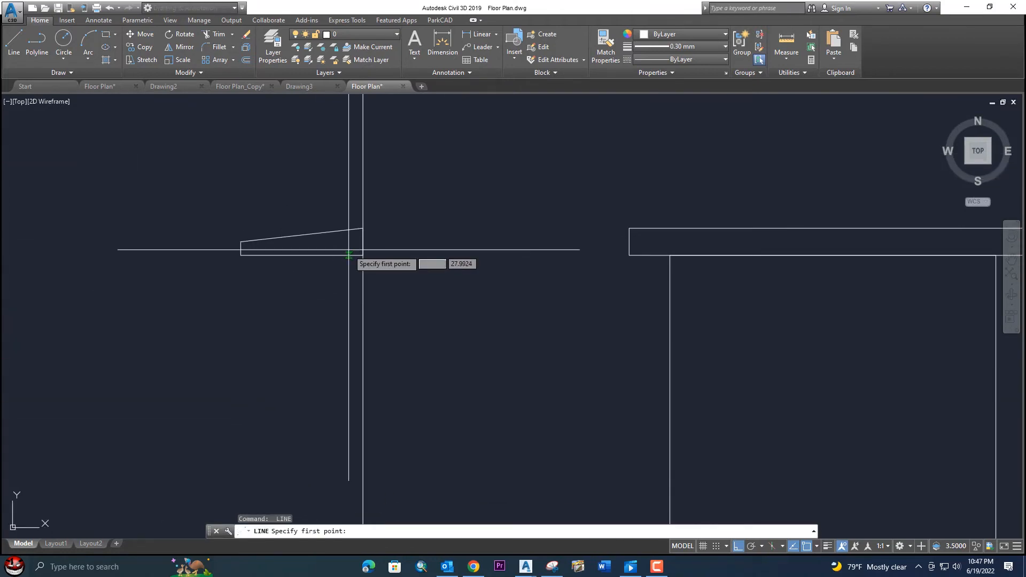
pyautogui.click(363, 242)
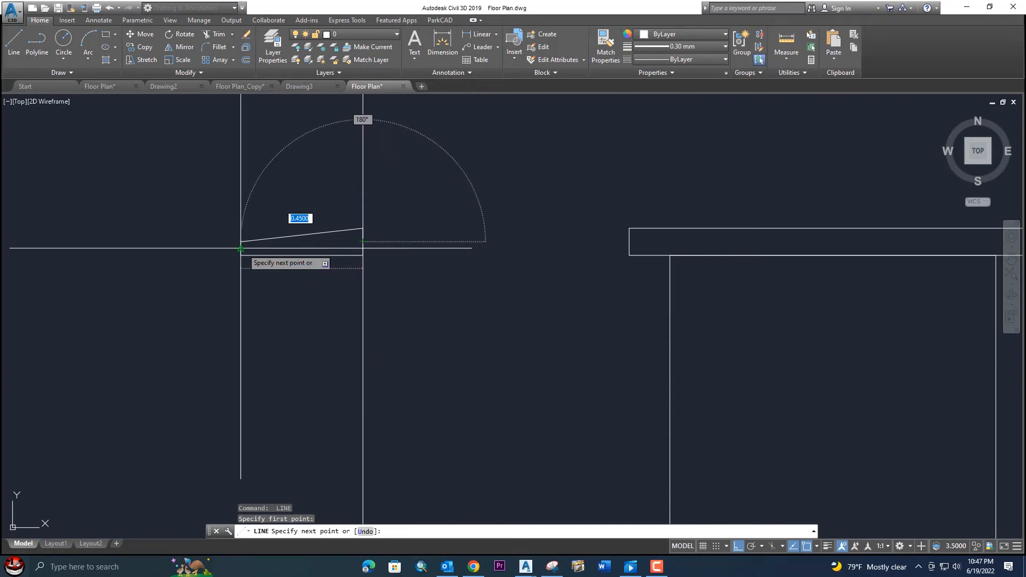
pyautogui.press('Escape')
# Step: Draw a circle of about 0.02 radius centred on the lower outer corner of the left side shade
pyautogui.scroll(2, 248, 257)
pyautogui.moveTo(248, 257); pyautogui.dragTo(339, 294, button='middle')
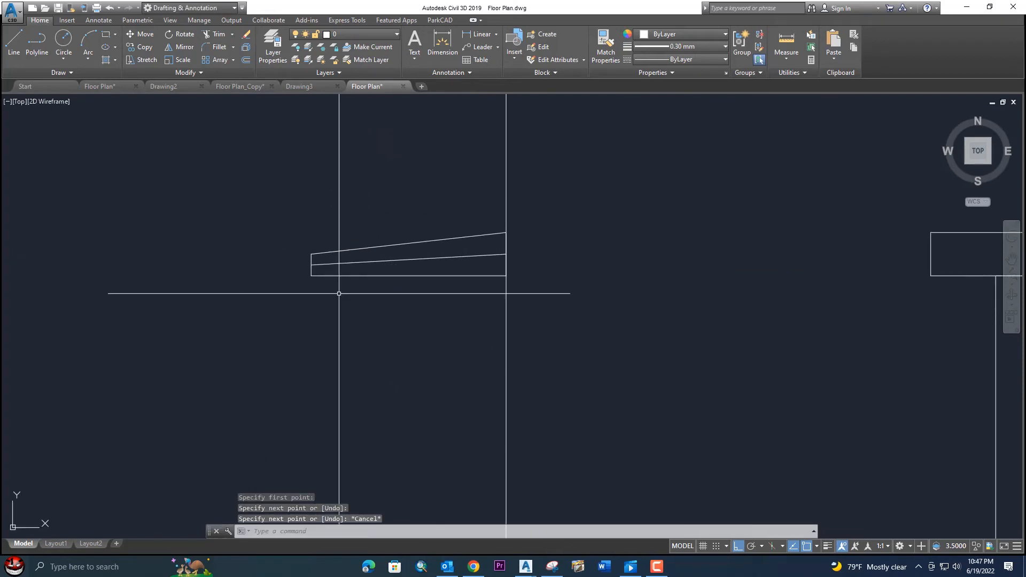
pyautogui.write('c')
pyautogui.press('Return')
pyautogui.scroll(3, 339, 294)
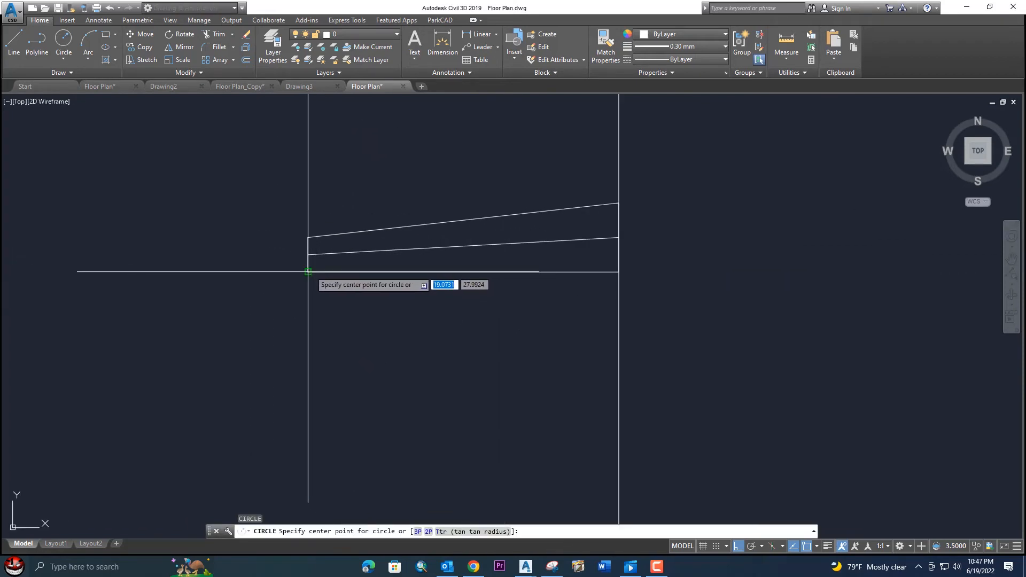
pyautogui.click(308, 272)
pyautogui.click(322, 262)
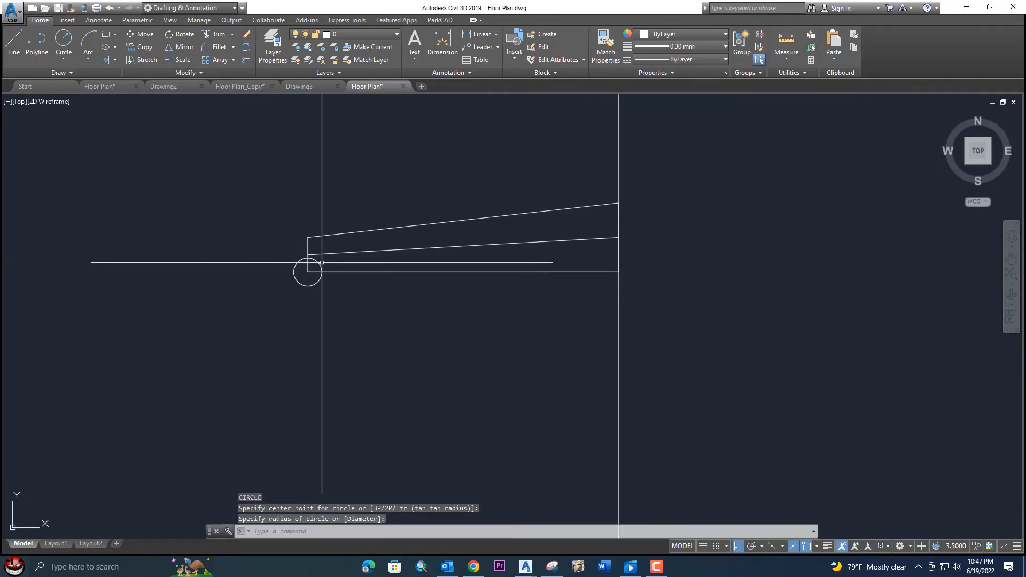
pyautogui.press('Escape')
# Step: Trim the circle on the left side shade to a quarter arc and cut the bottom edge back to the arc
pyautogui.write('t')
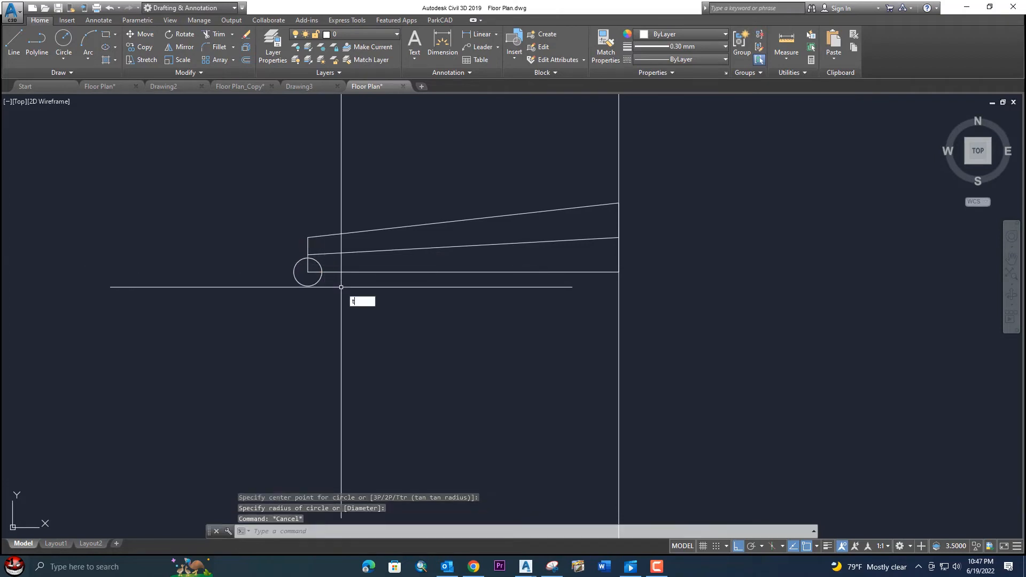
pyautogui.write('r')
pyautogui.press('Return')
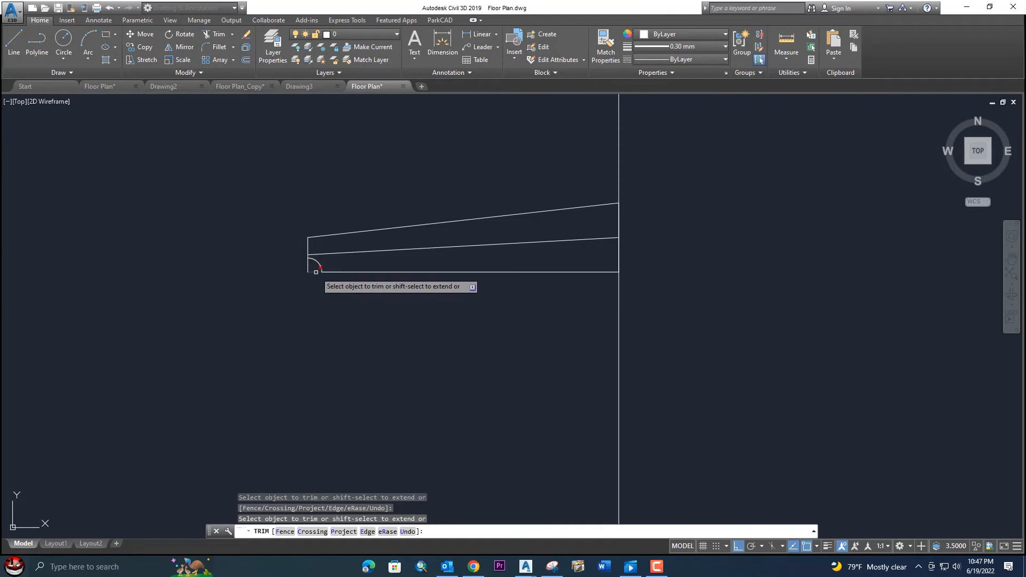
pyautogui.scroll(-3, 320, 276)
pyautogui.moveTo(360, 293); pyautogui.dragTo(278, 252, button='middle')
pyautogui.scroll(6, 235, 230)
pyautogui.scroll(-6, 268, 249)
pyautogui.scroll(2, 638, 283)
# Step: Draw a circle centred on the lower outer corner of the right side shade, reaching up to the inner sloping line
pyautogui.moveTo(635, 282); pyautogui.dragTo(375, 282, button='middle')
pyautogui.scroll(-8, 573, 291)
pyautogui.moveTo(684, 293); pyautogui.dragTo(149, 312, button='middle')
pyautogui.moveTo(265, 304); pyautogui.dragTo(535, 306, button='middle')
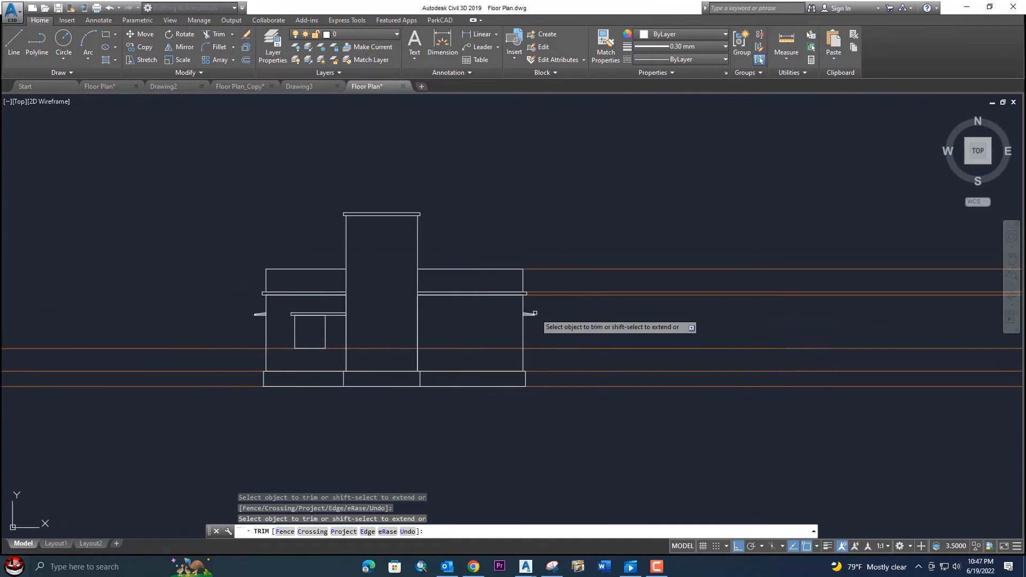
pyautogui.scroll(8, 604, 313)
pyautogui.press('Escape')
pyautogui.moveTo(604, 314); pyautogui.dragTo(434, 327, button='middle')
pyautogui.scroll(2, 468, 341)
pyautogui.write('c')
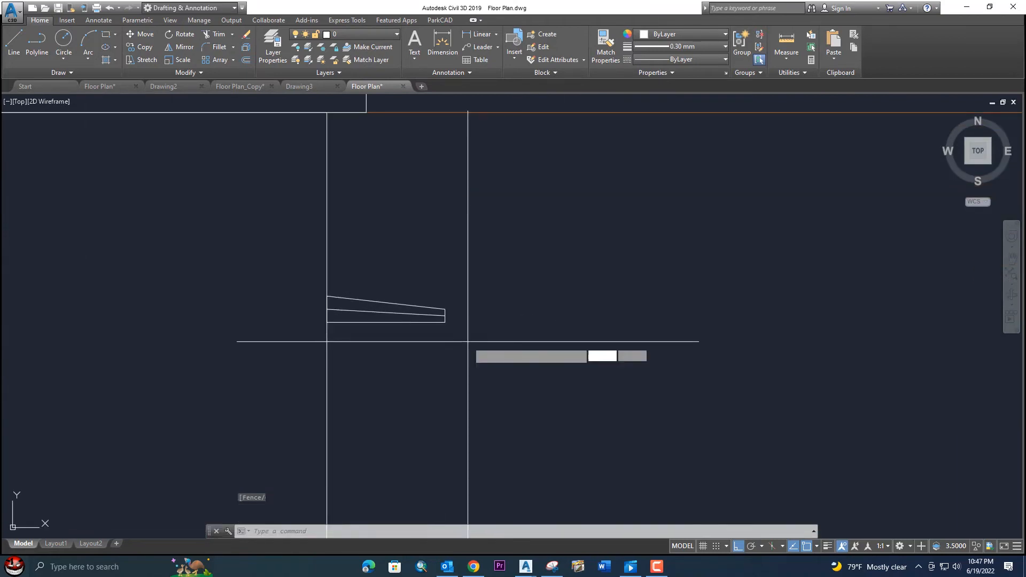
pyautogui.press('Return')
pyautogui.scroll(3, 422, 334)
pyautogui.click(491, 302)
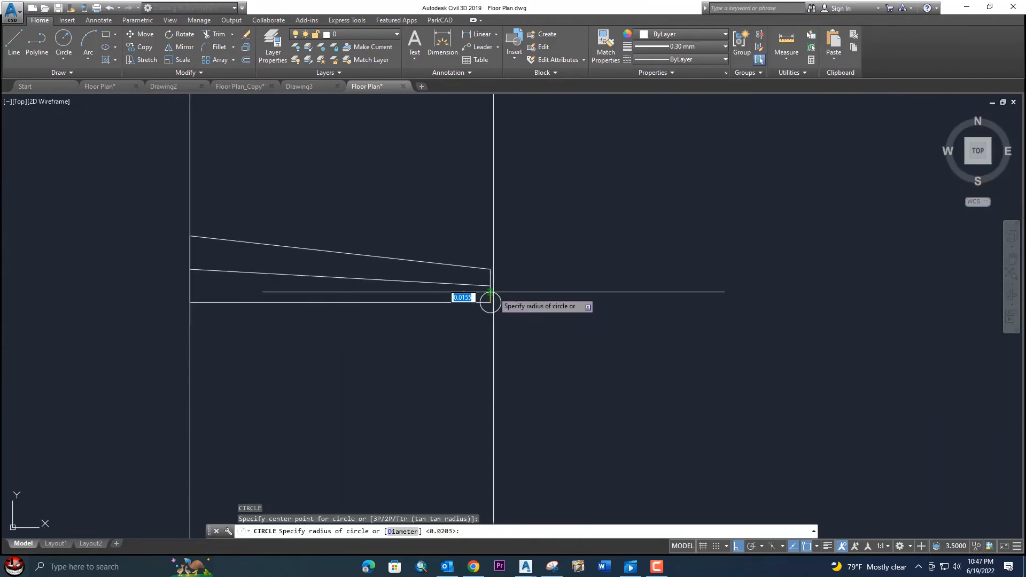
pyautogui.click(496, 290)
pyautogui.press('Escape')
# Step: Trim the circle on the right side shade down to a quarter arc inside the shade's lower outer corner
pyautogui.write('t')
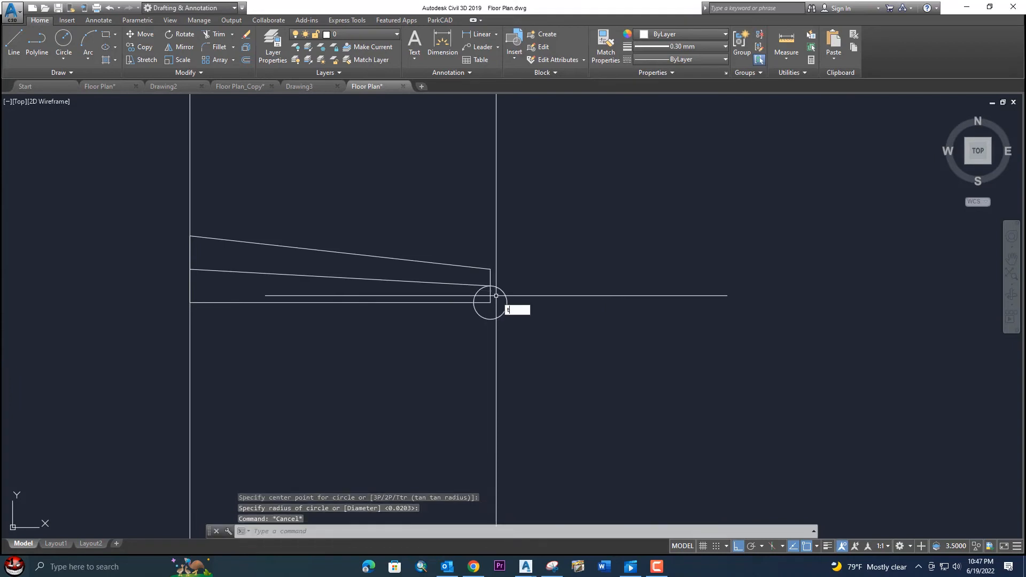
pyautogui.write('r')
pyautogui.press('Return')
pyautogui.press('Return')
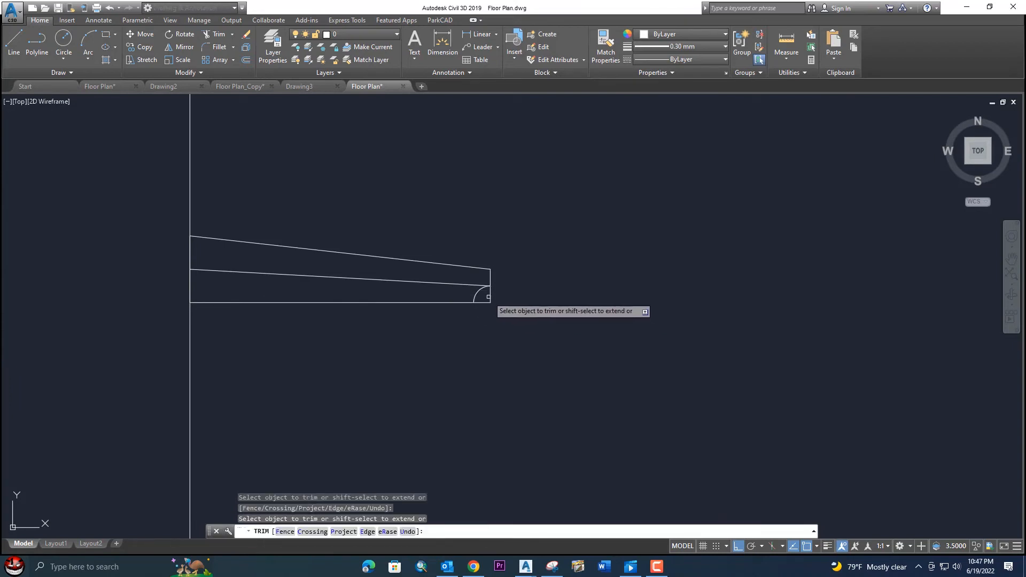
pyautogui.scroll(-3, 492, 299)
pyautogui.scroll(3, 495, 300)
pyautogui.scroll(-6, 497, 289)
pyautogui.scroll(-3, 476, 291)
pyautogui.scroll(5, 434, 270)
pyautogui.scroll(2, 487, 309)
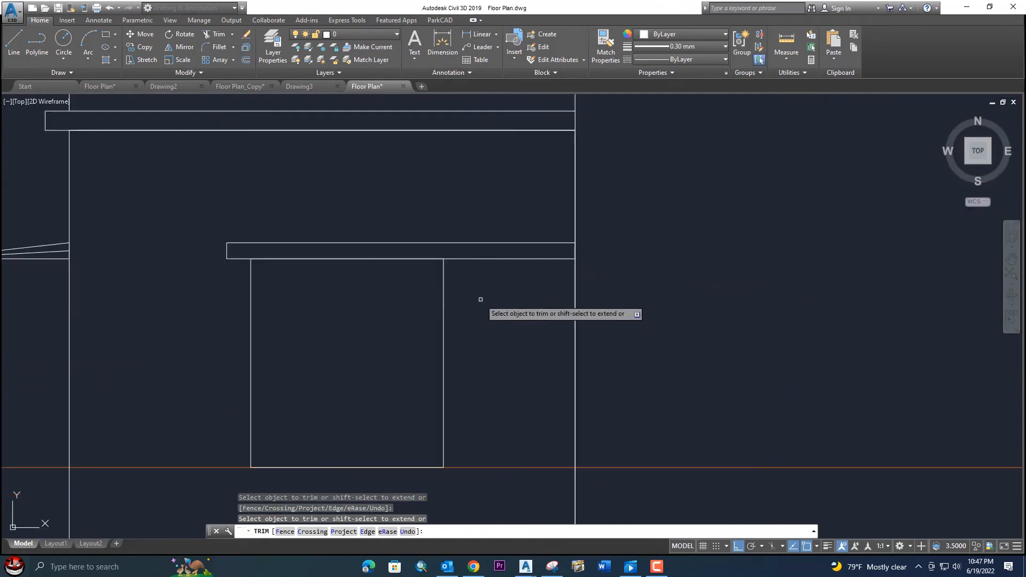
pyautogui.press('Escape')
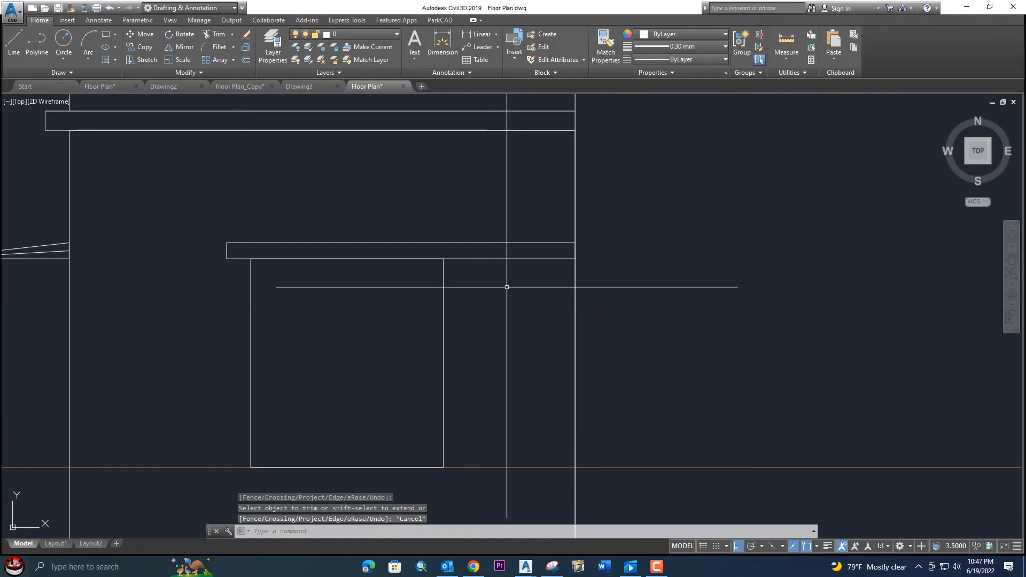
# Step: Draw a vertical construction line through the right end of the dashed window shade below the plan's lower left room
pyautogui.scroll(-2, 497, 286)
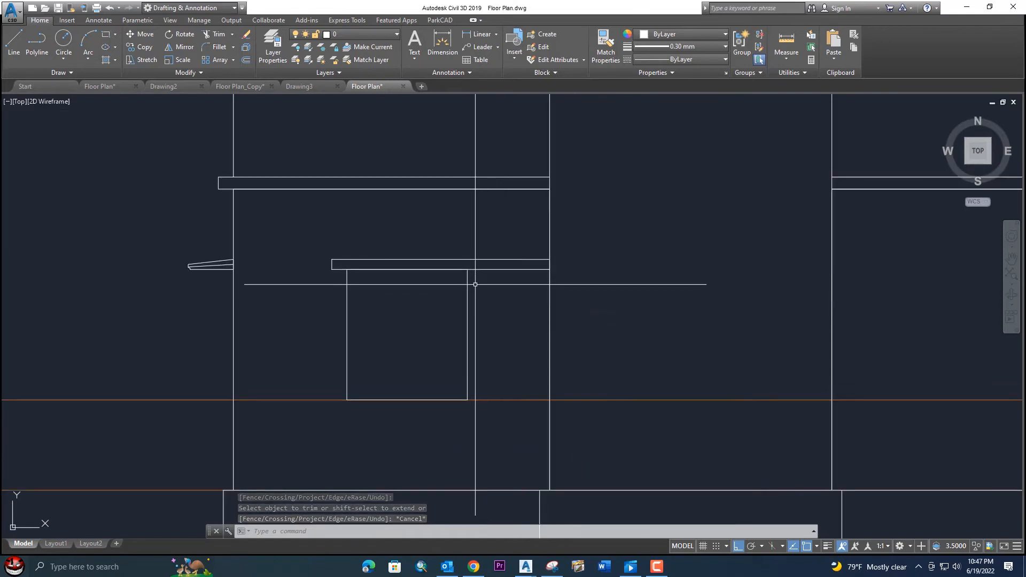
pyautogui.scroll(-6, 476, 268)
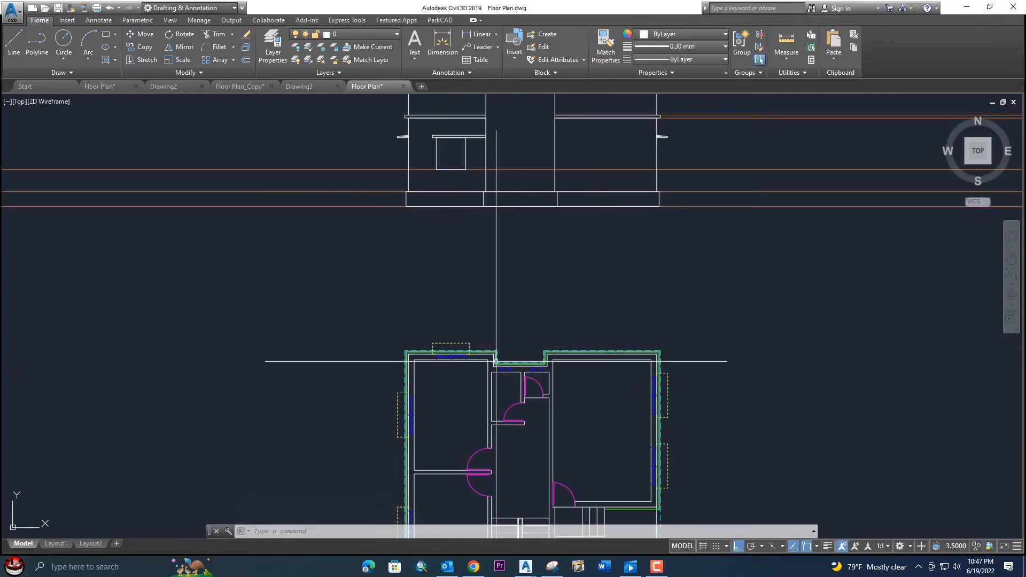
pyautogui.write('l')
pyautogui.press('Return')
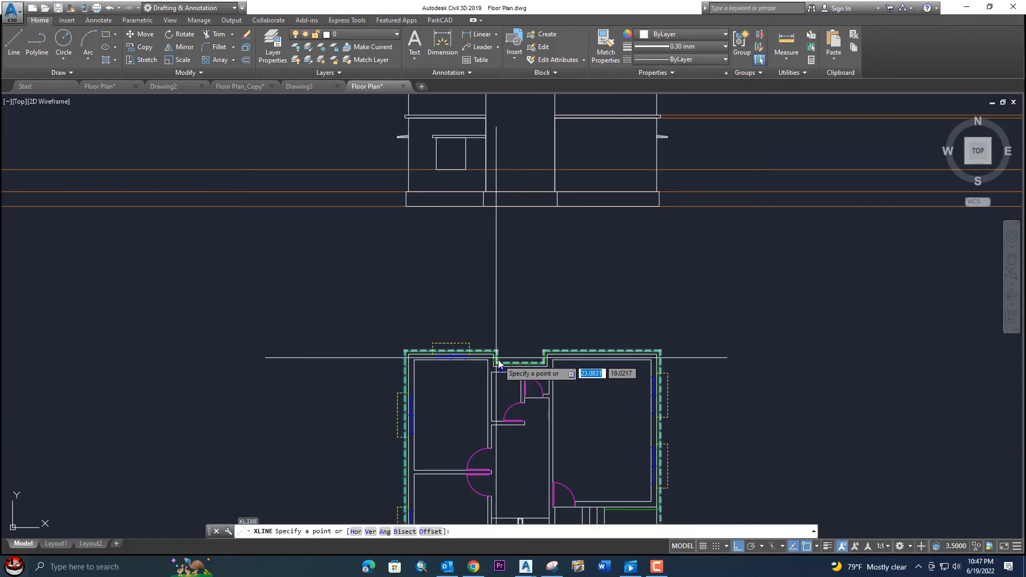
pyautogui.scroll(-5, 497, 342)
pyautogui.write('v')
pyautogui.press('Return')
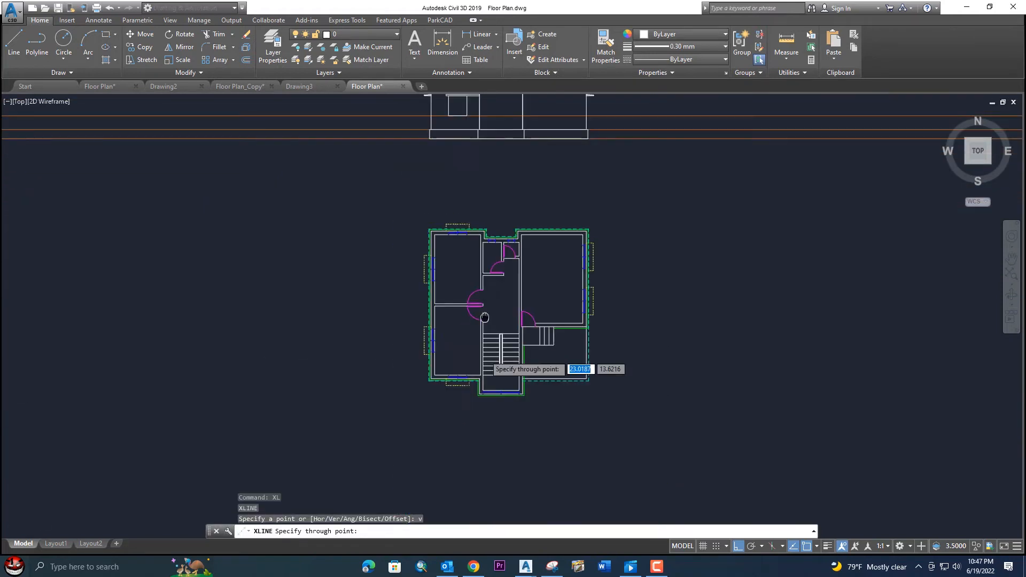
pyautogui.scroll(8, 482, 356)
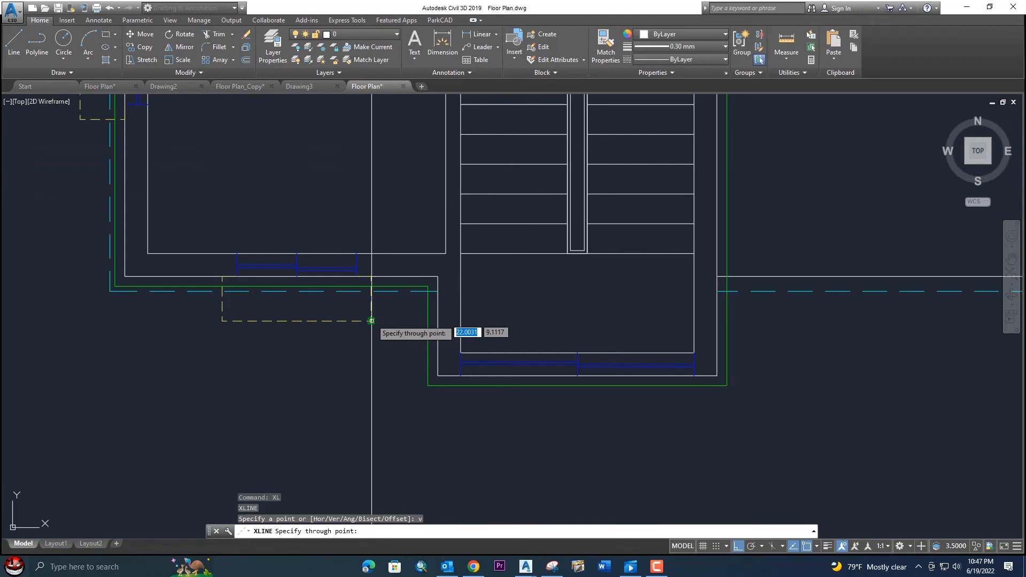
pyautogui.scroll(-9, 374, 319)
pyautogui.moveTo(384, 187); pyautogui.dragTo(462, 347, button='middle')
pyautogui.moveTo(465, 282); pyautogui.dragTo(489, 451, button='middle')
pyautogui.scroll(7, 483, 349)
pyautogui.scroll(5, 483, 349)
pyautogui.press('Escape')
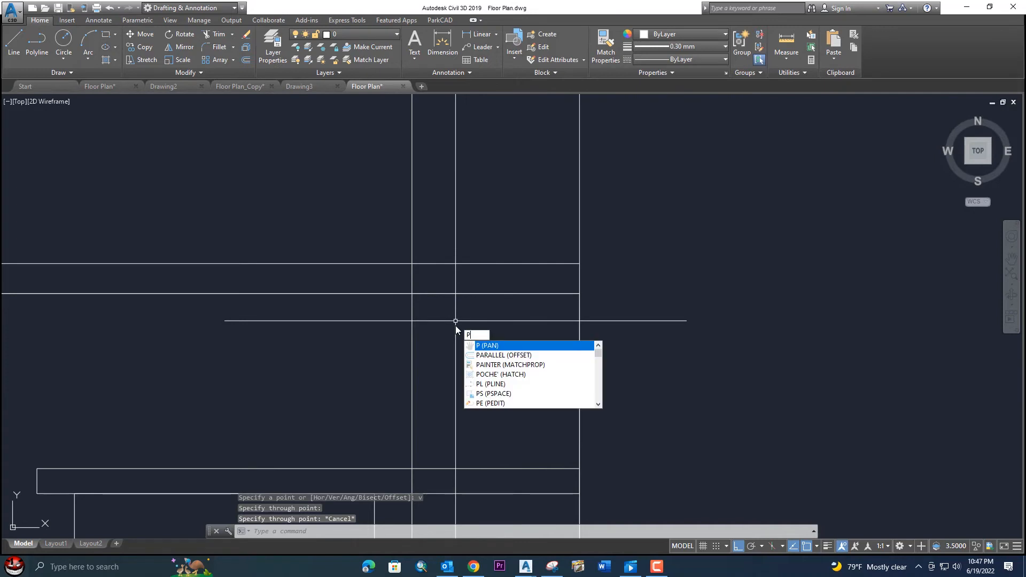
pyautogui.press('Escape')
pyautogui.write('l')
pyautogui.press('Return')
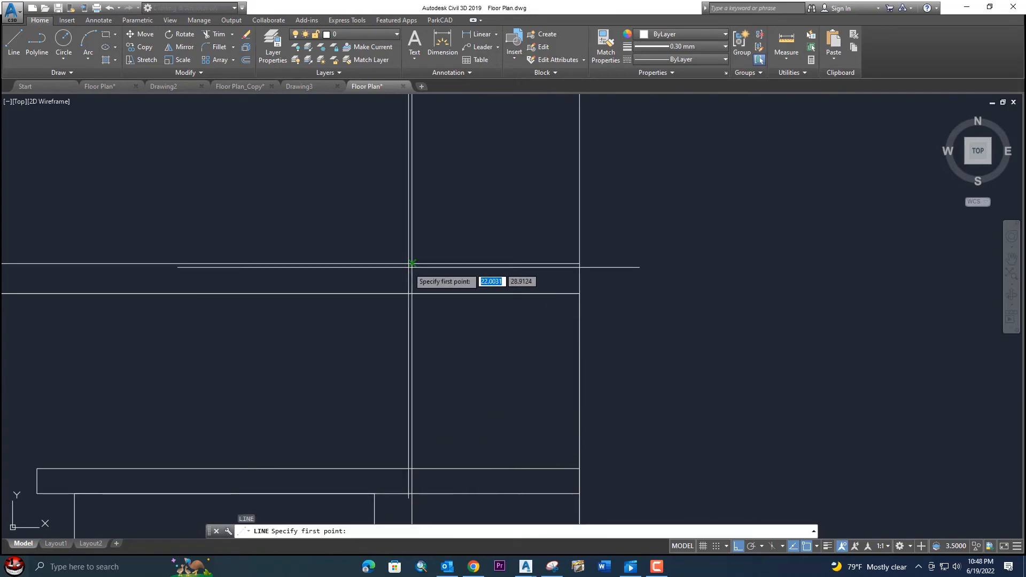
pyautogui.click(412, 264)
pyautogui.scroll(2, 412, 263)
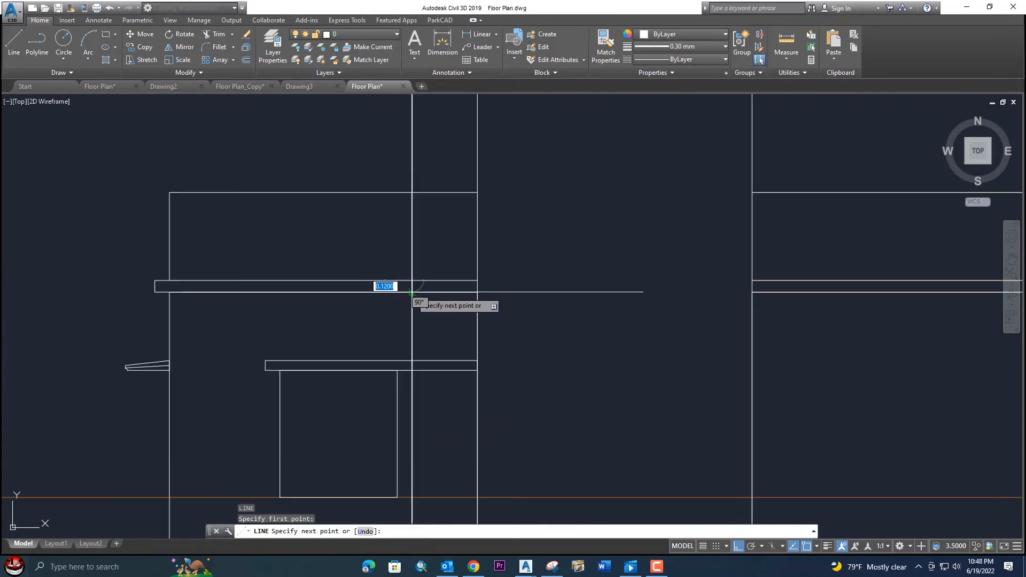
pyautogui.press('Escape')
pyautogui.scroll(1, 433, 283)
# Step: Draw a 0.1 vertical line across the elevation's window shade where the construction line crosses it, closing its right end
pyautogui.press('Return')
pyautogui.scroll(3, 417, 281)
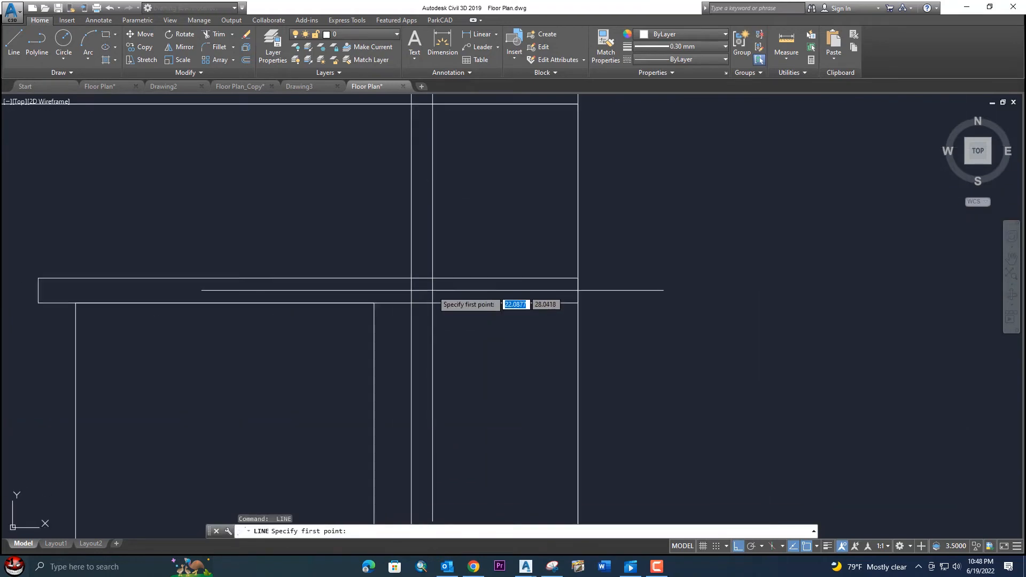
pyautogui.click(412, 278)
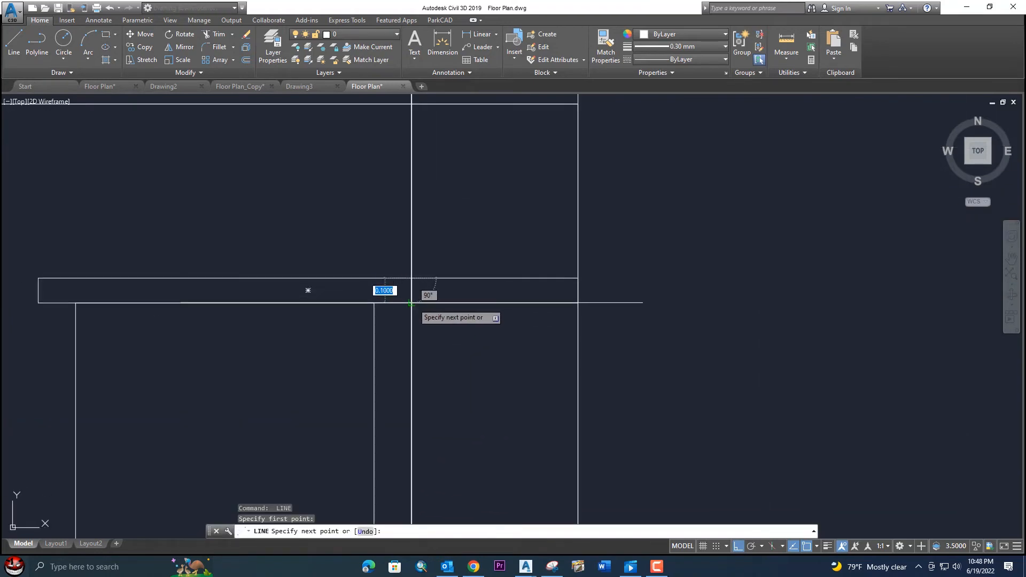
pyautogui.press('Escape')
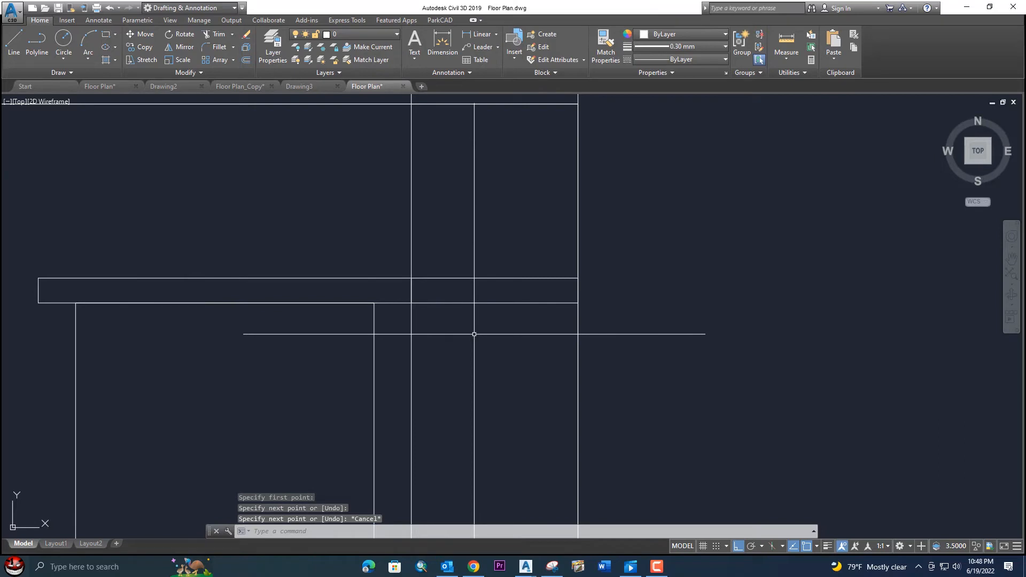
# Step: Trim the window shade's top and bottom edges beyond the new end line
pyautogui.write('tr')
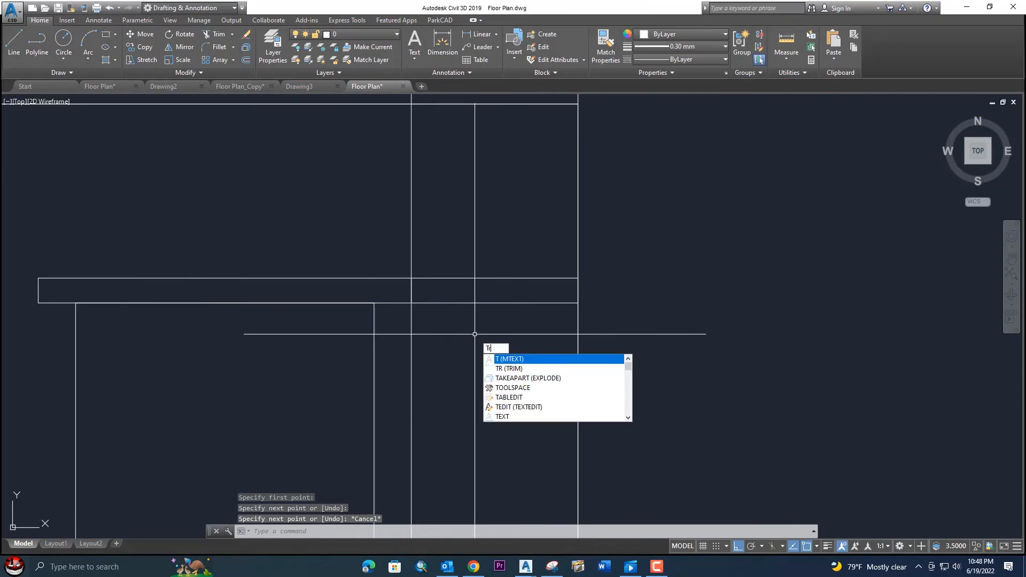
pyautogui.press('Return')
pyautogui.press('Return')
pyautogui.click(492, 339)
pyautogui.click(464, 274)
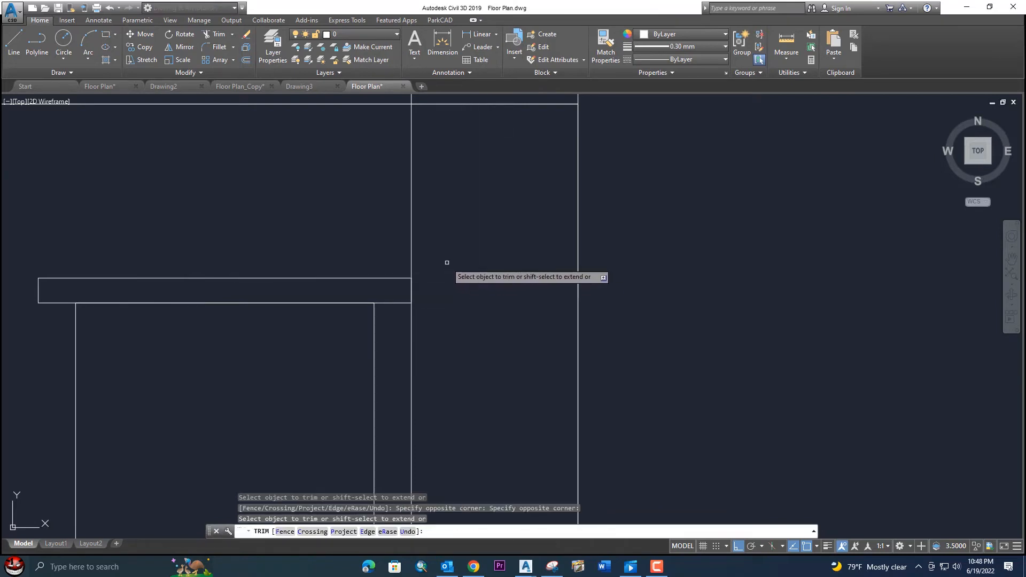
pyautogui.press('Escape')
# Step: Erase the vertical construction line passing through the right end of the window shade
pyautogui.click(447, 254)
pyautogui.click(402, 234)
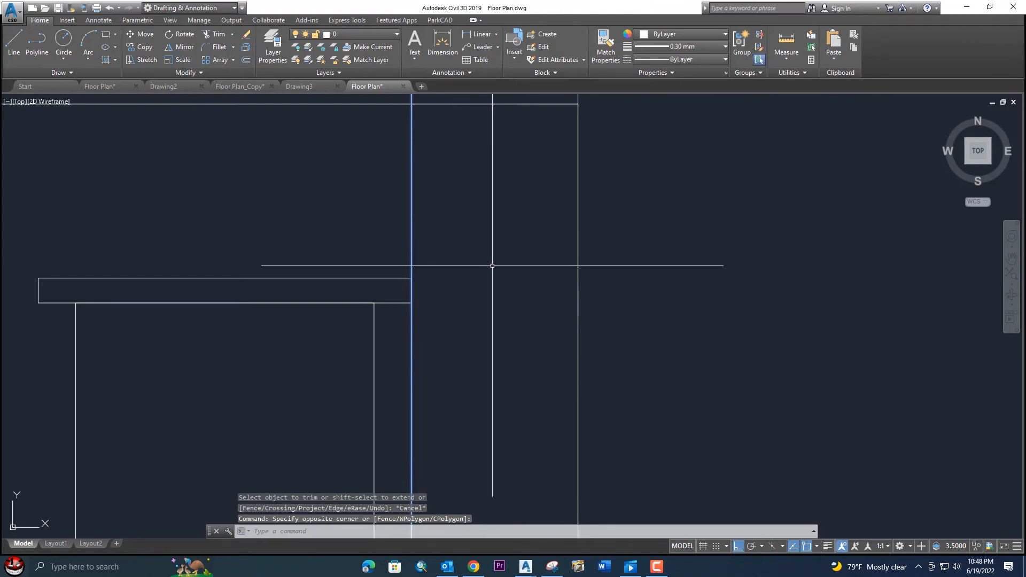
pyautogui.scroll(-5, 460, 259)
pyautogui.press('Delete')
pyautogui.scroll(3, 459, 260)
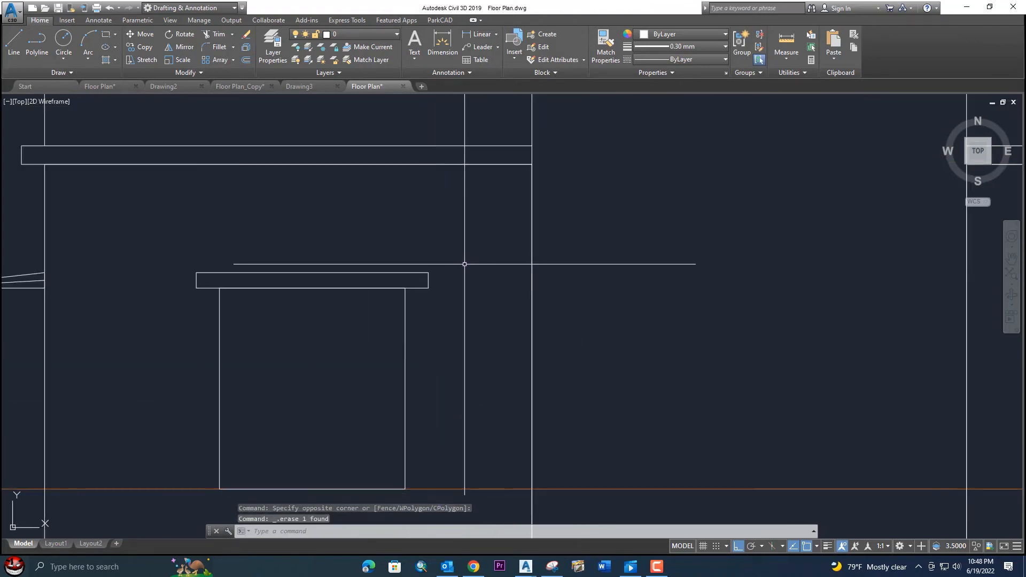
# Step: Draw a rectangle over the right half of the window, from the midpoint of its top edge to its lower right corner
pyautogui.moveTo(382, 294)
pyautogui.mouseDown(button='middle')
pyautogui.moveTo(459, 288)
pyautogui.moveTo(460, 248)
pyautogui.mouseUp(button='middle')
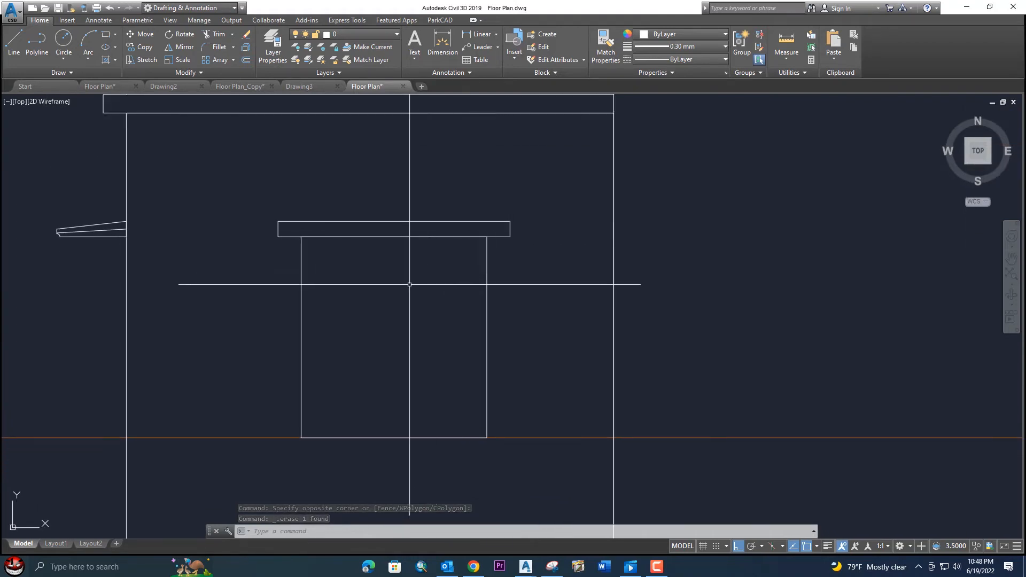
pyautogui.scroll(-4, 342, 247)
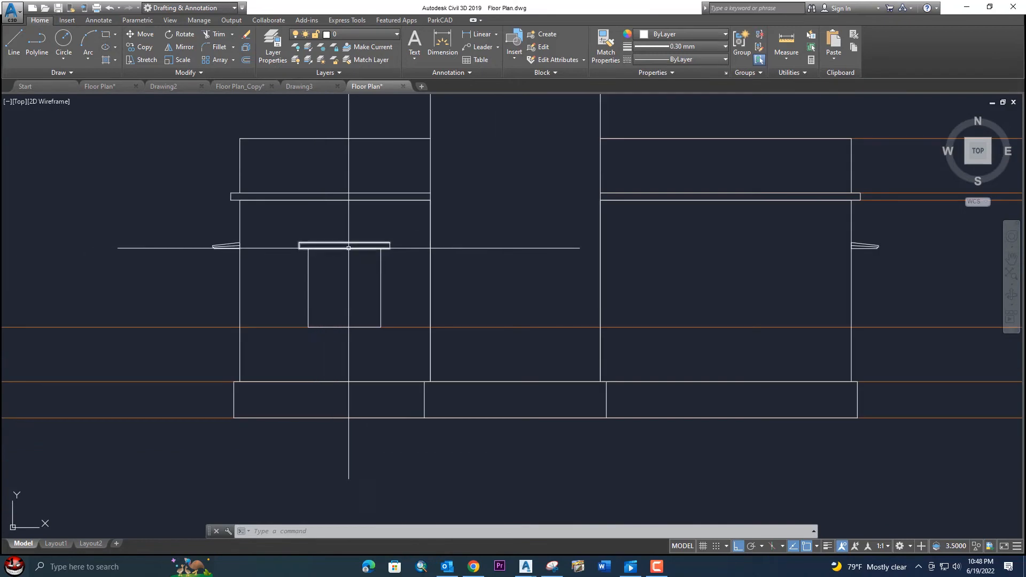
pyautogui.moveTo(354, 257); pyautogui.dragTo(352, 271, button='middle')
pyautogui.write('c')
pyautogui.press('Return')
pyautogui.scroll(4, 348, 289)
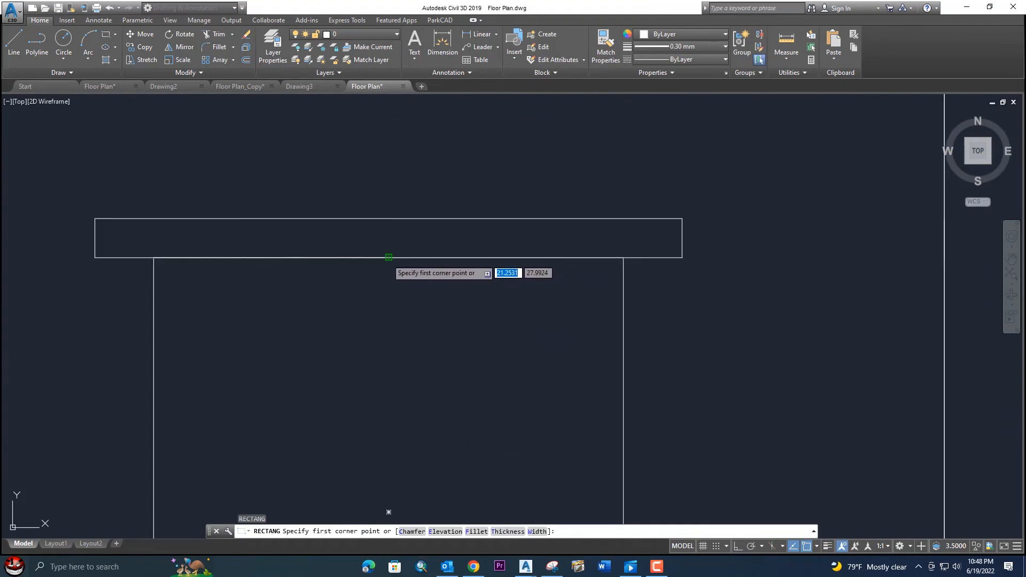
pyautogui.click(389, 258)
pyautogui.moveTo(468, 378); pyautogui.dragTo(466, 275, button='middle')
pyautogui.scroll(-4, 567, 441)
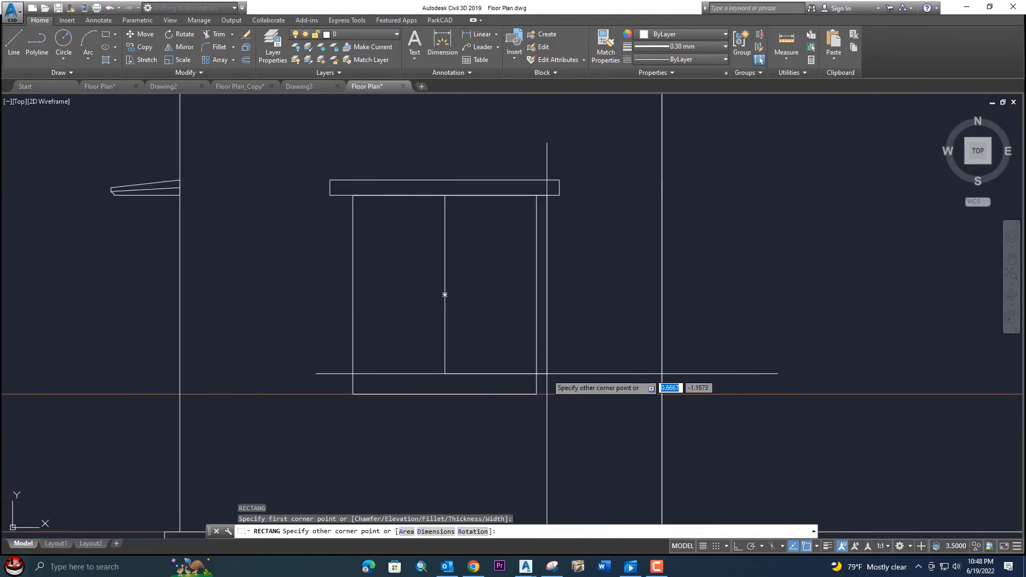
pyautogui.click(537, 195)
# Step: Offset the right window rectangle 0.03 inward to form the sash frame
pyautogui.moveTo(492, 329); pyautogui.dragTo(497, 357, button='middle')
pyautogui.write('o')
pyautogui.press('Return')
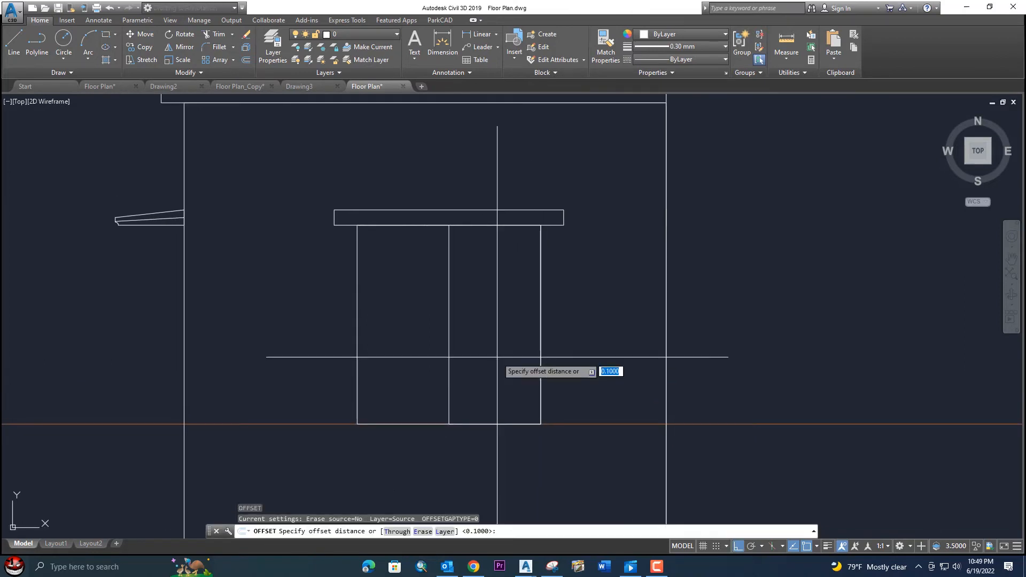
pyautogui.write('0.03')
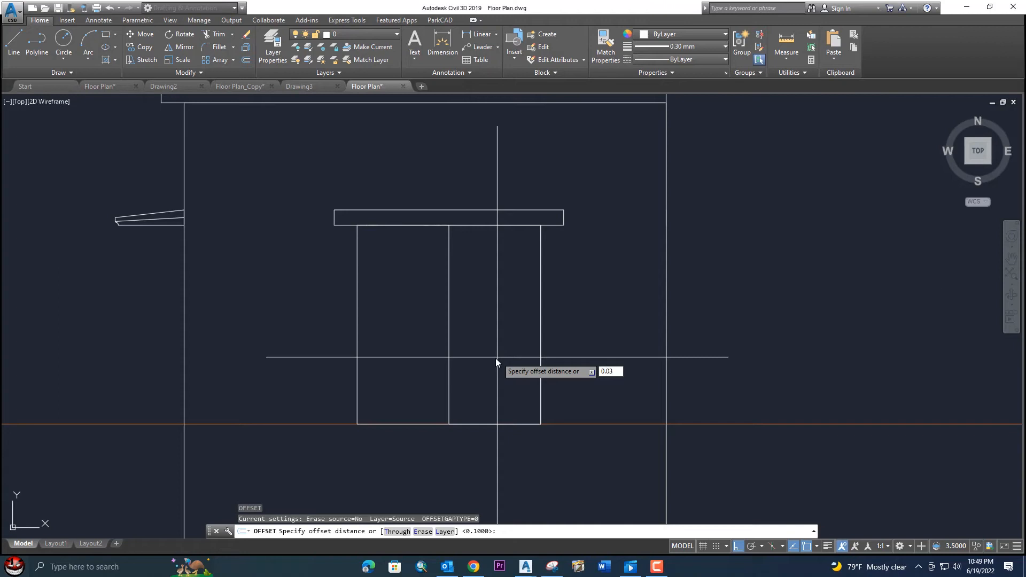
pyautogui.press('Return')
pyautogui.click(450, 353)
pyautogui.click(469, 348)
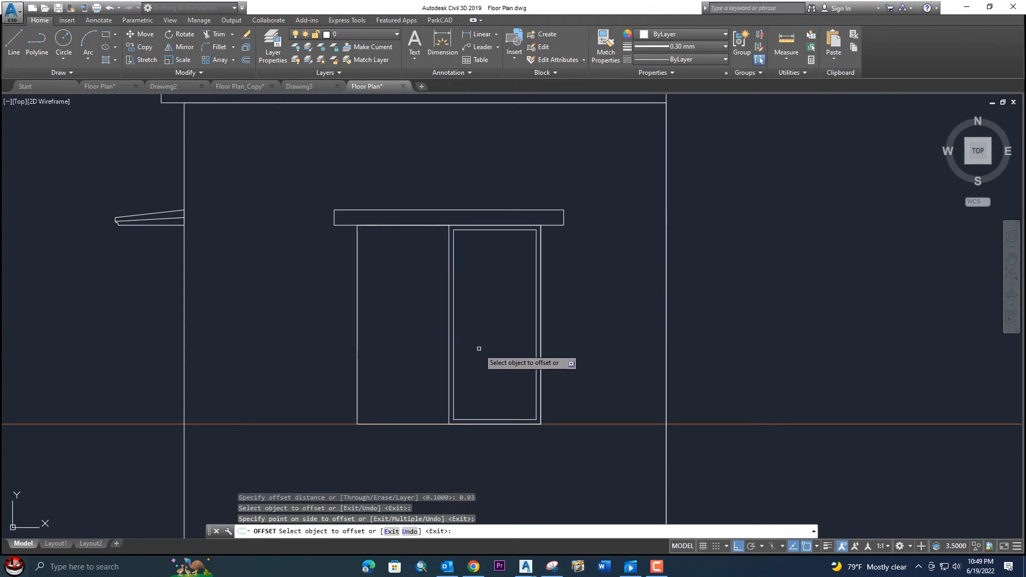
pyautogui.press('Escape')
# Step: Copy both sash rectangles onto the left half of the window, from their lower left corner to the window's lower left corner
pyautogui.click(488, 342)
pyautogui.click(442, 340)
pyautogui.write('co')
pyautogui.press('Return')
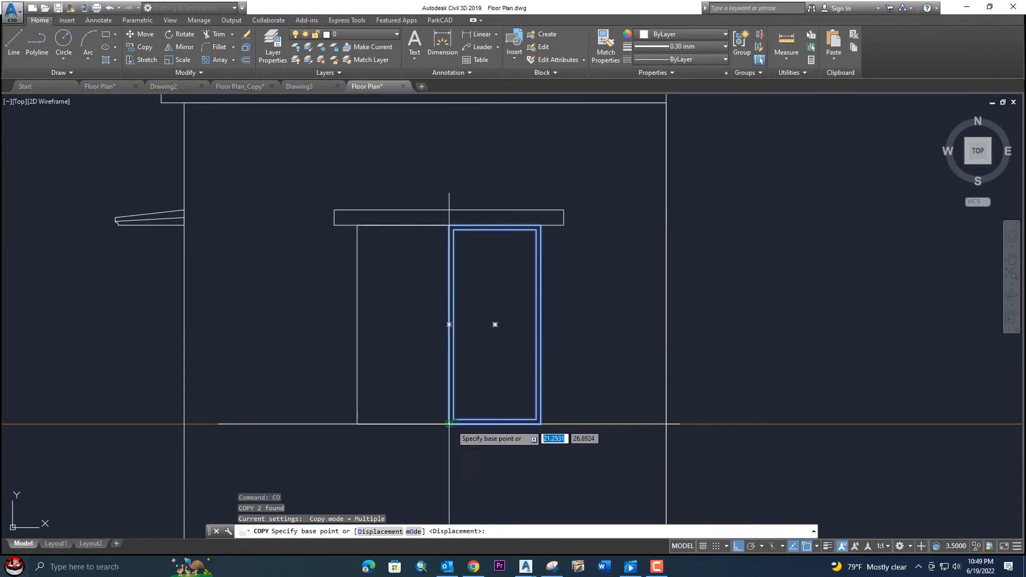
pyautogui.click(449, 424)
pyautogui.click(357, 424)
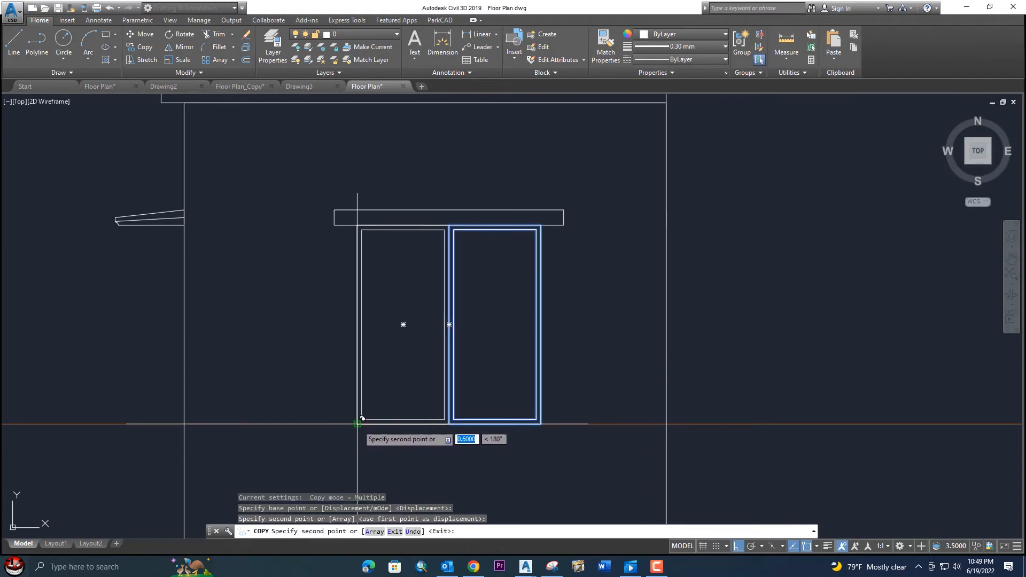
pyautogui.press('Escape')
pyautogui.scroll(-3, 465, 315)
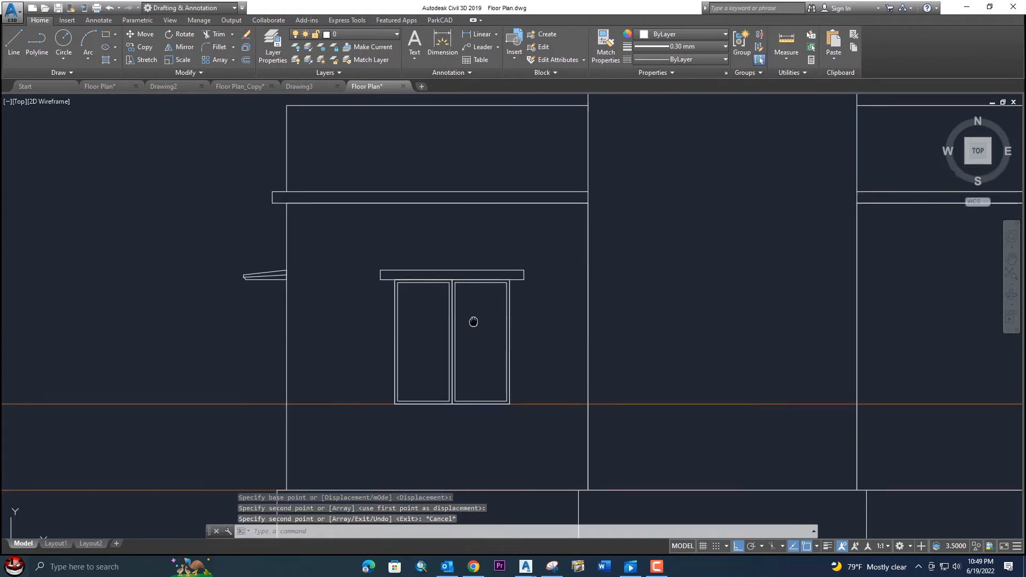
# Step: Turn ortho mode off and draw a short diagonal glass mark in the middle of the left window pane
pyautogui.scroll(2, 461, 315)
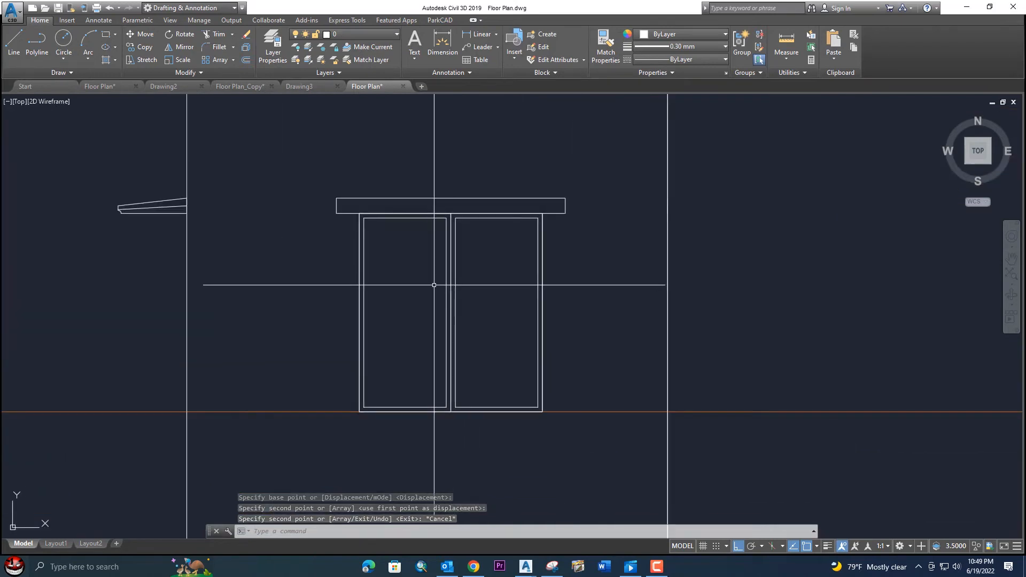
pyautogui.moveTo(439, 273); pyautogui.dragTo(404, 272, button='middle')
pyautogui.write('l')
pyautogui.press('Return')
pyautogui.click(394, 278)
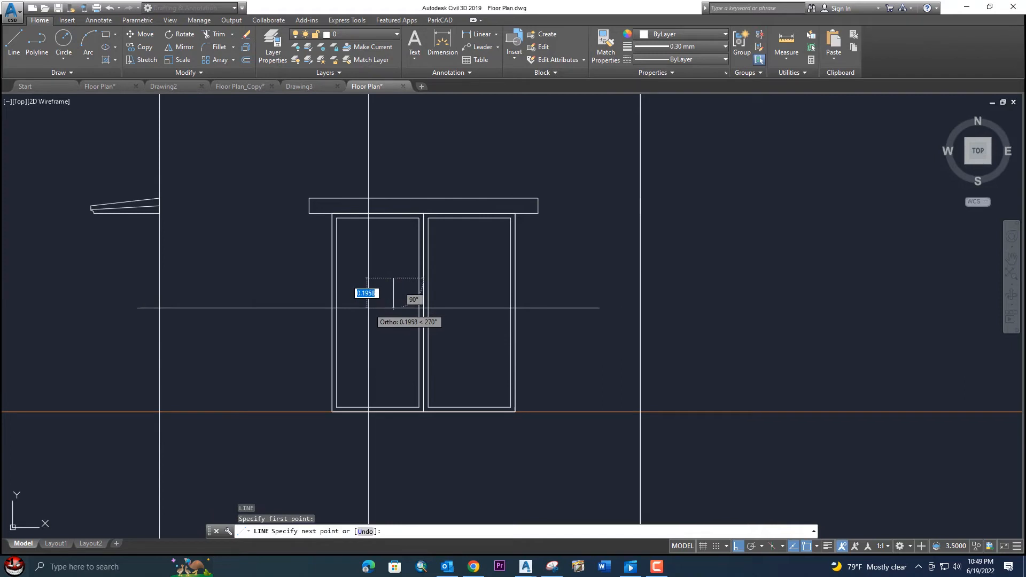
pyautogui.click(737, 546)
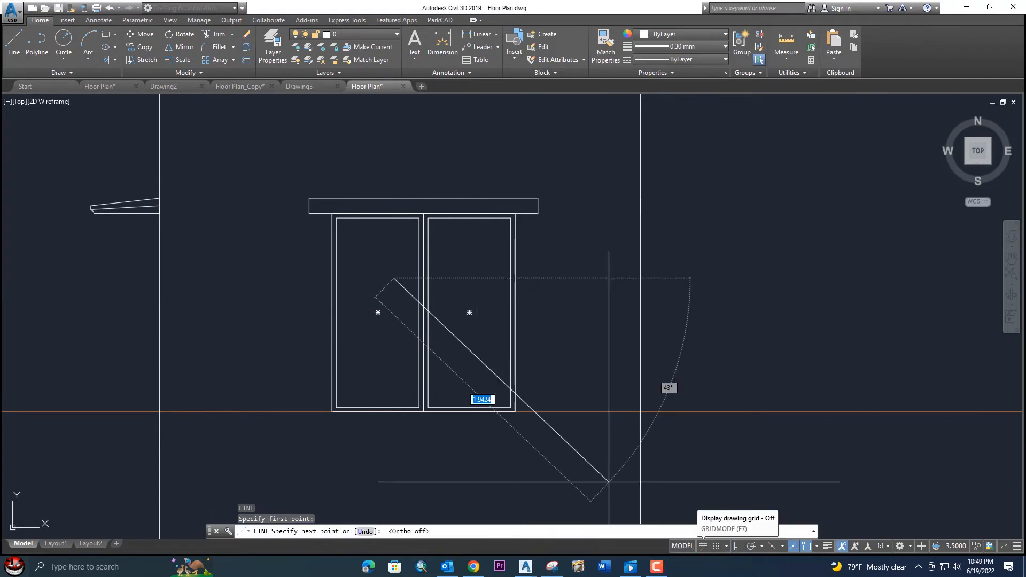
pyautogui.scroll(2, 403, 255)
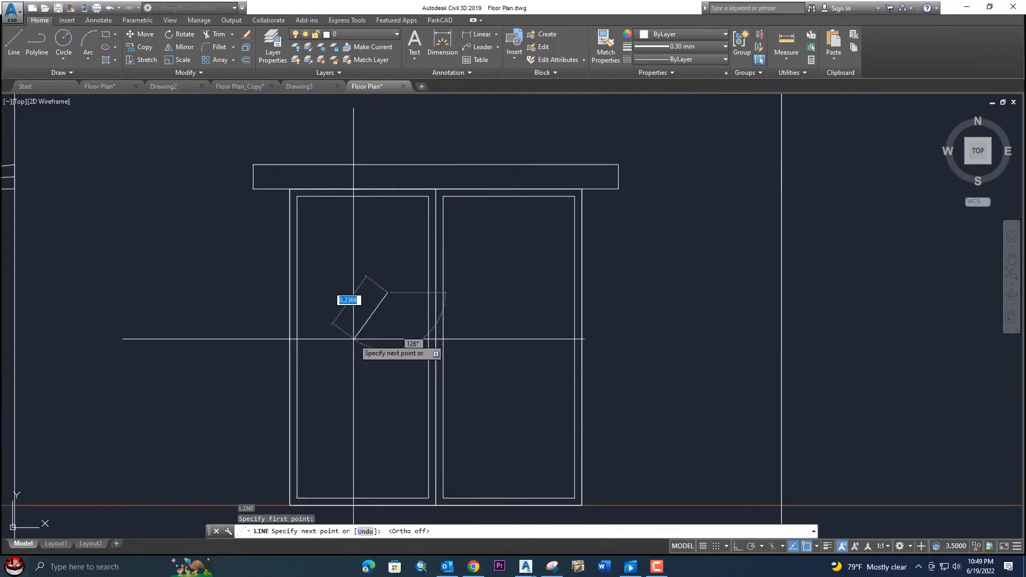
pyautogui.click(347, 338)
pyautogui.press('Return')
# Step: Add two more short diagonal glass marks below and beside the first one on the left pane
pyautogui.press('Return')
pyautogui.click(380, 322)
pyautogui.click(348, 362)
pyautogui.press('Return')
pyautogui.press('Return')
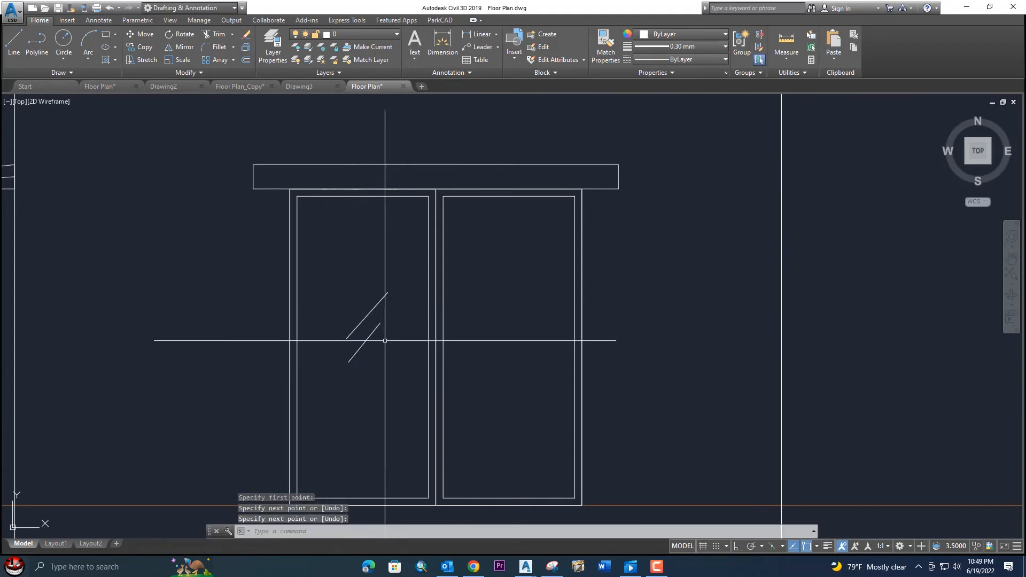
pyautogui.click(414, 319)
pyautogui.click(373, 359)
pyautogui.press('Return')
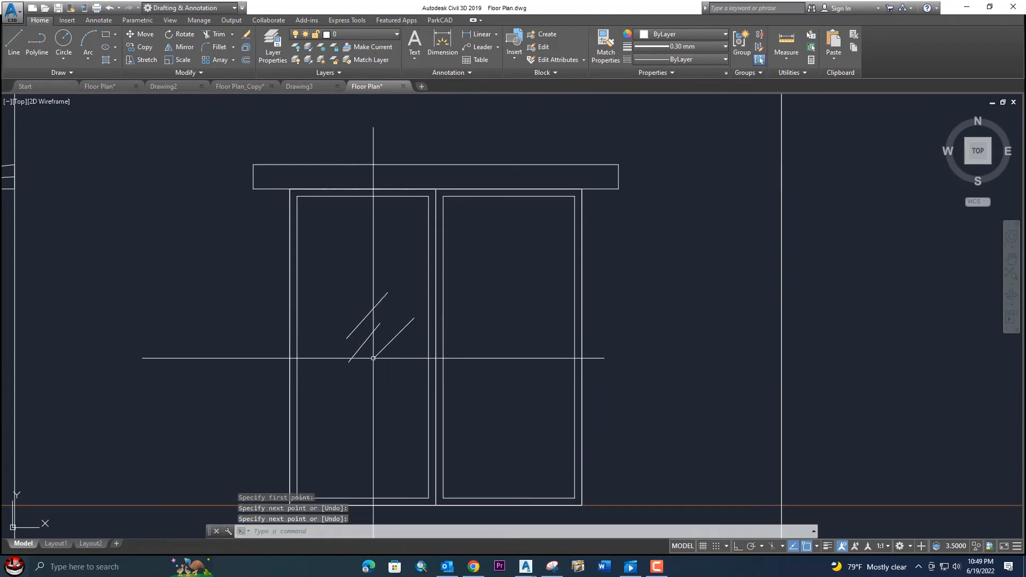
# Step: Group the three diagonal glass marks on the left window pane
pyautogui.click(408, 370)
pyautogui.click(333, 325)
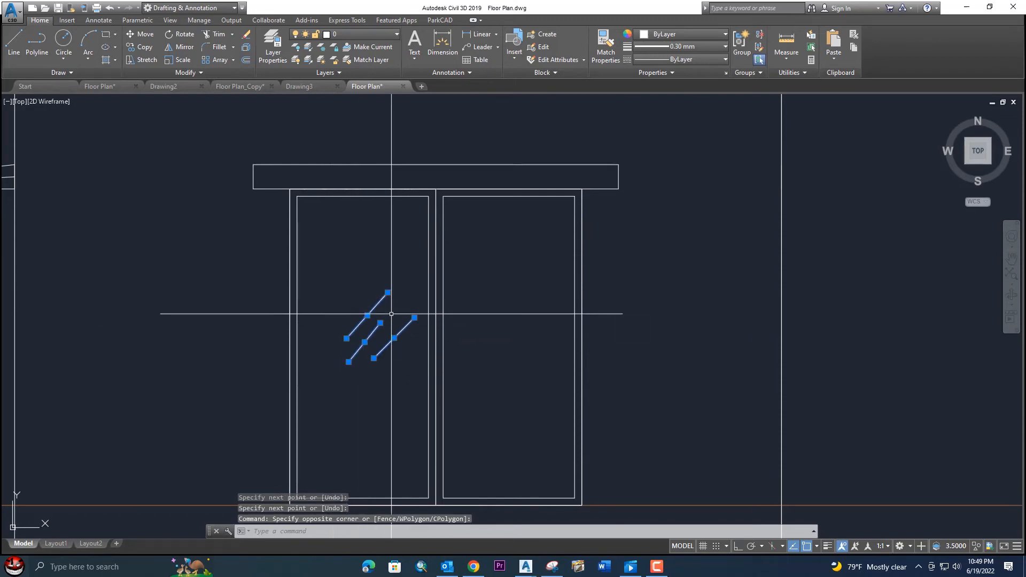
pyautogui.write('g')
pyautogui.press('Return')
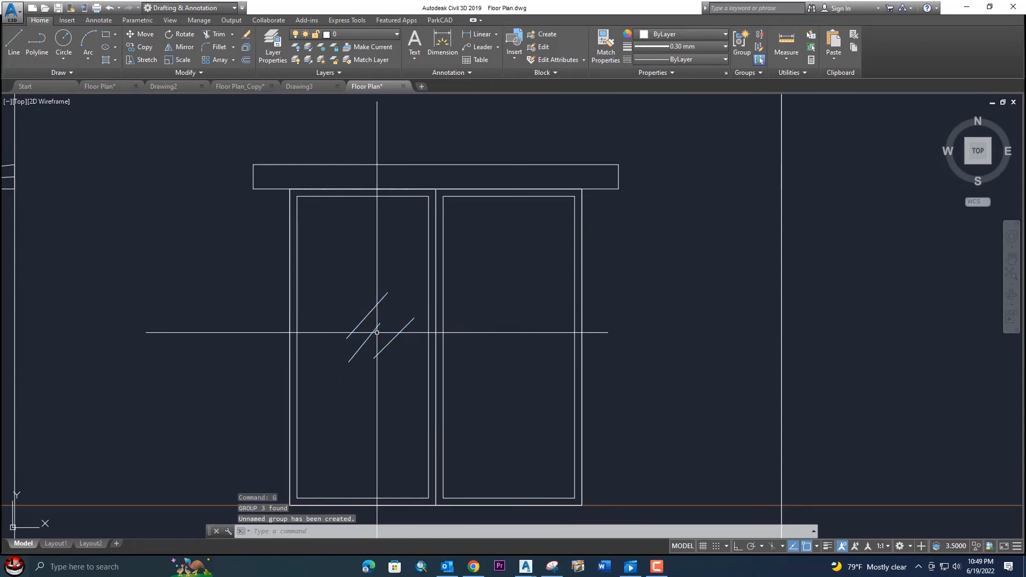
pyautogui.click(372, 332)
pyautogui.write('c')
pyautogui.press('Return')
pyautogui.click(380, 343)
pyautogui.press('Escape')
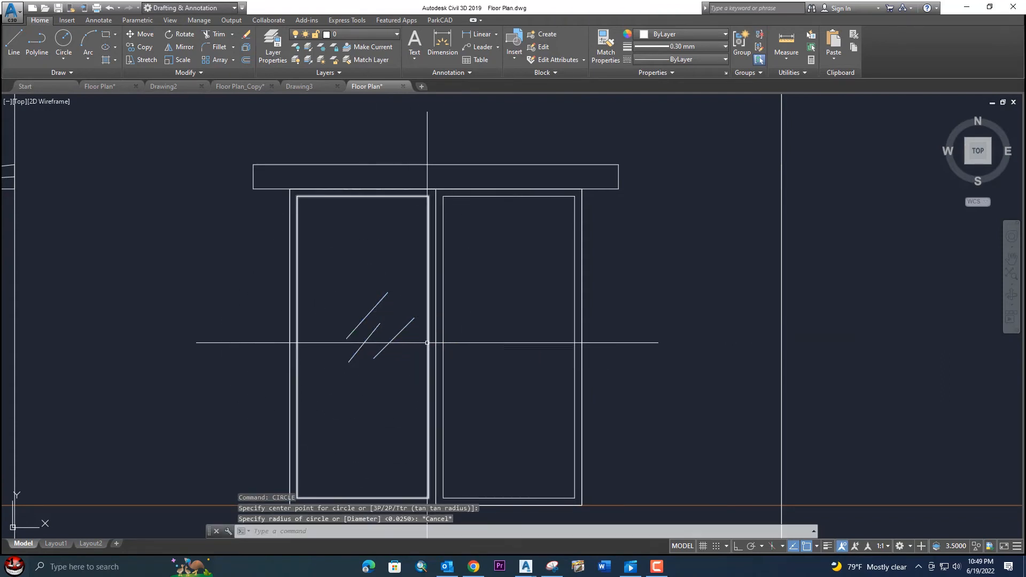
# Step: Copy the grouped glass marks from the left pane to the middle of the right pane
pyautogui.write('ct o')
pyautogui.press('Return')
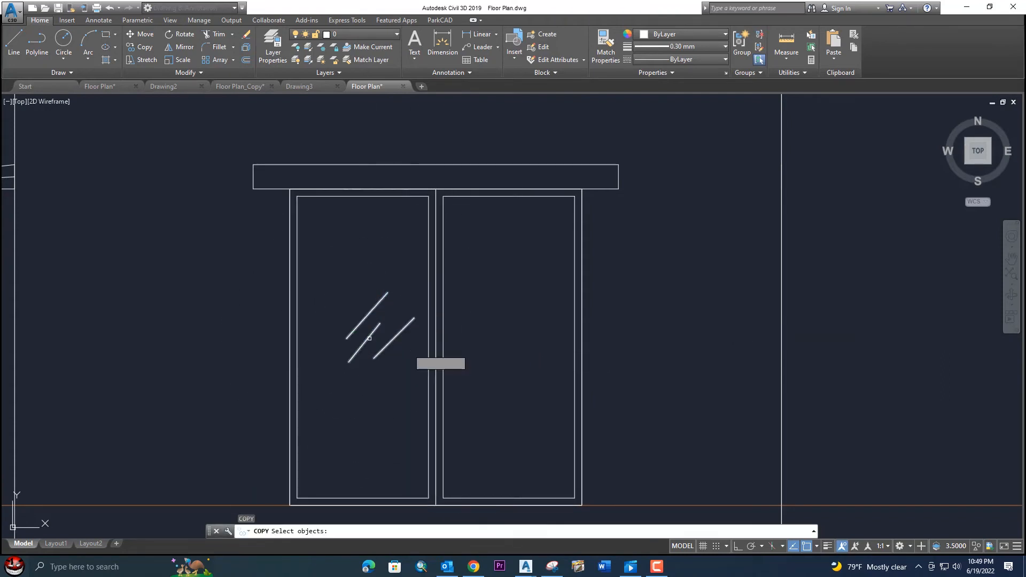
pyautogui.press('Return')
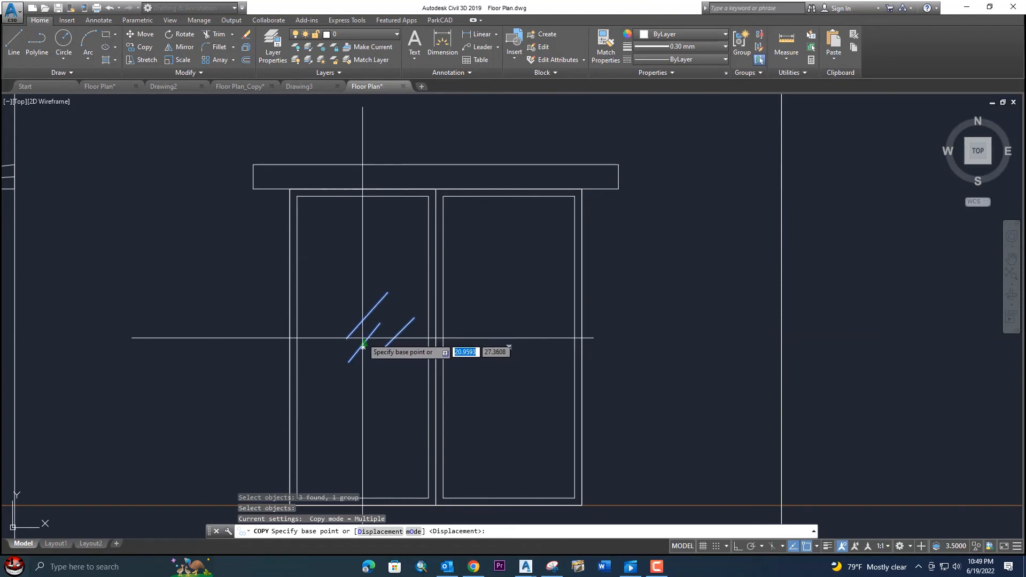
pyautogui.click(363, 345)
pyautogui.click(508, 333)
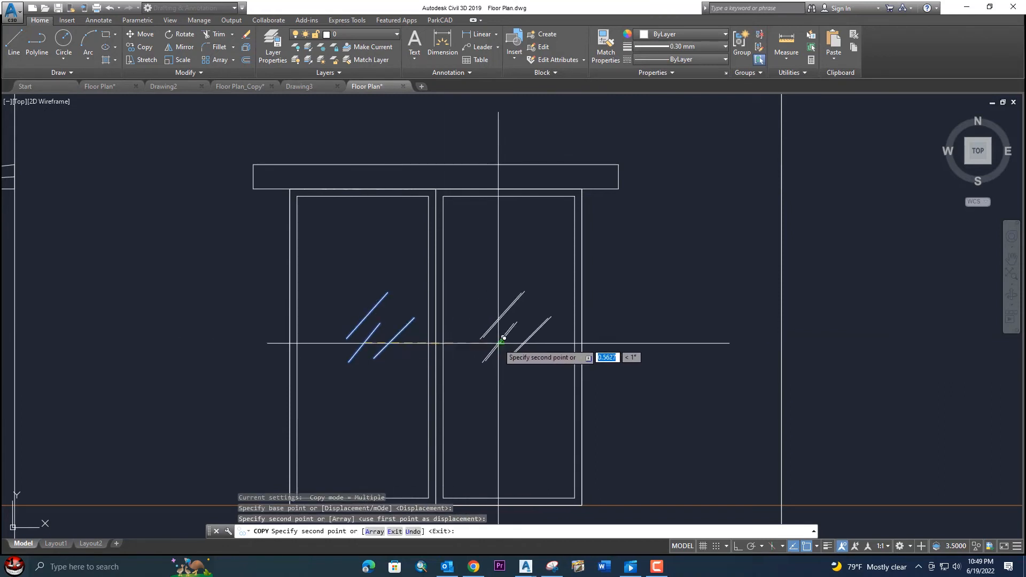
pyautogui.press('Escape')
# Step: Compare the finished window in the elevation with the window openings in the floor plan
pyautogui.scroll(-4, 498, 345)
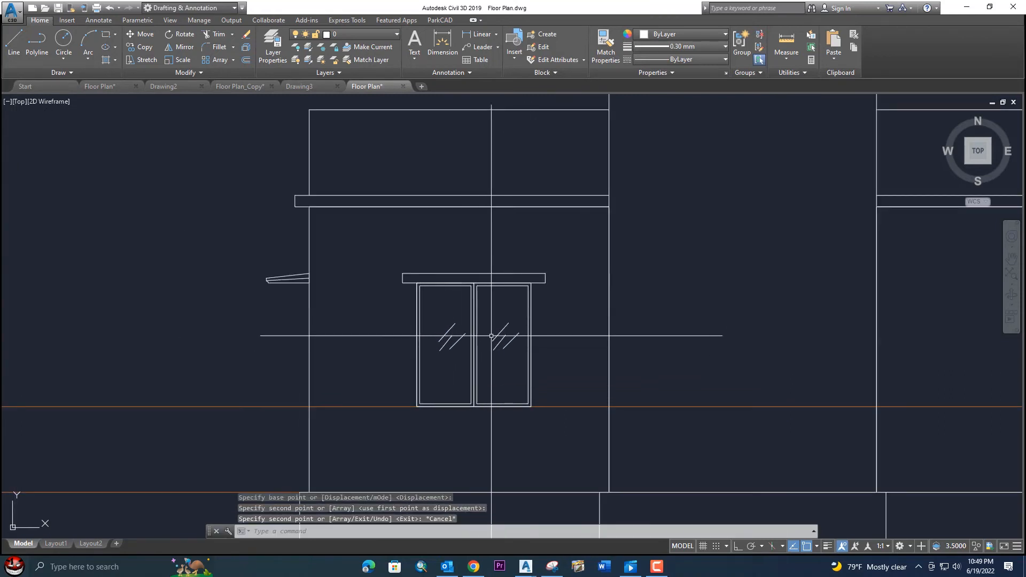
pyautogui.scroll(3, 417, 359)
pyautogui.scroll(-5, 361, 356)
pyautogui.scroll(3, 361, 185)
pyautogui.scroll(-10, 356, 214)
pyautogui.moveTo(385, 222)
pyautogui.mouseDown(button='middle')
pyautogui.moveTo(411, 347)
pyautogui.moveTo(408, 303)
pyautogui.mouseUp(button='middle')
pyautogui.scroll(6, 360, 361)
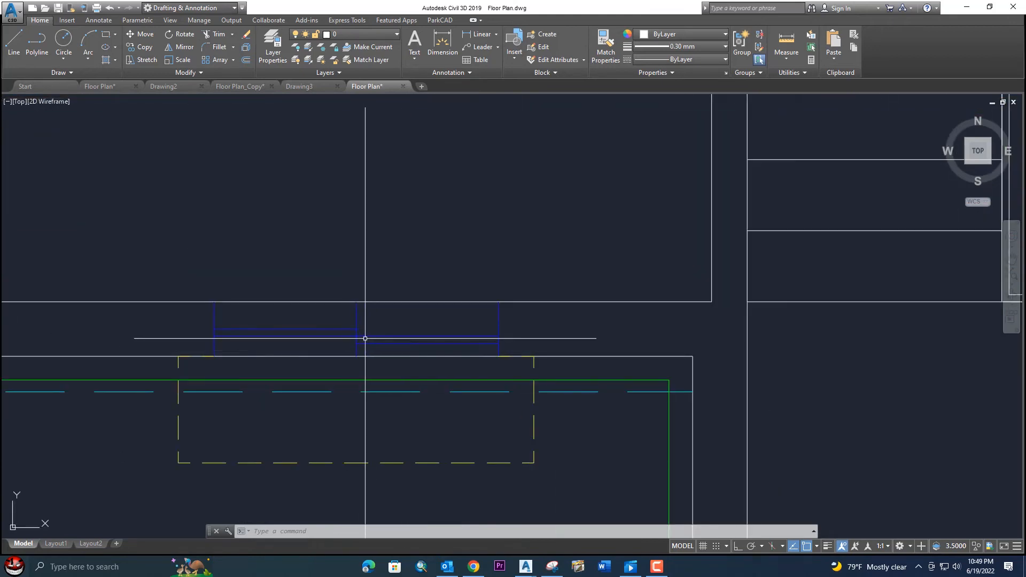
pyautogui.scroll(-5, 376, 339)
pyautogui.moveTo(411, 300); pyautogui.dragTo(417, 438, button='middle')
pyautogui.moveTo(484, 255); pyautogui.dragTo(461, 475, button='middle')
pyautogui.scroll(-1, 461, 476)
pyautogui.moveTo(448, 310); pyautogui.dragTo(443, 394, button='middle')
pyautogui.scroll(2, 442, 279)
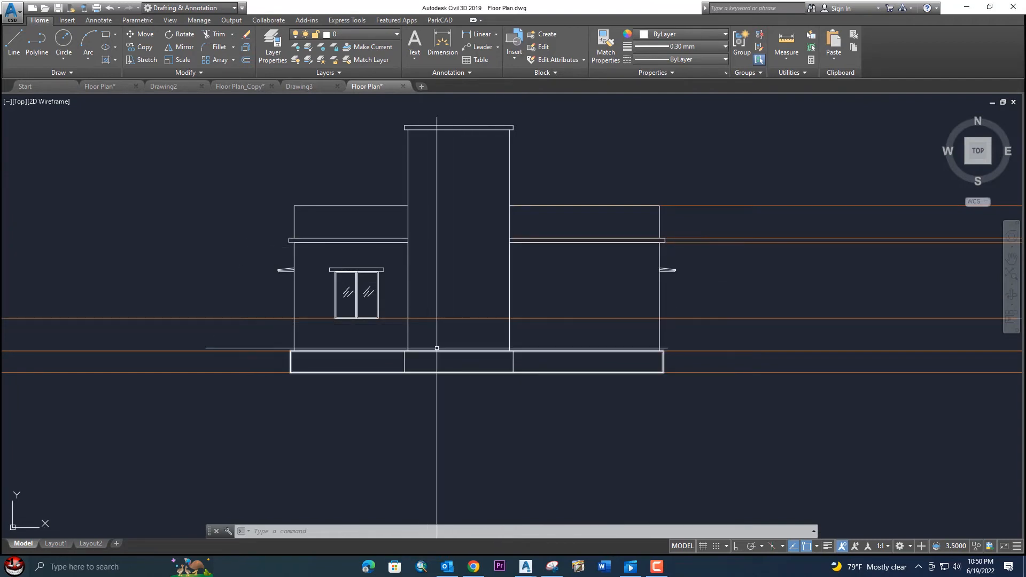
# Step: Examine the Section AB image for the stair window's height dimensions above the floor
pyautogui.scroll(-7, 466, 291)
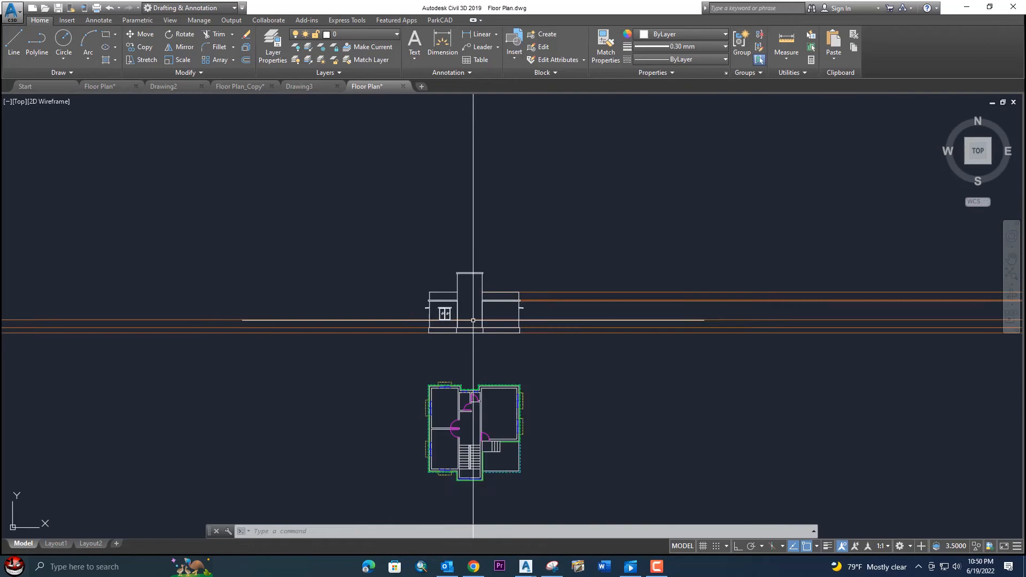
pyautogui.scroll(5, 275, 344)
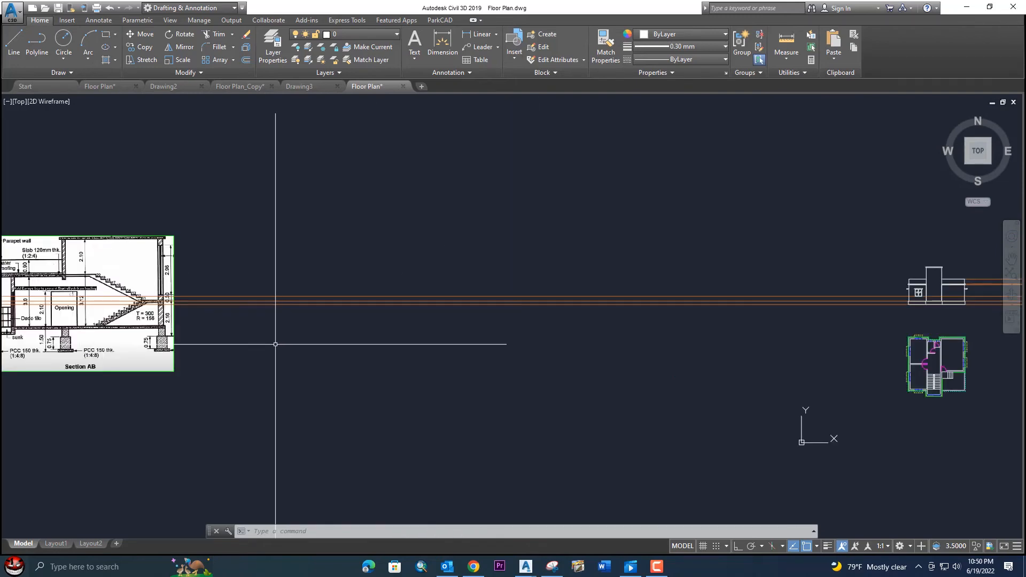
pyautogui.moveTo(513, 320); pyautogui.dragTo(401, 346, button='middle')
pyautogui.scroll(2, 408, 353)
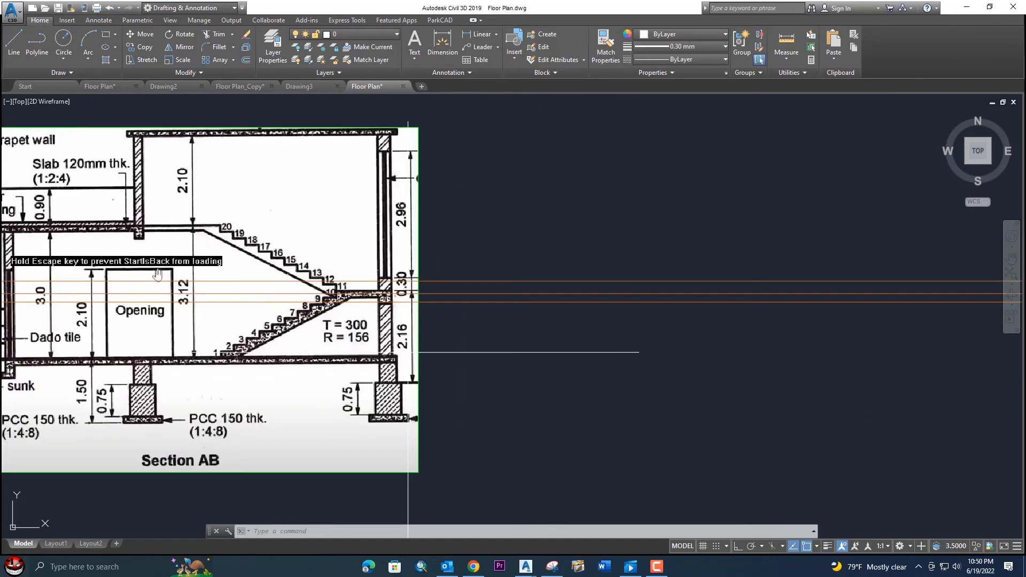
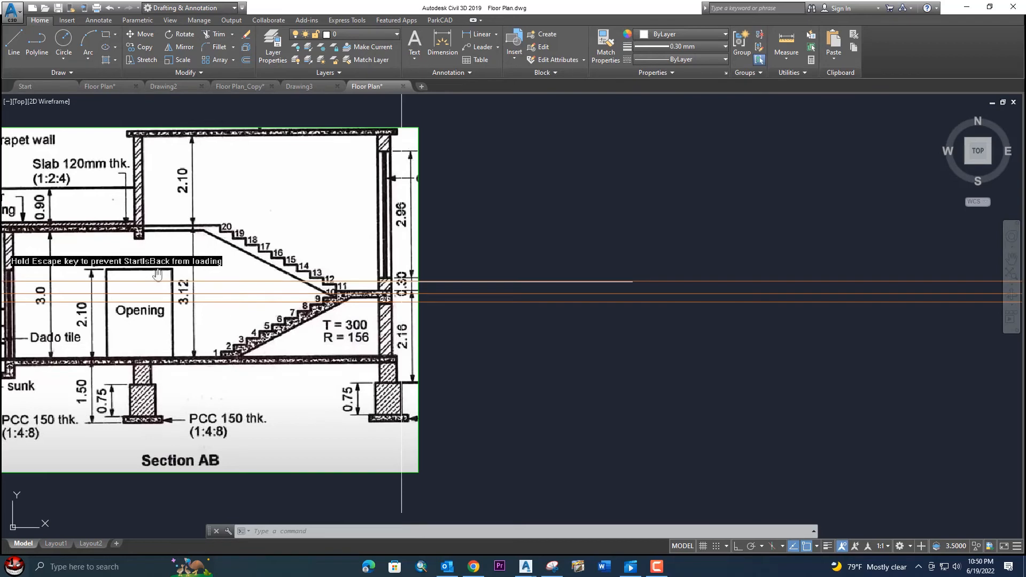
pyautogui.click(402, 281)
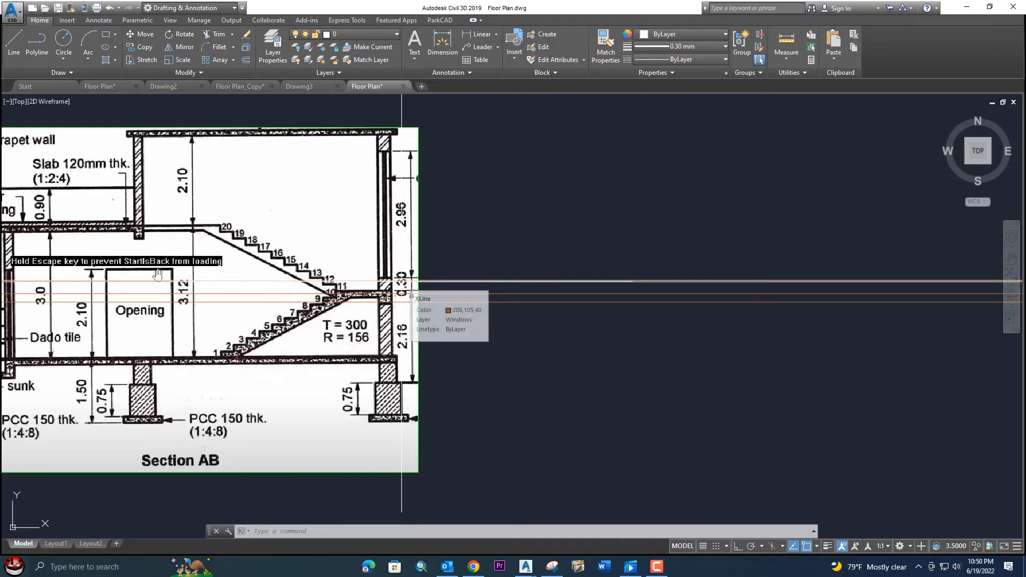
pyautogui.moveTo(402, 281); pyautogui.dragTo(385, 364, button='middle')
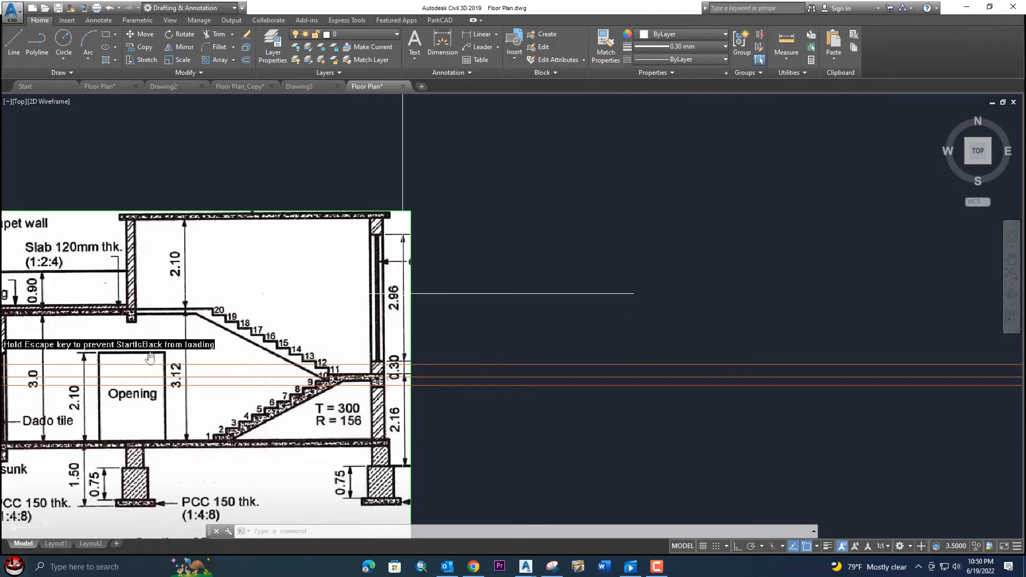
pyautogui.moveTo(360, 304); pyautogui.dragTo(431, 302, button='middle')
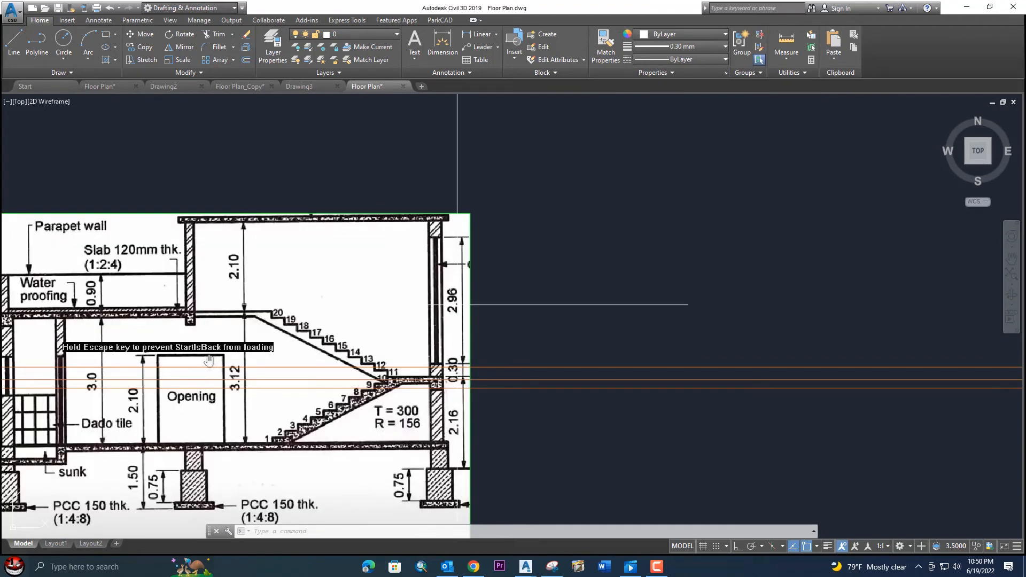
pyautogui.scroll(-2, 457, 305)
pyautogui.scroll(-3, 525, 303)
pyautogui.moveTo(550, 325); pyautogui.dragTo(316, 334, button='middle')
pyautogui.scroll(2, 439, 311)
pyautogui.scroll(8, 428, 311)
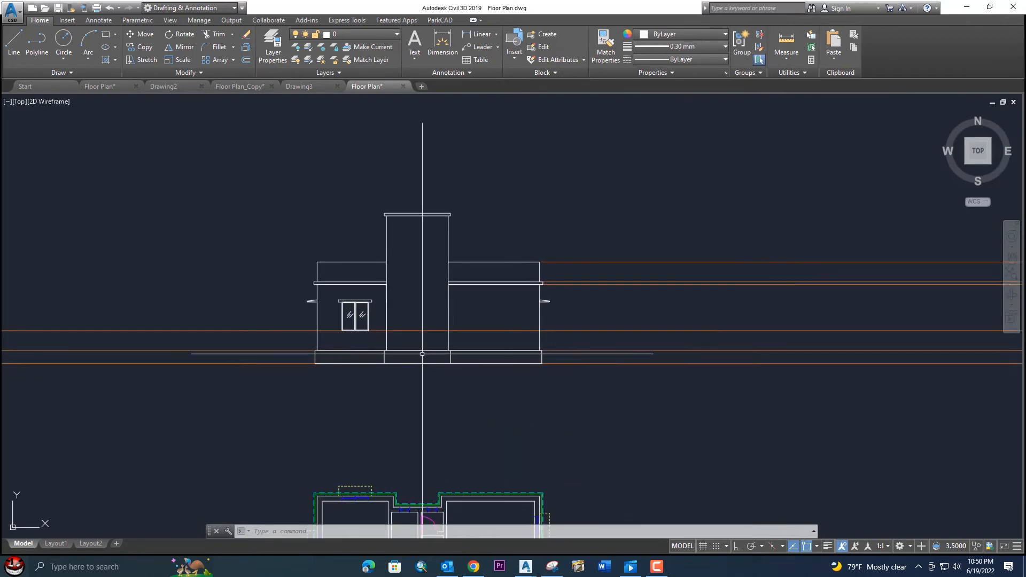
# Step: Delete the horizontal construction line at the left window's sill level
pyautogui.scroll(3, 423, 354)
pyautogui.moveTo(697, 321); pyautogui.dragTo(661, 340, button='middle')
pyautogui.click(662, 353)
pyautogui.click(647, 310)
pyautogui.press('Delete')
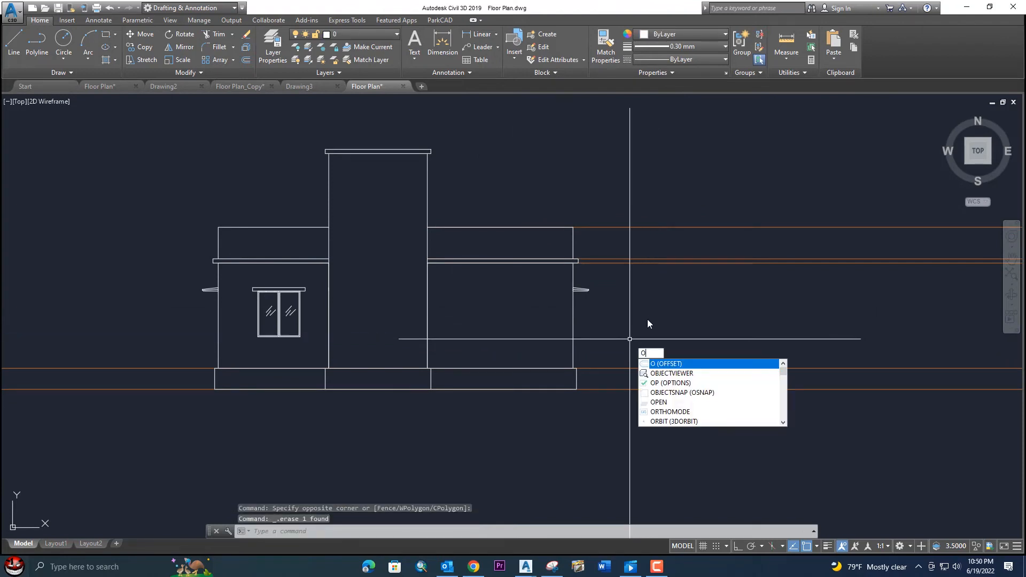
# Step: Set the current colour to orange 205,105,40 and offset the construction line at the top of the plinth upward by 2.16
pyautogui.press('Escape')
pyautogui.click(686, 34)
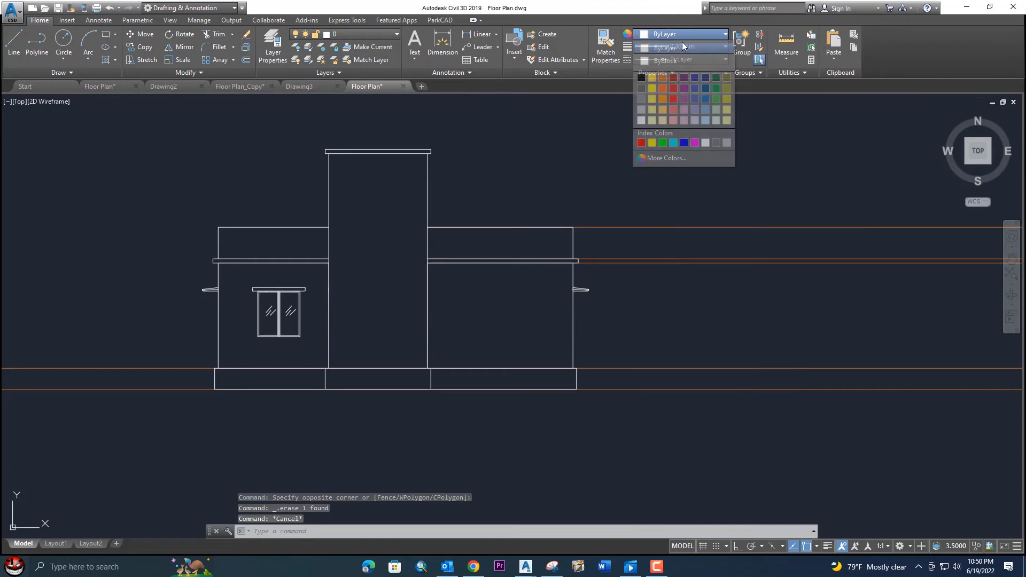
pyautogui.click(662, 81)
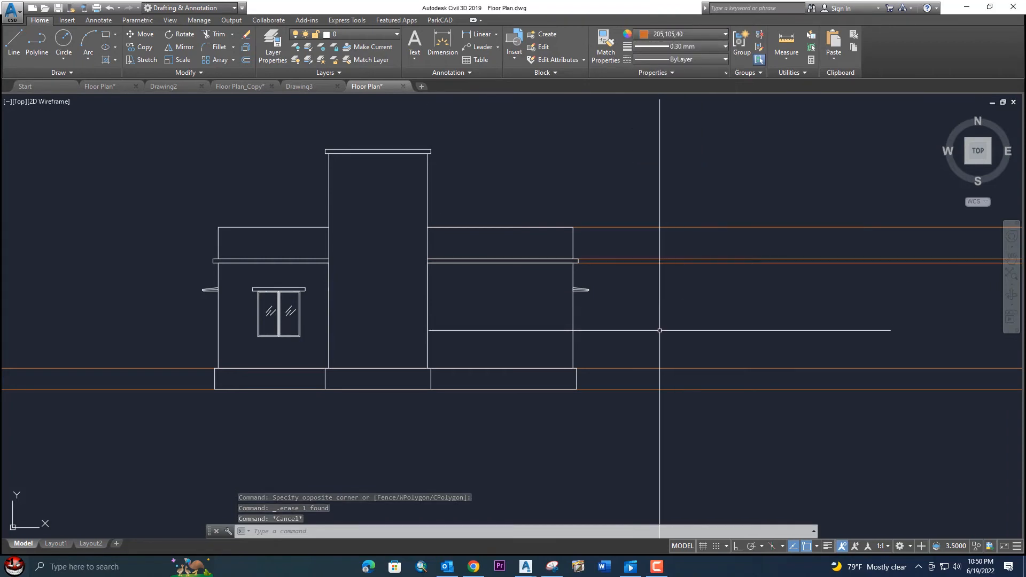
pyautogui.write('o')
pyautogui.press('Return')
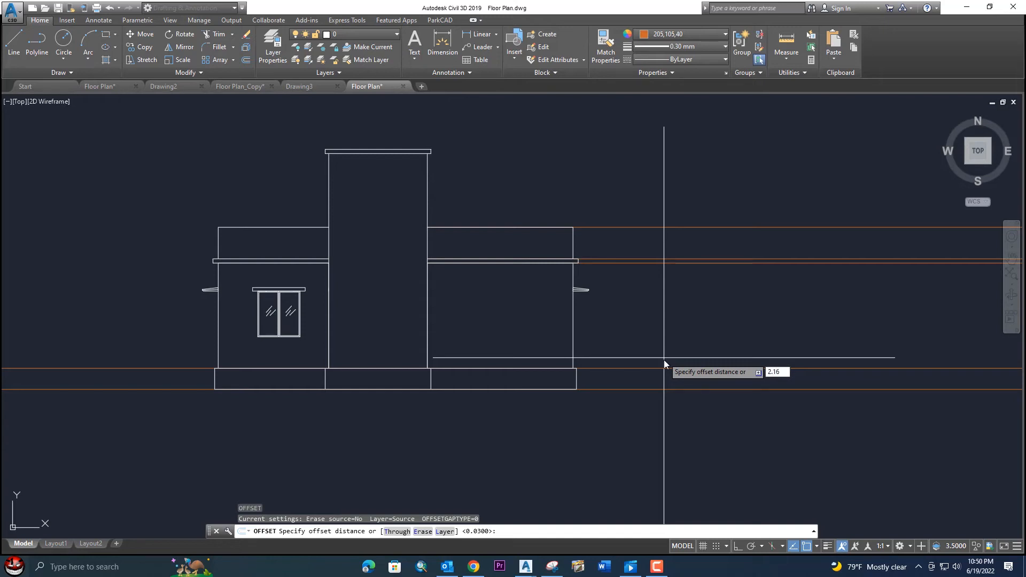
pyautogui.write('2.16')
pyautogui.press('Return')
pyautogui.click(658, 367)
pyautogui.click(655, 345)
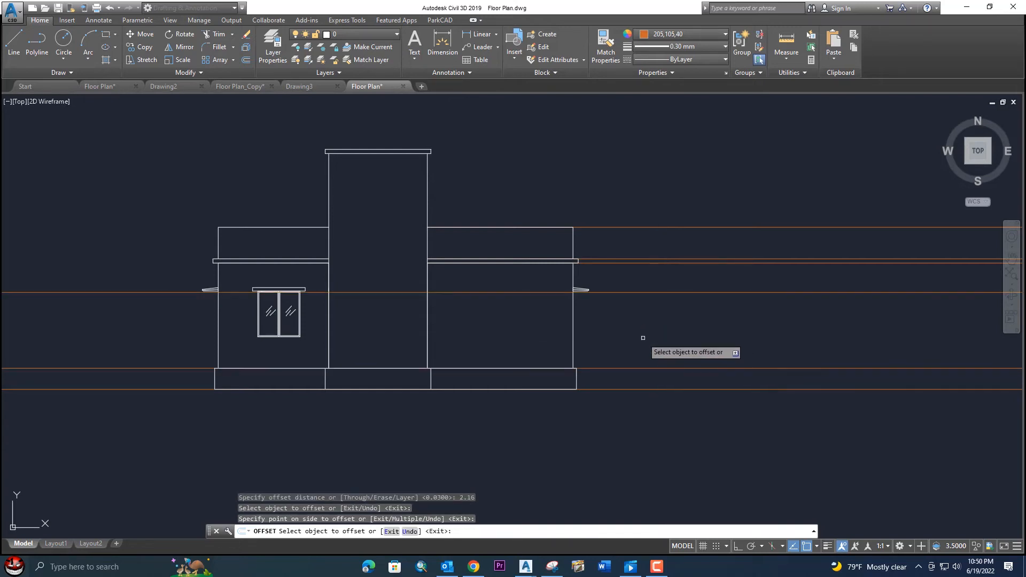
# Step: Offset the new construction line upward by 0.3 and offset that line upward by 2.96 for the stair window's bottom and top
pyautogui.click(416, 293)
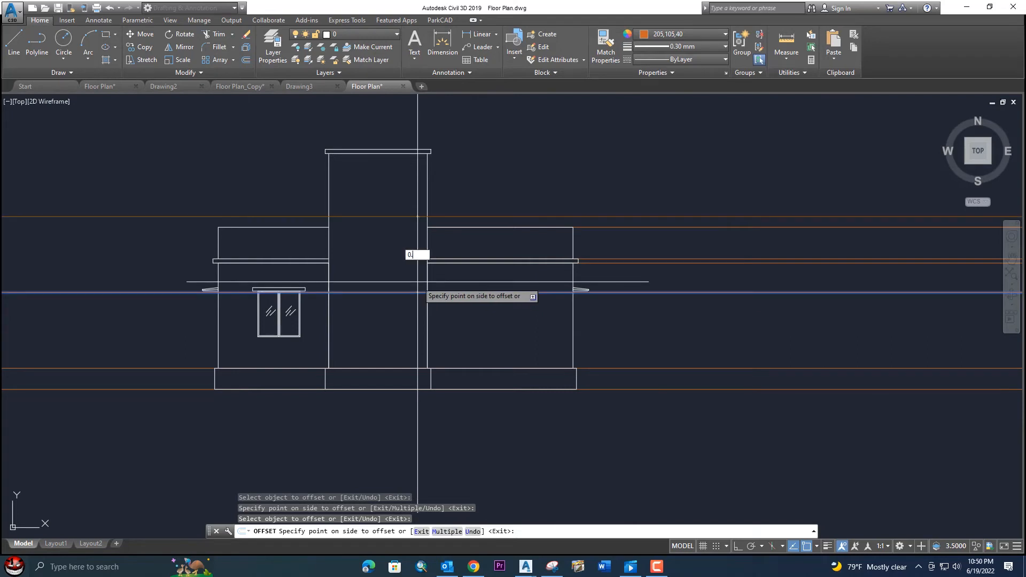
pyautogui.press('Return')
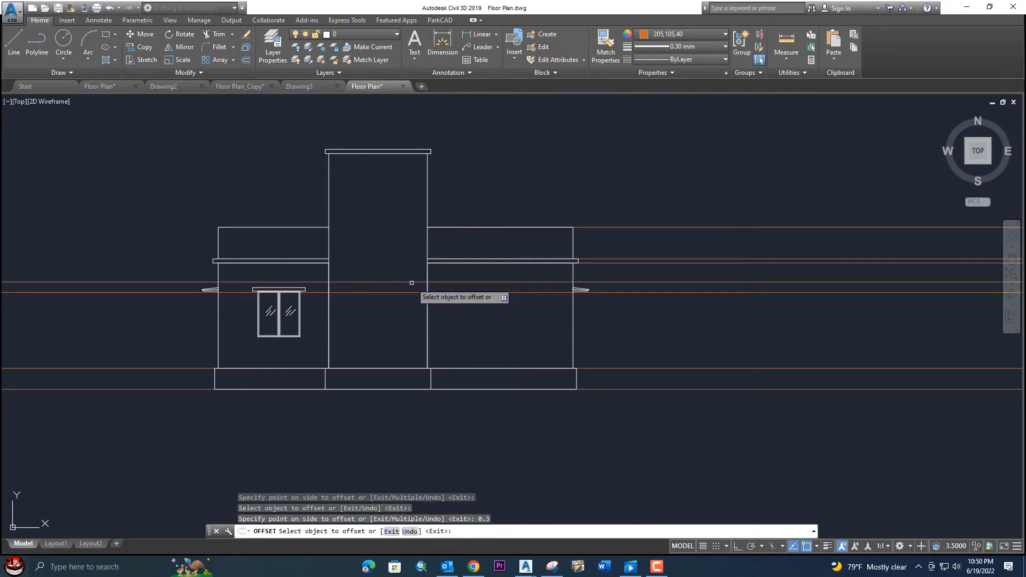
pyautogui.click(412, 283)
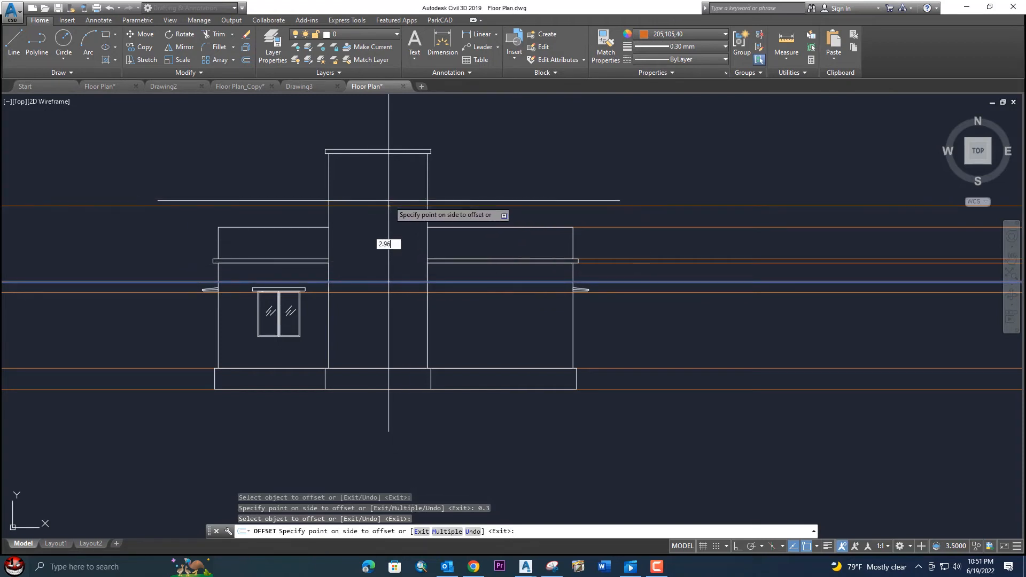
pyautogui.write('2.96')
pyautogui.press('Return')
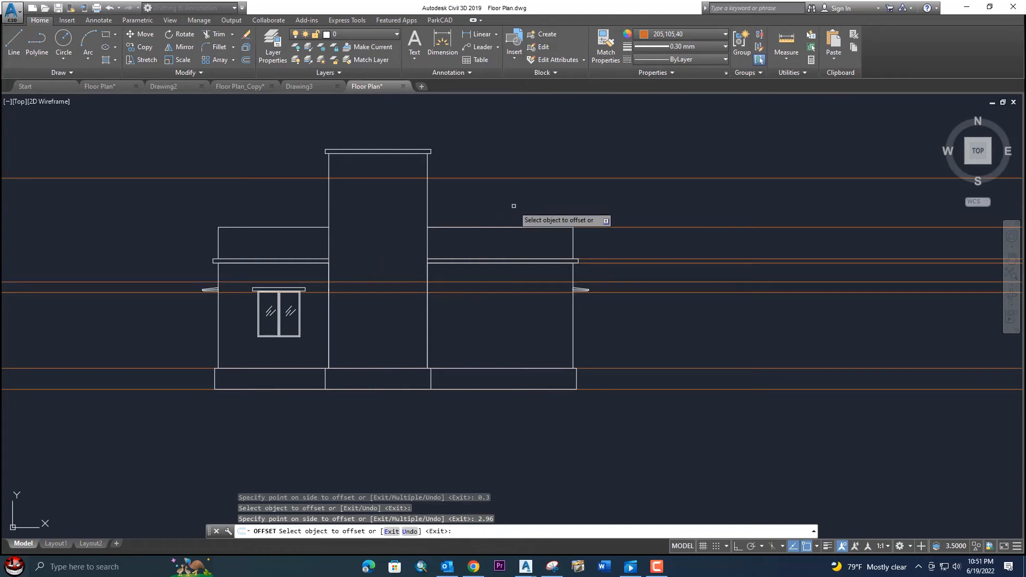
pyautogui.scroll(-2, 390, 259)
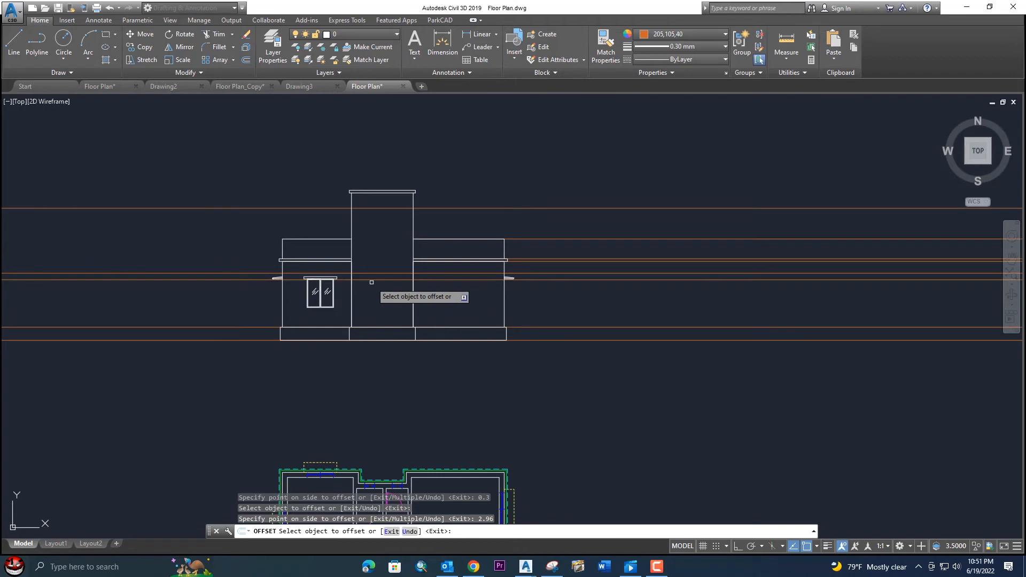
pyautogui.scroll(-2, 373, 281)
pyautogui.scroll(4, 372, 281)
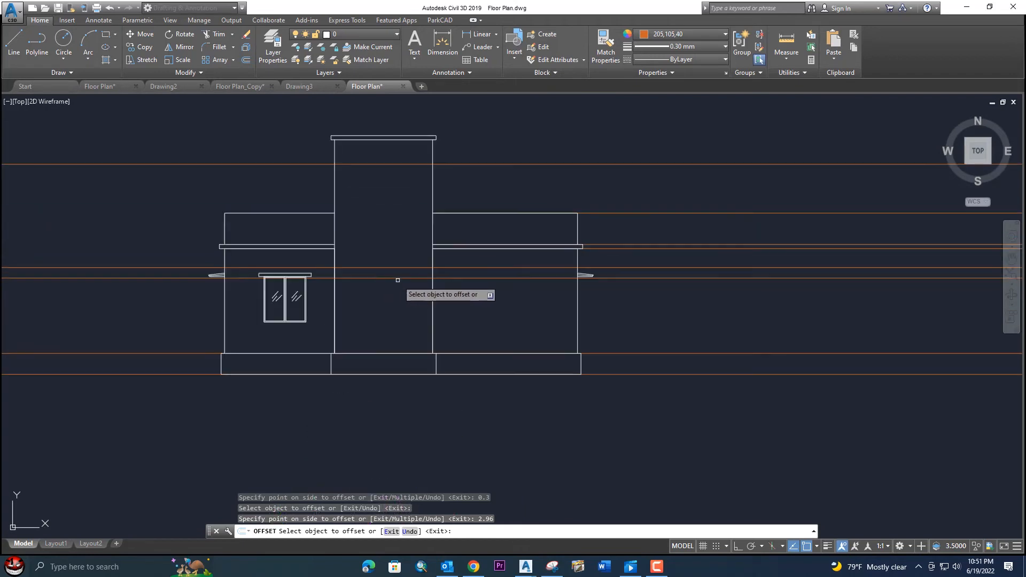
pyautogui.press('Escape')
# Step: Check the tall stair window in the reference elevation of Floor Plan_Copy and return to the Floor Plan drawing
pyautogui.click(402, 278)
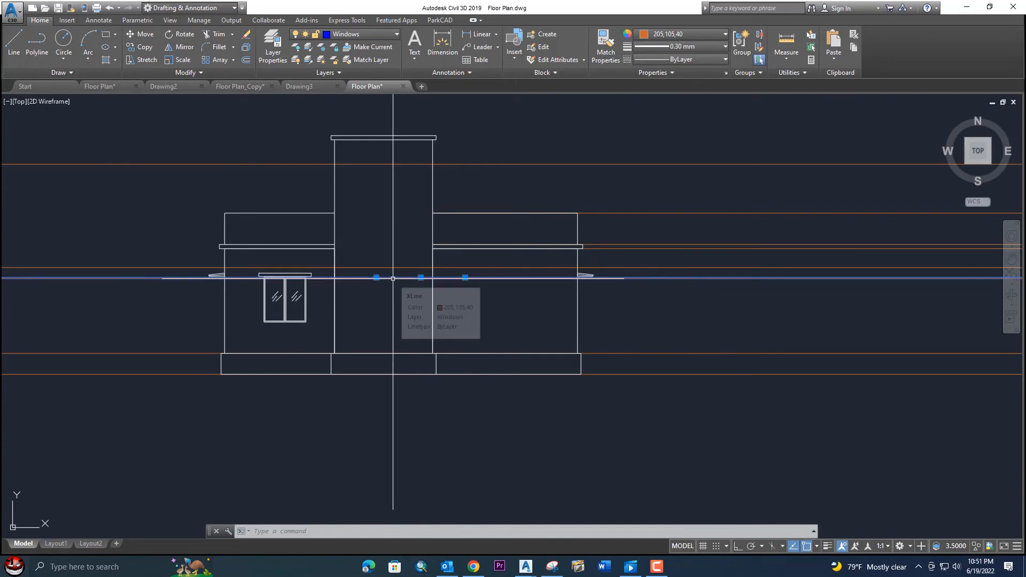
pyautogui.scroll(-2, 393, 278)
pyautogui.scroll(2, 404, 240)
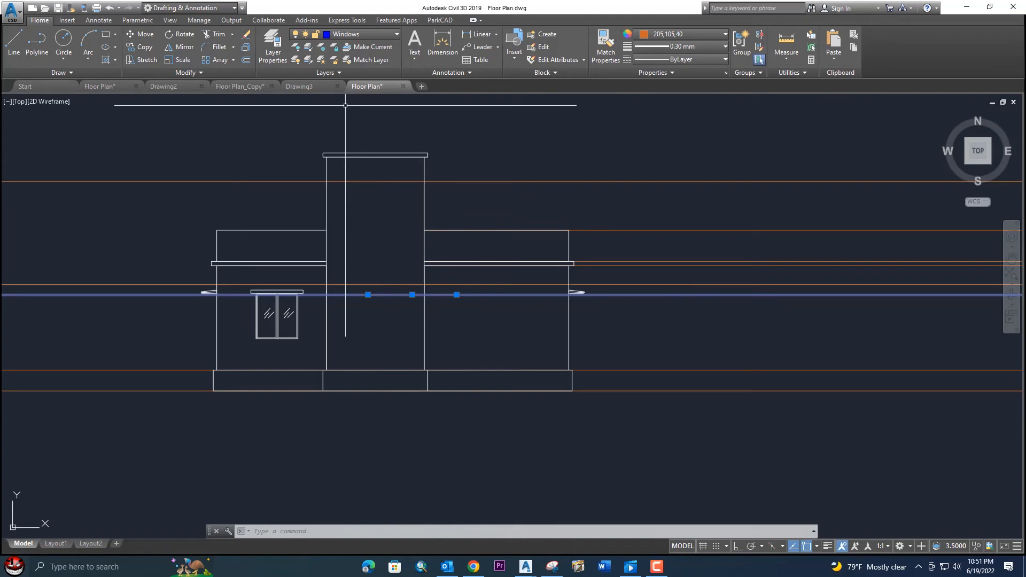
pyautogui.scroll(-4, 381, 207)
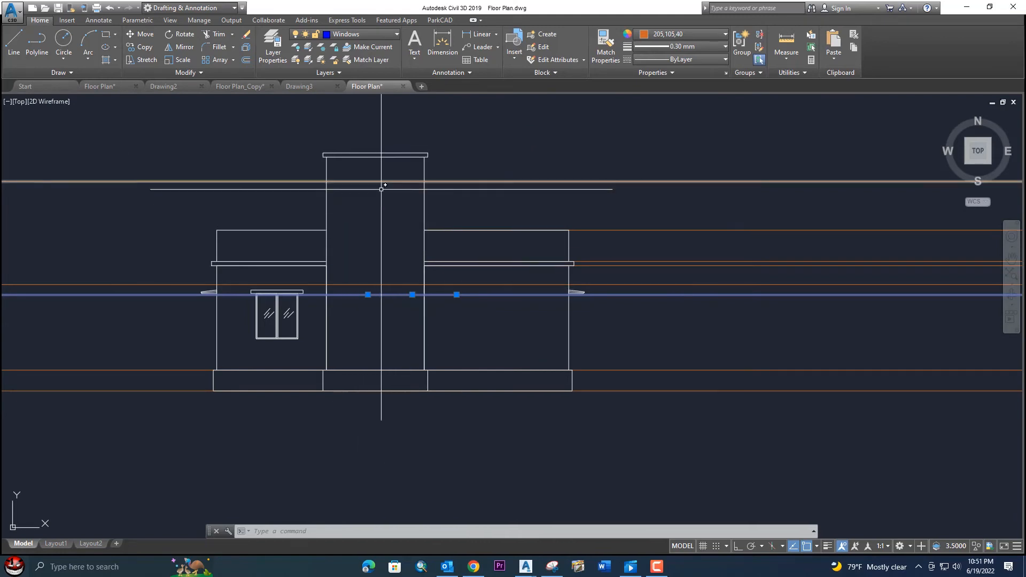
pyautogui.click(243, 87)
pyautogui.scroll(-8, 313, 224)
pyautogui.scroll(10, 417, 156)
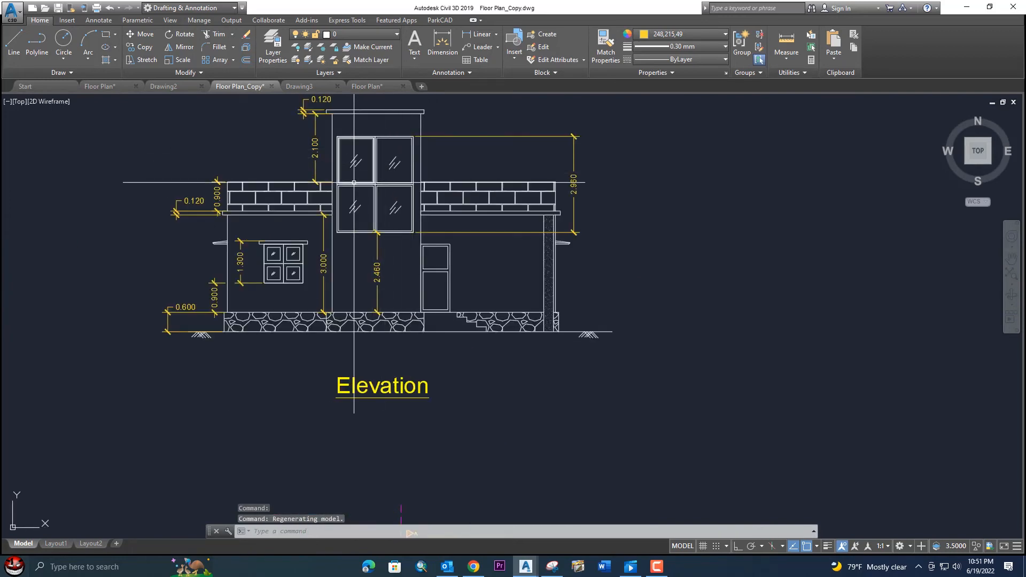
pyautogui.click(367, 87)
pyautogui.scroll(-6, 378, 161)
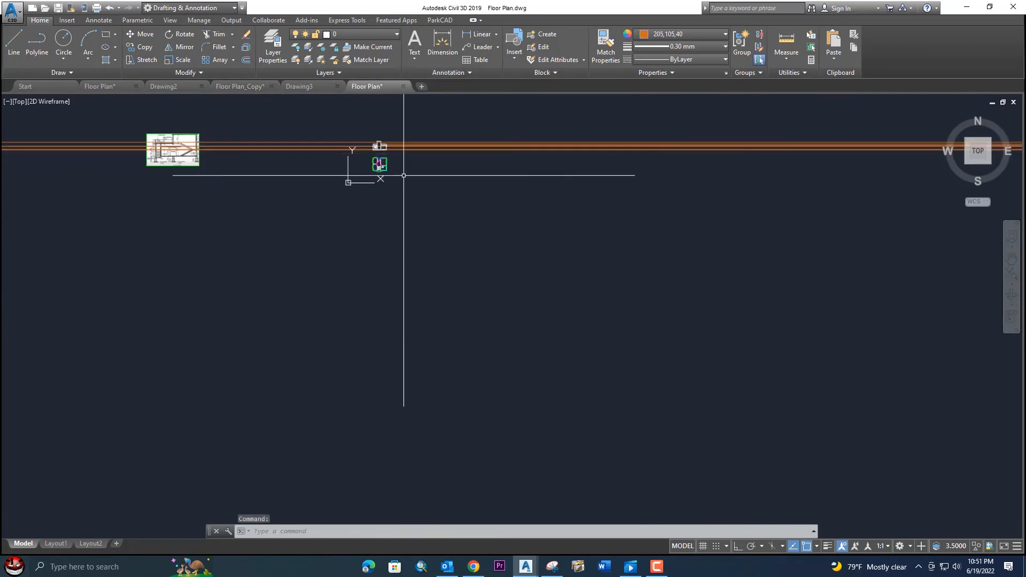
# Step: Draw vertical construction lines through the outer ends of the stair window in the floor plan
pyautogui.scroll(10, 368, 177)
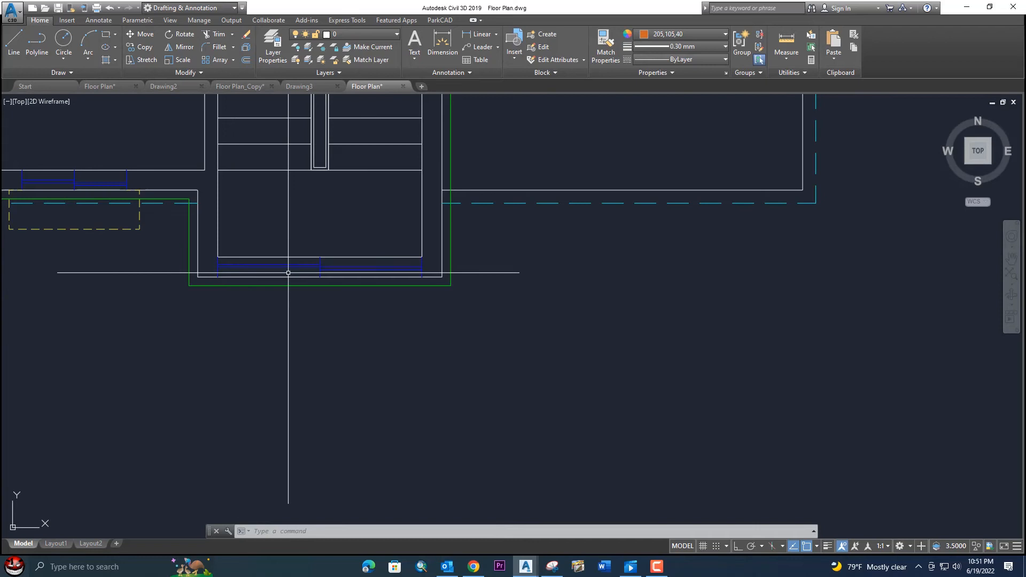
pyautogui.write('l')
pyautogui.press('Return')
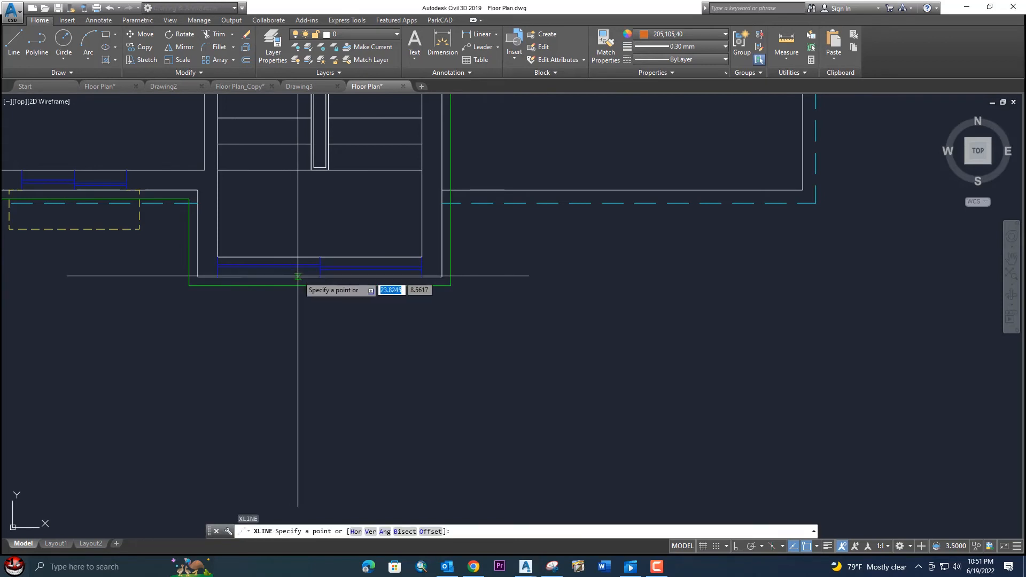
pyautogui.write('v')
pyautogui.press('Return')
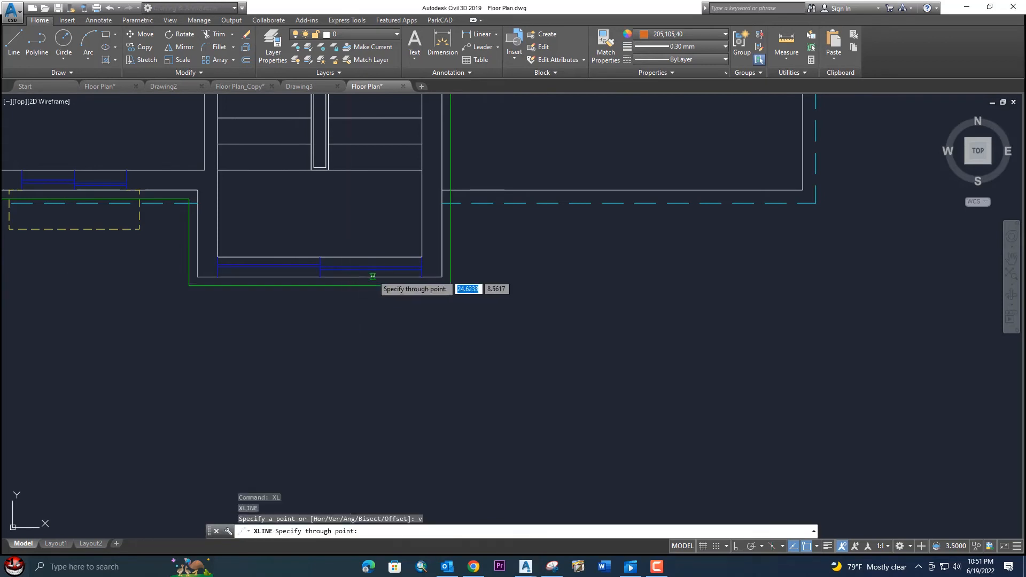
pyautogui.click(422, 277)
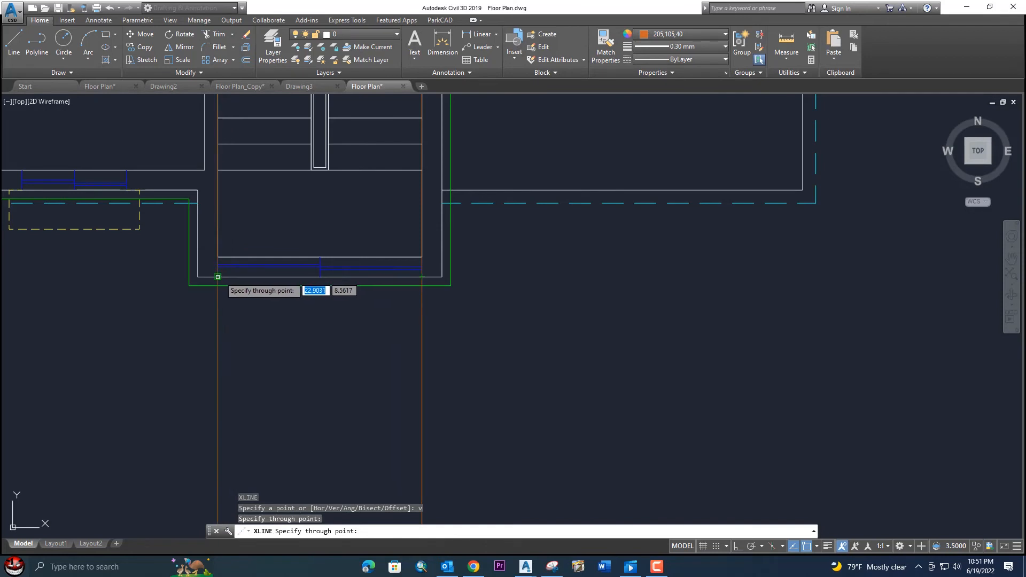
# Step: Place the second vertical construction line through the left end of the stairwell window in the plan, extending up to the elevation
pyautogui.click(218, 277)
pyautogui.scroll(-6, 308, 256)
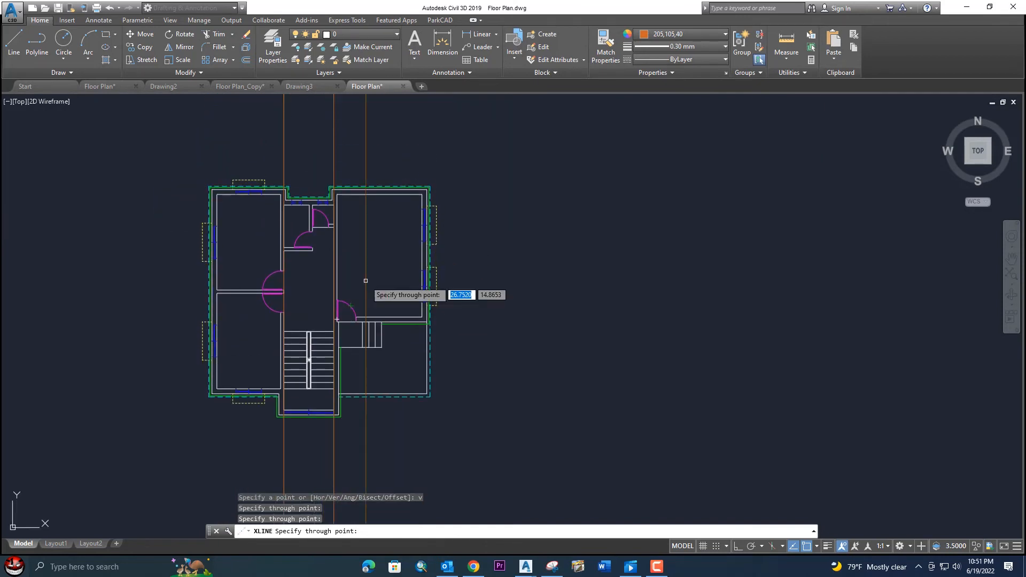
pyautogui.scroll(-4, 378, 230)
pyautogui.moveTo(363, 149)
pyautogui.mouseDown(button='middle')
pyautogui.moveTo(366, 274)
pyautogui.moveTo(478, 301)
pyautogui.mouseUp(button='middle')
pyautogui.scroll(6, 350, 257)
pyautogui.press('Escape')
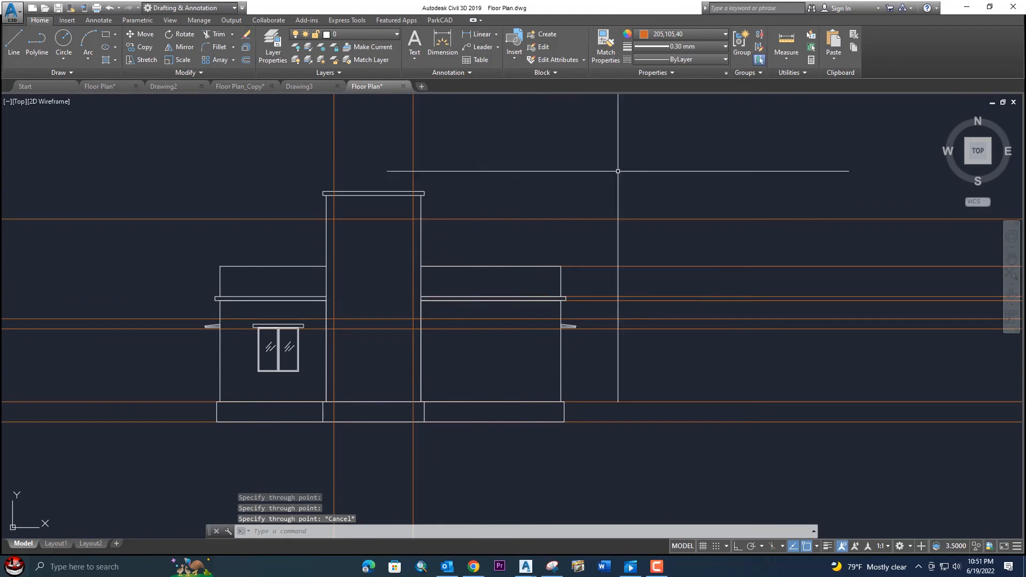
# Step: Set the current colour to ByLayer and draw the tower window's outline as a rectangle between the construction line intersections
pyautogui.click(690, 34)
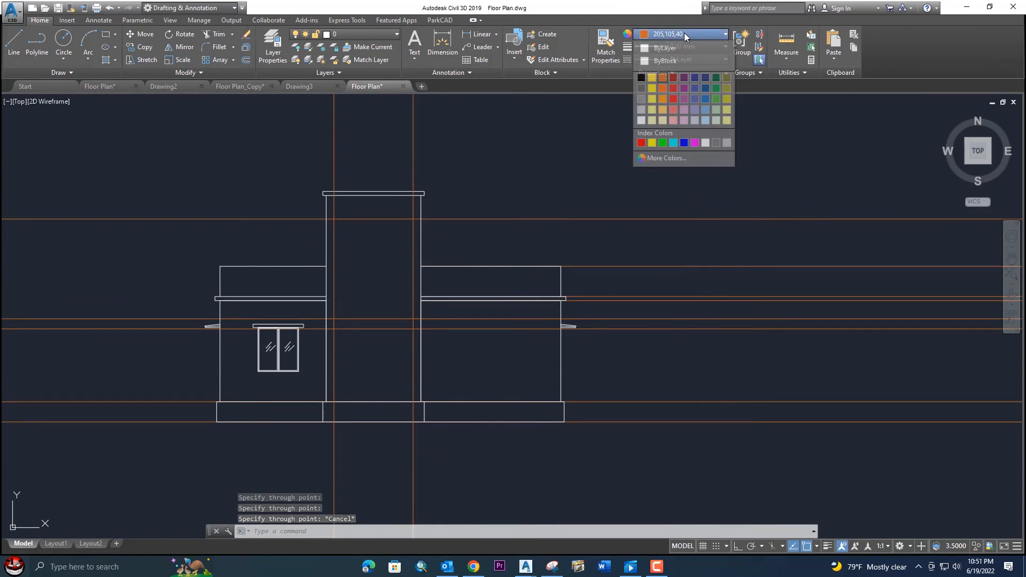
pyautogui.click(656, 49)
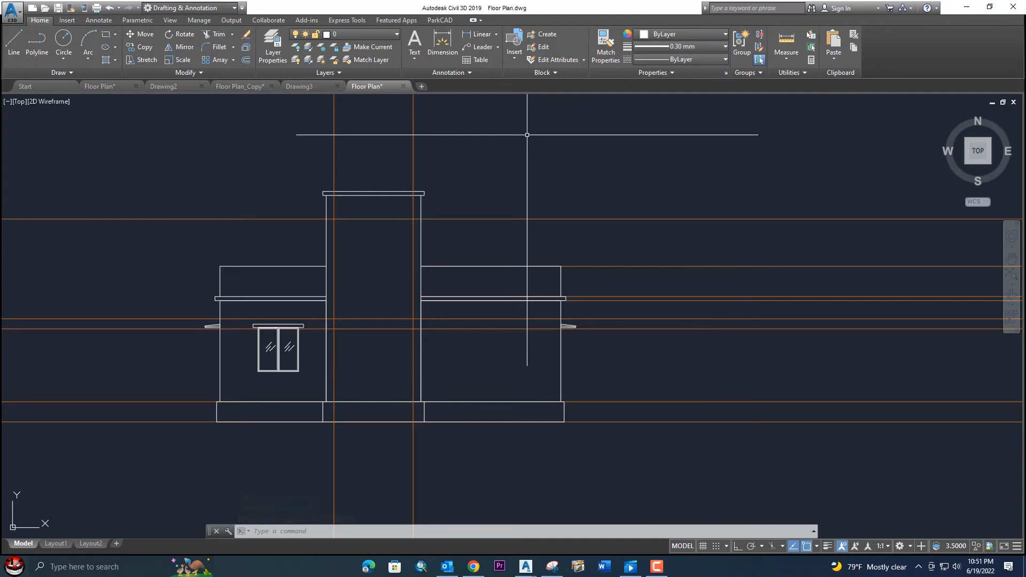
pyautogui.write('re')
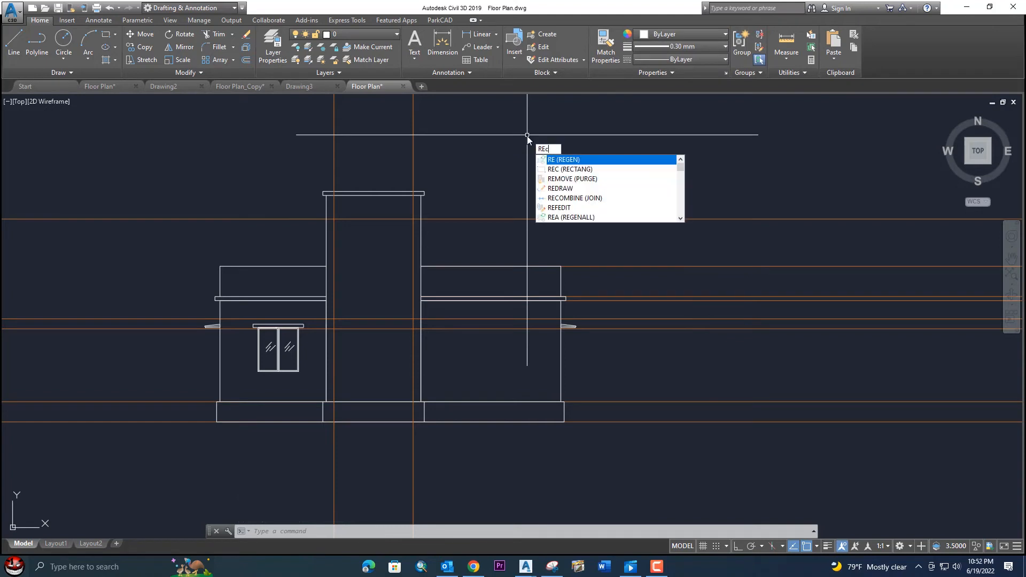
pyautogui.write('c')
pyautogui.press('Return')
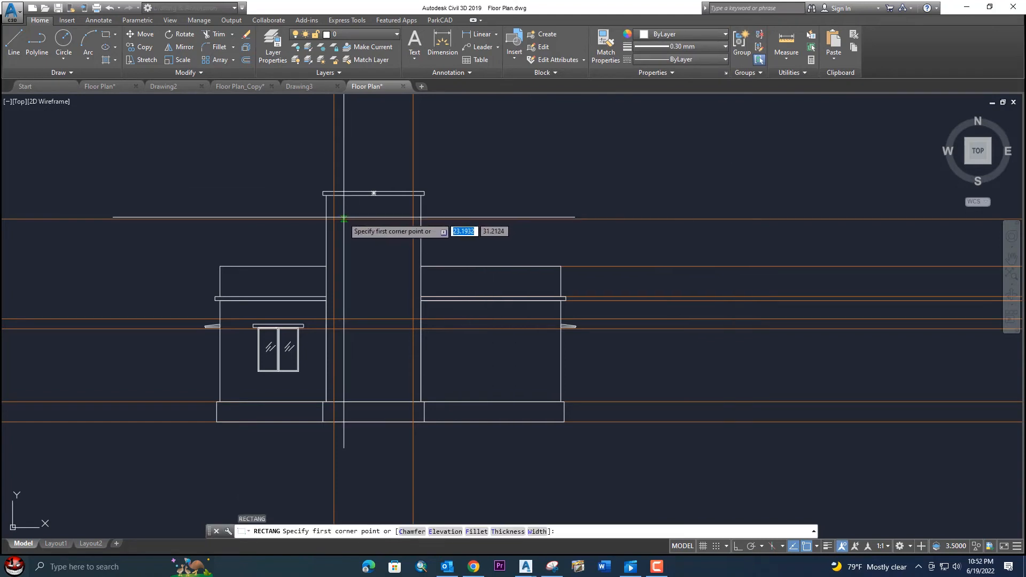
pyautogui.click(334, 219)
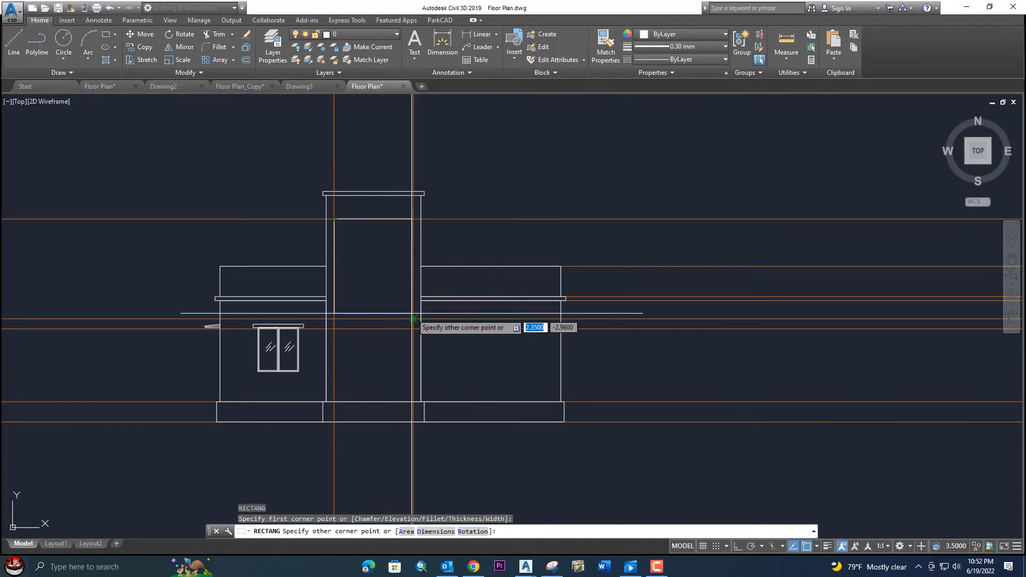
pyautogui.click(413, 319)
pyautogui.press('Escape')
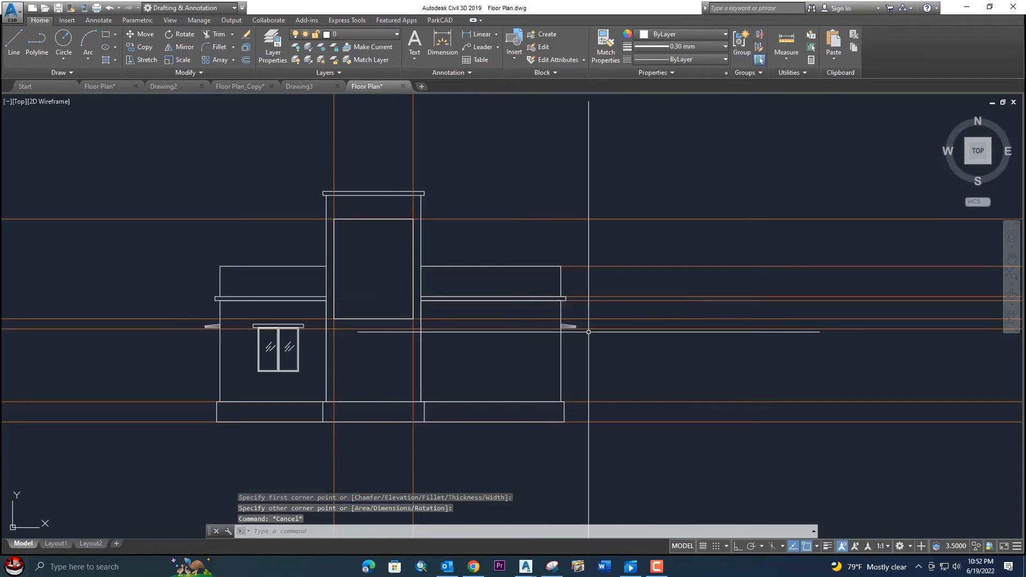
# Step: Erase the six horizontal construction lines above the plinth that cross the elevation
pyautogui.click(691, 365)
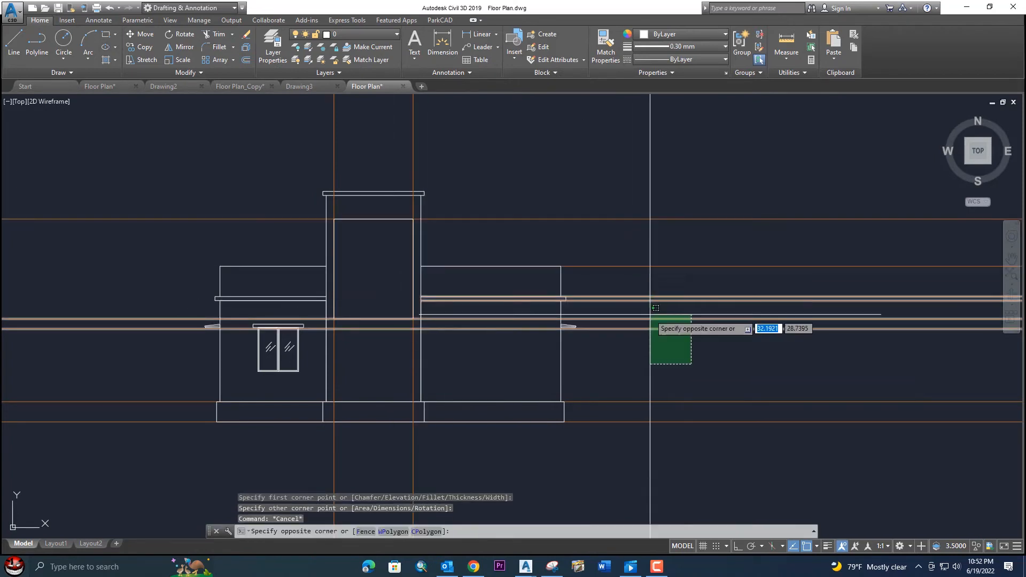
pyautogui.moveTo(685, 368); pyautogui.dragTo(584, 360, button='middle')
pyautogui.press('Escape')
pyautogui.click(652, 360)
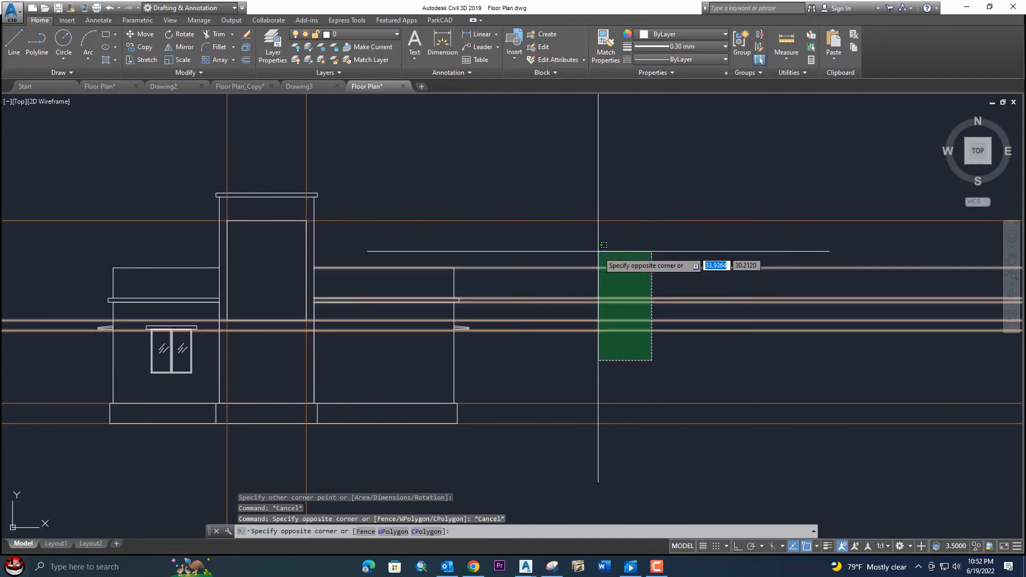
pyautogui.click(571, 215)
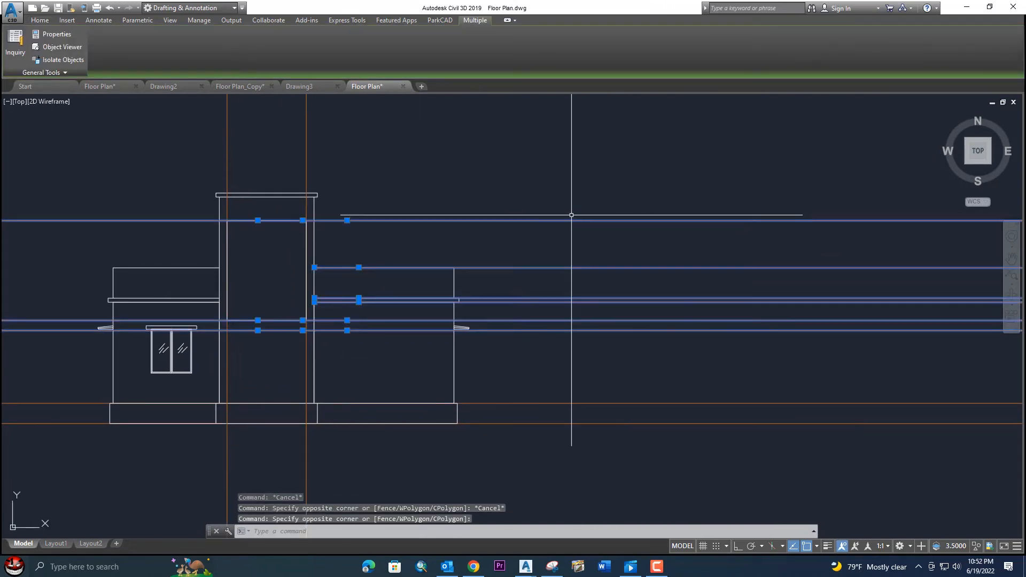
pyautogui.press('Delete')
# Step: Erase the two vertical construction lines running through the tower window
pyautogui.moveTo(426, 218); pyautogui.dragTo(508, 319, button='middle')
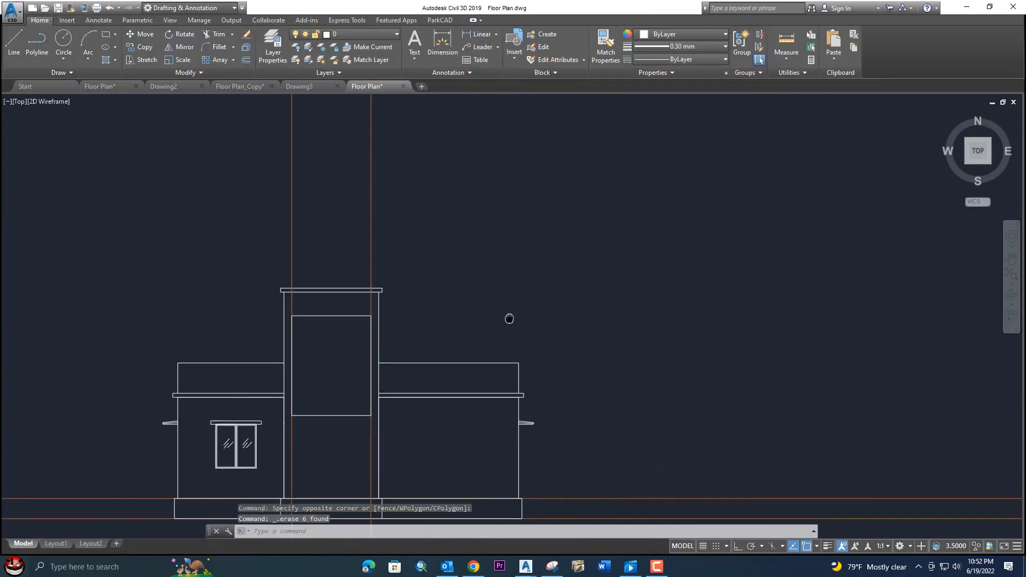
pyautogui.click(459, 217)
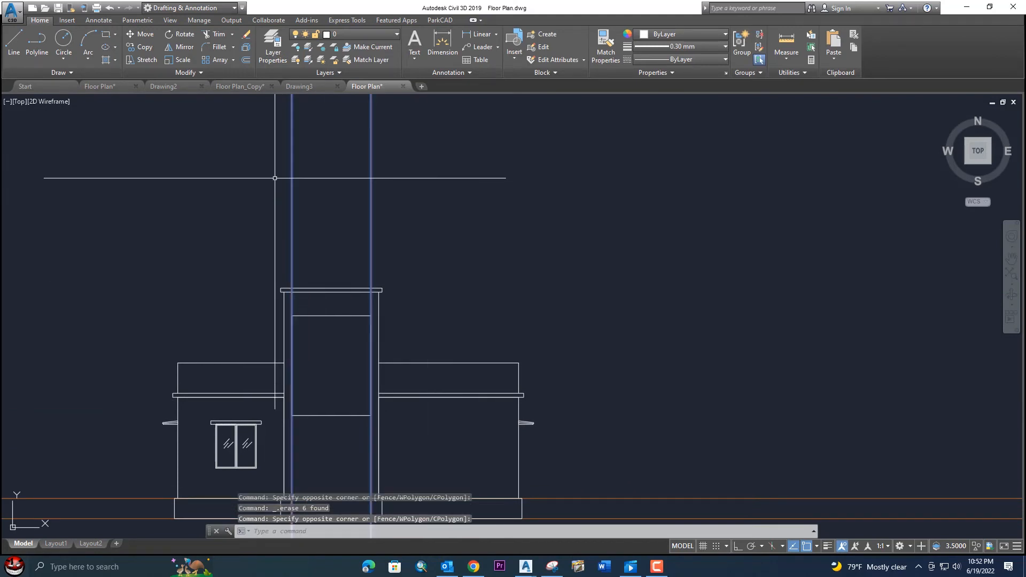
pyautogui.press('Delete')
# Step: Draw a rectangle for the upper-right pane from the tower window's top midpoint to the midpoint of its right side
pyautogui.scroll(-3, 274, 177)
pyautogui.scroll(3, 299, 218)
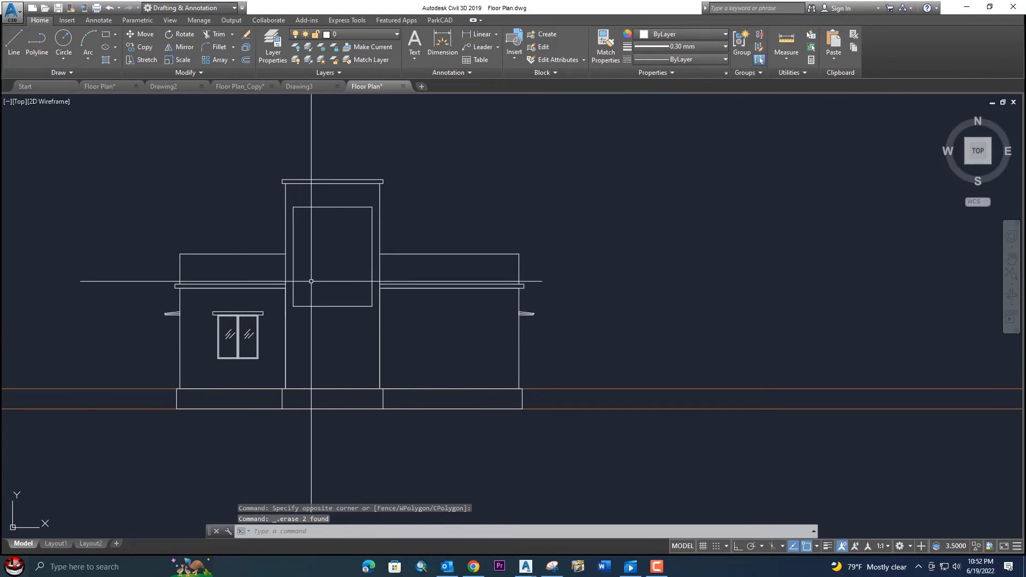
pyautogui.write('rec')
pyautogui.press('Return')
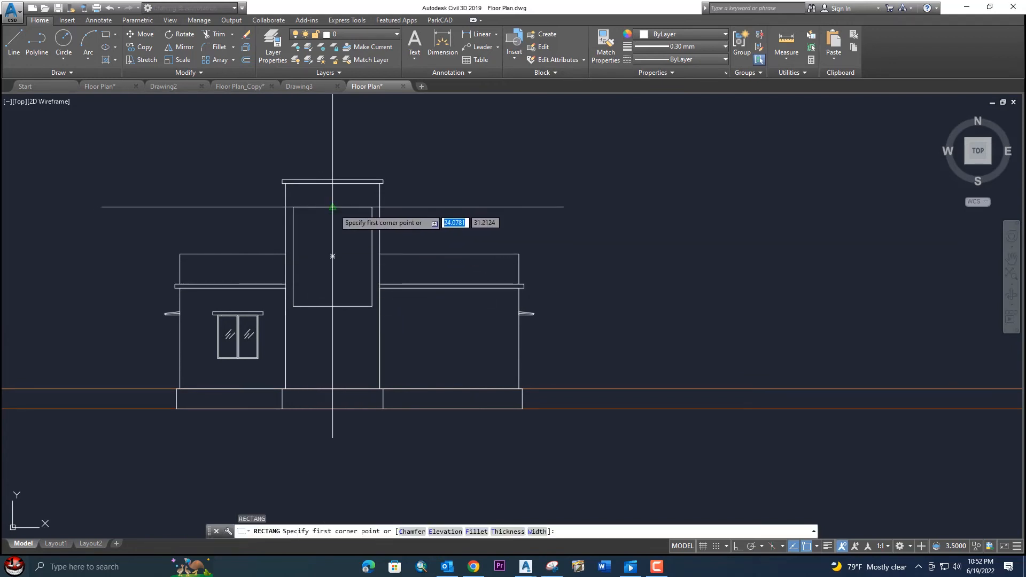
pyautogui.click(332, 207)
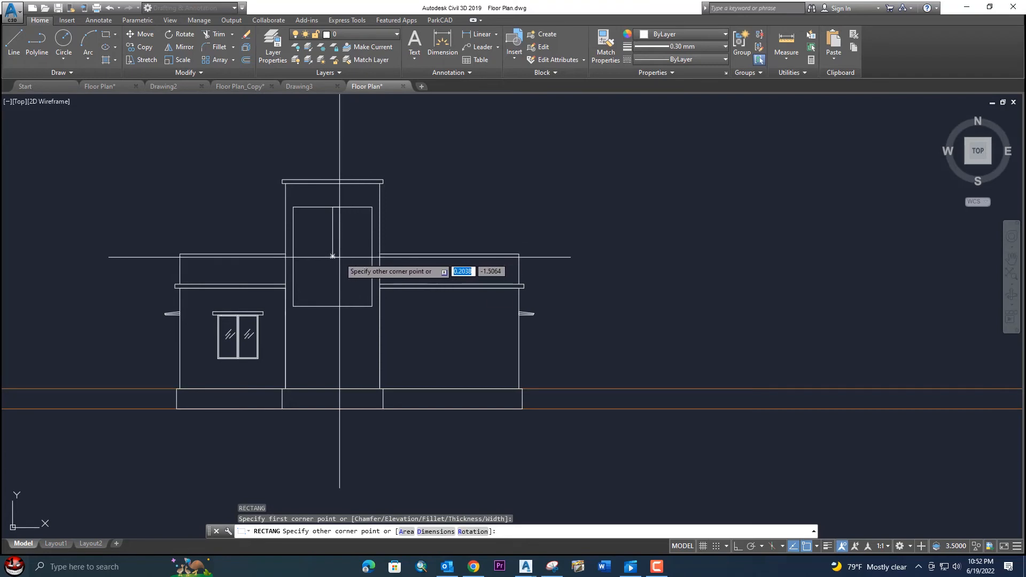
pyautogui.click(371, 257)
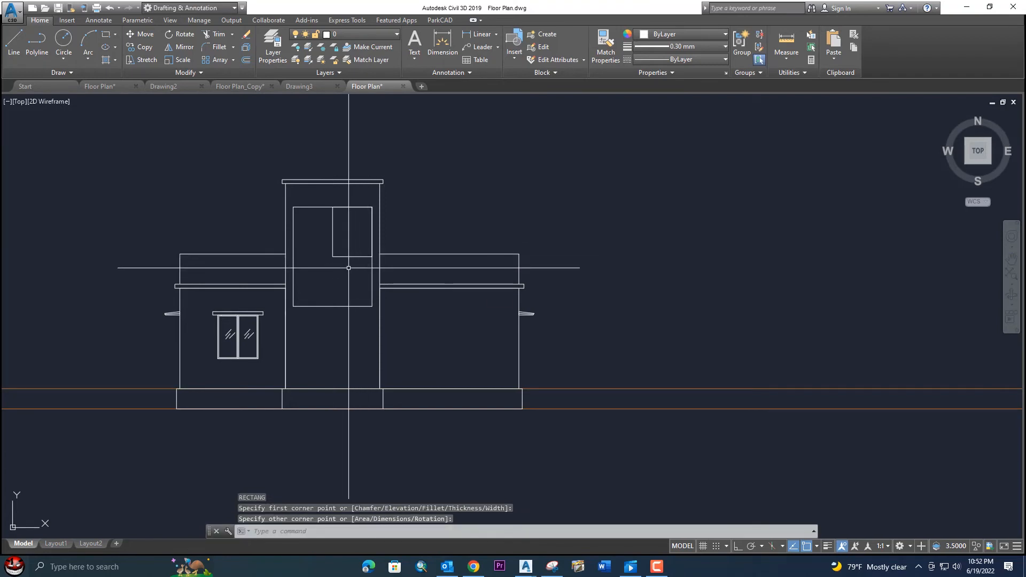
# Step: Offset the upper-right pane rectangle inward by 0.03 to form its frame
pyautogui.write('o')
pyautogui.press('Return')
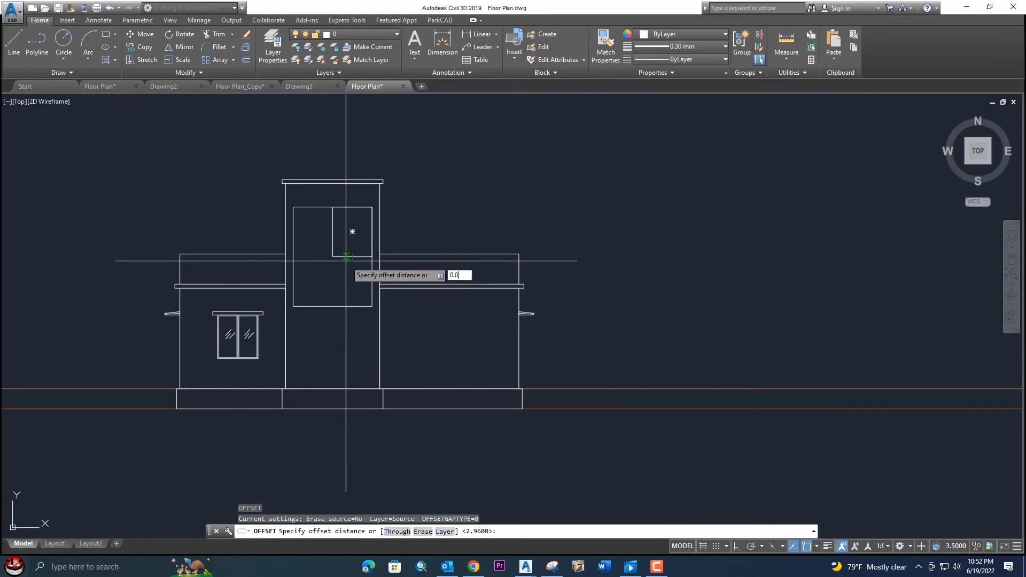
pyautogui.write('0.03')
pyautogui.press('Return')
pyautogui.click(334, 243)
pyautogui.click(342, 236)
pyautogui.scroll(4, 339, 256)
pyautogui.press('Escape')
# Step: Copy the framed upper-right pane into the other three quarters of the tower window
pyautogui.click(355, 229)
pyautogui.click(314, 227)
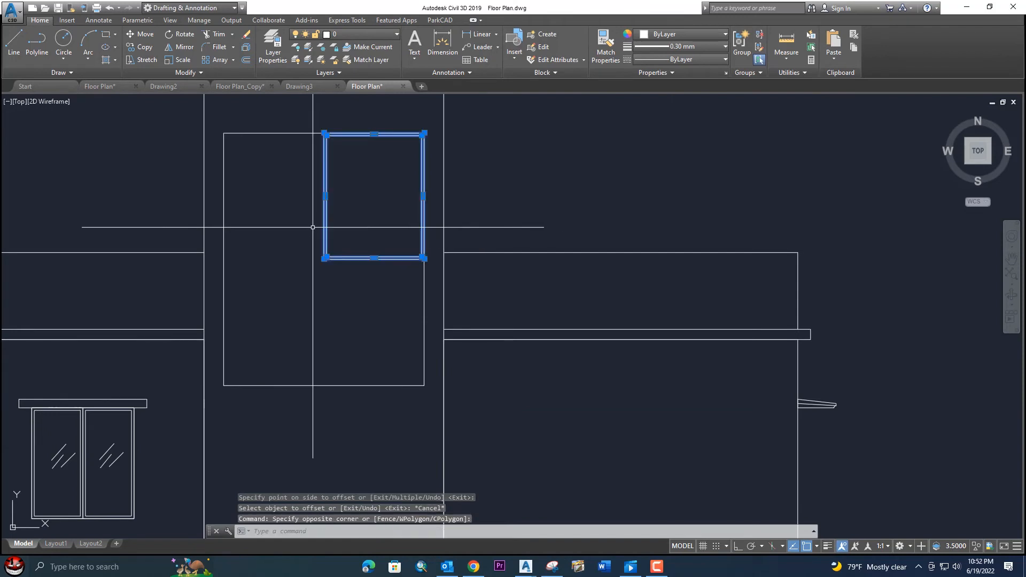
pyautogui.write('co')
pyautogui.press('Return')
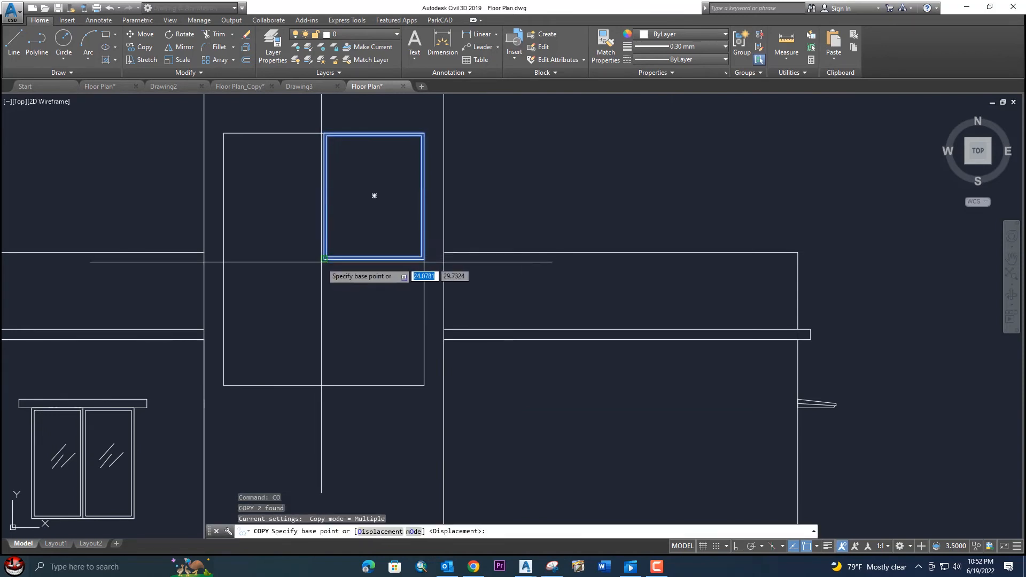
pyautogui.click(374, 196)
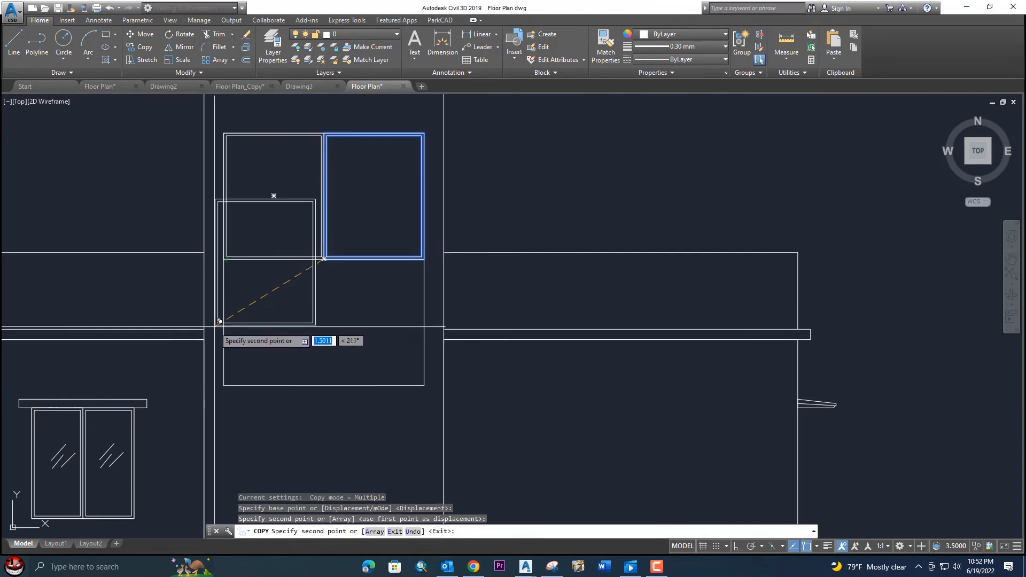
pyautogui.click(225, 382)
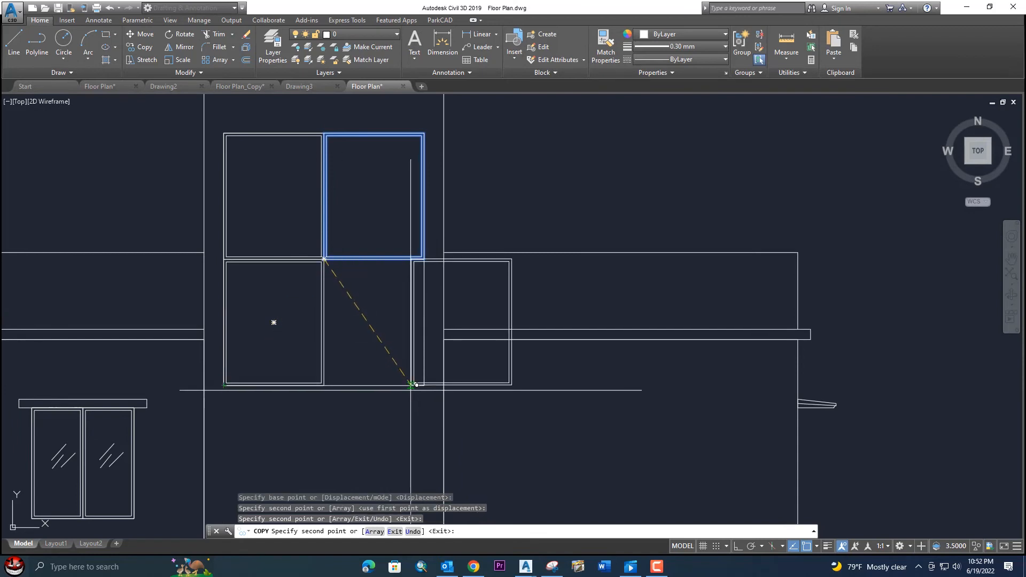
pyautogui.click(324, 383)
pyautogui.press('Escape')
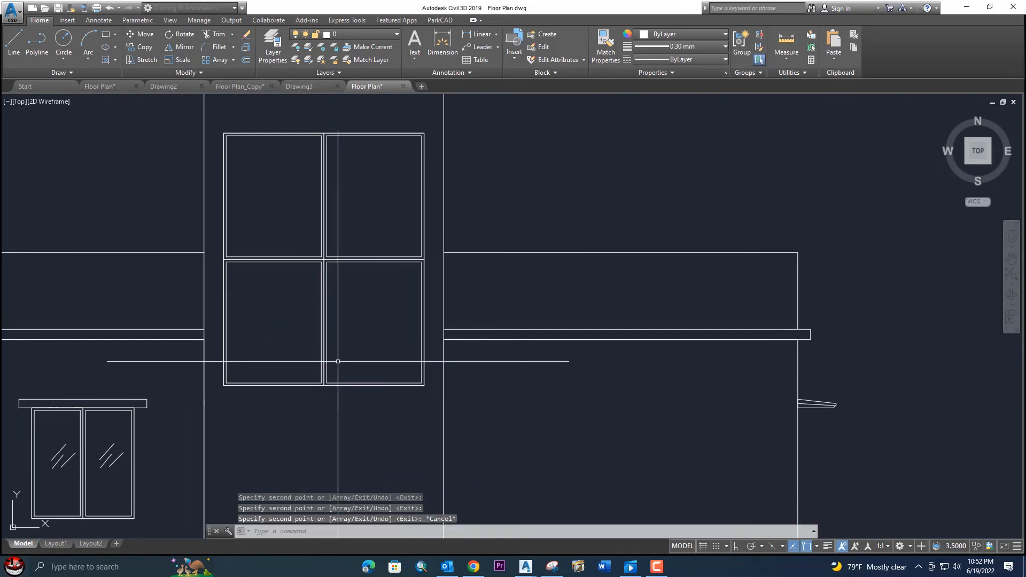
# Step: Copy the diagonal glass marks from the small window's left pane into all four panes of the tower window
pyautogui.scroll(-5, 375, 348)
pyautogui.scroll(4, 299, 348)
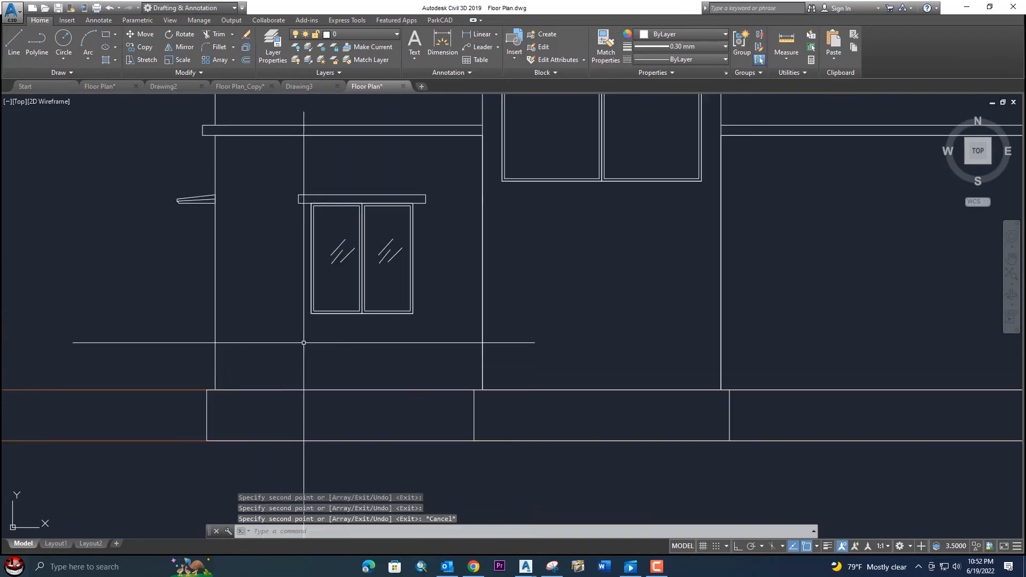
pyautogui.click(343, 251)
pyautogui.write('co')
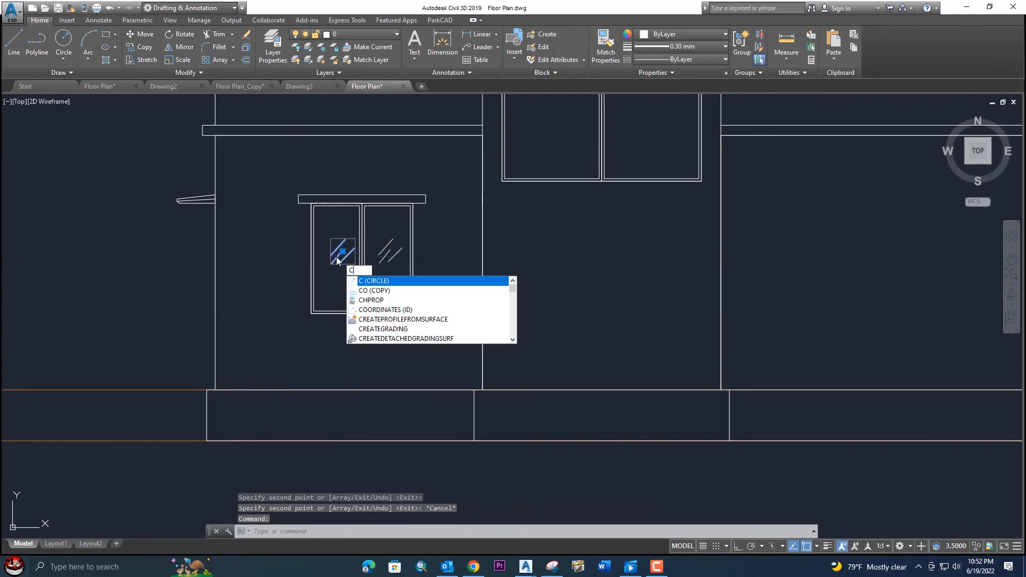
pyautogui.press('Return')
pyautogui.click(340, 256)
pyautogui.scroll(-3, 452, 236)
pyautogui.scroll(3, 408, 312)
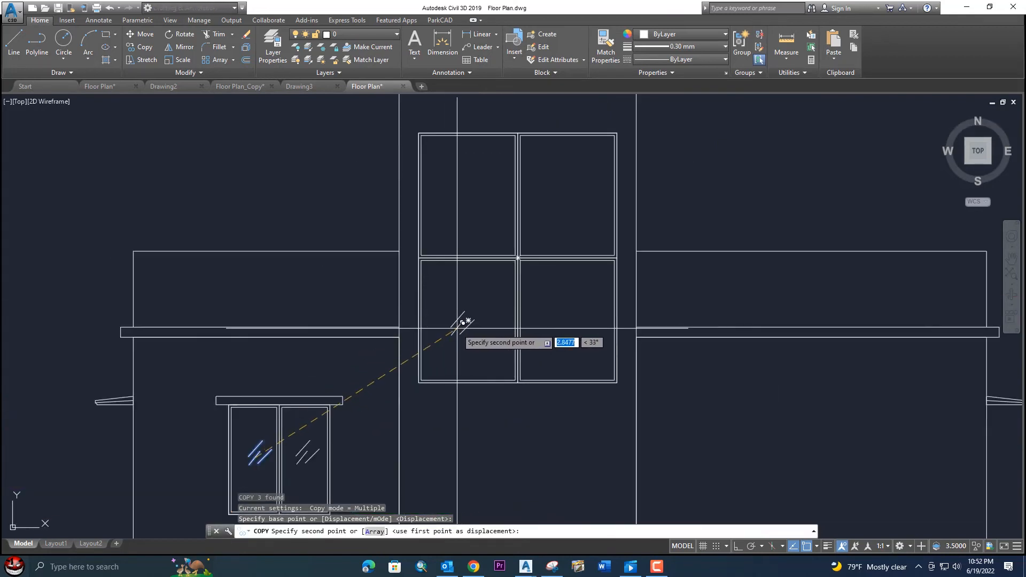
pyautogui.click(431, 317)
pyautogui.click(568, 319)
pyautogui.click(569, 195)
pyautogui.click(485, 197)
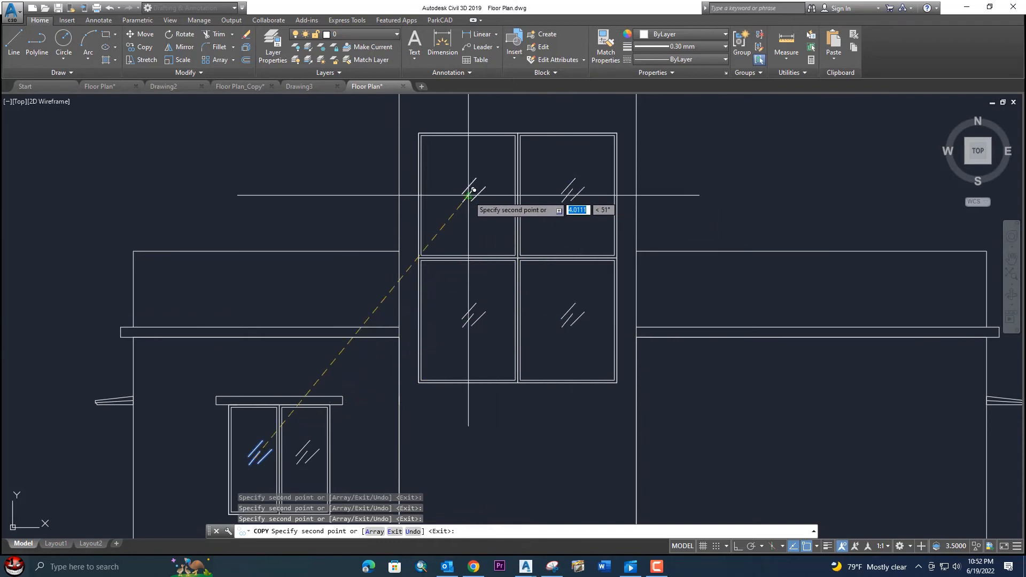
pyautogui.press('Escape')
pyautogui.scroll(-4, 439, 230)
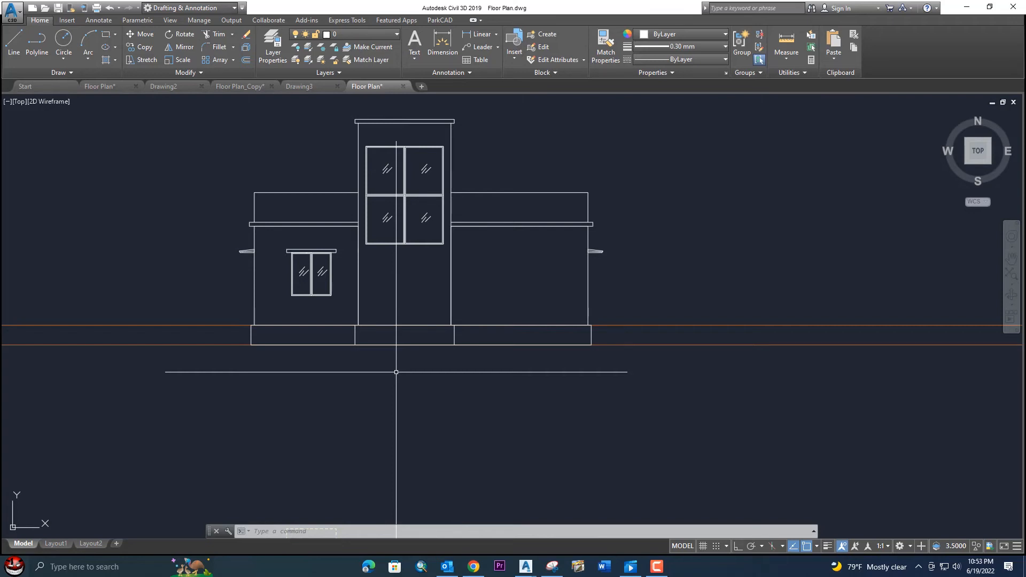
# Step: Switch to the Floor Plan_Copy drawing and dimension the door's height in the elevation, placing the dimension to the door's right
pyautogui.click(242, 89)
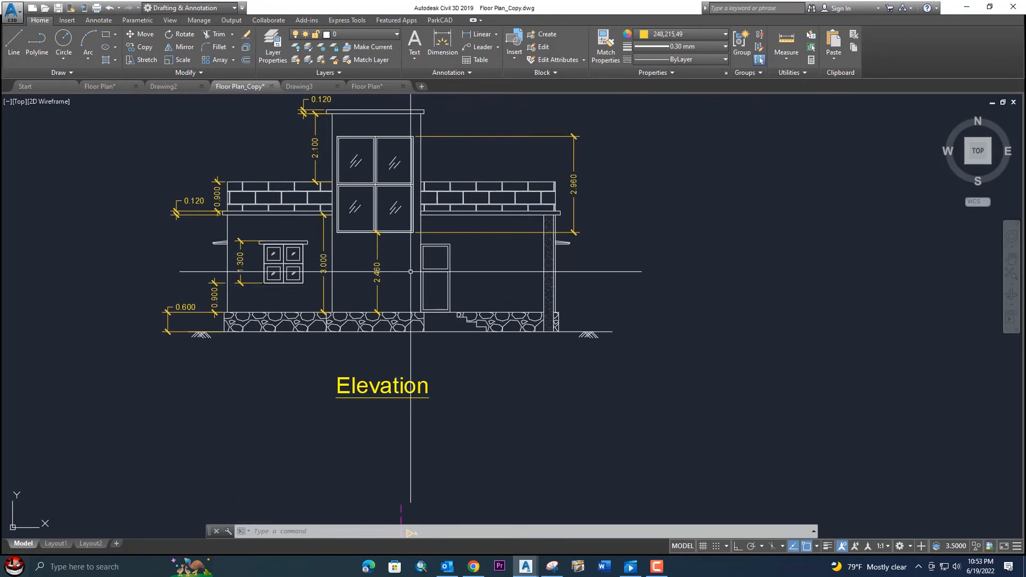
pyautogui.scroll(-2, 422, 275)
pyautogui.scroll(2, 436, 286)
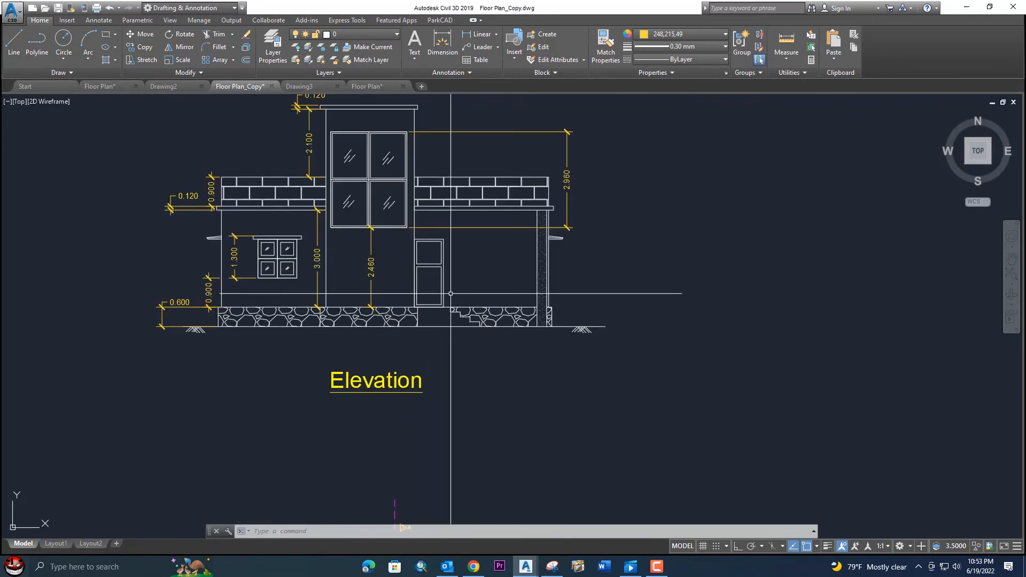
pyautogui.write('dom')
pyautogui.press('Return')
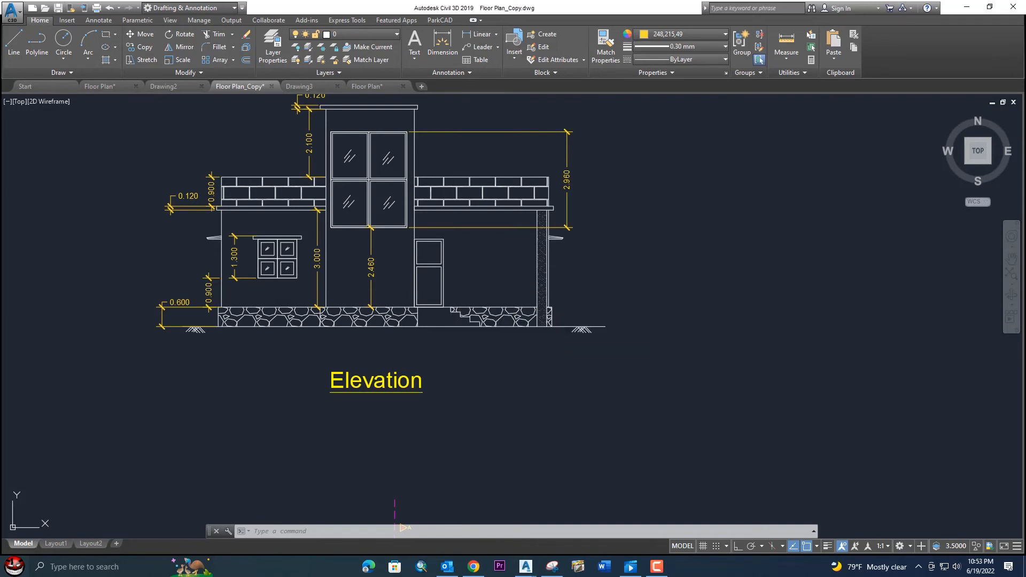
pyautogui.scroll(3, 450, 303)
pyautogui.write('dim')
pyautogui.press('Return')
pyautogui.press('Return')
pyautogui.click(434, 316)
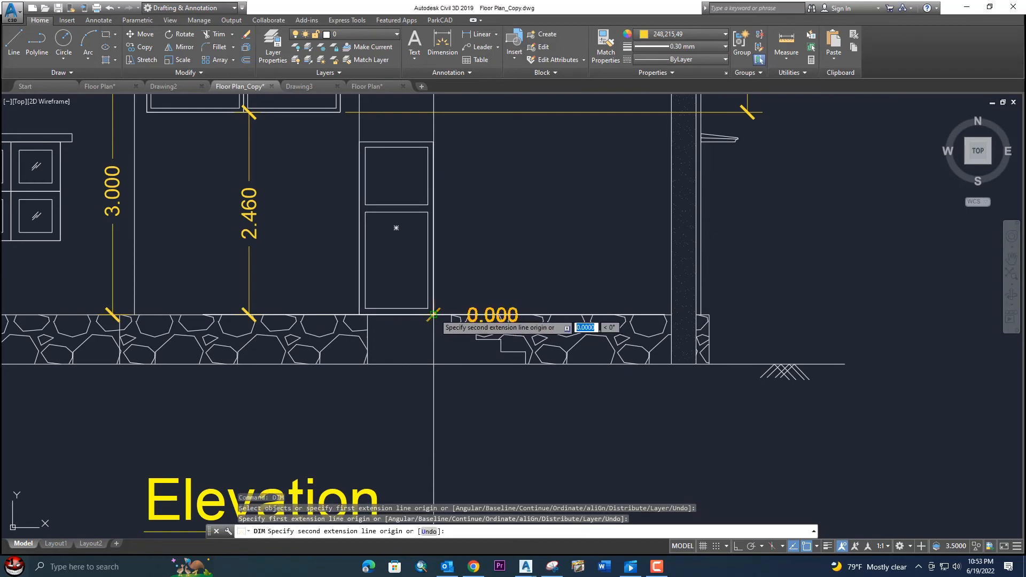
pyautogui.click(434, 142)
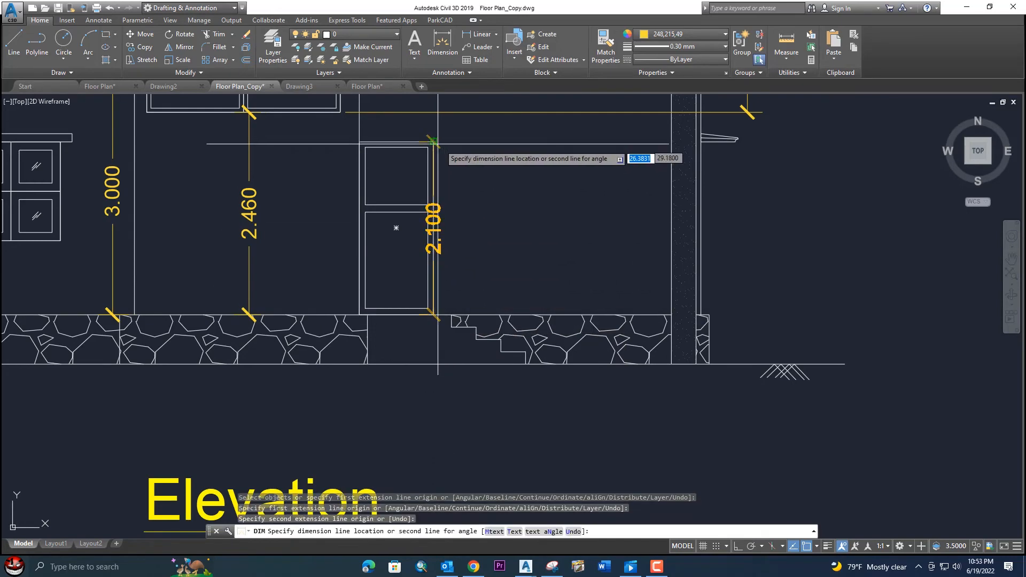
pyautogui.click(470, 154)
pyautogui.scroll(-4, 472, 177)
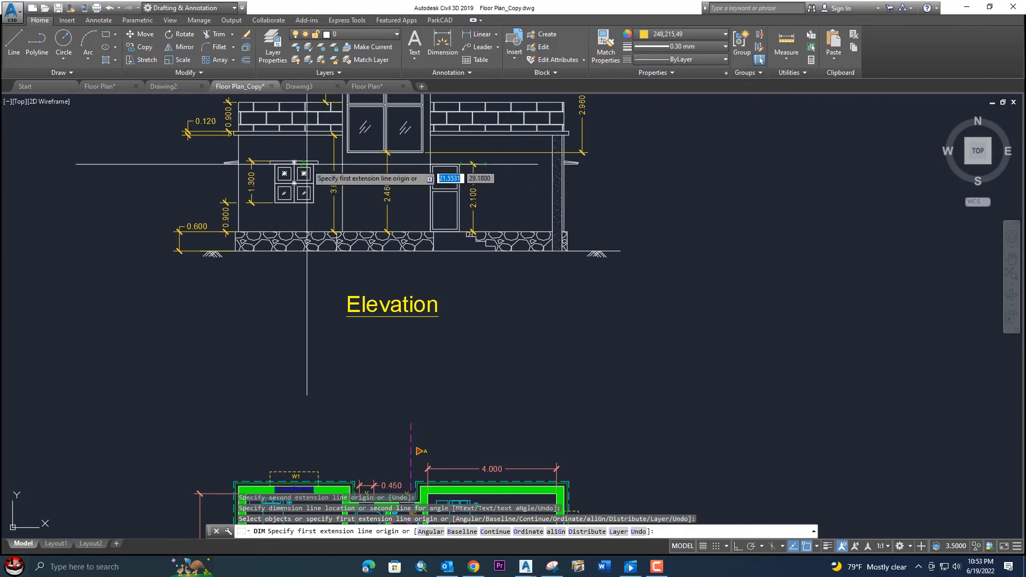
pyautogui.scroll(4, 311, 166)
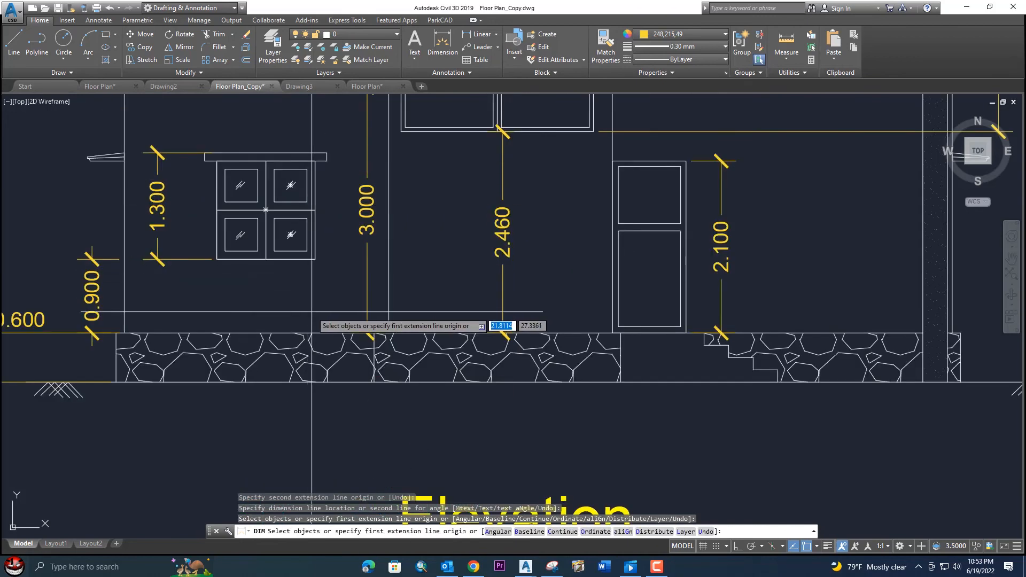
pyautogui.press('Return')
pyautogui.press('Return')
pyautogui.click(316, 160)
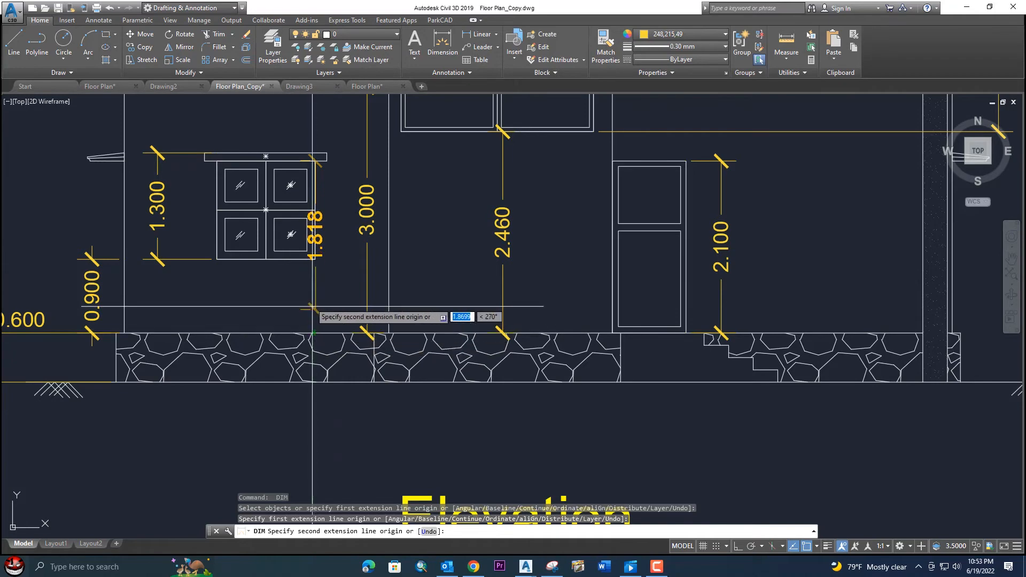
pyautogui.press('Escape')
pyautogui.scroll(-5, 277, 170)
pyautogui.scroll(3, 244, 216)
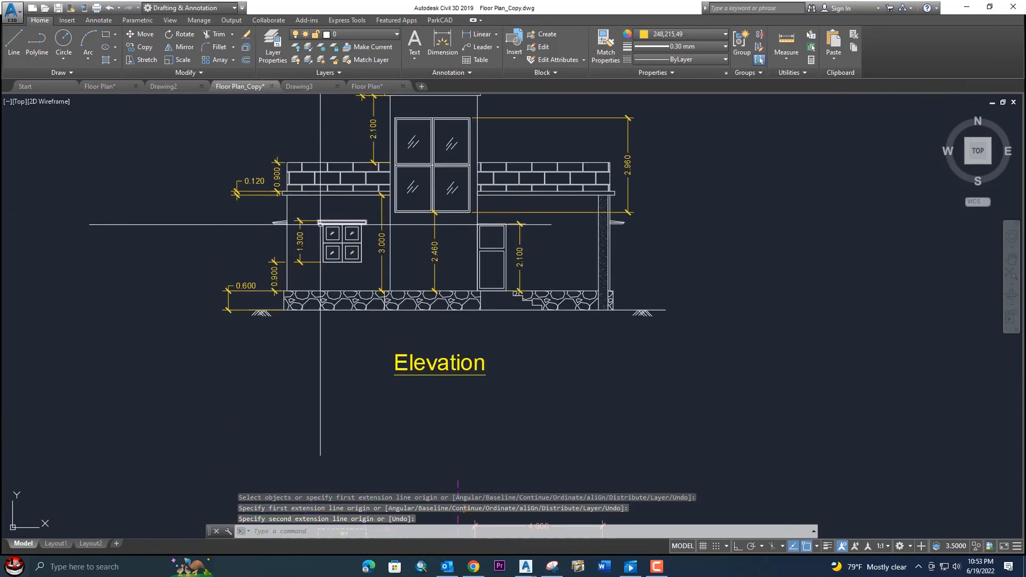
pyautogui.scroll(5, 327, 221)
pyautogui.scroll(-5, 331, 221)
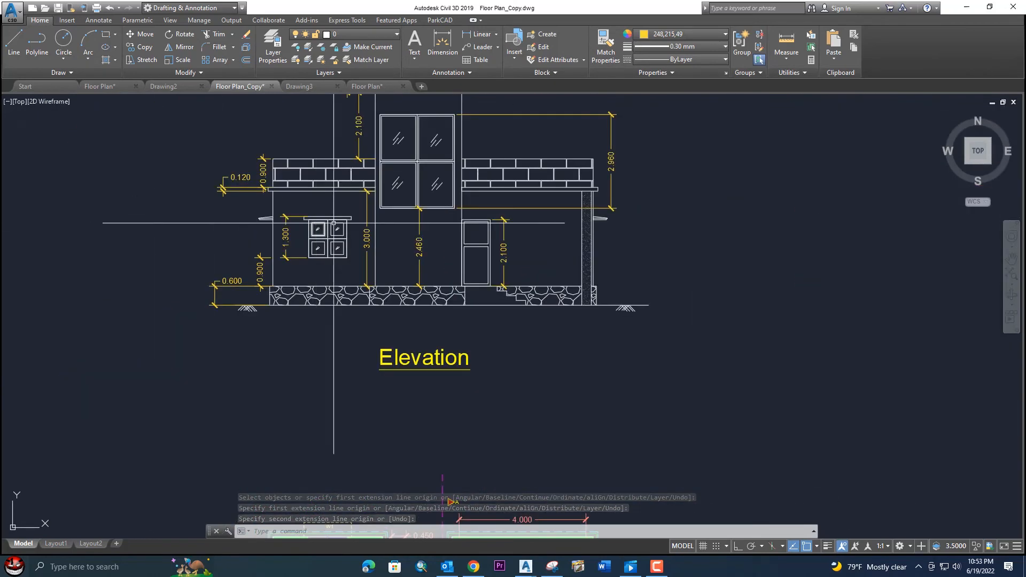
# Step: Switch to the Floor Plan drawing holding the new elevation and set the current colour to orange 205,105,40
pyautogui.click(383, 86)
pyautogui.scroll(-4, 424, 209)
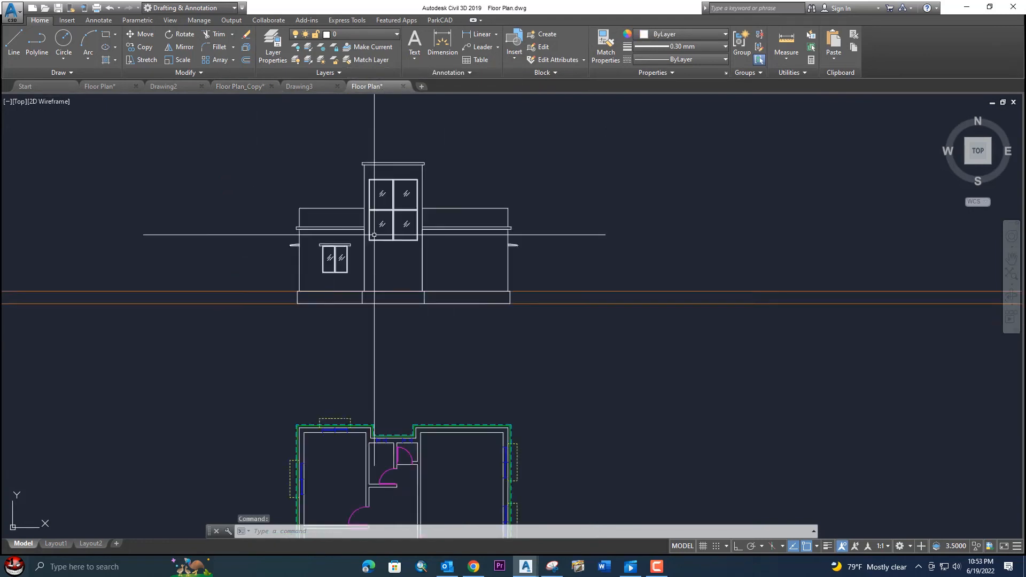
pyautogui.click(683, 34)
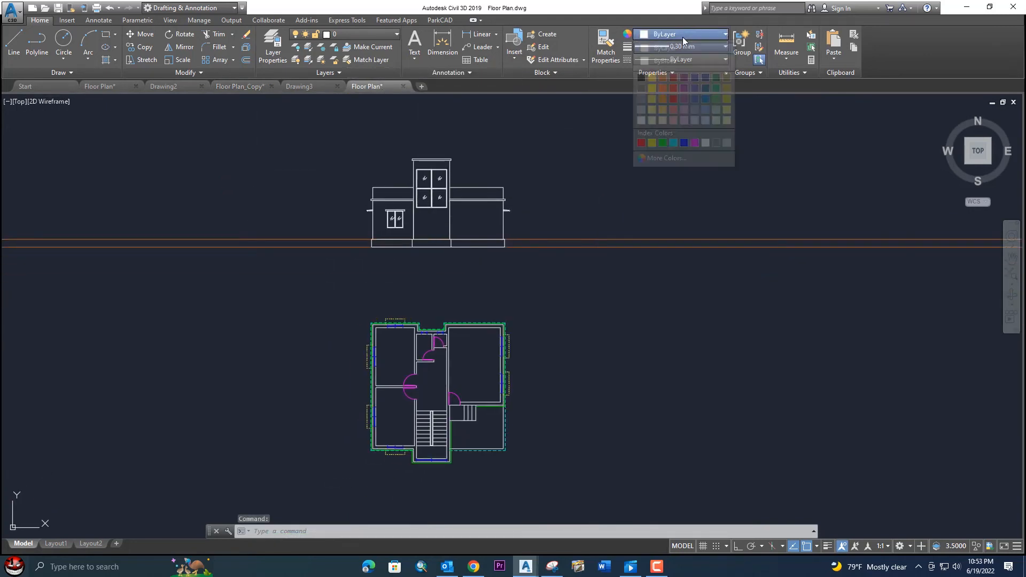
pyautogui.click(663, 78)
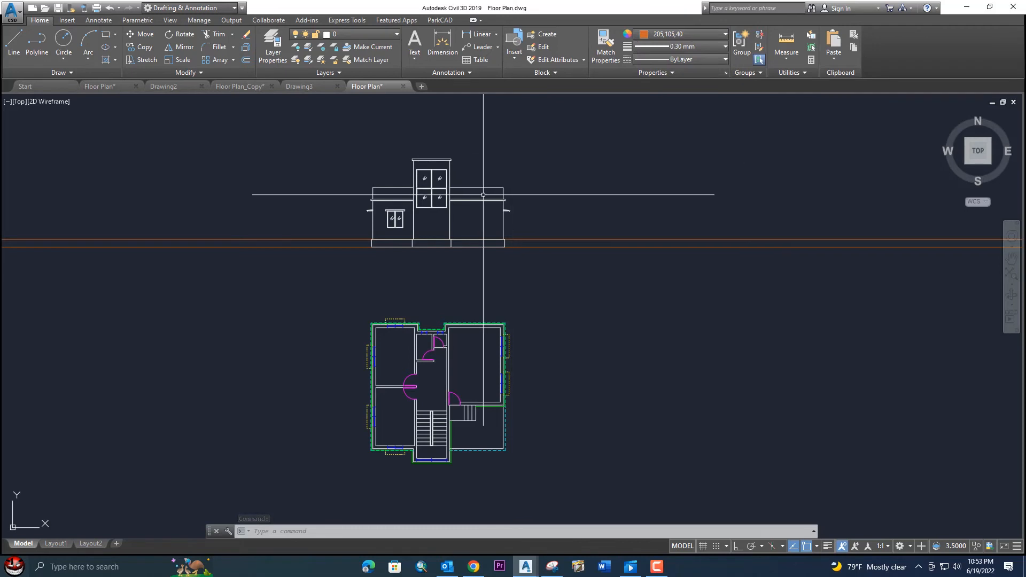
# Step: Offset the horizontal construction line at the top of the plinth upward by 0.9
pyautogui.moveTo(484, 195); pyautogui.dragTo(452, 232, button='middle')
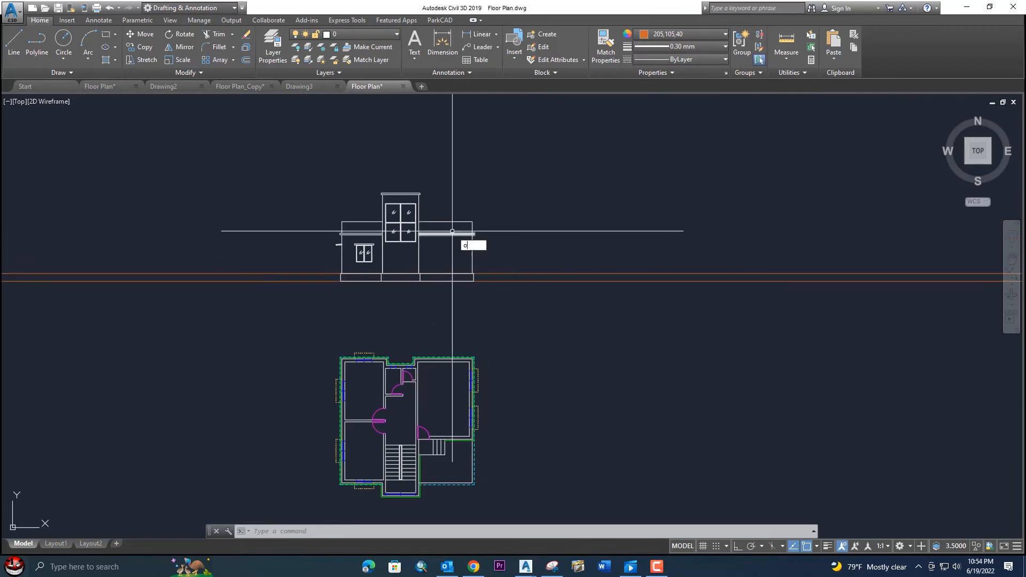
pyautogui.press('Return')
pyautogui.scroll(-3, 299, 310)
pyautogui.scroll(8, 316, 270)
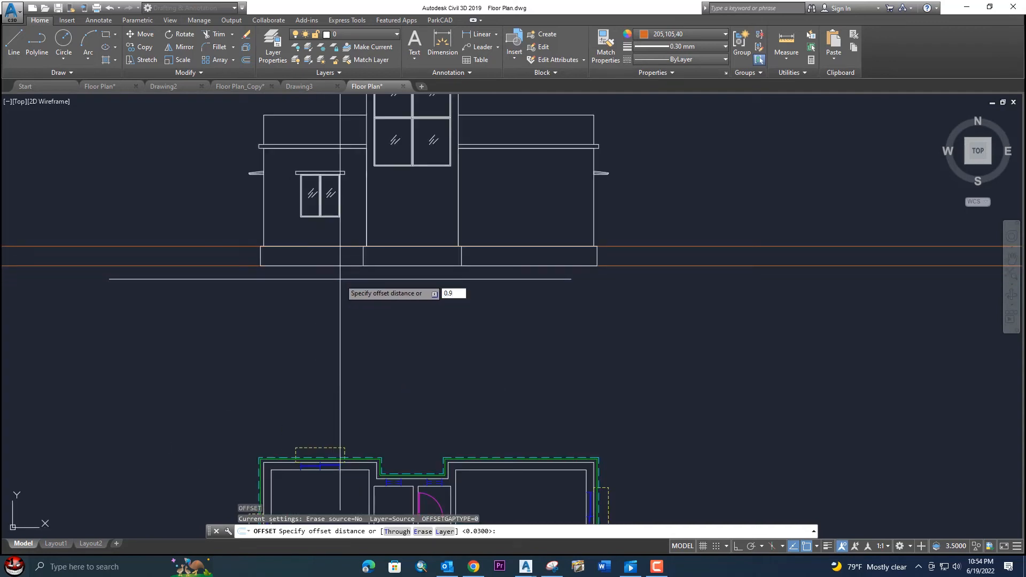
pyautogui.press('Return')
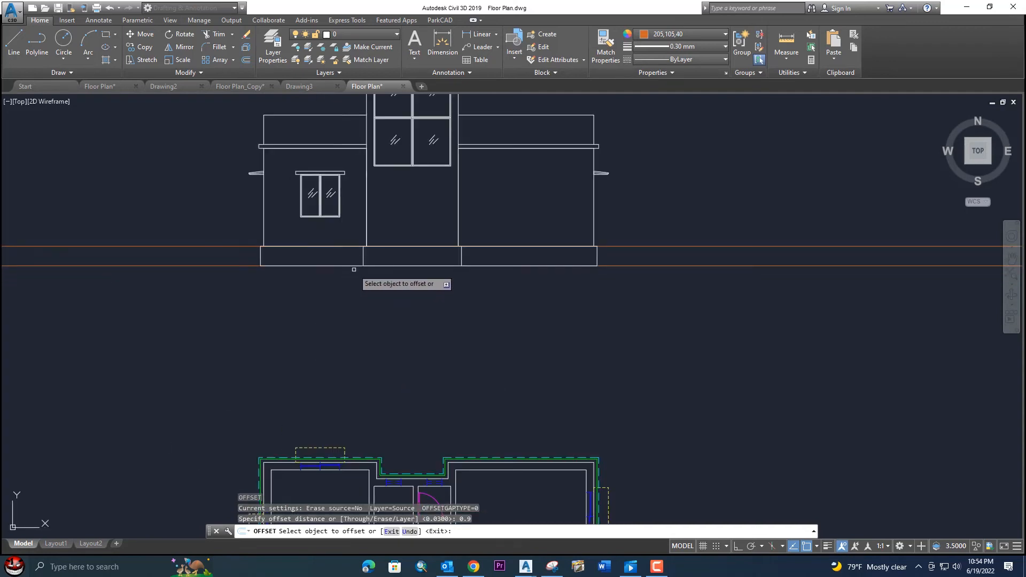
pyautogui.click(621, 248)
pyautogui.click(620, 213)
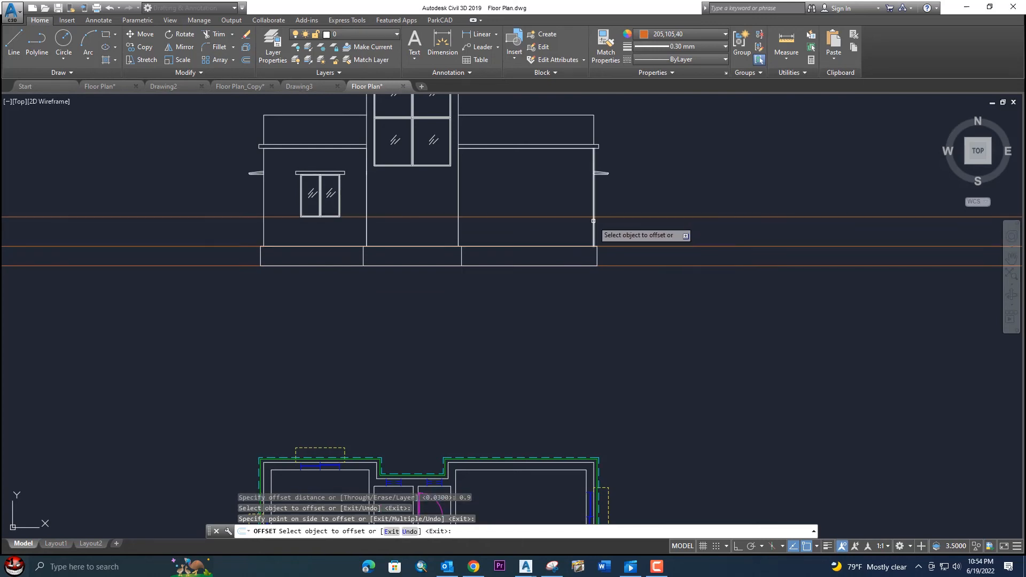
# Step: Offset the window sill construction line upward by 1.3 to mark the door's head height
pyautogui.moveTo(592, 219); pyautogui.dragTo(468, 274, button='middle')
pyautogui.click(528, 271)
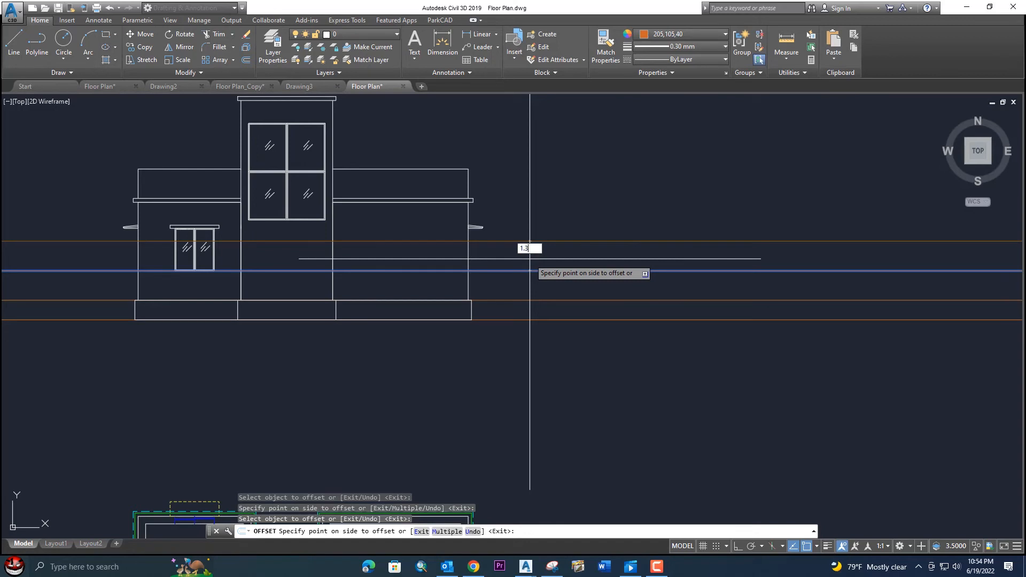
pyautogui.write('1.3')
pyautogui.press('Return')
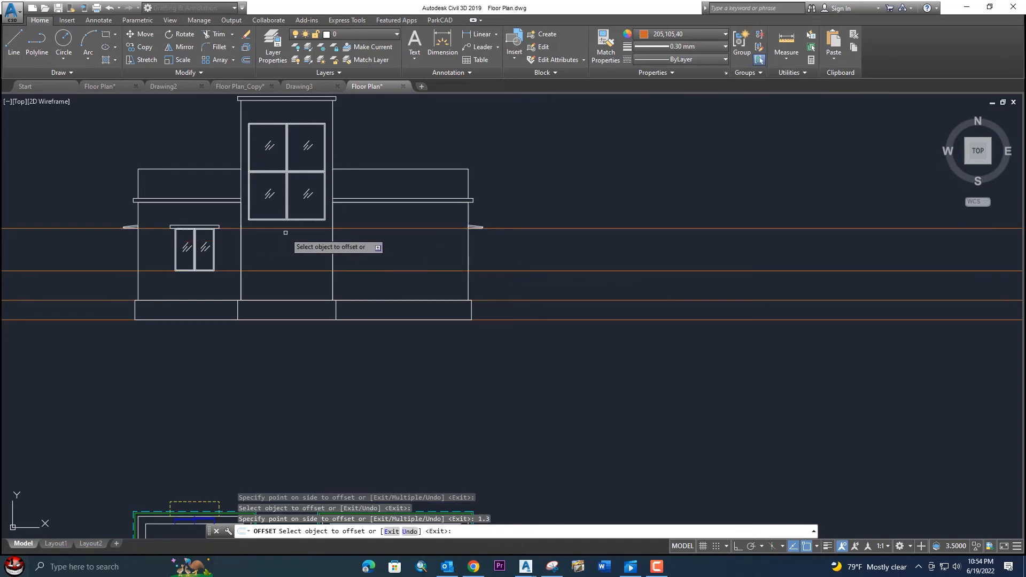
# Step: Move the entrance door in the floor plan from the wall corner to the upper end of the landing's edge line
pyautogui.scroll(-3, 406, 284)
pyautogui.moveTo(400, 359); pyautogui.dragTo(396, 248, button='middle')
pyautogui.scroll(3, 395, 268)
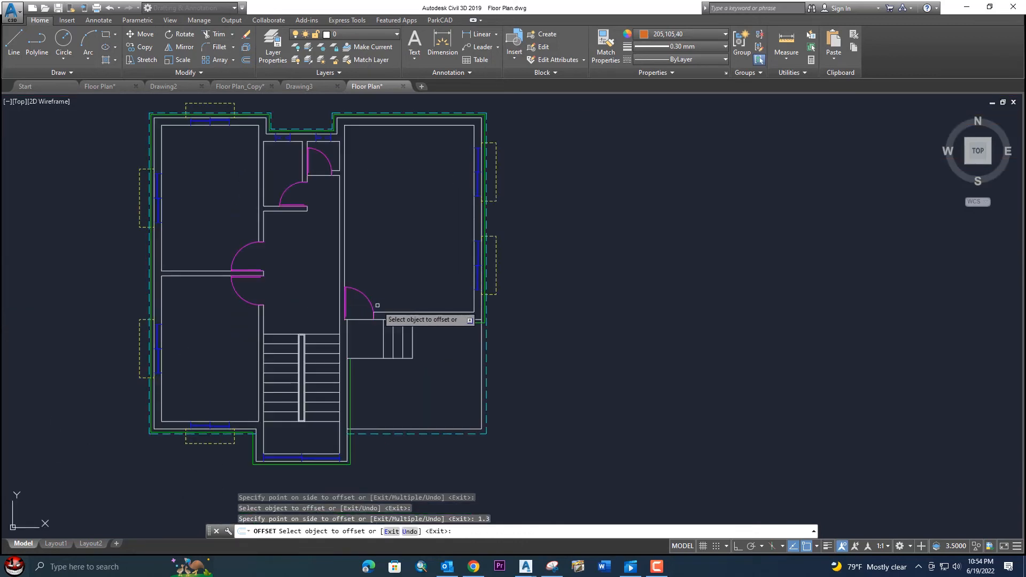
pyautogui.scroll(2, 368, 316)
pyautogui.scroll(-3, 372, 303)
pyautogui.scroll(4, 402, 313)
pyautogui.press('Escape')
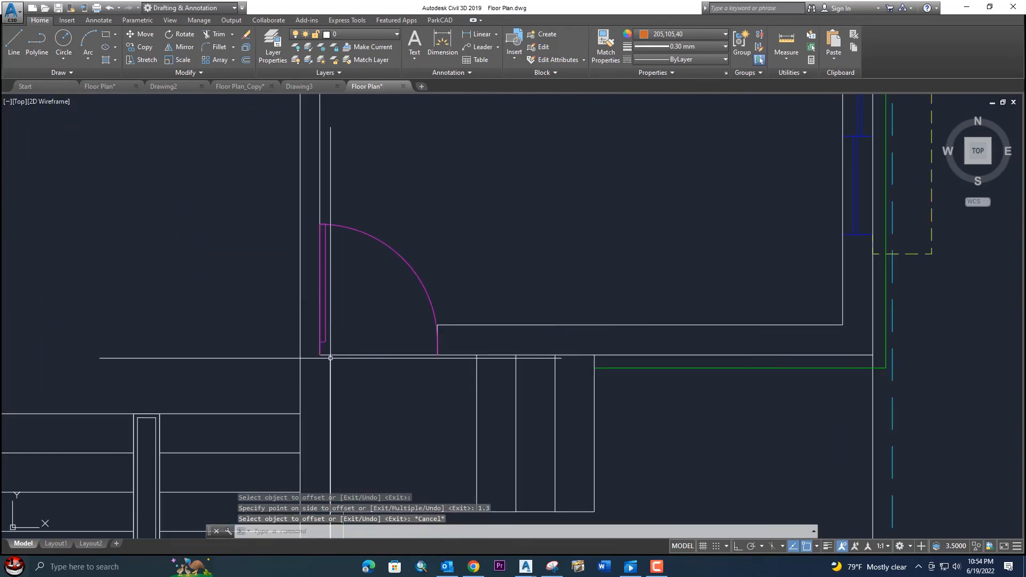
pyautogui.click(320, 255)
pyautogui.click(387, 288)
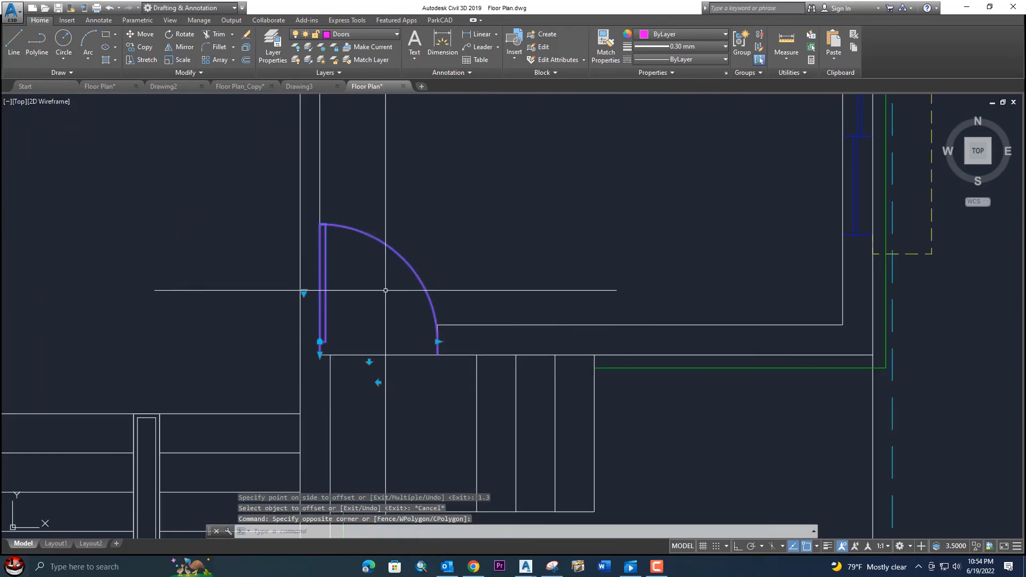
pyautogui.write('m')
pyautogui.press('Return')
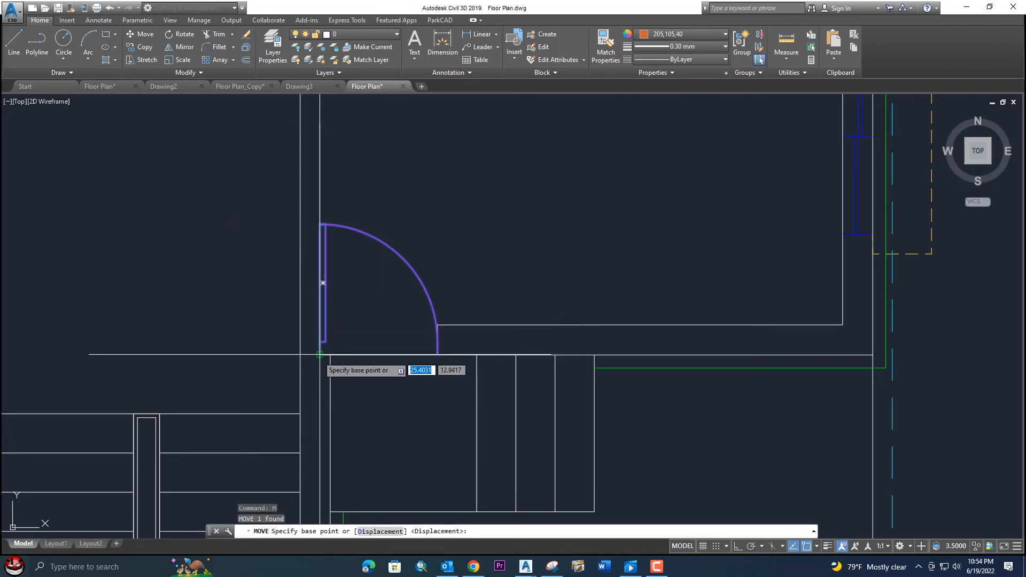
pyautogui.click(320, 354)
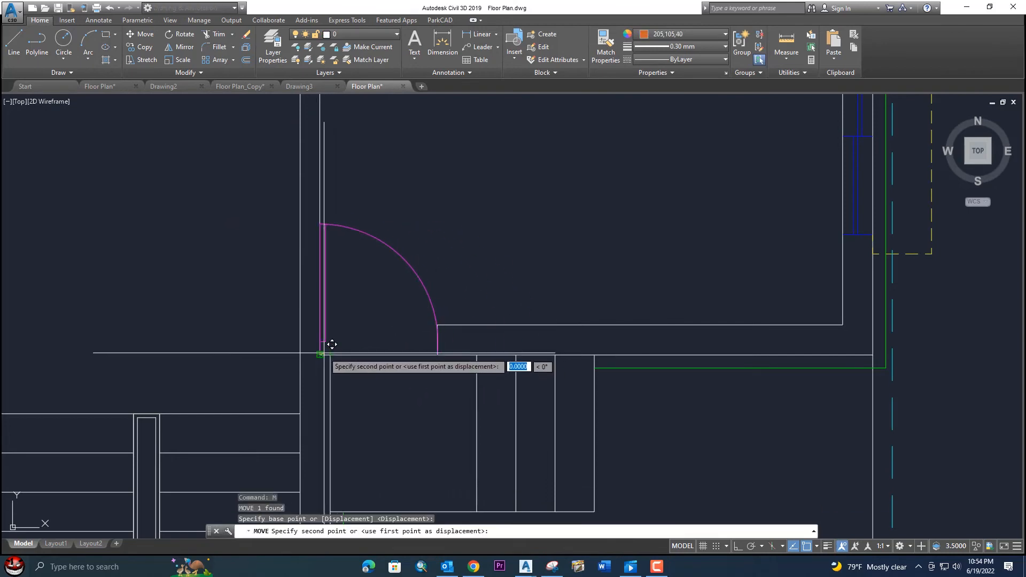
pyautogui.click(332, 355)
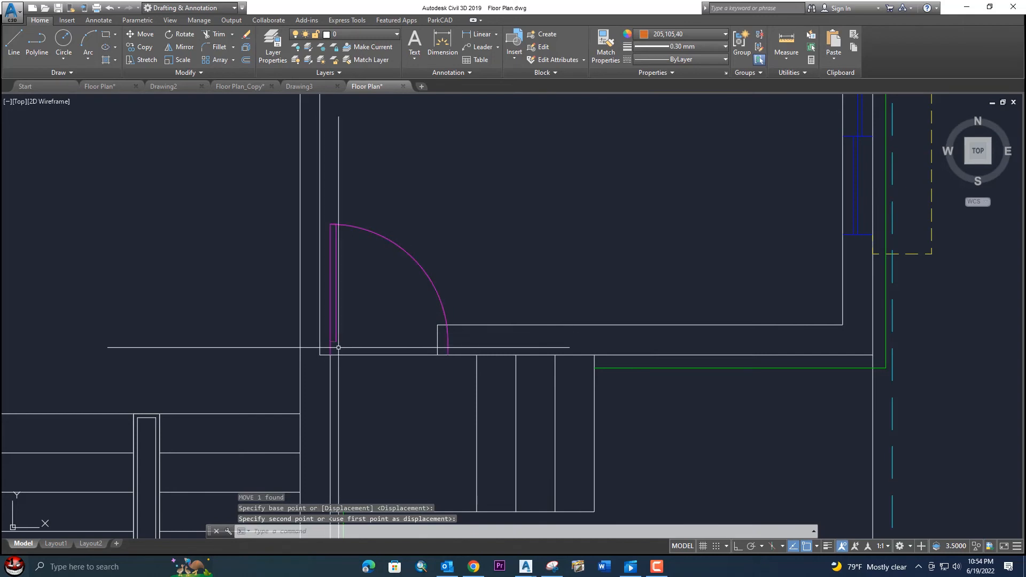
# Step: Delete the old jamb line inside the entrance door's swing and shorten the inner wall line to the door's edge
pyautogui.click(442, 338)
pyautogui.click(426, 333)
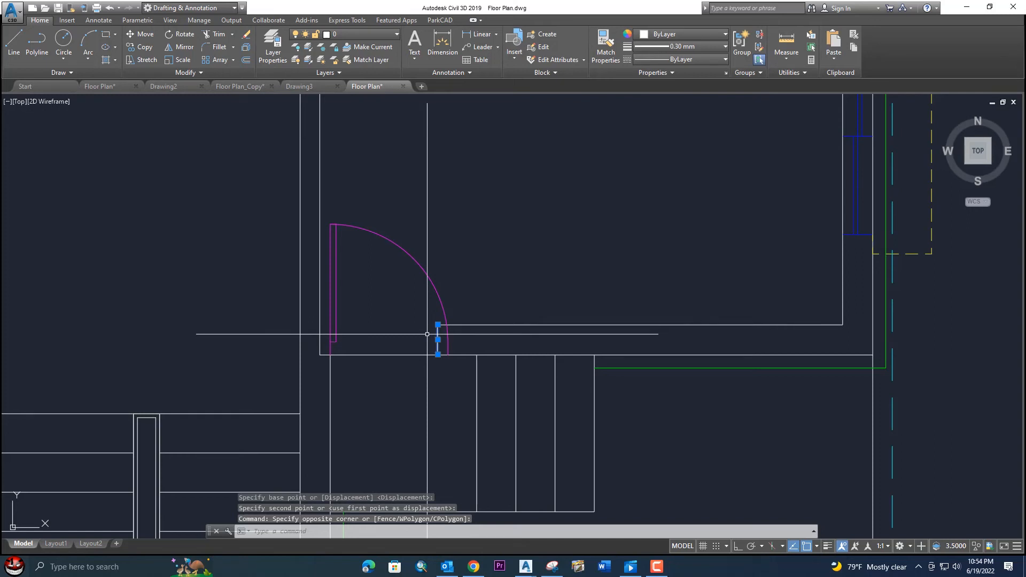
pyautogui.press('Delete')
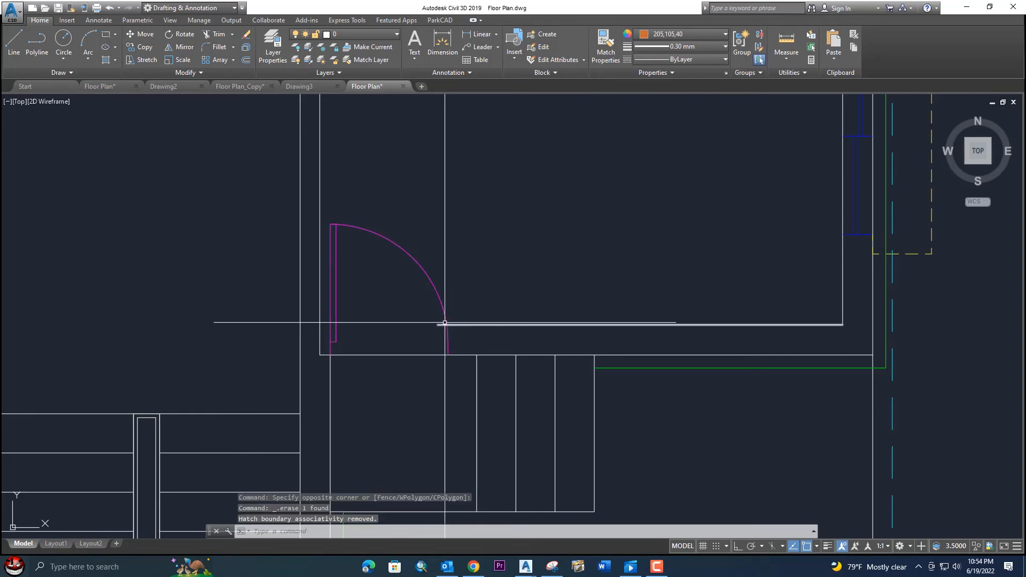
pyautogui.click(441, 325)
pyautogui.click(438, 324)
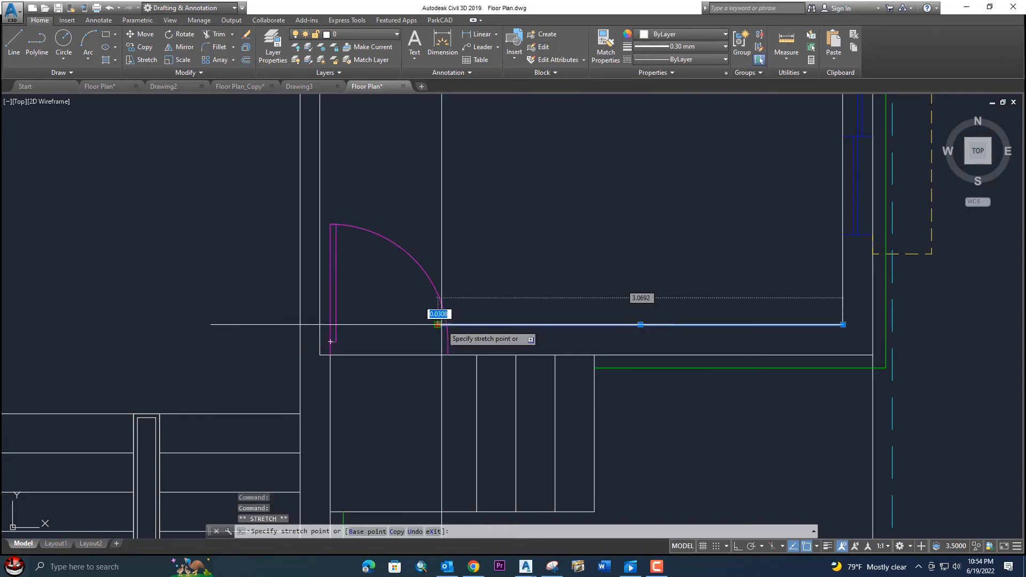
pyautogui.press('Escape')
pyautogui.moveTo(453, 311); pyautogui.dragTo(445, 273, button='middle')
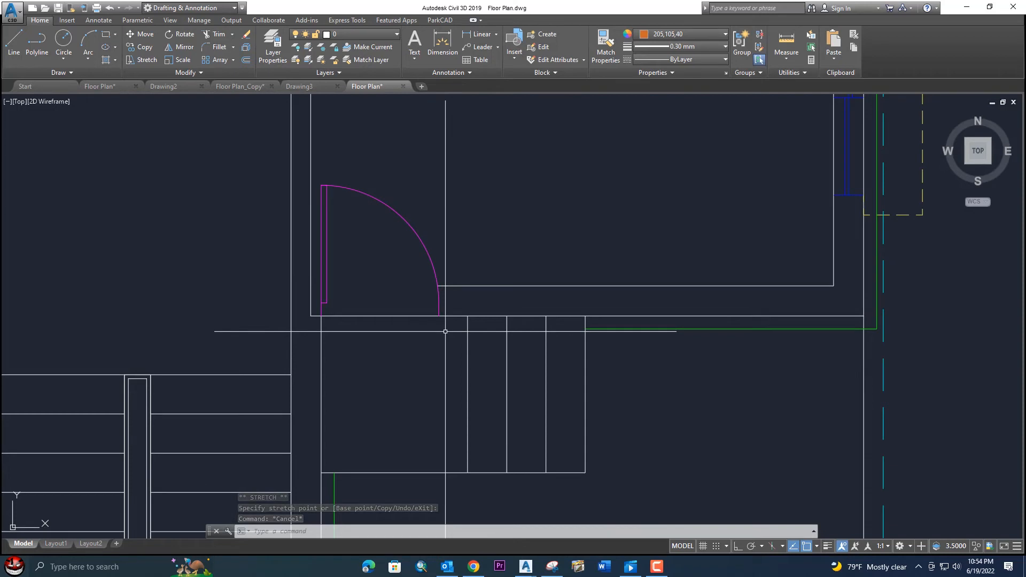
# Step: Draw vertical construction lines through both jambs of the entrance door, extending up to the elevation
pyautogui.write('l')
pyautogui.press('Return')
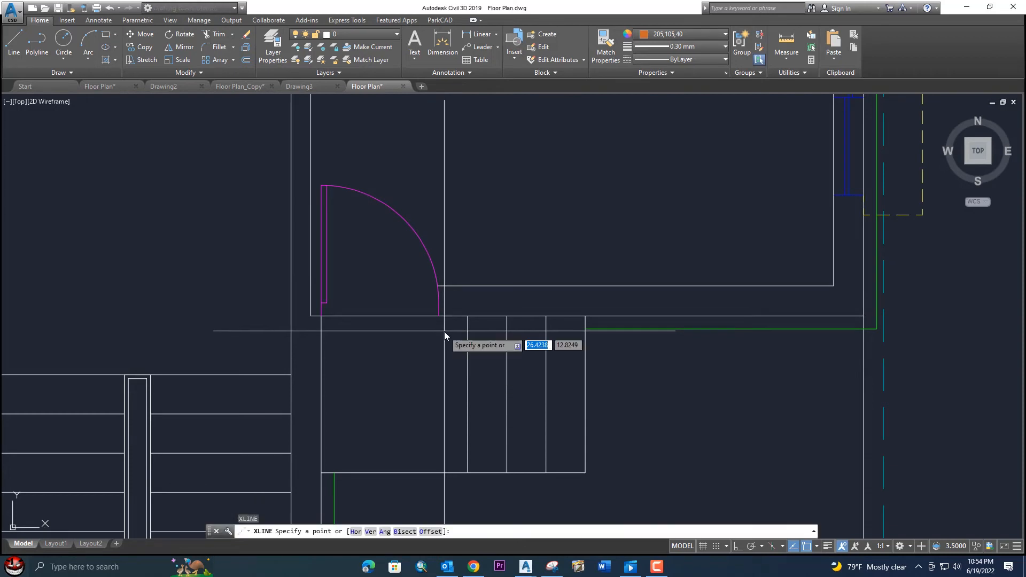
pyautogui.write('v')
pyautogui.press('Return')
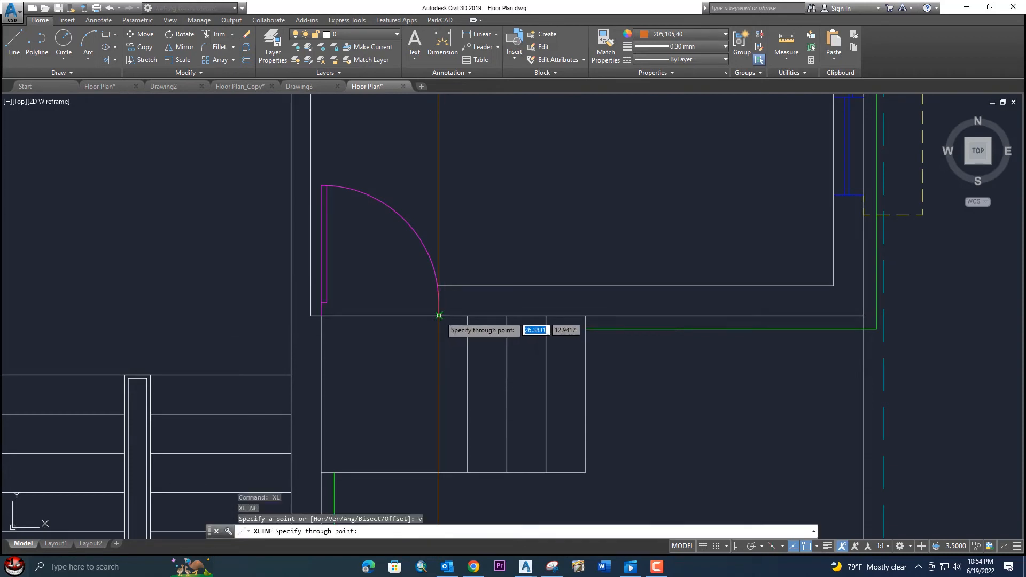
pyautogui.click(439, 316)
pyautogui.click(320, 312)
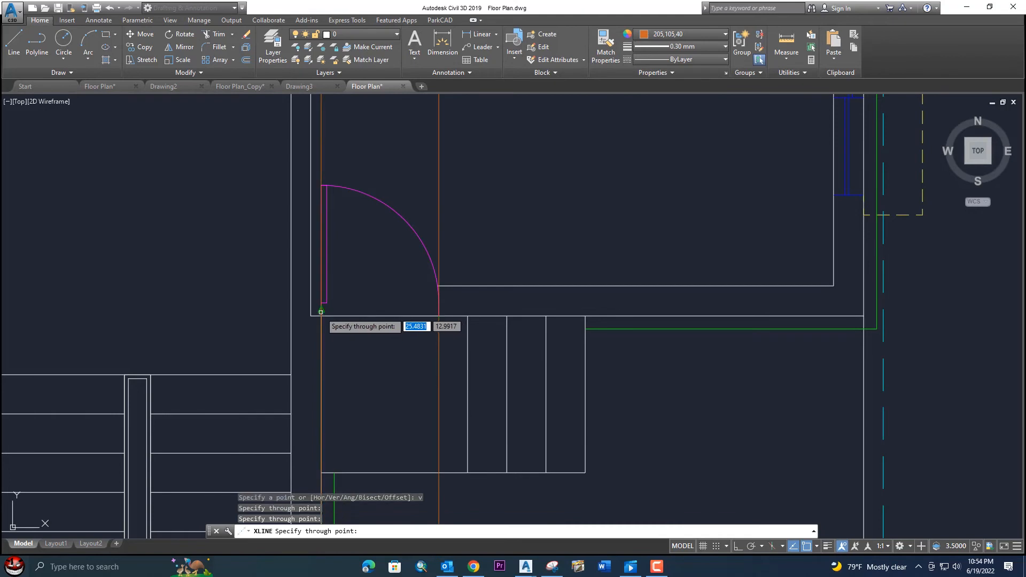
pyautogui.scroll(-10, 337, 299)
pyautogui.press('Escape')
# Step: Delete the horizontal construction line at the small window's sill level in the elevation
pyautogui.moveTo(431, 270); pyautogui.dragTo(419, 321, button='middle')
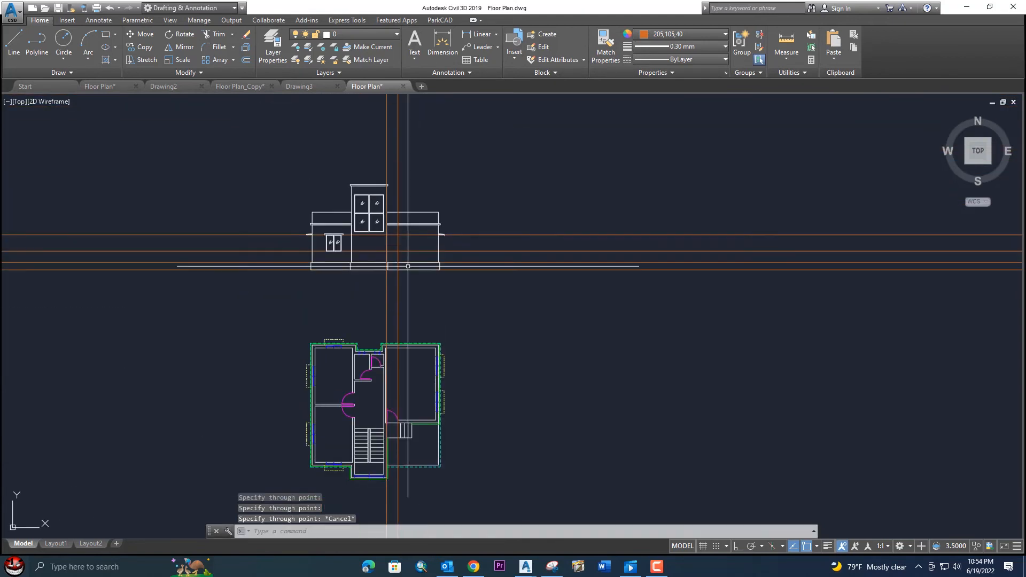
pyautogui.scroll(5, 395, 246)
pyautogui.scroll(2, 396, 251)
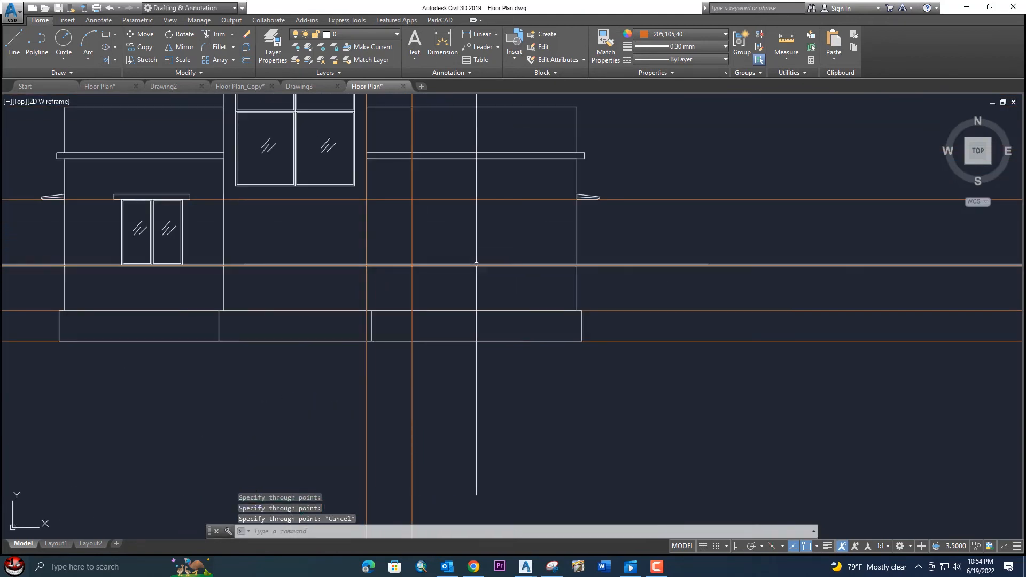
pyautogui.scroll(-2, 368, 273)
pyautogui.click(596, 273)
pyautogui.click(588, 265)
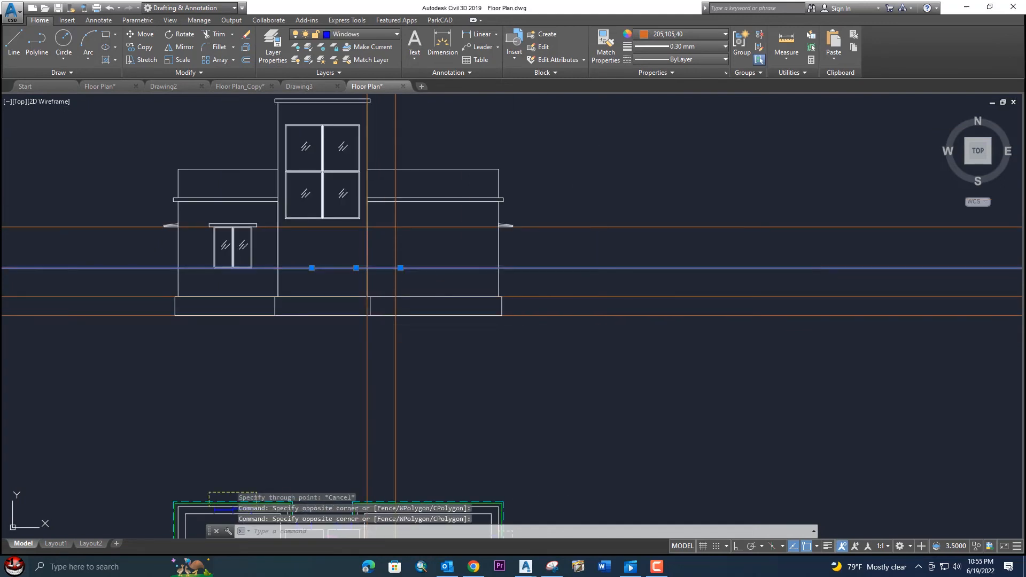
pyautogui.press('Delete')
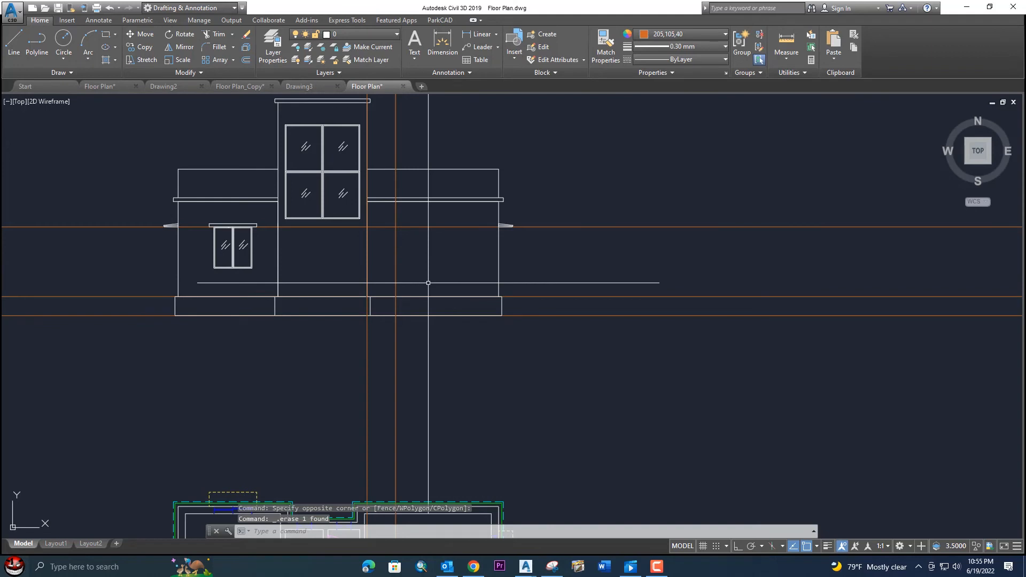
# Step: Set the colour to ByLayer and draw the 0.9 by 2.2 door rectangle between the construction lines, standing on the plinth
pyautogui.click(688, 33)
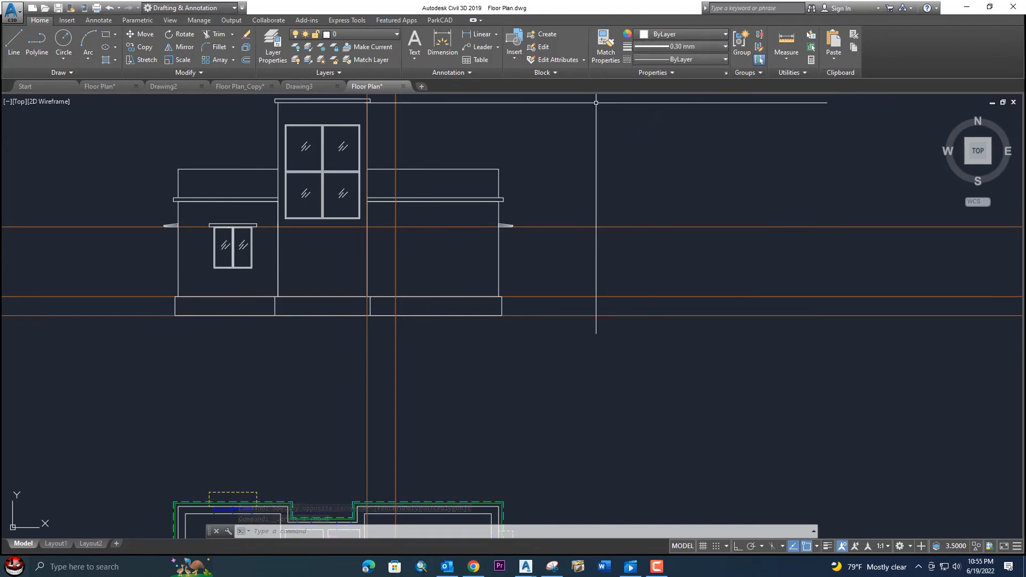
pyautogui.write('rec')
pyautogui.press('Return')
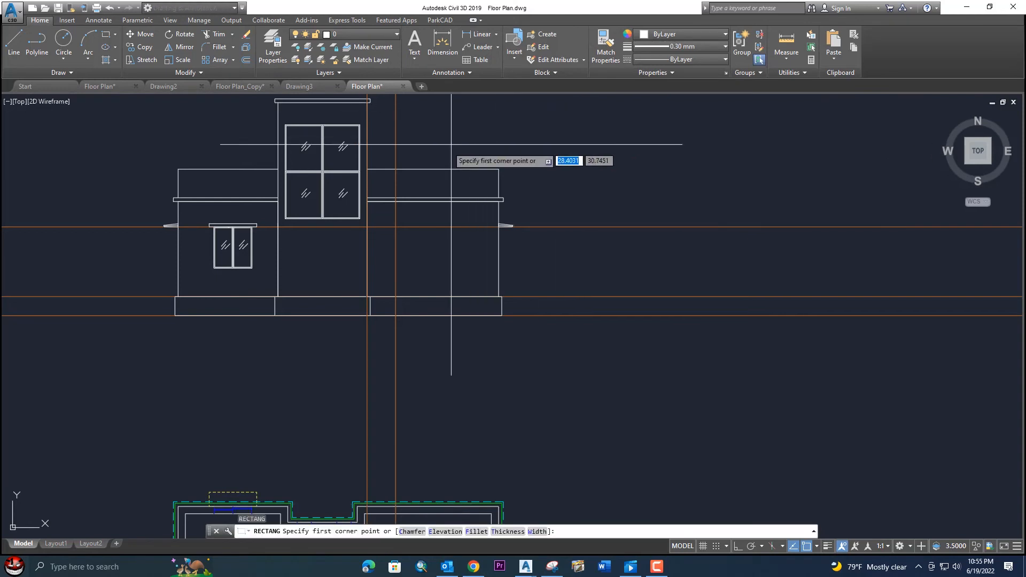
pyautogui.click(367, 227)
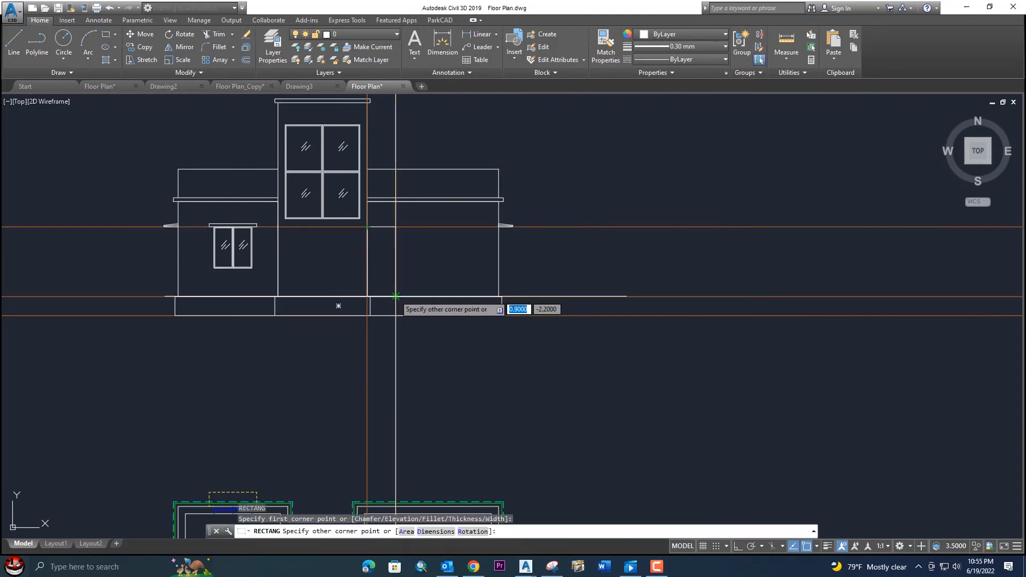
pyautogui.click(395, 292)
pyautogui.press('Escape')
pyautogui.scroll(2, 373, 227)
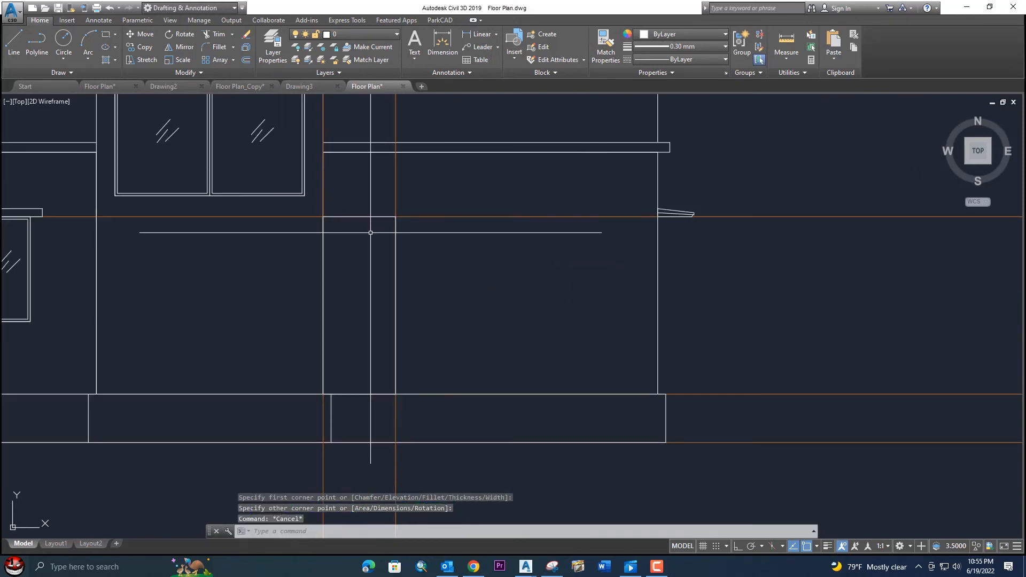
# Step: Regenerate the drawing and draw a roughly square panel about 0.8 wide inside the upper part of the entrance door
pyautogui.press('Return')
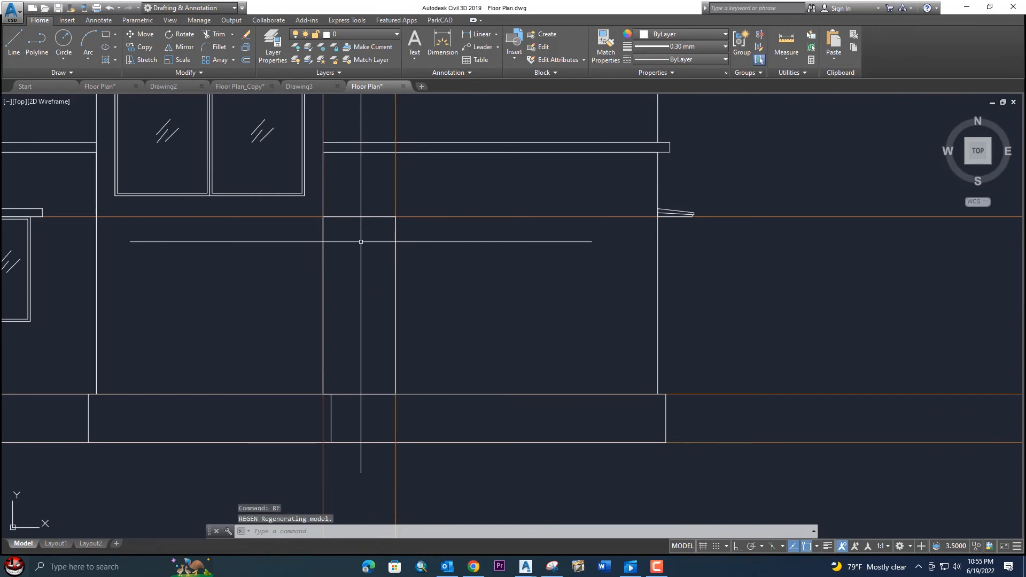
pyautogui.write('rec')
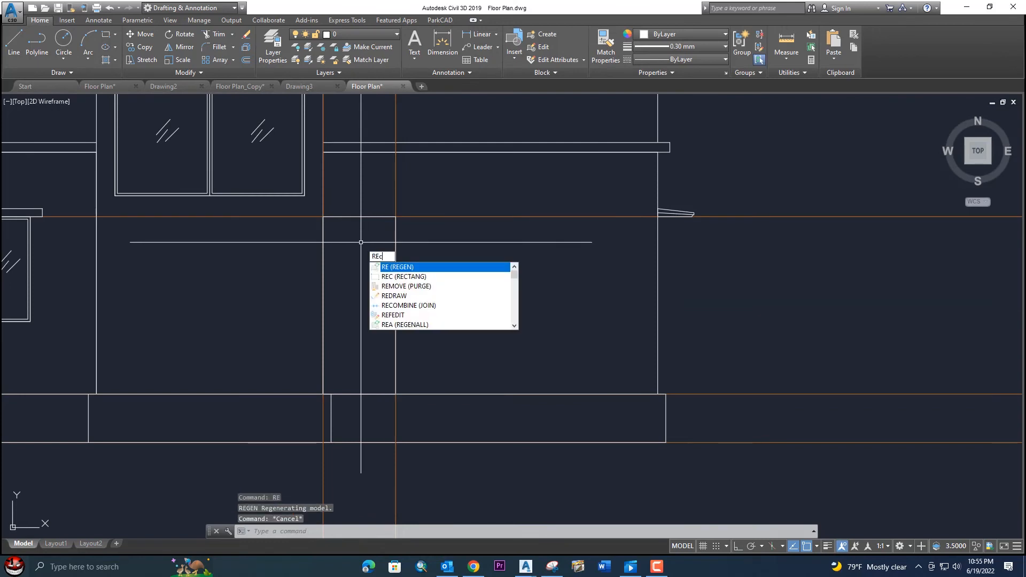
pyautogui.press('Return')
pyautogui.scroll(4, 334, 222)
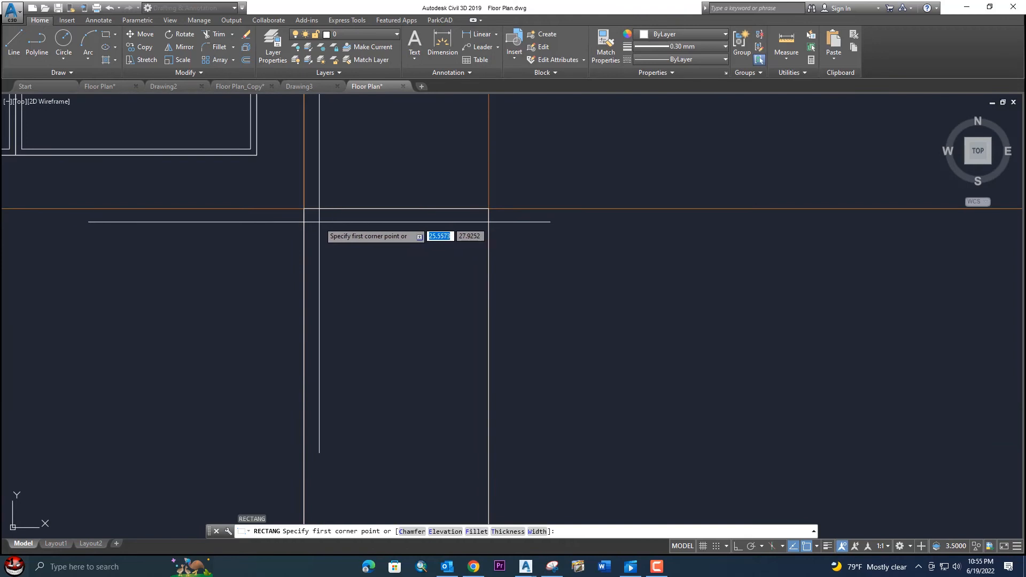
pyautogui.click(320, 221)
pyautogui.scroll(3, 415, 318)
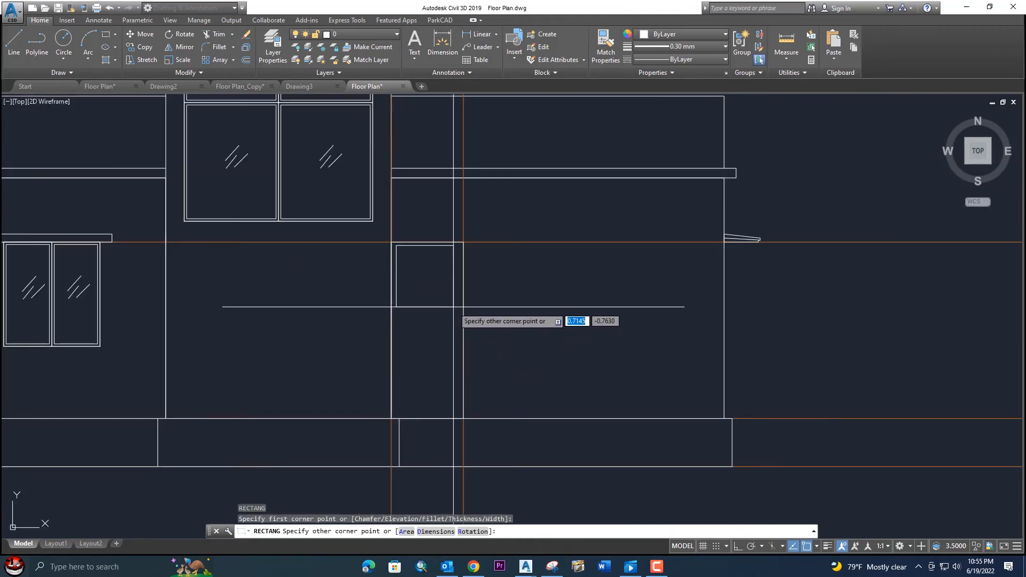
pyautogui.scroll(2, 461, 307)
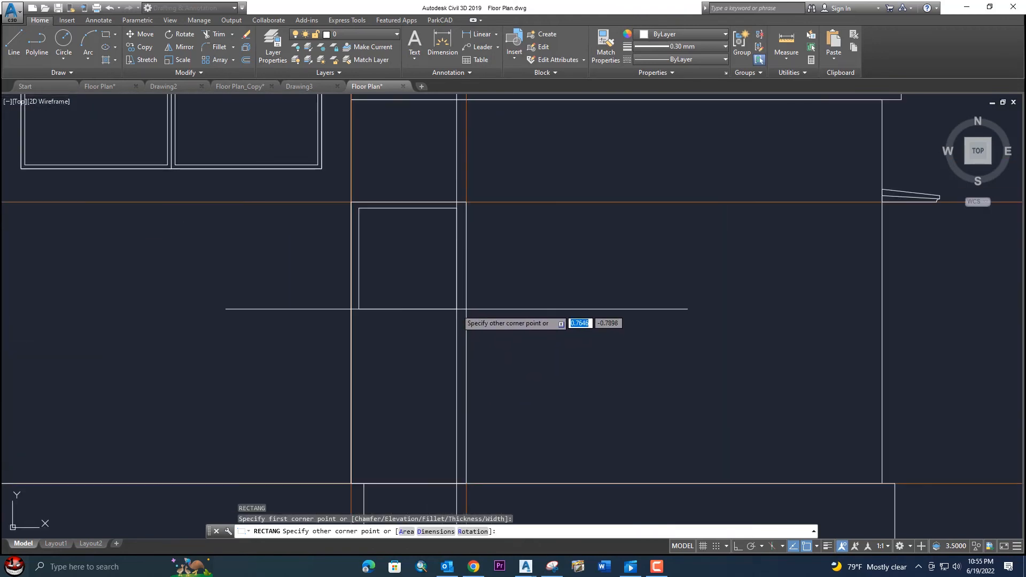
pyautogui.click(461, 305)
pyautogui.press('Escape')
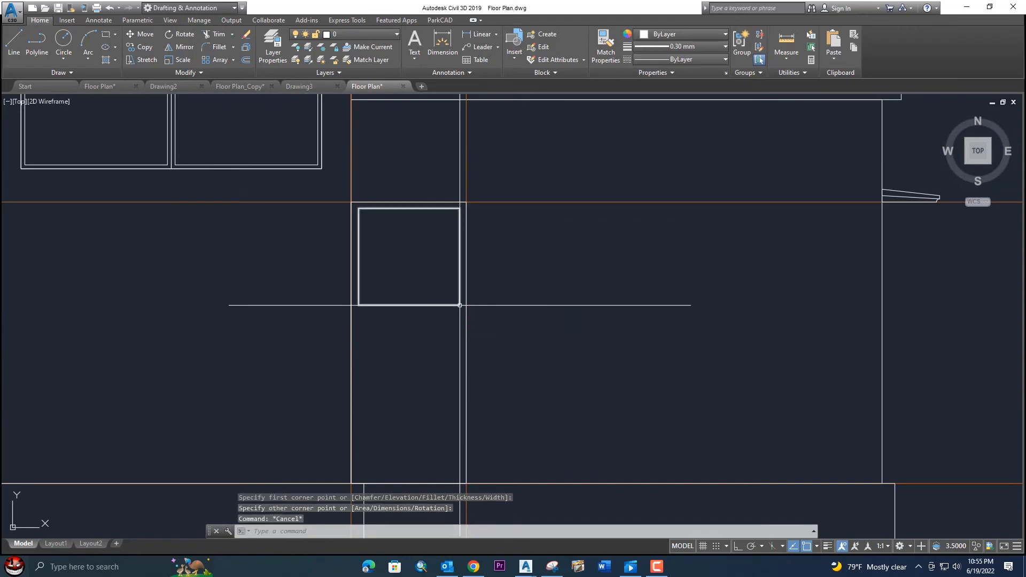
pyautogui.scroll(-2, 454, 276)
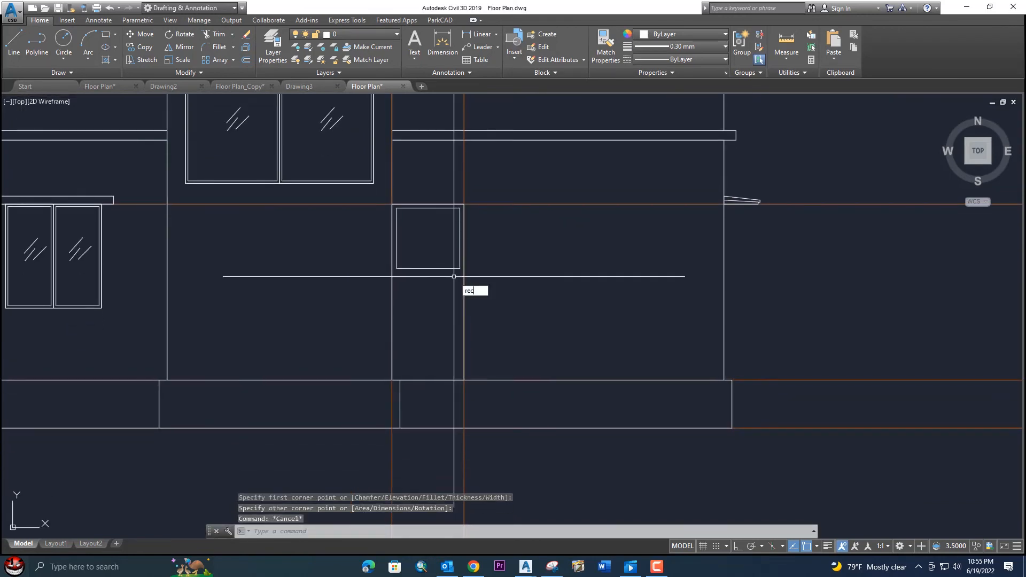
pyautogui.write('rec')
pyautogui.press('Return')
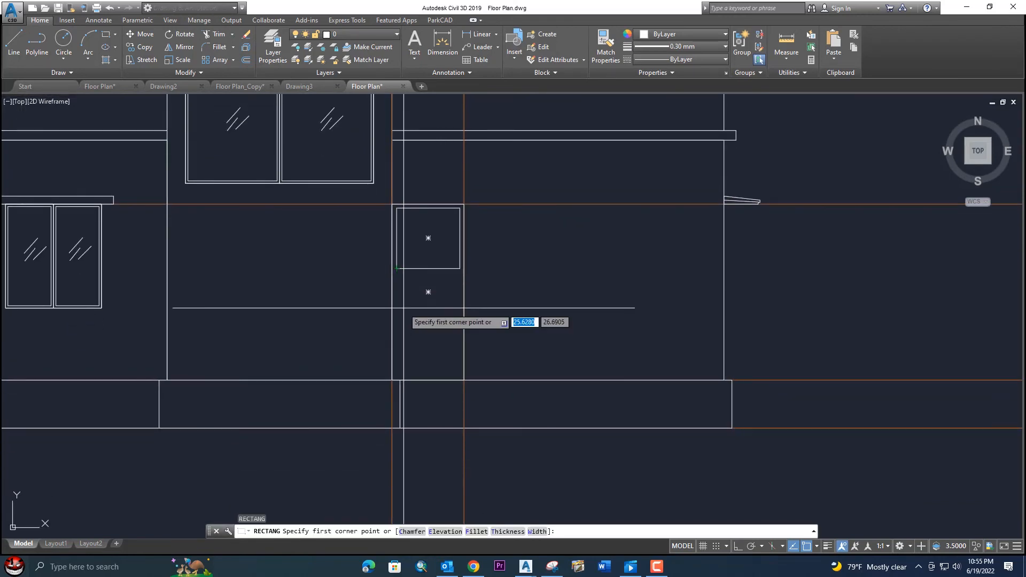
pyautogui.click(393, 282)
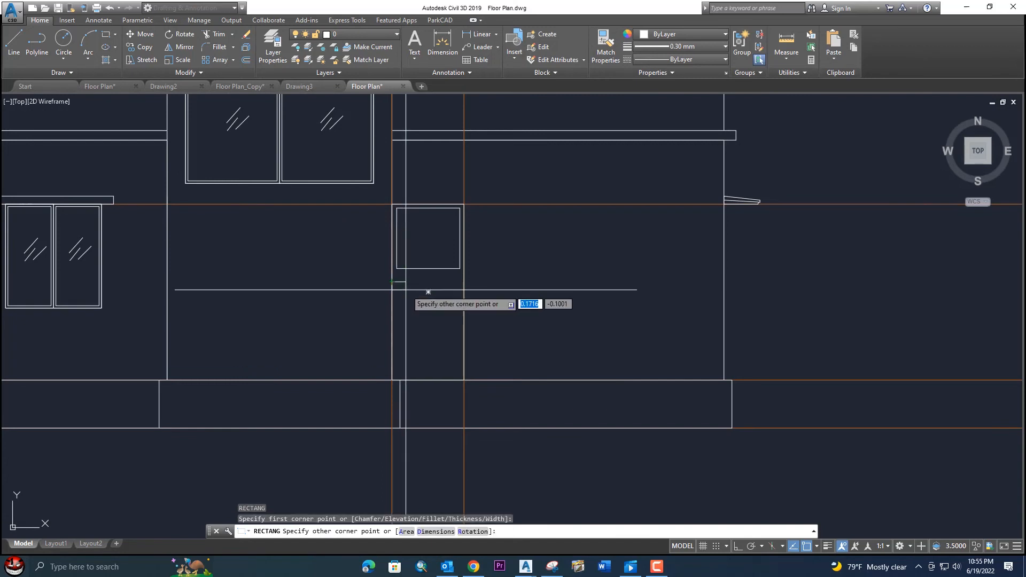
pyautogui.press('Escape')
pyautogui.write('rec')
pyautogui.press('Return')
pyautogui.scroll(4, 406, 289)
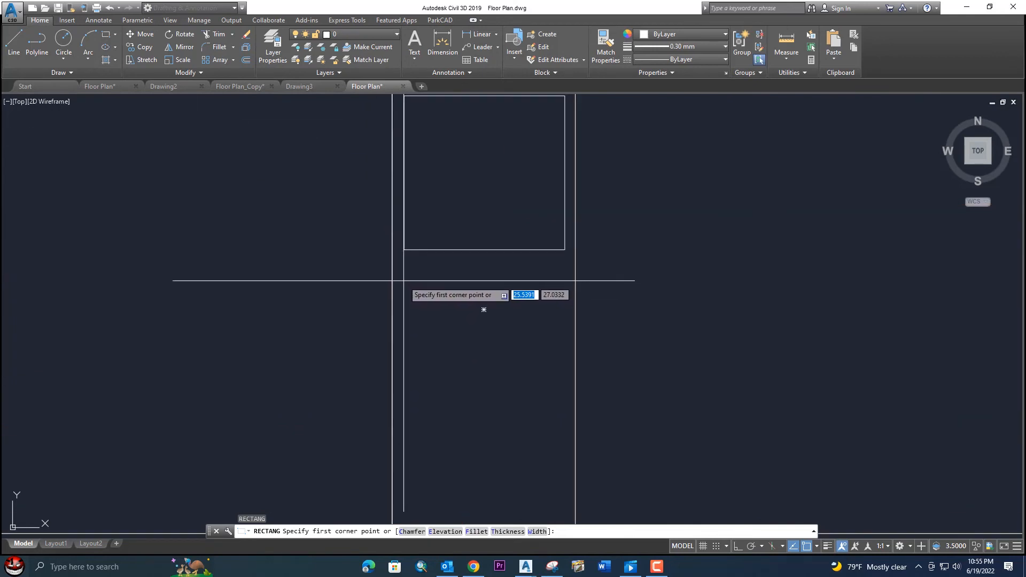
pyautogui.scroll(-4, 484, 310)
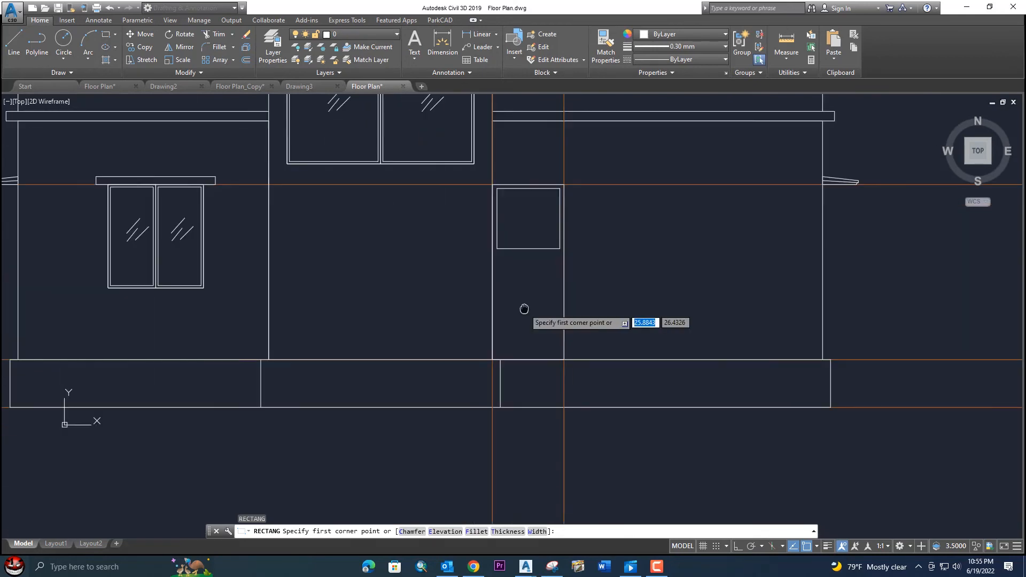
pyautogui.moveTo(649, 345); pyautogui.dragTo(568, 340, button='middle')
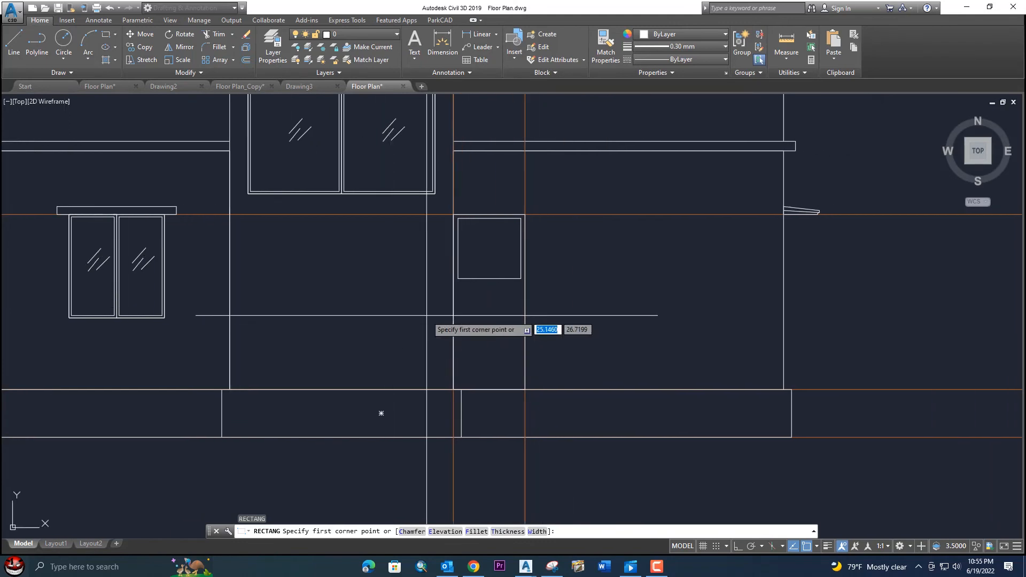
pyautogui.press('Escape')
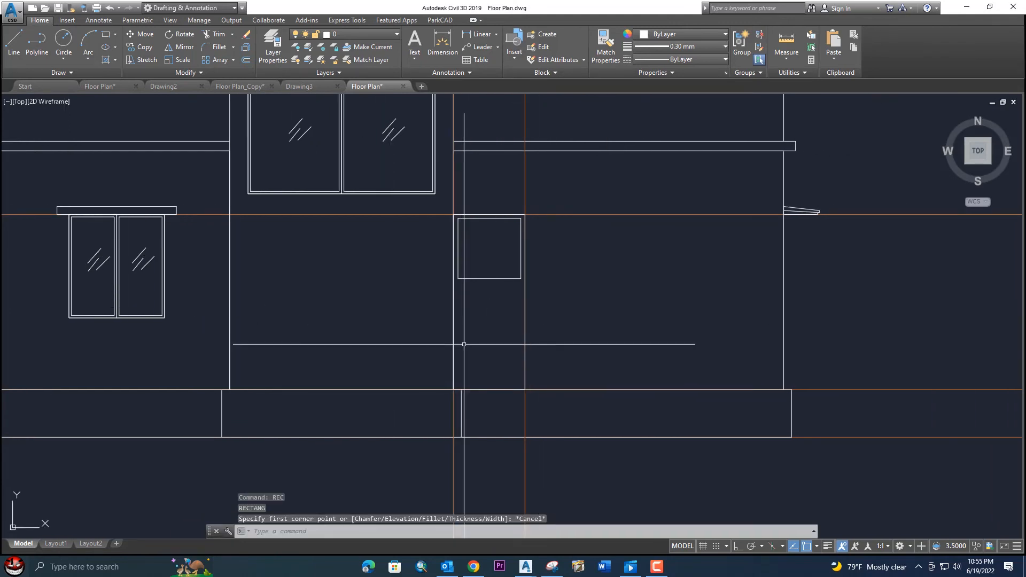
# Step: Try to copy the upper door panel downward from its lower corner to form the lower panel
pyautogui.scroll(2, 458, 338)
pyautogui.moveTo(491, 320); pyautogui.dragTo(386, 317, button='middle')
pyautogui.click(421, 287)
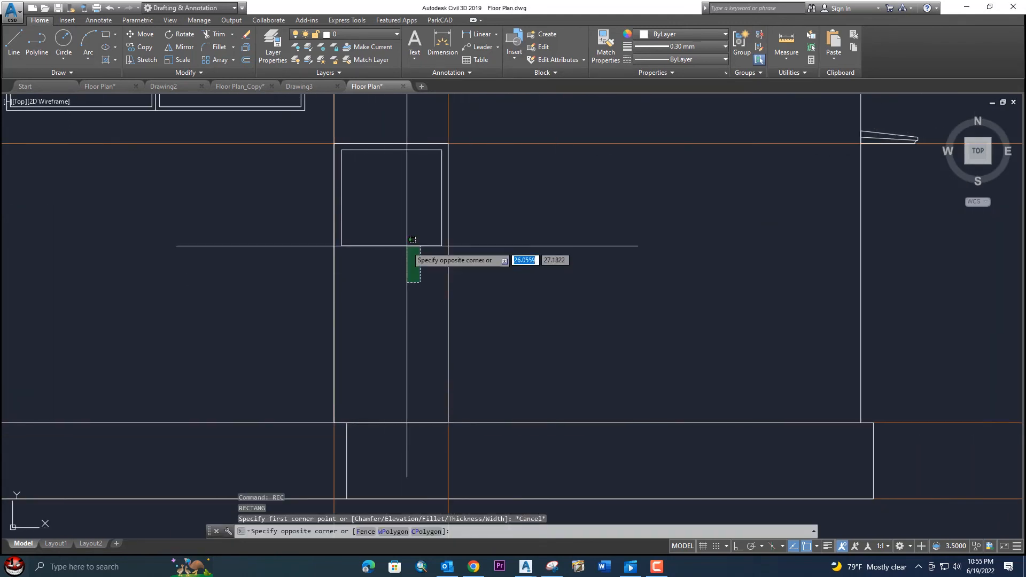
pyautogui.click(404, 231)
pyautogui.write('co')
pyautogui.press('Return')
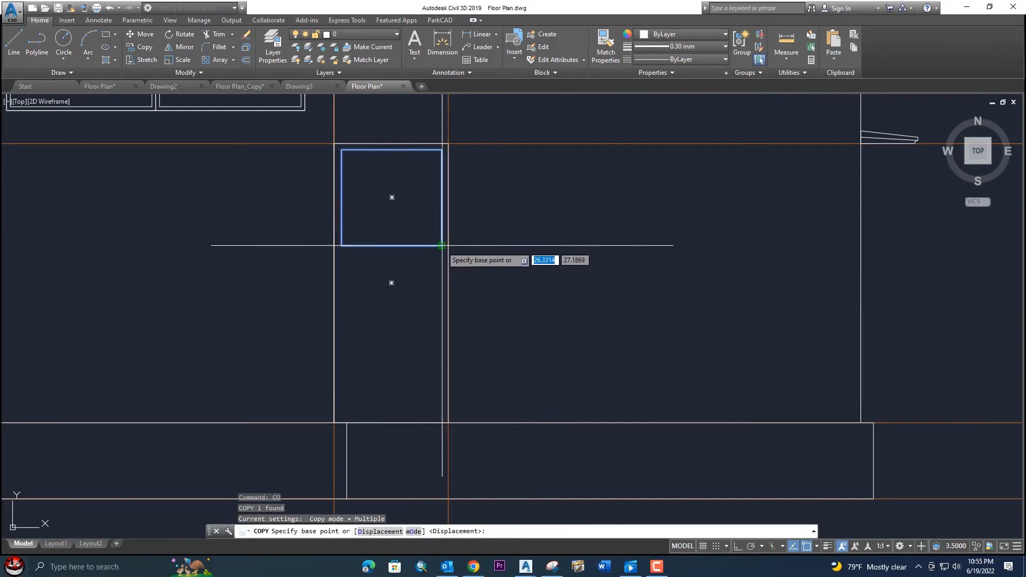
pyautogui.click(442, 246)
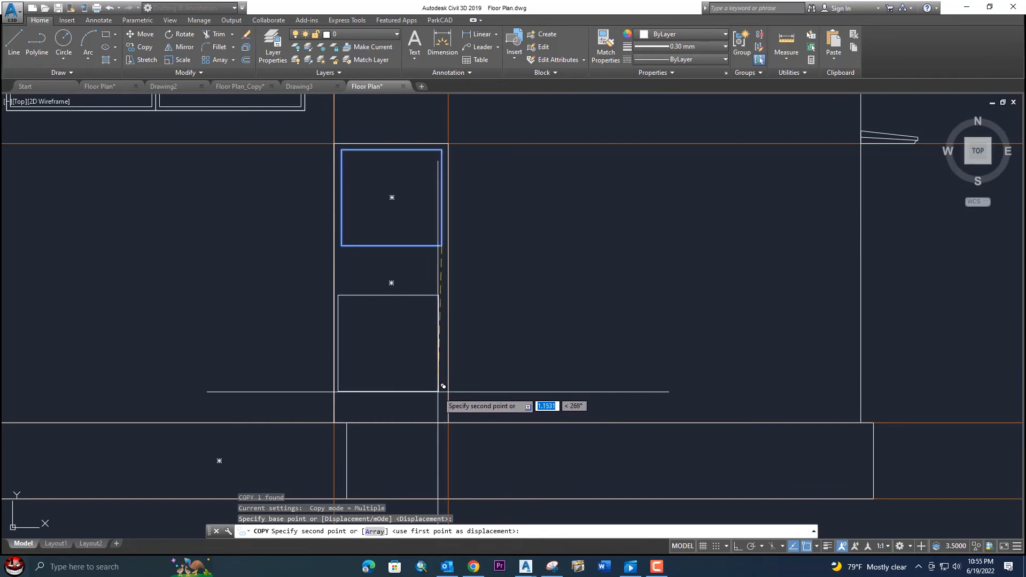
pyautogui.press('Escape')
# Step: Draw the lower panel rectangle inside the entrance door, starting just below the upper panel and aligned with its side
pyautogui.write('re')
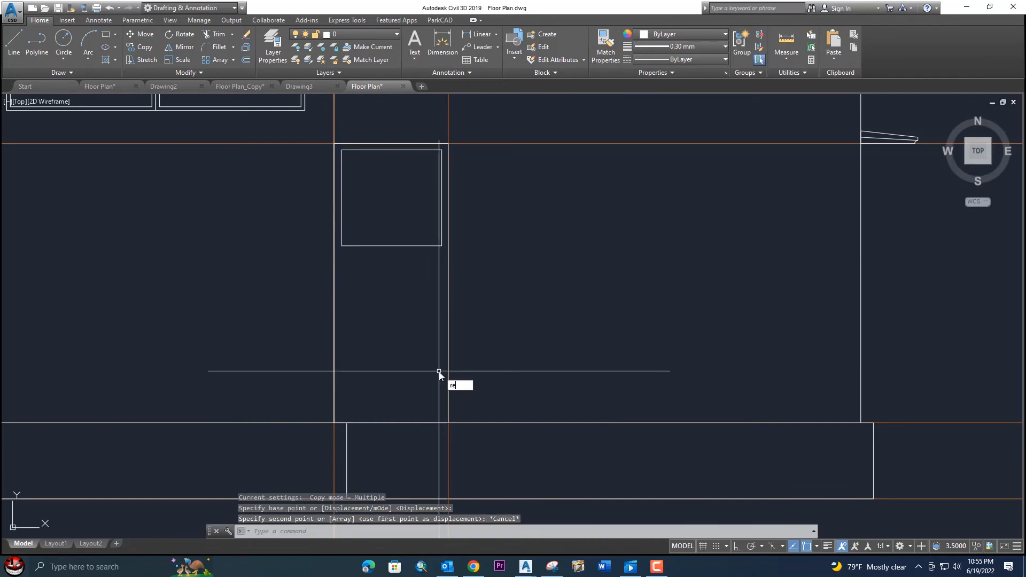
pyautogui.write('c')
pyautogui.press('Return')
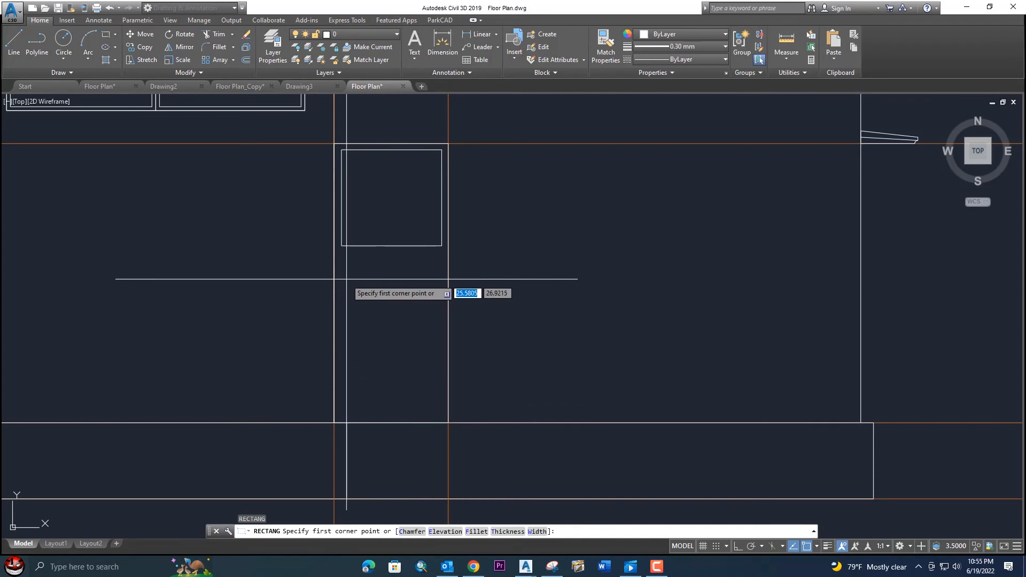
pyautogui.click(342, 280)
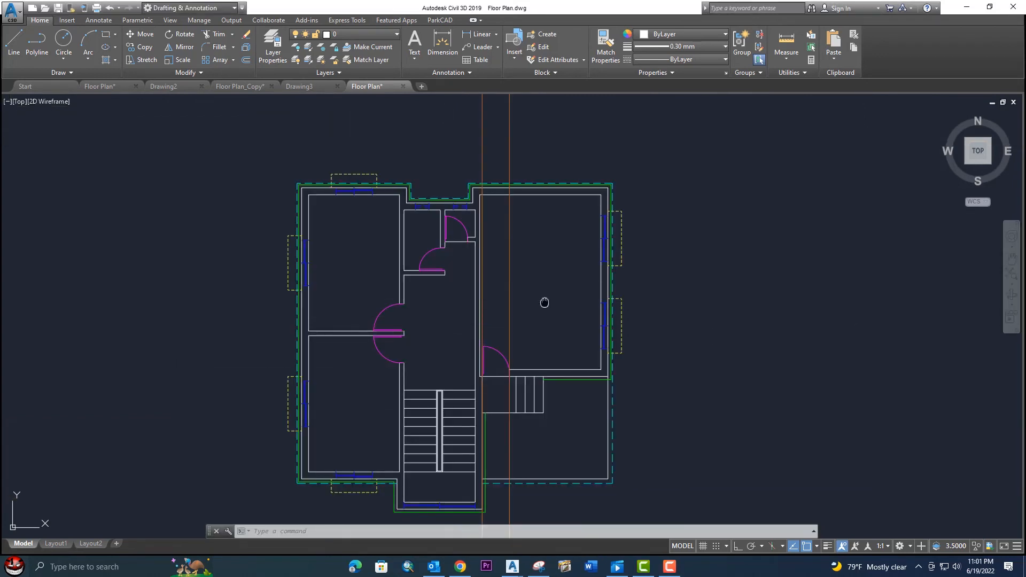
# Step: Delete the two vertical construction lines projected through the entrance door's jambs
pyautogui.scroll(3, 494, 284)
pyautogui.scroll(-6, 507, 284)
pyautogui.click(526, 240)
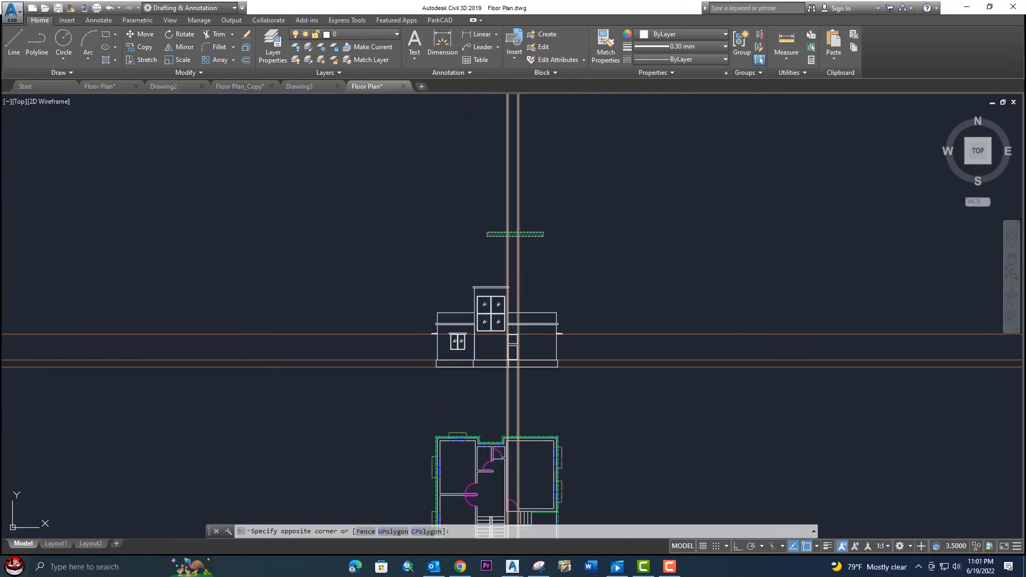
pyautogui.click(487, 233)
pyautogui.press('Delete')
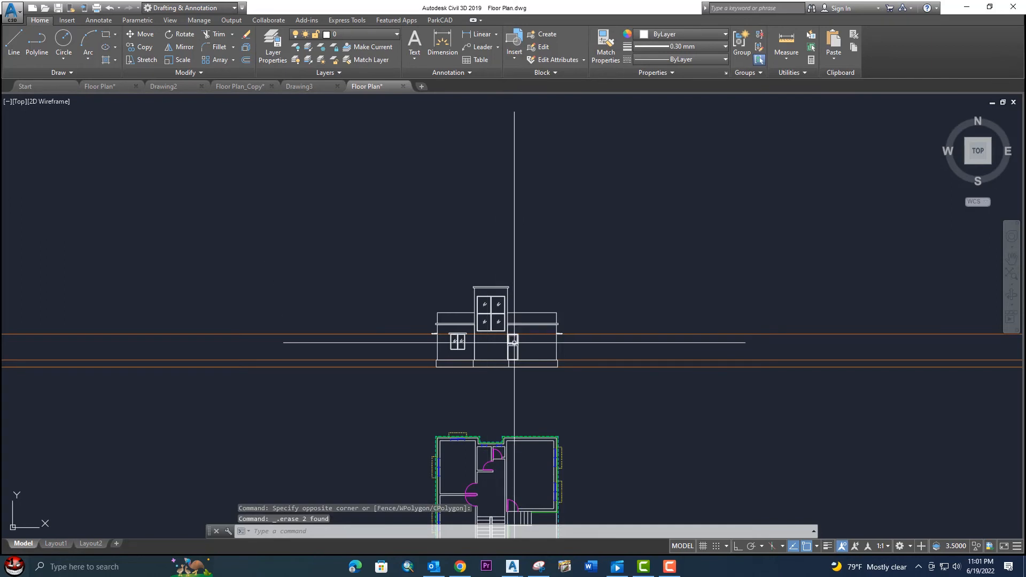
# Step: Examine the reference elevation in the Floor Plan_Copy drawing, return to the Floor Plan drawing and locate the entrance steps in plan
pyautogui.scroll(6, 514, 342)
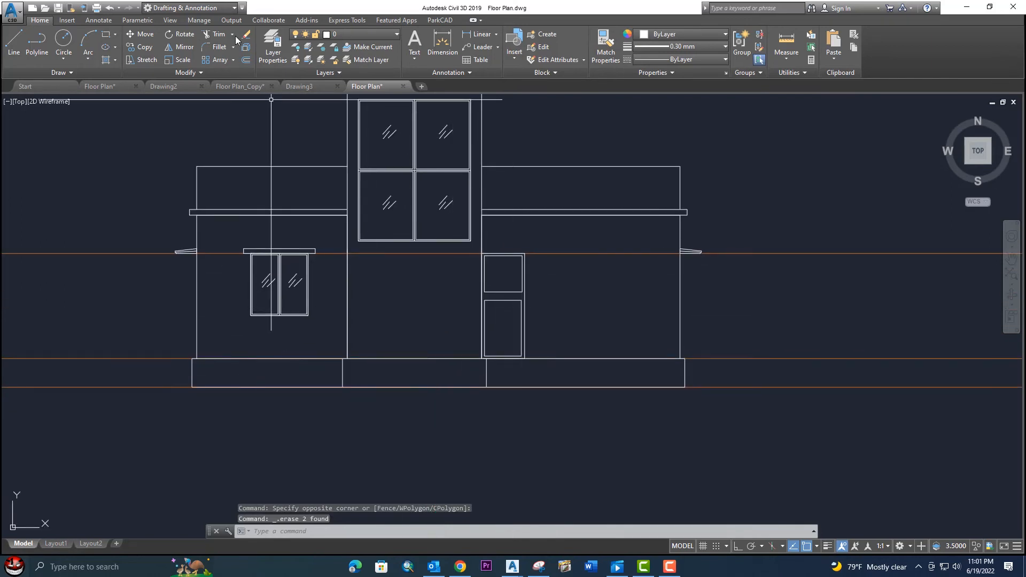
pyautogui.click(243, 83)
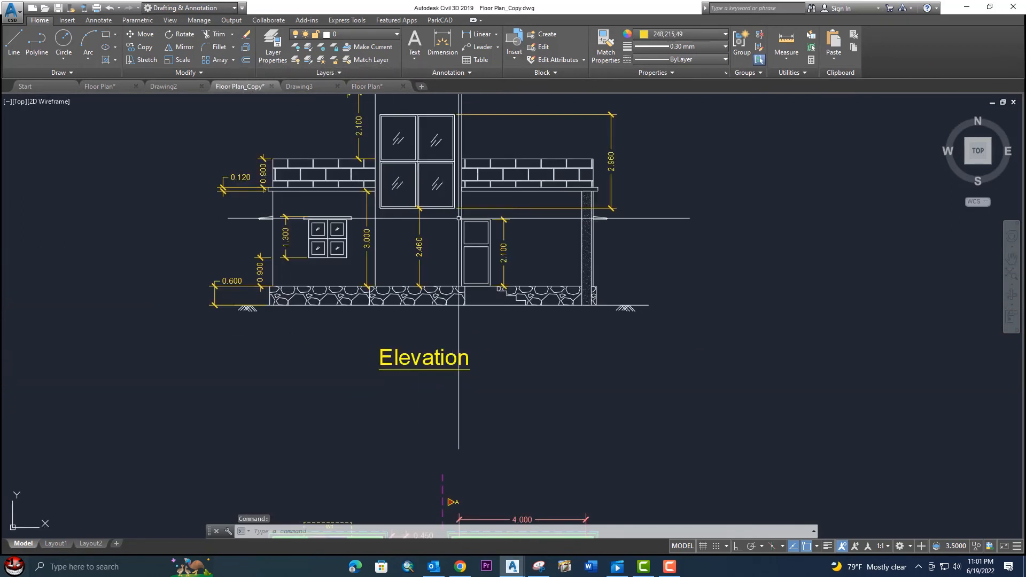
pyautogui.scroll(4, 452, 288)
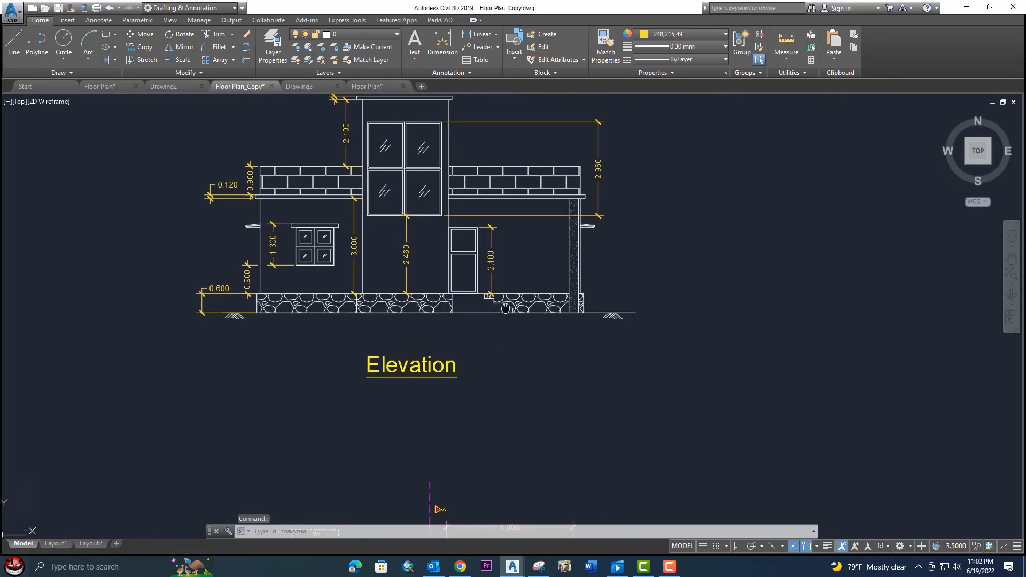
pyautogui.scroll(-4, 470, 310)
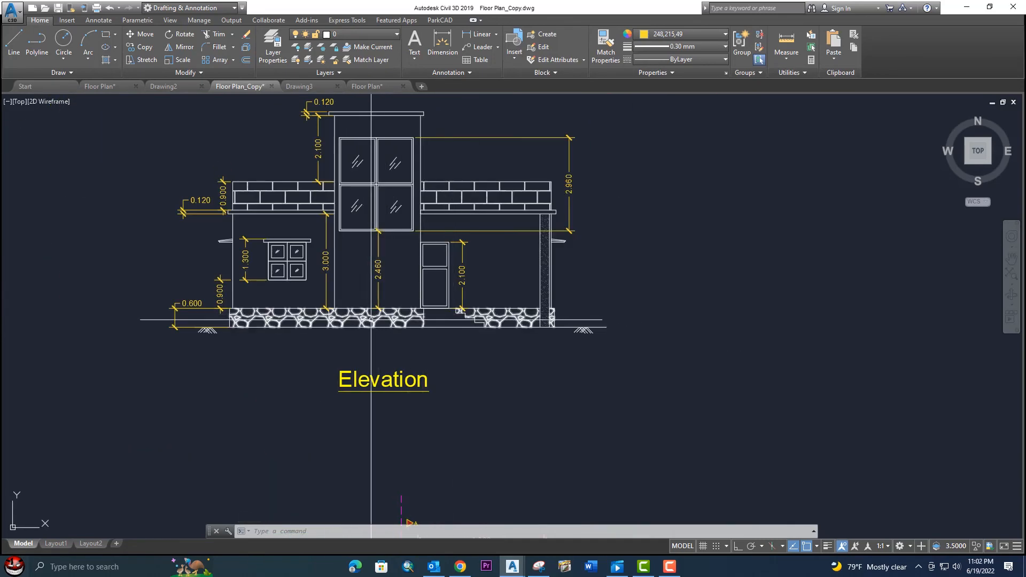
pyautogui.scroll(3, 539, 303)
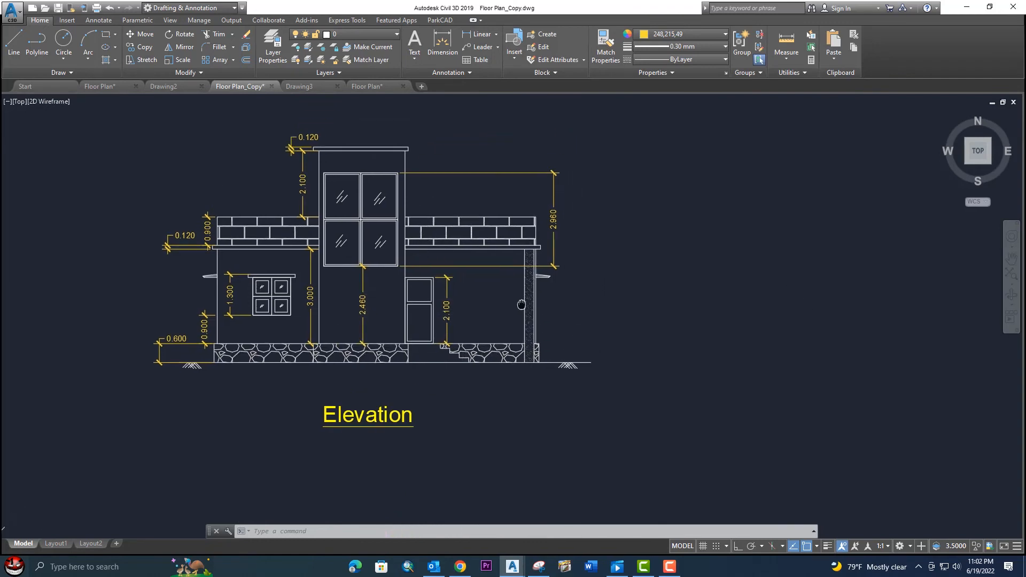
pyautogui.scroll(-2, 490, 299)
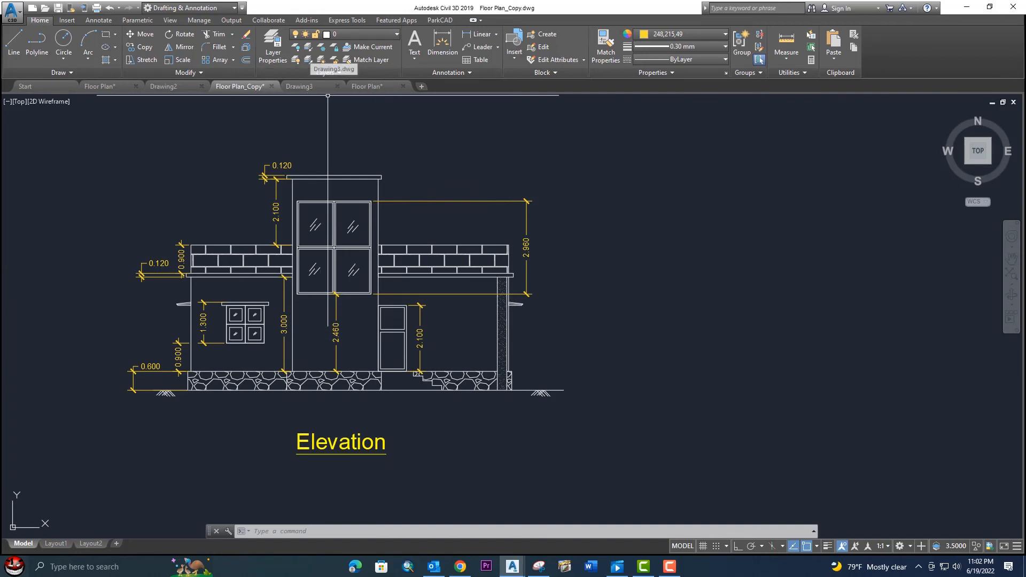
pyautogui.click(380, 87)
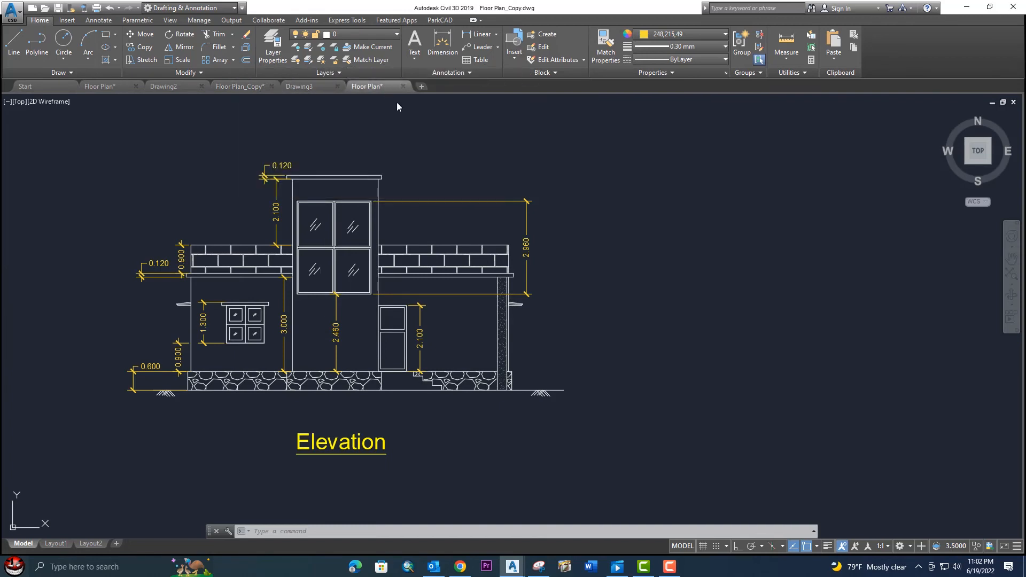
pyautogui.scroll(-2, 459, 161)
pyautogui.scroll(6, 492, 345)
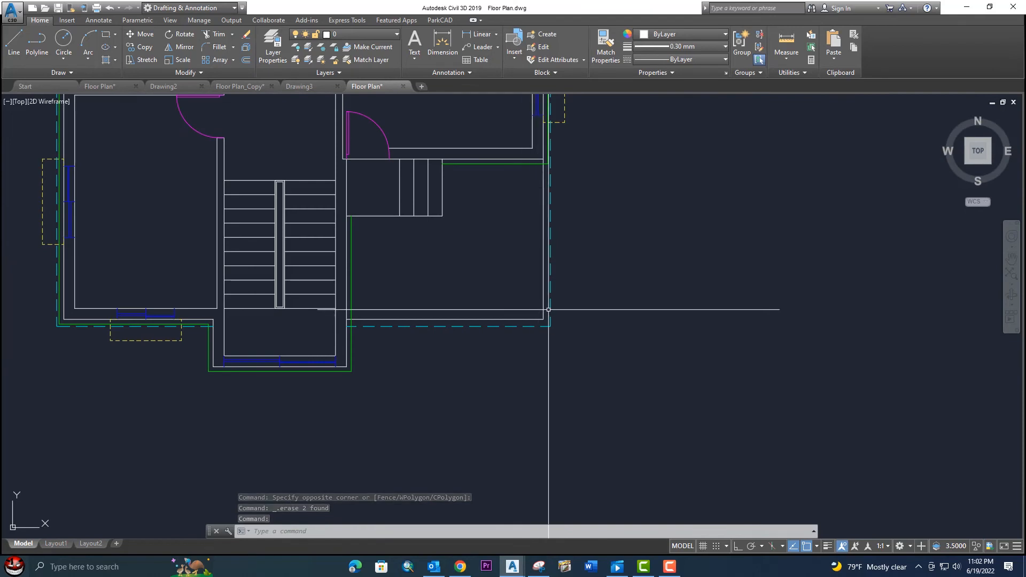
pyautogui.scroll(-3, 522, 300)
pyautogui.scroll(1, 520, 310)
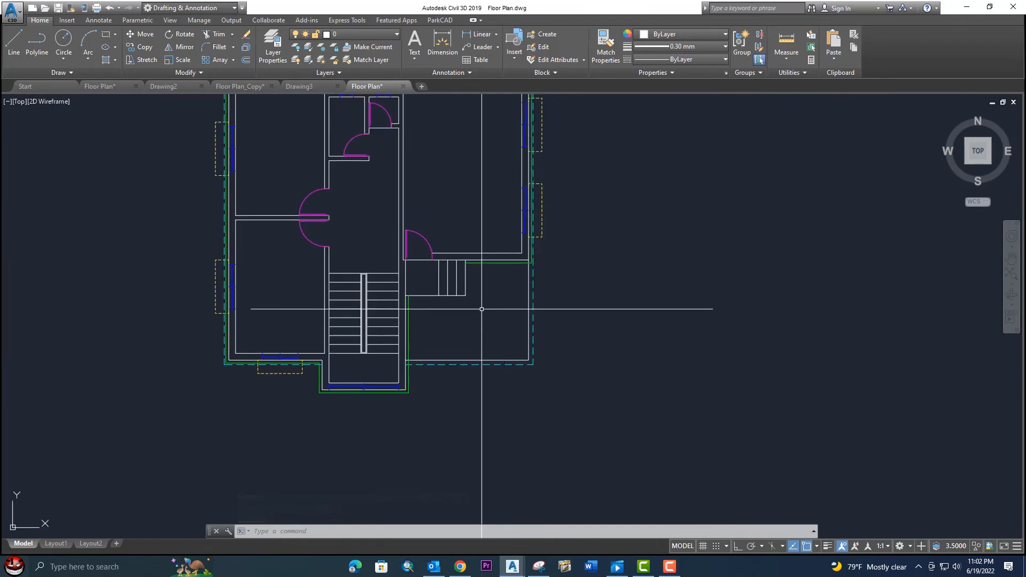
pyautogui.scroll(4, 480, 309)
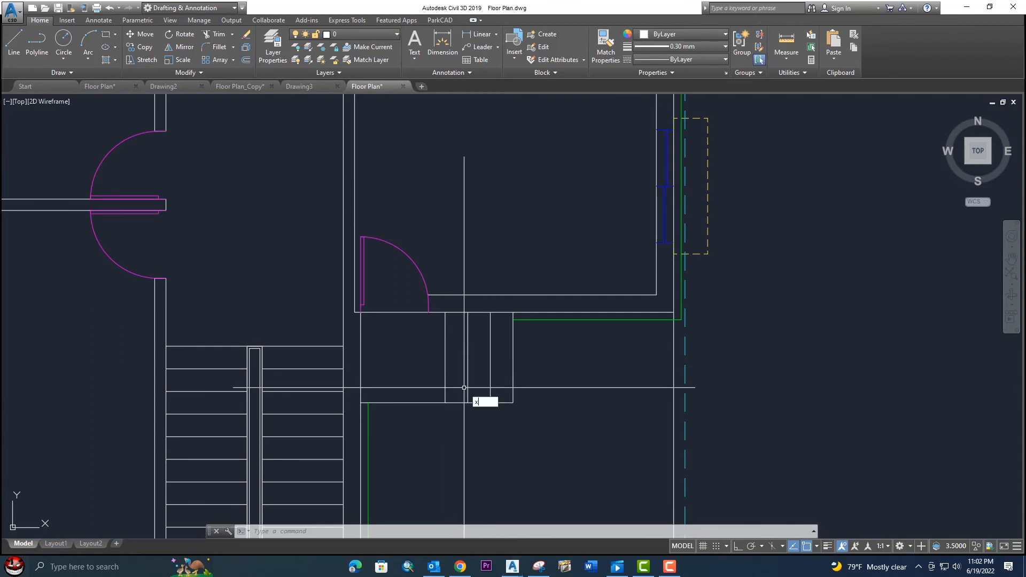
pyautogui.press('Return')
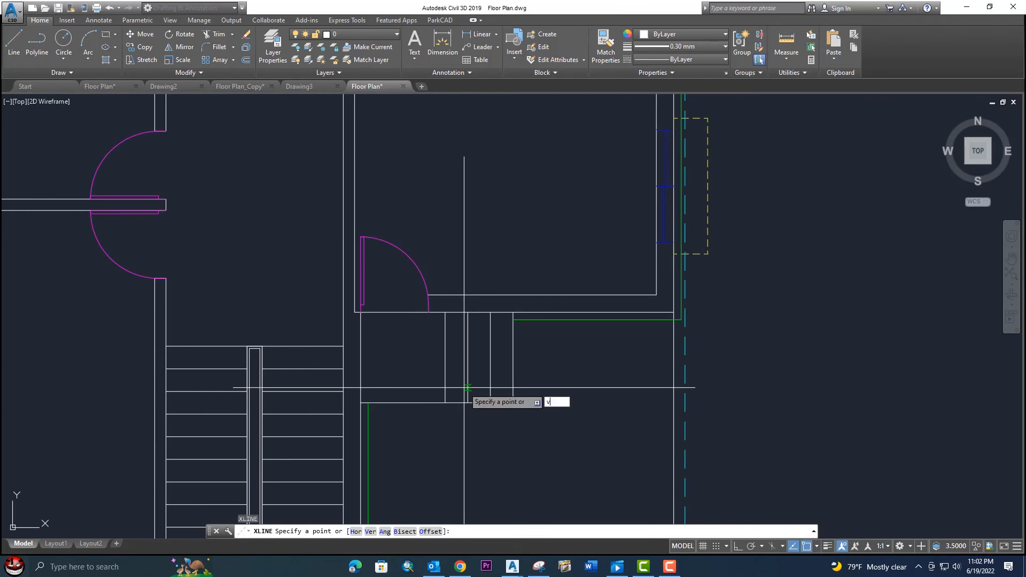
pyautogui.press('Return')
pyautogui.press('Escape')
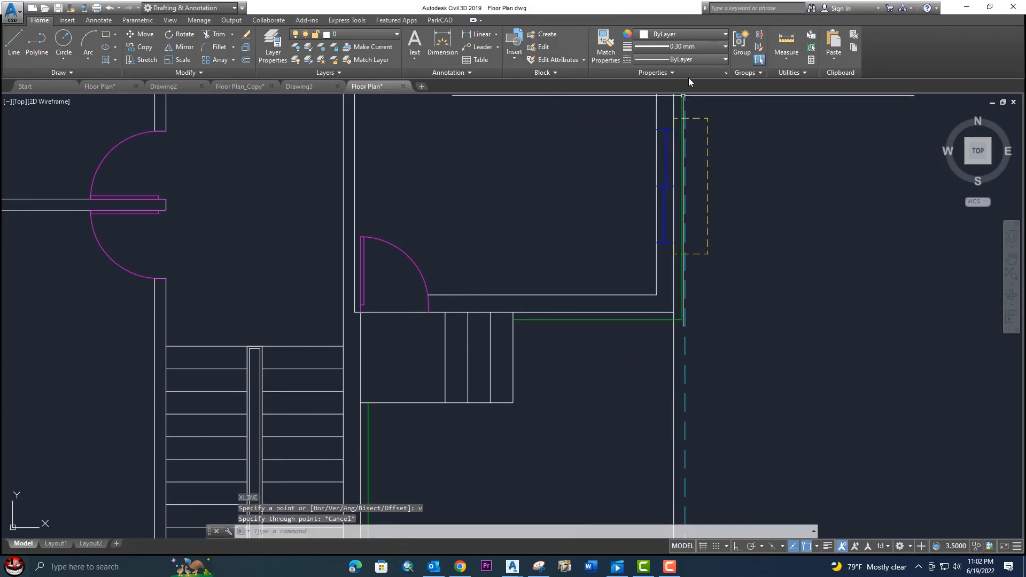
# Step: Project vertical construction lines in colour 205,105,40 from the edges of the entrance steps in plan up through the elevation
pyautogui.click(687, 34)
pyautogui.click(662, 78)
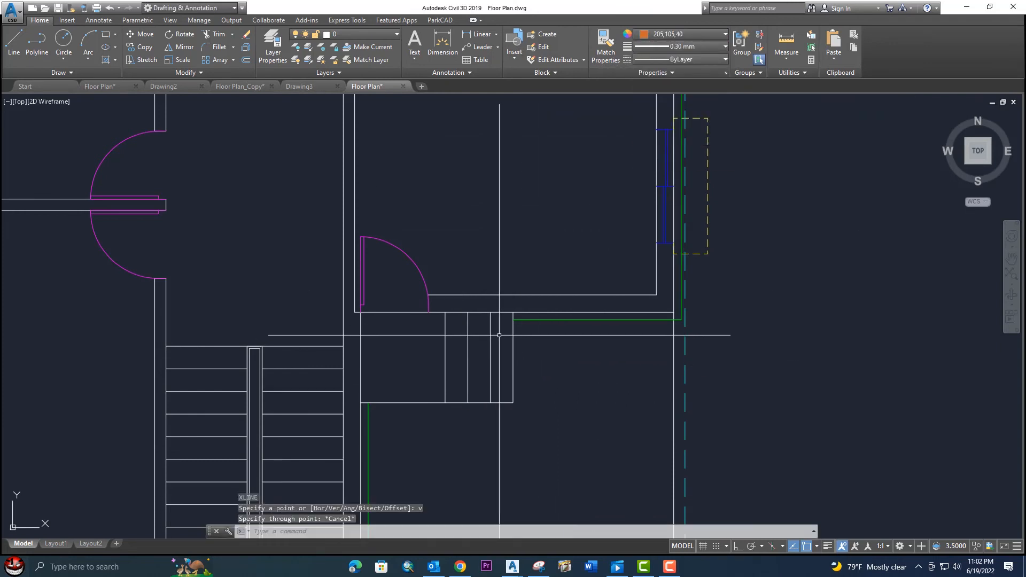
pyautogui.moveTo(495, 340); pyautogui.dragTo(483, 240, button='middle')
pyautogui.write('xl')
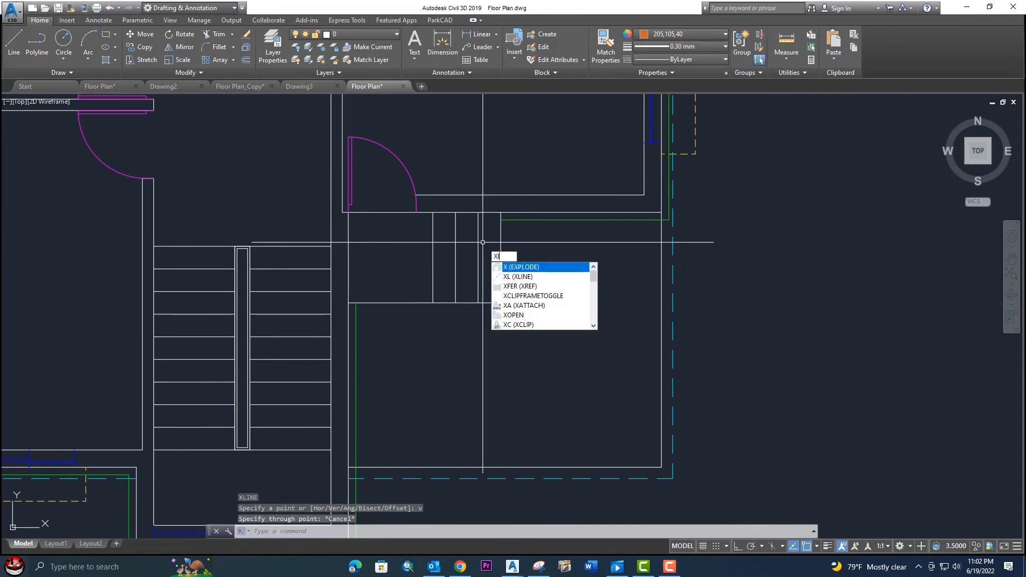
pyautogui.press('Return')
pyautogui.write('v')
pyautogui.press('Return')
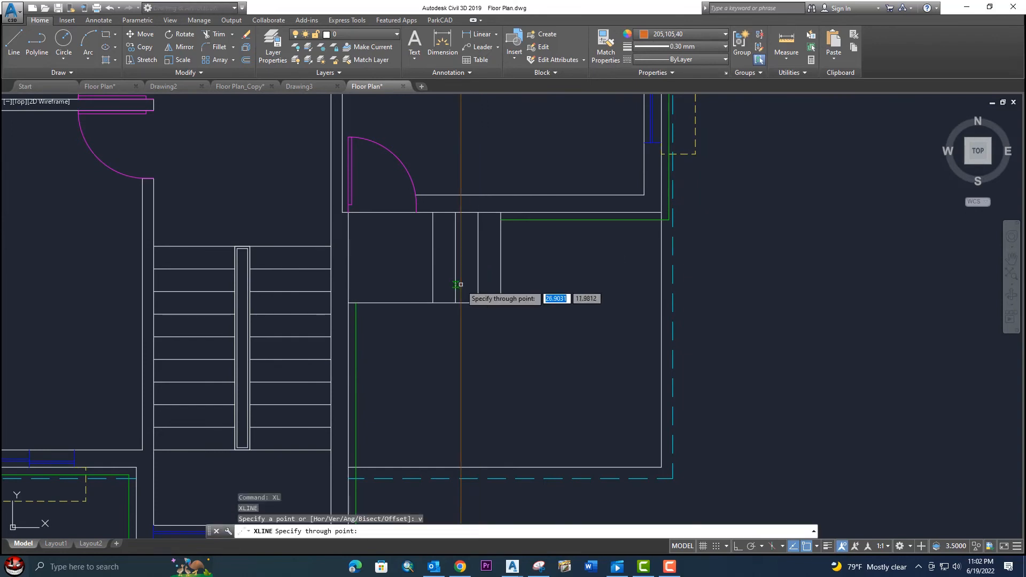
pyautogui.click(433, 303)
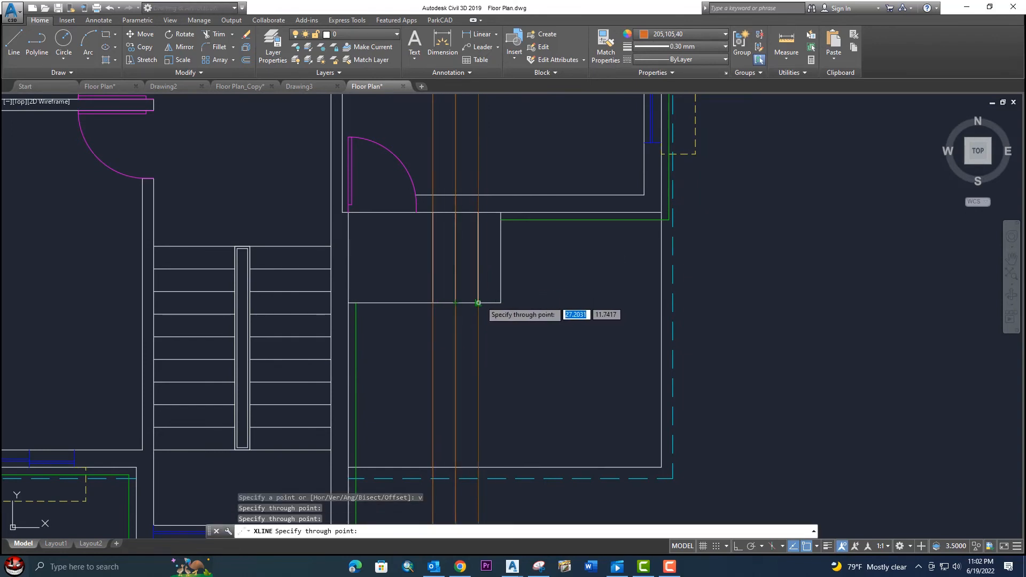
pyautogui.scroll(-6, 503, 299)
pyautogui.moveTo(534, 243); pyautogui.dragTo(518, 397, button='middle')
pyautogui.moveTo(494, 235); pyautogui.dragTo(493, 352, button='middle')
pyautogui.scroll(5, 496, 297)
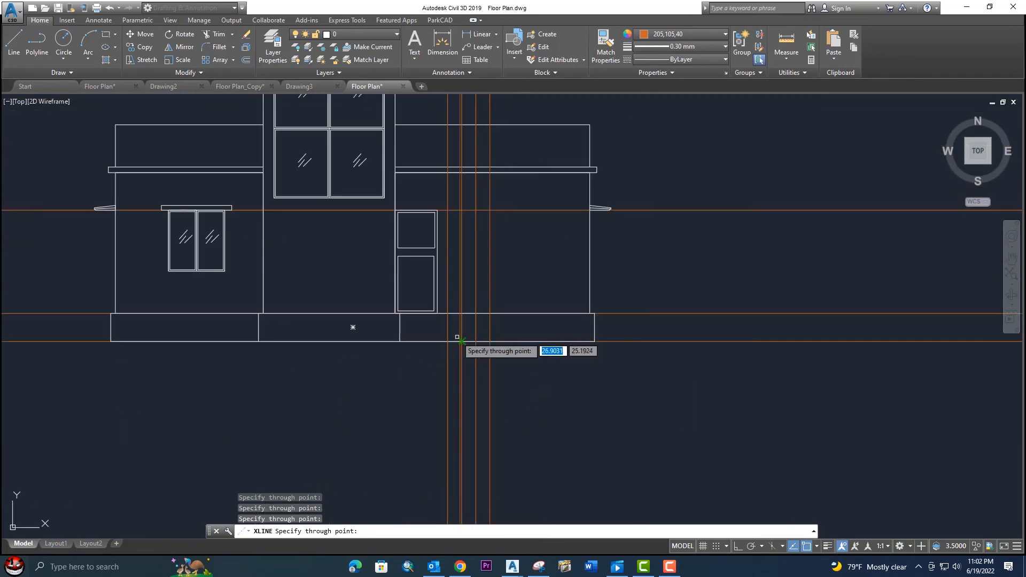
pyautogui.press('Escape')
pyautogui.moveTo(736, 348)
pyautogui.mouseDown(button='middle')
pyautogui.moveTo(605, 351)
pyautogui.moveTo(604, 327)
pyautogui.mouseUp(button='middle')
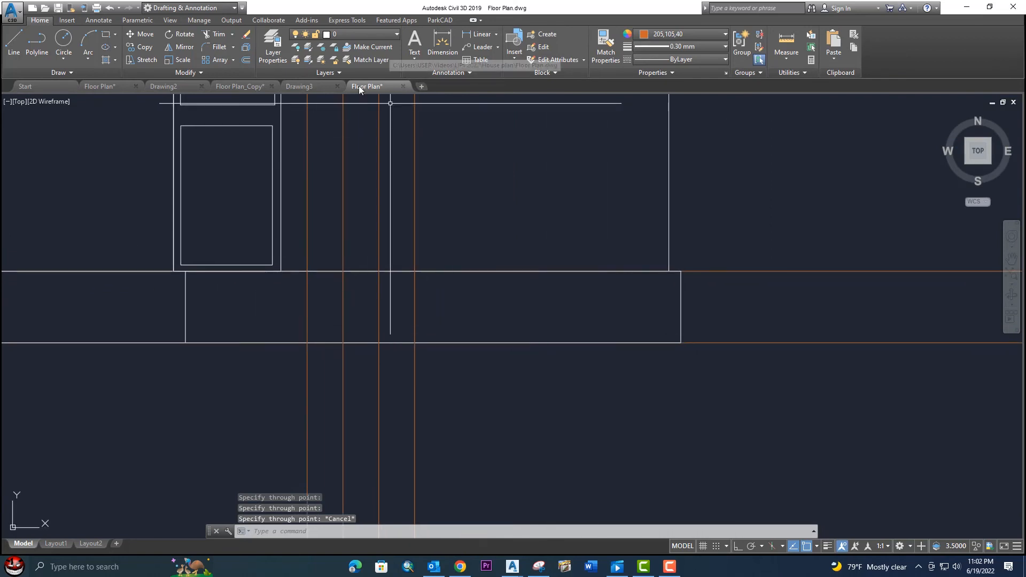
# Step: Examine the stair and entrance step notes on the ground plan in the Floor Plan_Copy drawing, then return to the Floor Plan drawing
pyautogui.scroll(-2, 385, 225)
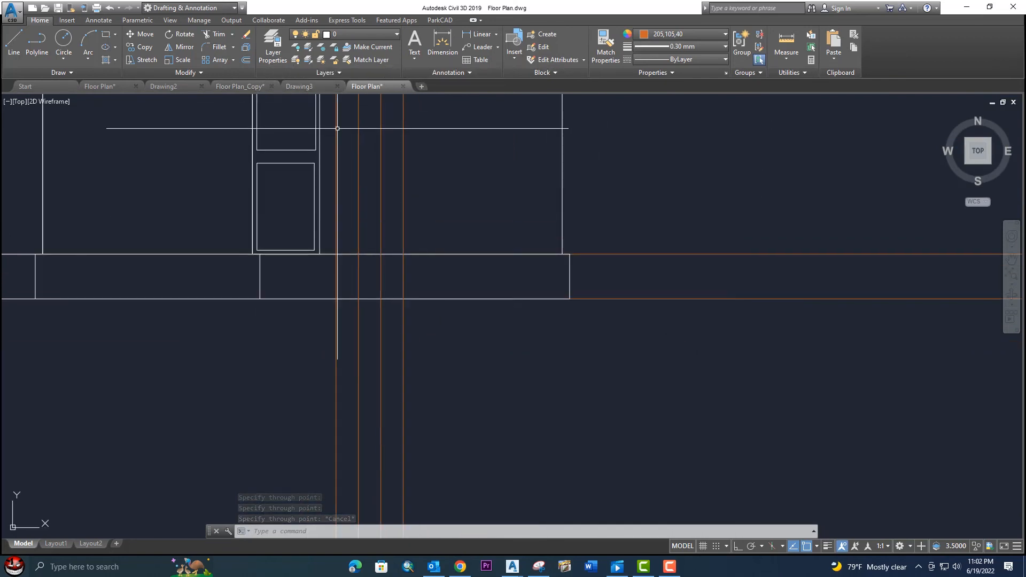
pyautogui.click(239, 87)
pyautogui.scroll(-4, 409, 299)
pyautogui.moveTo(413, 308); pyautogui.dragTo(414, 78, button='middle')
pyautogui.scroll(10, 425, 313)
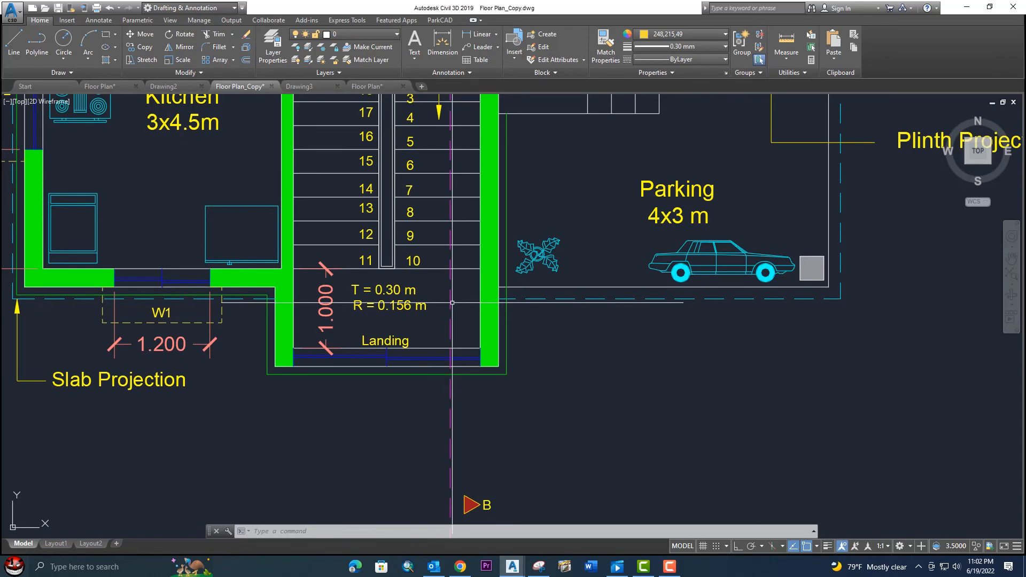
pyautogui.scroll(-4, 458, 300)
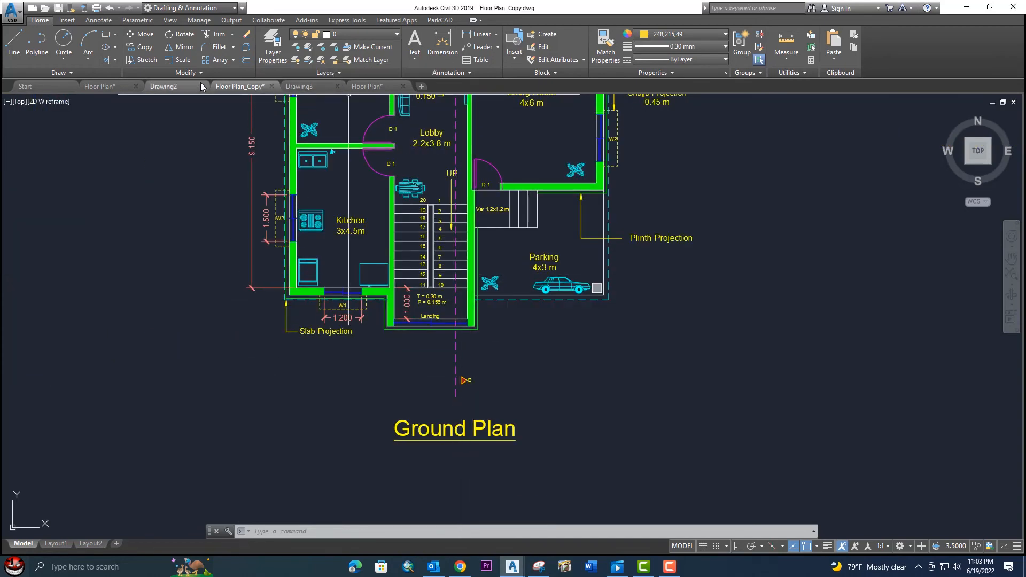
pyautogui.click(371, 88)
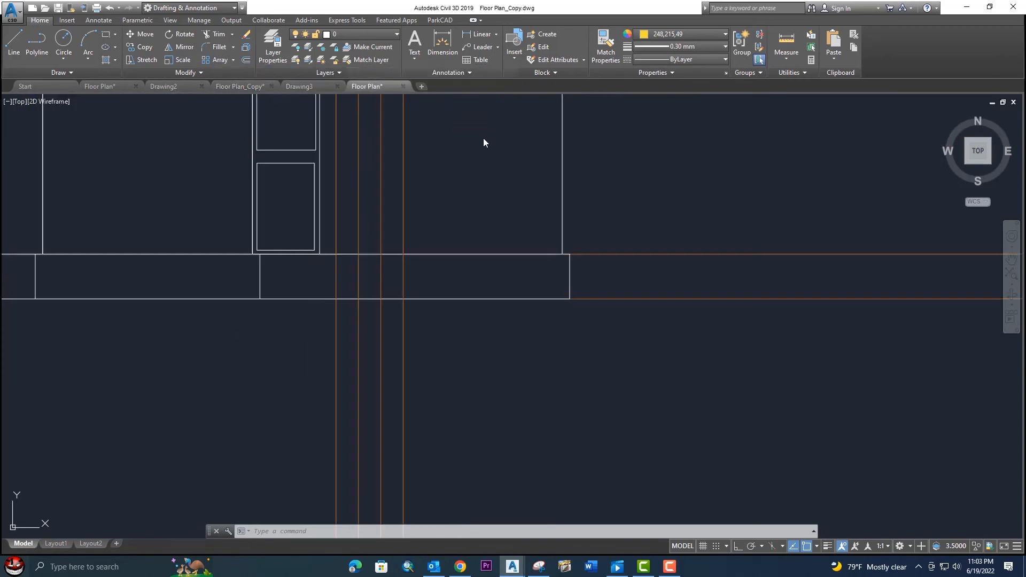
# Step: Offset the ground-level construction line upward at 0.15 intervals to mark the entrance risers across the plinth
pyautogui.scroll(3, 392, 294)
pyautogui.scroll(-2, 463, 303)
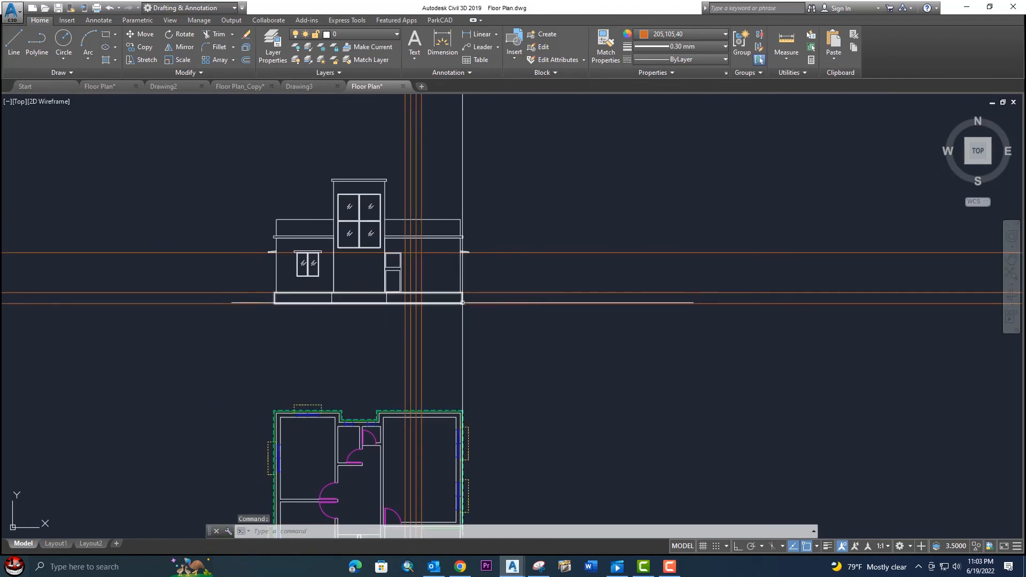
pyautogui.write('o')
pyautogui.press('Return')
pyautogui.scroll(5, 497, 308)
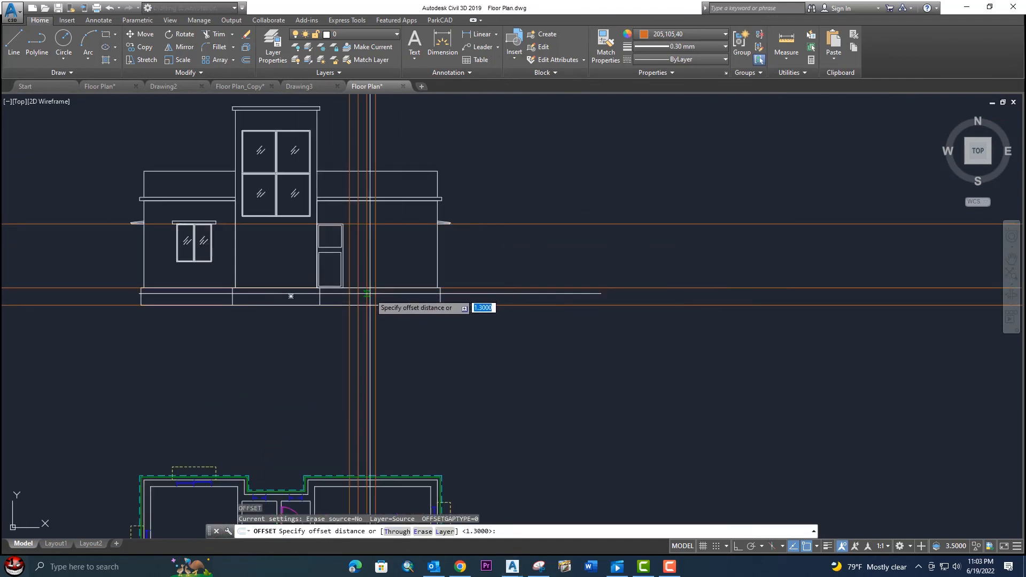
pyautogui.scroll(-2, 500, 315)
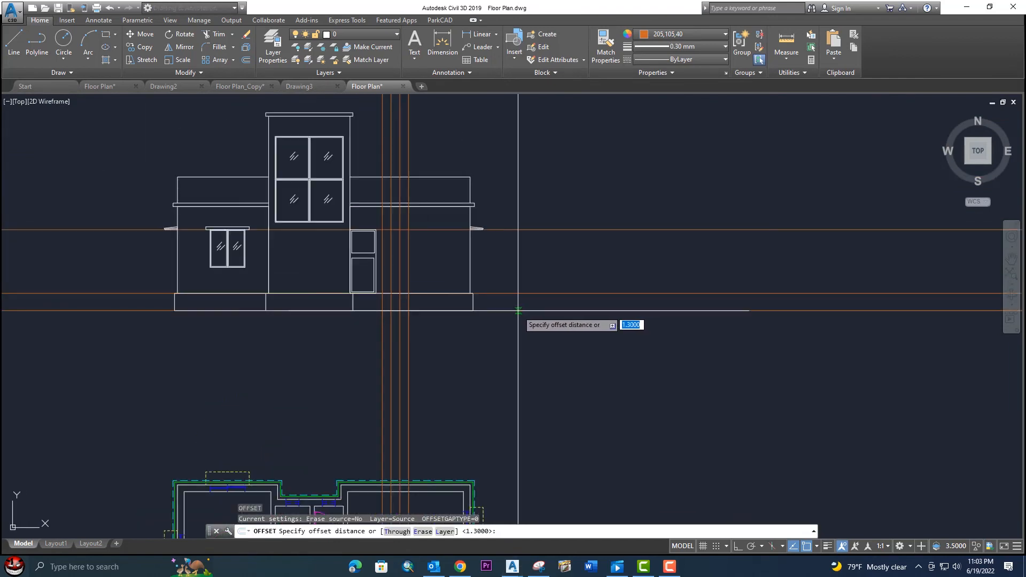
pyautogui.scroll(2, 481, 317)
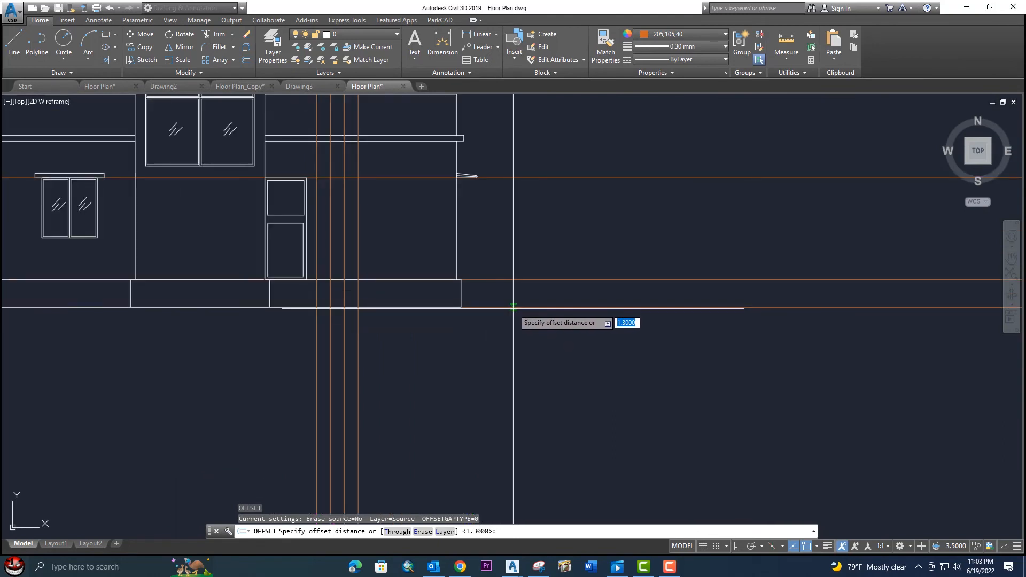
pyautogui.write('0.15')
pyautogui.press('Return')
pyautogui.click(514, 307)
pyautogui.click(516, 302)
pyautogui.click(513, 292)
pyautogui.click(515, 287)
pyautogui.scroll(3, 390, 299)
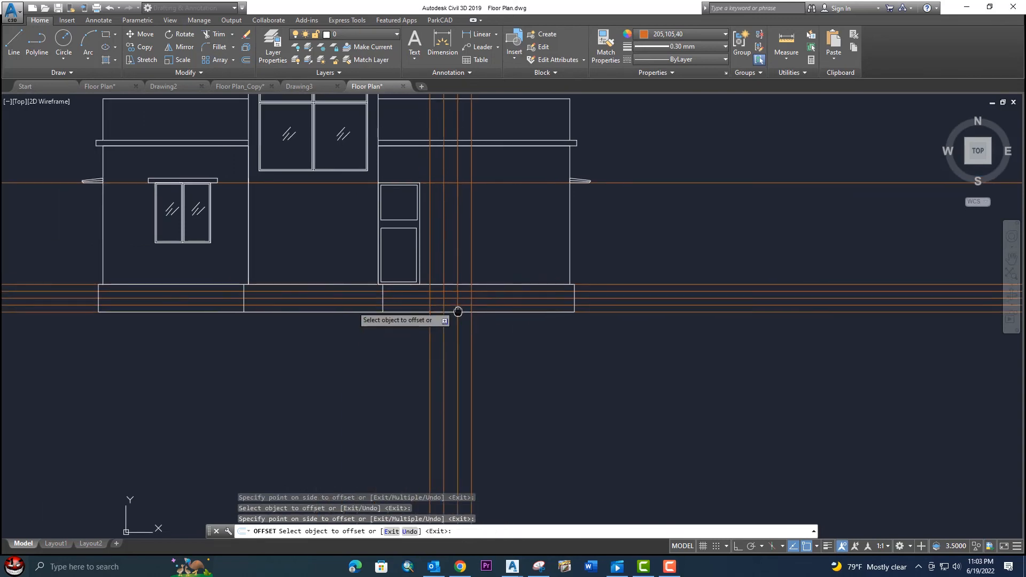
pyautogui.press('Escape')
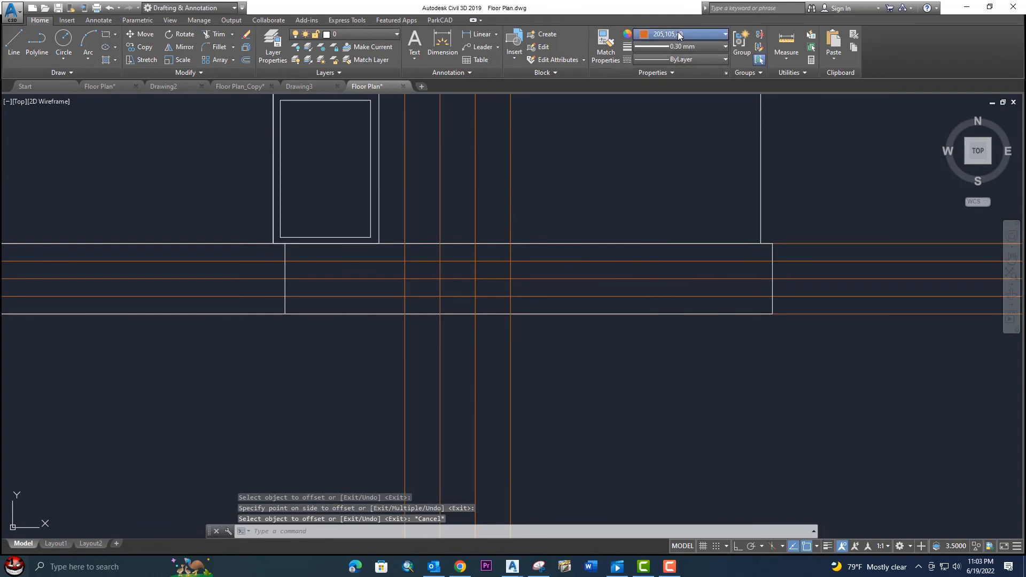
# Step: With the colour set to ByLayer, draw the stepped entrance stair profile through the construction line intersections from ground level up to plinth top
pyautogui.click(680, 35)
pyautogui.click(659, 48)
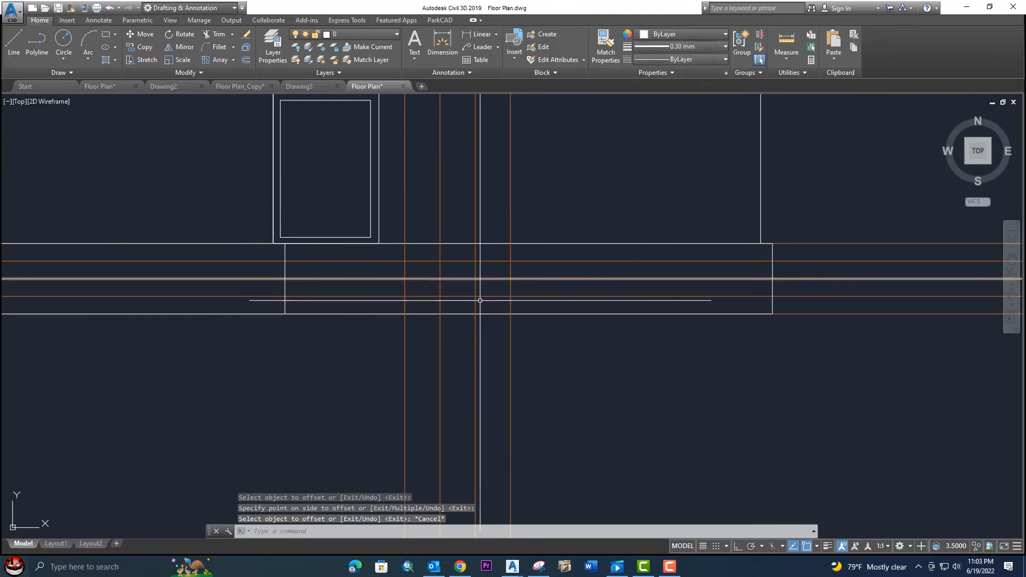
pyautogui.write('l')
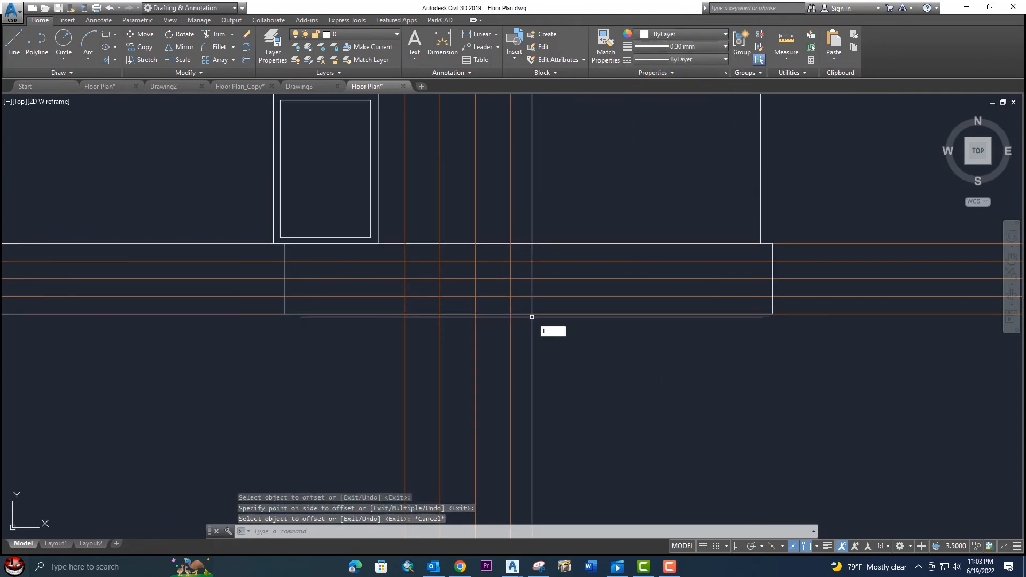
pyautogui.press('Return')
pyautogui.click(510, 314)
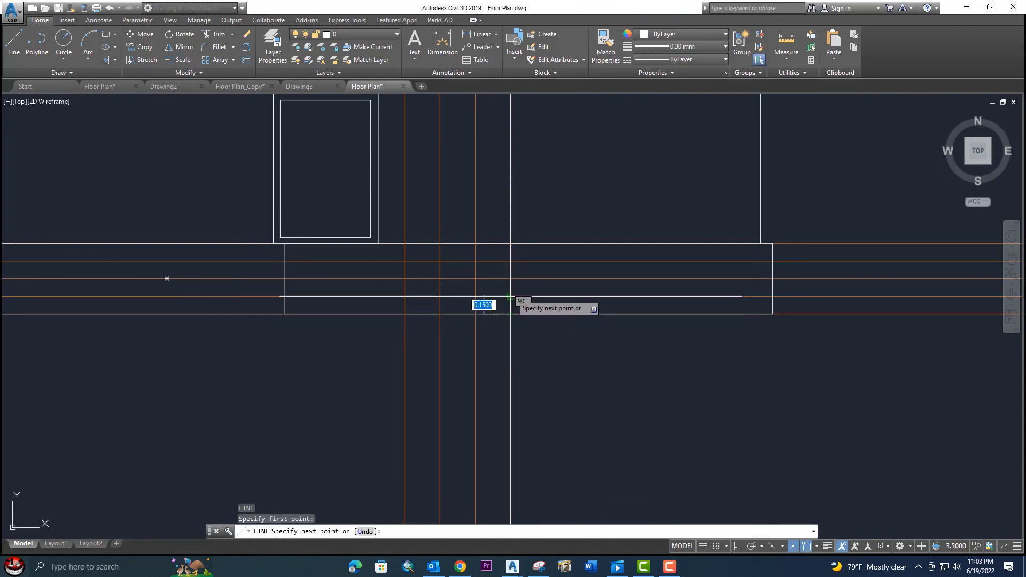
pyautogui.click(511, 297)
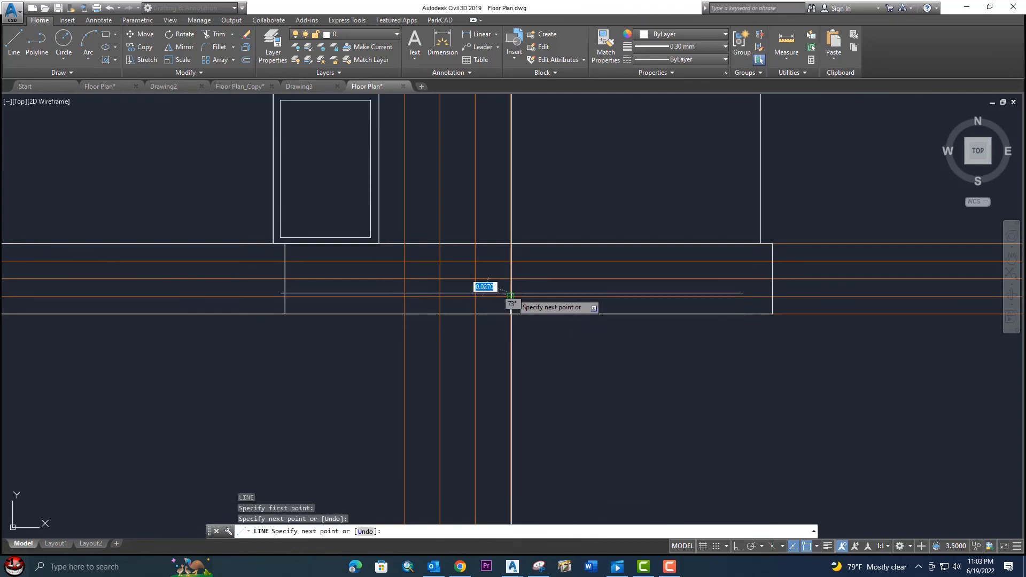
pyautogui.click(476, 296)
pyautogui.click(475, 278)
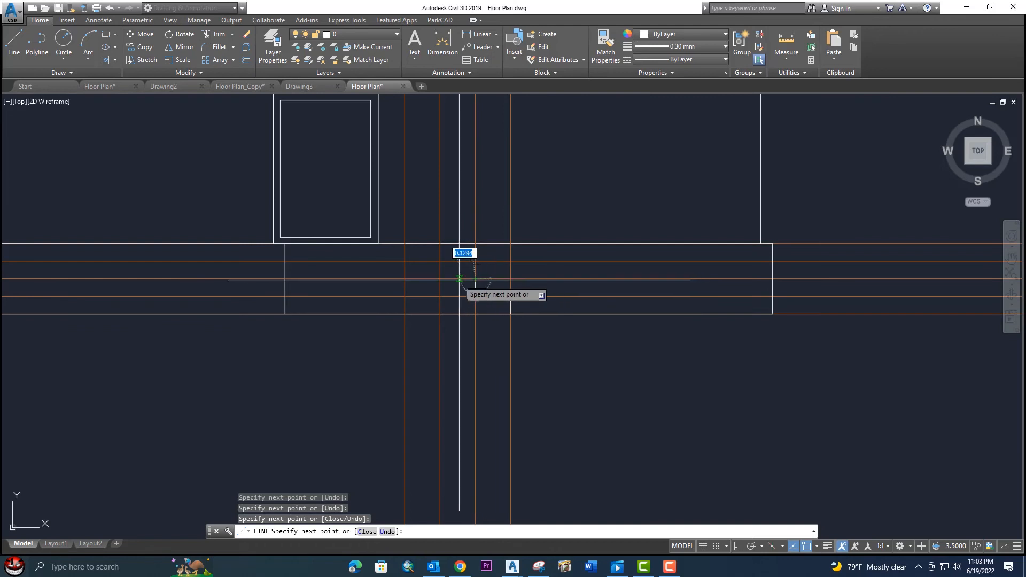
pyautogui.click(440, 279)
pyautogui.click(440, 261)
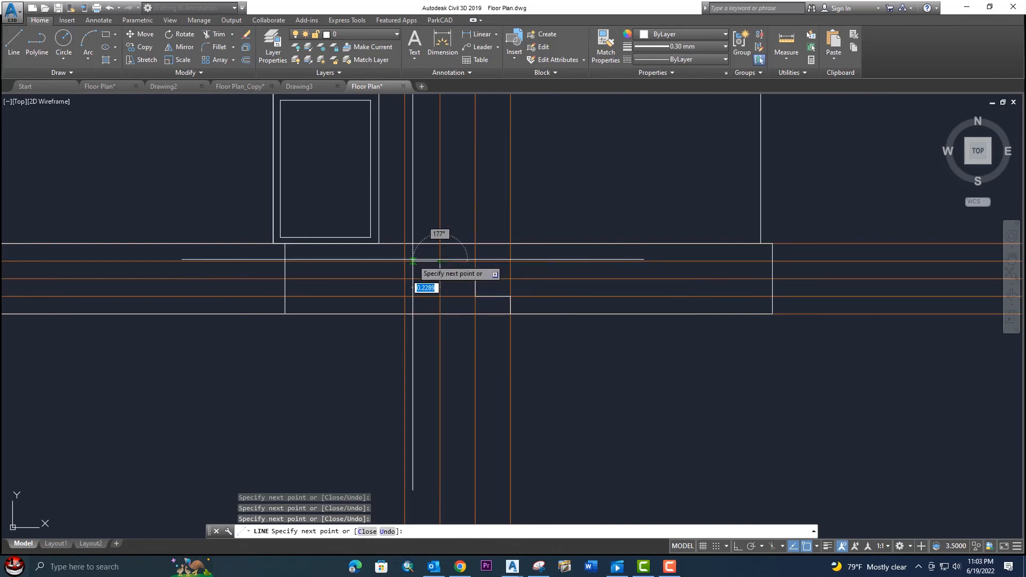
pyautogui.click(405, 261)
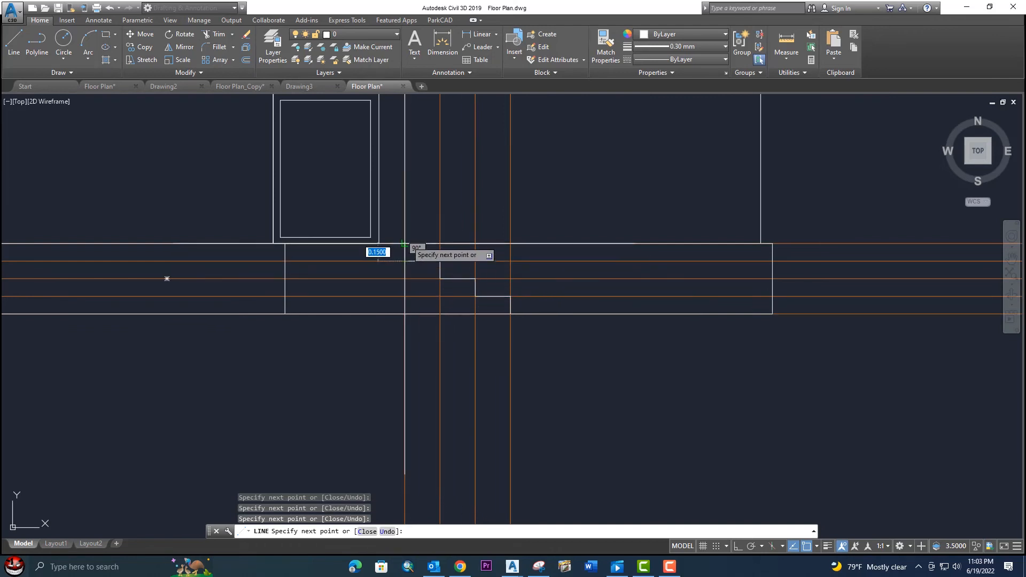
pyautogui.click(405, 243)
pyautogui.press('Return')
pyautogui.scroll(-2, 491, 286)
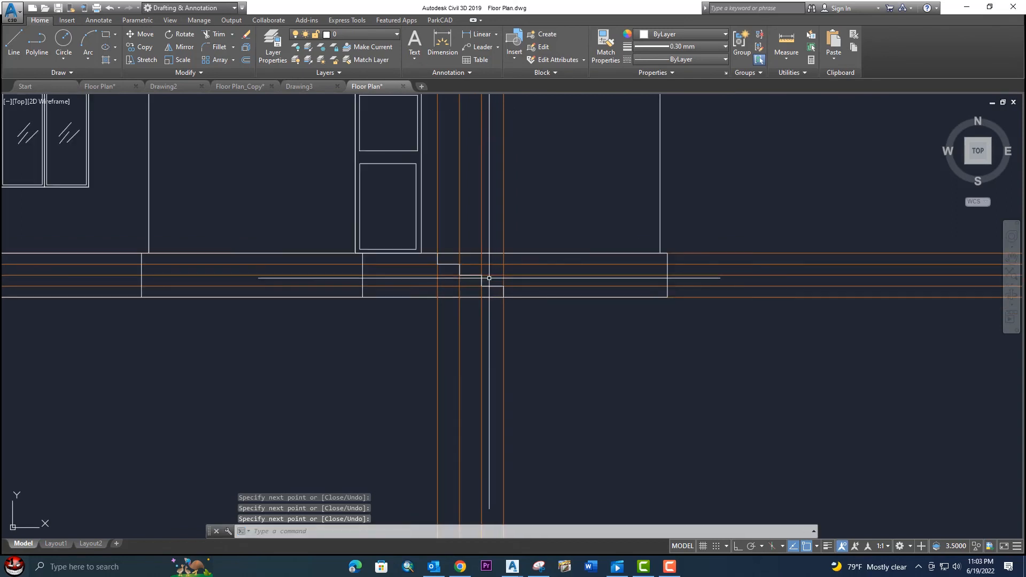
# Step: Delete the four vertical step construction lines and all horizontal construction lines above the ground line
pyautogui.moveTo(535, 369); pyautogui.dragTo(428, 359)
pyautogui.press('Delete')
pyautogui.moveTo(581, 312); pyautogui.dragTo(480, 355, button='middle')
pyautogui.click(738, 271)
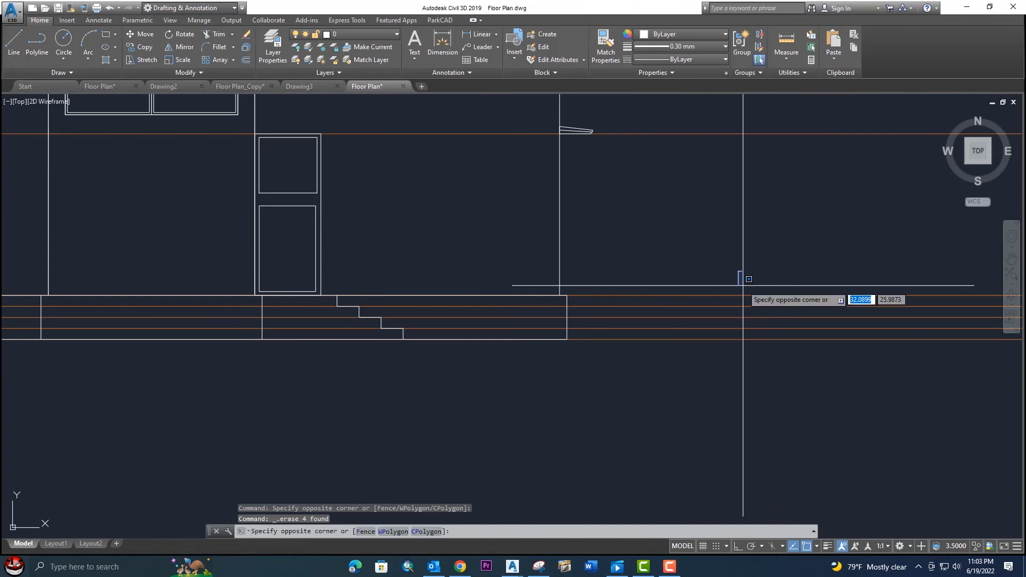
pyautogui.click(765, 329)
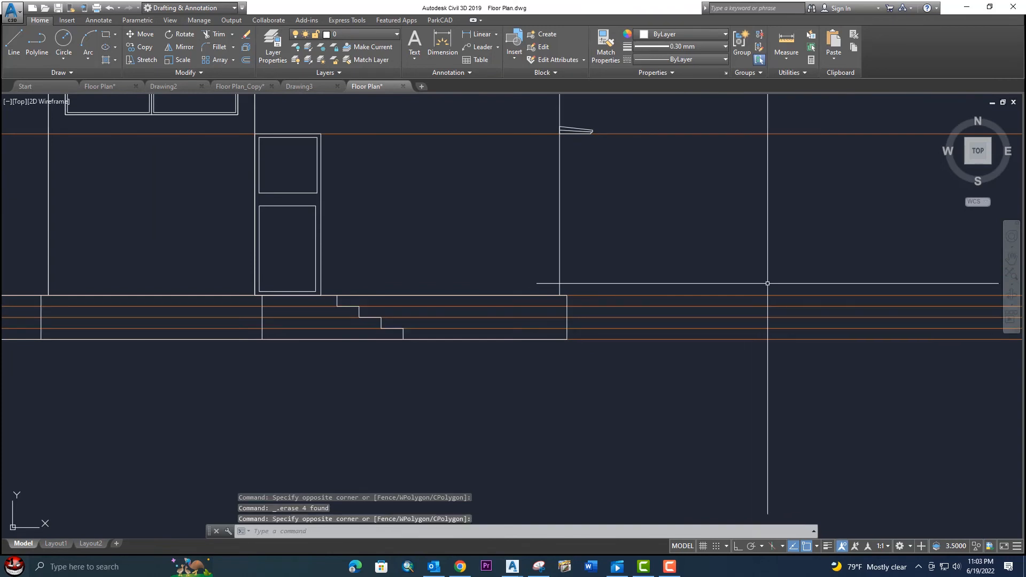
pyautogui.click(748, 259)
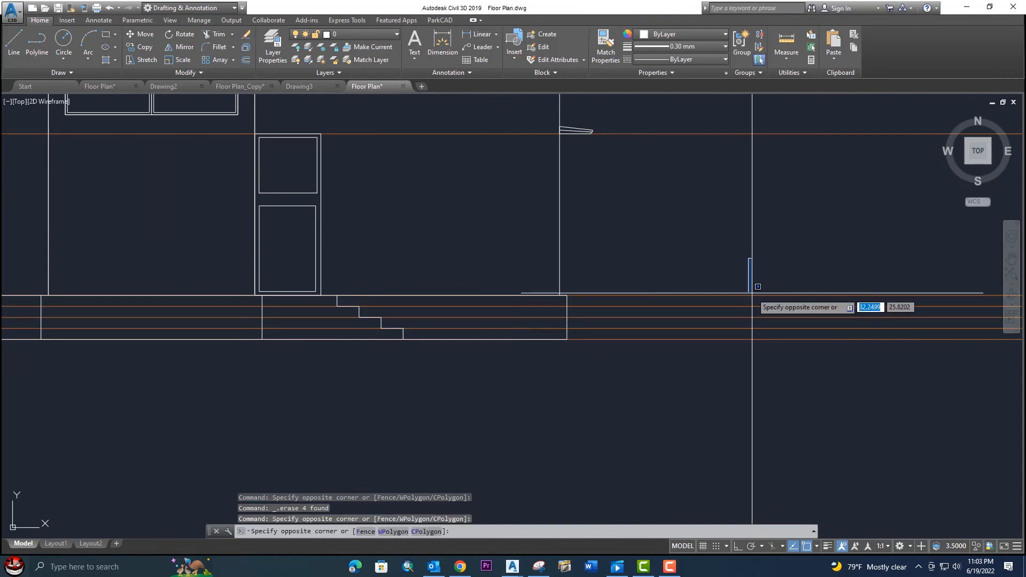
pyautogui.click(724, 334)
pyautogui.press('Delete')
pyautogui.moveTo(696, 236); pyautogui.dragTo(688, 226, button='middle')
pyautogui.click(729, 238)
pyautogui.click(660, 152)
pyautogui.press('Delete')
pyautogui.scroll(-2, 658, 160)
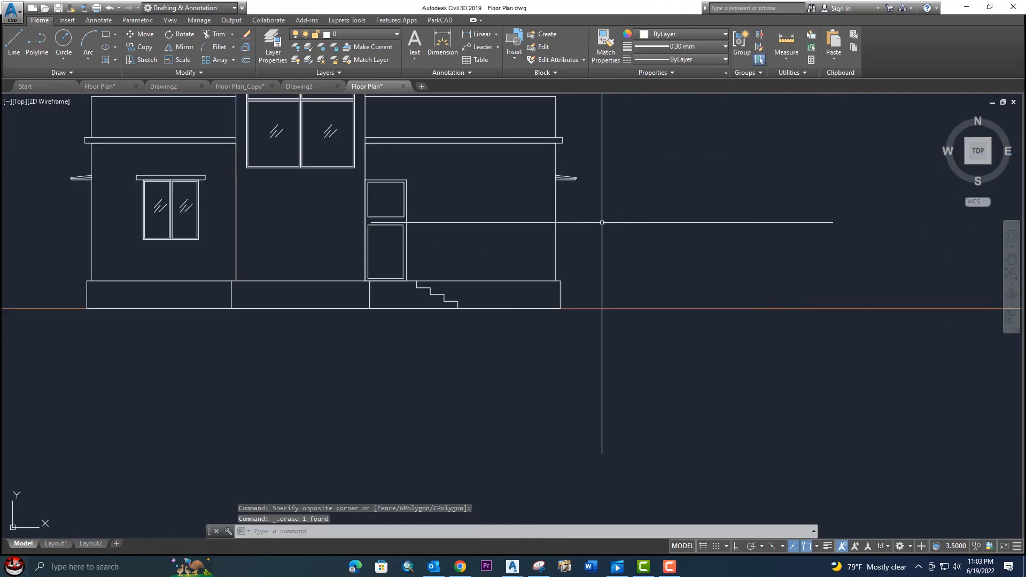
# Step: Examine the stair profile and the plinth along the base of the front elevation
pyautogui.scroll(5, 416, 312)
pyautogui.scroll(-4, 523, 355)
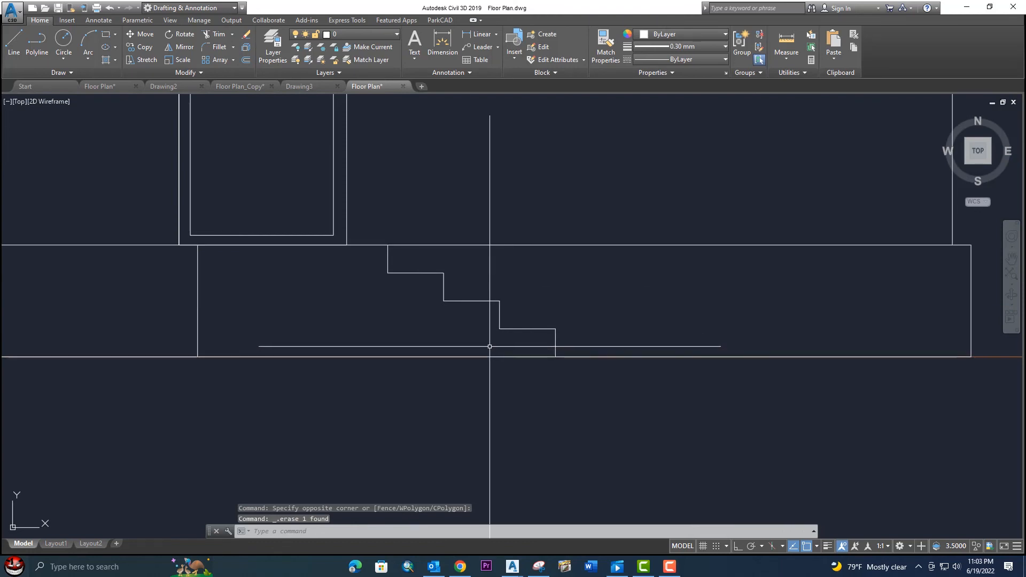
pyautogui.moveTo(509, 243); pyautogui.dragTo(510, 188, button='middle')
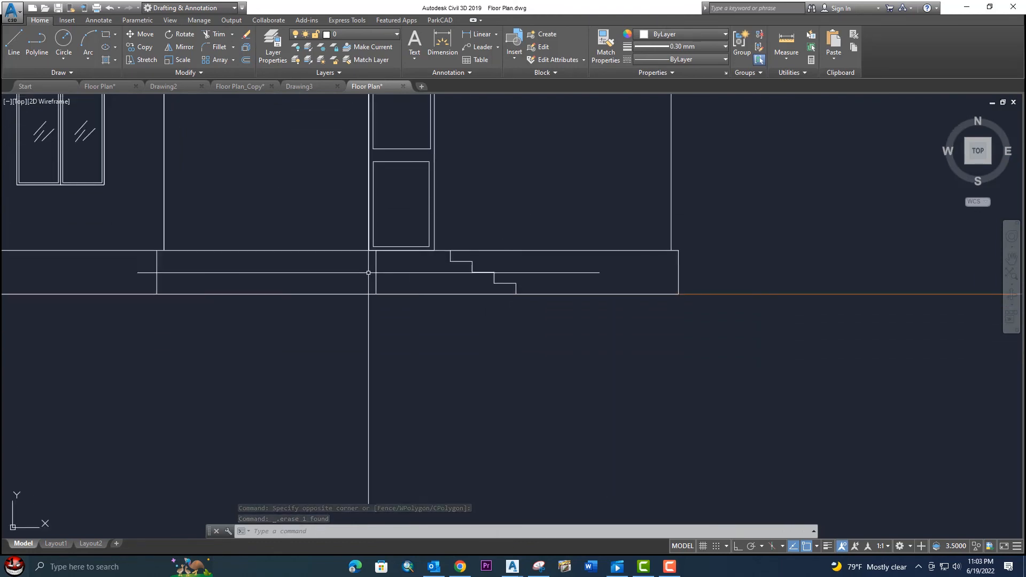
pyautogui.moveTo(263, 254); pyautogui.dragTo(408, 249, button='middle')
pyautogui.scroll(-2, 483, 267)
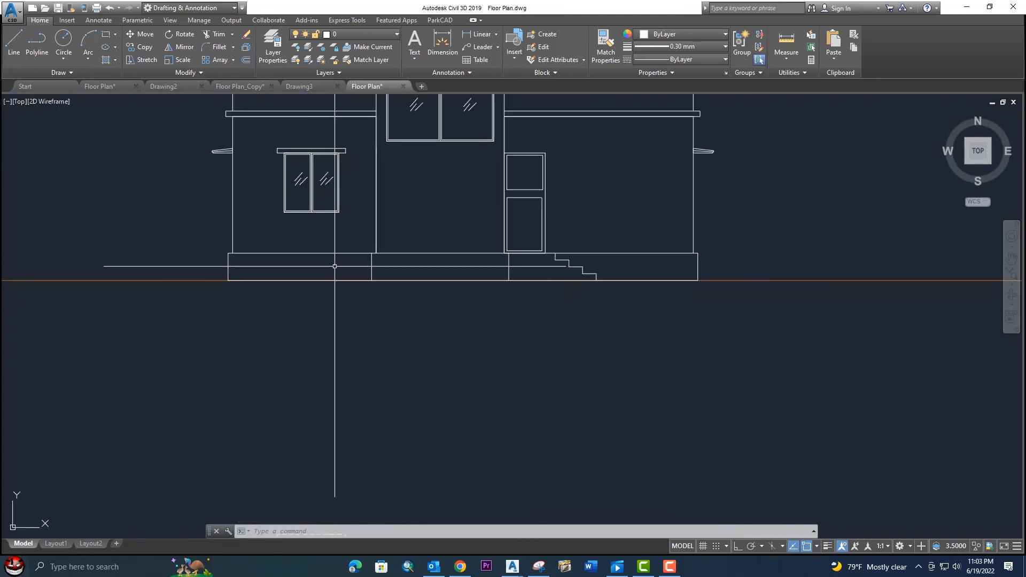
pyautogui.moveTo(605, 281); pyautogui.dragTo(555, 282, button='middle')
pyautogui.scroll(-2, 557, 282)
# Step: Draw a 0.30 by 0.3 rectangle for the parking column just below the parking area's outer corner in plan
pyautogui.moveTo(584, 316); pyautogui.dragTo(551, 247, button='middle')
pyautogui.moveTo(535, 446); pyautogui.dragTo(522, 357, button='middle')
pyautogui.scroll(2, 524, 382)
pyautogui.moveTo(527, 397); pyautogui.dragTo(438, 360, button='middle')
pyautogui.scroll(2, 460, 378)
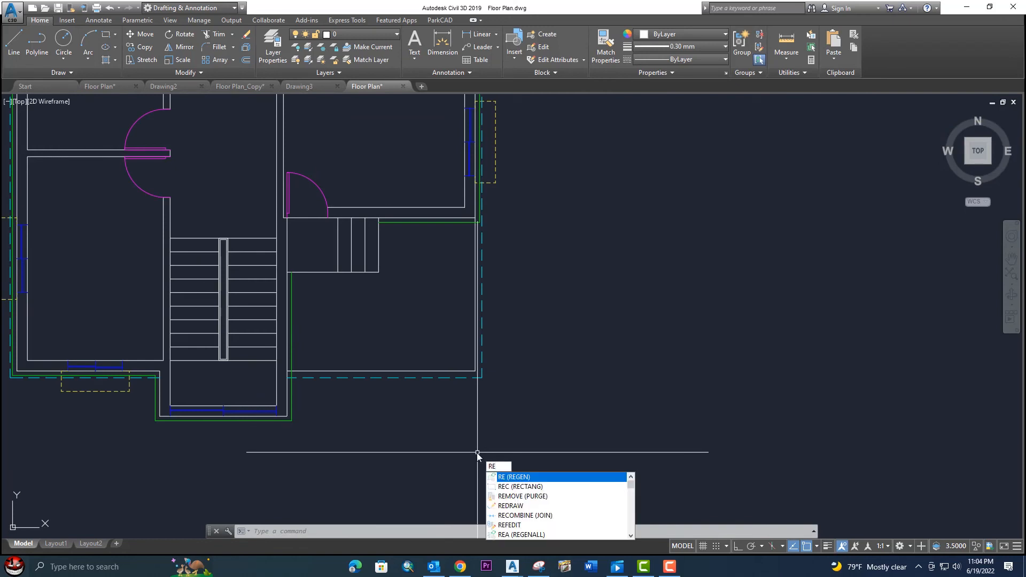
pyautogui.write('c')
pyautogui.press('Return')
pyautogui.click(466, 433)
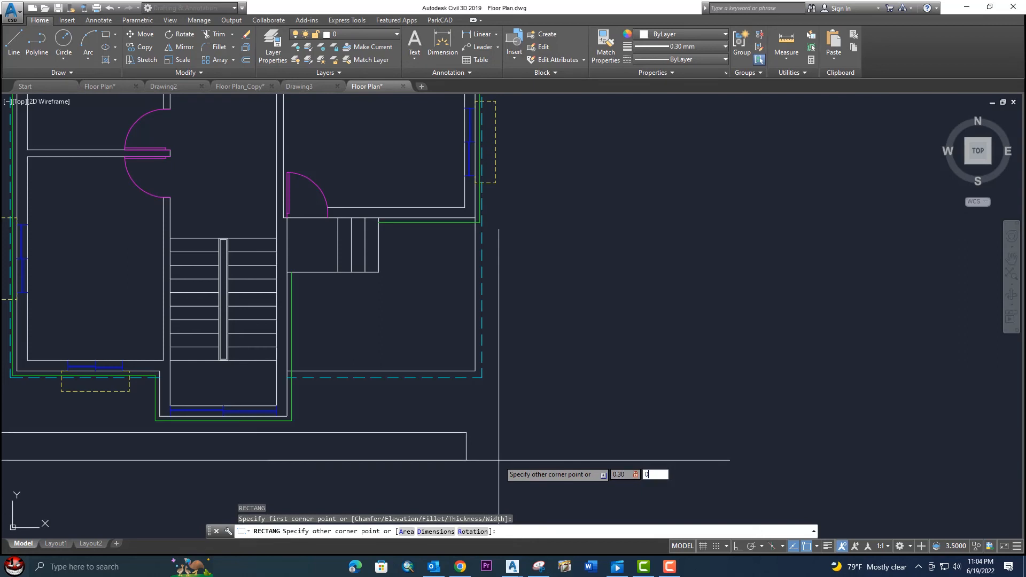
pyautogui.press('Return')
pyautogui.scroll(4, 498, 461)
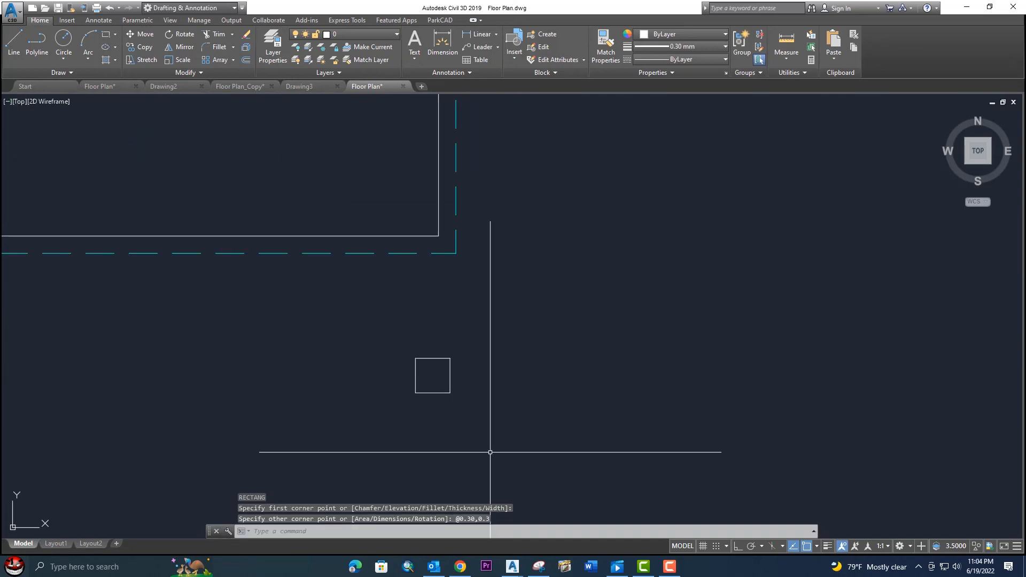
pyautogui.click(507, 426)
pyautogui.click(430, 369)
pyautogui.moveTo(433, 393)
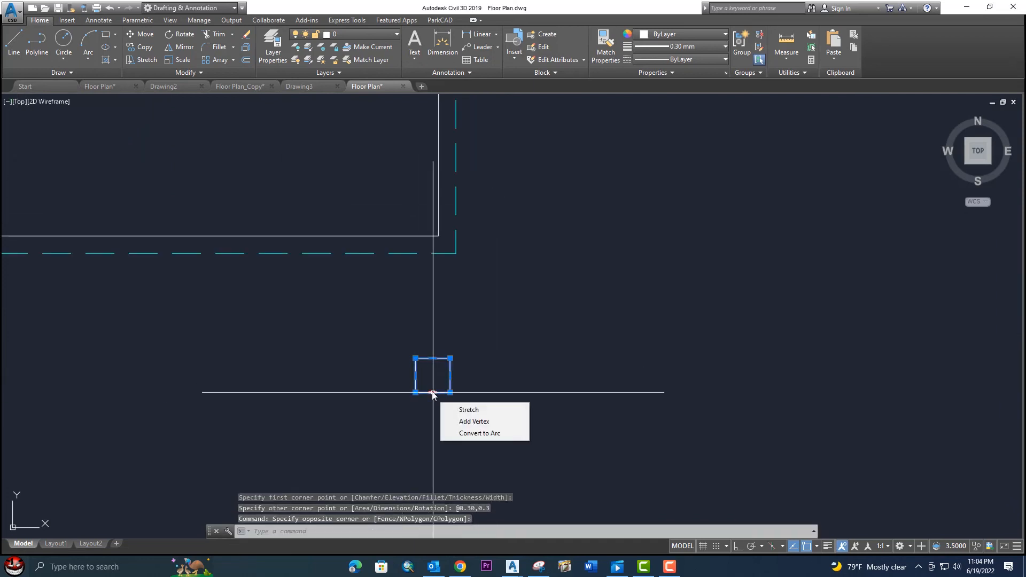
pyautogui.click(431, 350)
pyautogui.press('Escape')
pyautogui.press('Escape')
# Step: Move the column square just inside the parking area's outer corner in plan
pyautogui.click(473, 405)
pyautogui.click(418, 340)
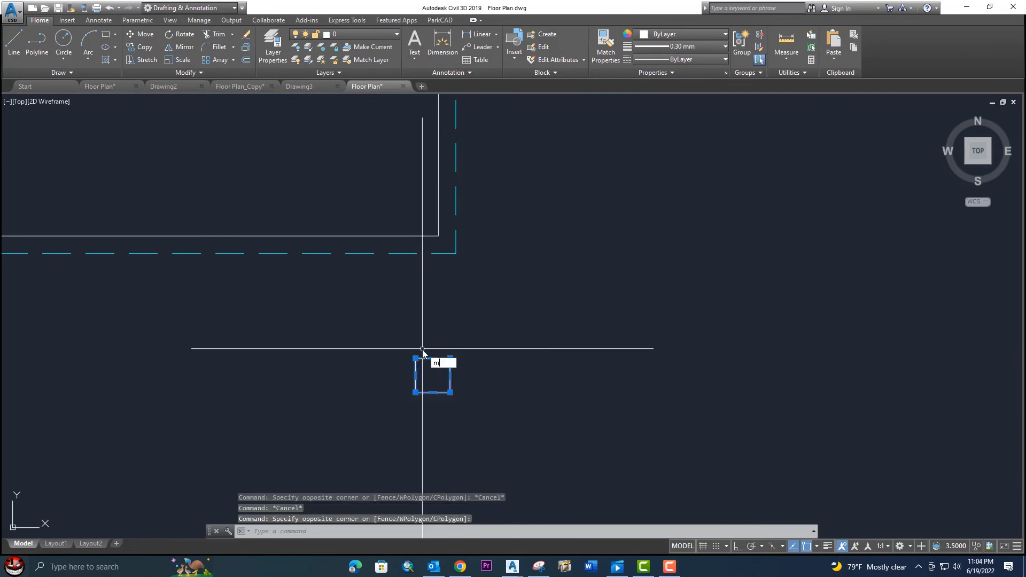
pyautogui.press('Return')
pyautogui.click(426, 359)
pyautogui.moveTo(400, 239); pyautogui.dragTo(419, 392, button='middle')
pyautogui.scroll(2, 420, 371)
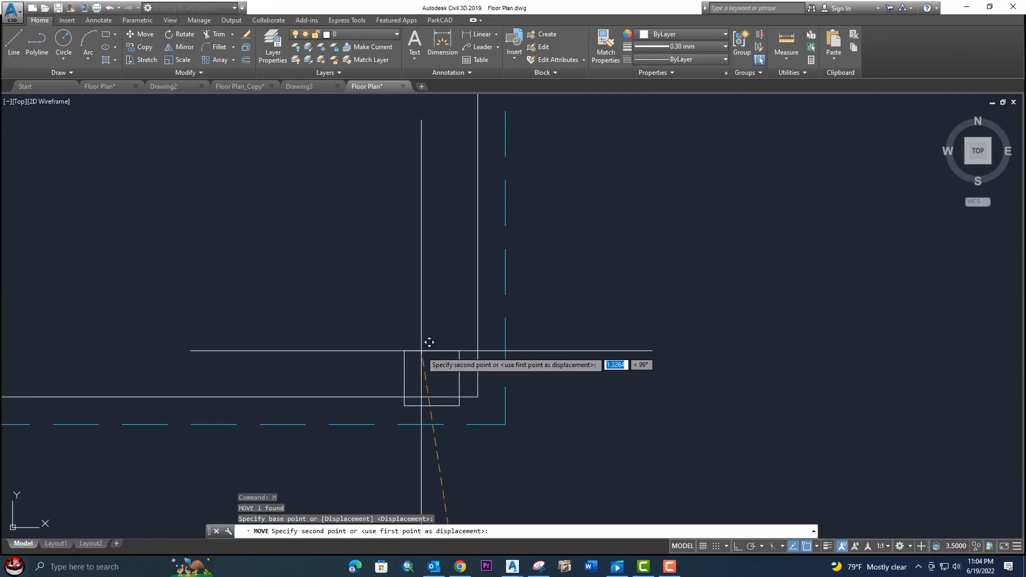
pyautogui.scroll(2, 434, 333)
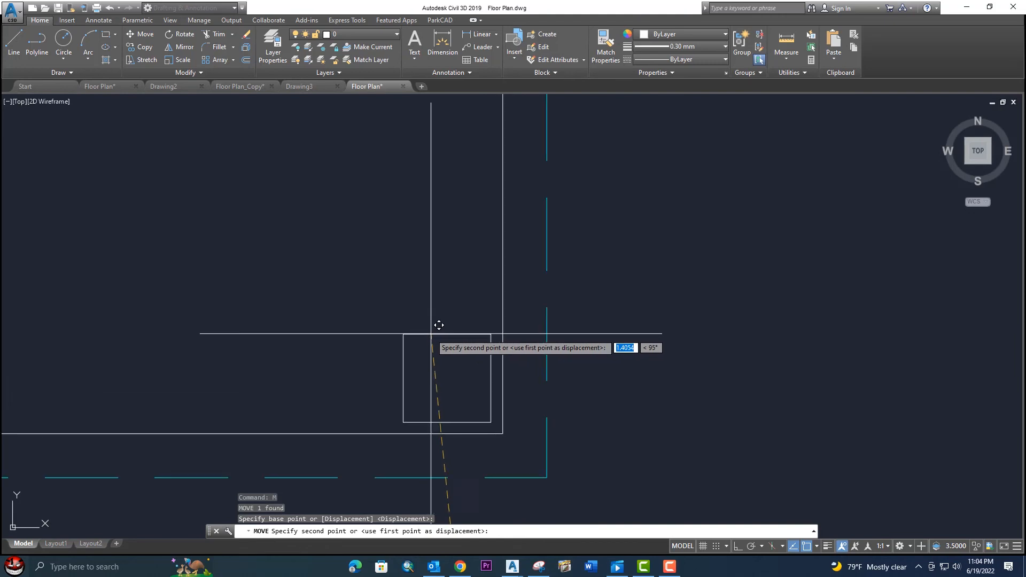
pyautogui.press('Escape')
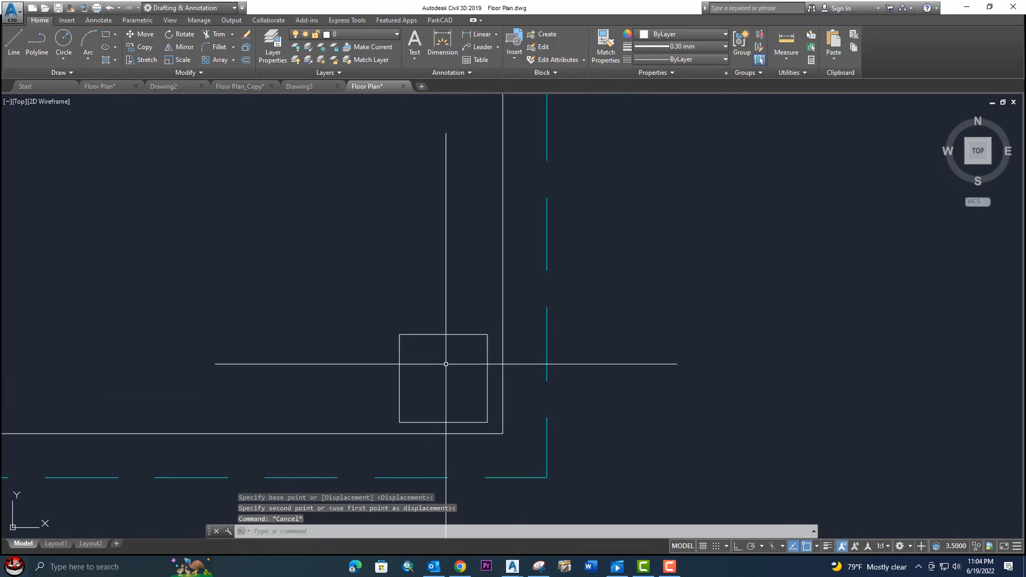
# Step: Hatch the column square in plan with a solid fill in grey 147,149,152
pyautogui.write('h')
pyautogui.press('Return')
pyautogui.click(446, 364)
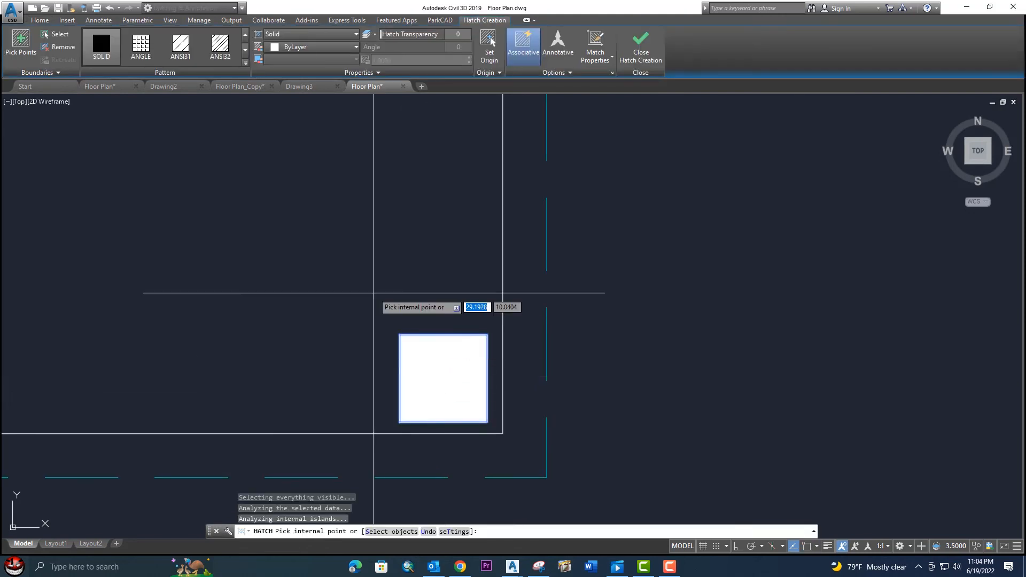
pyautogui.click(332, 47)
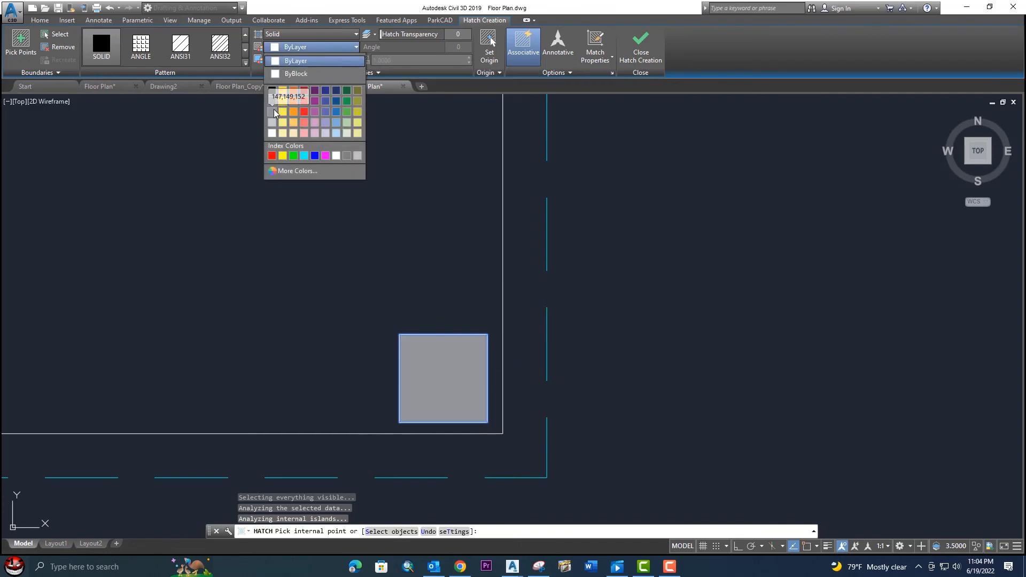
pyautogui.click(274, 110)
pyautogui.press('Escape')
pyautogui.scroll(-6, 344, 153)
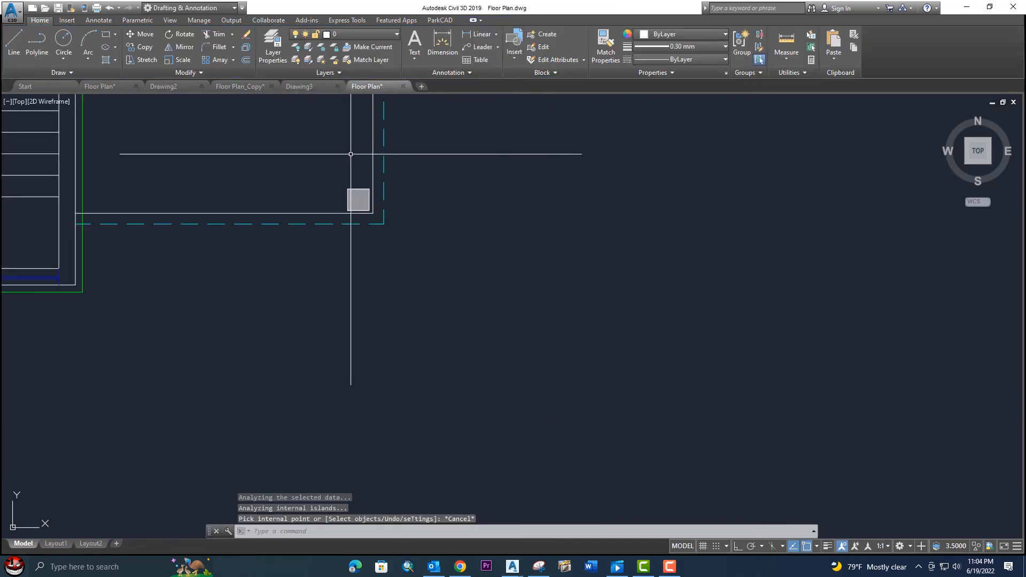
# Step: With the colour set to orange 205,105,40, project vertical construction lines through the column's two upper corners in plan
pyautogui.scroll(-4, 397, 174)
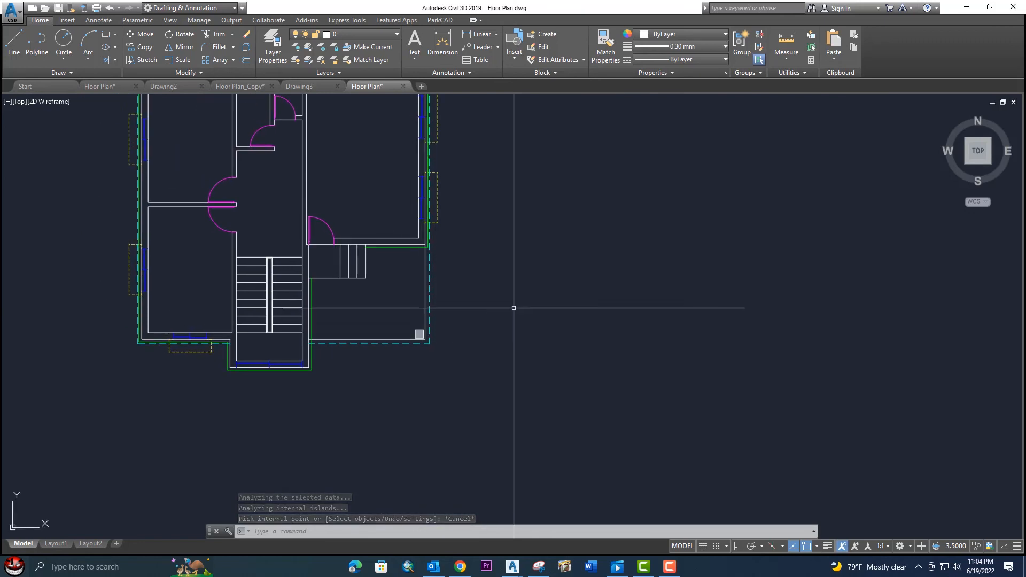
pyautogui.click(675, 36)
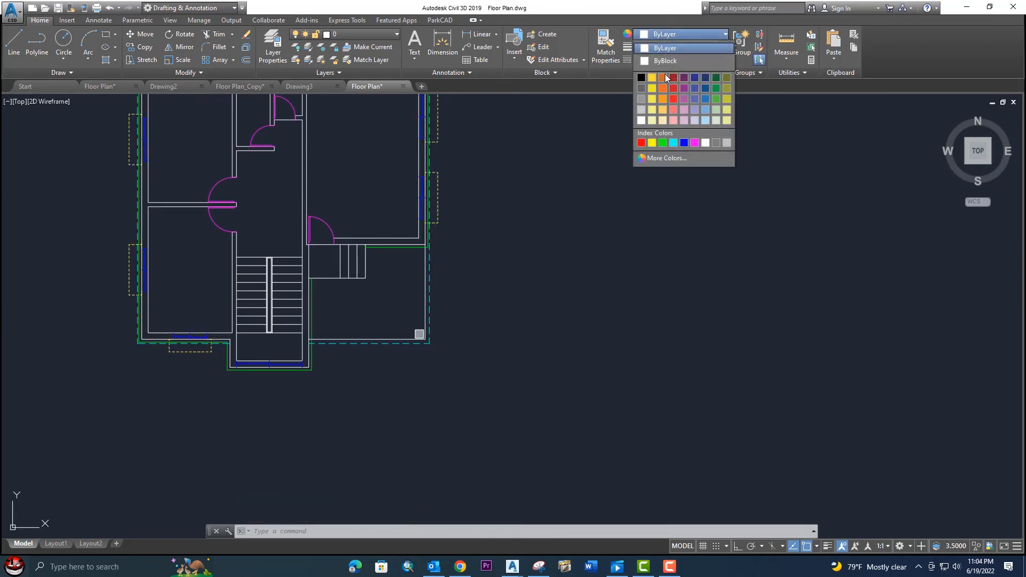
pyautogui.click(675, 53)
pyautogui.write('xl')
pyautogui.press('Return')
pyautogui.write('v')
pyautogui.press('Return')
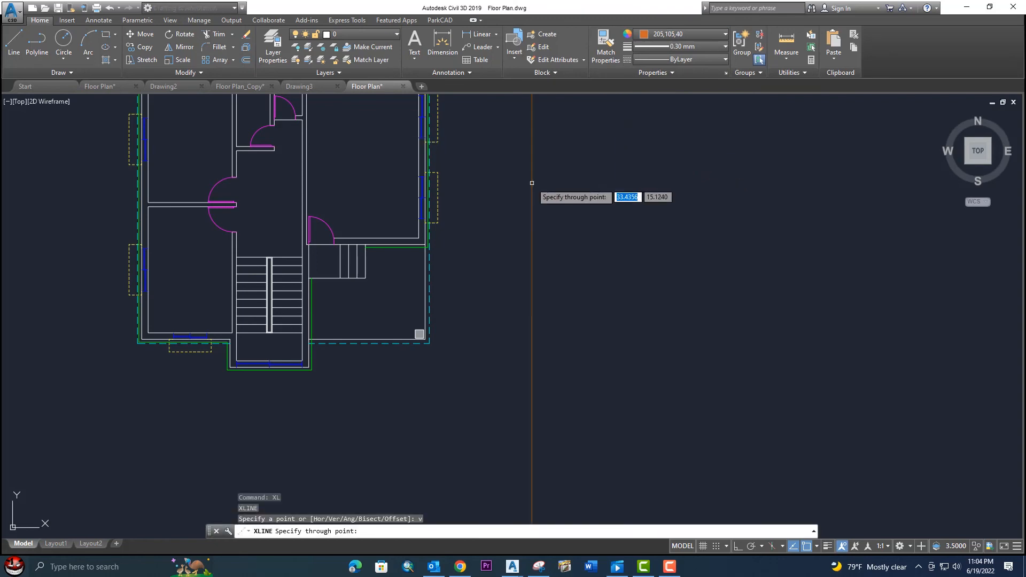
pyautogui.scroll(4, 419, 334)
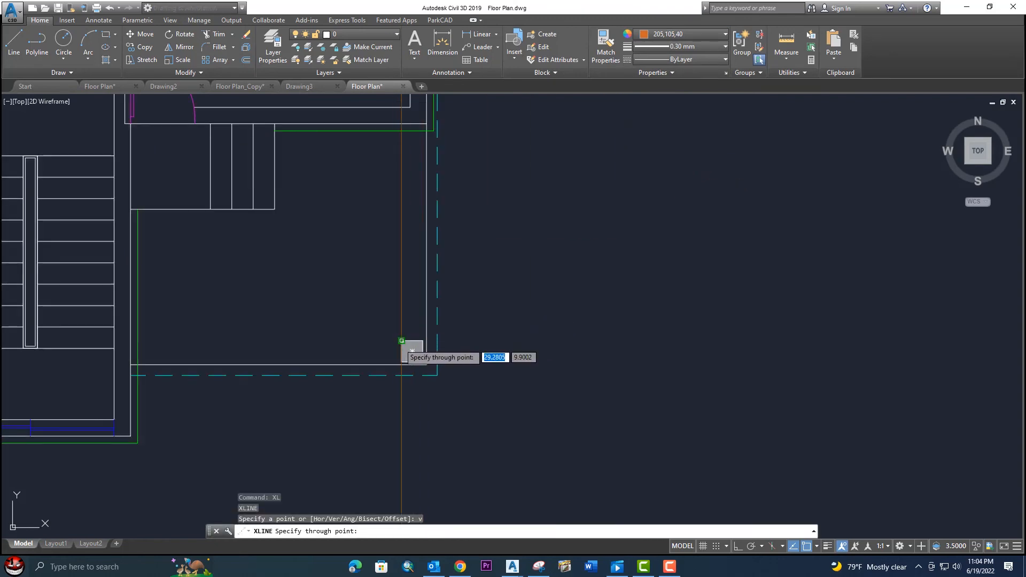
pyautogui.click(402, 340)
pyautogui.click(423, 340)
pyautogui.scroll(-5, 453, 270)
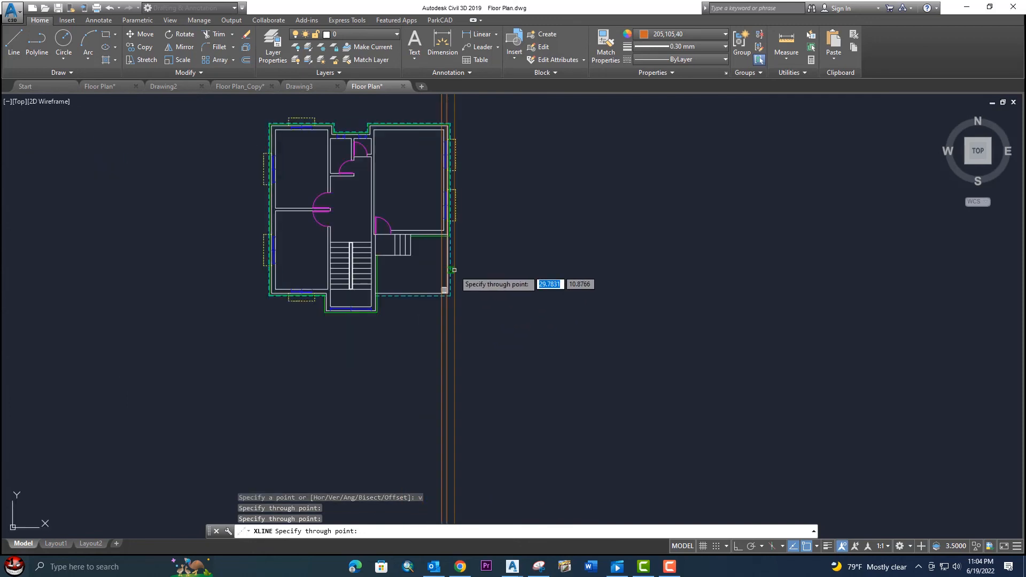
pyautogui.moveTo(470, 248); pyautogui.dragTo(481, 372, button='middle')
pyautogui.press('Escape')
pyautogui.moveTo(496, 174); pyautogui.dragTo(479, 309, button='middle')
pyautogui.scroll(4, 470, 308)
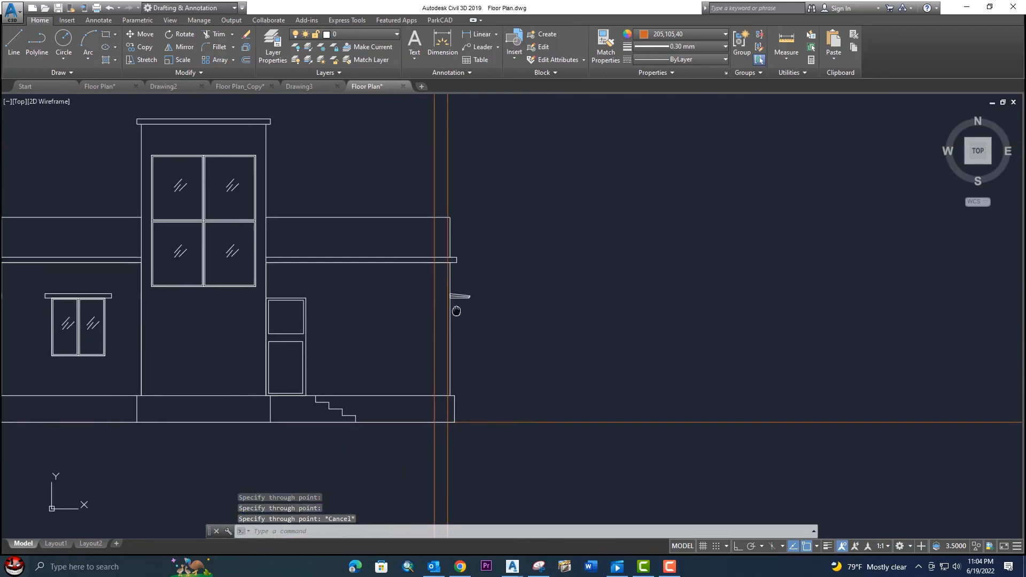
pyautogui.write('l')
pyautogui.press('Return')
pyautogui.scroll(3, 452, 407)
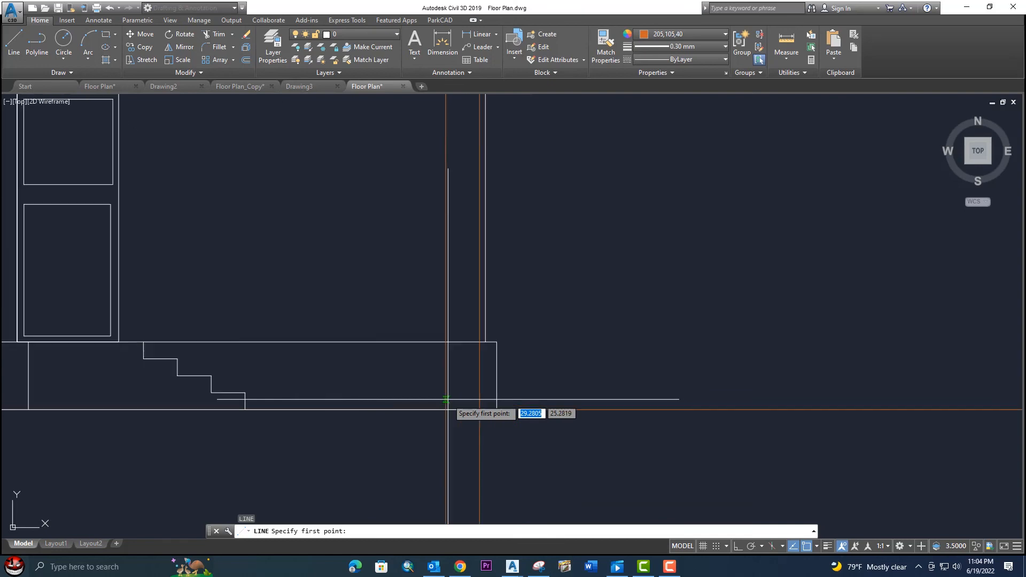
pyautogui.click(445, 410)
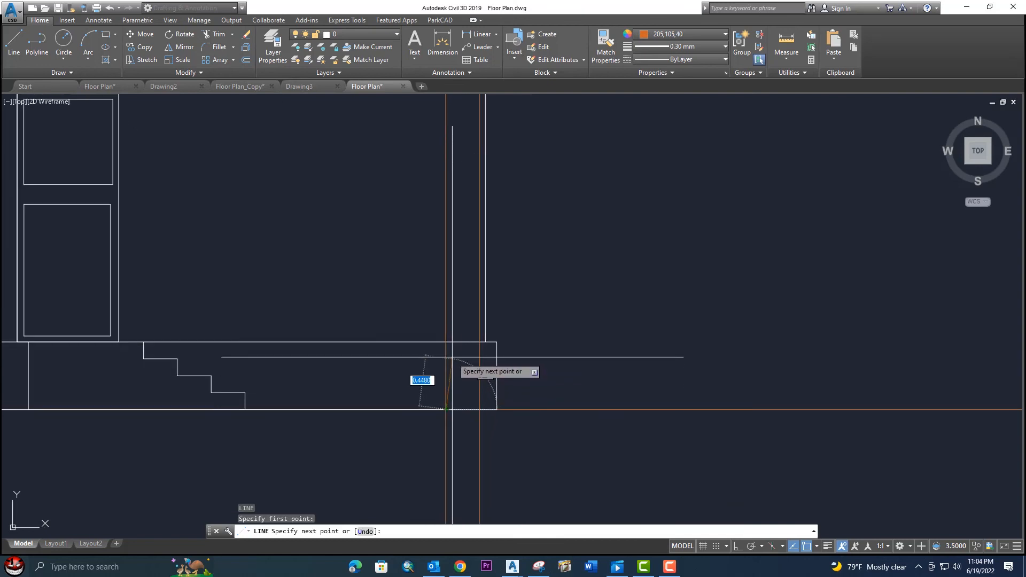
pyautogui.press('Escape')
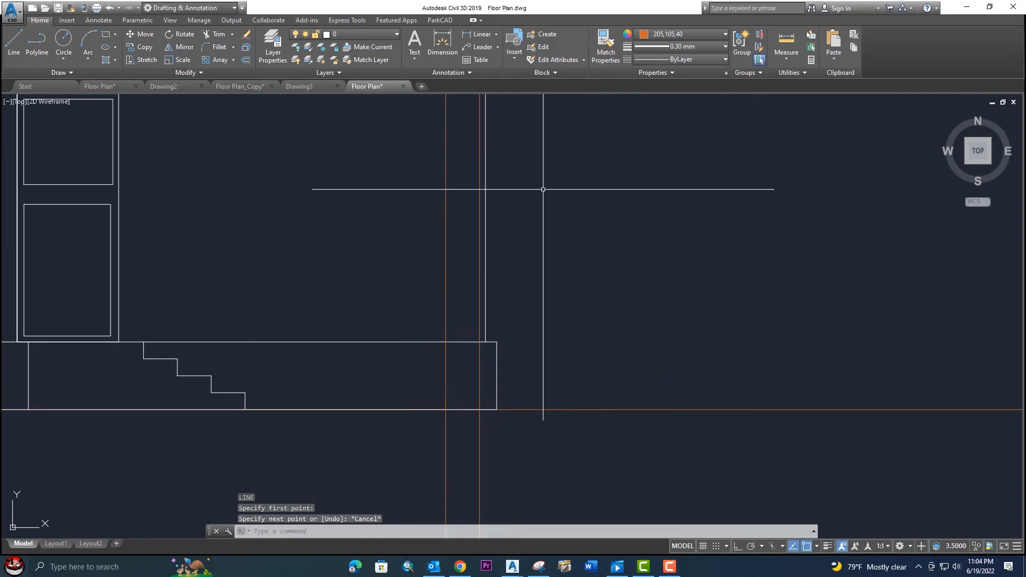
# Step: With the colour set to ByLayer, draw the column's left edge in elevation from the ground line up to the slab's underside
pyautogui.click(661, 34)
pyautogui.click(665, 48)
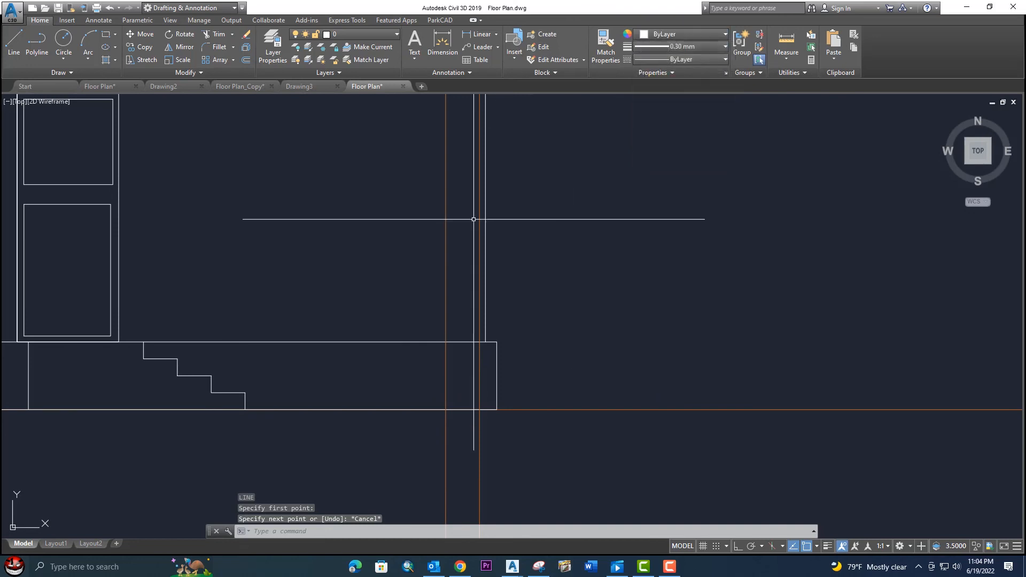
pyautogui.press('Return')
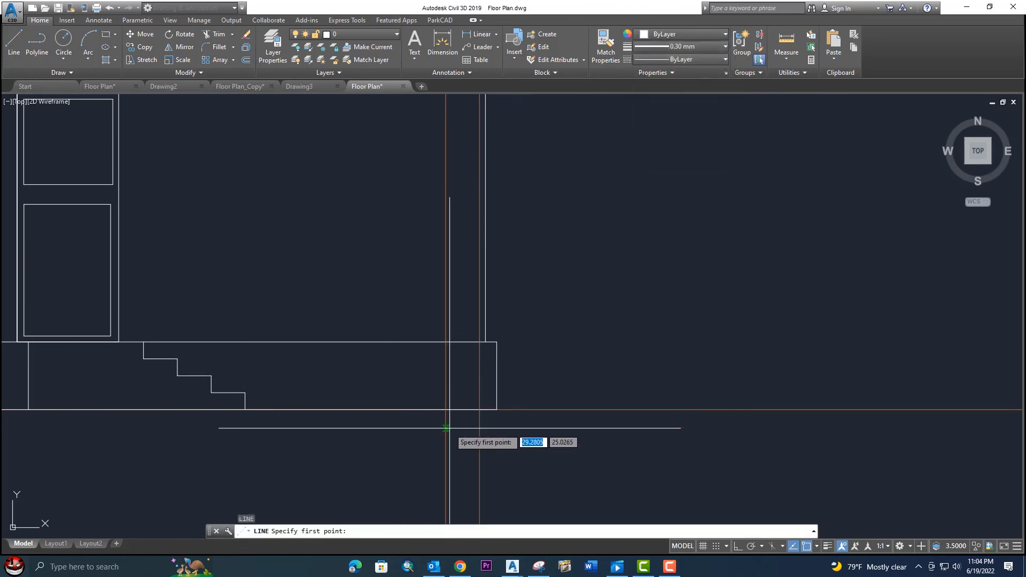
pyautogui.click(446, 410)
pyautogui.scroll(-2, 448, 363)
pyautogui.scroll(6, 425, 289)
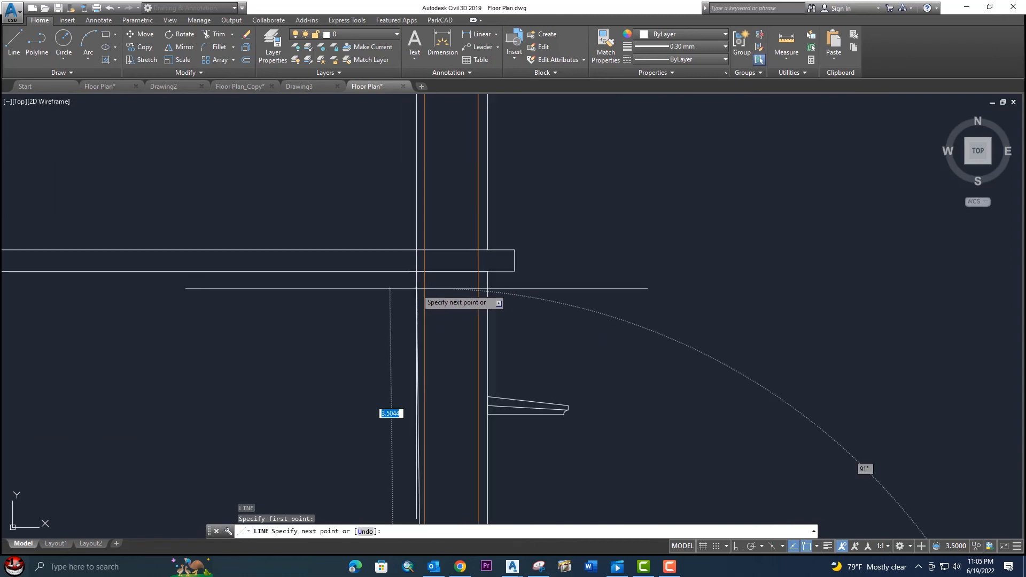
pyautogui.click(425, 273)
pyautogui.press('Return')
# Step: Draw the column's right edge from the slab's underside down to the ground line along the second construction line
pyautogui.press('Return')
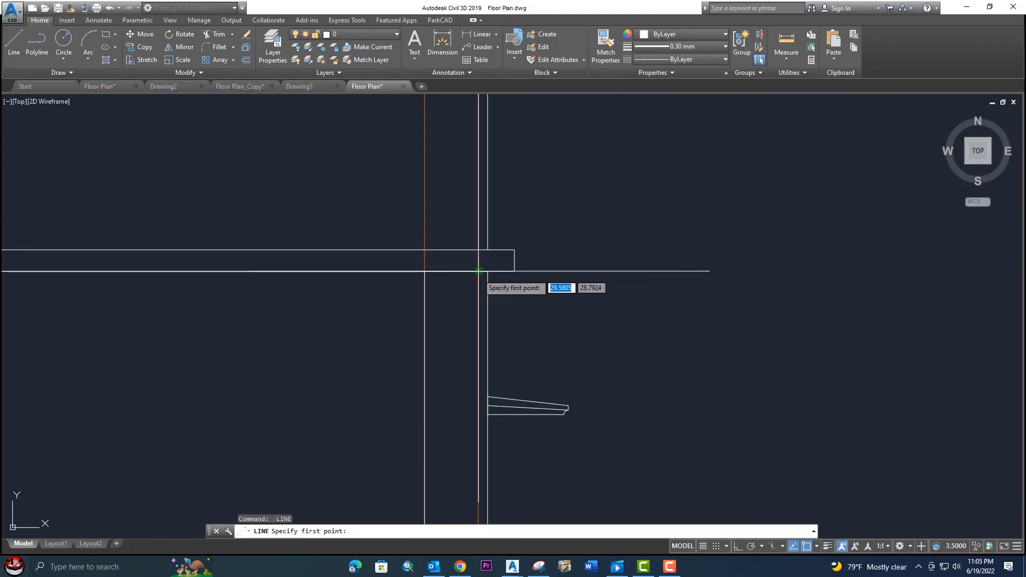
pyautogui.click(476, 272)
pyautogui.scroll(-2, 465, 331)
pyautogui.moveTo(465, 331); pyautogui.dragTo(460, 401, button='middle')
pyautogui.scroll(5, 461, 401)
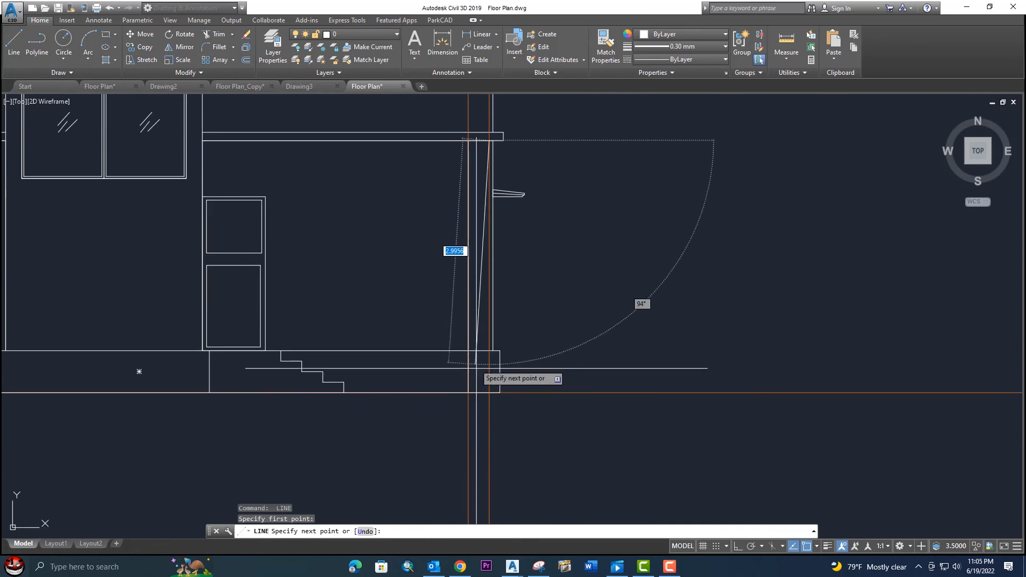
pyautogui.click(492, 397)
pyautogui.press('Escape')
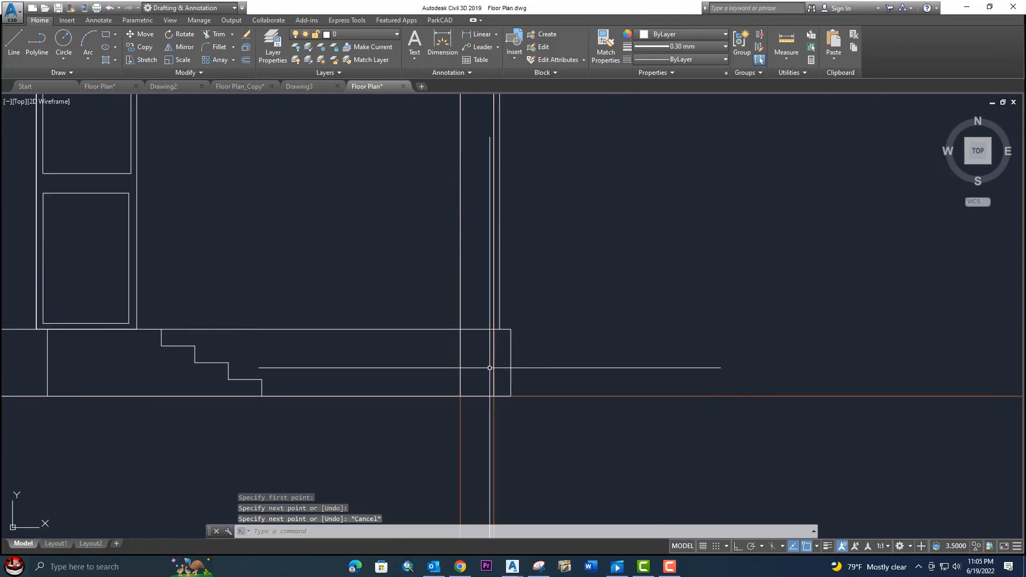
# Step: Examine the column and plinth at the parking end of the finished elevation in the Floor Plan_Copy drawing
pyautogui.write('ts or')
pyautogui.press('Return')
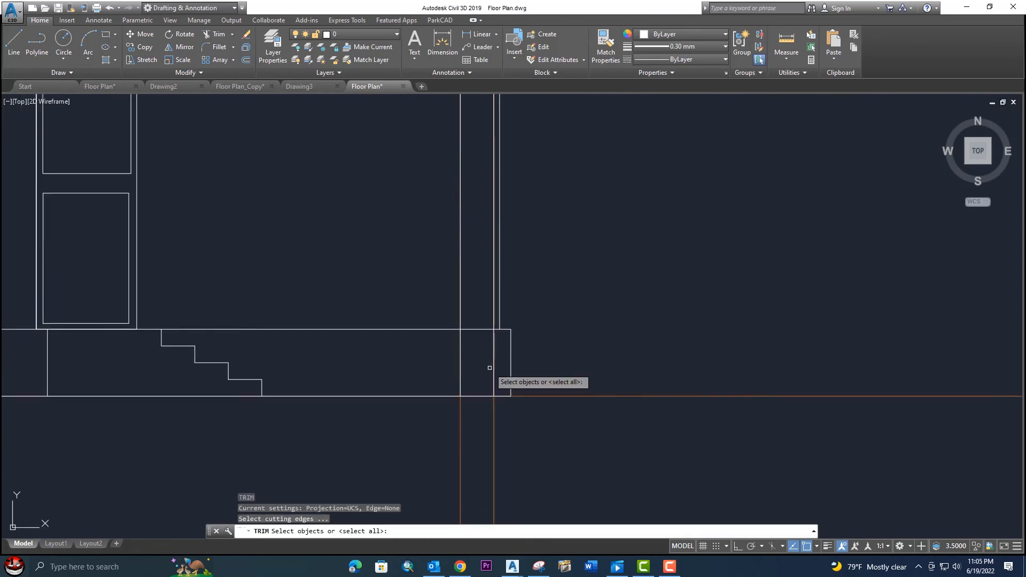
pyautogui.click(249, 87)
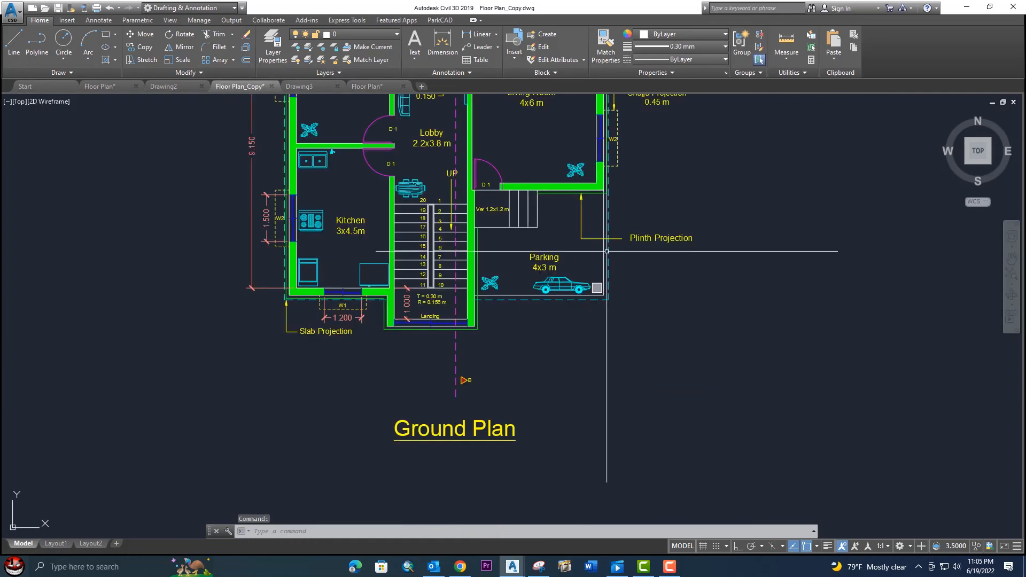
pyautogui.scroll(-6, 607, 254)
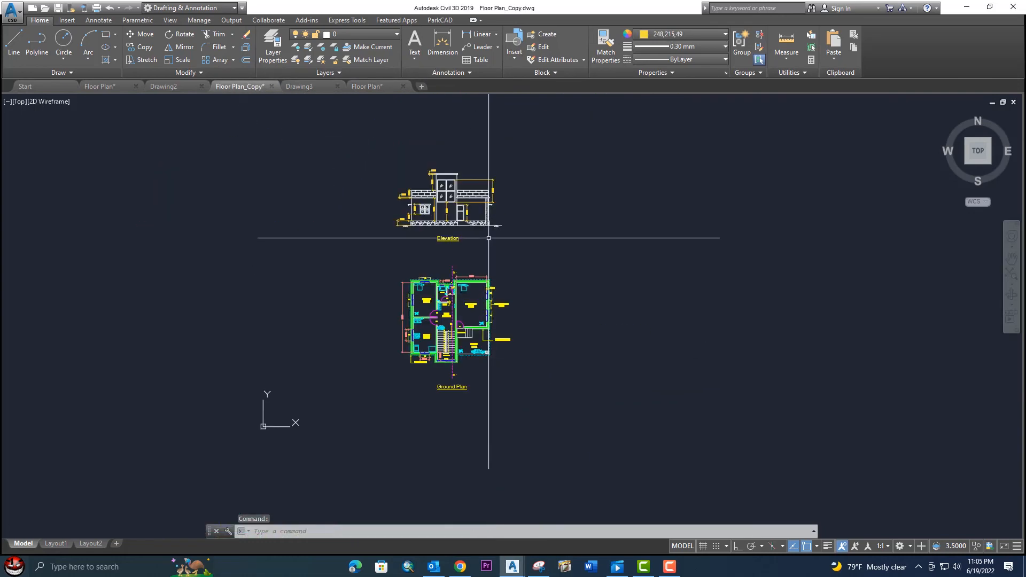
pyautogui.scroll(12, 489, 237)
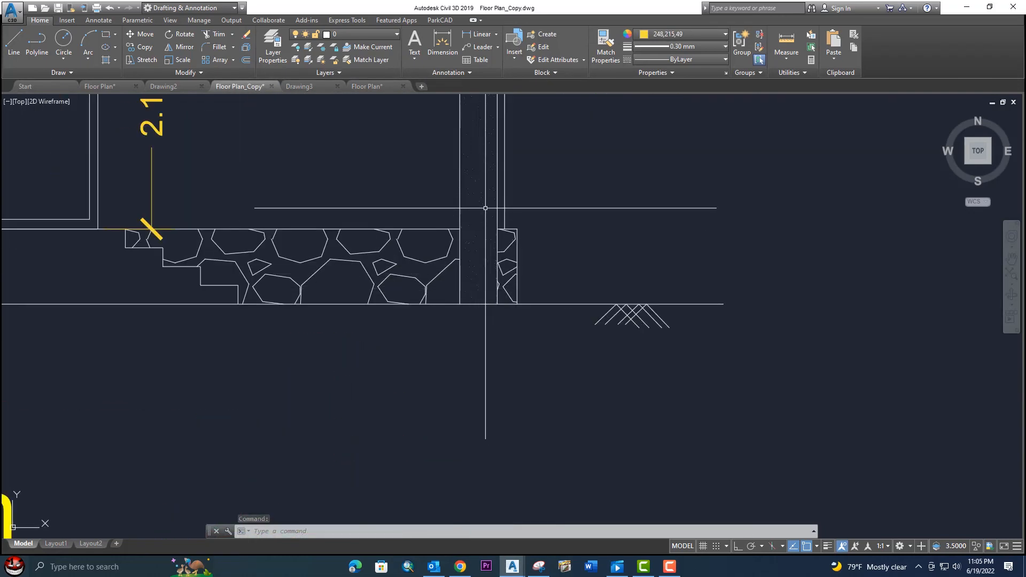
pyautogui.scroll(-2, 487, 244)
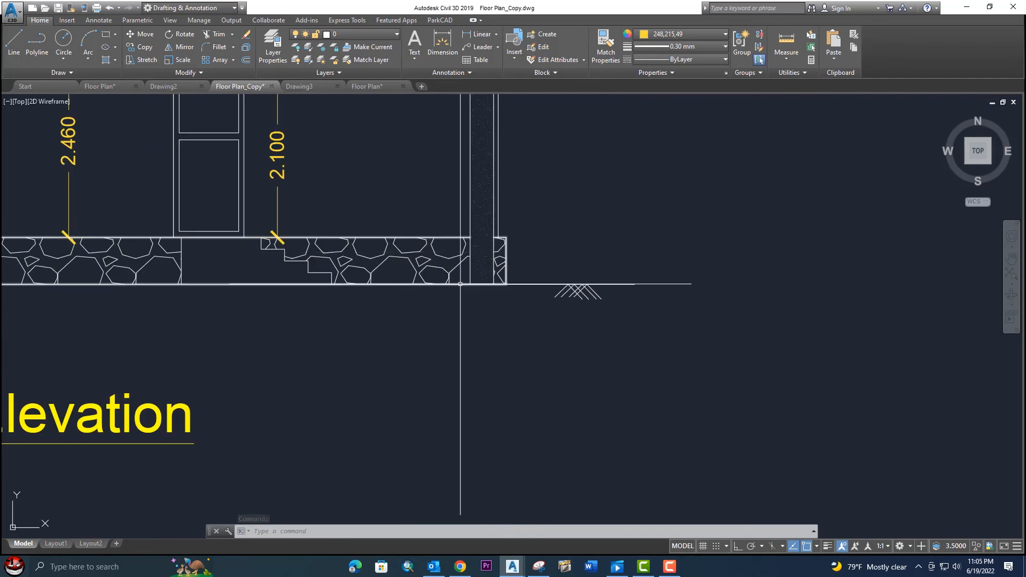
pyautogui.click(375, 86)
pyautogui.write('ts or')
pyautogui.press('Return')
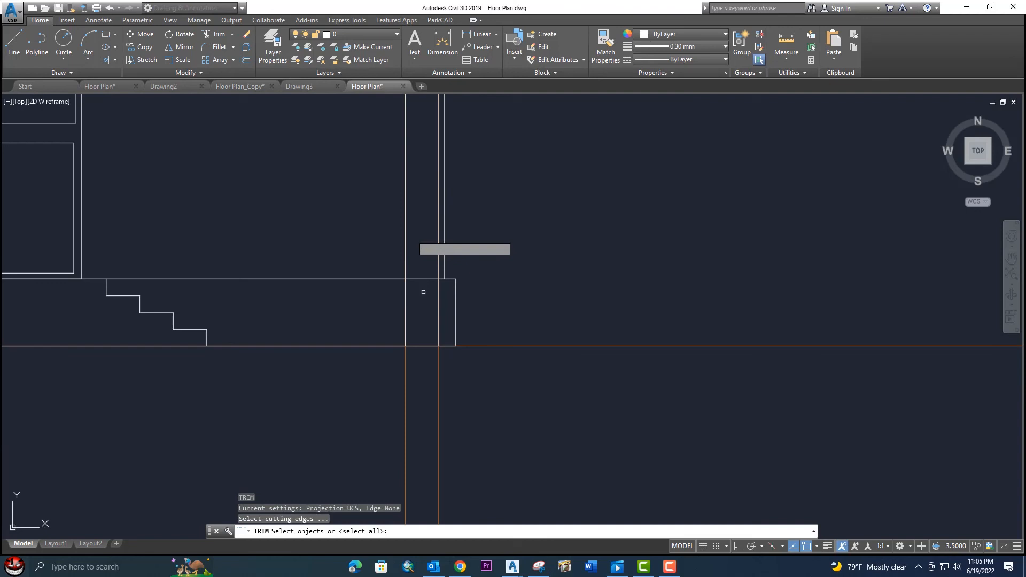
pyautogui.click(423, 292)
pyautogui.click(422, 264)
pyautogui.press('Escape')
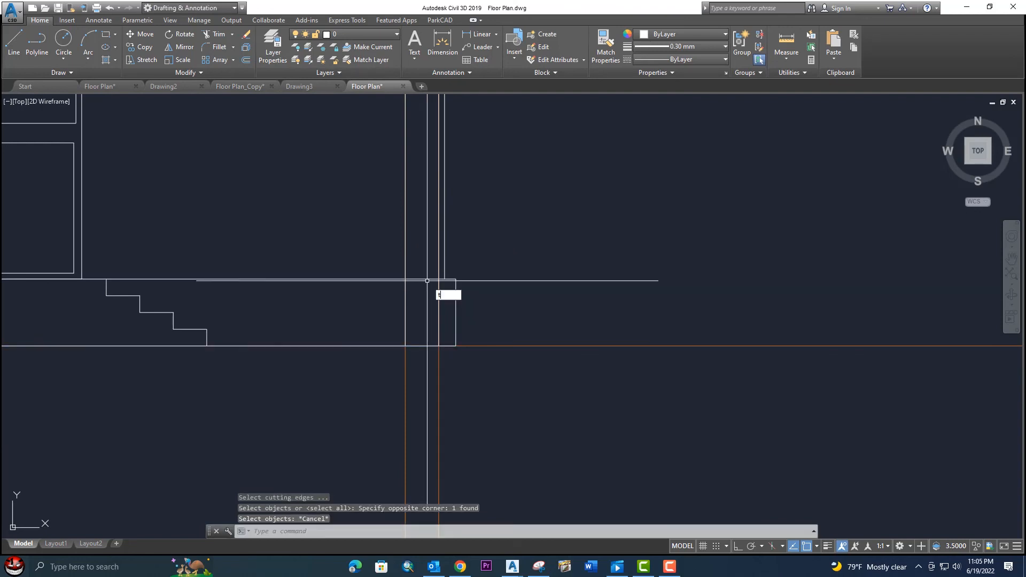
# Step: In the Floor Plan drawing's elevation, trim away the plinth's top line between the column's two edges
pyautogui.write('r')
pyautogui.press('Return')
pyautogui.press('Return')
pyautogui.click(424, 283)
pyautogui.click(422, 262)
pyautogui.scroll(-2, 425, 245)
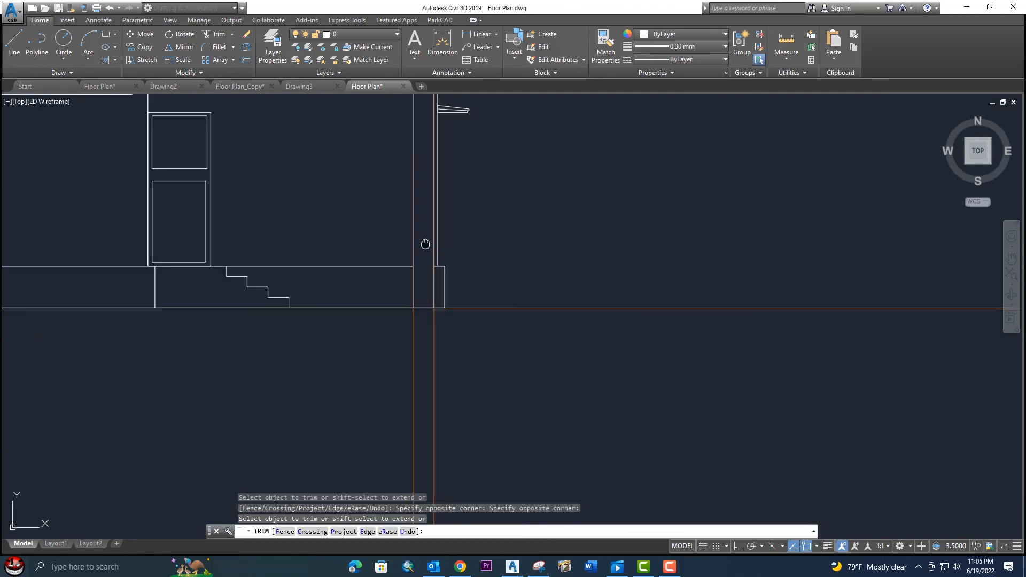
pyautogui.moveTo(425, 245); pyautogui.dragTo(439, 251, button='middle')
pyautogui.moveTo(418, 345); pyautogui.dragTo(462, 291, button='middle')
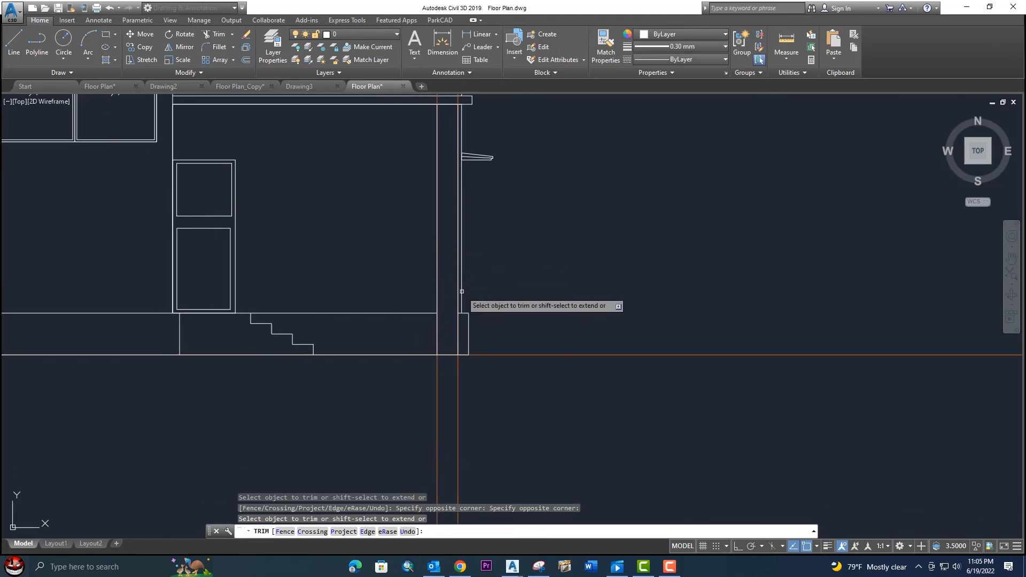
pyautogui.press('Escape')
# Step: Hatch the column in elevation with the solid grey 147,149,152 fill from ground line to slab
pyautogui.scroll(2, 476, 283)
pyautogui.write('h')
pyautogui.press('Return')
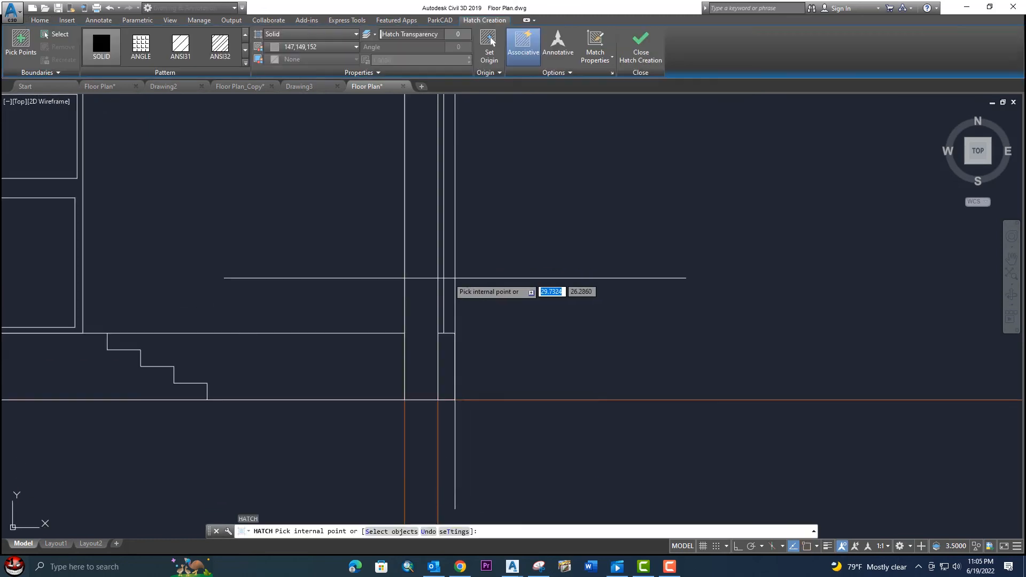
pyautogui.click(422, 274)
pyautogui.press('Return')
pyautogui.scroll(-5, 431, 211)
pyautogui.scroll(5, 424, 229)
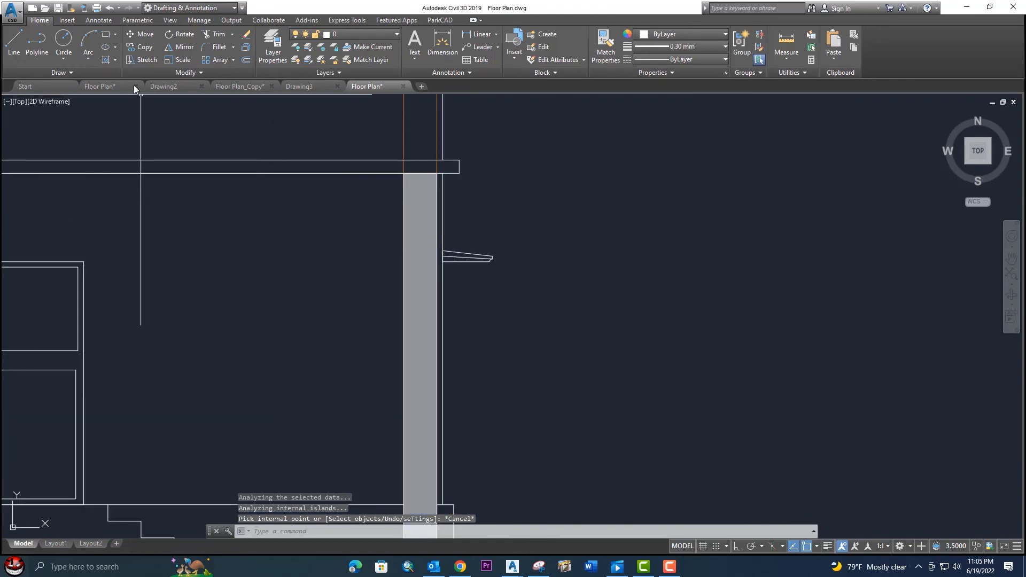
pyautogui.press('Escape')
pyautogui.click(427, 237)
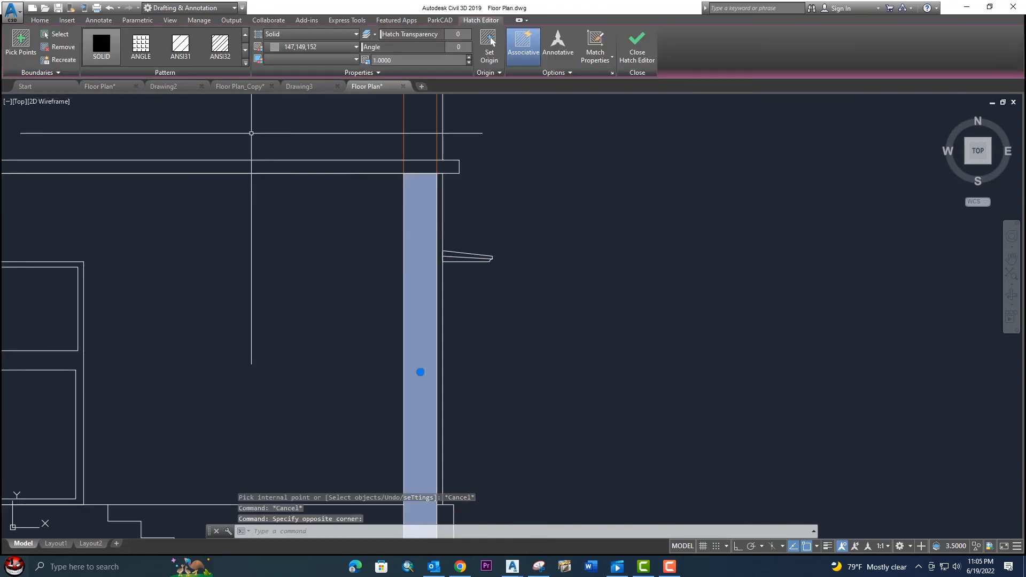
pyautogui.click(244, 63)
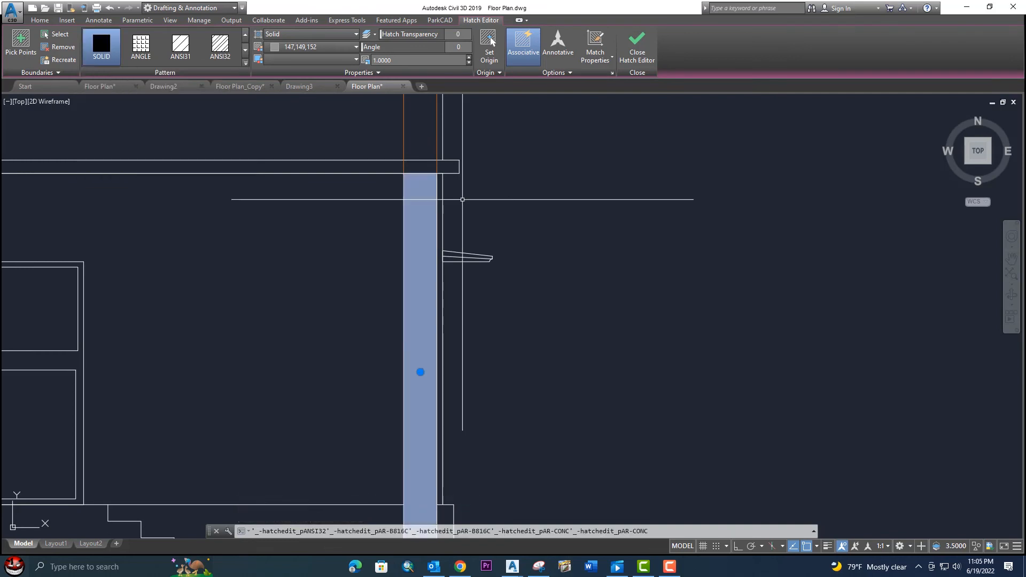
pyautogui.scroll(-5, 474, 193)
pyautogui.press('Escape')
# Step: Erase the two vertical construction lines projecting the column from the floor plan up to the elevation
pyautogui.scroll(2, 462, 195)
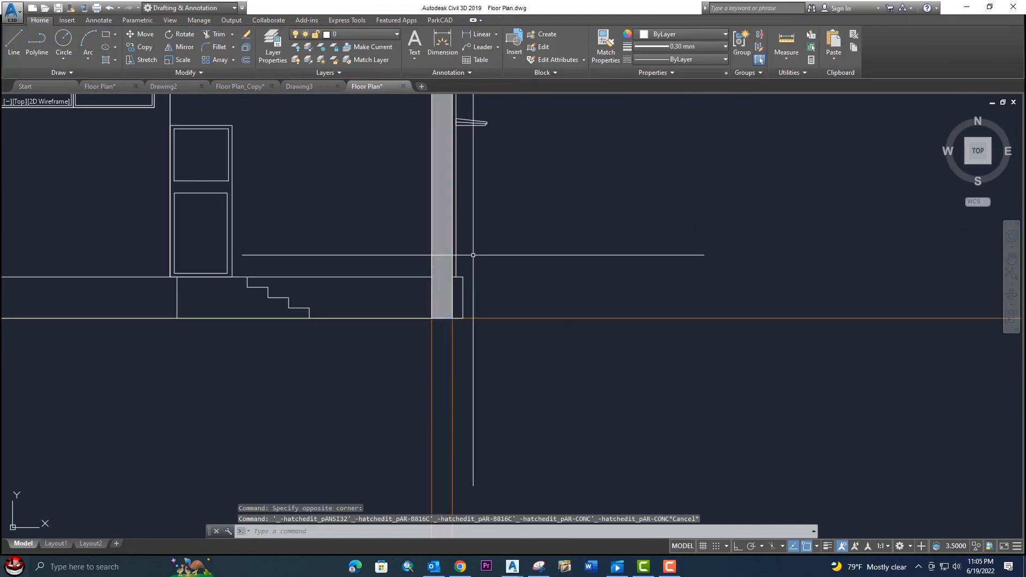
pyautogui.scroll(-4, 475, 284)
pyautogui.moveTo(495, 399); pyautogui.dragTo(469, 281, button='middle')
pyautogui.click(480, 279)
pyautogui.click(401, 260)
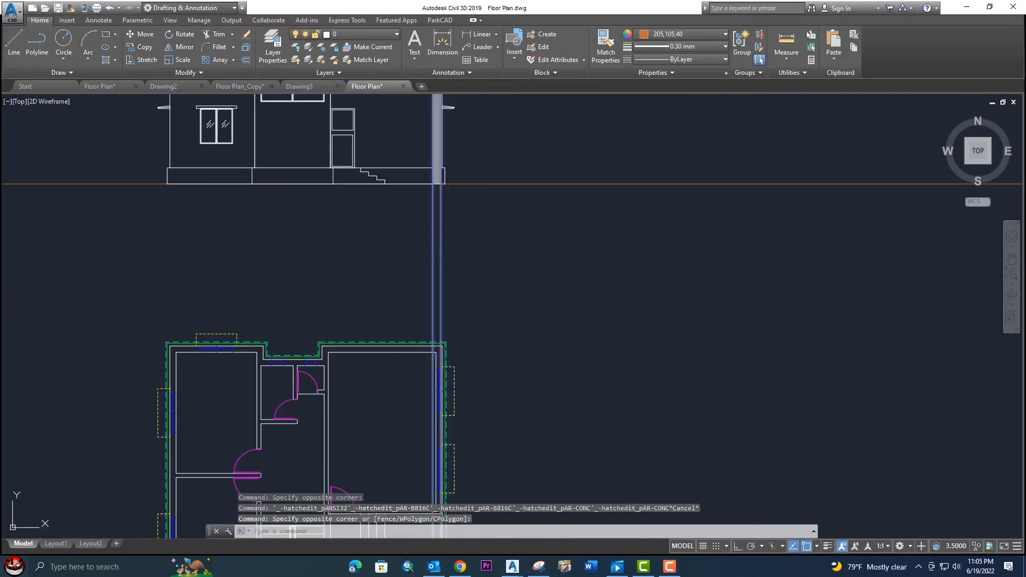
pyautogui.press('Delete')
# Step: Hatch the plinth in the elevation with the solid 147,149,152 fill, leaving out the stair area
pyautogui.scroll(4, 441, 236)
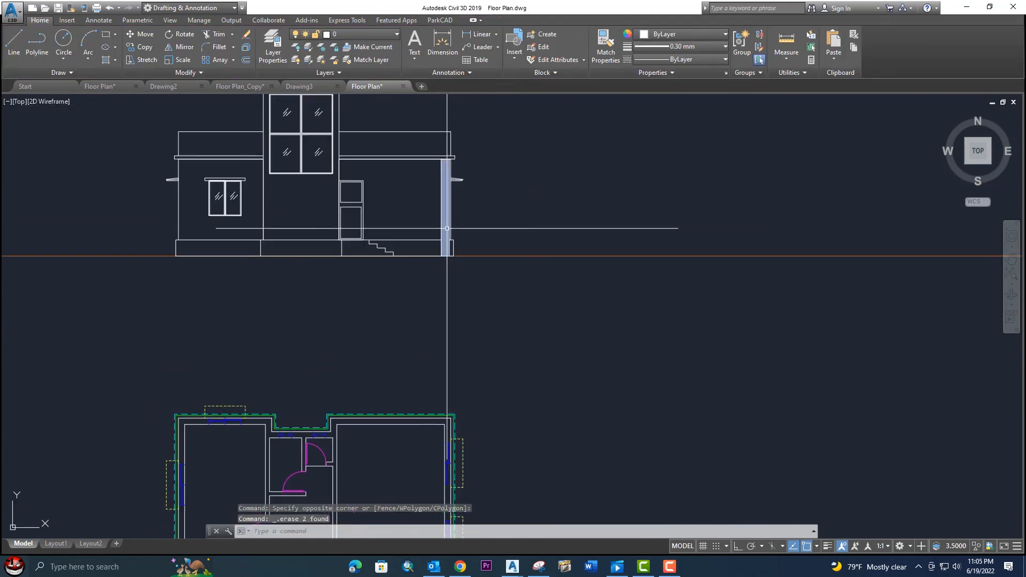
pyautogui.scroll(-4, 466, 236)
pyautogui.moveTo(466, 229); pyautogui.dragTo(494, 264, button='middle')
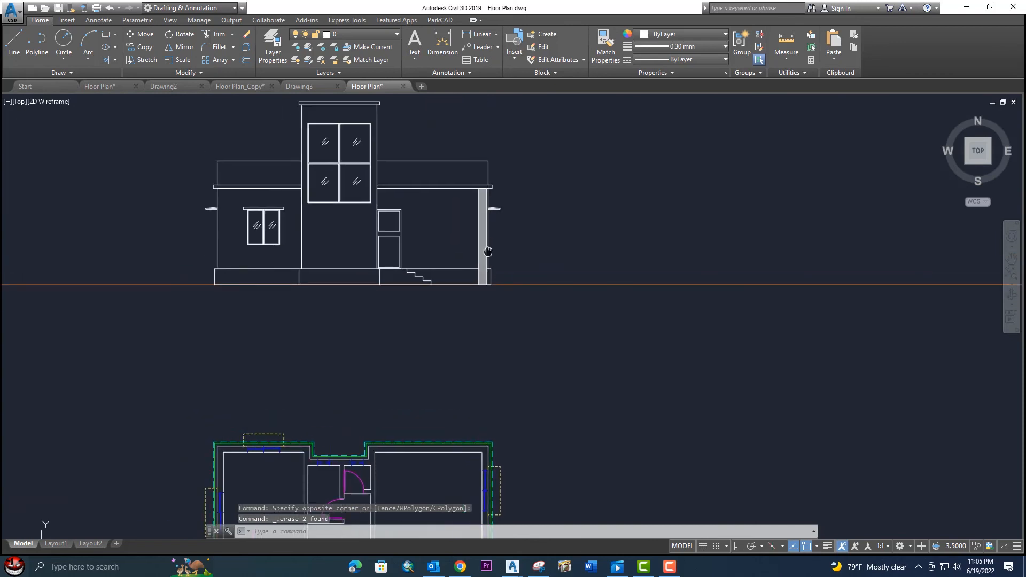
pyautogui.scroll(4, 332, 292)
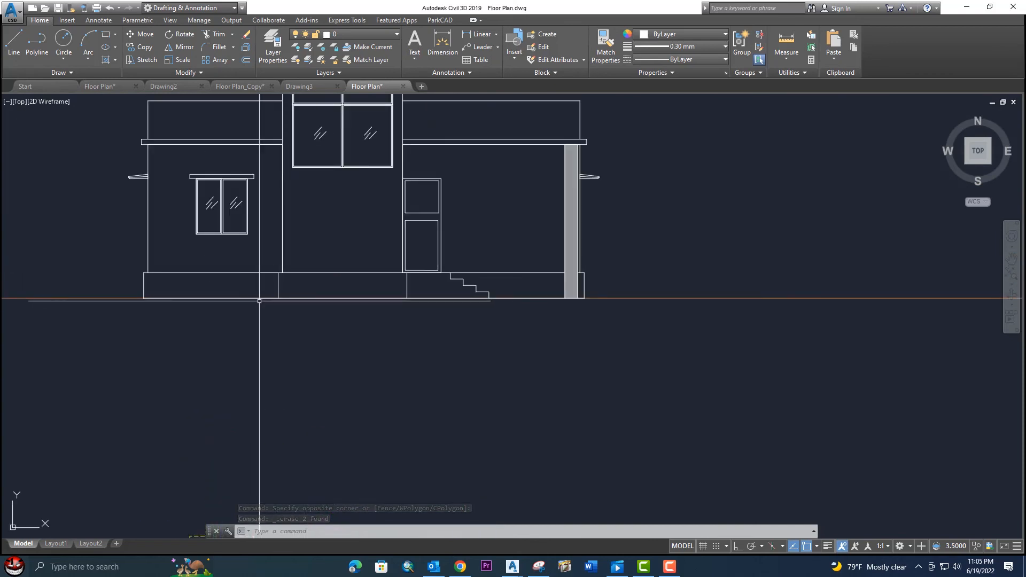
pyautogui.press('Return')
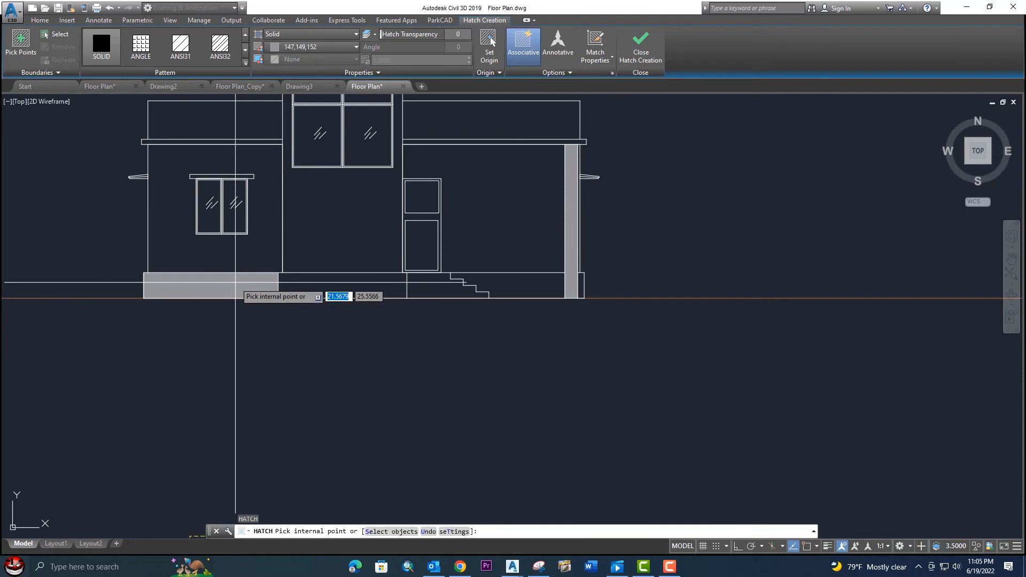
pyautogui.click(235, 283)
pyautogui.click(374, 284)
pyautogui.click(537, 286)
pyautogui.scroll(4, 584, 286)
pyautogui.press('Escape')
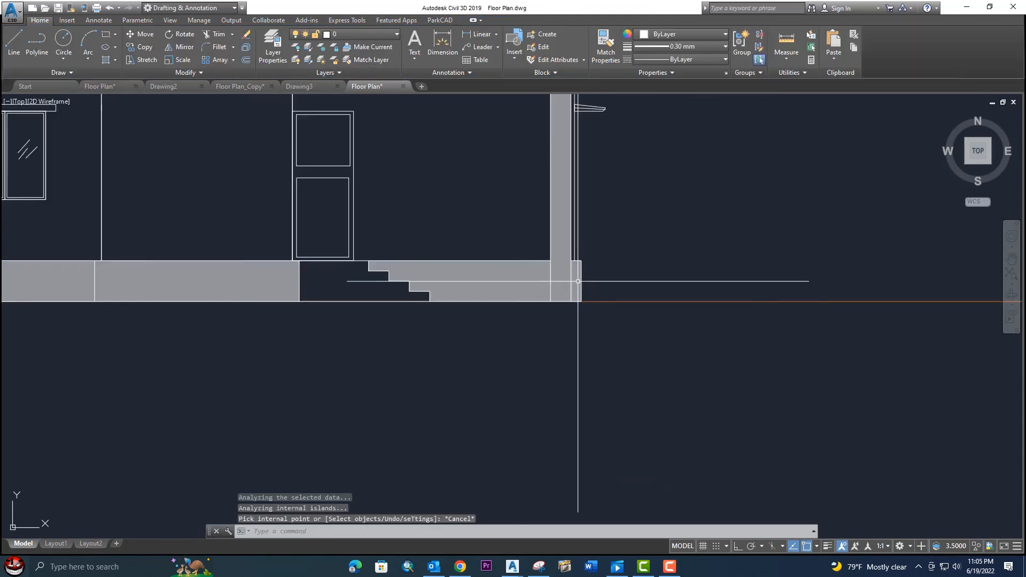
# Step: Change the plinth hatch to the GRAVEL pattern
pyautogui.scroll(-4, 626, 310)
pyautogui.click(277, 303)
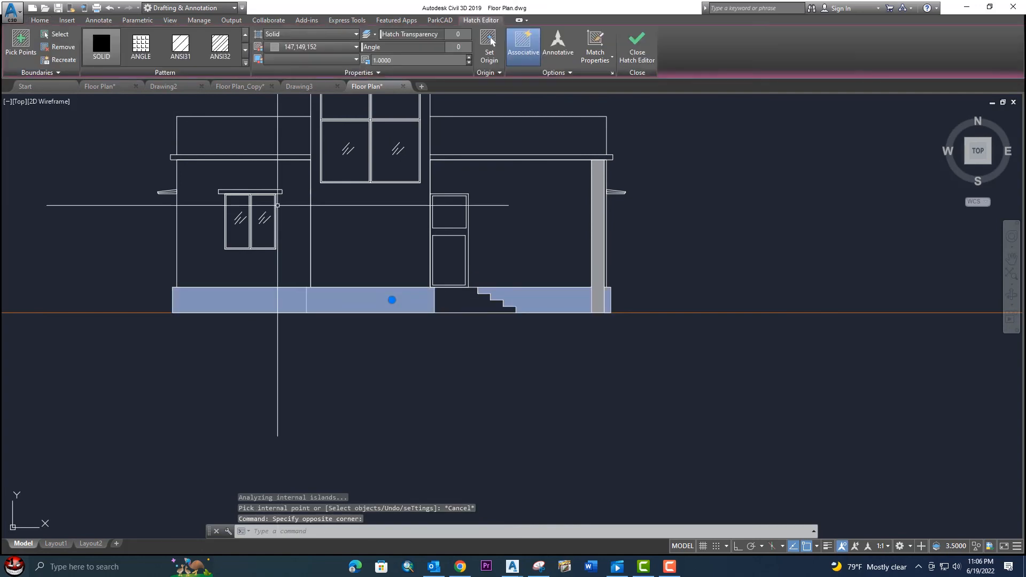
pyautogui.click(245, 63)
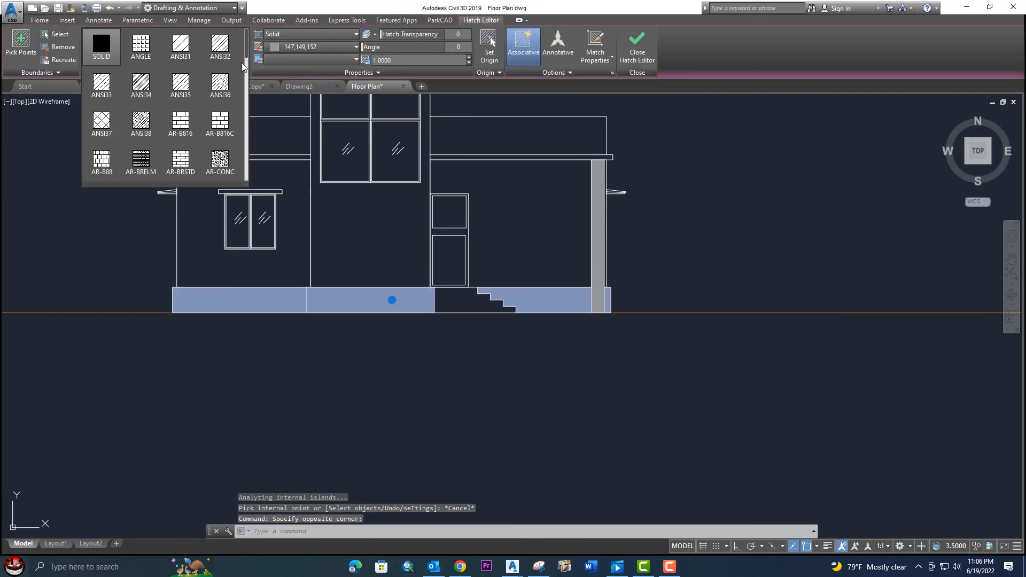
pyautogui.scroll(-2, 133, 144)
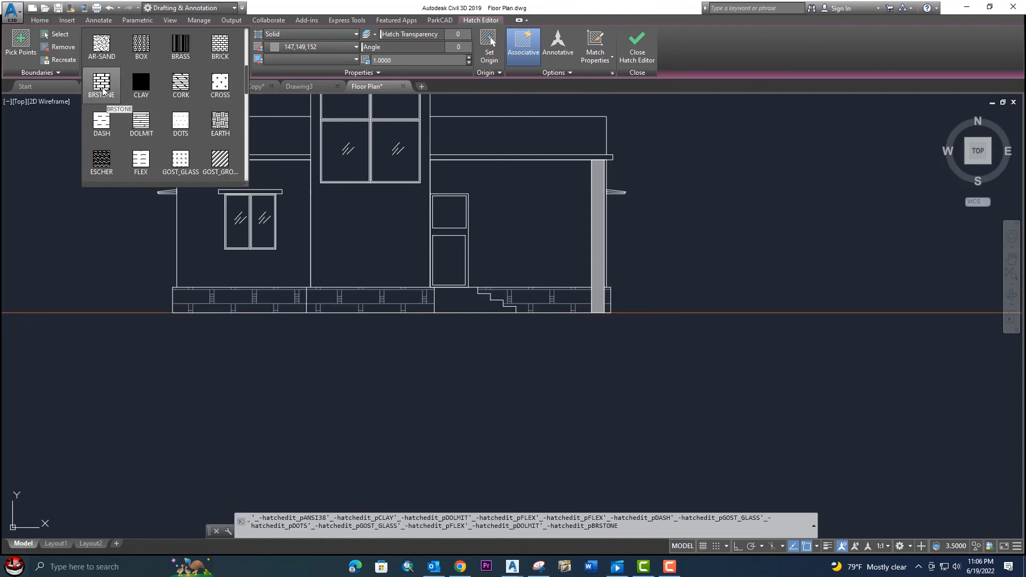
pyautogui.scroll(1, 103, 91)
pyautogui.scroll(-3, 148, 116)
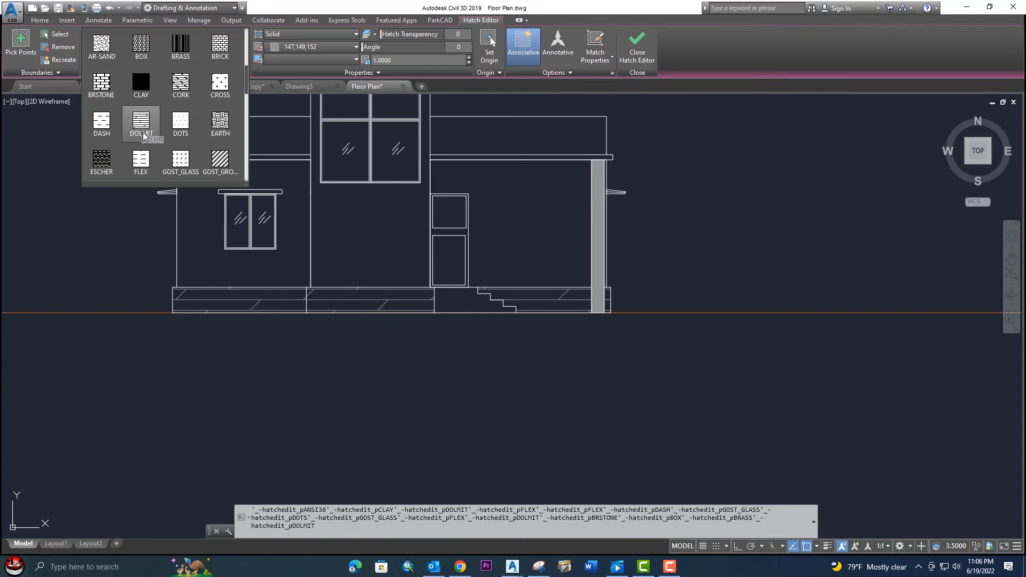
pyautogui.scroll(-2, 104, 155)
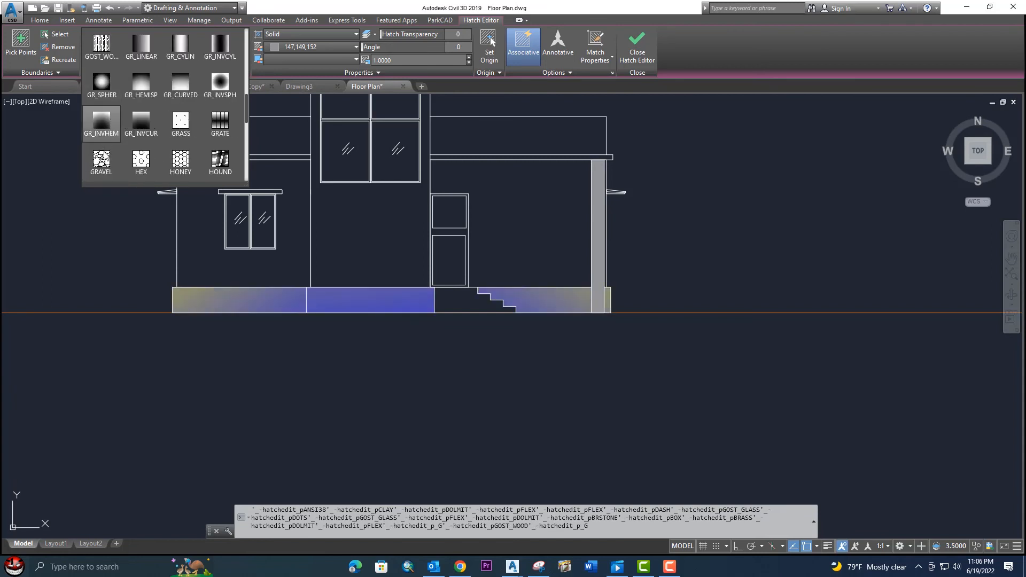
pyautogui.click(105, 160)
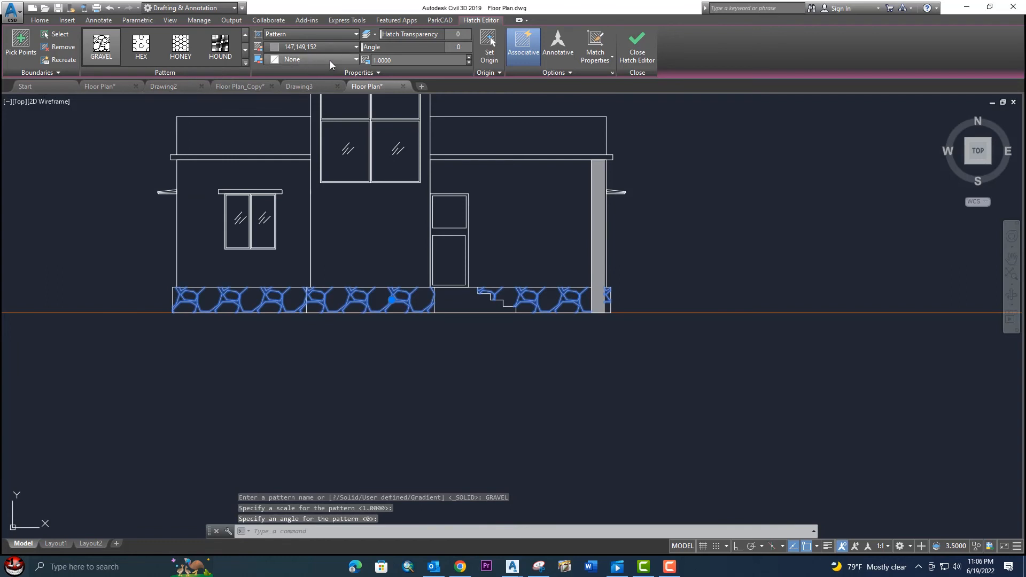
pyautogui.click(330, 60)
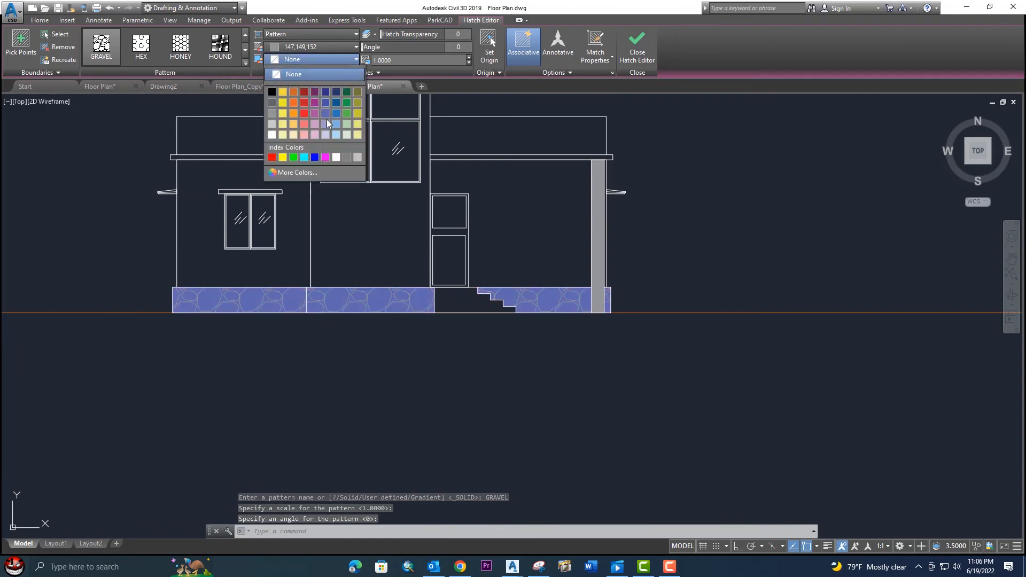
pyautogui.press('Escape')
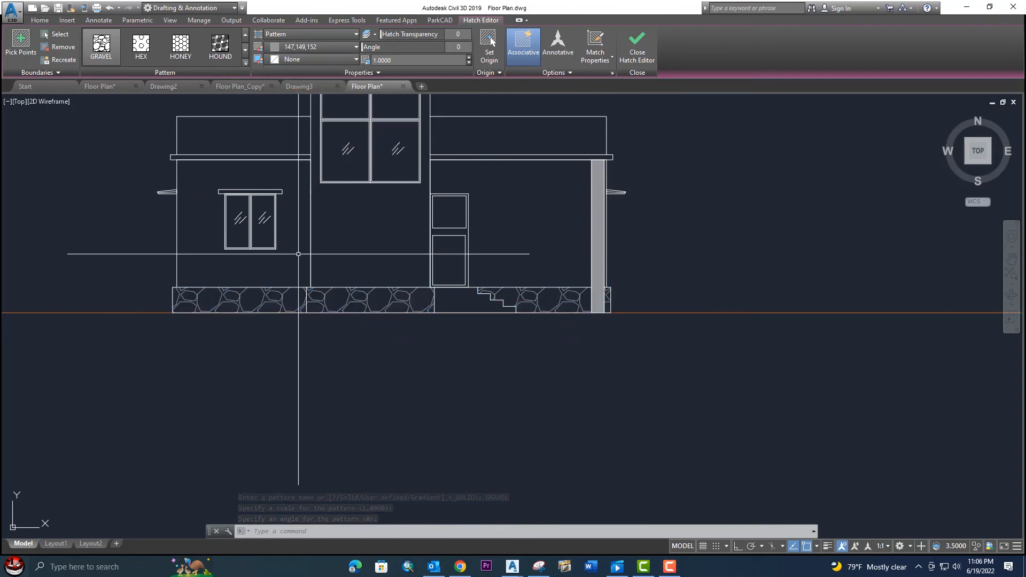
pyautogui.press('Escape')
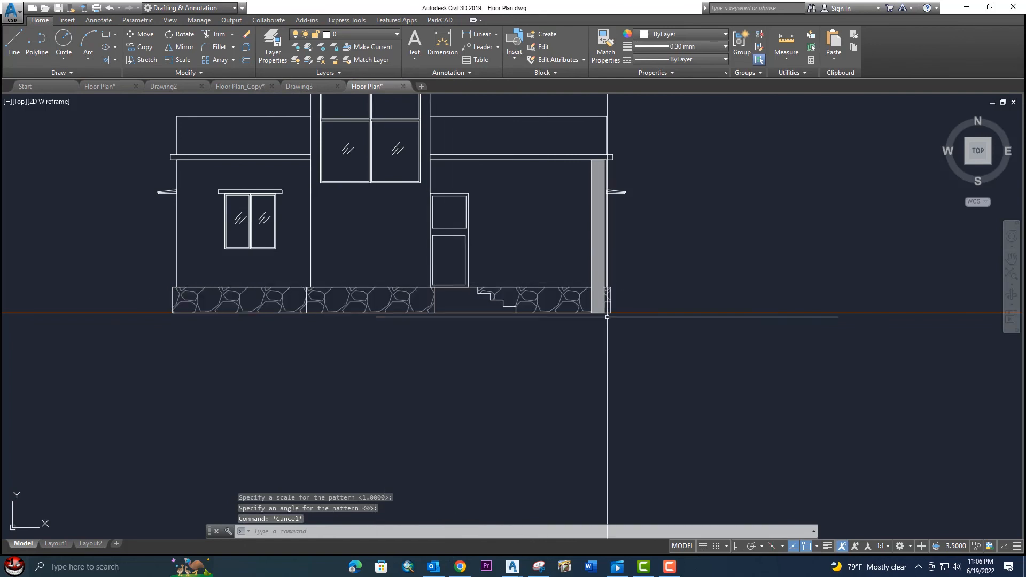
# Step: Reduce the plinth's gravel hatch scale to 0.7900
pyautogui.scroll(2, 607, 317)
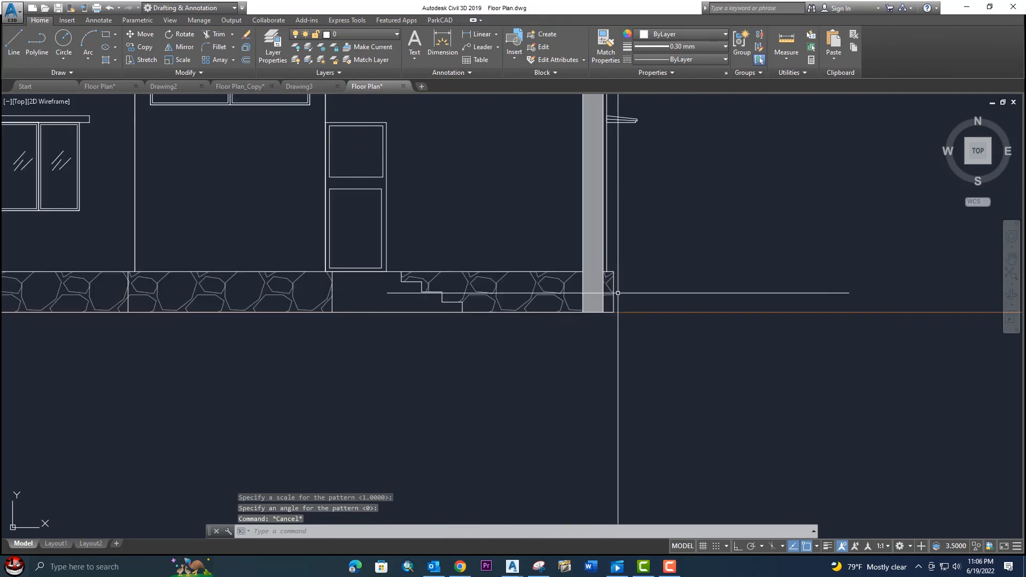
pyautogui.click(229, 306)
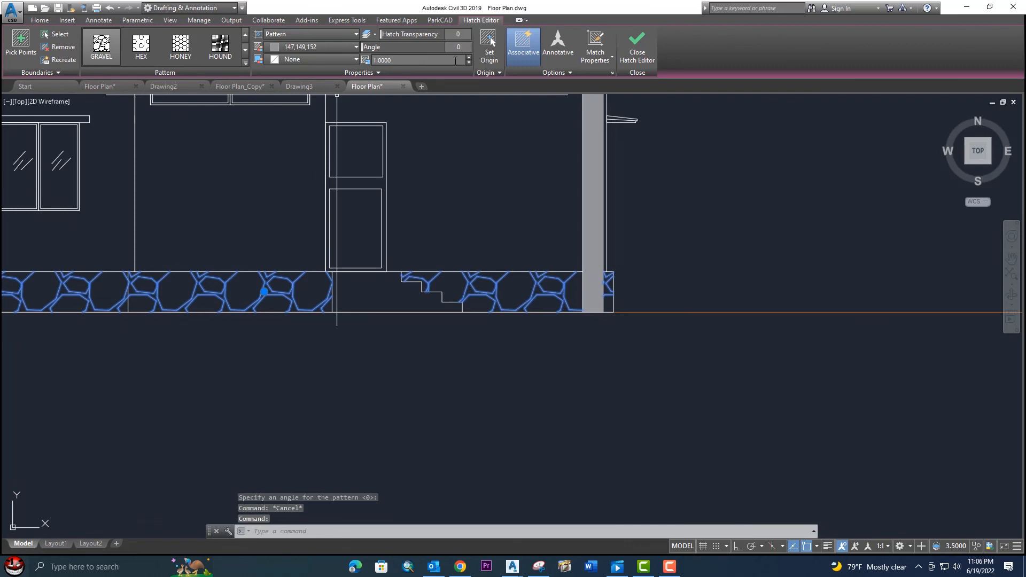
pyautogui.click(470, 63)
pyautogui.click(470, 62)
pyautogui.click(470, 62)
pyautogui.click(470, 63)
pyautogui.click(470, 62)
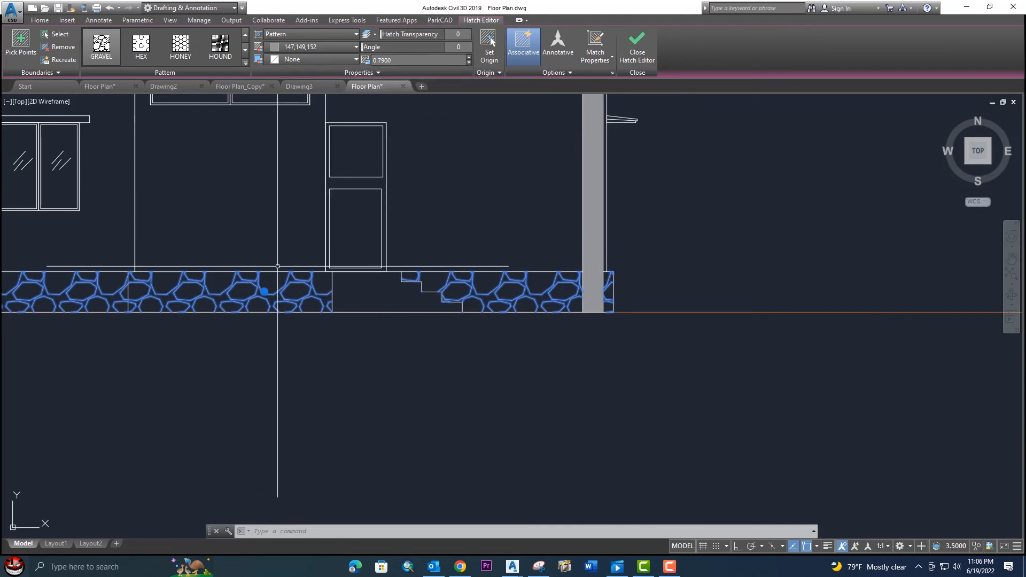
pyautogui.scroll(-6, 299, 274)
pyautogui.scroll(5, 299, 274)
pyautogui.press('Escape')
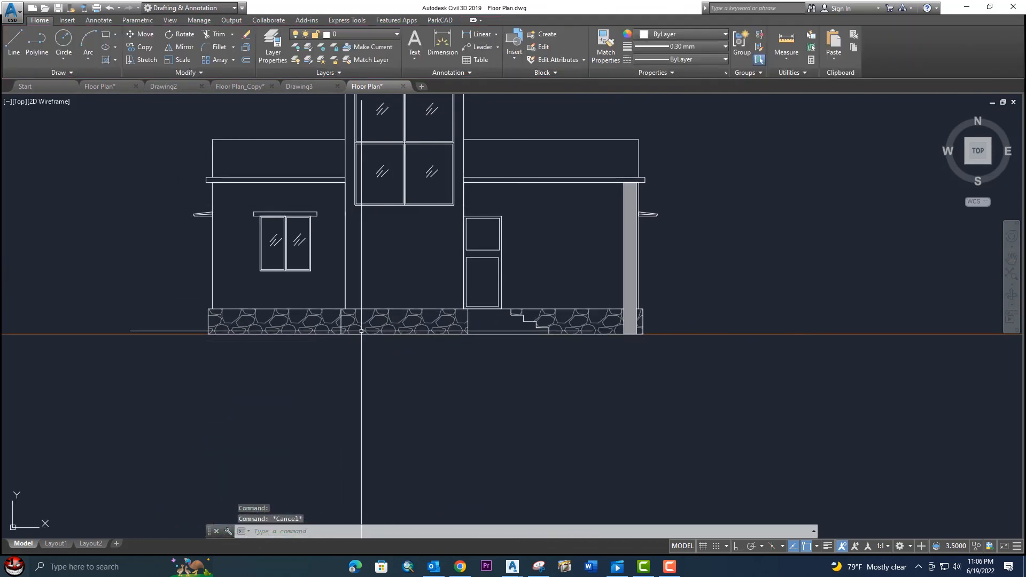
pyautogui.click(317, 321)
pyautogui.click(319, 319)
pyautogui.click(301, 315)
pyautogui.click(305, 318)
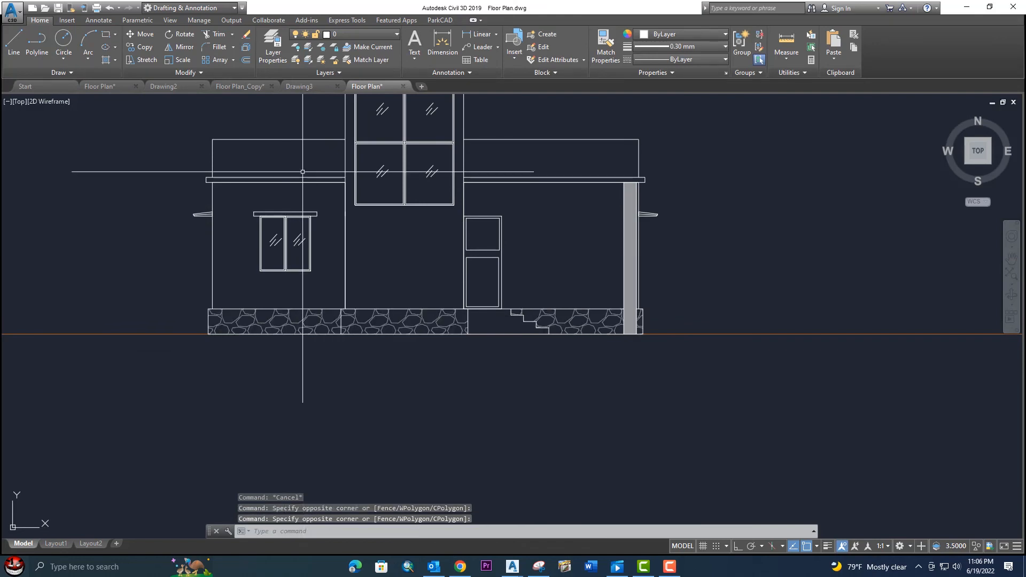
pyautogui.click(293, 321)
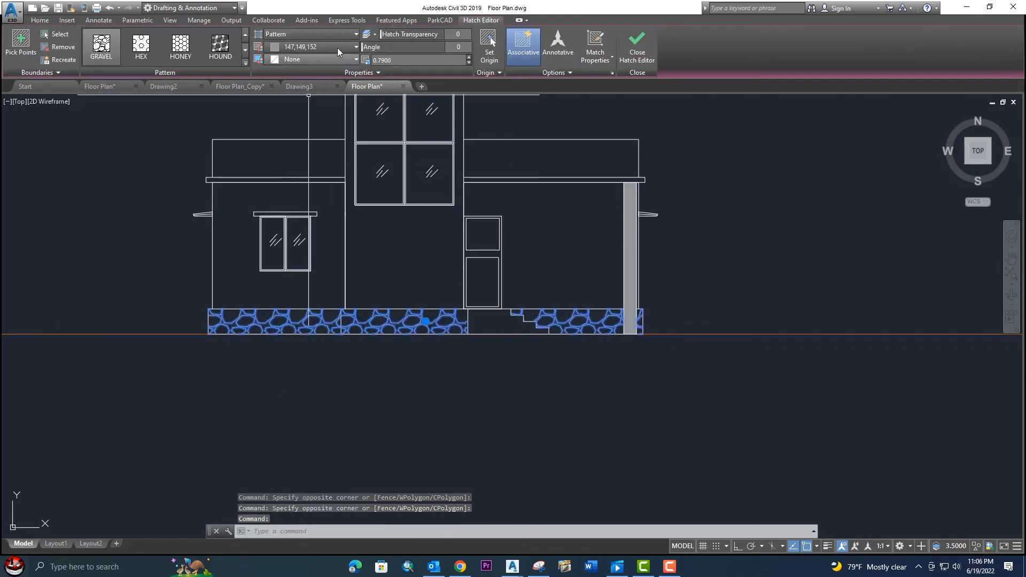
pyautogui.click(316, 60)
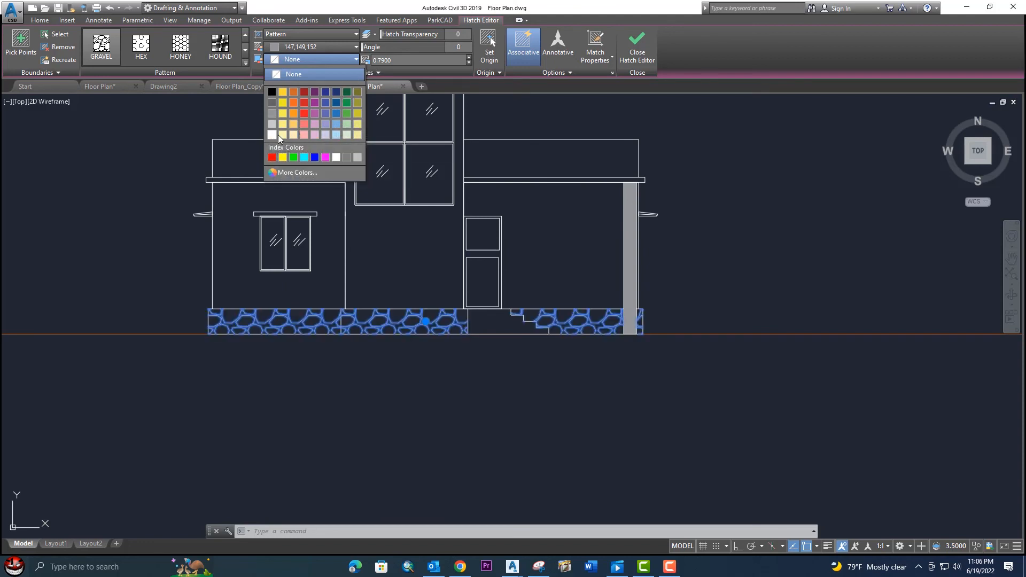
pyautogui.click(322, 77)
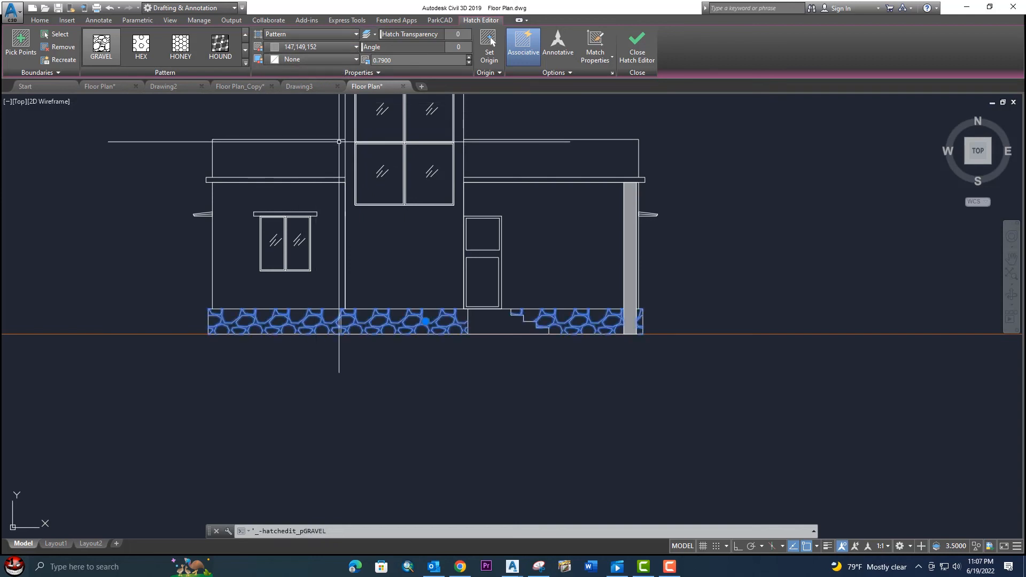
pyautogui.moveTo(337, 147); pyautogui.dragTo(344, 195, button='middle')
pyautogui.press('Escape')
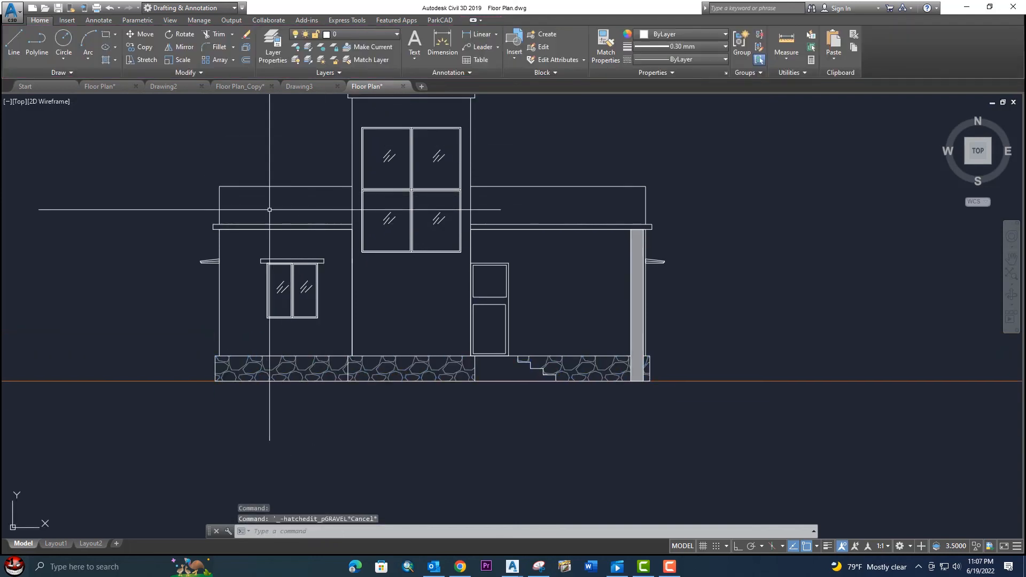
# Step: Hatch the two parapet bands on either side of the central tower with the GRAVEL pattern
pyautogui.write('h')
pyautogui.press('Return')
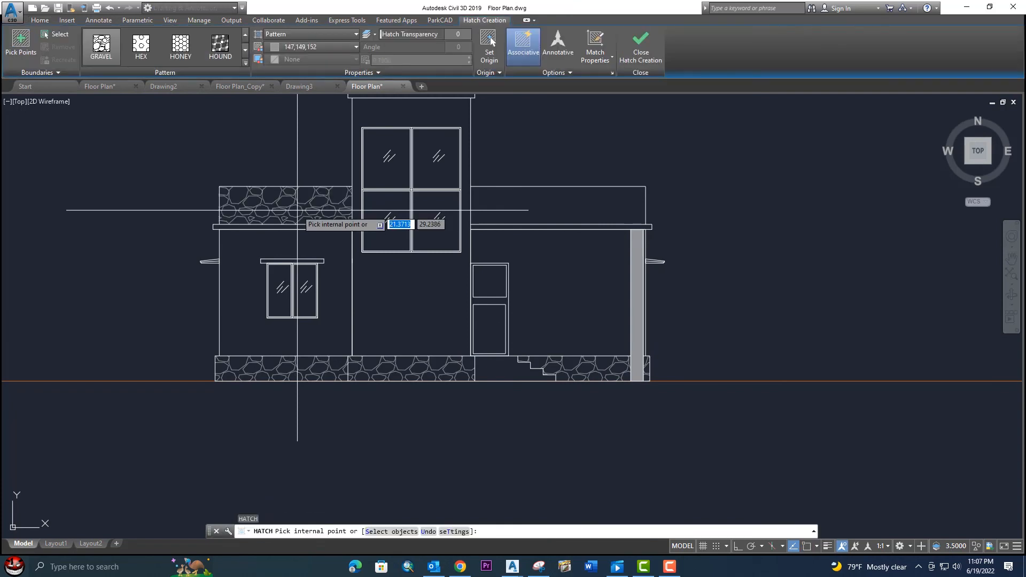
pyautogui.click(310, 212)
pyautogui.click(521, 211)
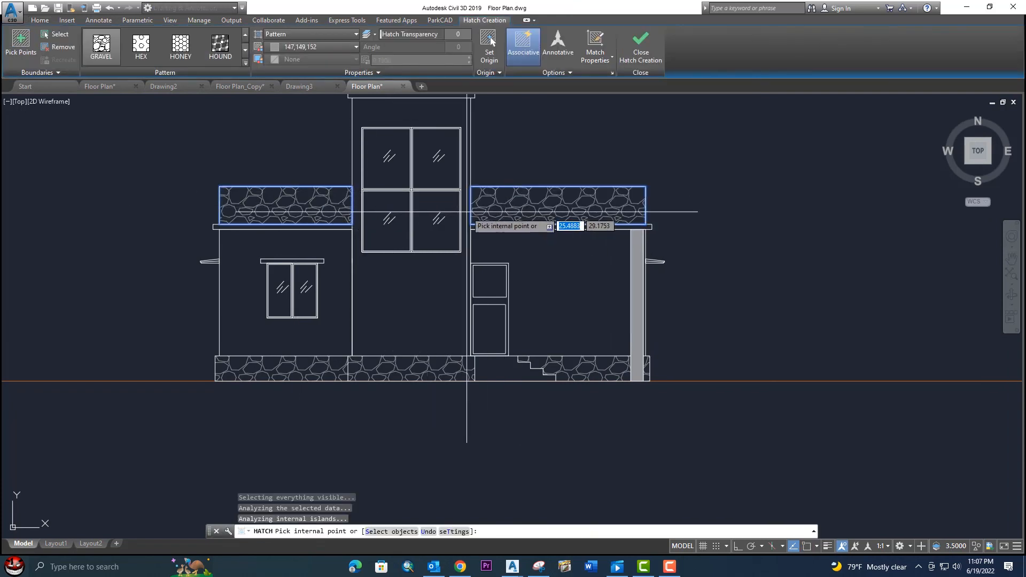
pyautogui.press('Escape')
# Step: Change the hatch of the two parapet bands to the NET3 pattern
pyautogui.click(273, 195)
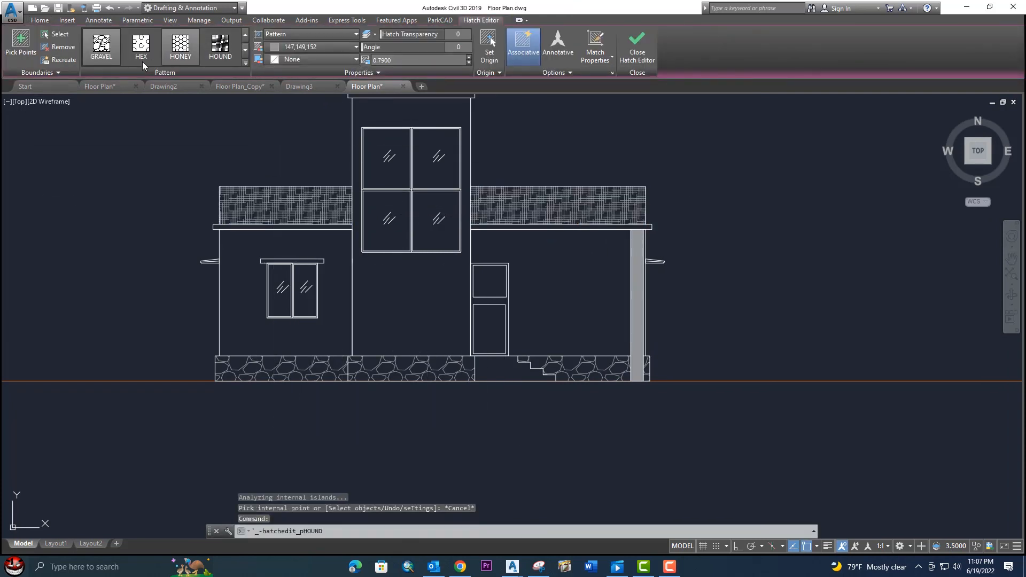
pyautogui.click(245, 64)
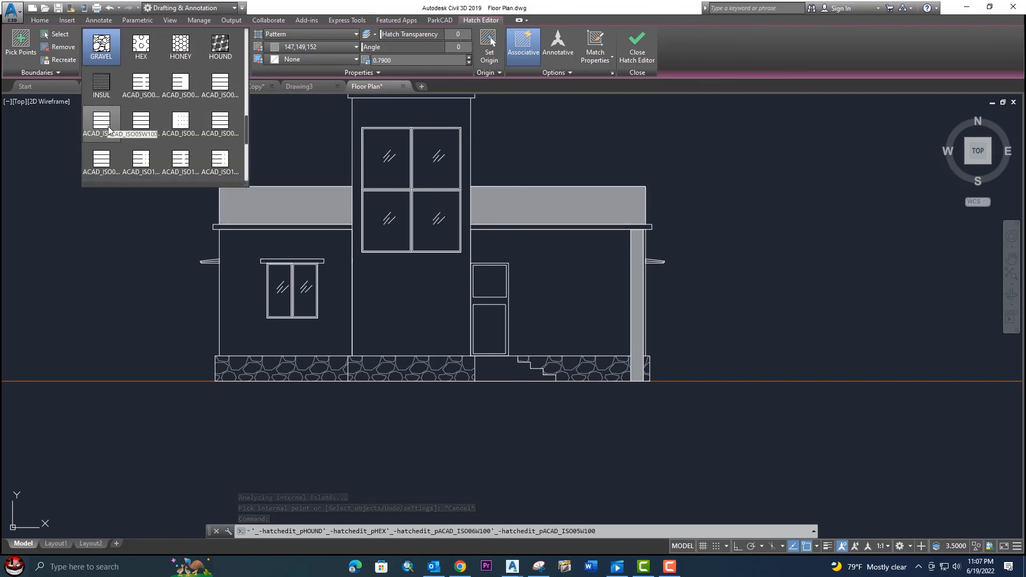
pyautogui.scroll(-2, 160, 145)
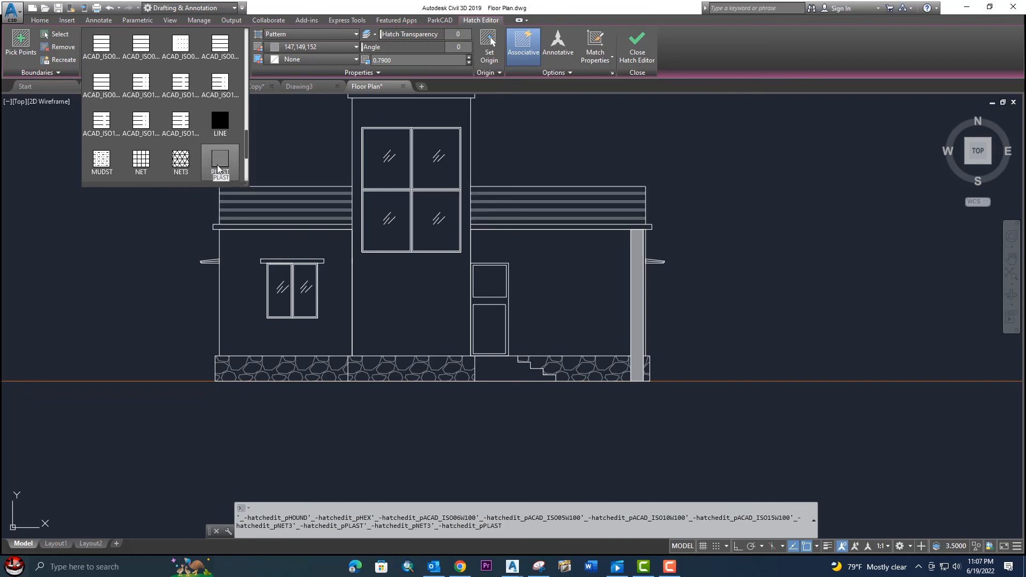
pyautogui.click(190, 171)
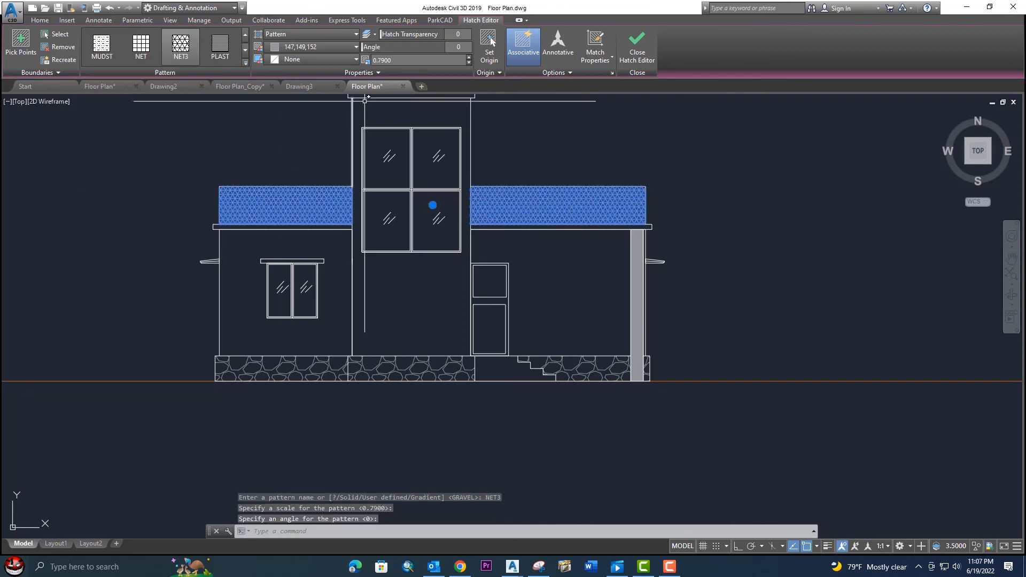
# Step: Give the parapet bands' NET3 hatch a light pink background colour
pyautogui.click(313, 62)
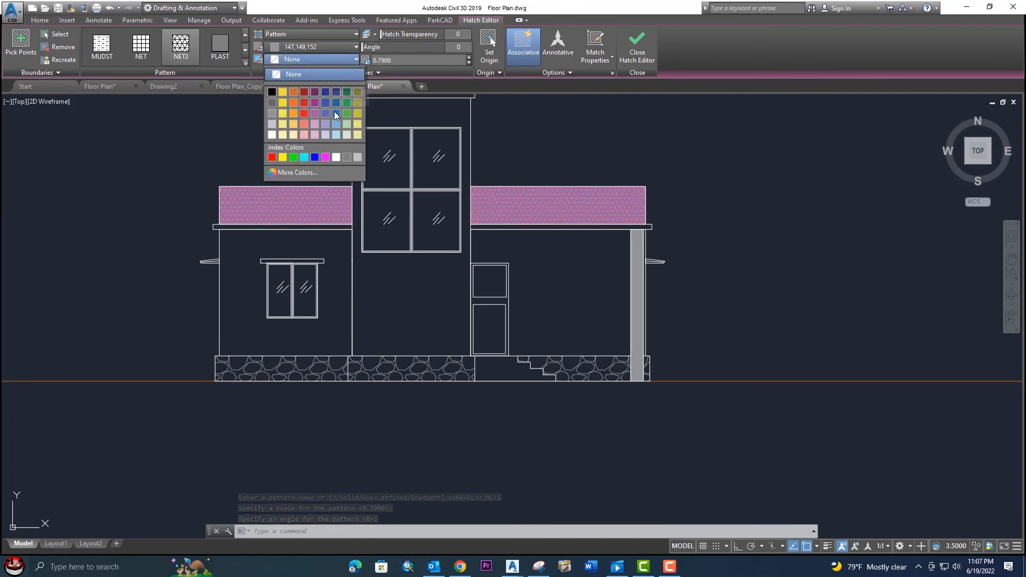
pyautogui.click(309, 133)
pyautogui.press('Escape')
pyautogui.scroll(-3, 356, 154)
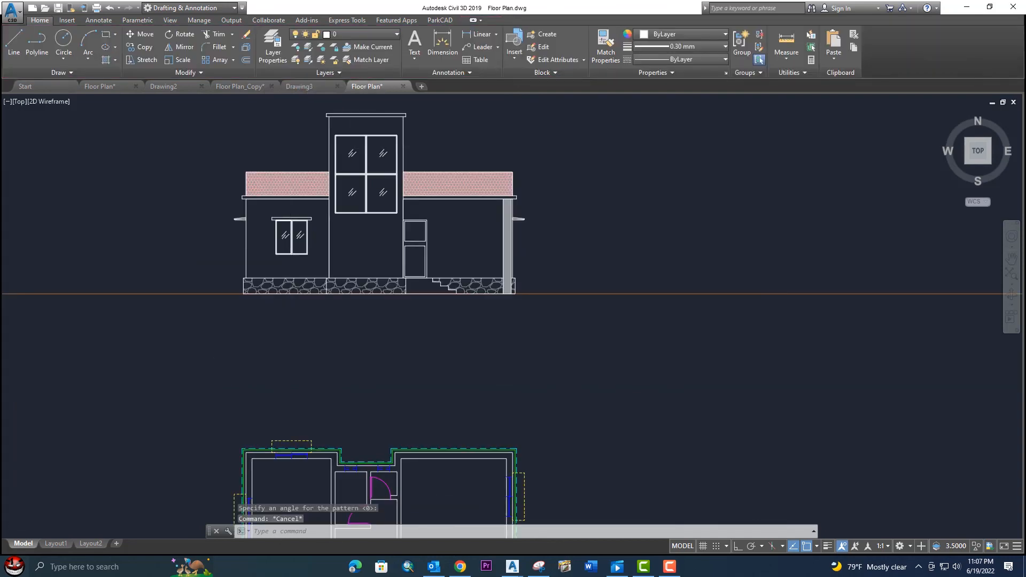
# Step: Compare the front elevation with the finished one in Floor Plan_Copy, examining its ground line and earth symbols
pyautogui.scroll(2, 327, 160)
pyautogui.moveTo(328, 162); pyautogui.dragTo(394, 250, button='middle')
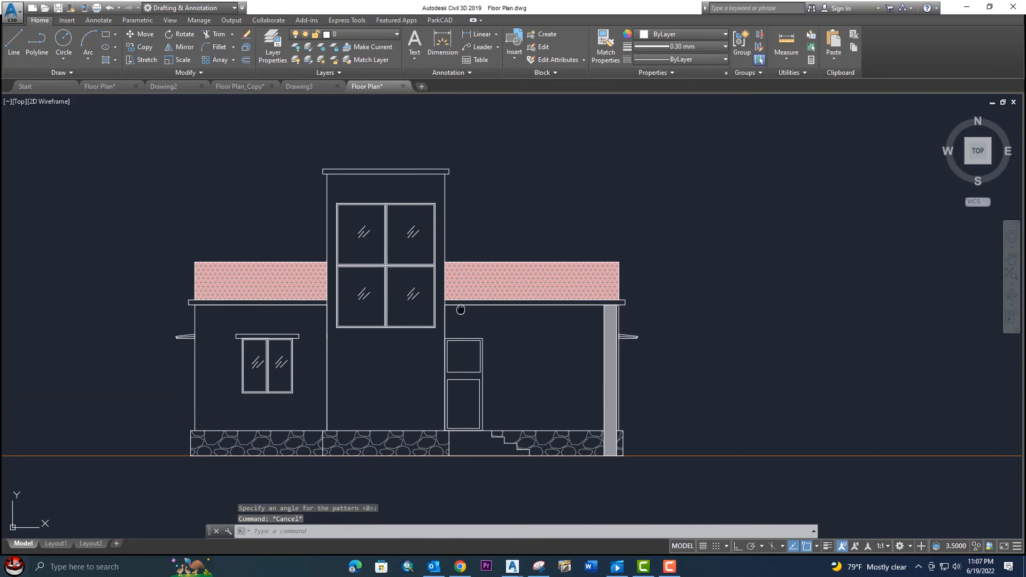
pyautogui.moveTo(460, 310); pyautogui.dragTo(443, 200, button='middle')
pyautogui.click(564, 176)
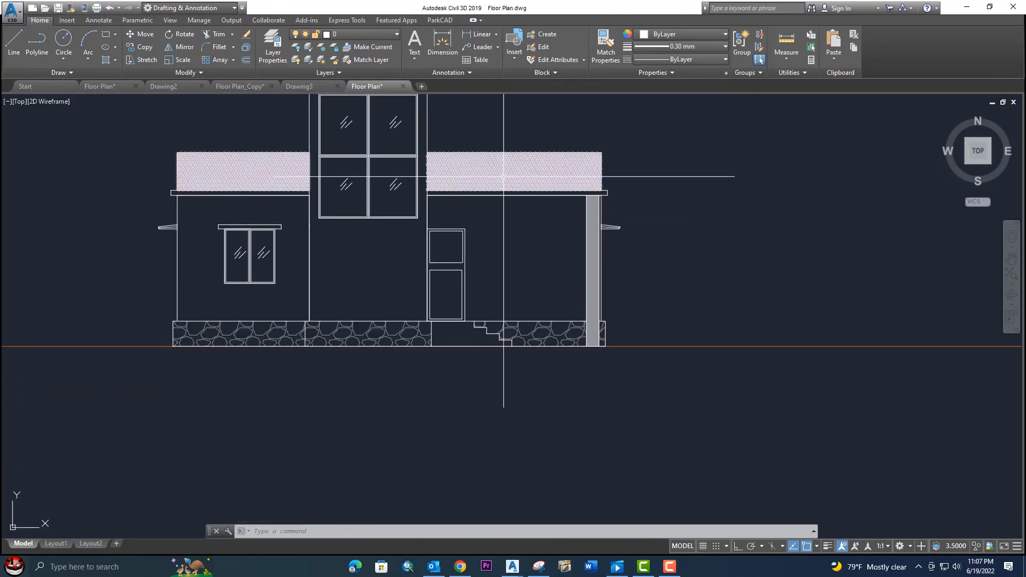
pyautogui.press('Escape')
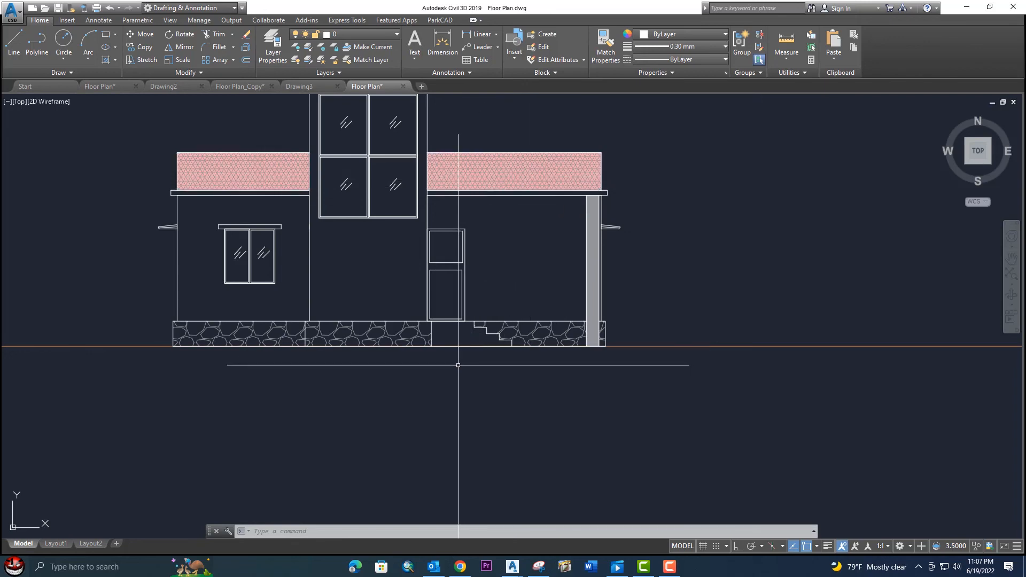
pyautogui.scroll(-2, 476, 275)
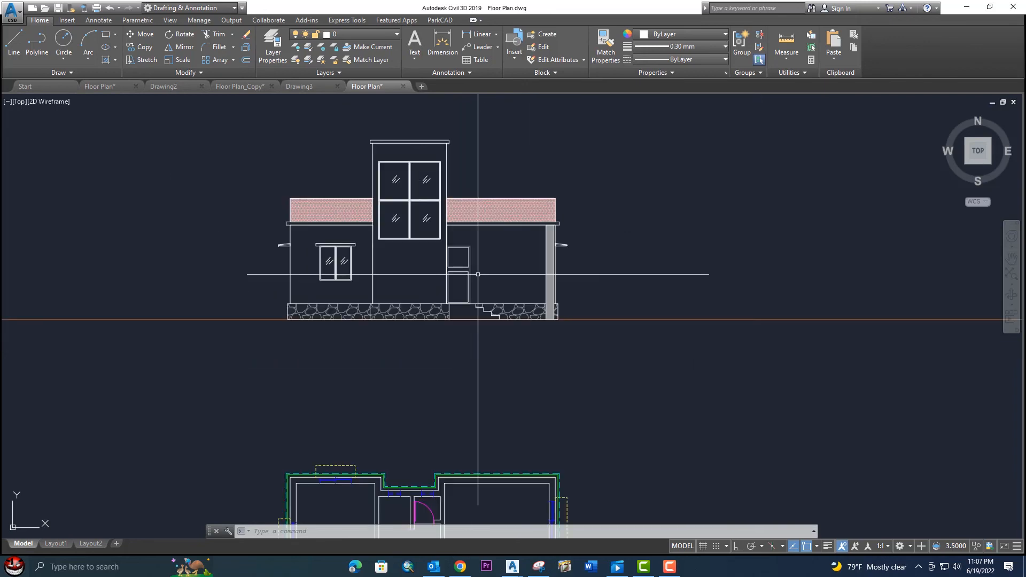
pyautogui.click(248, 88)
pyautogui.scroll(-3, 289, 224)
pyautogui.moveTo(301, 269); pyautogui.dragTo(309, 268, button='middle')
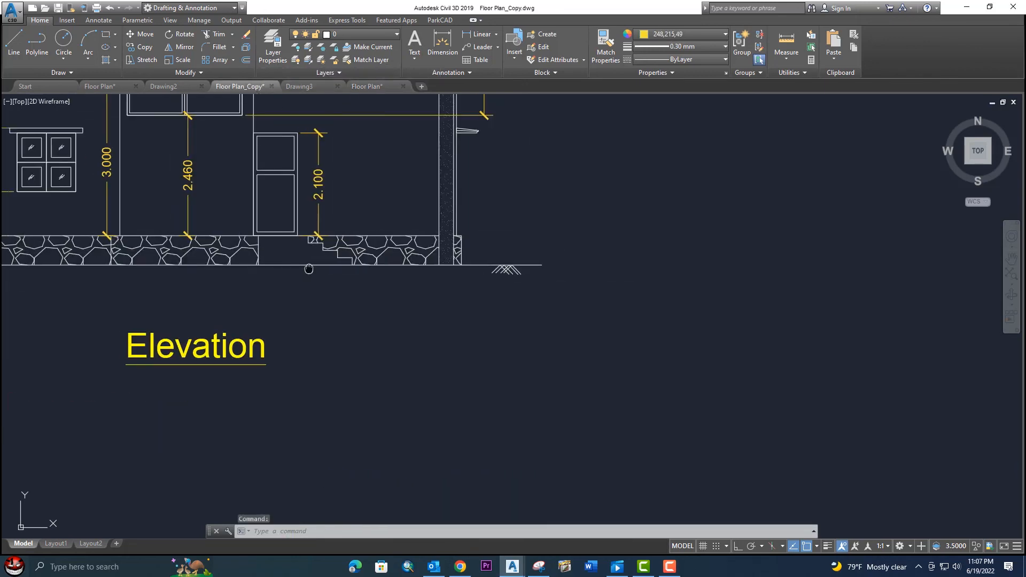
pyautogui.scroll(-2, 309, 269)
pyautogui.scroll(5, 217, 282)
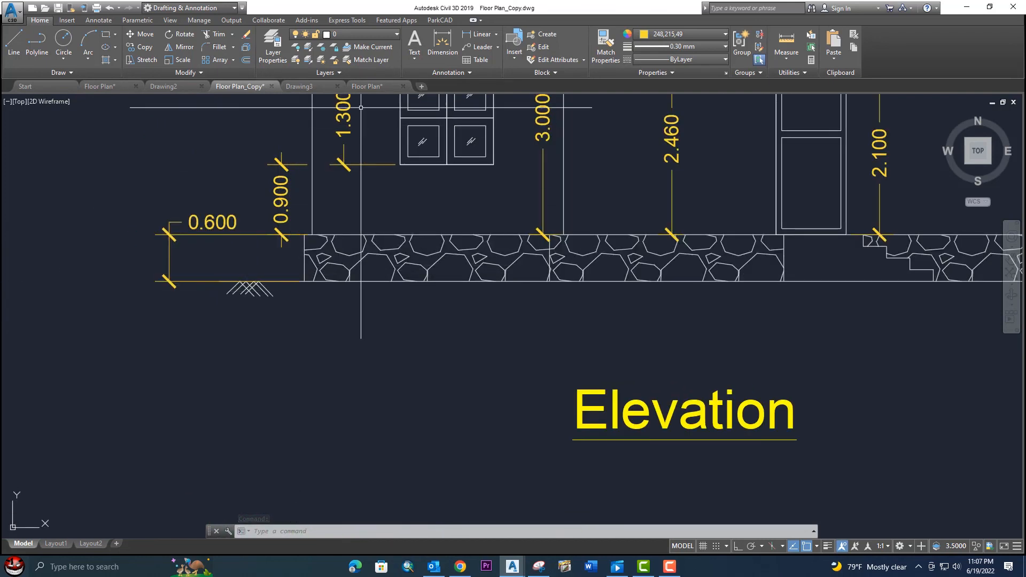
pyautogui.click(372, 86)
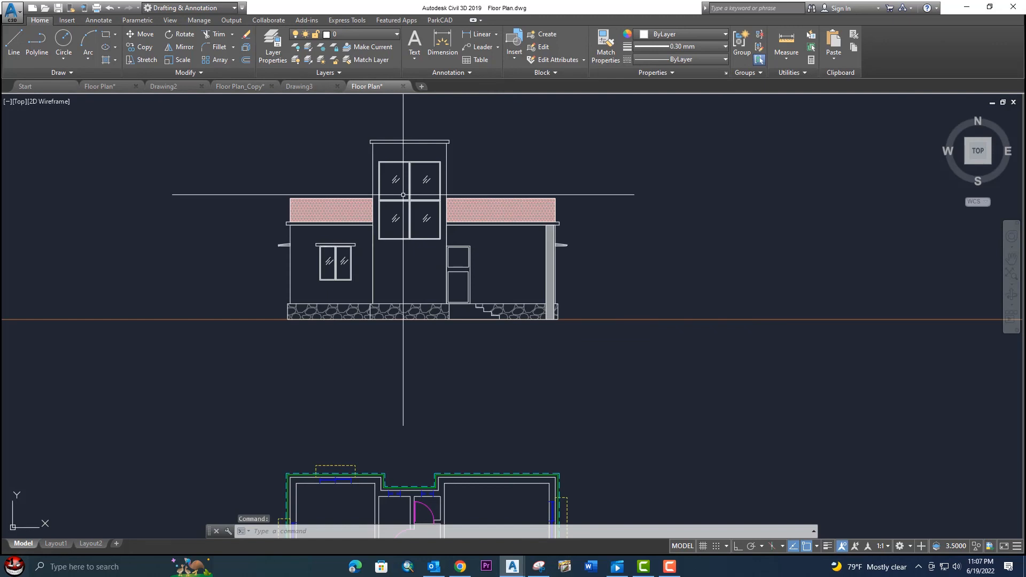
# Step: Draw a horizontal ground line along the base of the plinth, extending past both sides of the elevation
pyautogui.click(669, 357)
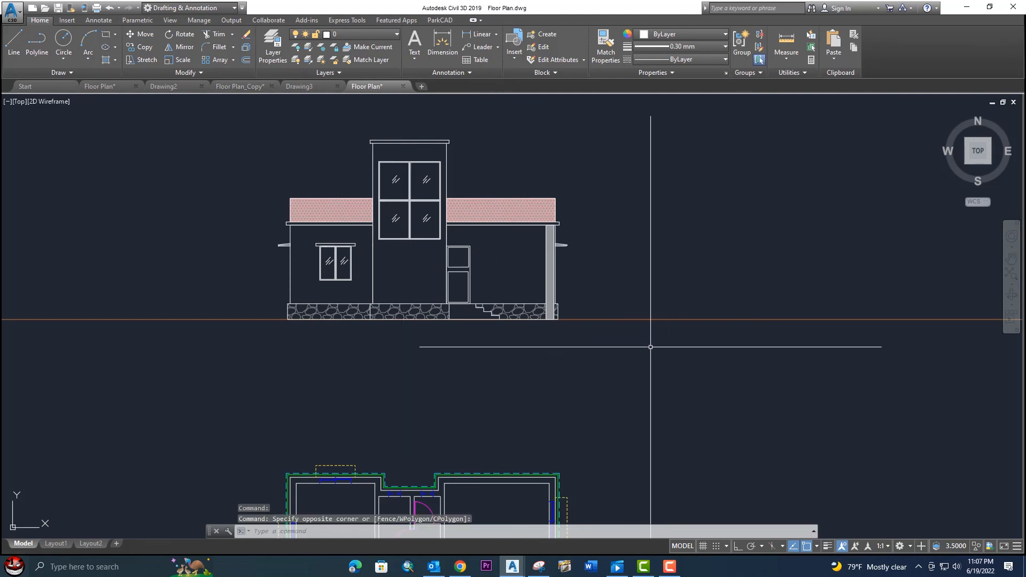
pyautogui.write('l')
pyautogui.press('Return')
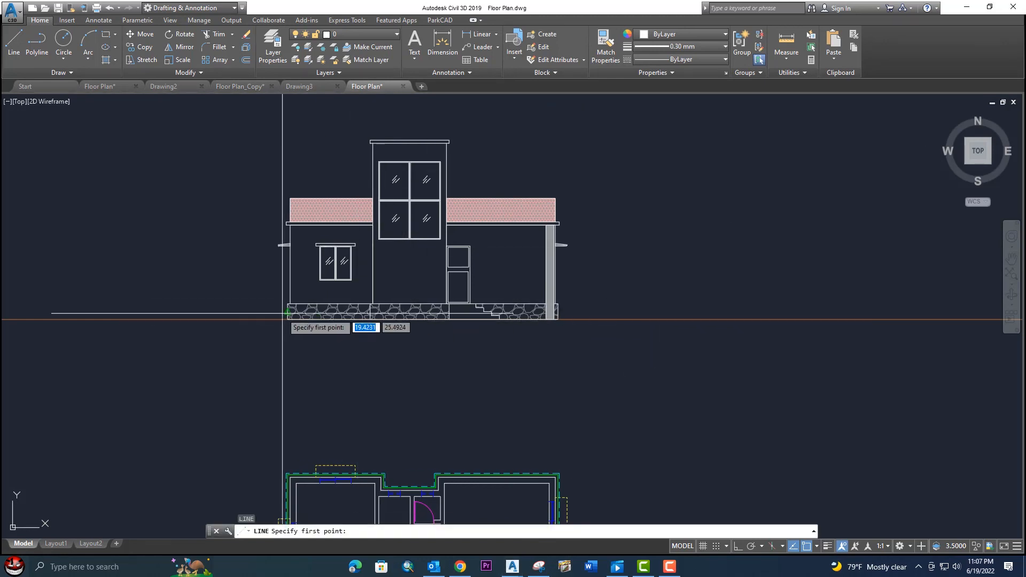
pyautogui.click(209, 319)
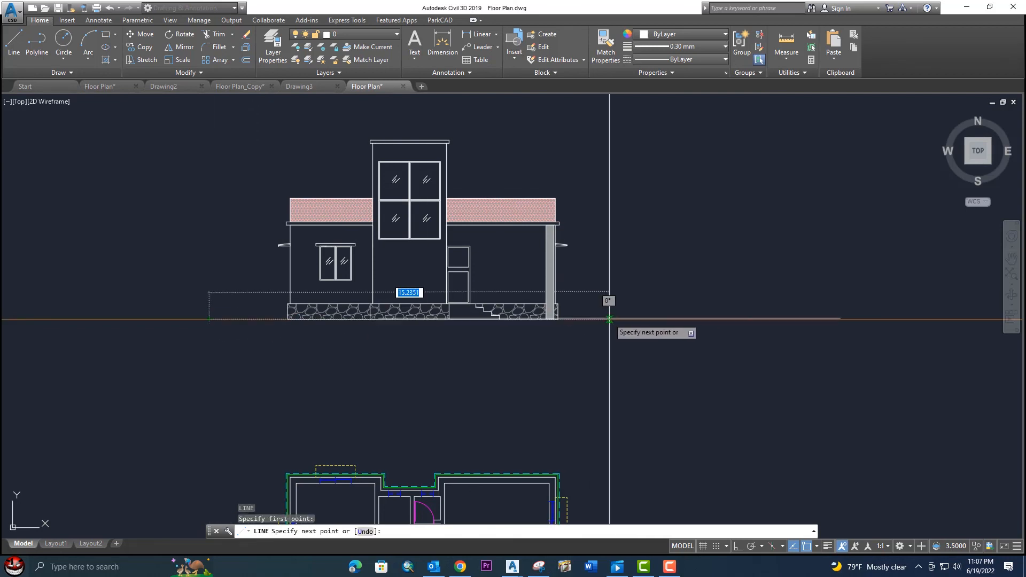
pyautogui.click(638, 319)
pyautogui.press('Escape')
# Step: Erase the infinite construction line at ground level beneath the elevation
pyautogui.click(585, 320)
pyautogui.click(786, 316)
pyautogui.press('Delete')
# Step: Draw an inverted V of two slanted lines, each about 0.29 long, beneath the ground line just outside the building's left side
pyautogui.moveTo(492, 338); pyautogui.dragTo(571, 317, button='middle')
pyautogui.scroll(4, 350, 309)
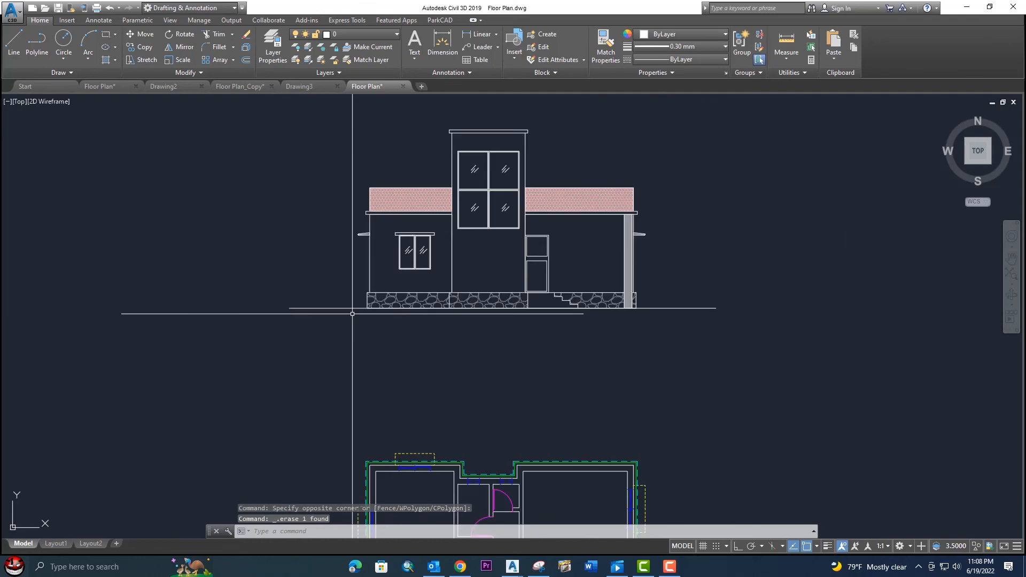
pyautogui.write('l')
pyautogui.press('Return')
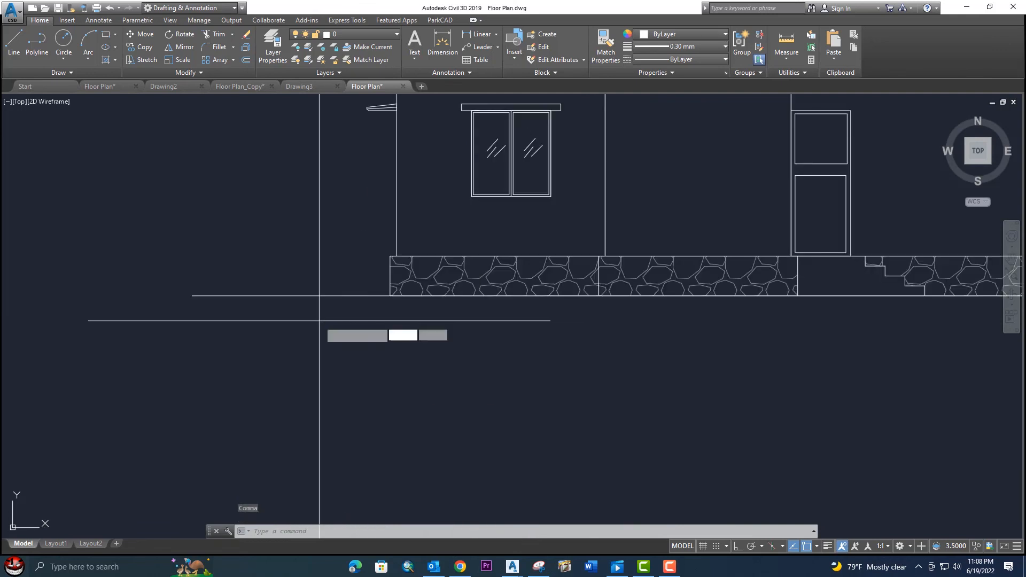
pyautogui.scroll(4, 285, 302)
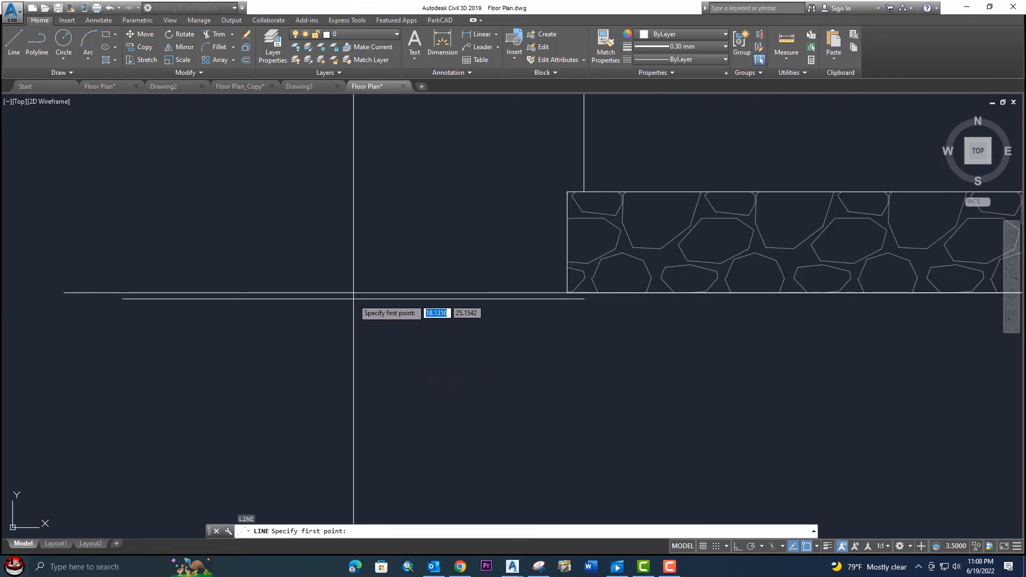
pyautogui.press('Escape')
pyautogui.press('space')
pyautogui.click(293, 324)
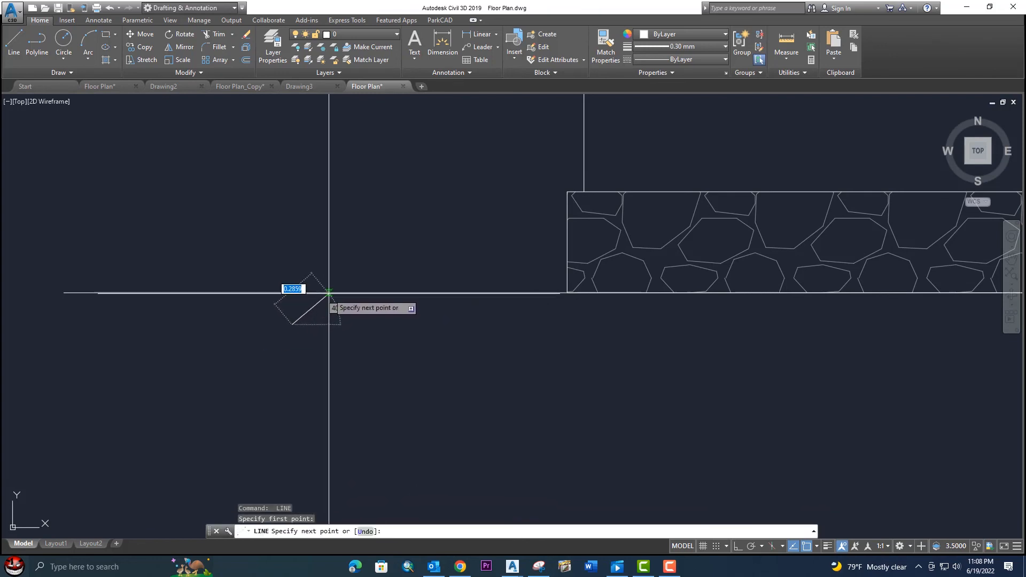
pyautogui.click(328, 293)
pyautogui.press('Escape')
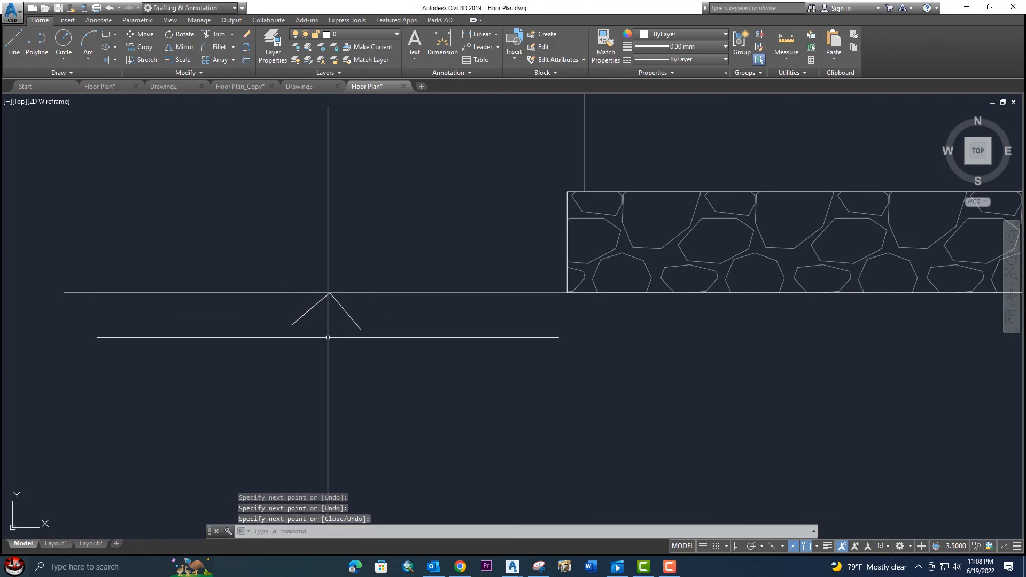
# Step: Draw two more overlapping inverted Vs beside the first to complete the earth symbol under the ground line
pyautogui.press('space')
pyautogui.click(314, 328)
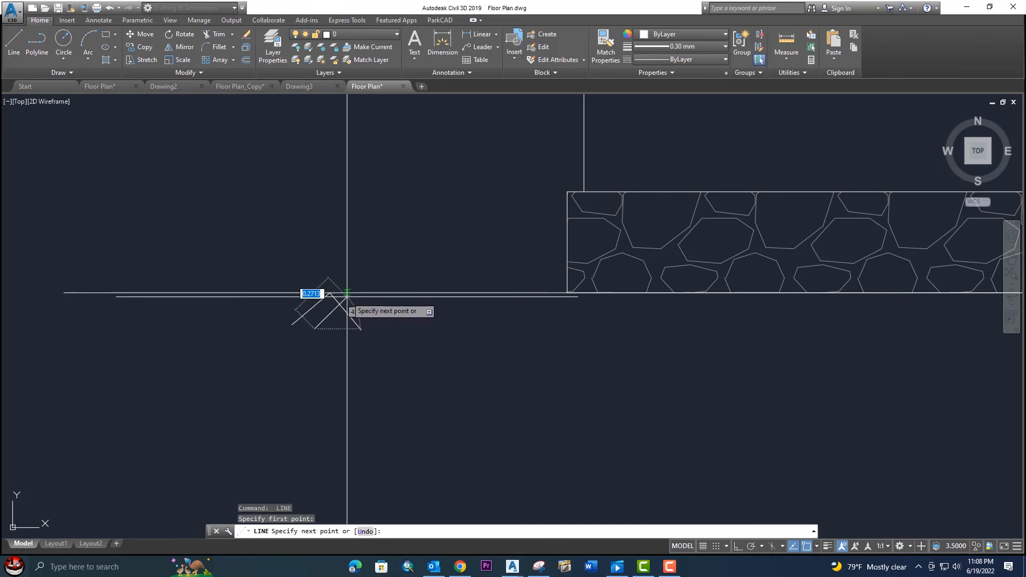
pyautogui.click(380, 324)
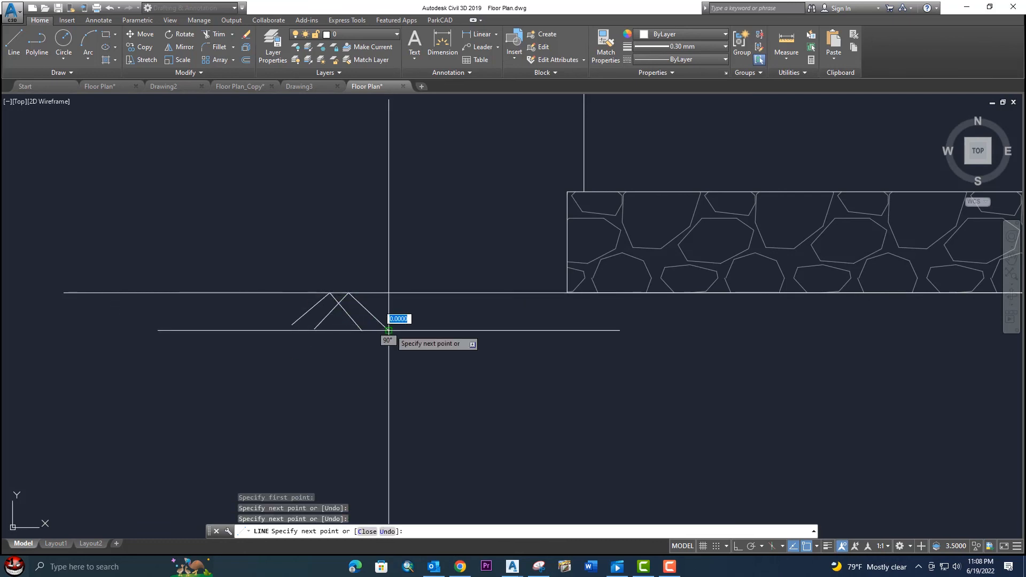
pyautogui.press('Escape')
pyautogui.press('space')
pyautogui.click(338, 332)
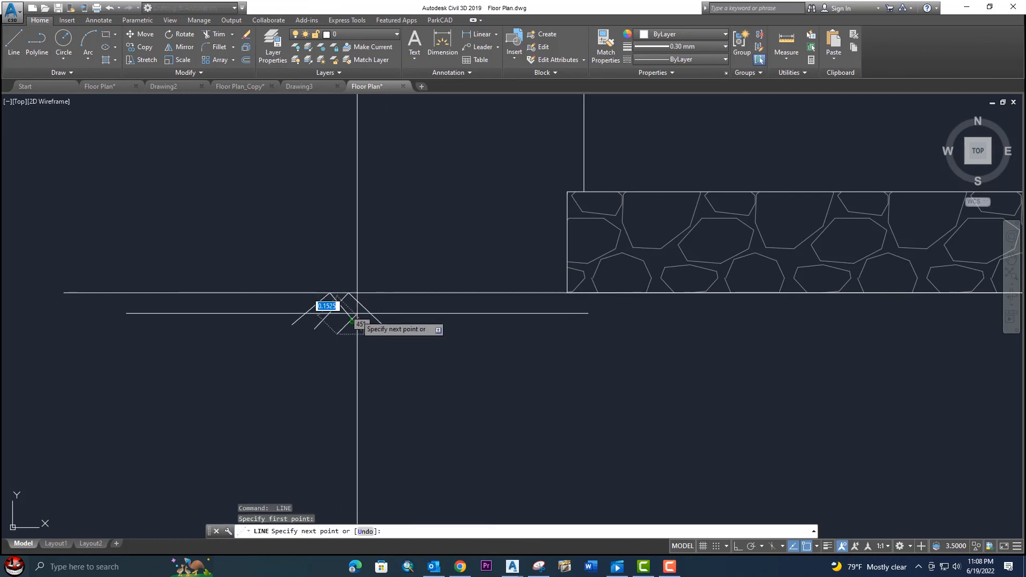
pyautogui.click(376, 293)
pyautogui.click(419, 332)
pyautogui.press('space')
# Step: Copy the six-line earth symbol horizontally to the ground line beyond the building's right side
pyautogui.click(439, 328)
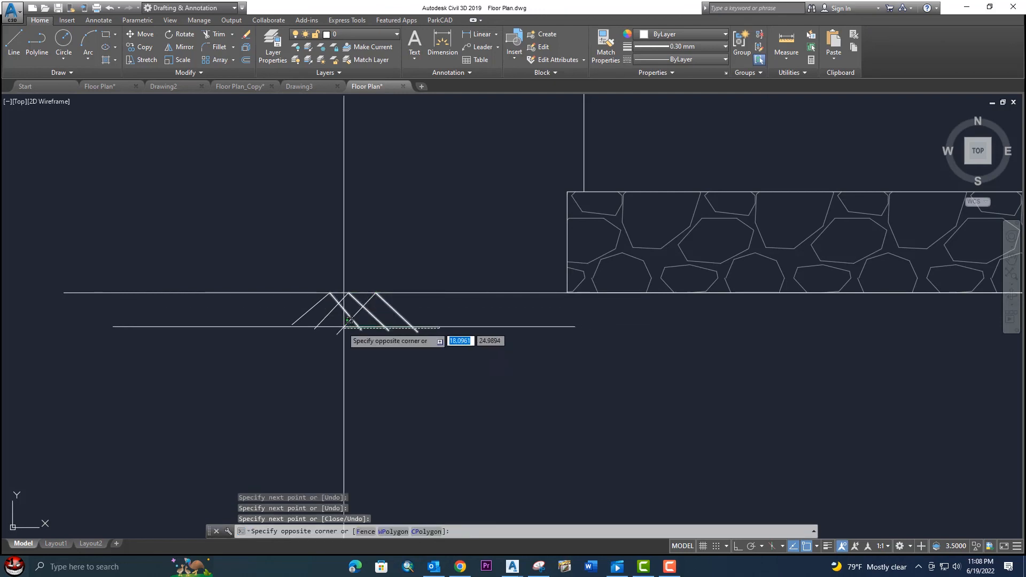
pyautogui.click(291, 319)
pyautogui.write('co')
pyautogui.press('Return')
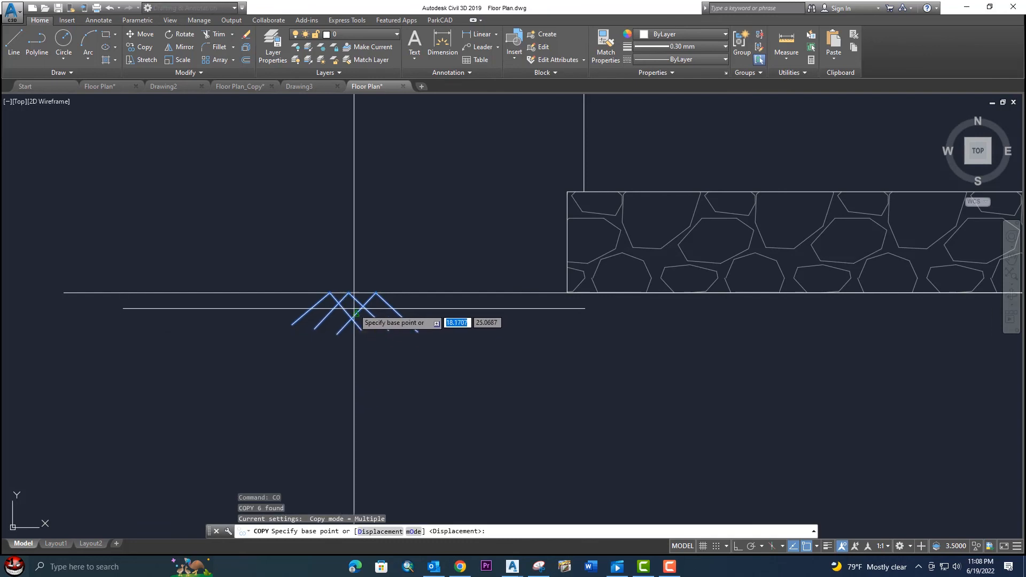
pyautogui.click(363, 305)
pyautogui.scroll(-6, 608, 321)
pyautogui.moveTo(699, 339); pyautogui.dragTo(156, 292, button='middle')
pyautogui.scroll(4, 323, 300)
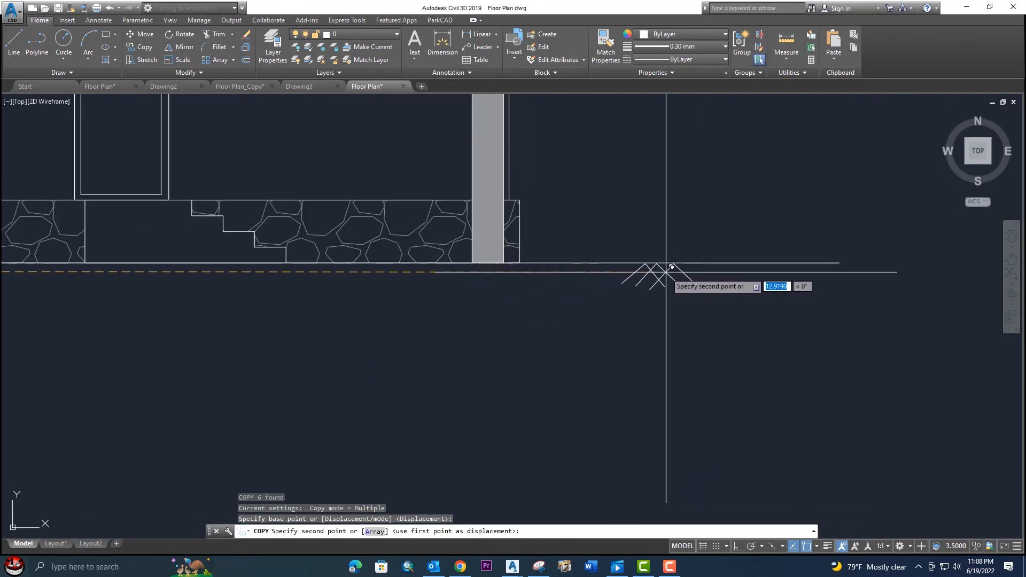
pyautogui.click(672, 267)
pyautogui.press('Escape')
pyautogui.scroll(-4, 663, 274)
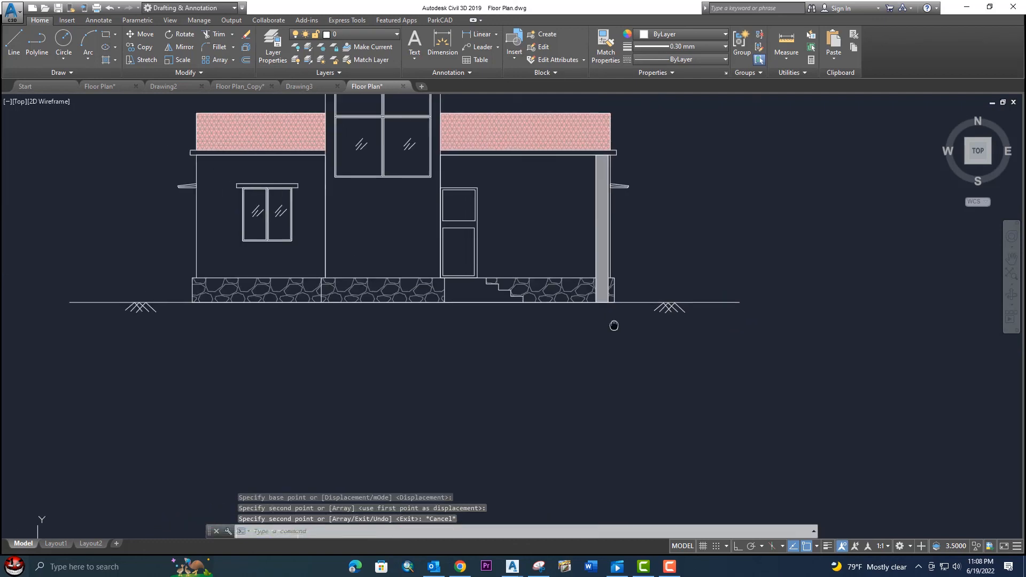
# Step: Turn on the Text layer to show the floor plan's labels
pyautogui.scroll(-4, 246, 293)
pyautogui.moveTo(394, 478); pyautogui.dragTo(387, 246, button='middle')
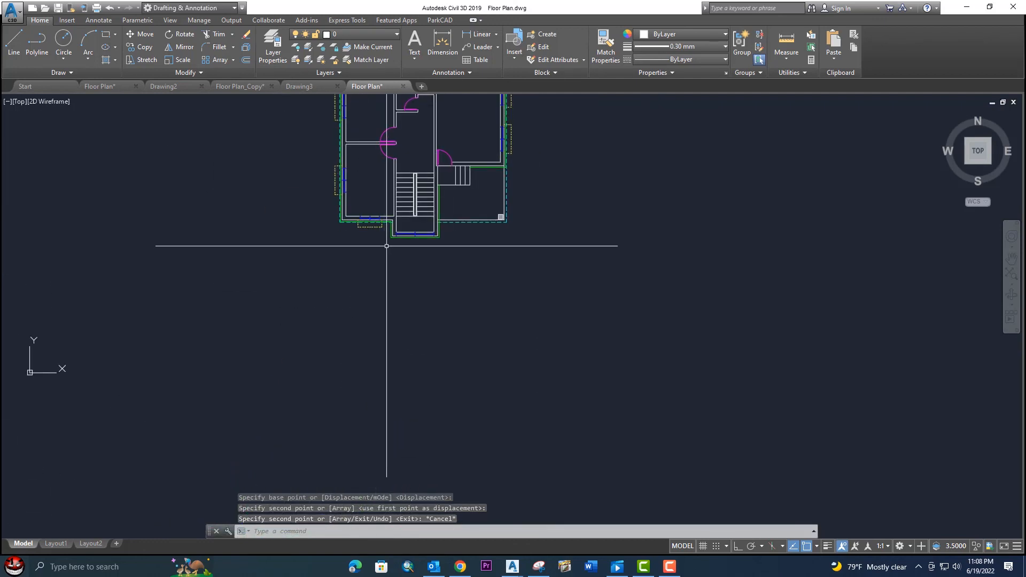
pyautogui.click(358, 34)
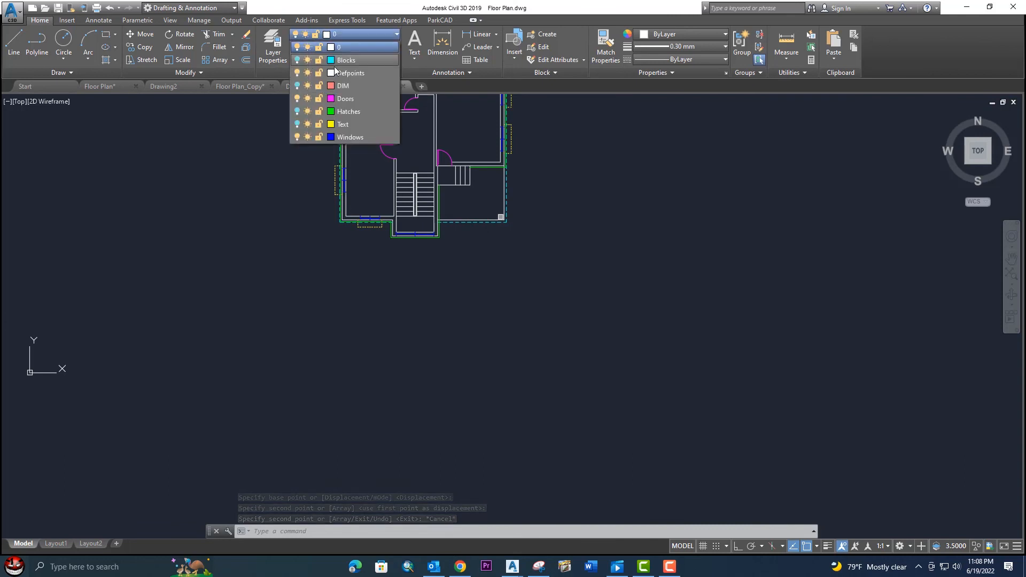
pyautogui.click(297, 125)
pyautogui.scroll(5, 366, 234)
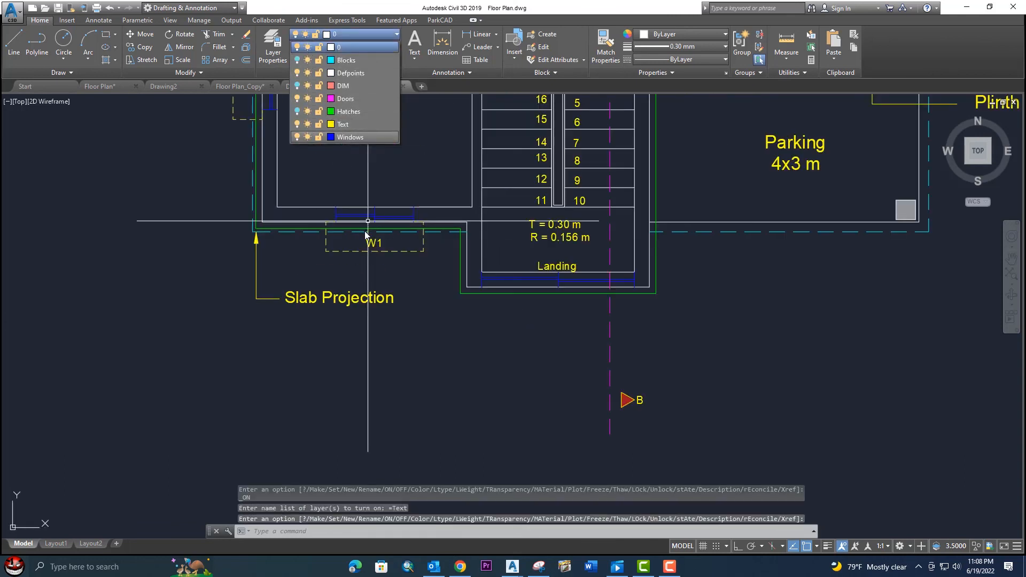
pyautogui.click(298, 266)
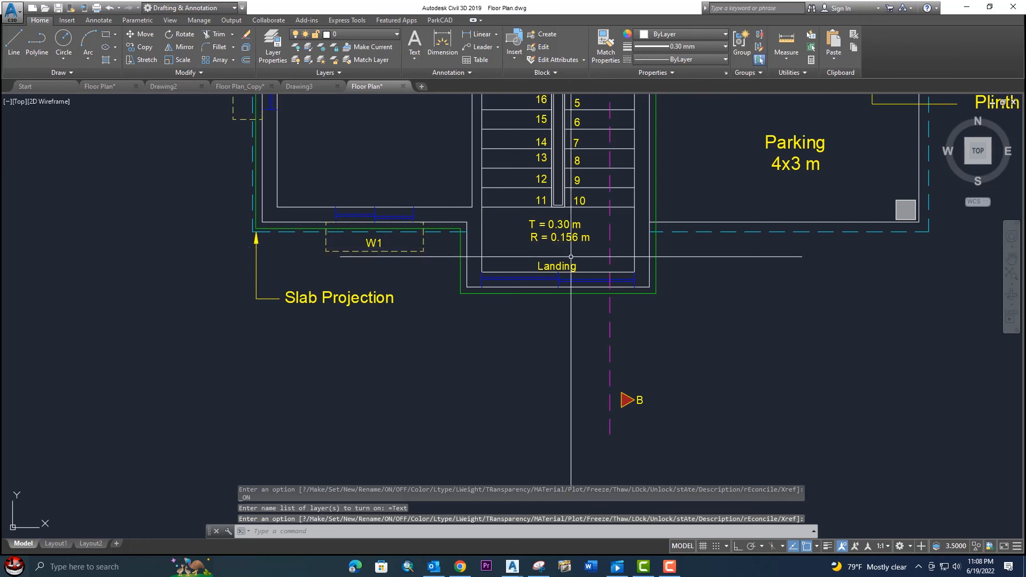
# Step: Copy the floor plan's "Landing" label to the left end of the elevation's ground line
pyautogui.click(551, 264)
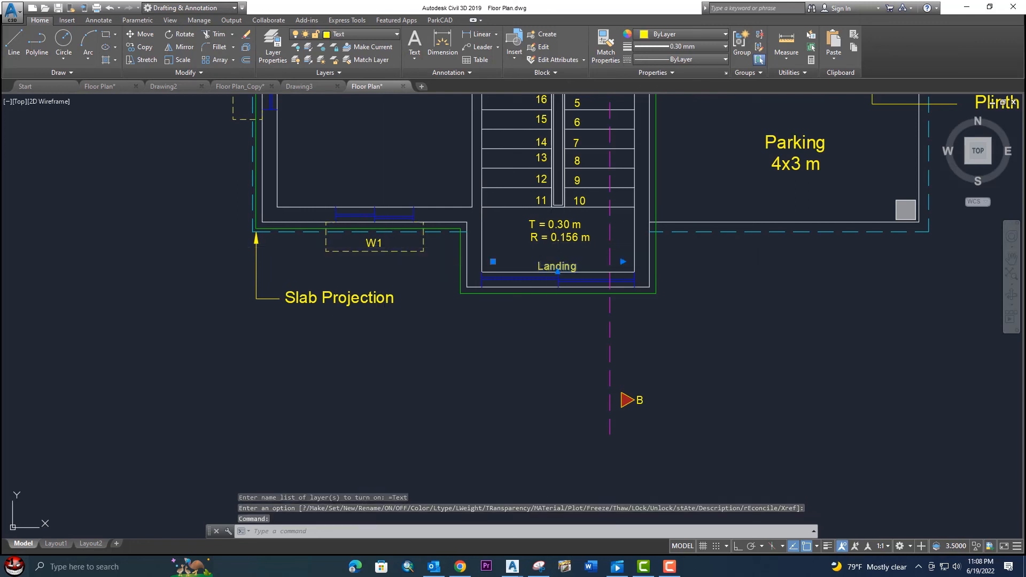
pyautogui.write('co')
pyautogui.press('Return')
pyautogui.click(554, 260)
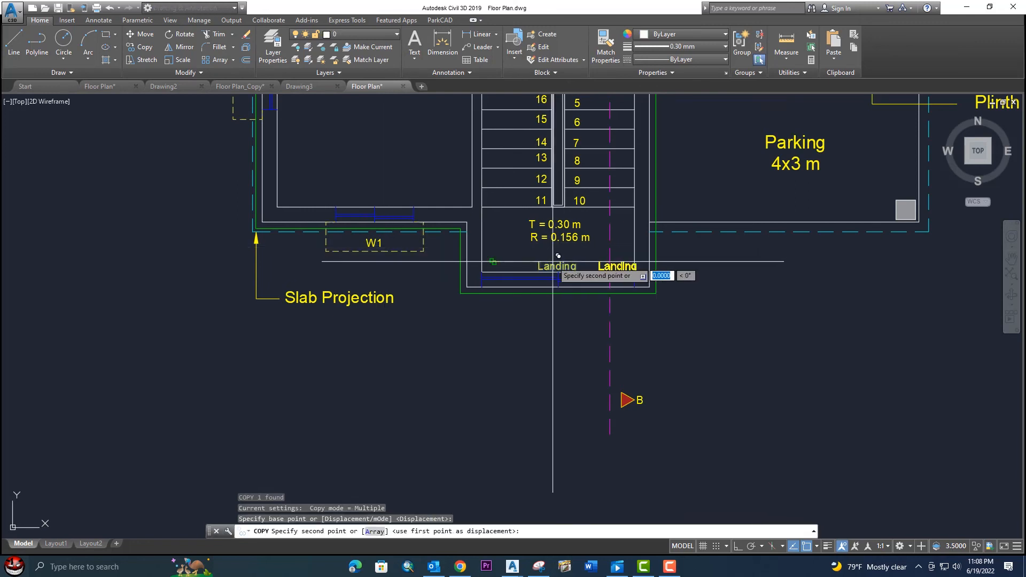
pyautogui.scroll(-4, 458, 236)
pyautogui.moveTo(445, 177); pyautogui.dragTo(398, 342, button='middle')
pyautogui.scroll(8, 343, 241)
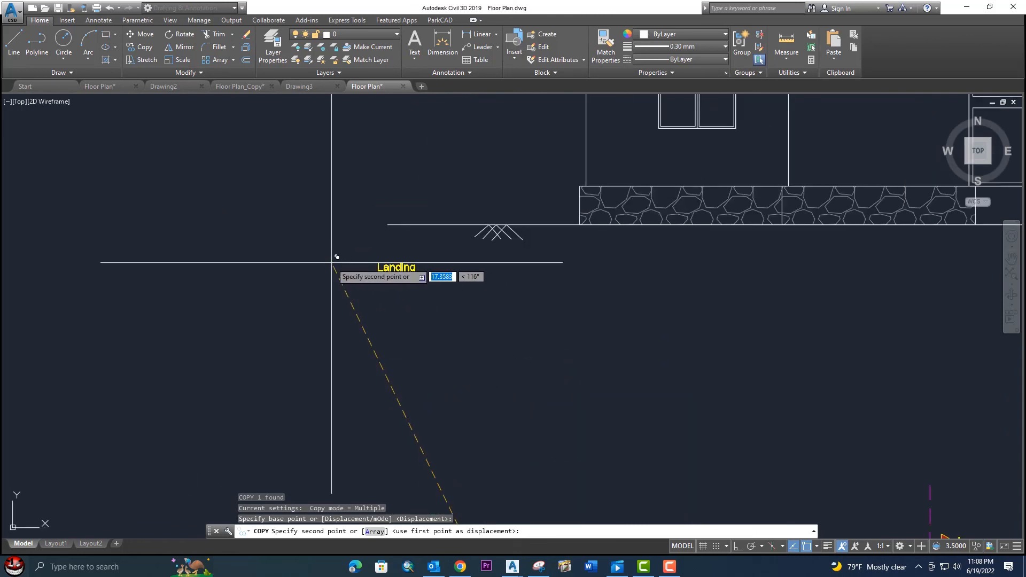
pyautogui.click(398, 207)
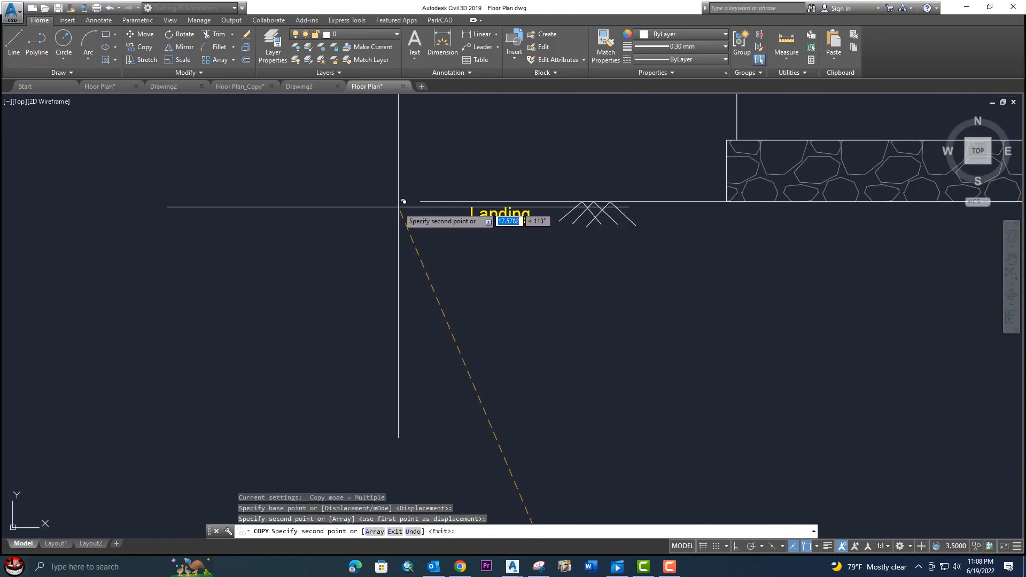
pyautogui.press('Escape')
# Step: Change the copied label's text to GL and move it beside the left earth symbol, just below the ground line
pyautogui.doubleClick(498, 216)
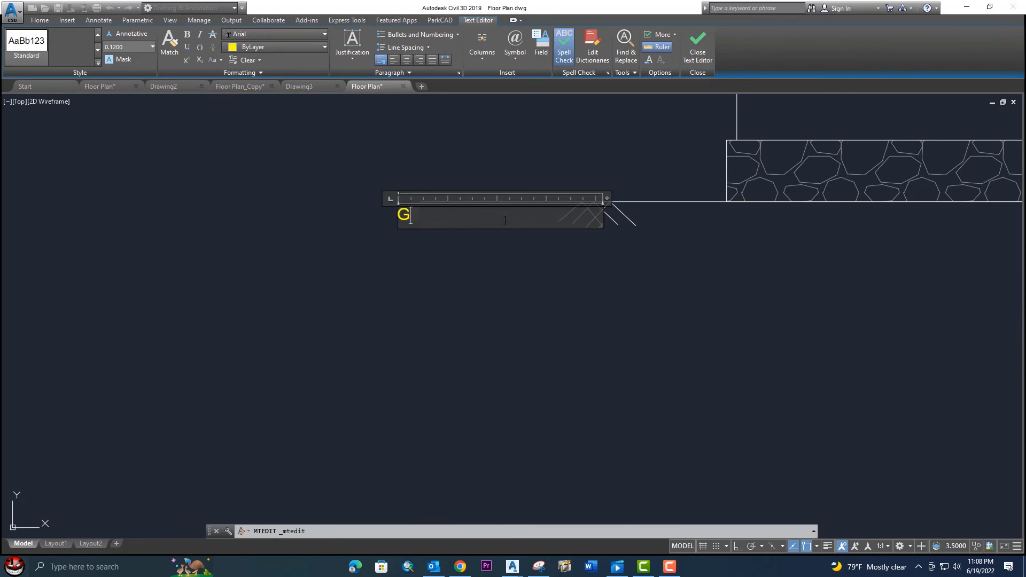
pyautogui.click(484, 262)
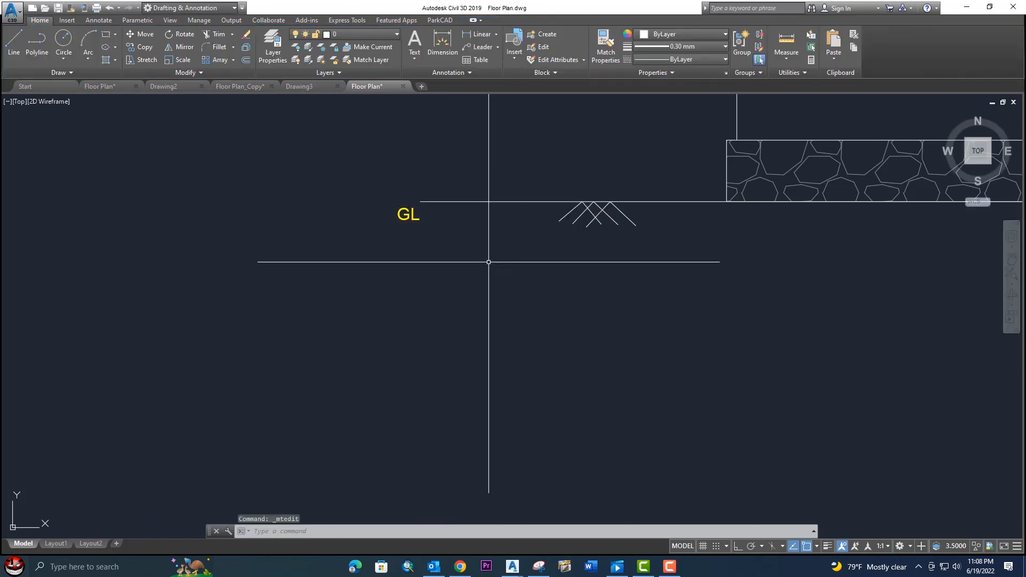
pyautogui.write('m')
pyautogui.press('Return')
pyautogui.click(408, 216)
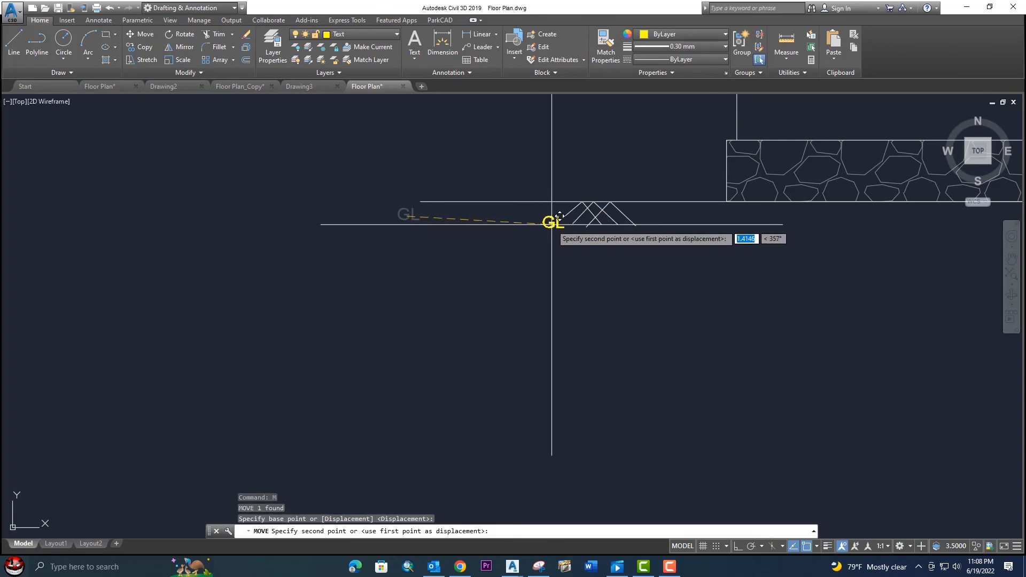
pyautogui.press('Escape')
pyautogui.scroll(-5, 535, 215)
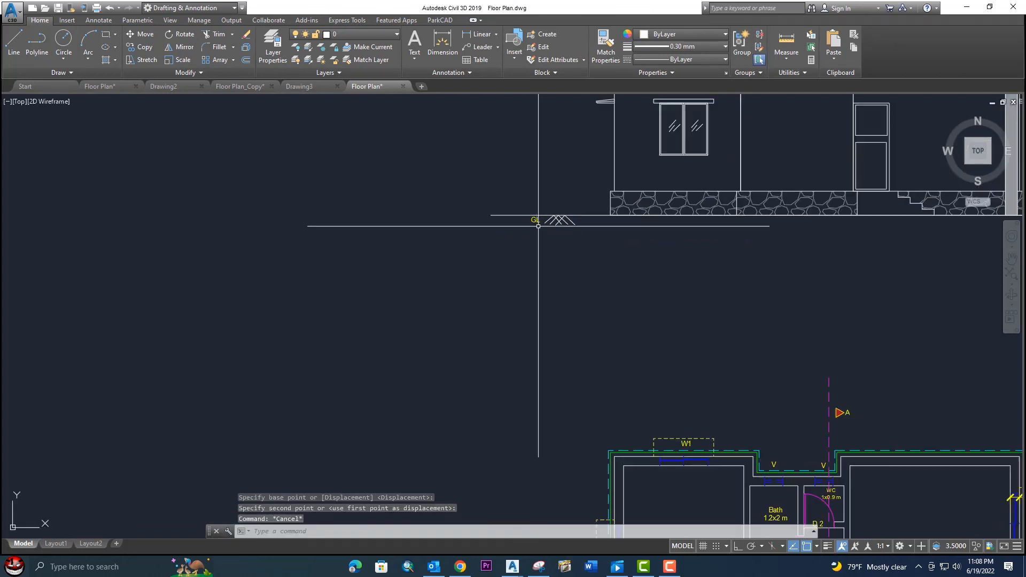
pyautogui.moveTo(483, 234); pyautogui.dragTo(481, 197, button='middle')
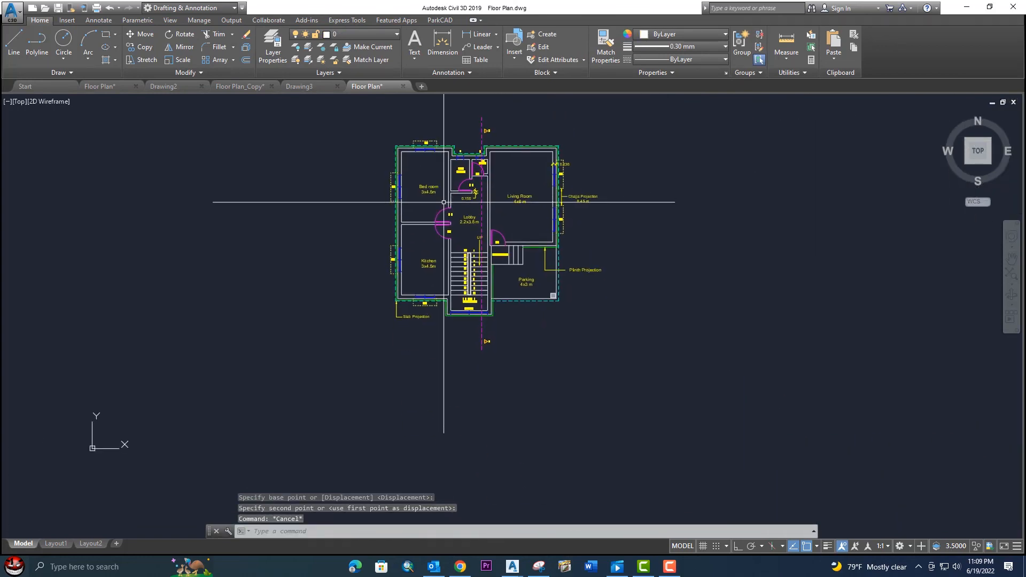
# Step: Copy the floor plan's "Kitchen 3x4.5m" label to the empty area below the plan, near section marker B
pyautogui.scroll(4, 464, 309)
pyautogui.scroll(2, 464, 308)
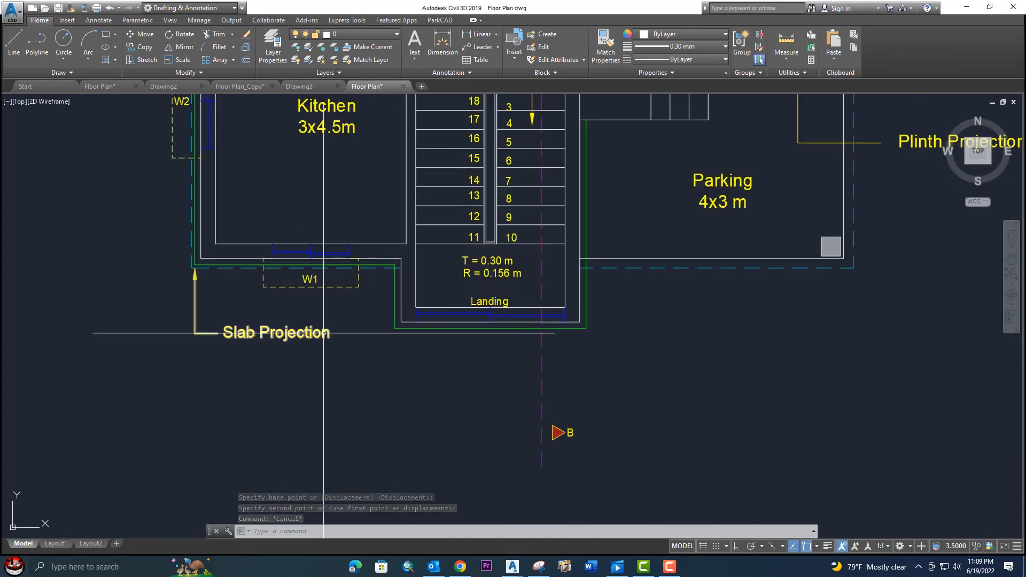
pyautogui.click(196, 321)
pyautogui.press('Escape')
pyautogui.moveTo(377, 267); pyautogui.dragTo(407, 354, button='middle')
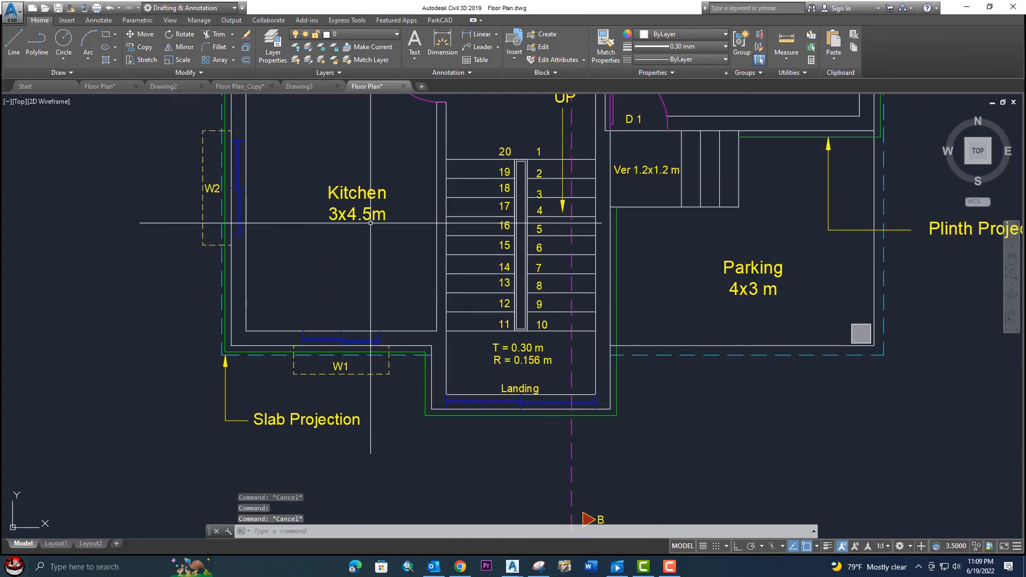
pyautogui.click(370, 193)
pyautogui.write('co')
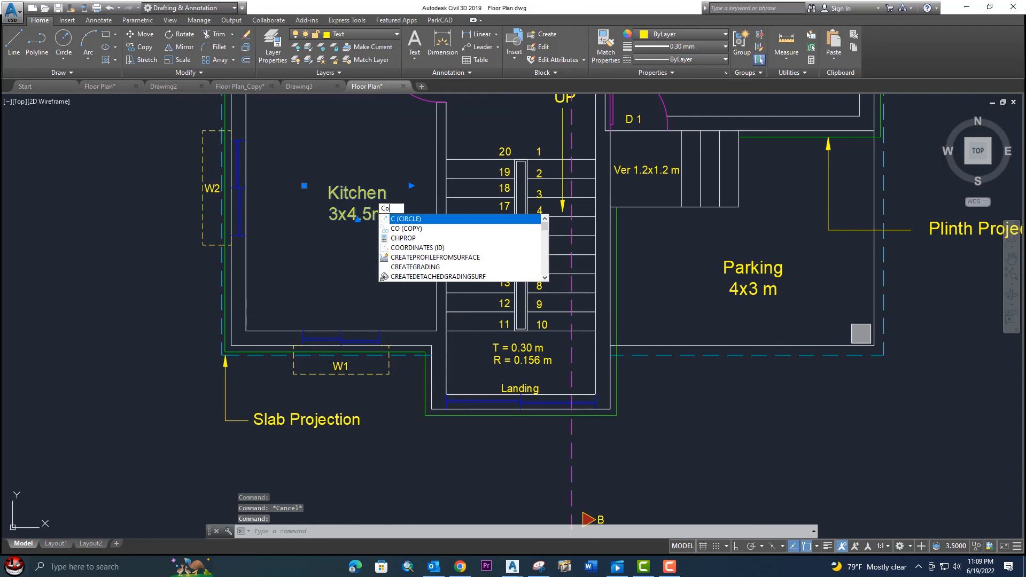
pyautogui.press('Return')
pyautogui.click(370, 194)
pyautogui.scroll(-6, 455, 262)
pyautogui.scroll(4, 469, 345)
pyautogui.scroll(2, 482, 331)
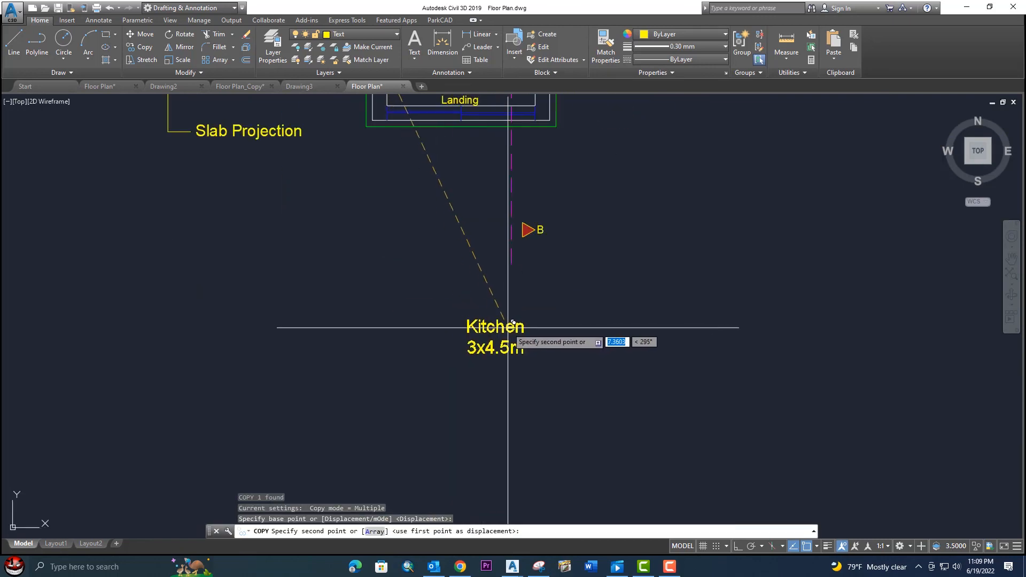
pyautogui.click(494, 316)
pyautogui.press('Escape')
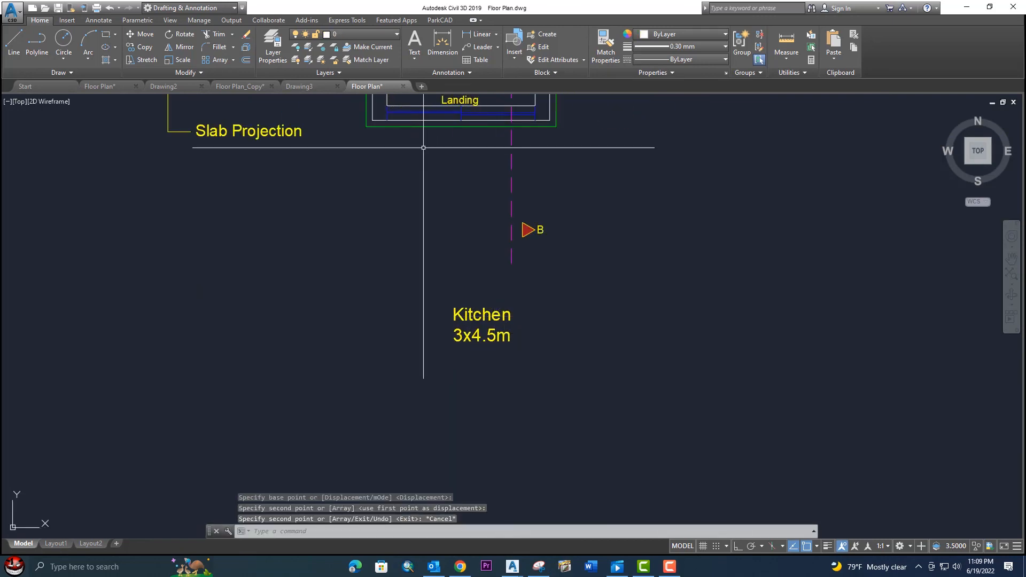
# Step: Examine the Elevation and Ground Plan titles in the Floor Plan_Copy drawing and return to the Floor Plan drawing
pyautogui.click(250, 84)
pyautogui.scroll(-5, 469, 248)
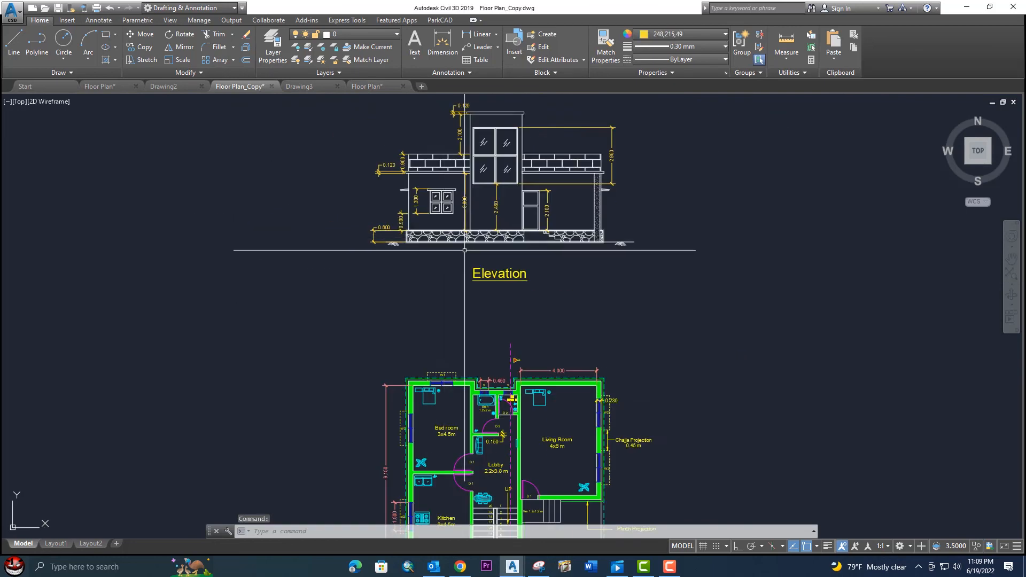
pyautogui.scroll(4, 463, 311)
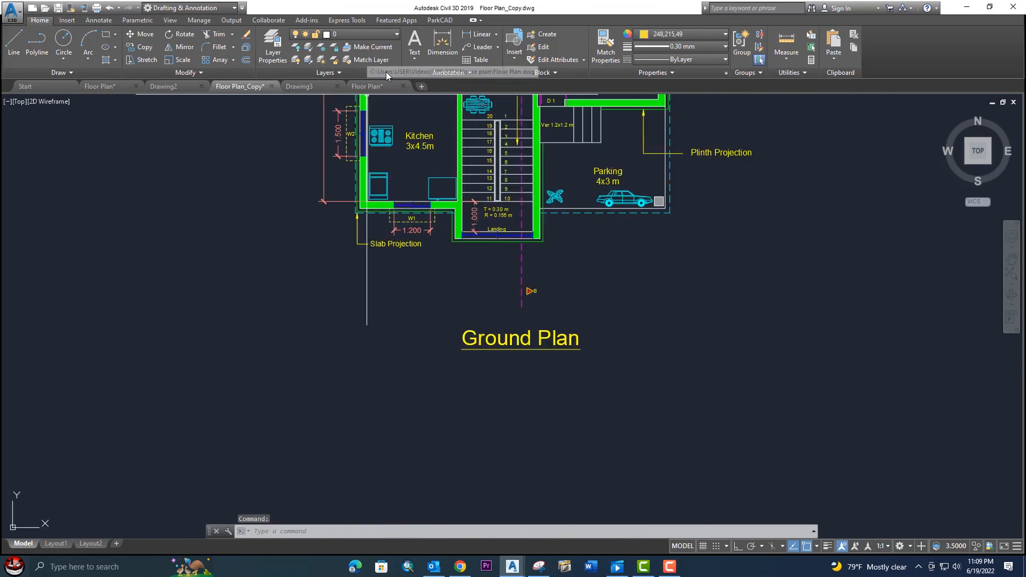
pyautogui.scroll(-2, 422, 410)
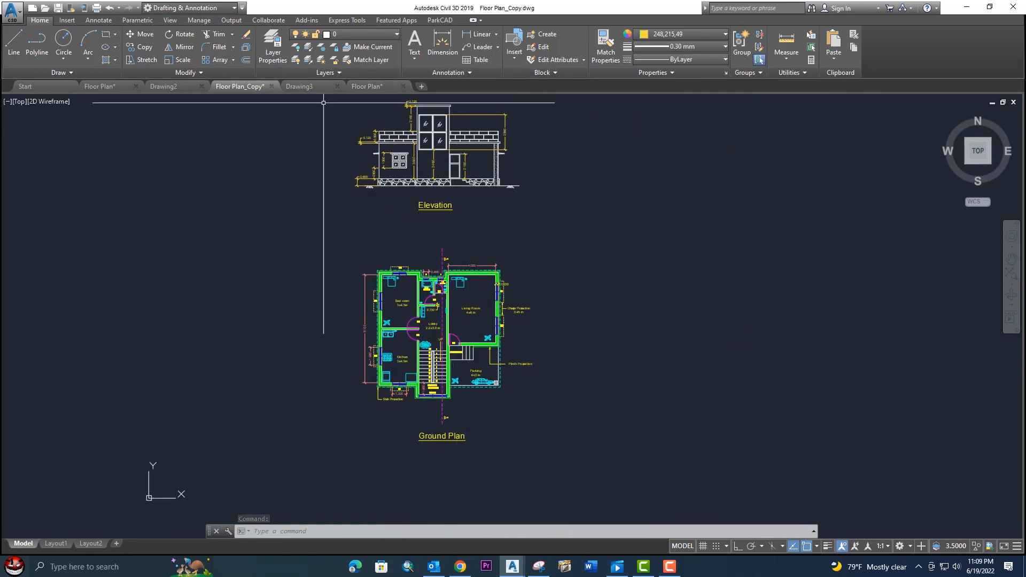
pyautogui.click(364, 87)
pyautogui.scroll(-2, 417, 267)
pyautogui.scroll(2, 452, 287)
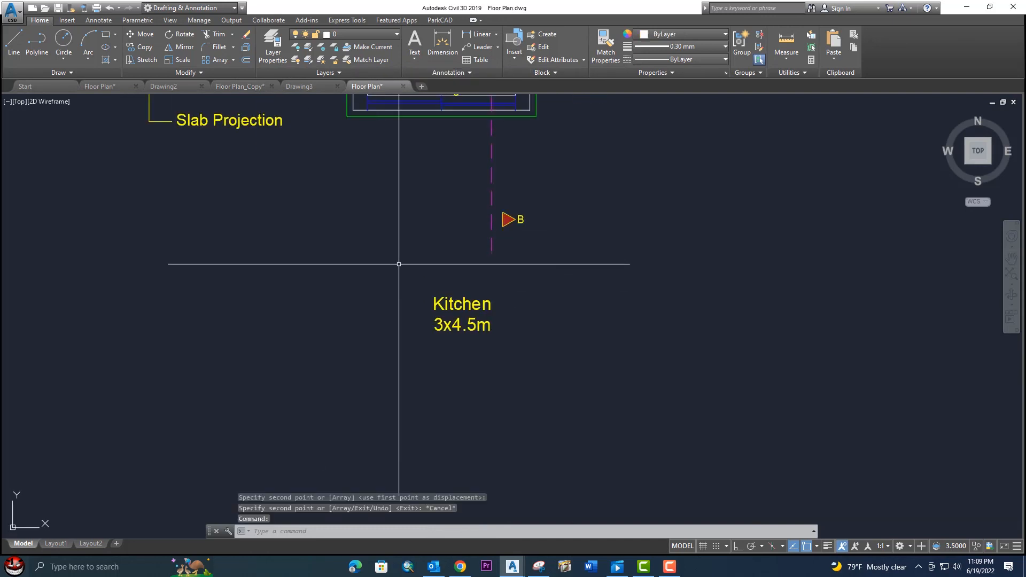
# Step: Change the copied label's text below the plan to "Ground Plan"
pyautogui.doubleClick(444, 306)
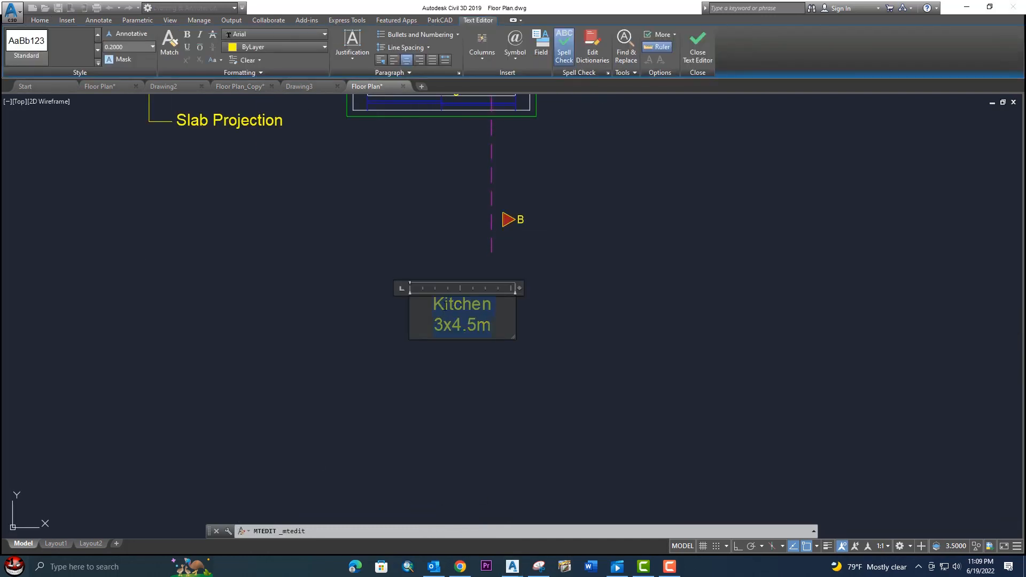
pyautogui.write('Ground Plan')
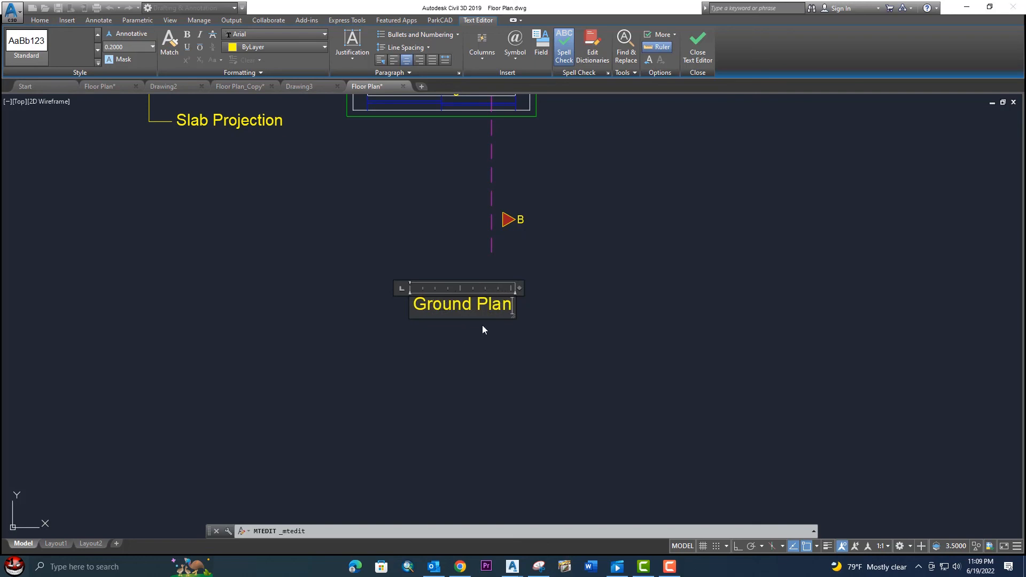
pyautogui.click(482, 330)
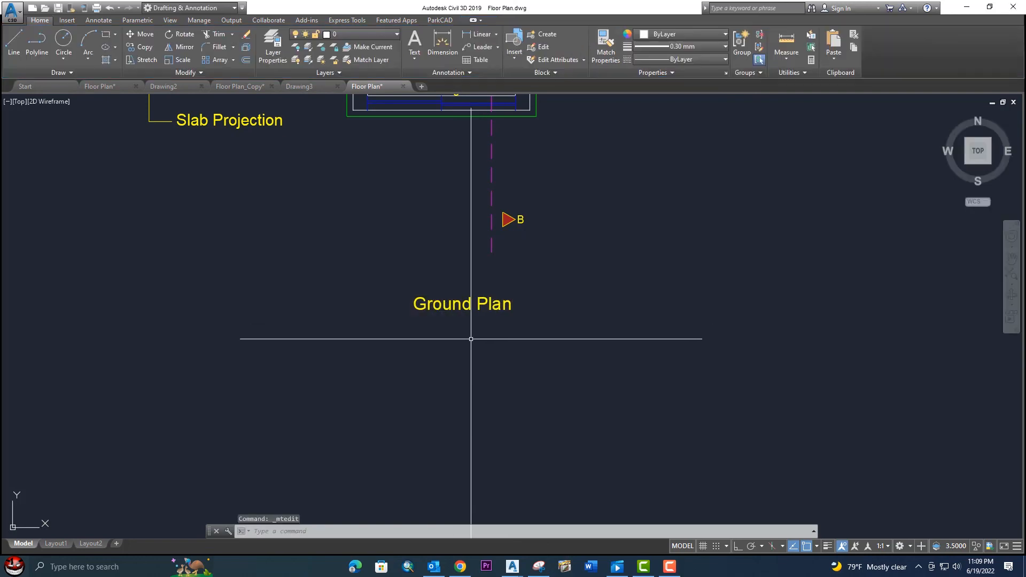
pyautogui.write('m')
pyautogui.press('Return')
pyautogui.press('Escape')
# Step: Copy the "Ground Plan" title straight up to the space between the elevation's ground line and the floor plan
pyautogui.click(526, 324)
pyautogui.click(464, 296)
pyautogui.write('c')
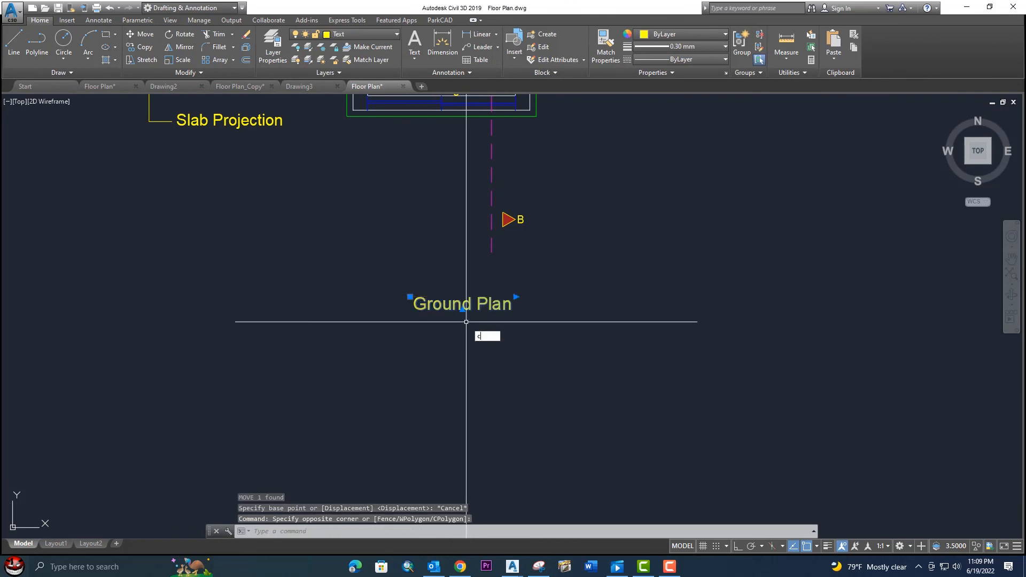
pyautogui.write('o')
pyautogui.press('Return')
pyautogui.click(467, 309)
pyautogui.scroll(-5, 479, 319)
pyautogui.moveTo(499, 263); pyautogui.dragTo(469, 465, button='middle')
pyautogui.scroll(4, 454, 270)
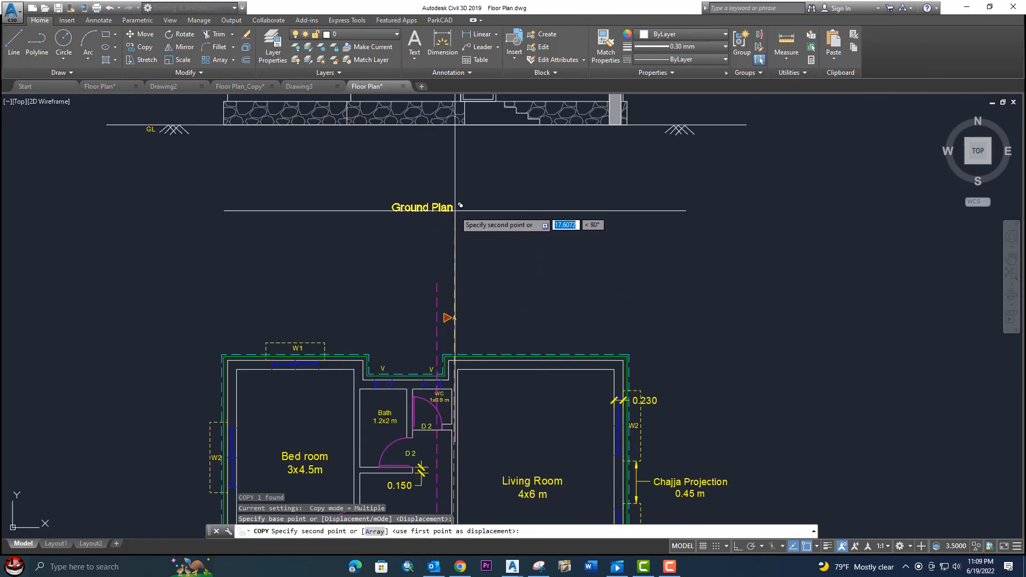
pyautogui.click(455, 171)
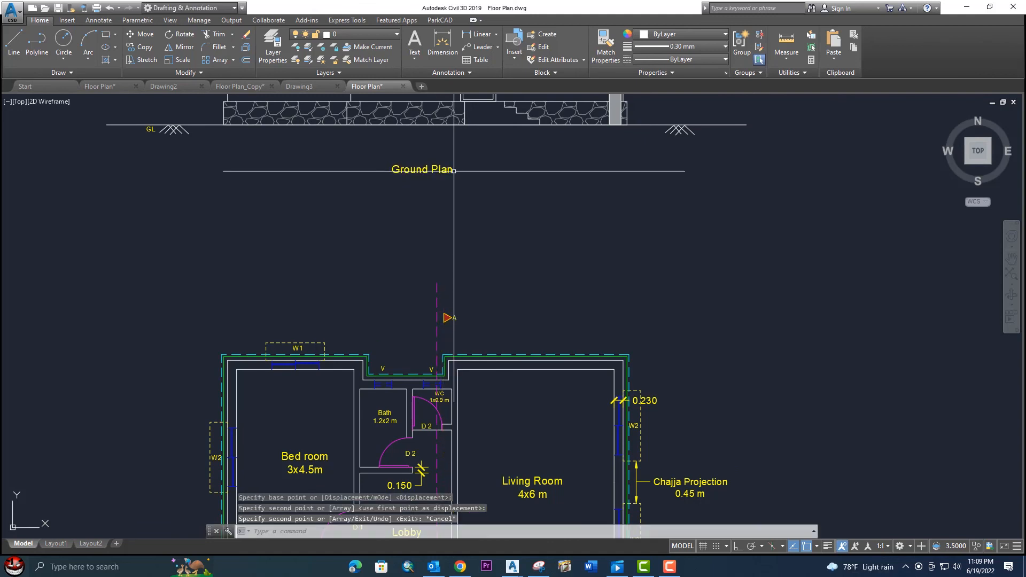
pyautogui.press('Escape')
# Step: Change the upper title's text to "Elevation", with a text height of 0.4 and an underline
pyautogui.doubleClick(453, 171)
pyautogui.hotkey('ctrl', 'a')
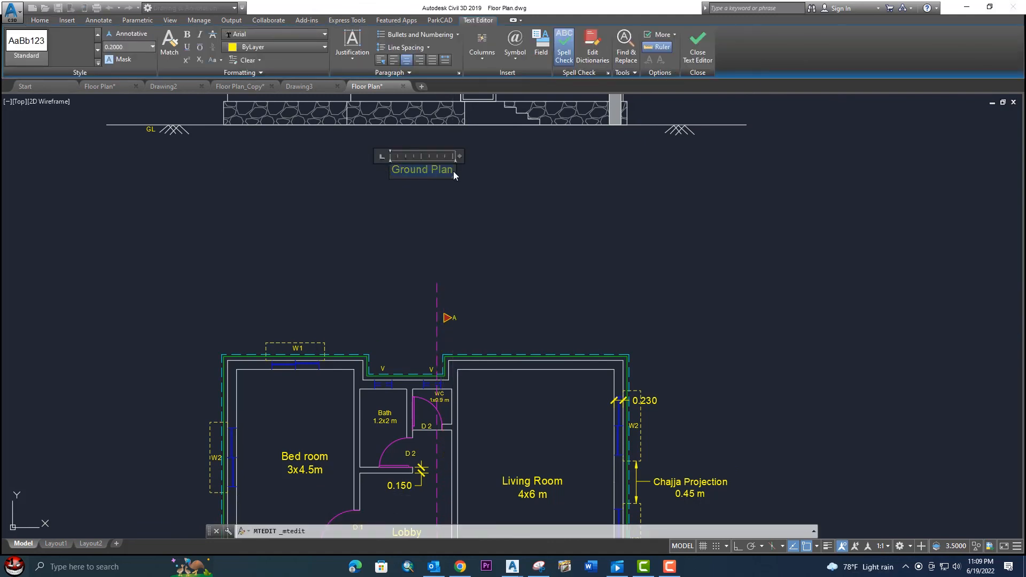
pyautogui.write('Elevation')
pyautogui.hotkey('ctrl', 'a')
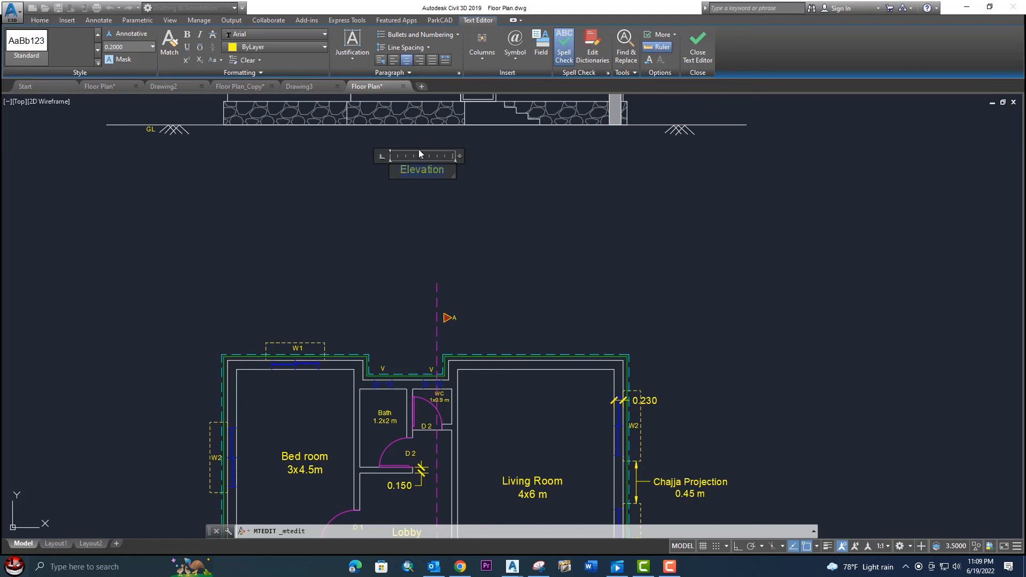
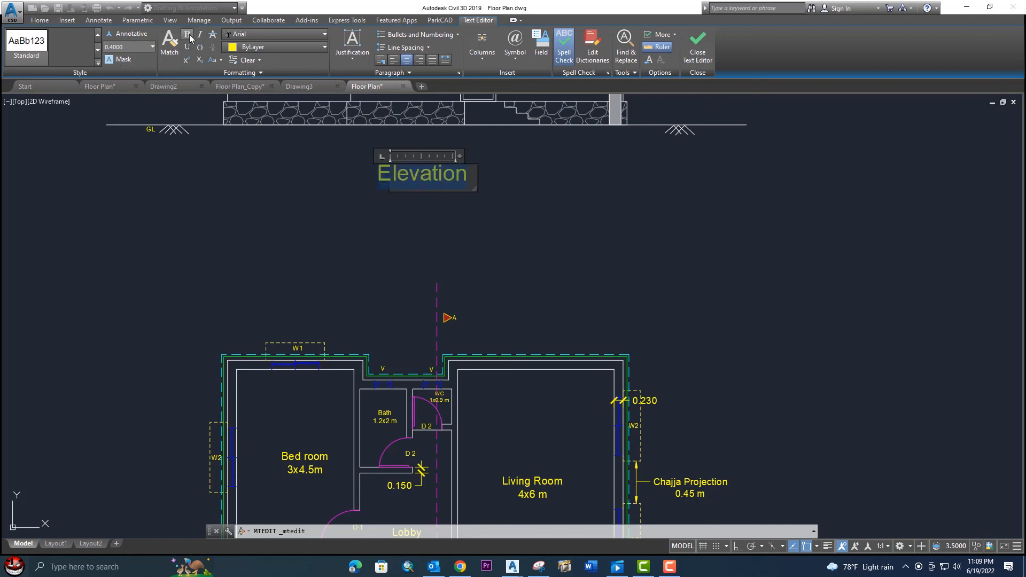
pyautogui.click(363, 162)
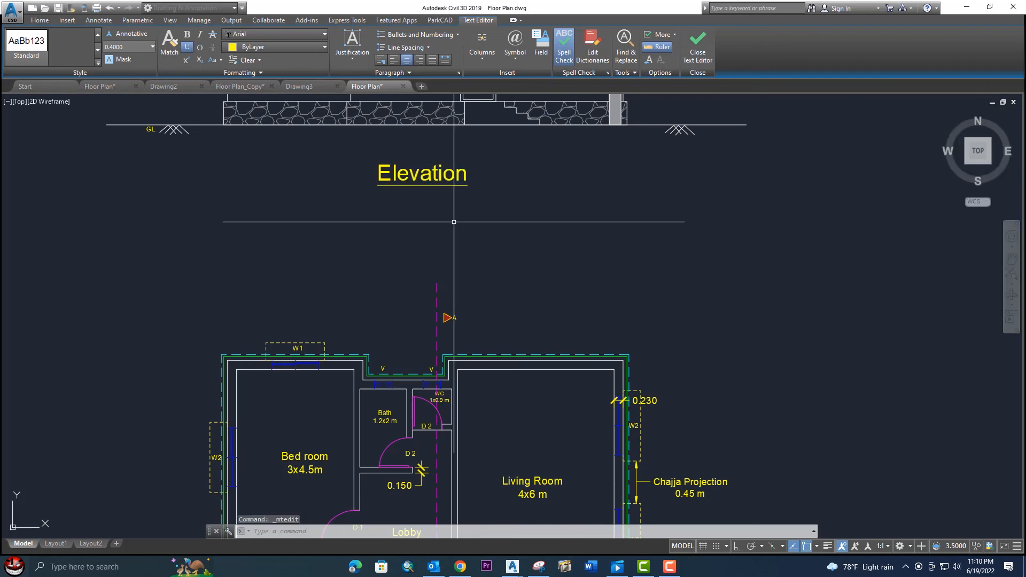
# Step: Match the properties of the "Elevation" title onto the "Ground Plan" title below the floor plan
pyautogui.write('ma')
pyautogui.press('Return')
pyautogui.click(414, 175)
pyautogui.scroll(-6, 415, 199)
pyautogui.scroll(2, 421, 368)
pyautogui.moveTo(420, 377); pyautogui.dragTo(420, 298, button='middle')
pyautogui.scroll(2, 419, 297)
pyautogui.click(413, 276)
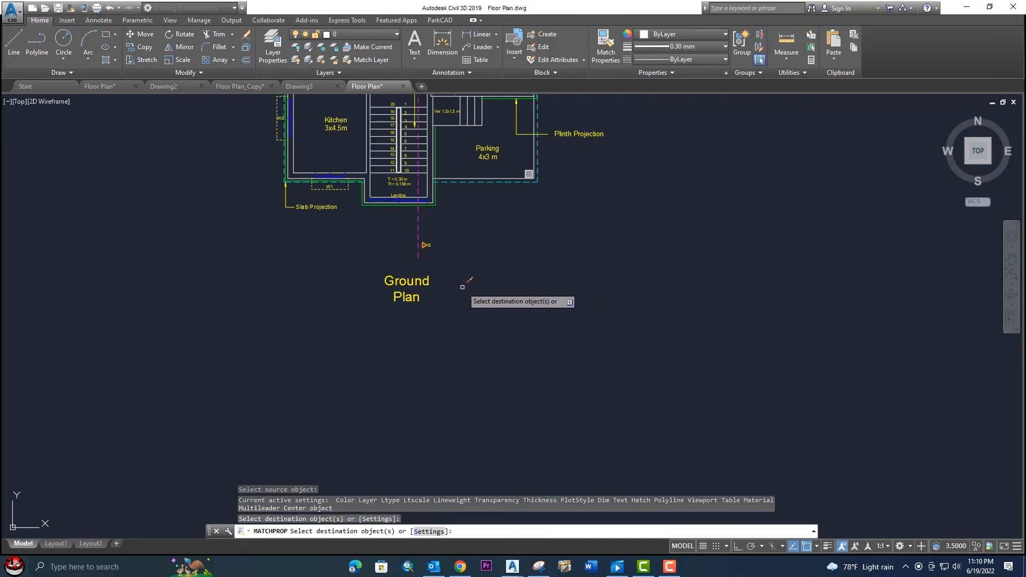
pyautogui.press('Escape')
# Step: Widen the "Ground Plan" title's text frame so it fits on one line, and underline the text
pyautogui.doubleClick(422, 283)
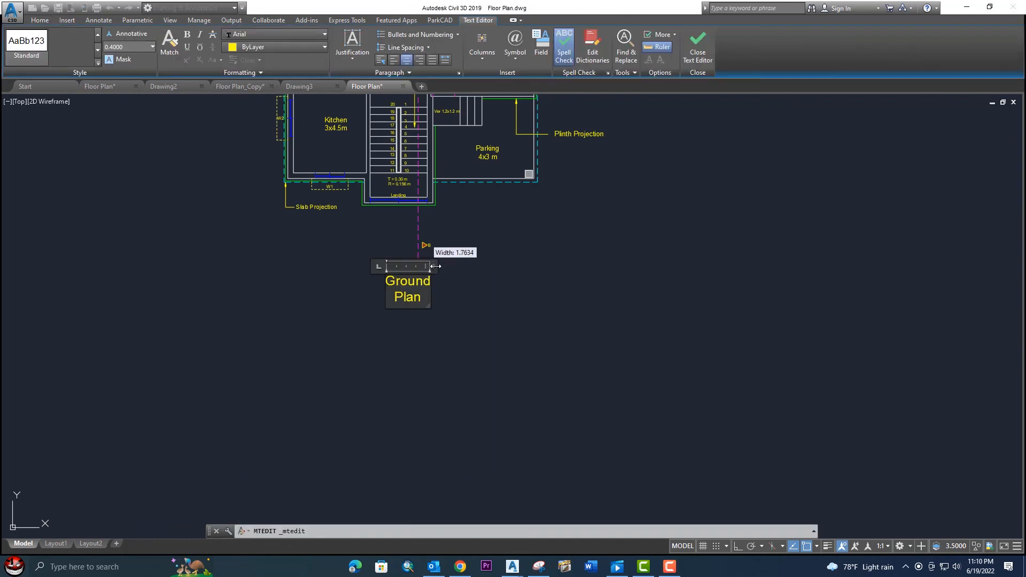
pyautogui.moveTo(433, 265); pyautogui.dragTo(485, 262)
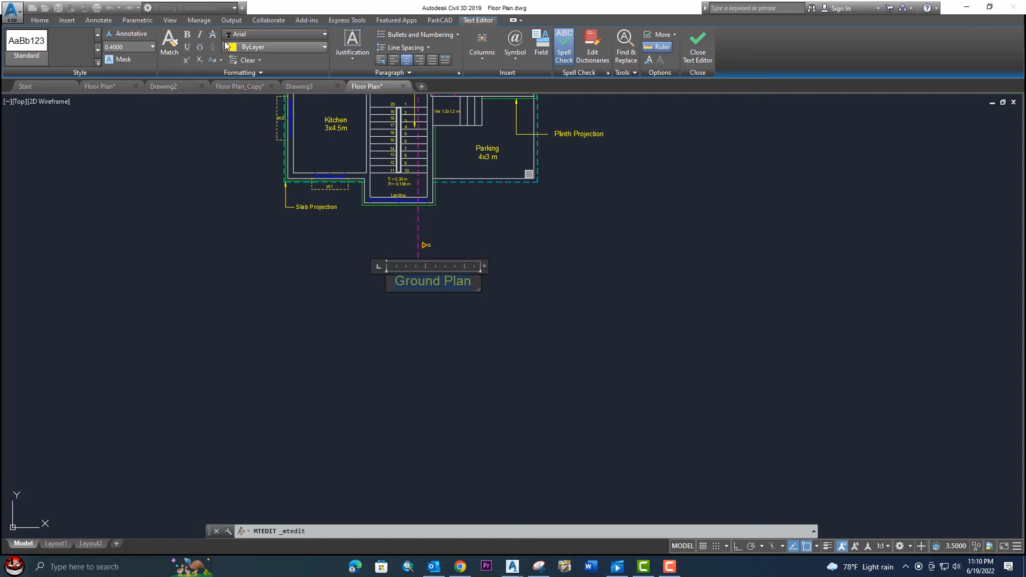
pyautogui.click(668, 295)
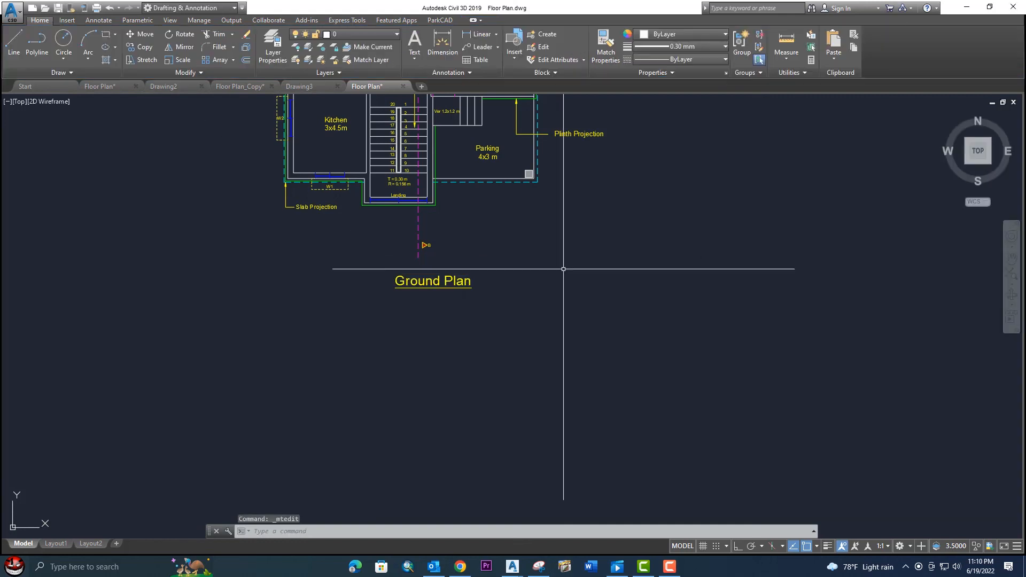
# Step: Try to reposition the "Ground Plan" title below the floor plan with Move
pyautogui.click(450, 281)
pyautogui.press('m')
pyautogui.press('space')
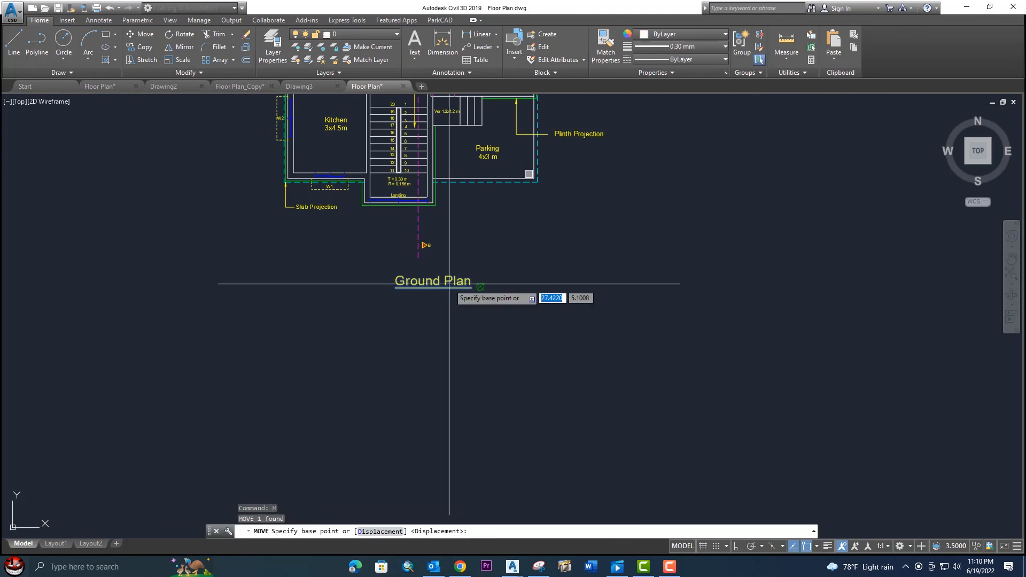
pyautogui.click(452, 282)
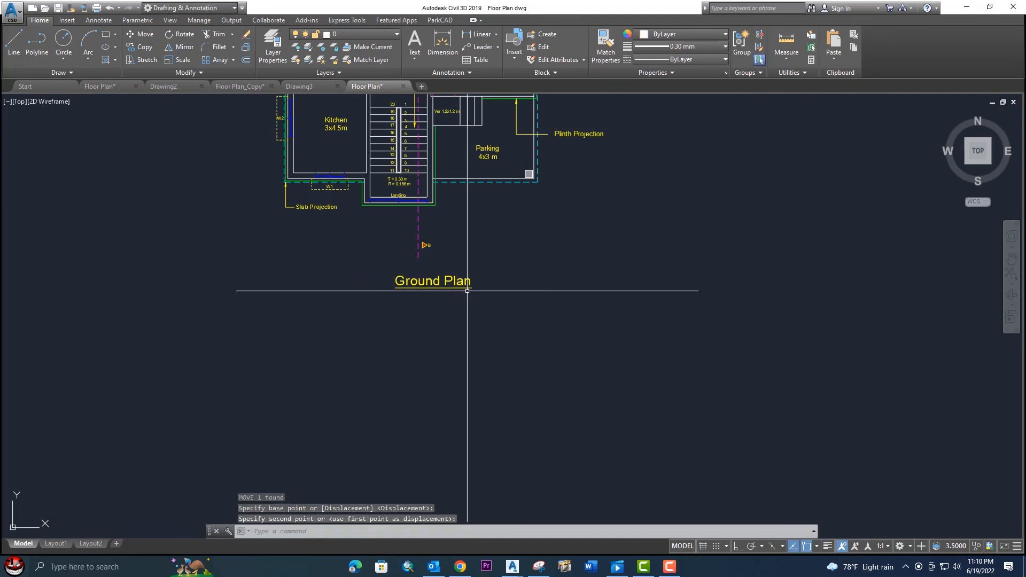
# Step: Examine the titled drawing as a whole and the elevation's hatches, openings and ground line up close
pyautogui.scroll(-5, 518, 275)
pyautogui.scroll(-2, 538, 196)
pyautogui.moveTo(535, 196)
pyautogui.mouseDown(button='middle')
pyautogui.moveTo(523, 328)
pyautogui.moveTo(525, 265)
pyautogui.mouseUp(button='middle')
pyautogui.scroll(4, 520, 328)
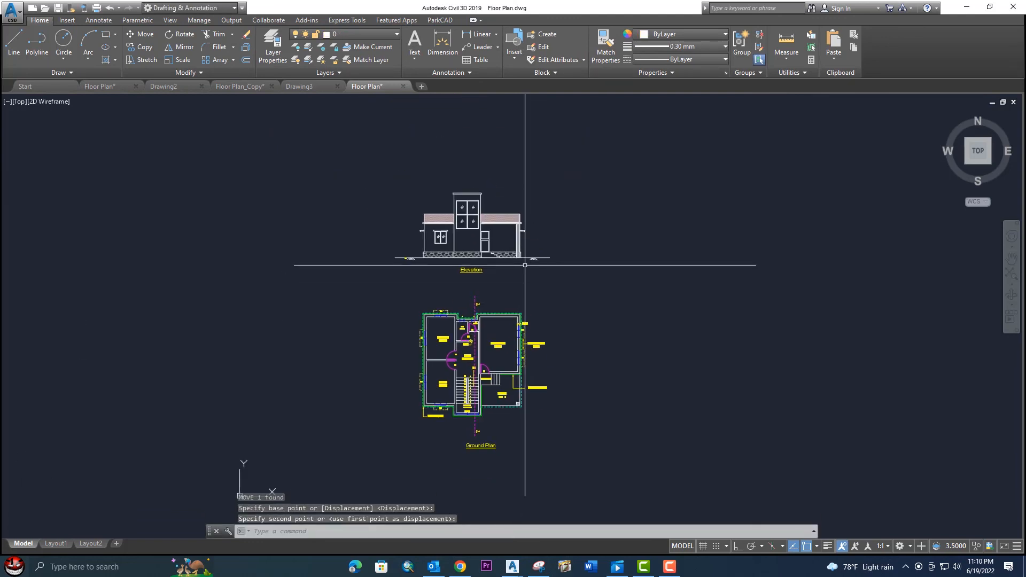
pyautogui.scroll(4, 525, 266)
pyautogui.scroll(-2, 532, 348)
pyautogui.scroll(4, 626, 347)
pyautogui.scroll(-2, 598, 248)
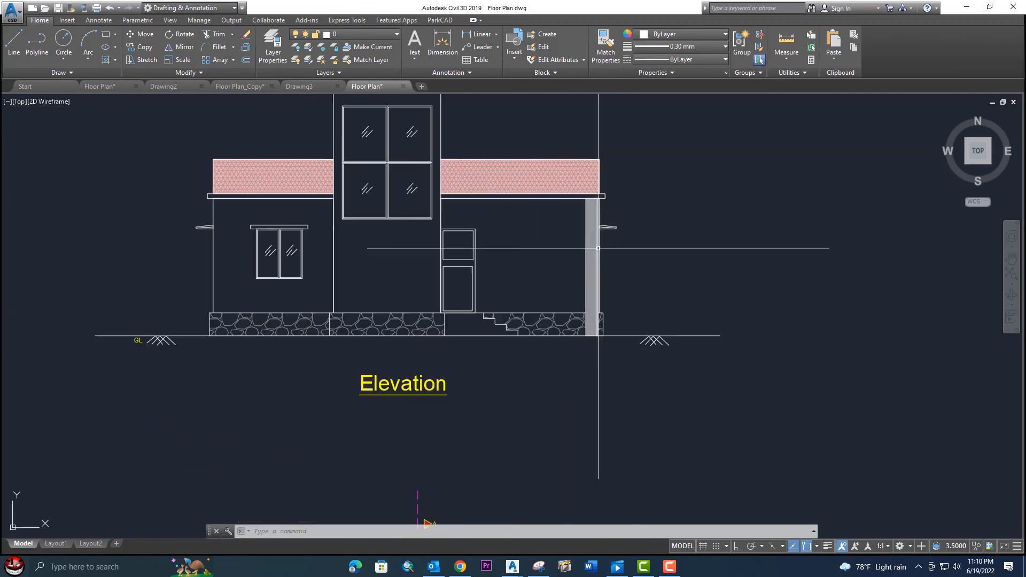
pyautogui.scroll(-2, 476, 287)
pyautogui.scroll(4, 473, 278)
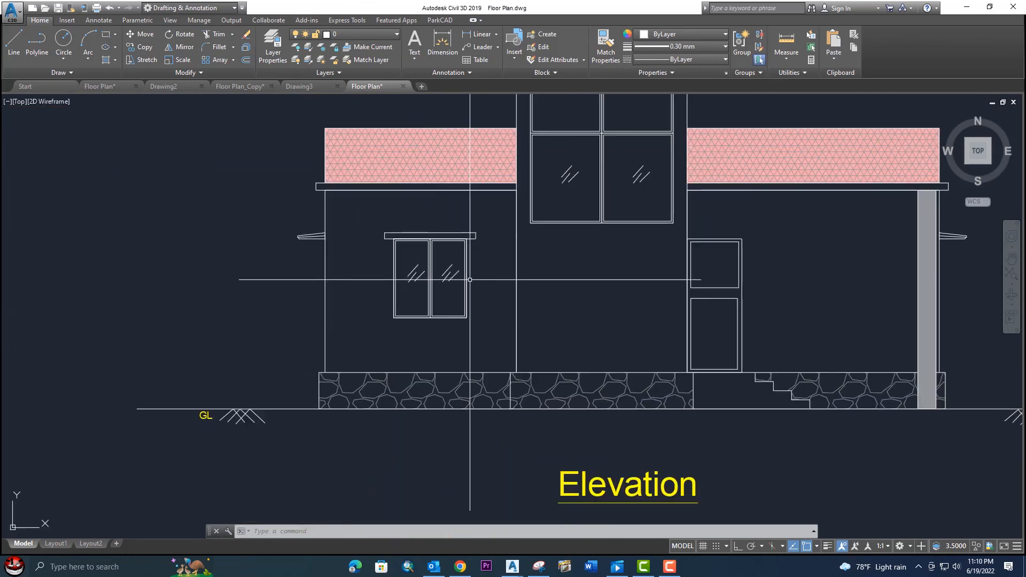
# Step: Change the parapet hatch to the PLAST pattern with no background color and the hatch color ByLayer
pyautogui.click(459, 165)
pyautogui.click(428, 163)
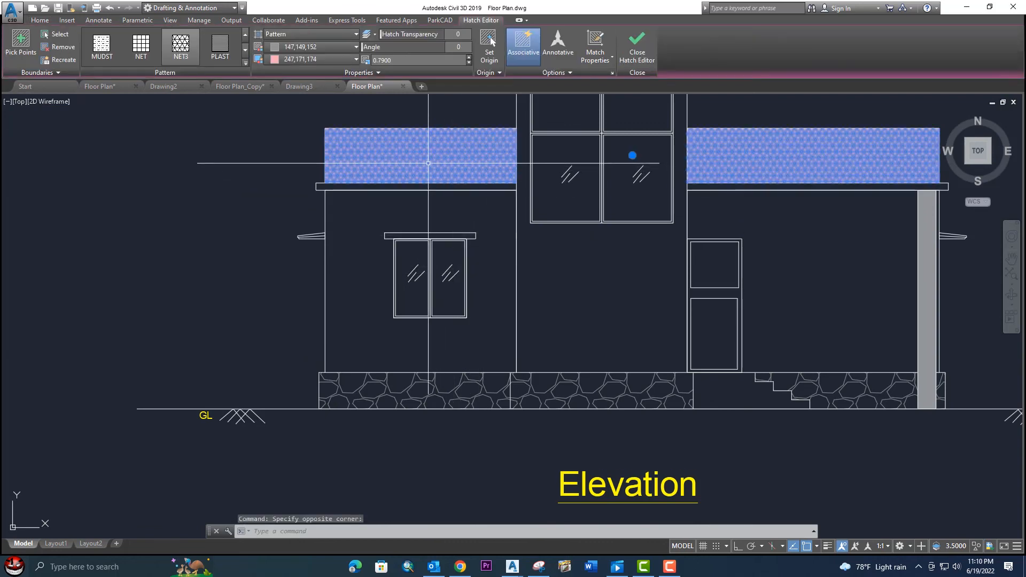
pyautogui.click(210, 46)
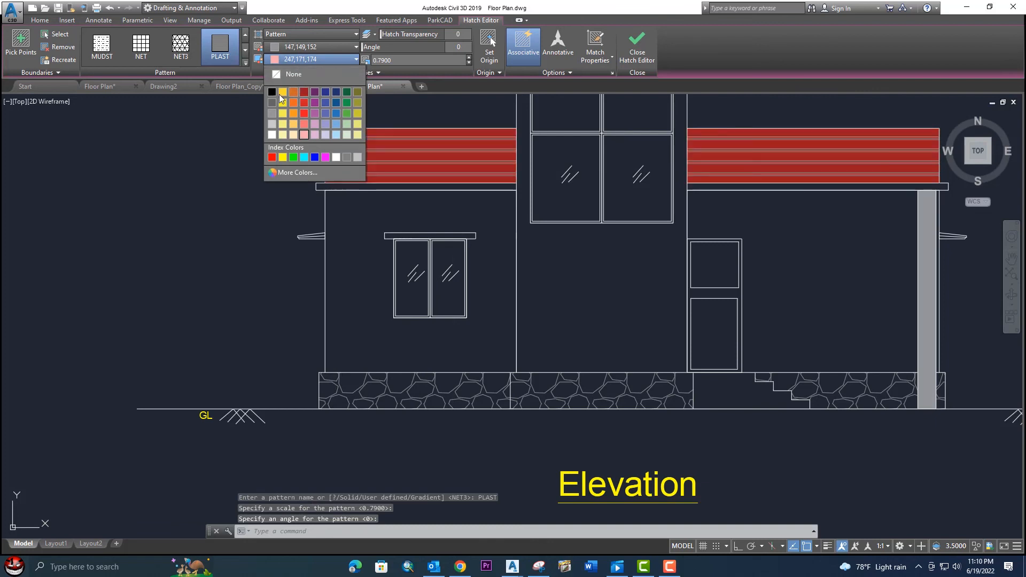
pyautogui.click(303, 58)
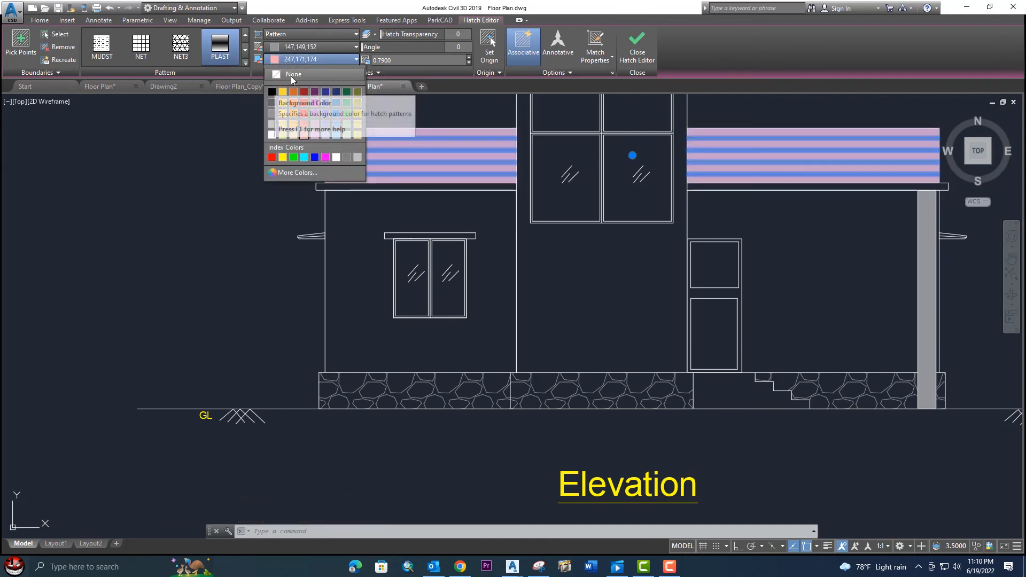
pyautogui.click(313, 47)
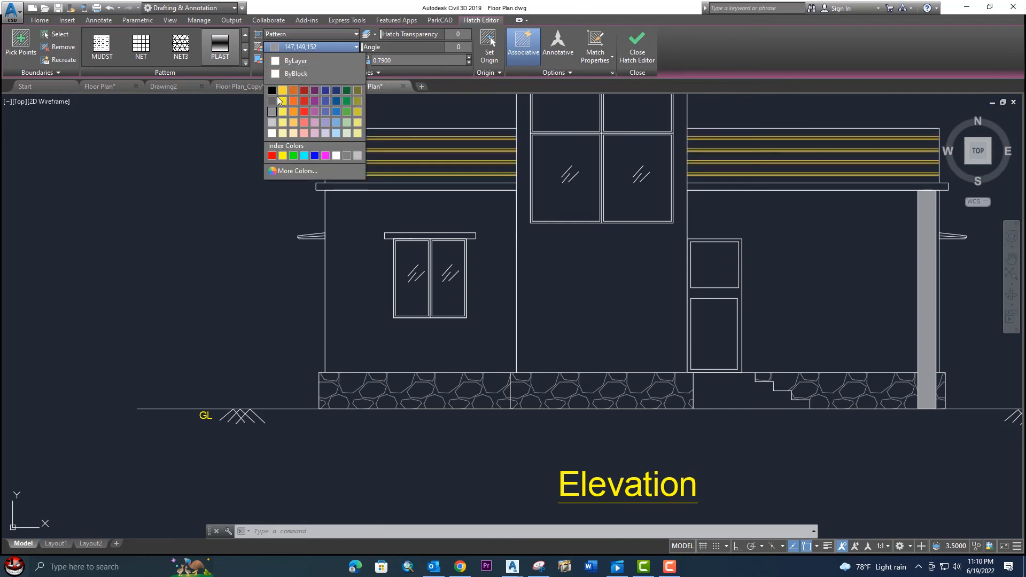
pyautogui.click(296, 62)
pyautogui.press('Escape')
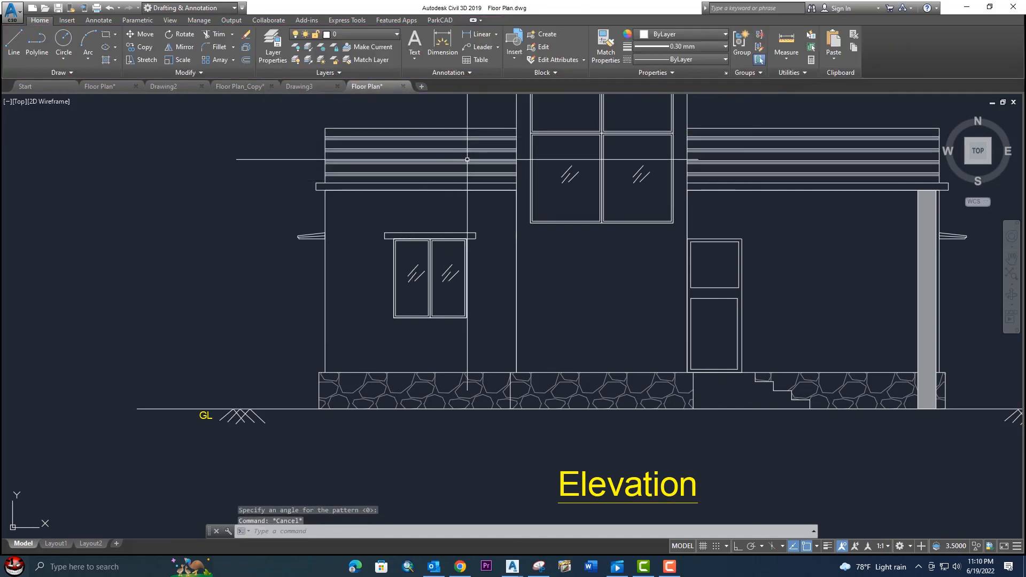
# Step: Set the hatch color of the GRAVEL stone hatch along the elevation's plinth to 247,242,129
pyautogui.moveTo(451, 384); pyautogui.dragTo(363, 288, button='middle')
pyautogui.click(363, 287)
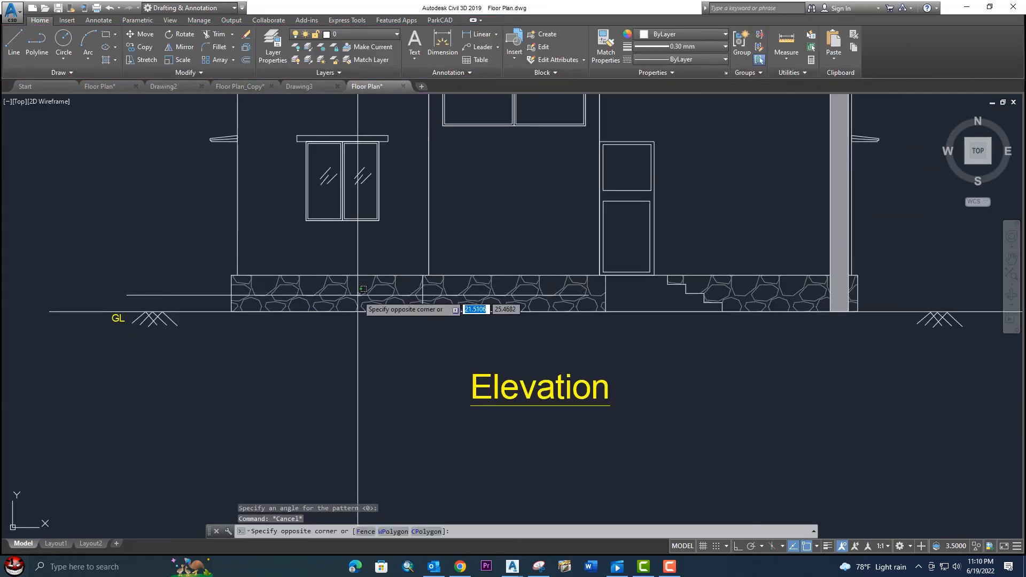
pyautogui.click(252, 307)
pyautogui.click(315, 48)
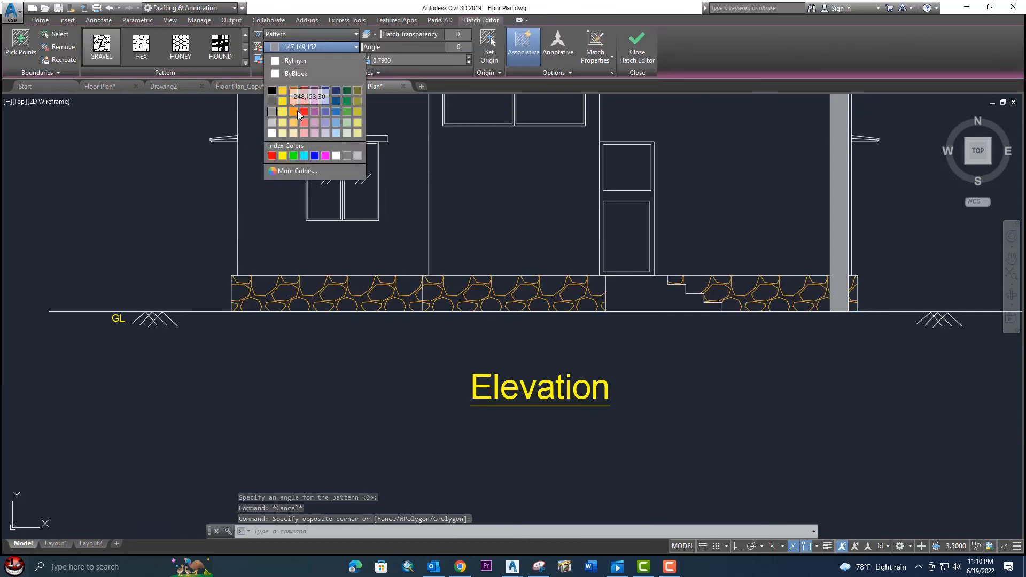
pyautogui.click(282, 127)
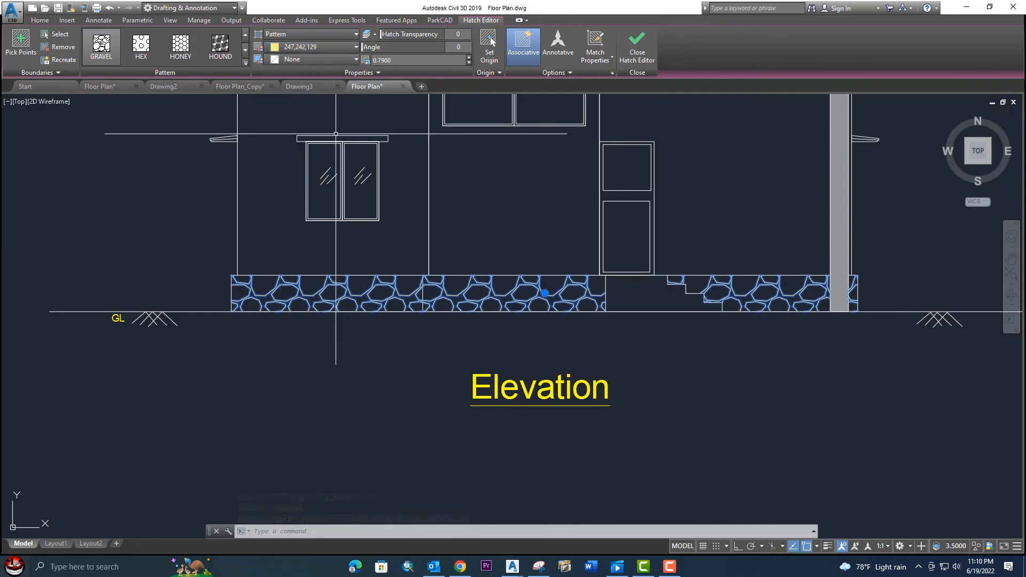
pyautogui.press('Escape')
pyautogui.press('Escape')
# Step: Examine the hatched elevation, and switch to the Floor Plan_Copy drawing to view its dimensioned elevation for comparison
pyautogui.scroll(-3, 541, 105)
pyautogui.scroll(3, 468, 178)
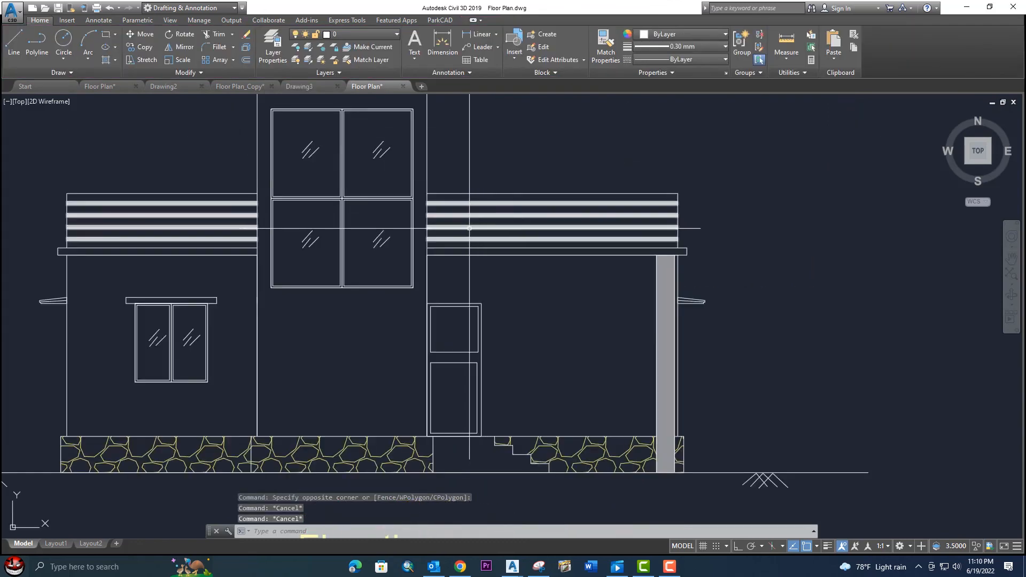
pyautogui.moveTo(211, 229); pyautogui.dragTo(324, 214, button='middle')
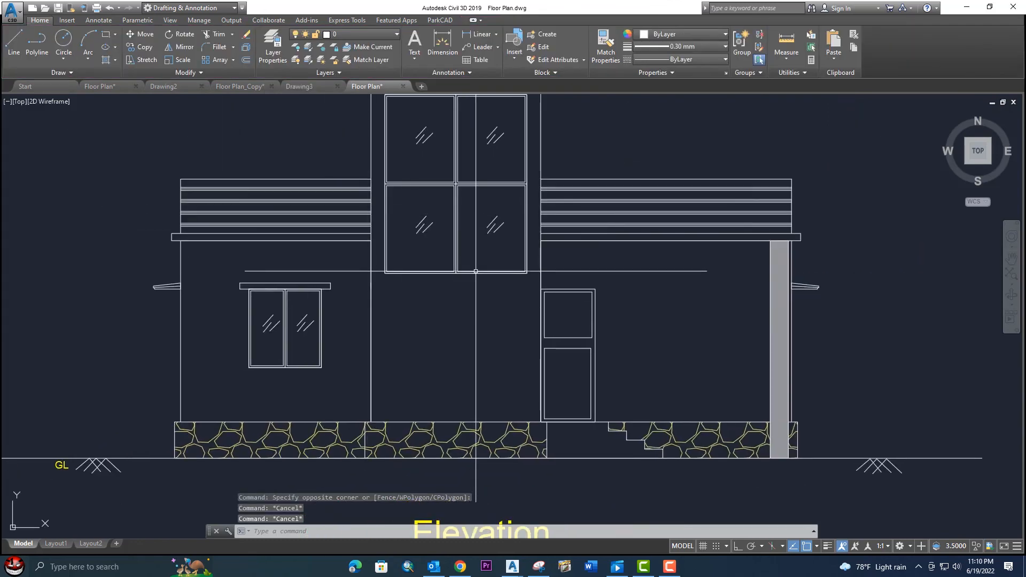
pyautogui.moveTo(481, 301); pyautogui.dragTo(468, 255, button='middle')
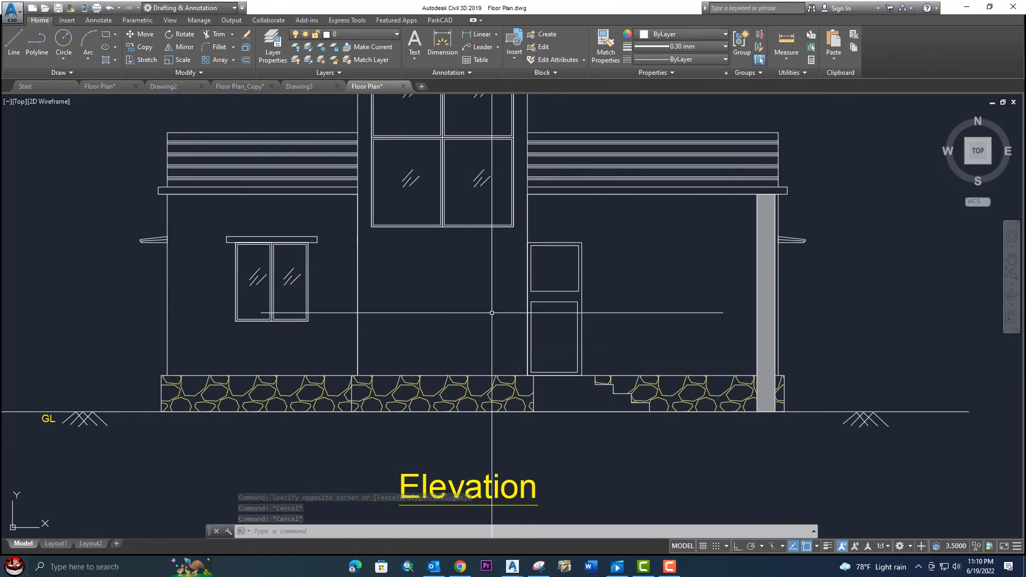
pyautogui.scroll(-2, 492, 313)
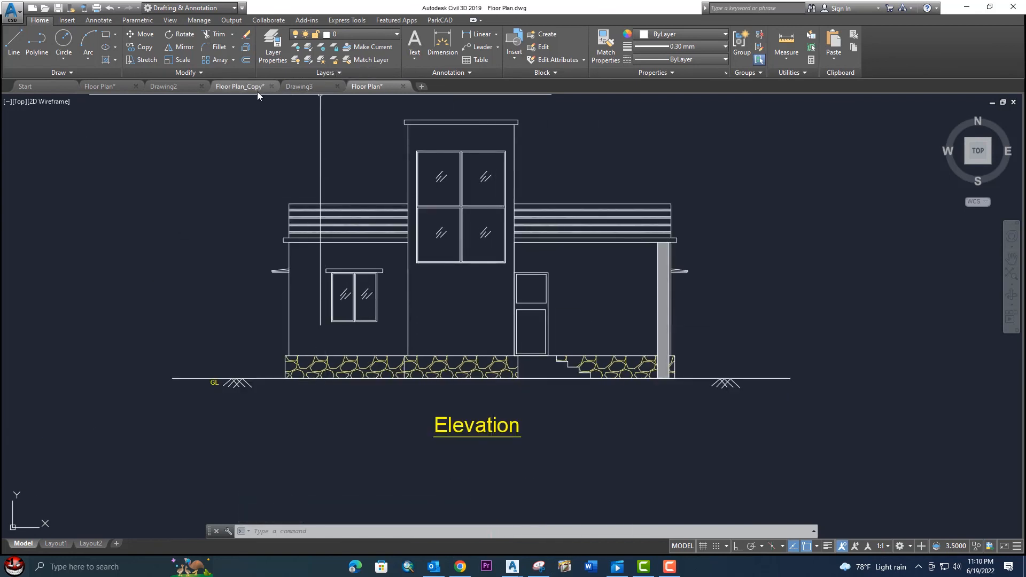
pyautogui.click(239, 89)
pyautogui.scroll(5, 446, 214)
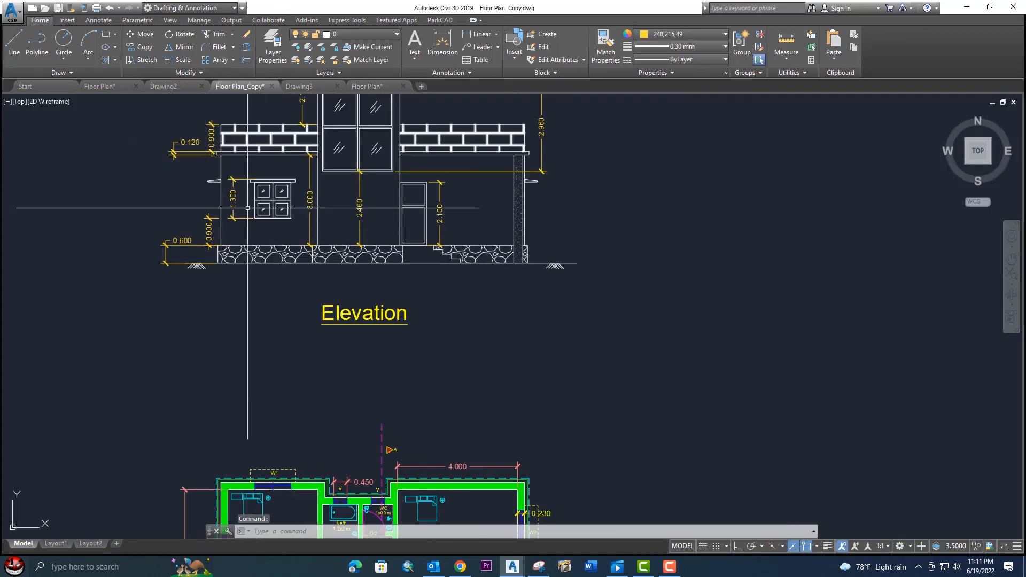
pyautogui.moveTo(310, 97); pyautogui.dragTo(302, 168, button='middle')
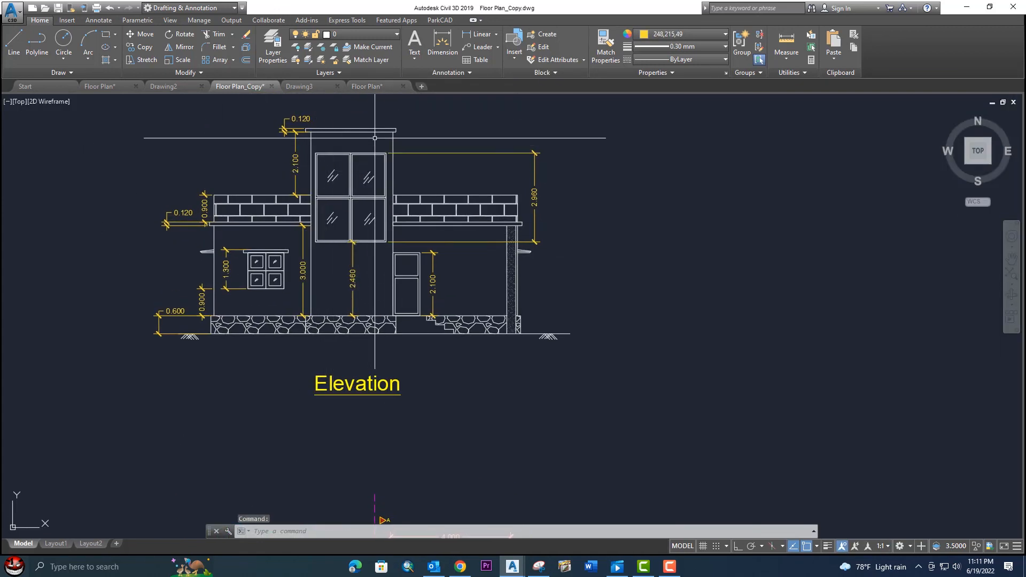